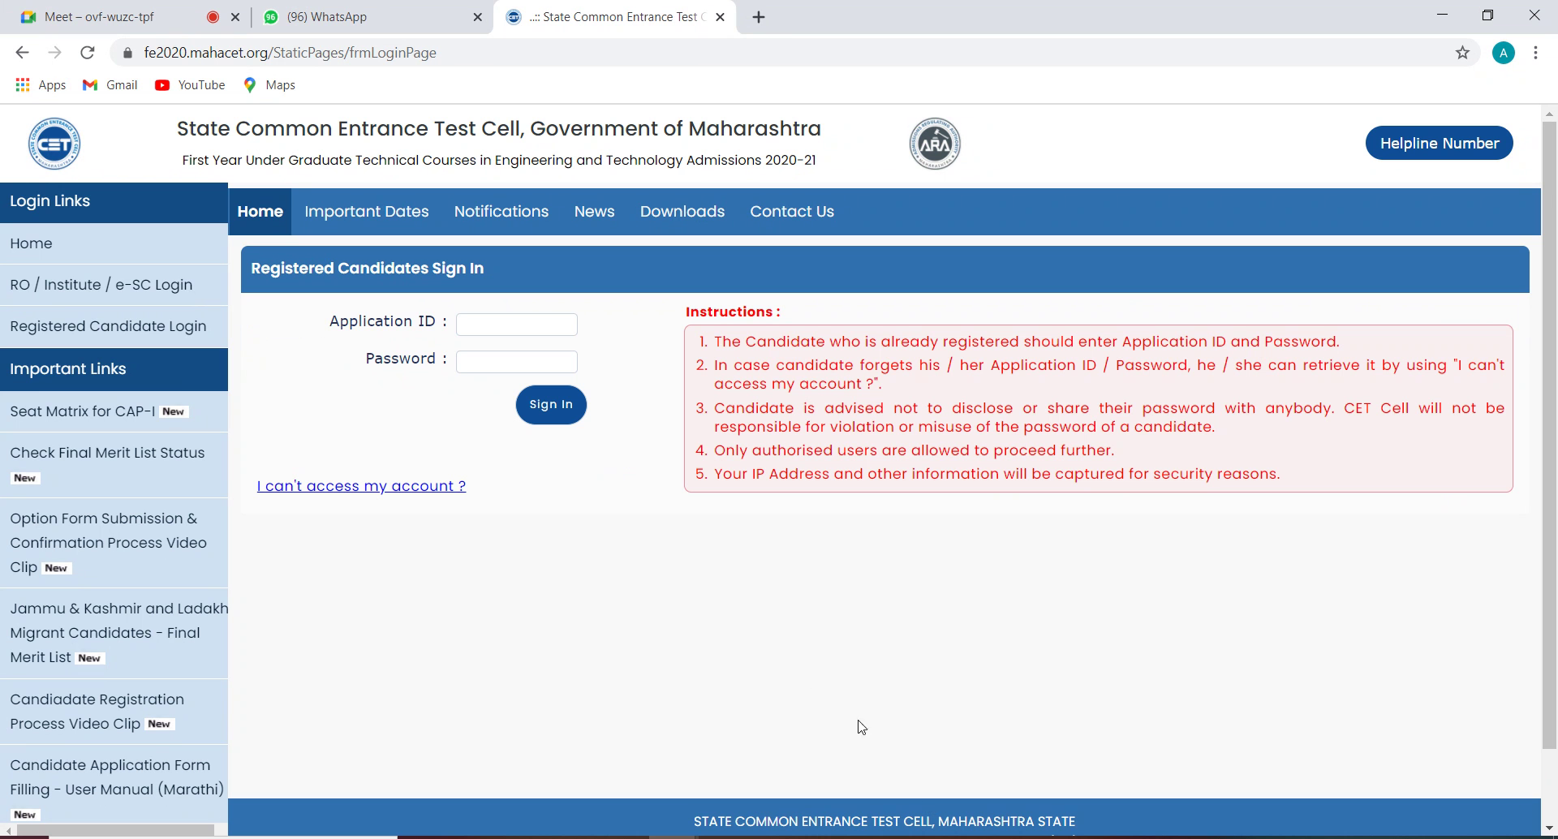
mouse_move(892, 836)
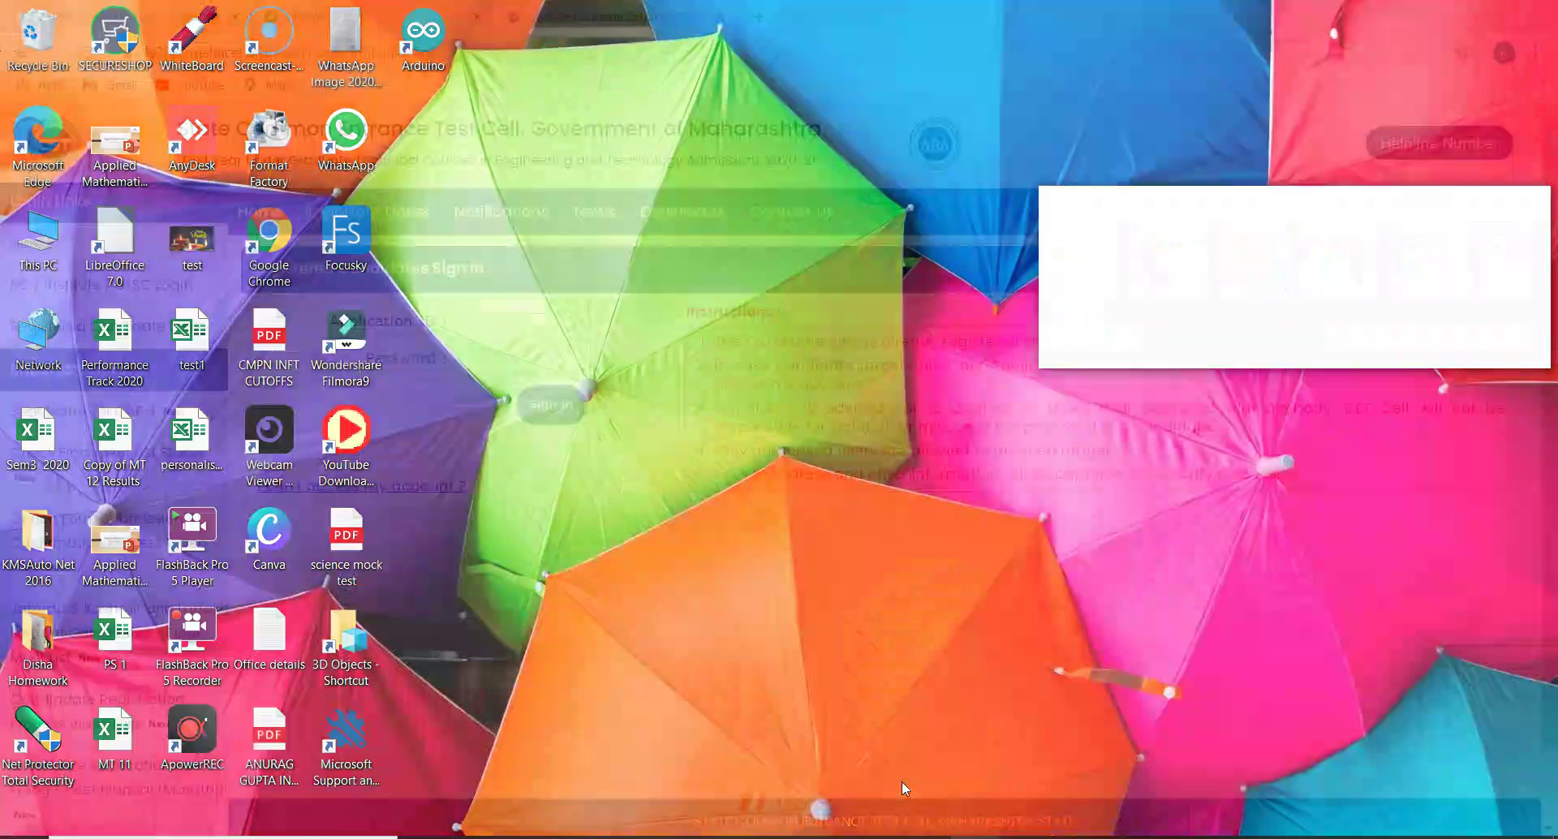
click(905, 789)
click(1334, 262)
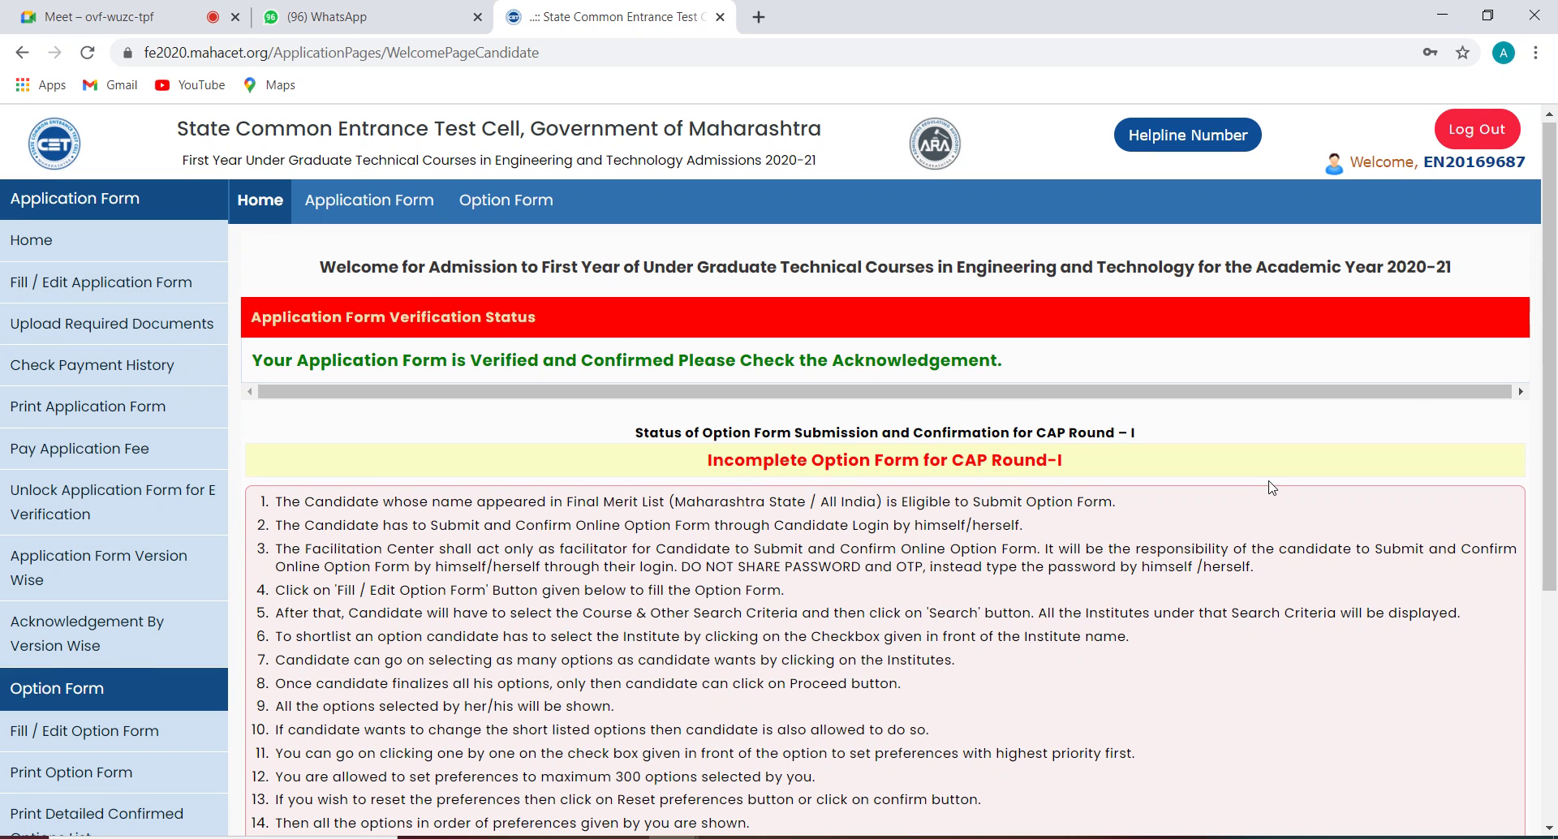
Step: Proceed from the candidate welcome page to filling the CAP Round-I option form
drag(1550, 297, 1556, 592)
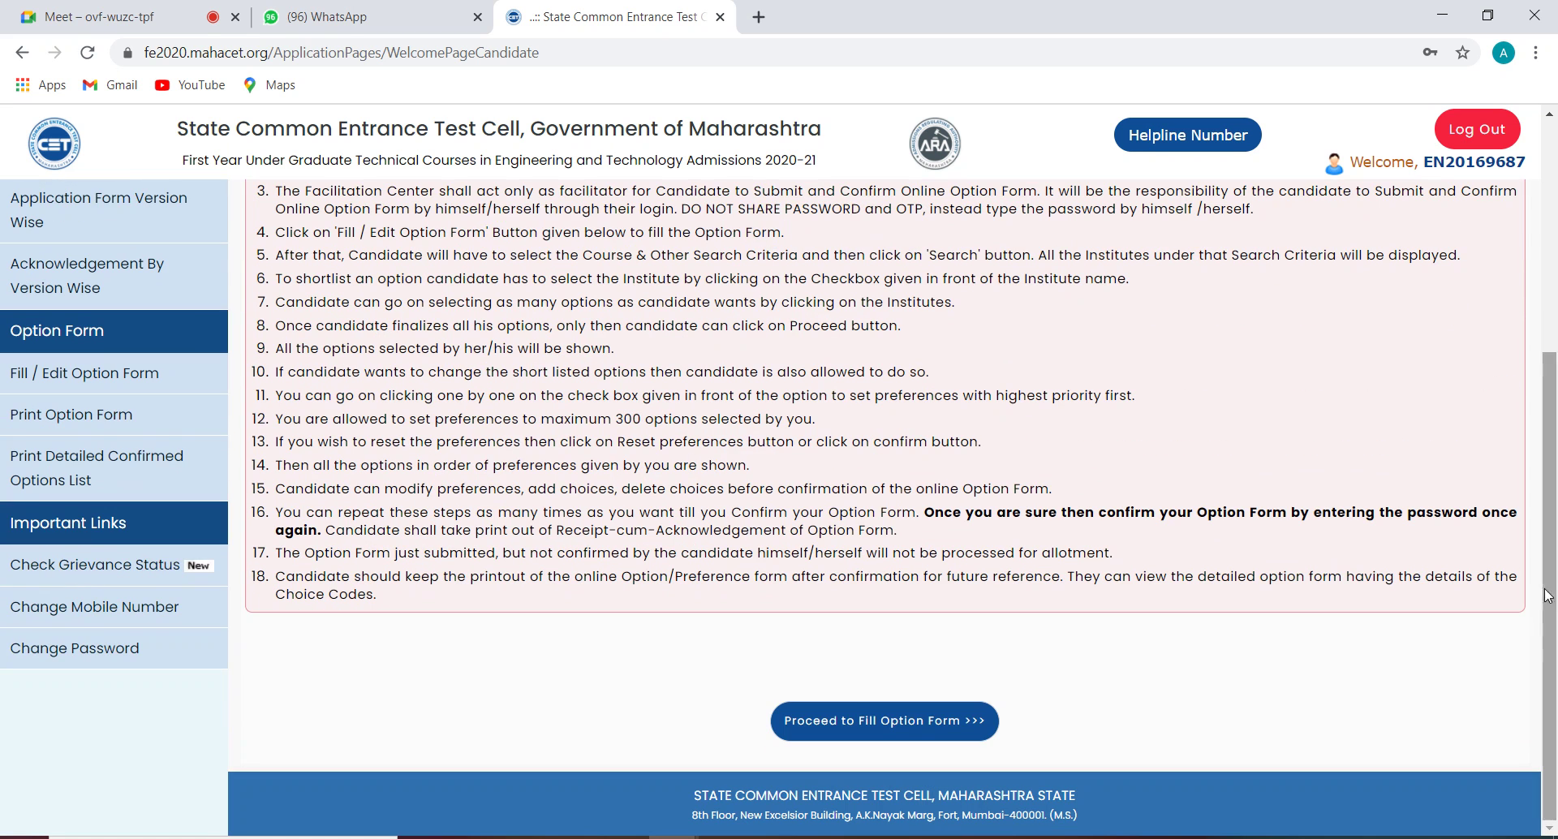
click(864, 722)
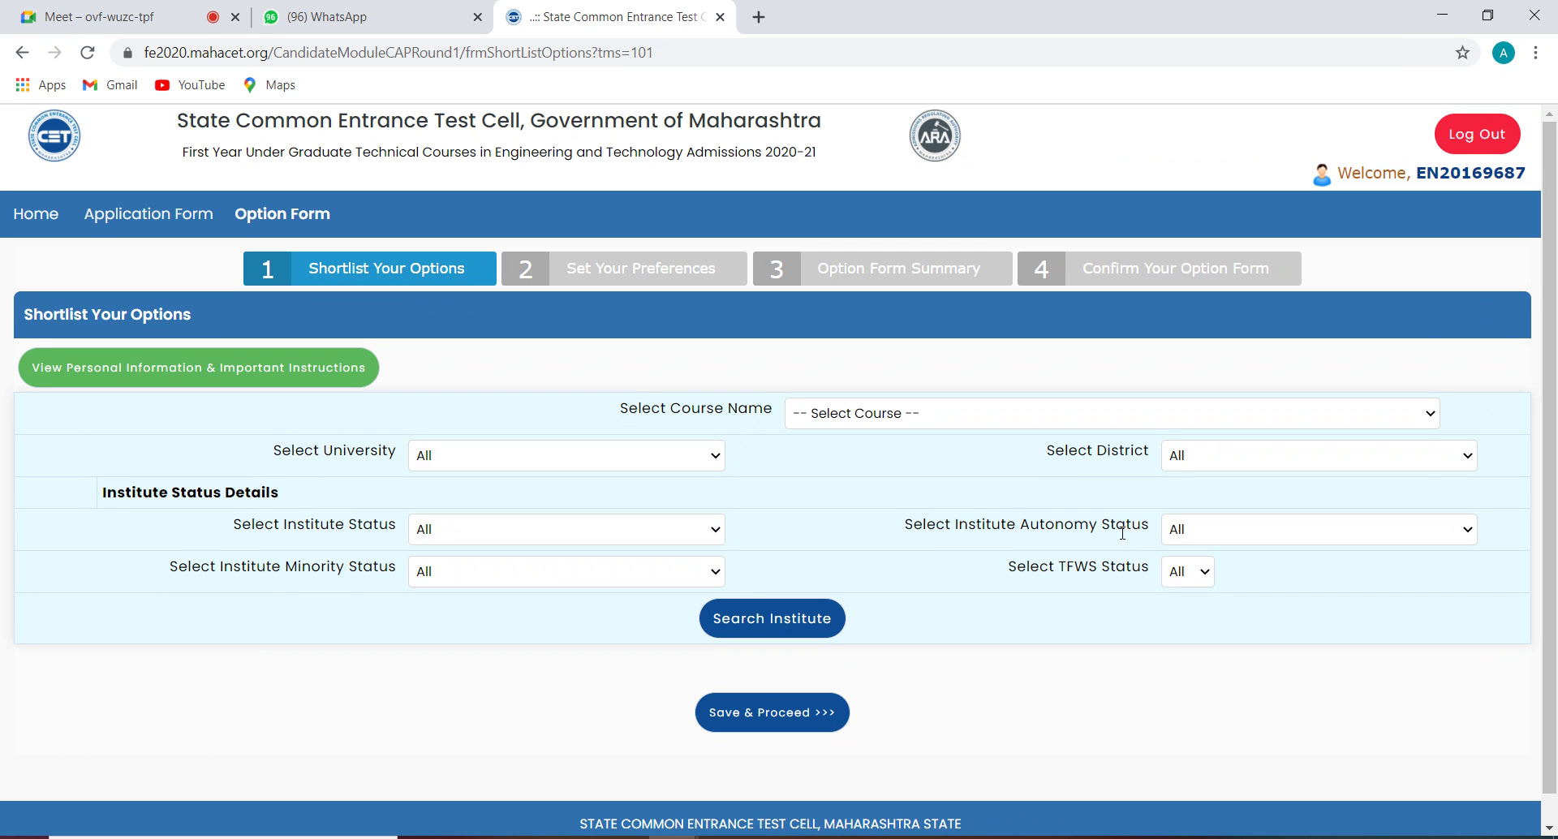
Step: Search for institutes offering Electronics and Telecommunication Engg under Mumbai University with TFWS status Yes
click(1432, 416)
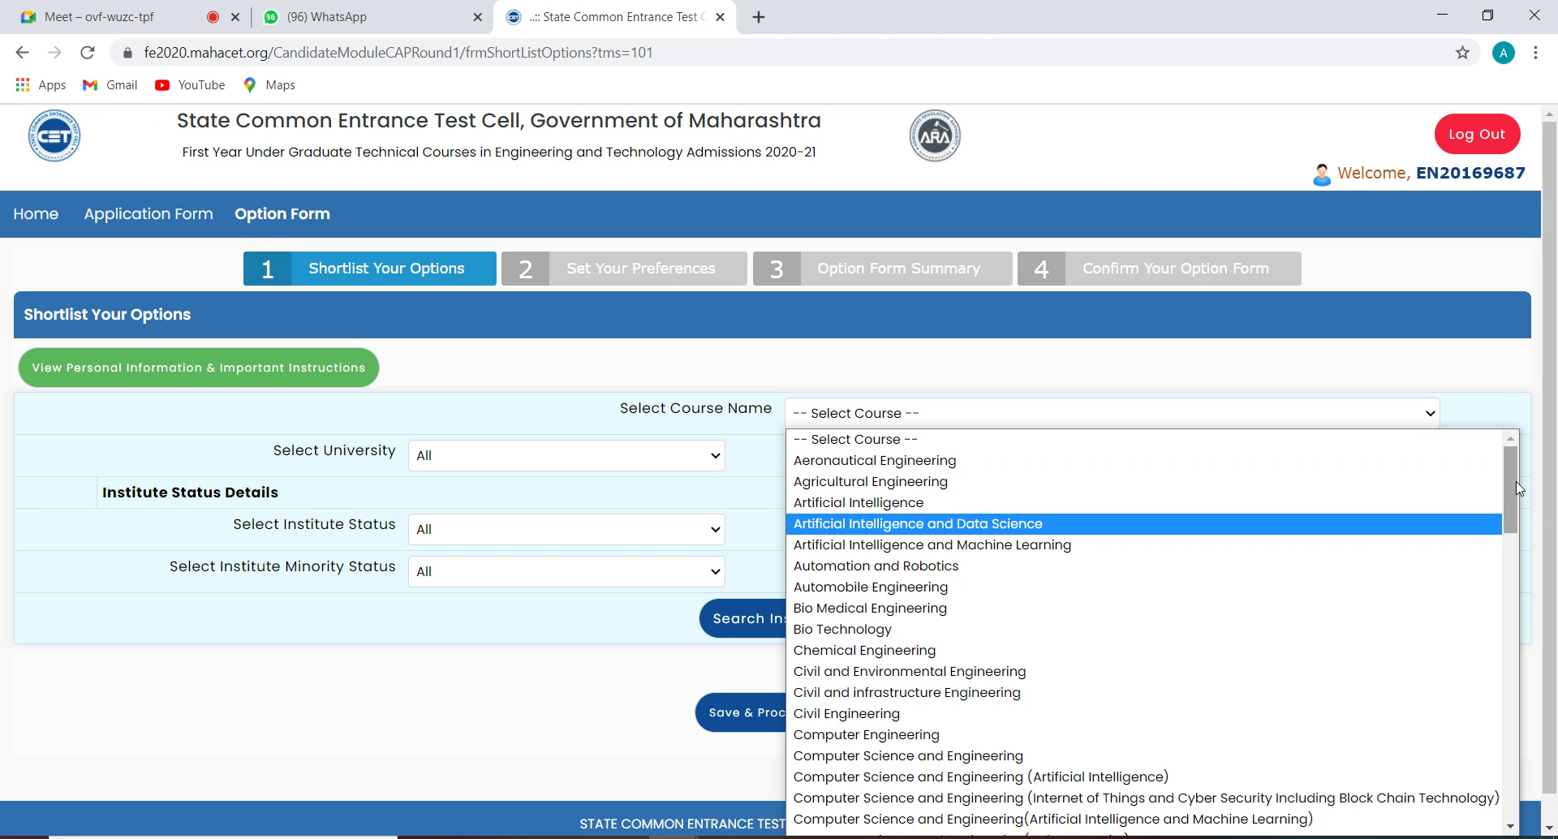
drag(1513, 484, 1518, 604)
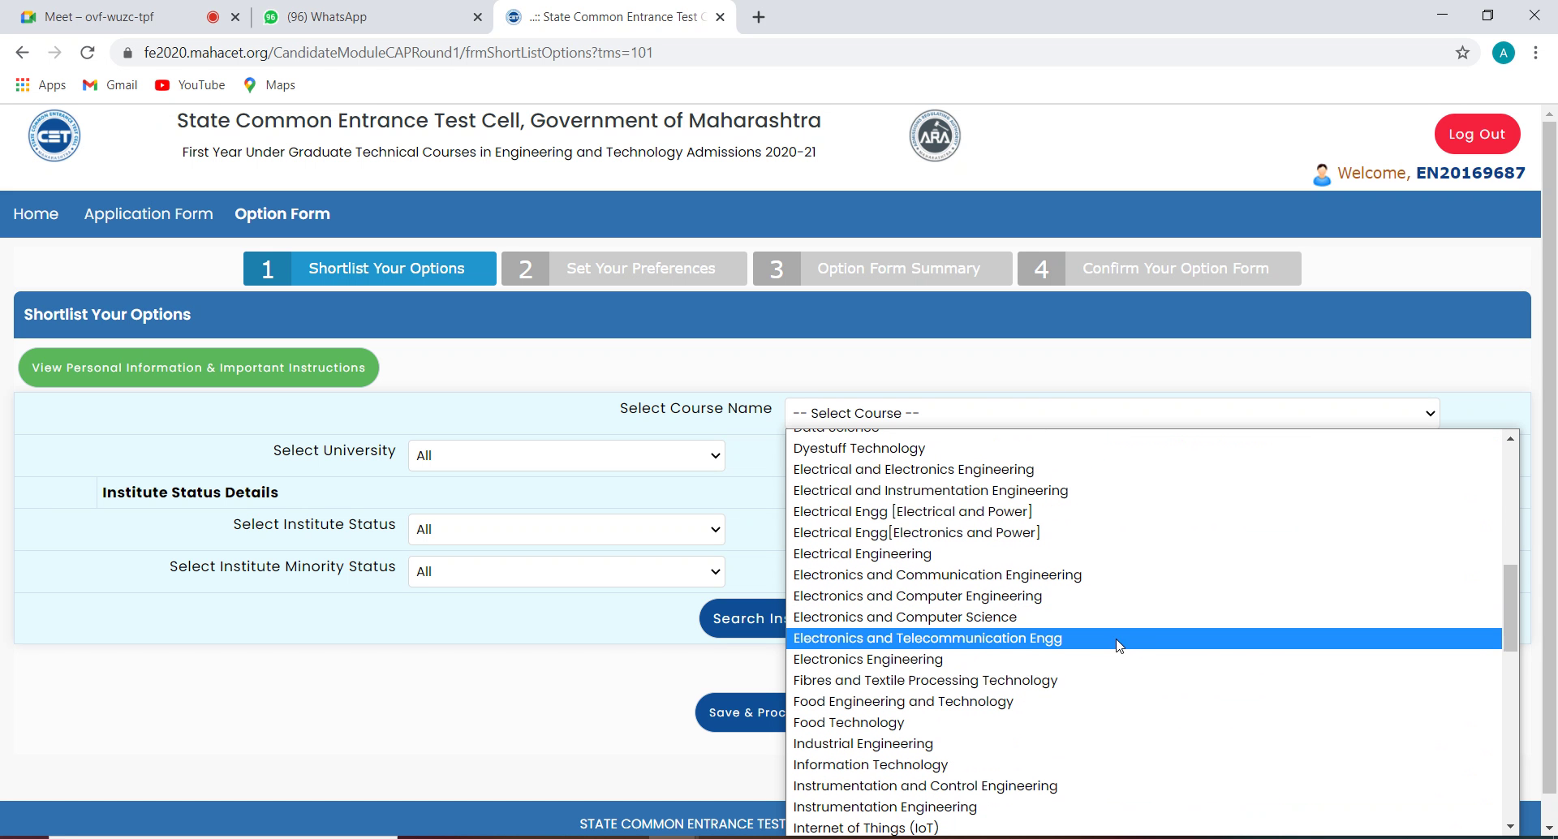
click(923, 642)
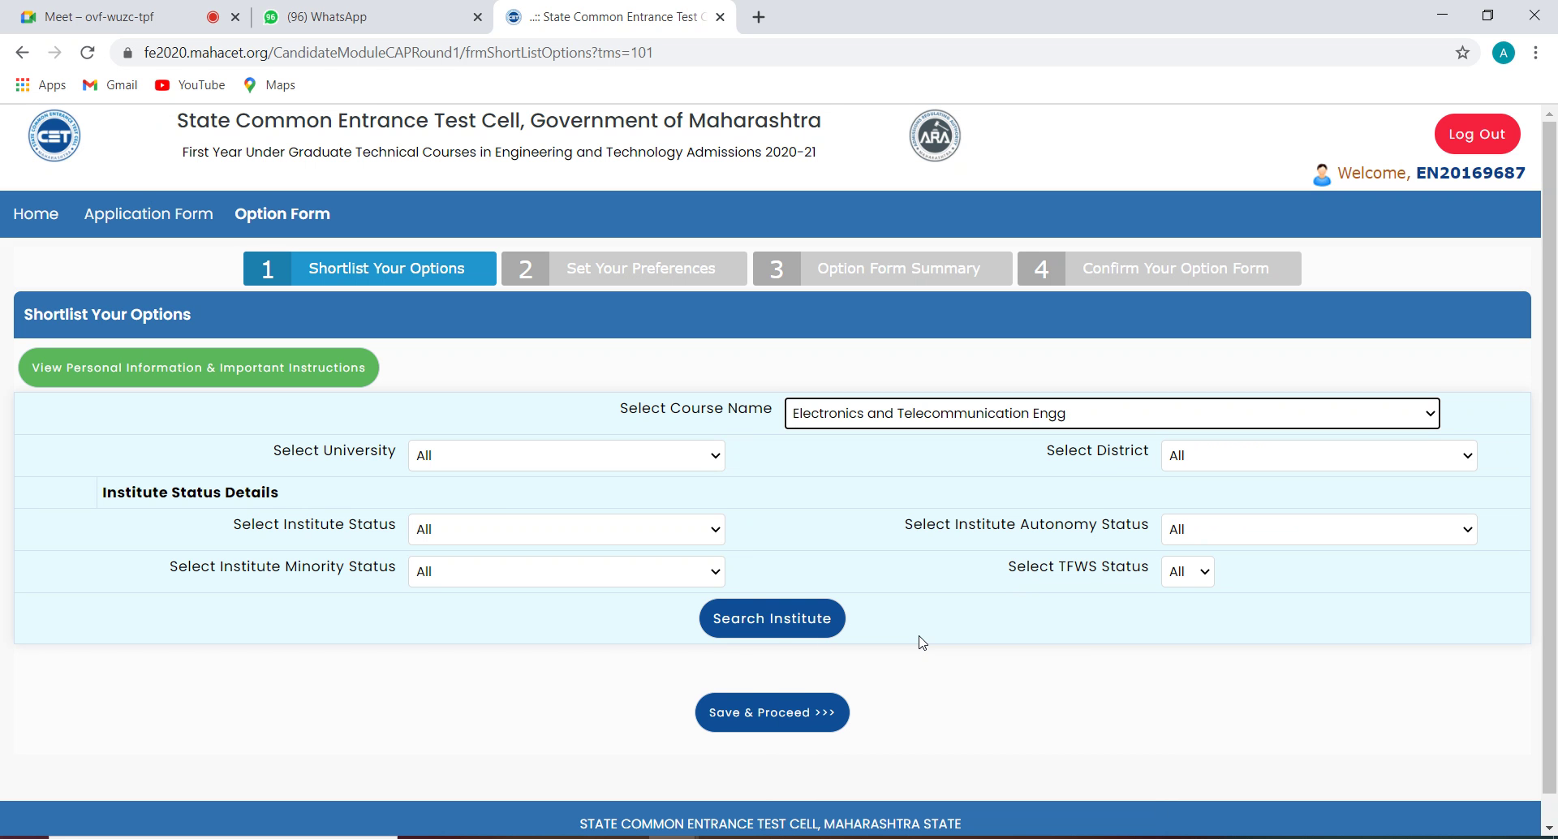
click(716, 459)
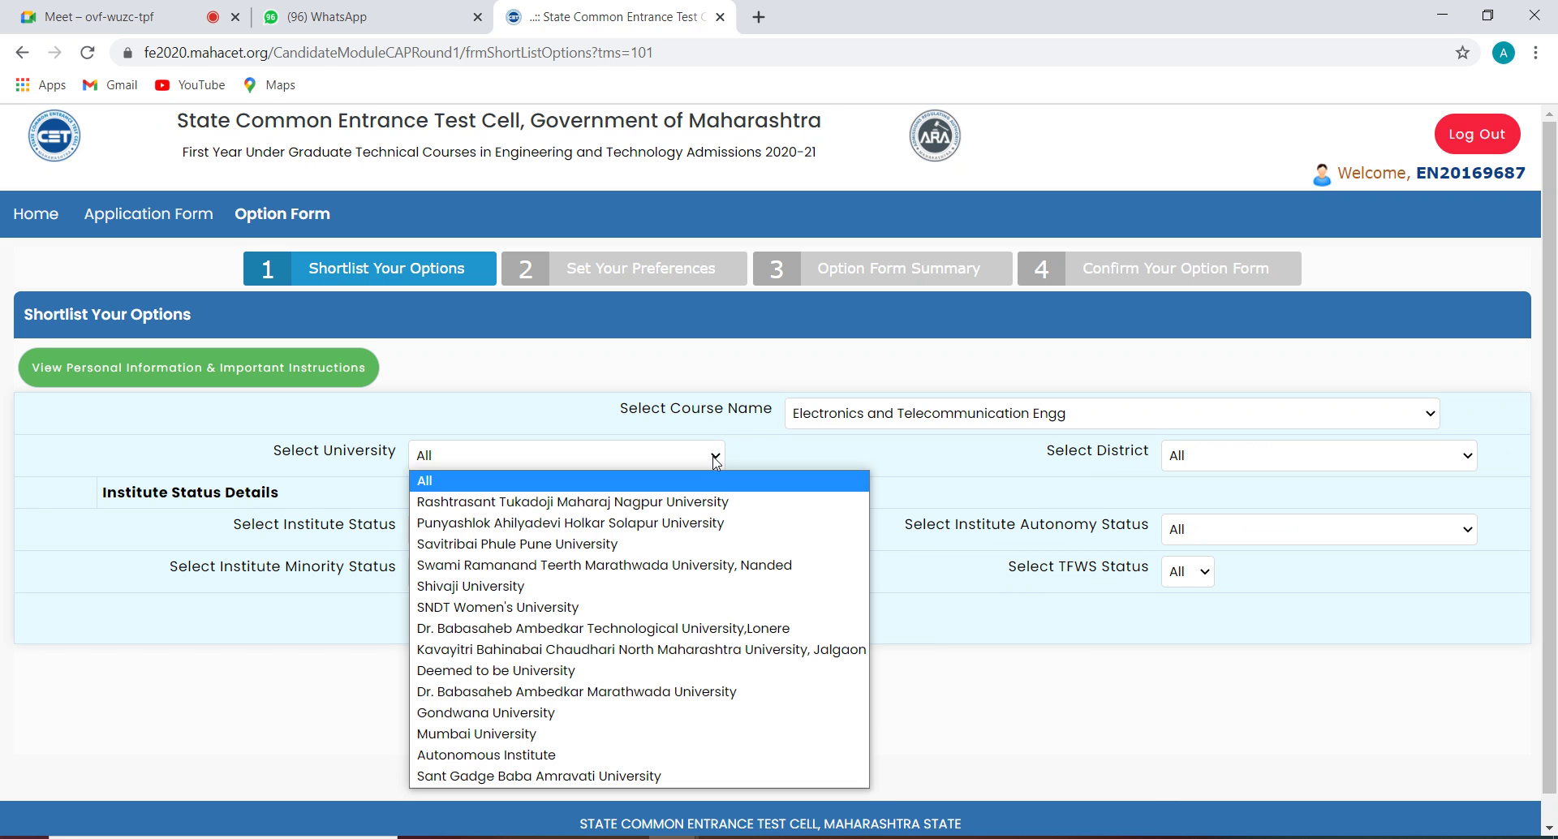
click(557, 734)
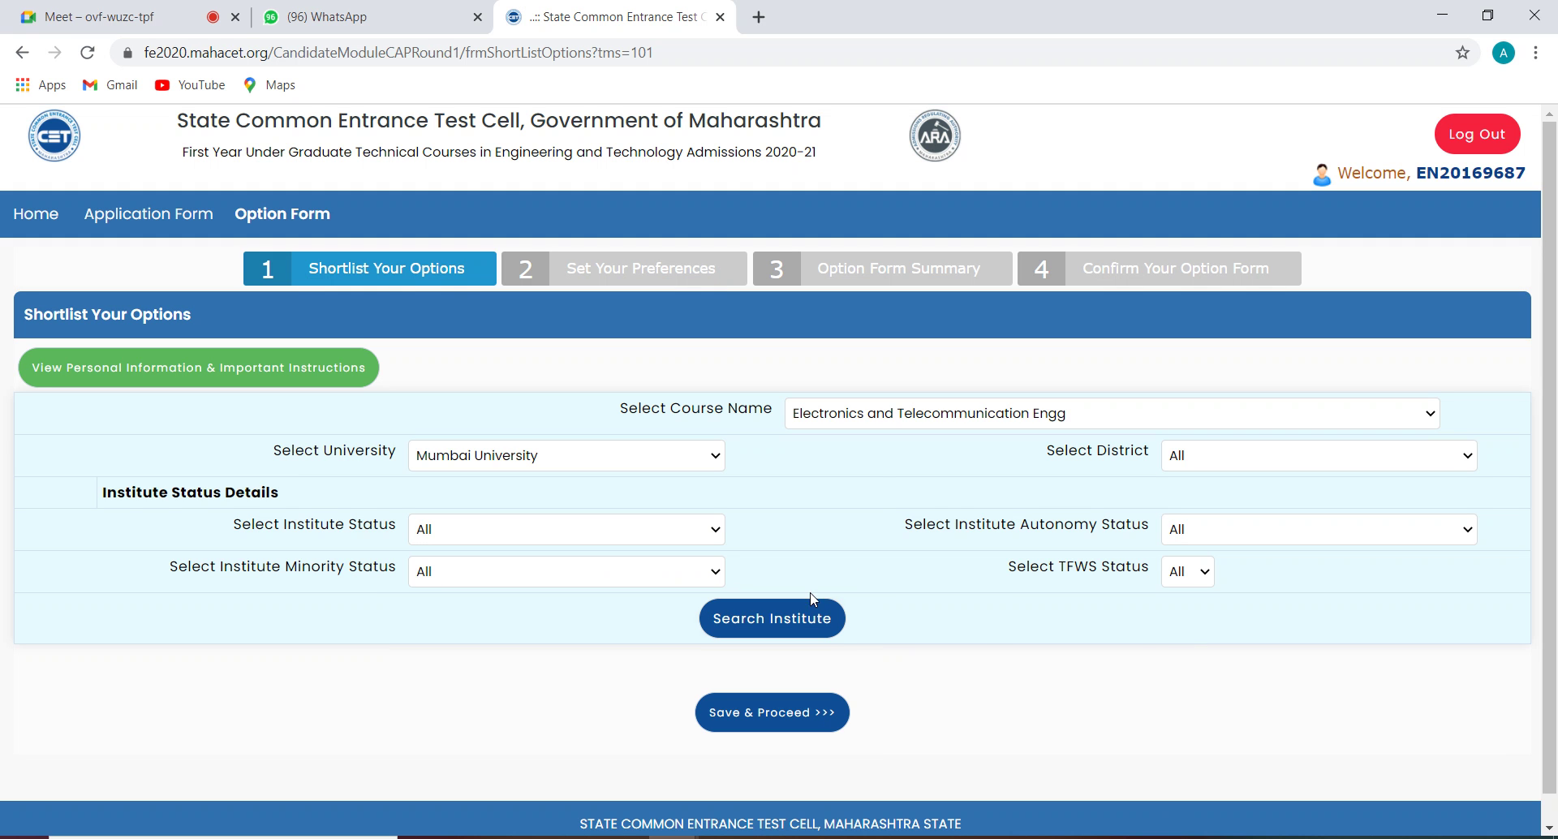
click(1205, 579)
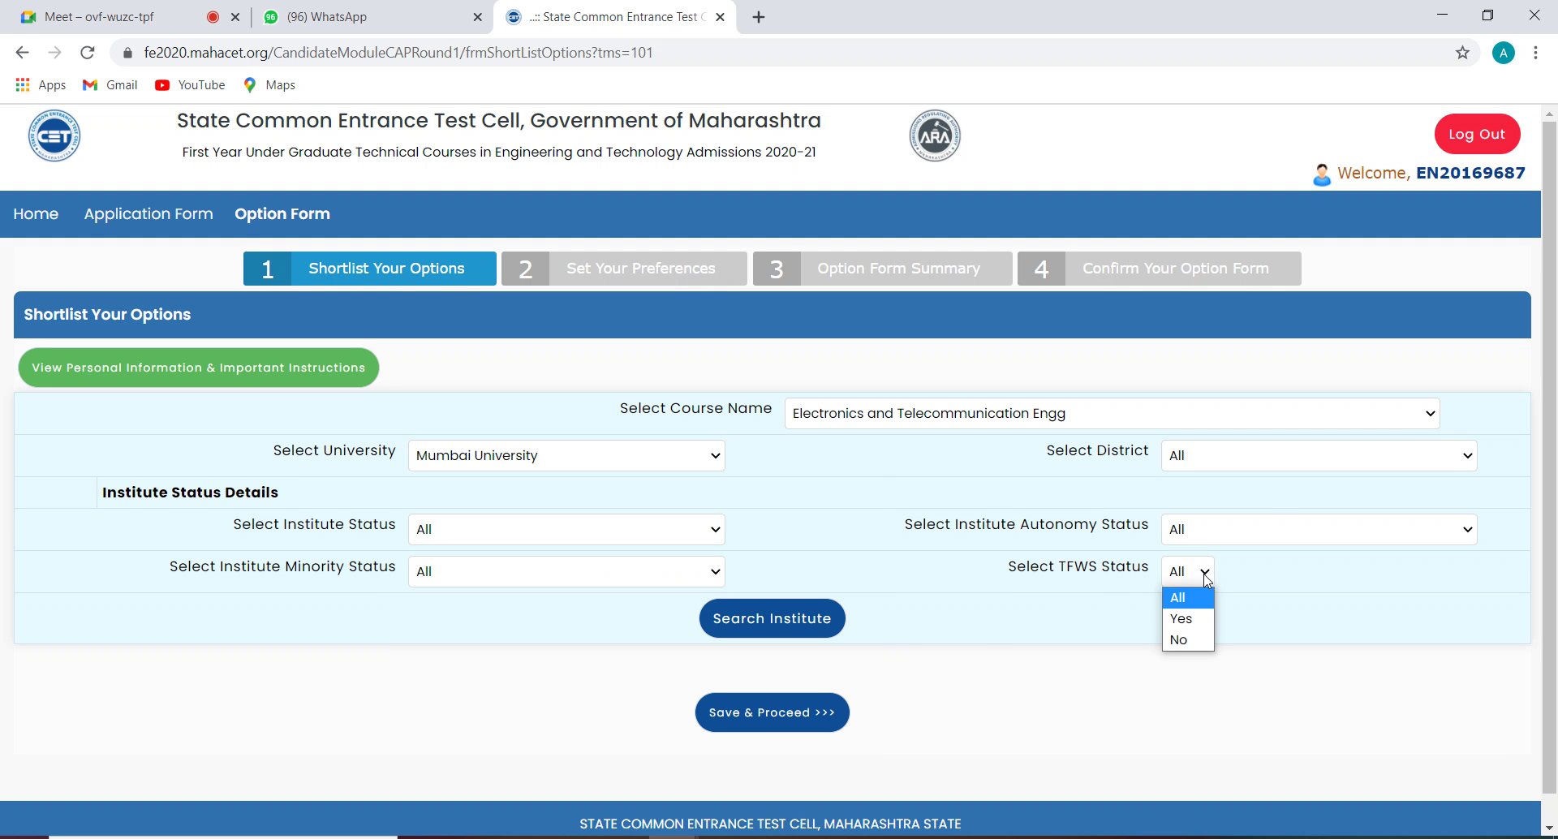
click(1189, 619)
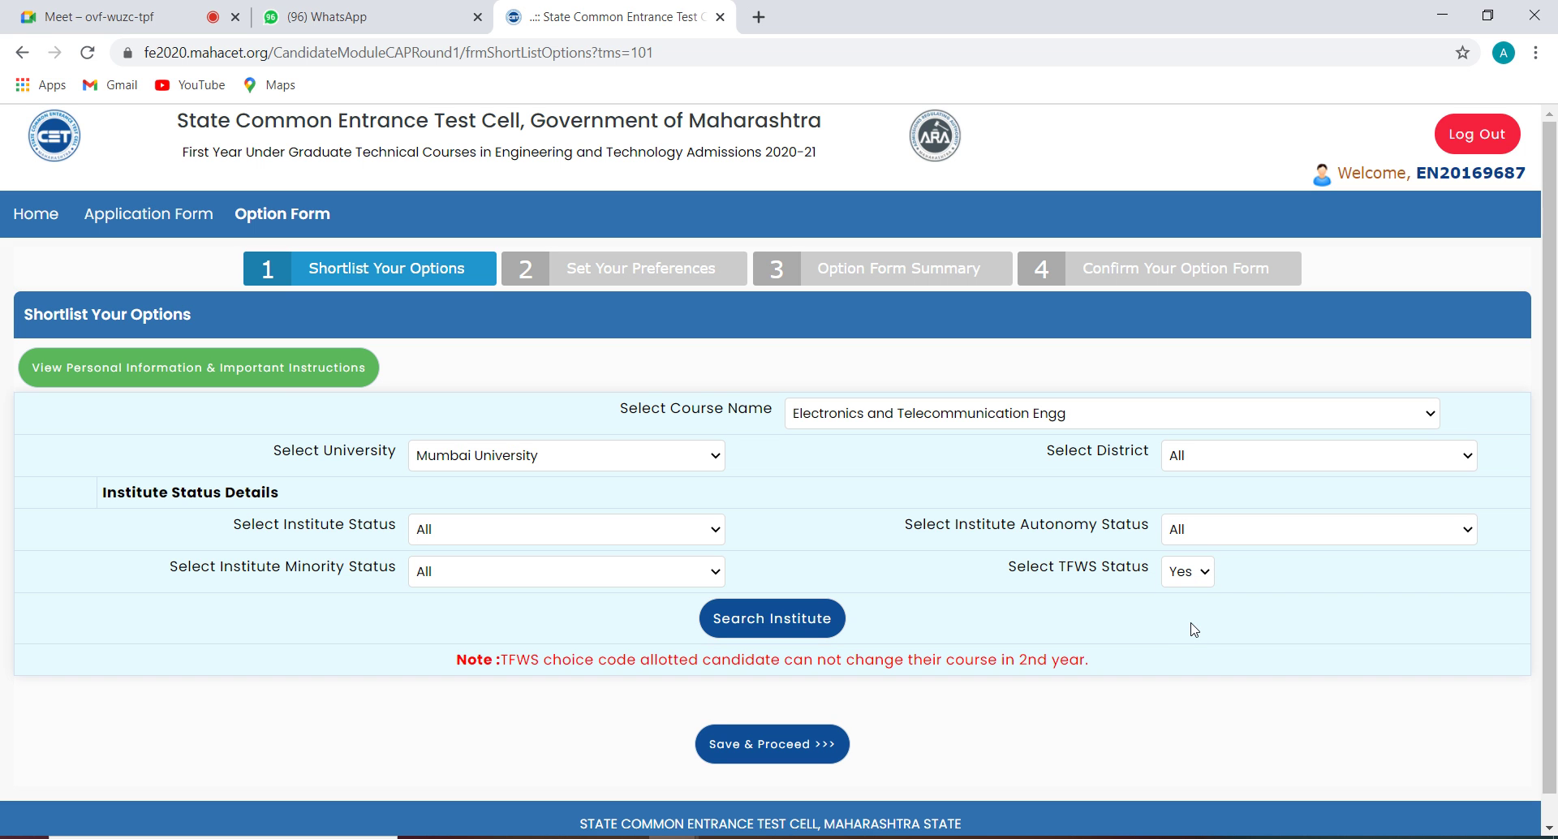
click(769, 628)
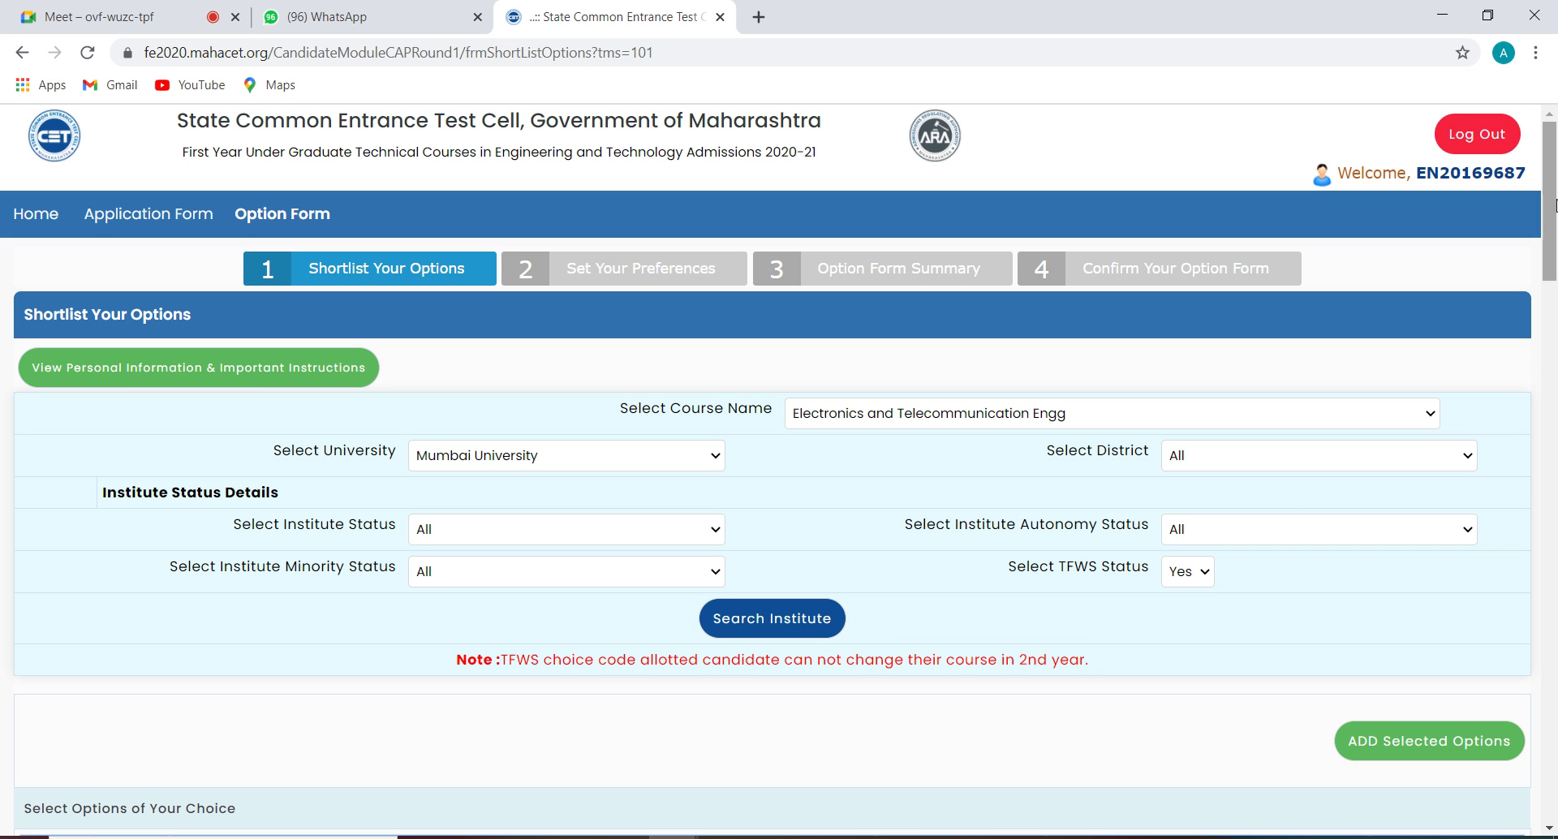
Step: Shortlist Veermata Jijabai Technological Institute (VJTI), Matunga, and Manjara Charitable Trust's Rajiv Gandhi Institute of Technology in the institute list
drag(1550, 190, 1554, 327)
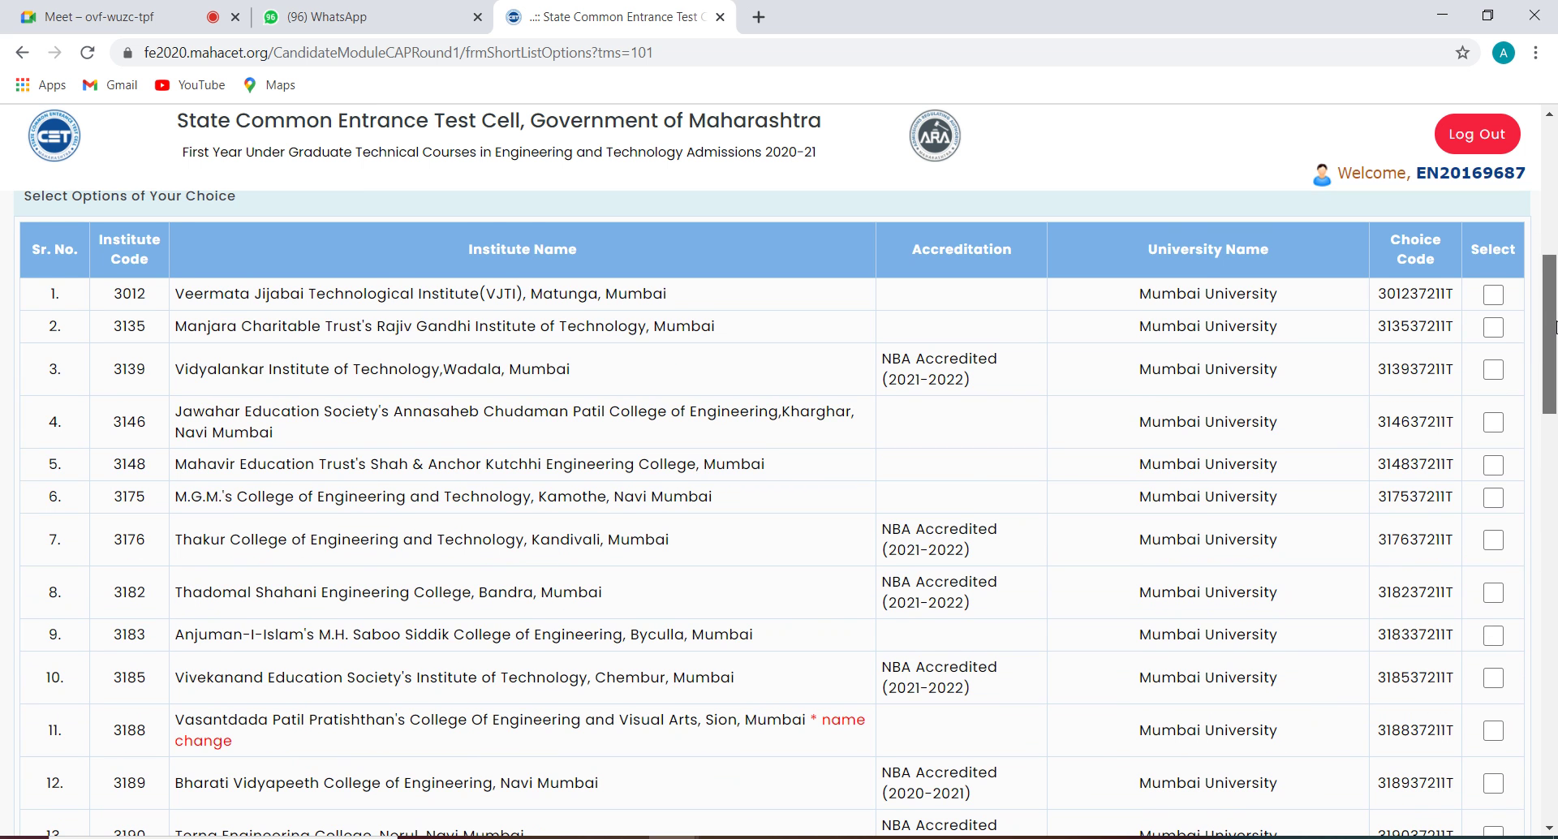
mouse_move(1554, 327)
mouse_down()
mouse_move(1554, 302)
mouse_move(1554, 316)
mouse_up()
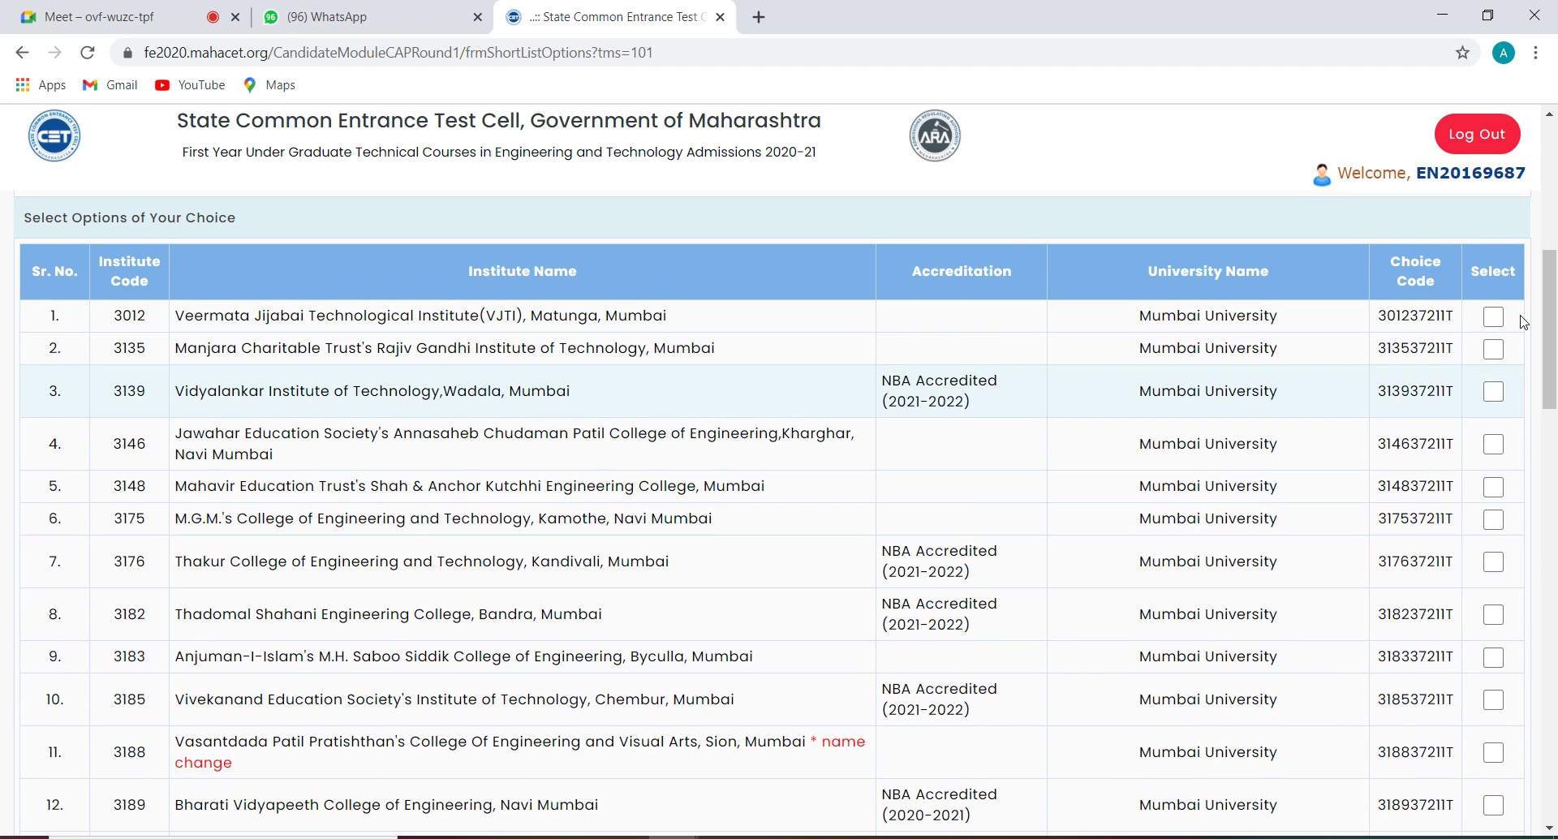
drag(1554, 309, 1552, 187)
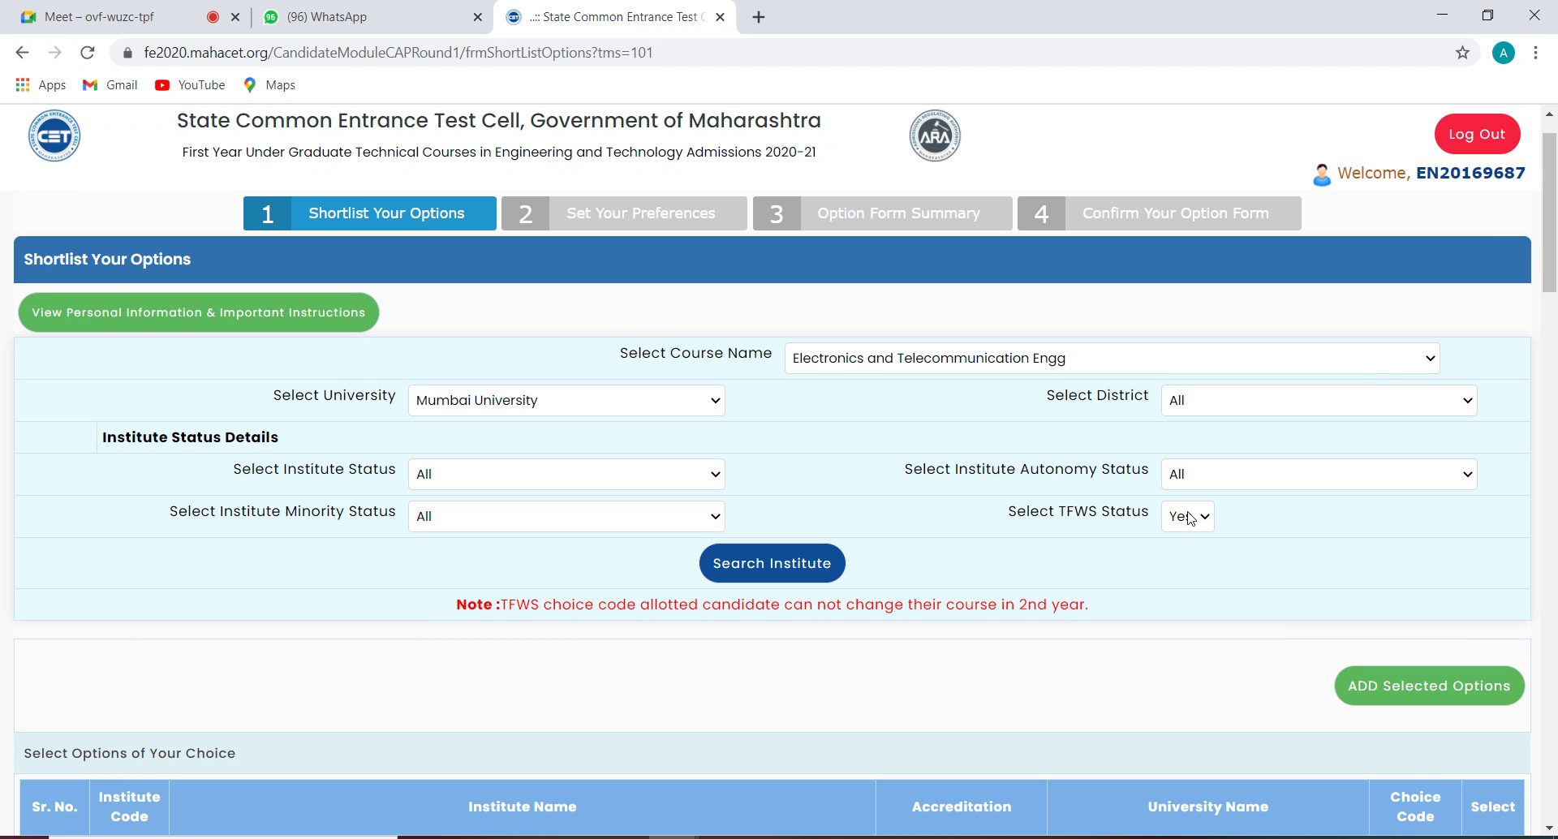
drag(1546, 207, 1546, 321)
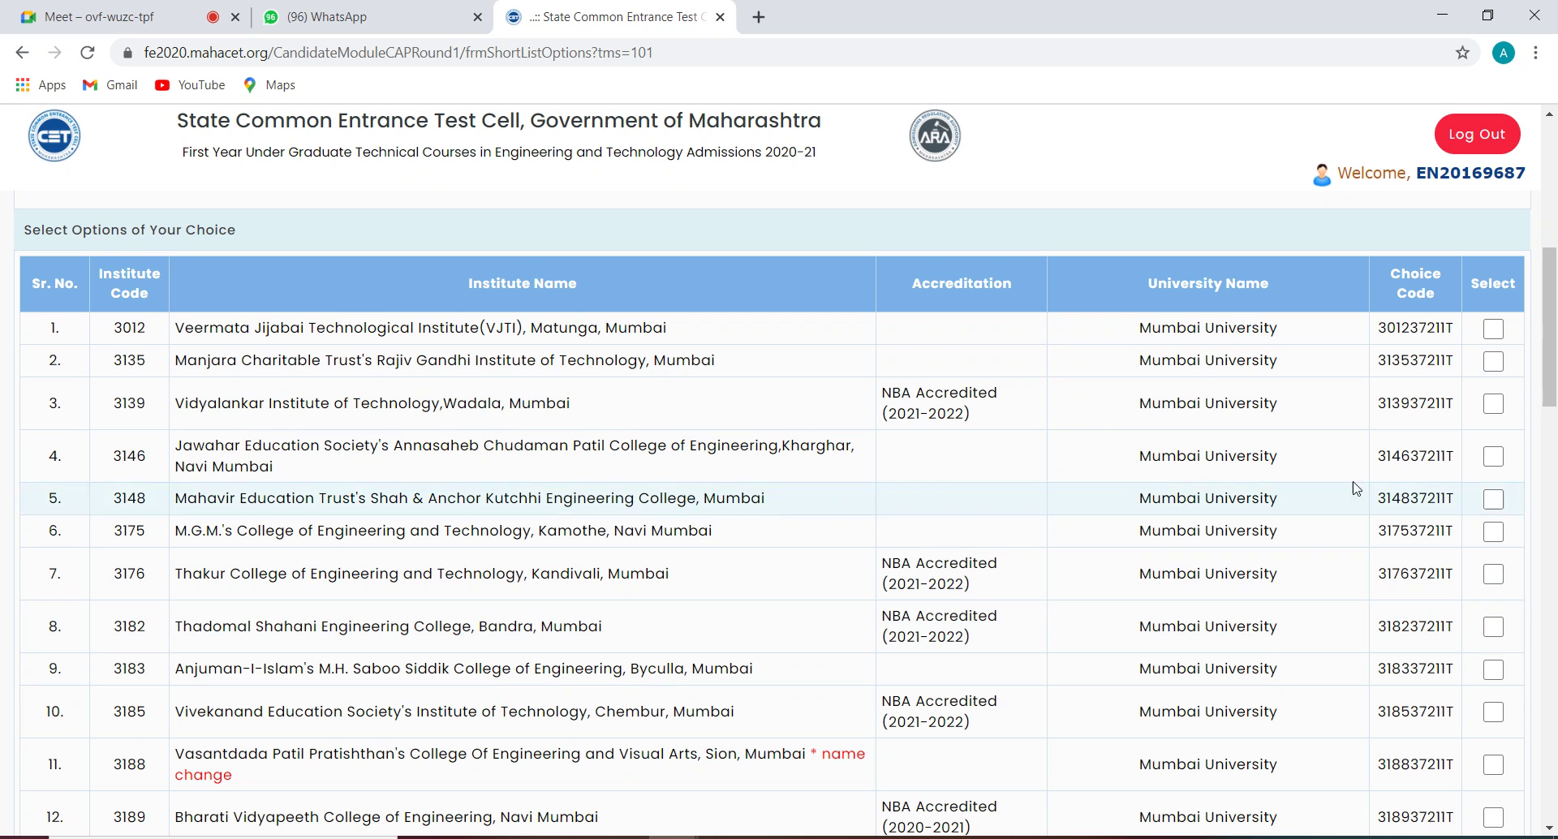
click(1495, 330)
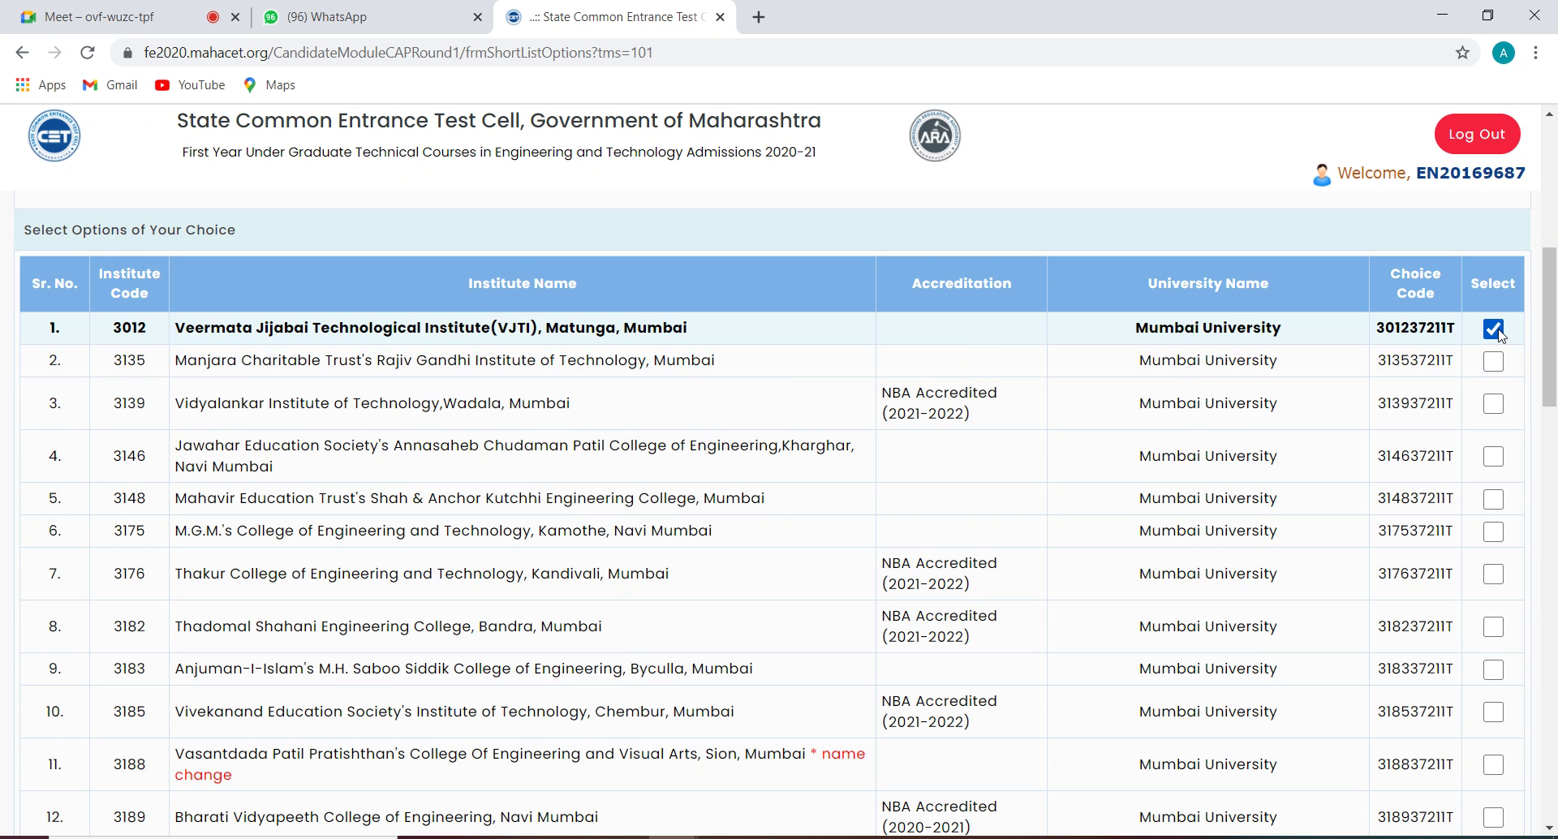
click(1497, 365)
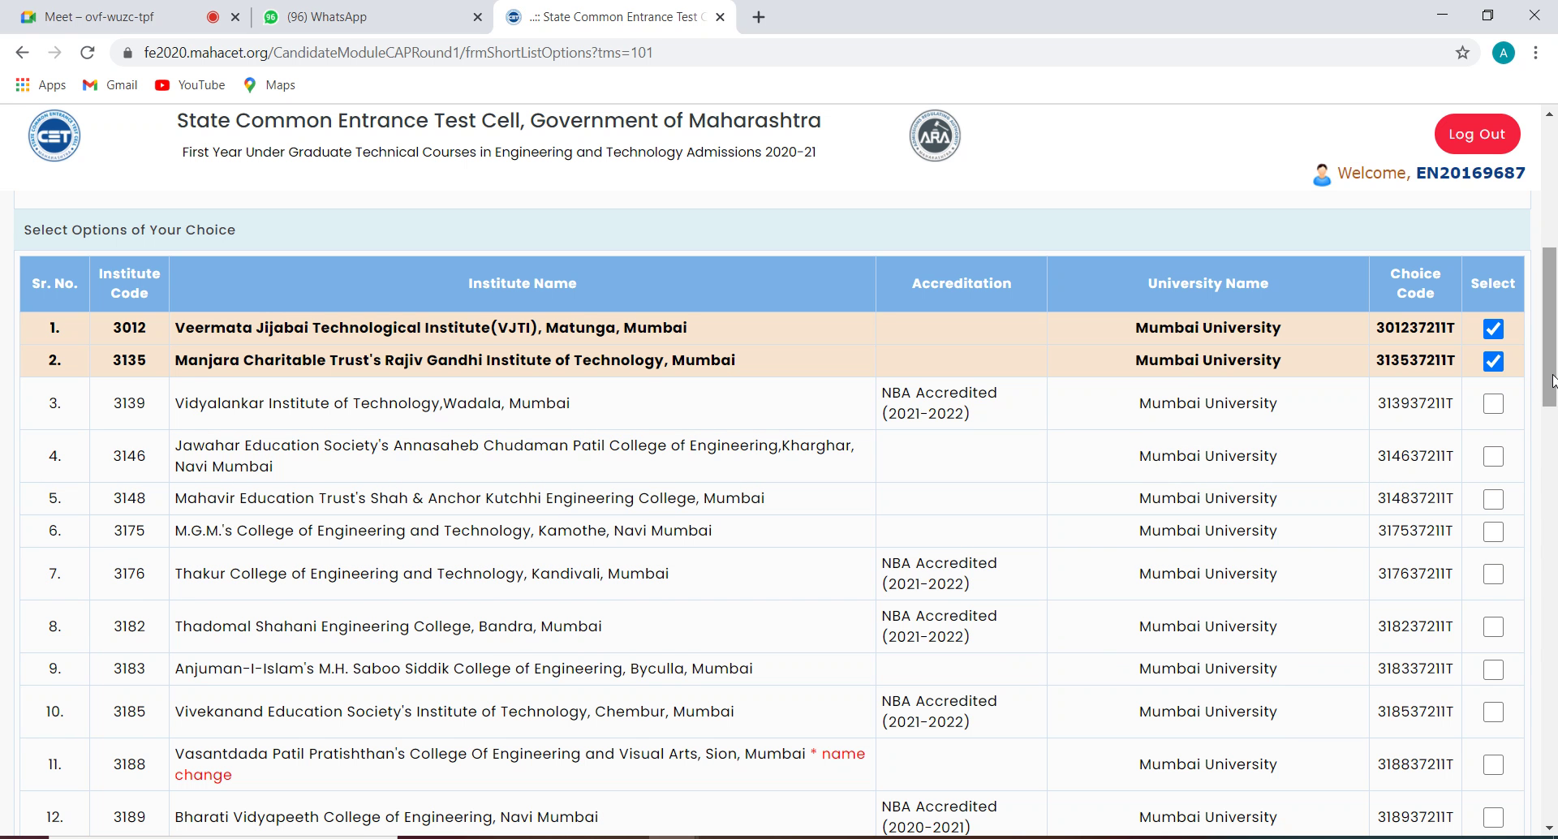
Step: Shortlist Thakur College in Kandivali, Thadomal Shahani Engineering College in Bandra, and Vidyavardhini's College of Engineering and Technology in Vasai
drag(1551, 380, 1552, 414)
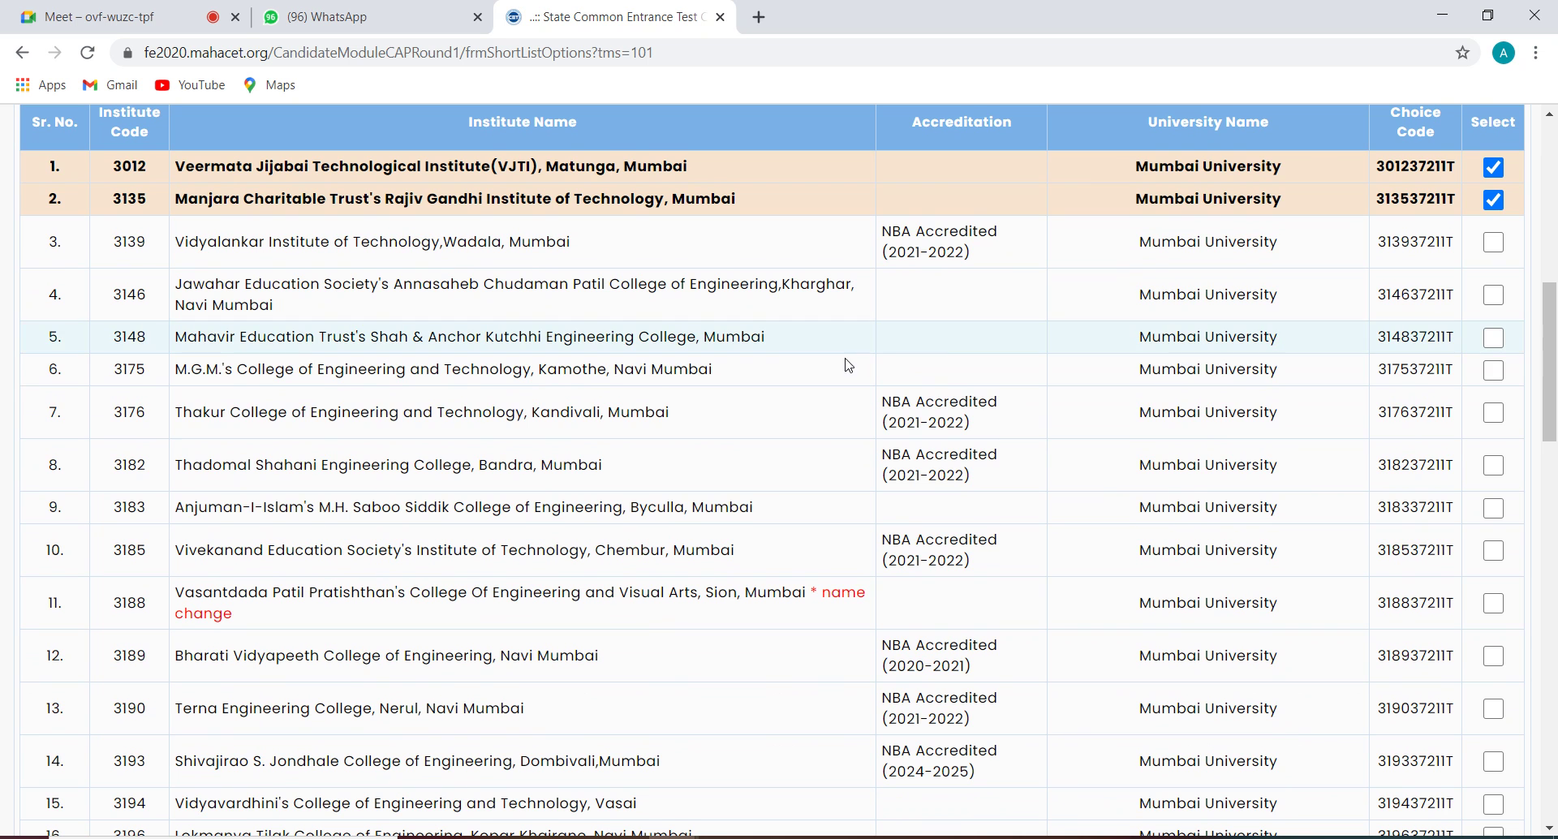
click(1497, 415)
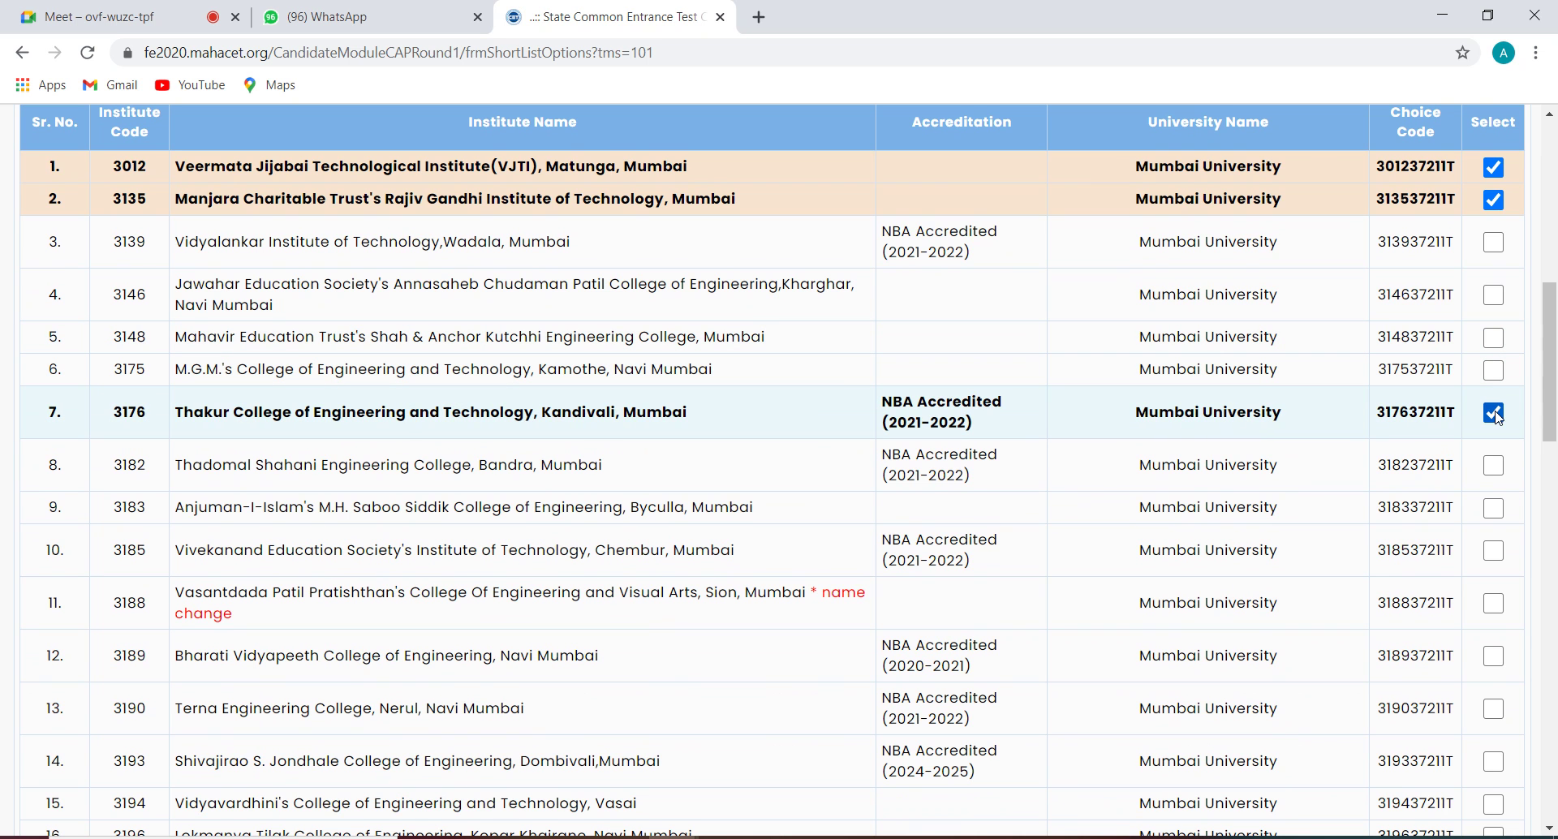
click(1497, 466)
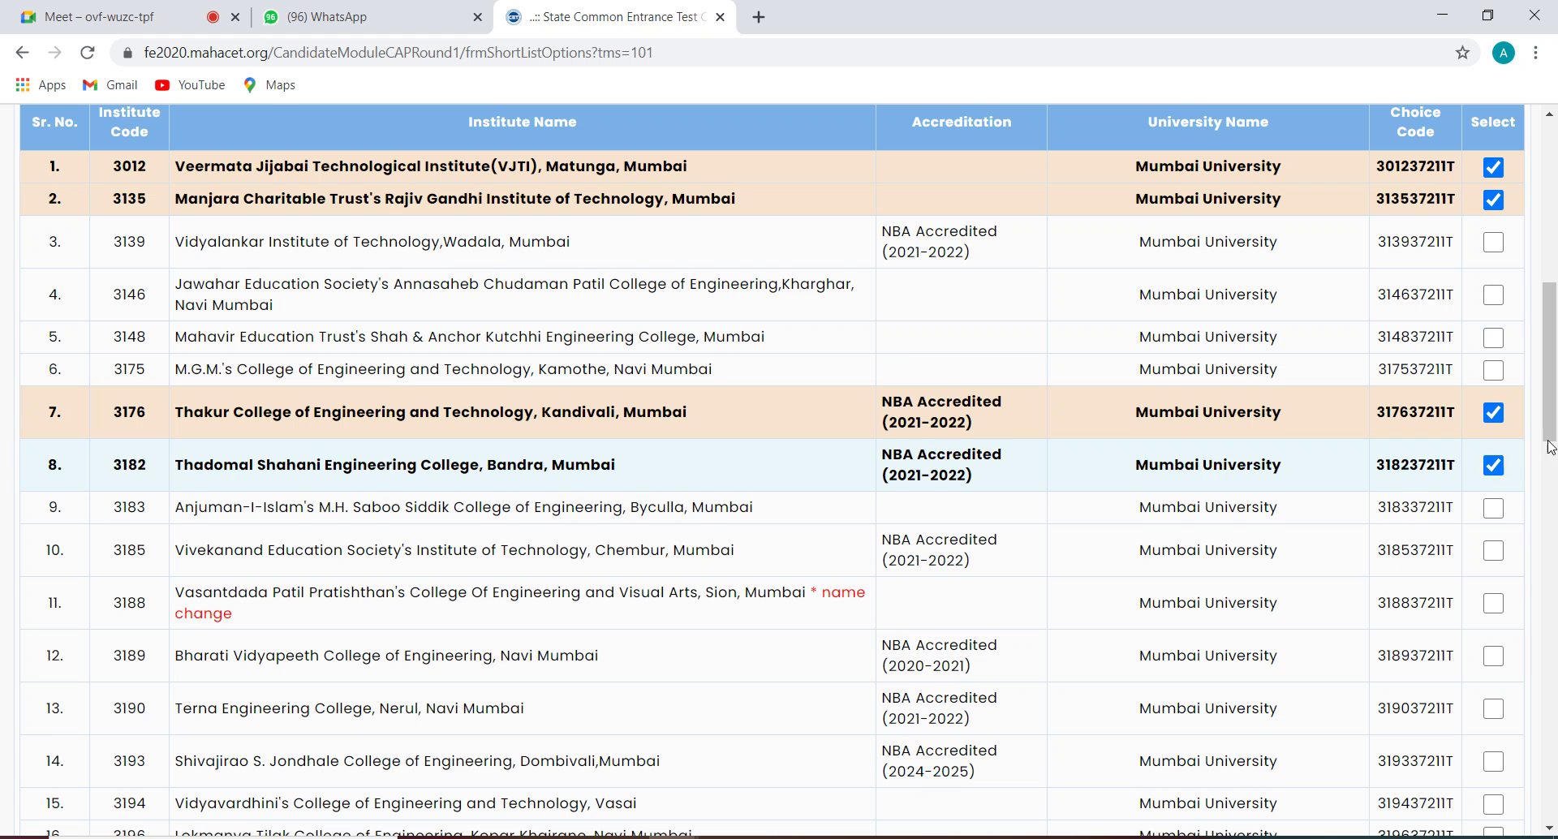
drag(1552, 413, 1555, 448)
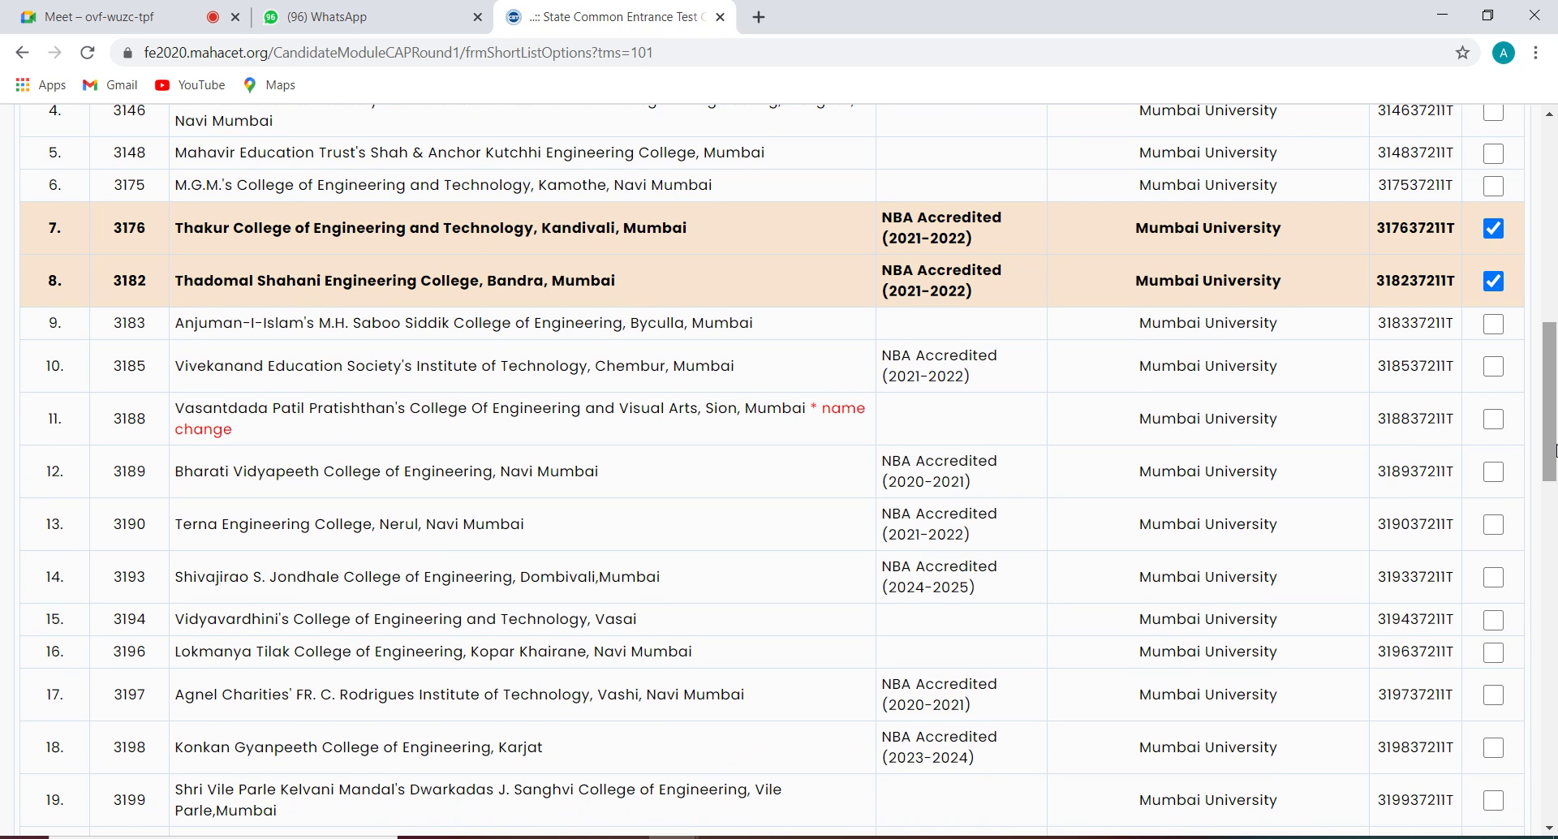
drag(1551, 450, 1550, 478)
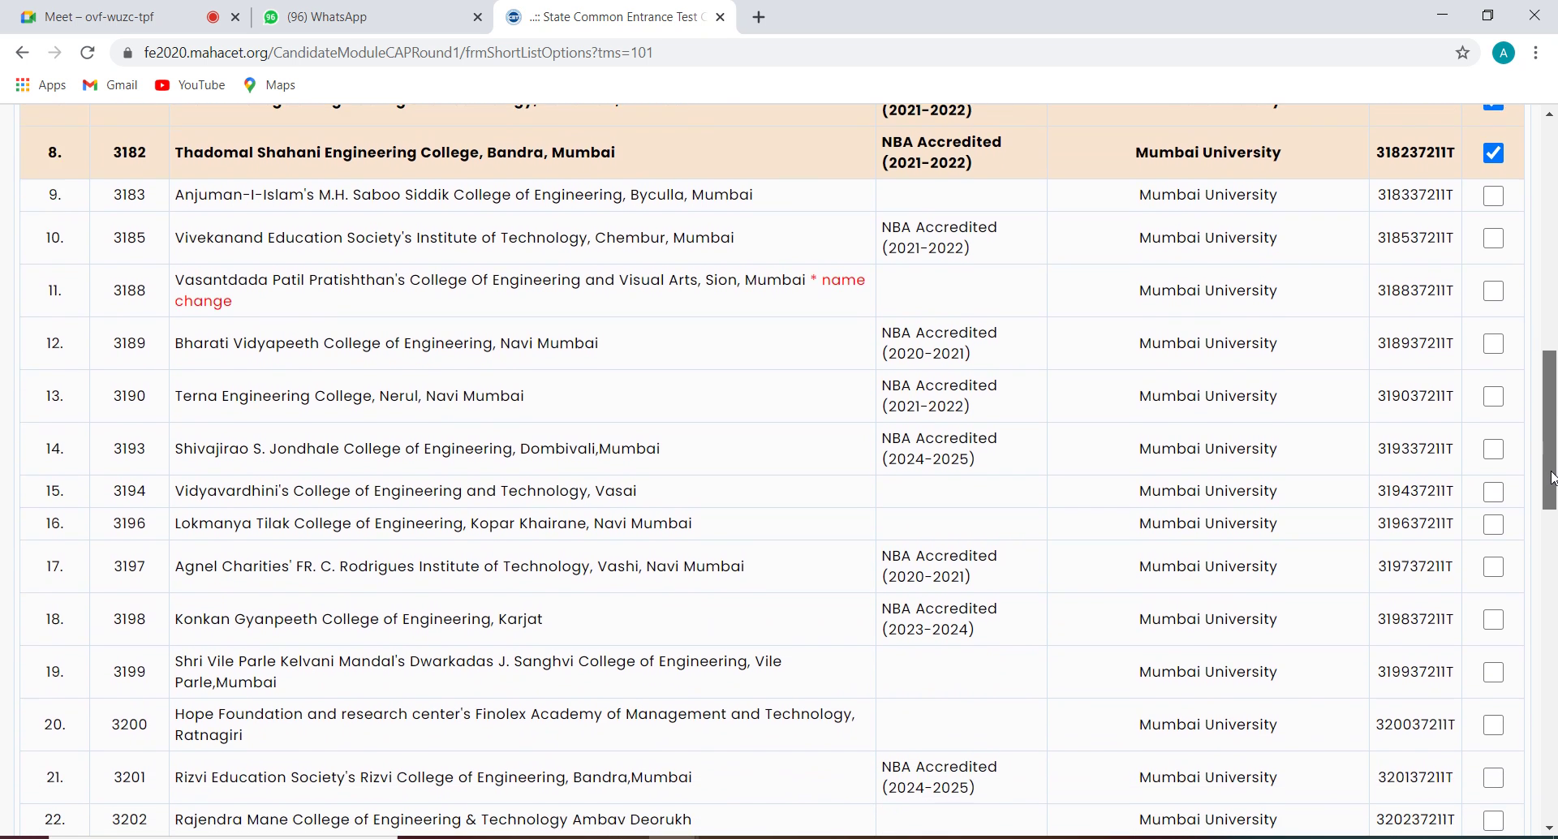
click(1494, 492)
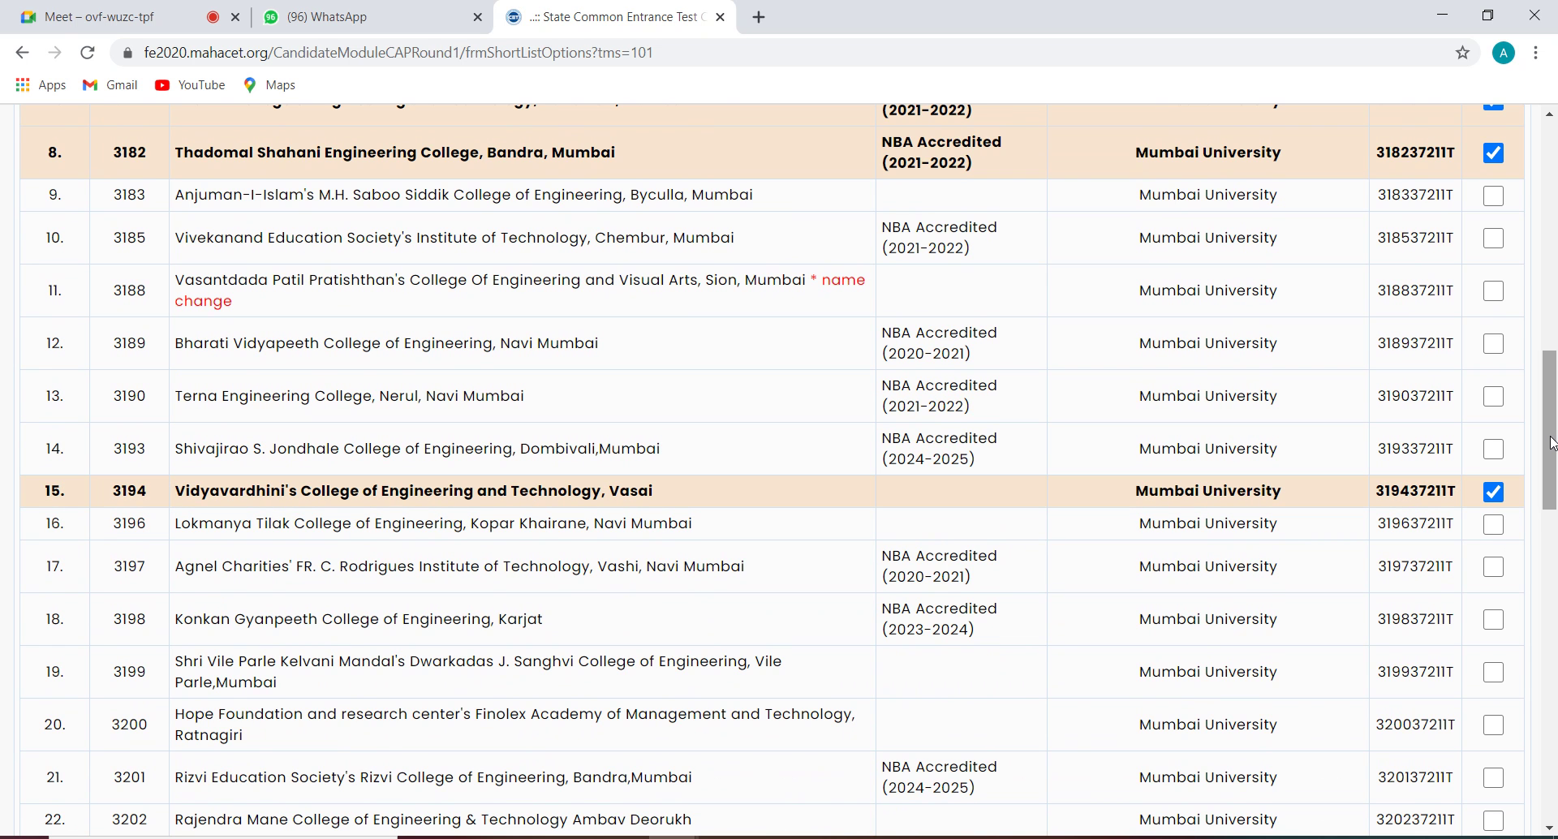
Step: Shortlist Dwarkadas J. Sanghvi College of Engineering, Atharva College of Engineering in Malad, and St. Francis Institute of Technology in Borivali
drag(1551, 443, 1550, 482)
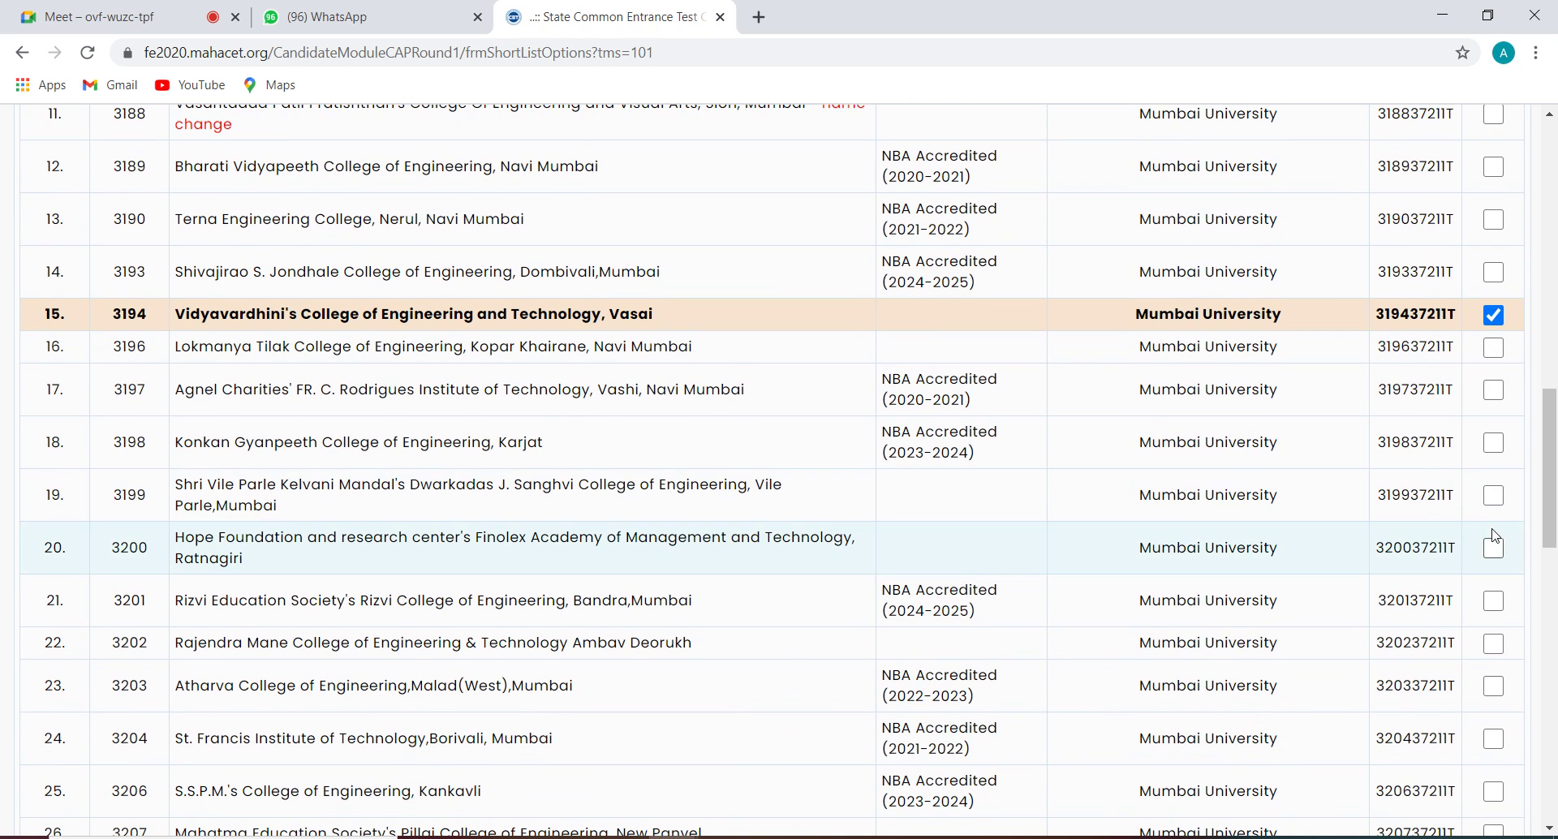
click(1496, 497)
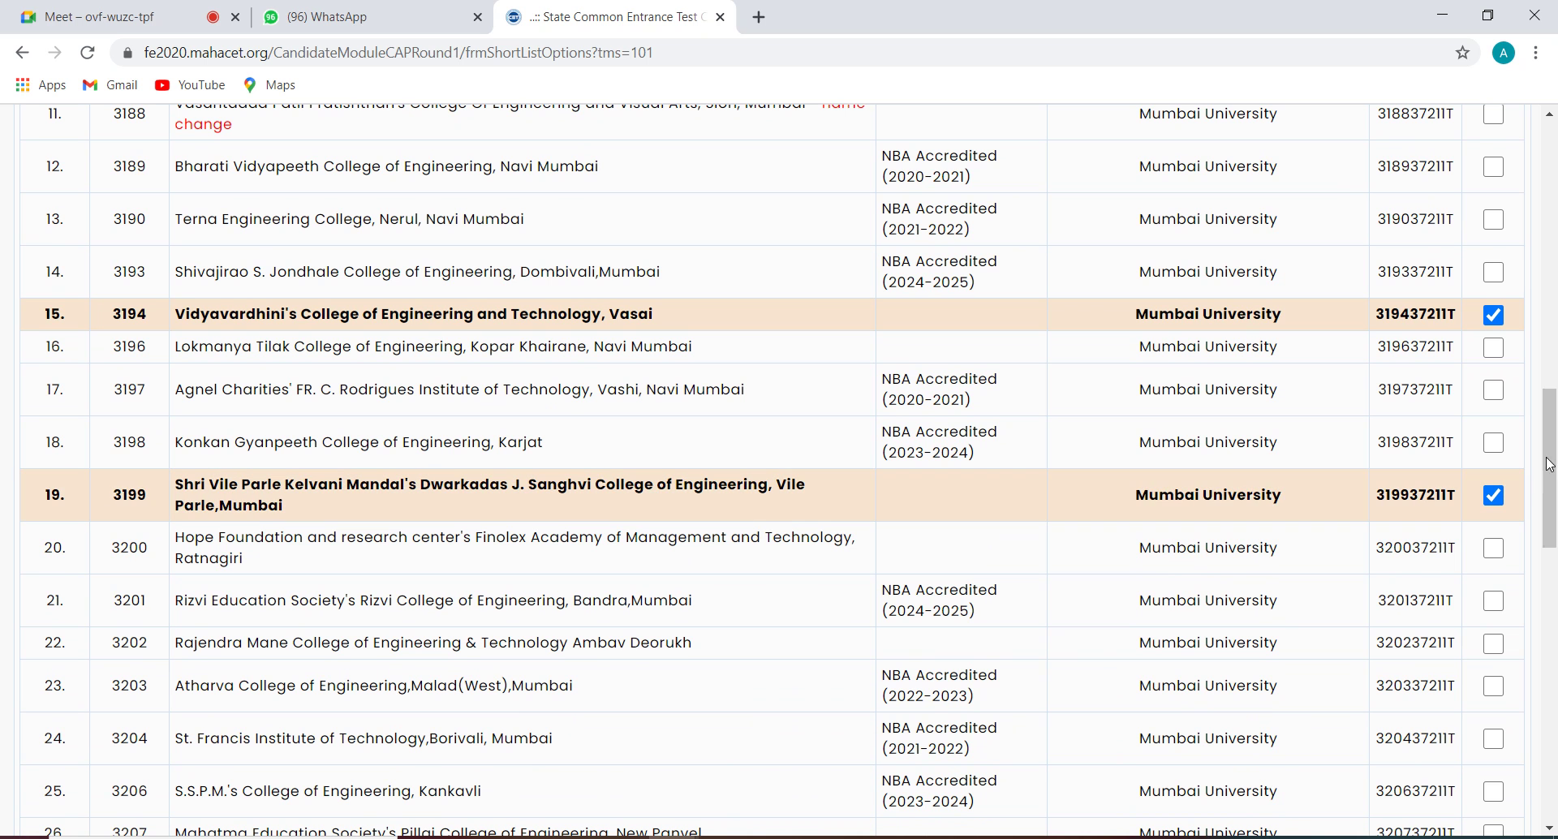
drag(1553, 458, 1554, 497)
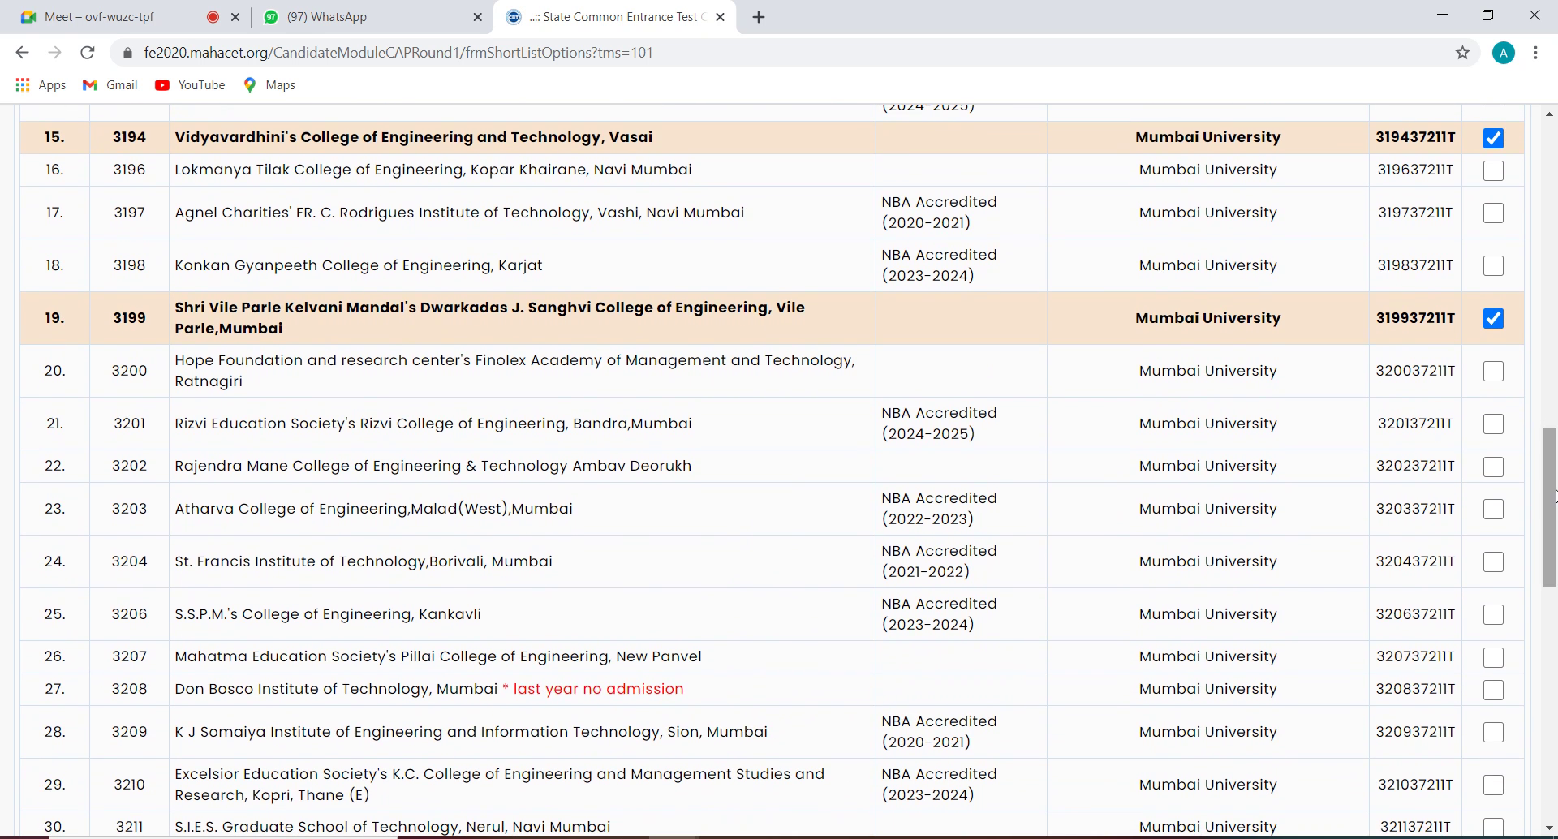
click(1494, 511)
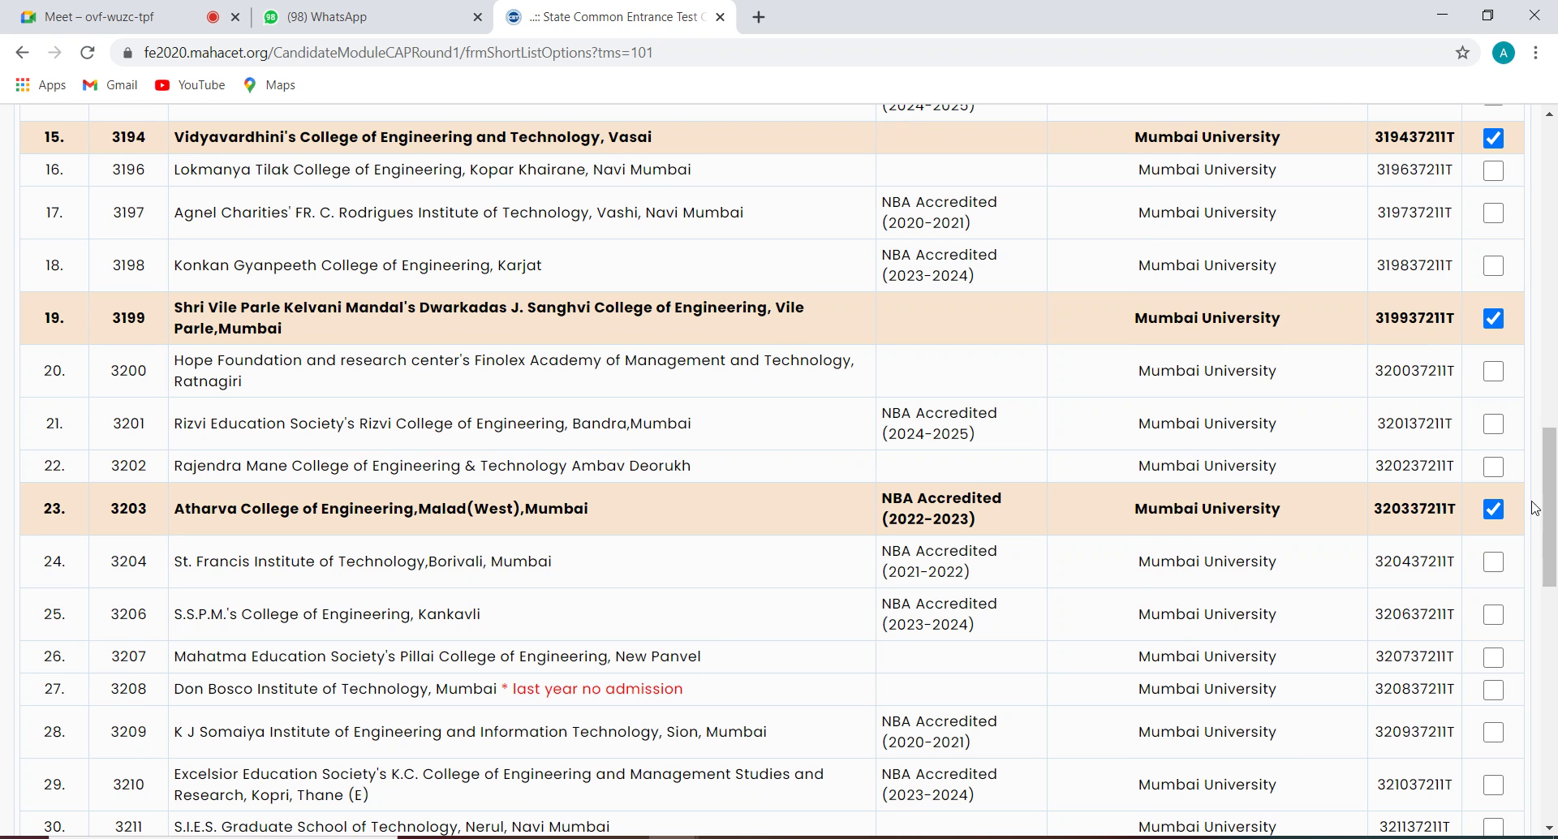
click(1494, 562)
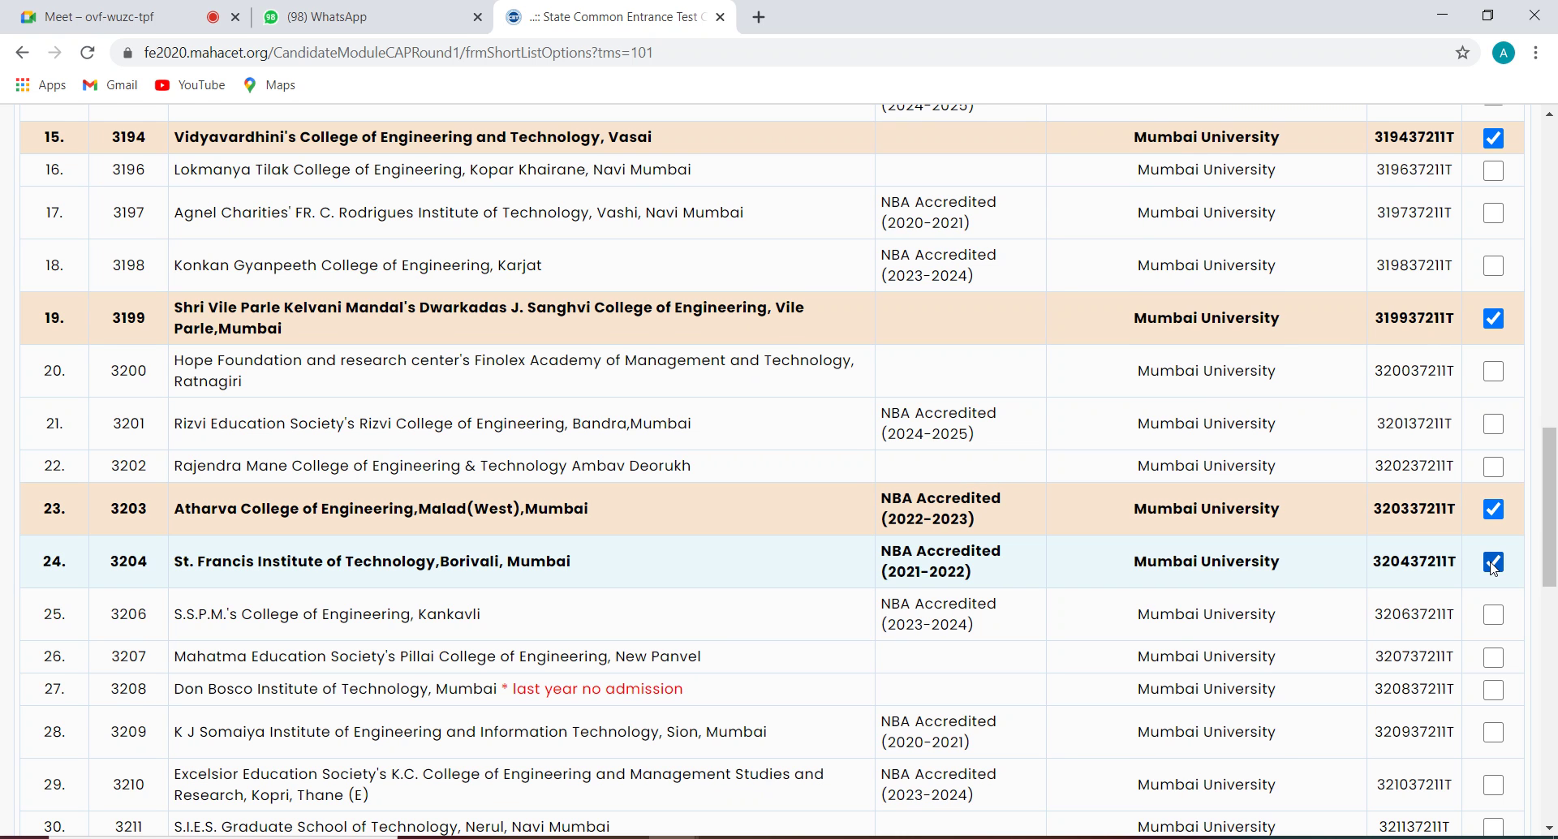
Step: Shortlist Don Bosco Institute of Technology, Mumbai, and K J Somaiya Institute of Engineering and Information Technology, Sion
drag(1553, 474, 1550, 533)
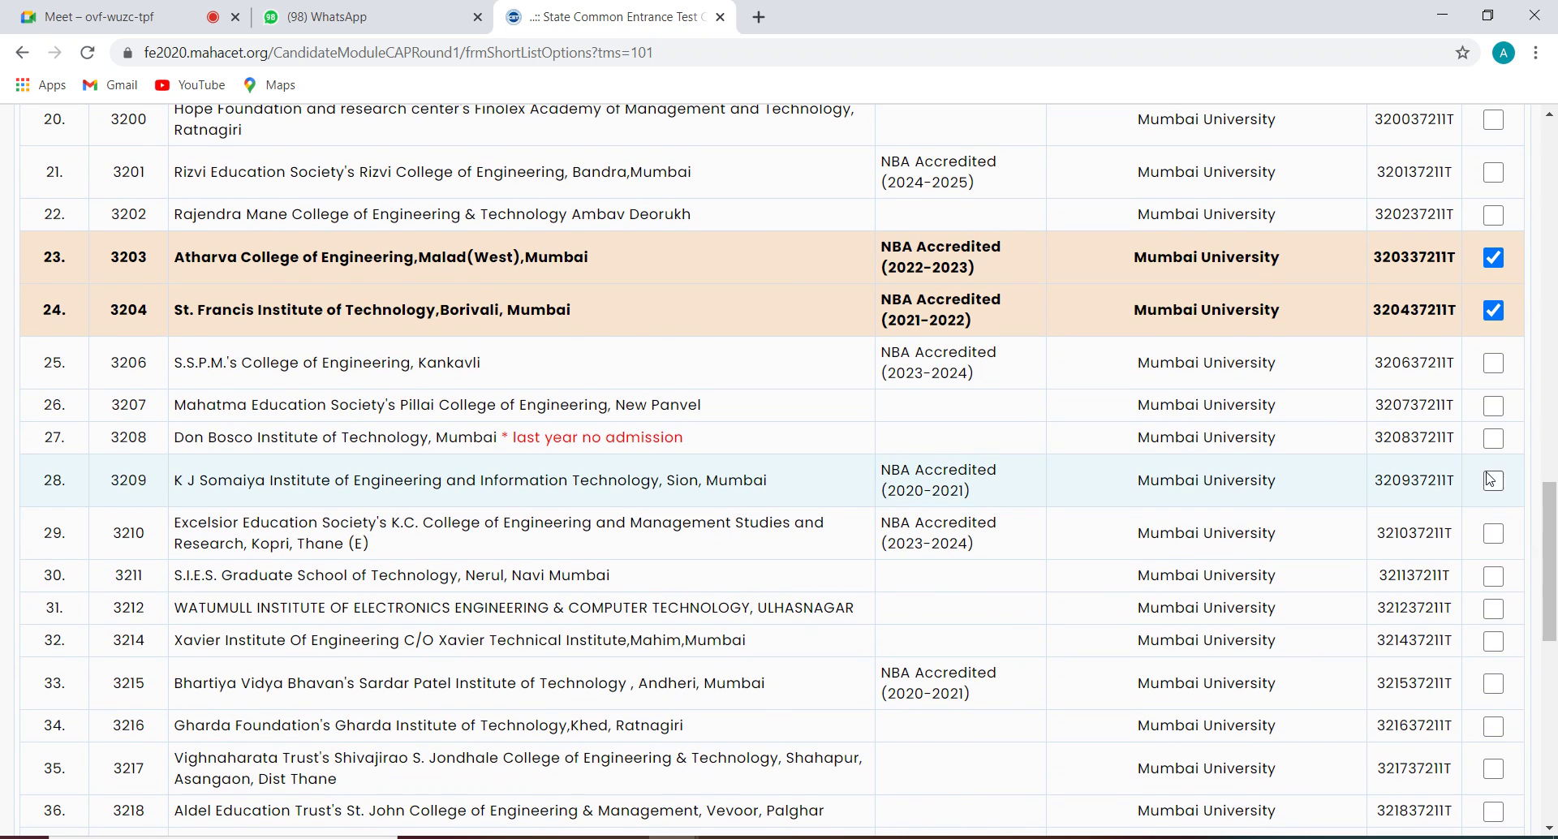
click(1496, 443)
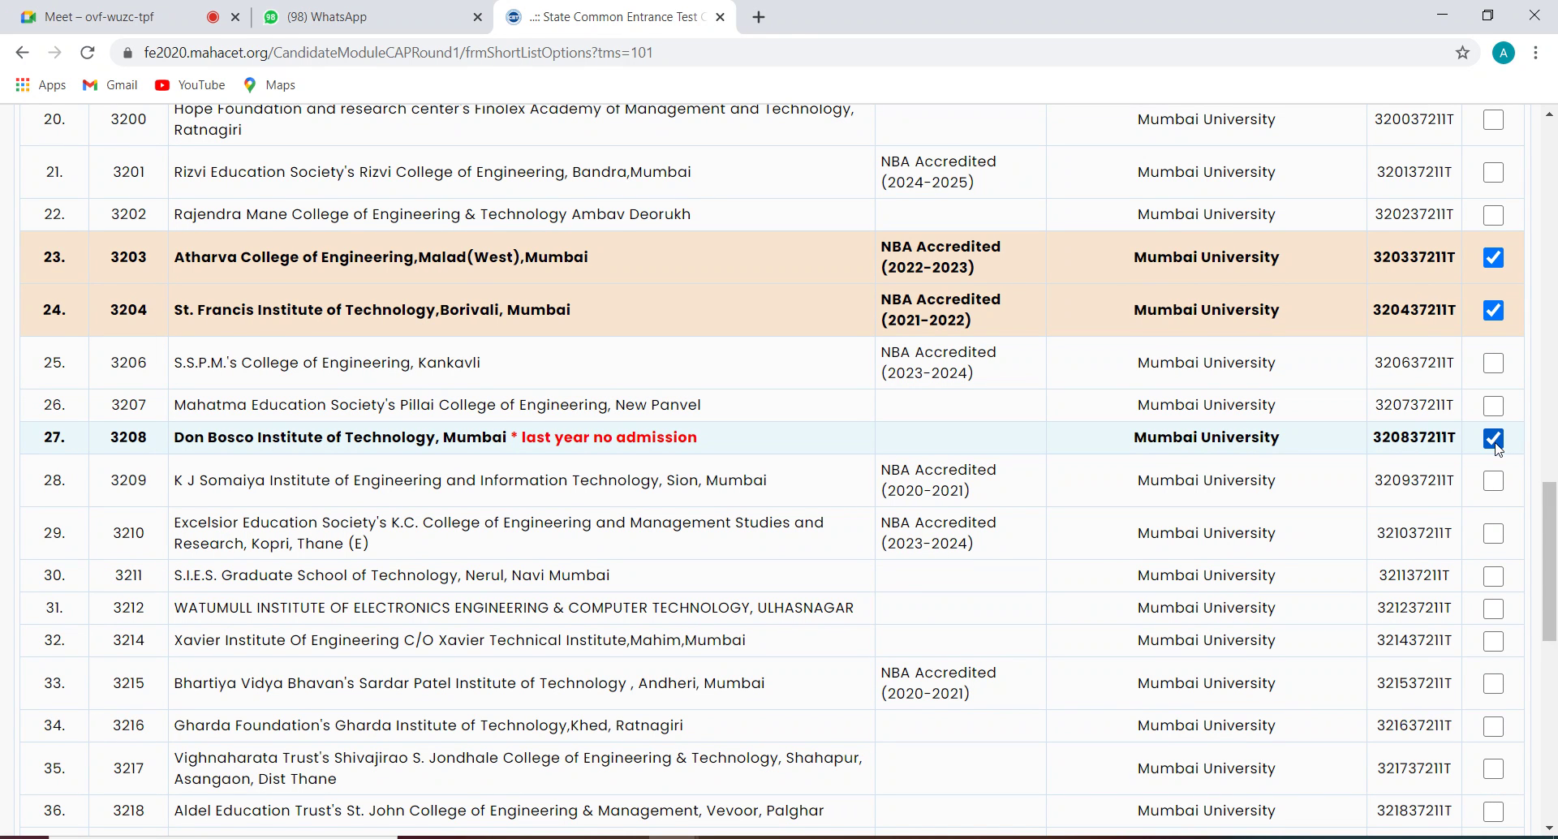
drag(1551, 544, 1551, 560)
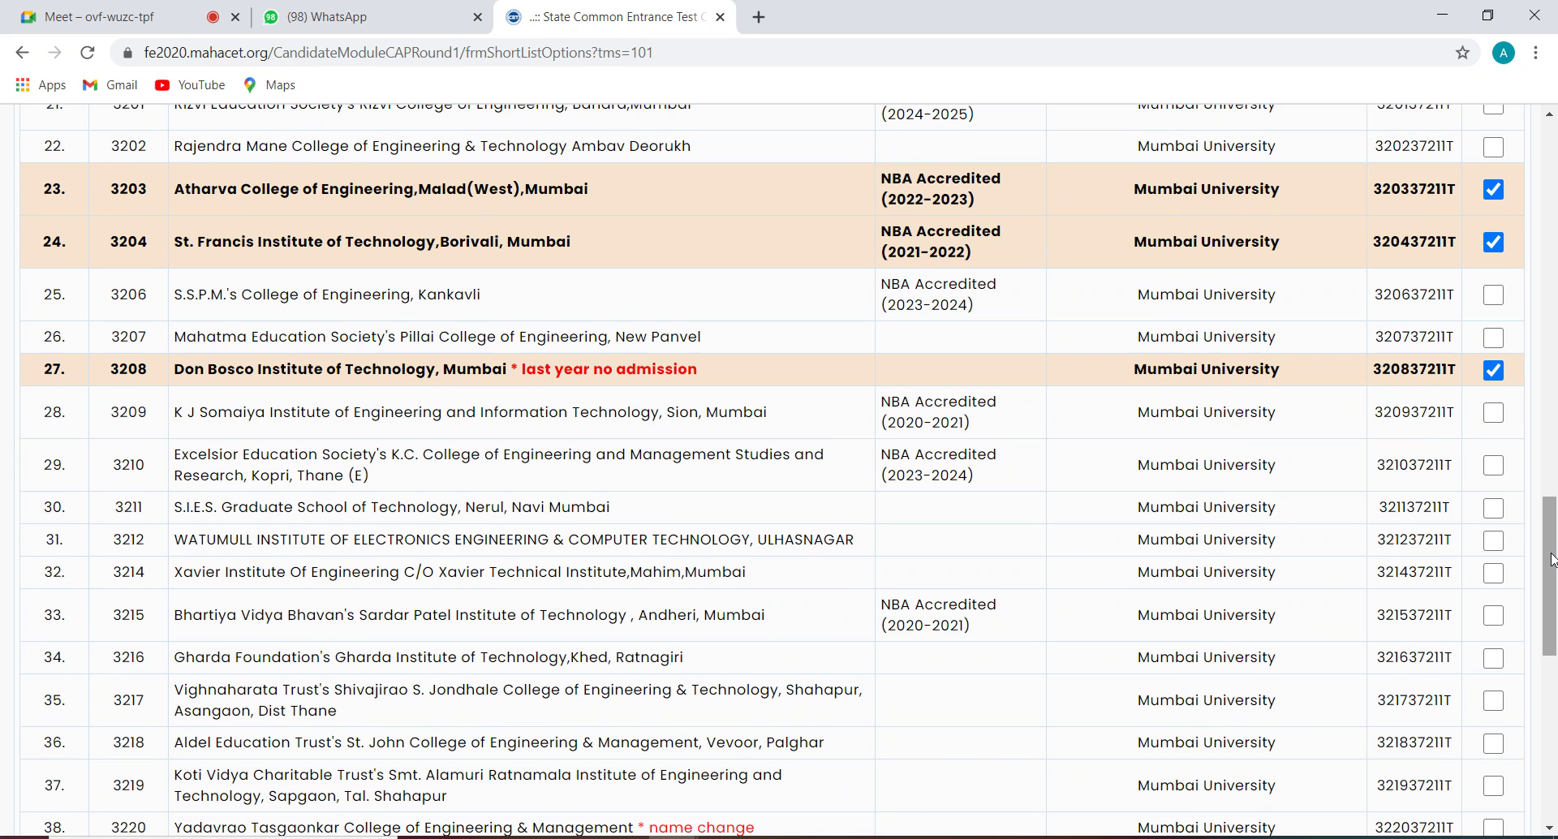
click(1494, 413)
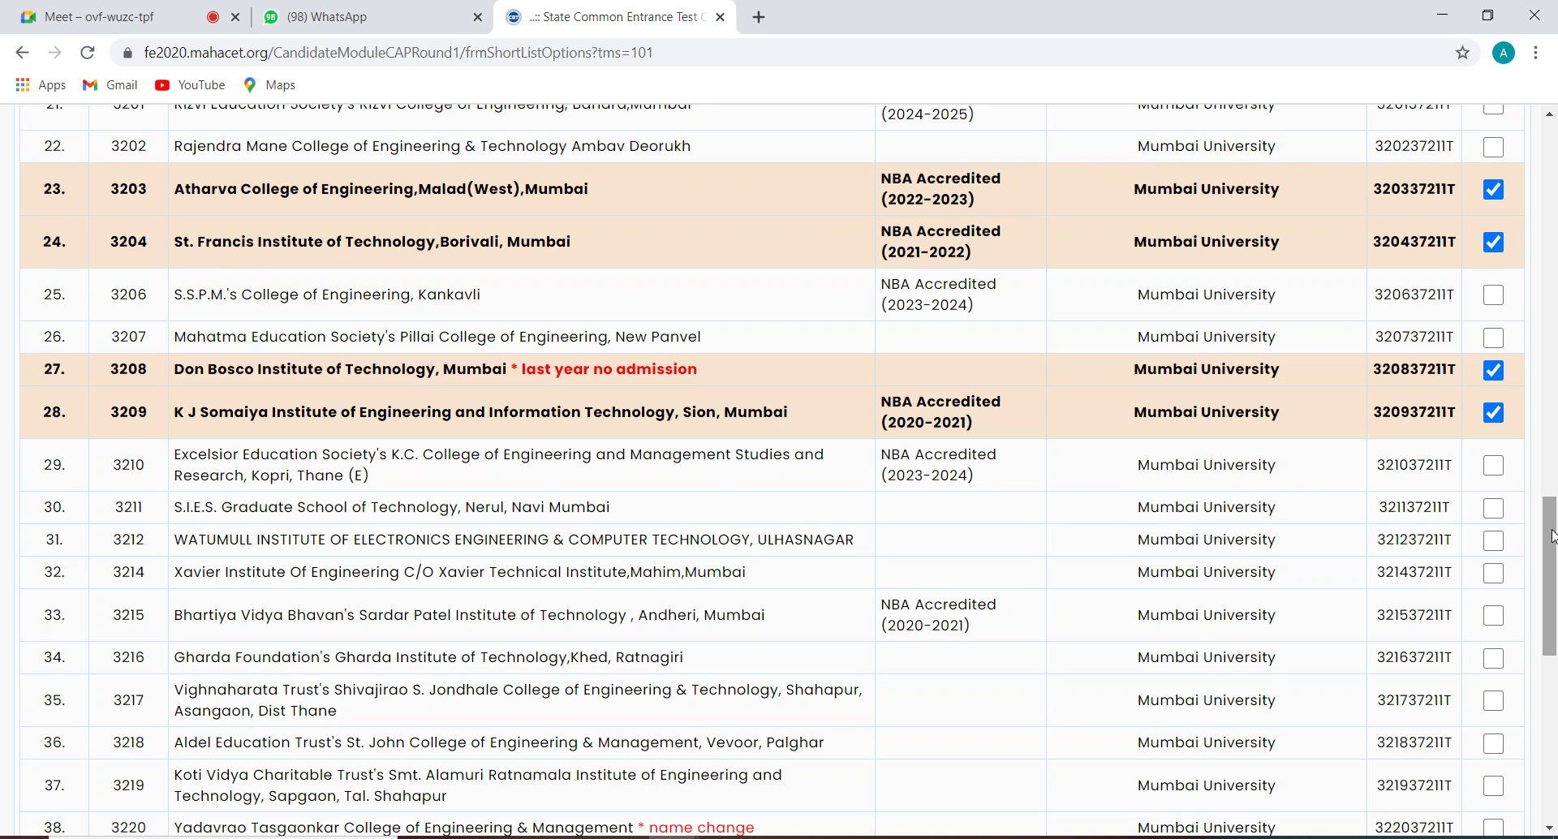
Step: Shortlist Xavier Institute Of Engineering in Mahim and Bhartiya Vidya Bhavan's Sardar Patel Institute of Technology in Andheri
click(1494, 573)
drag(1552, 534, 1551, 576)
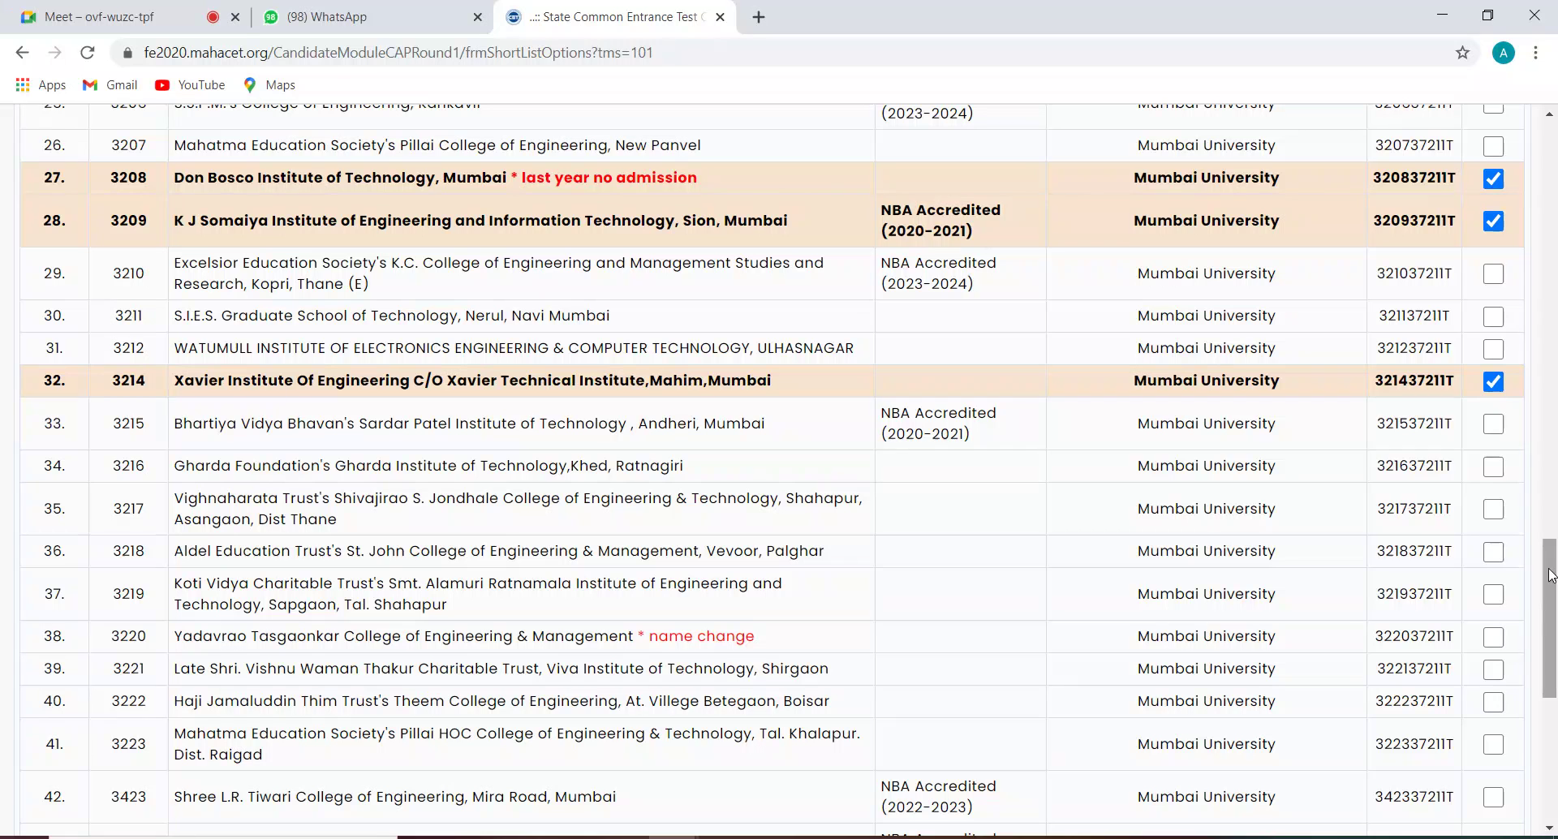
click(1494, 423)
drag(1553, 564, 1553, 600)
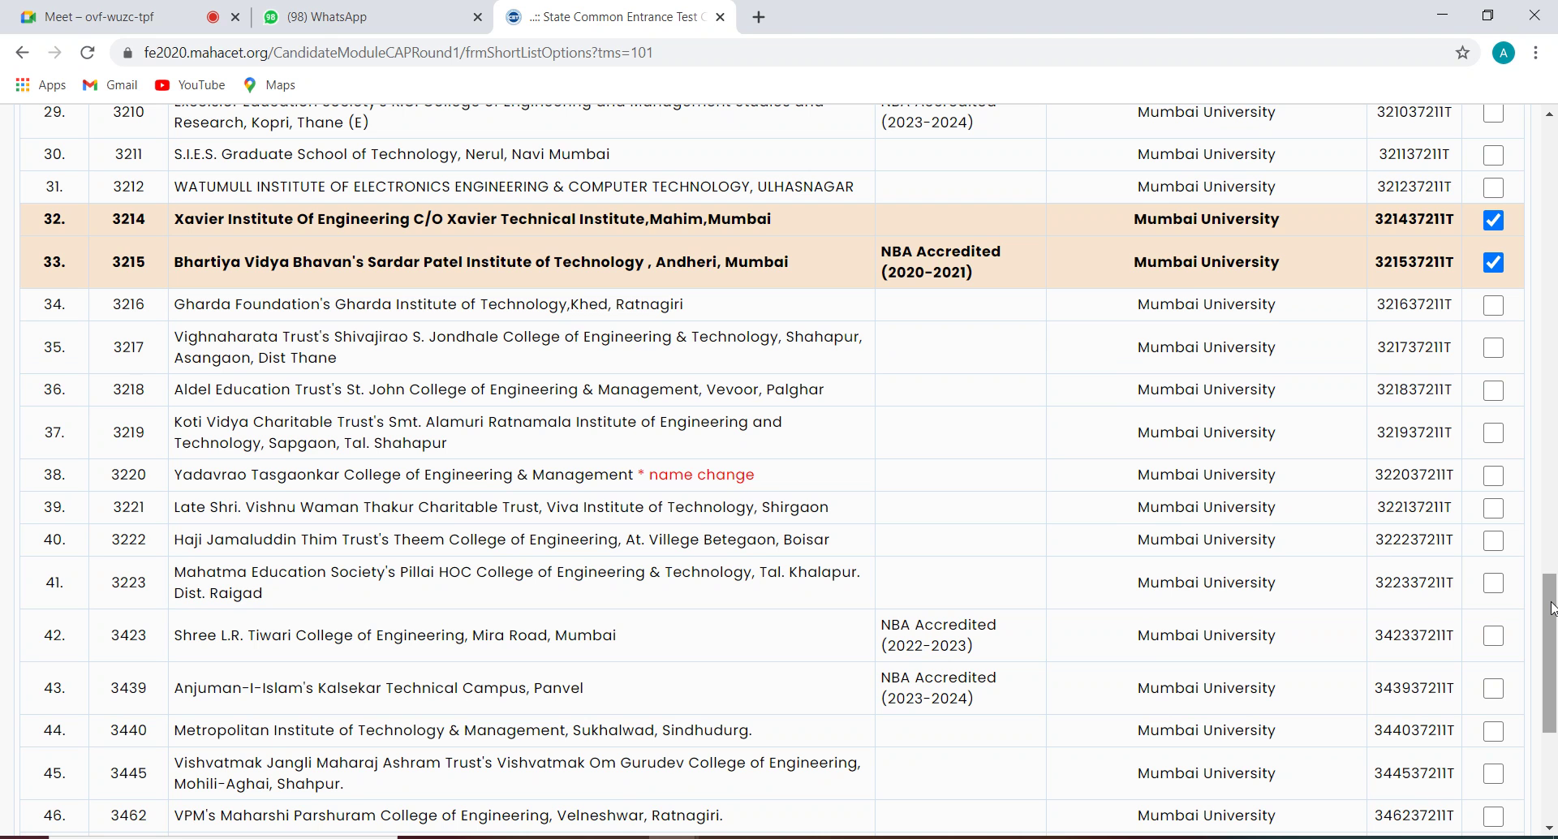
click(1493, 262)
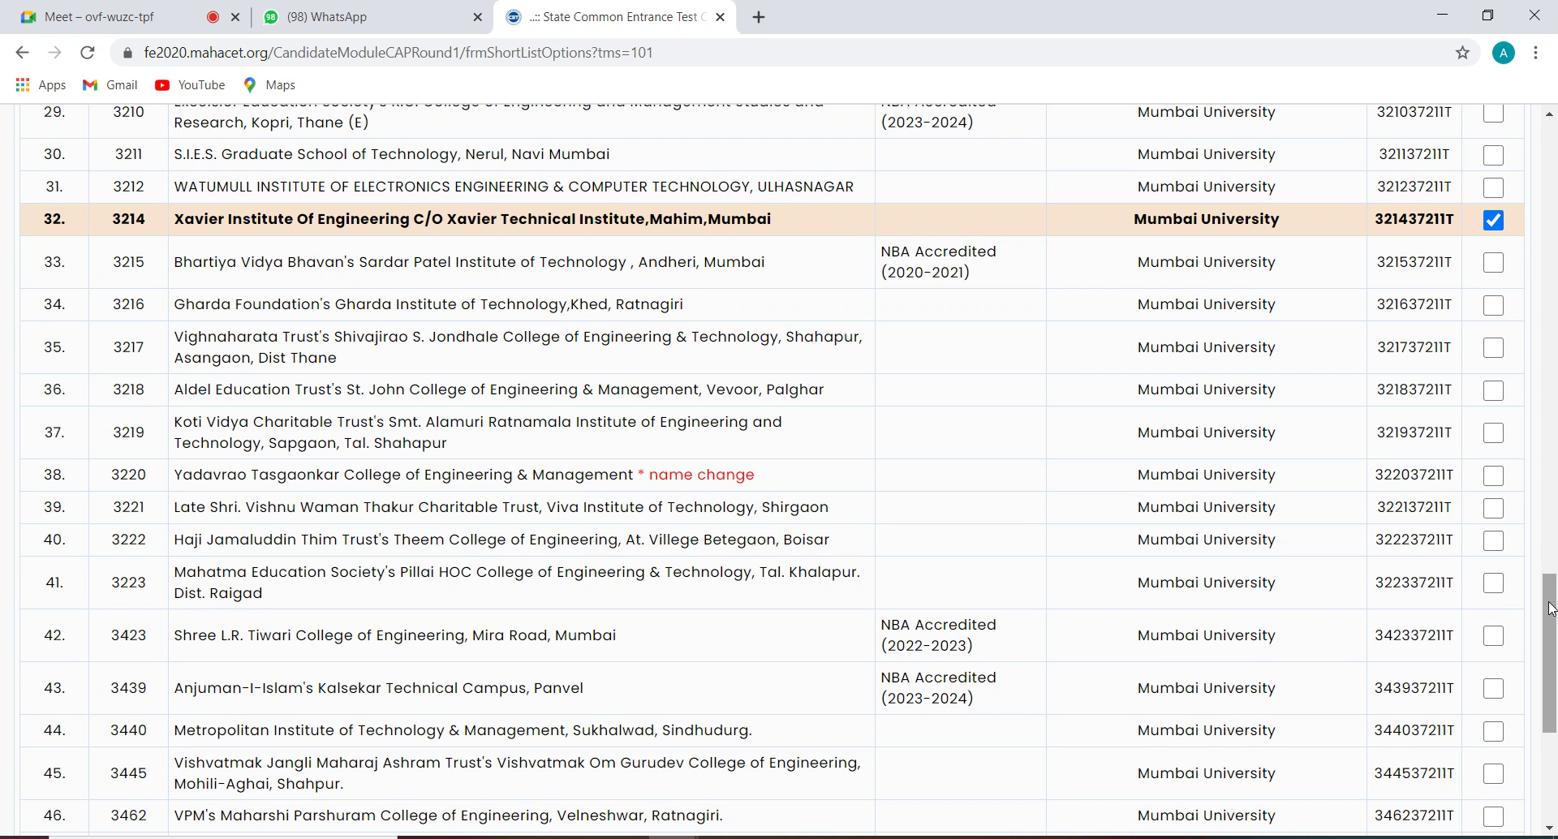
drag(1549, 609, 1551, 634)
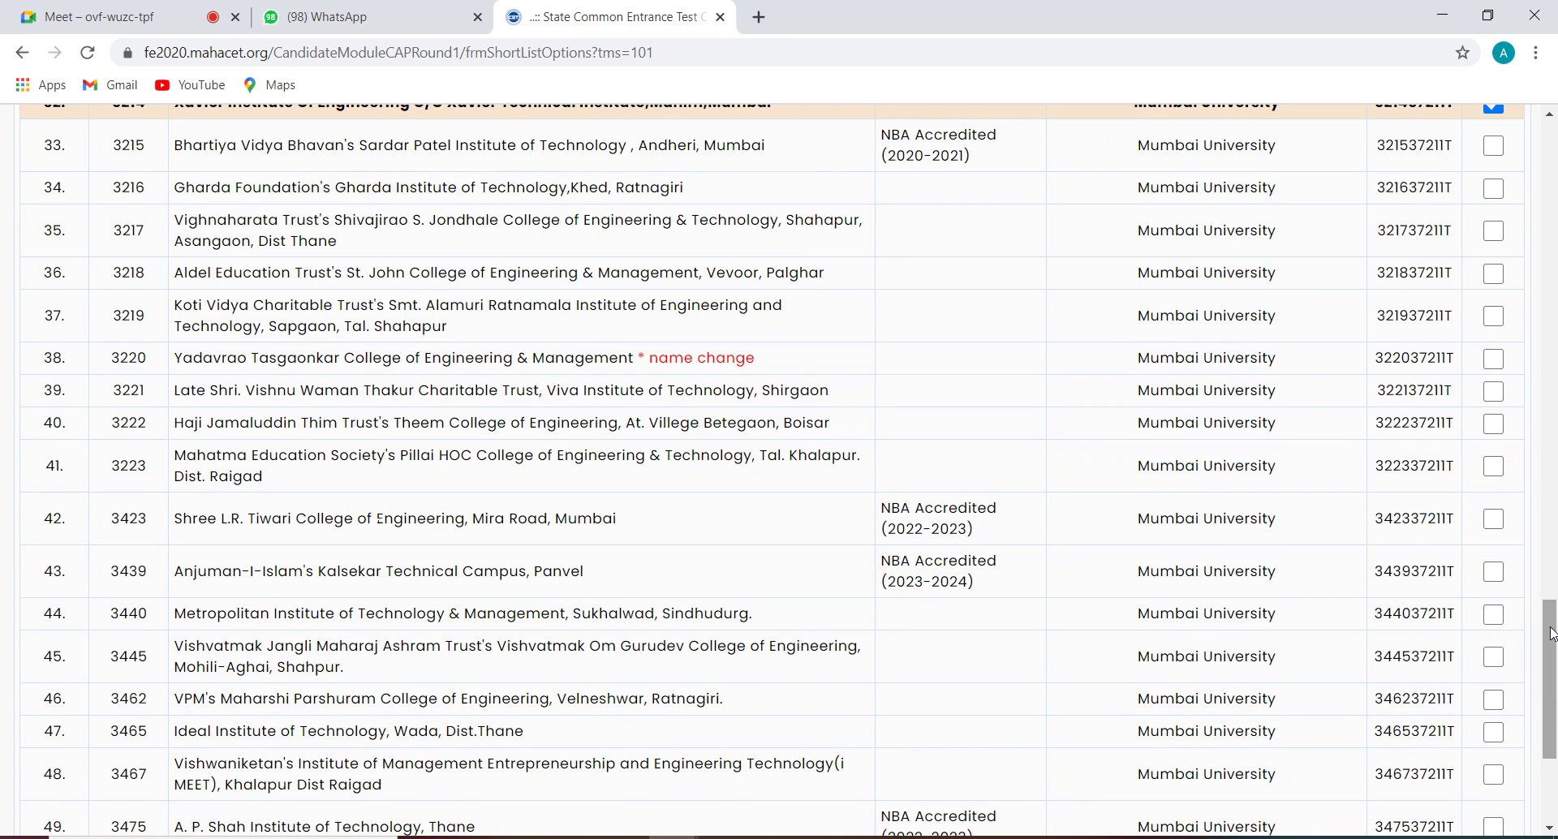
drag(1552, 634, 1554, 548)
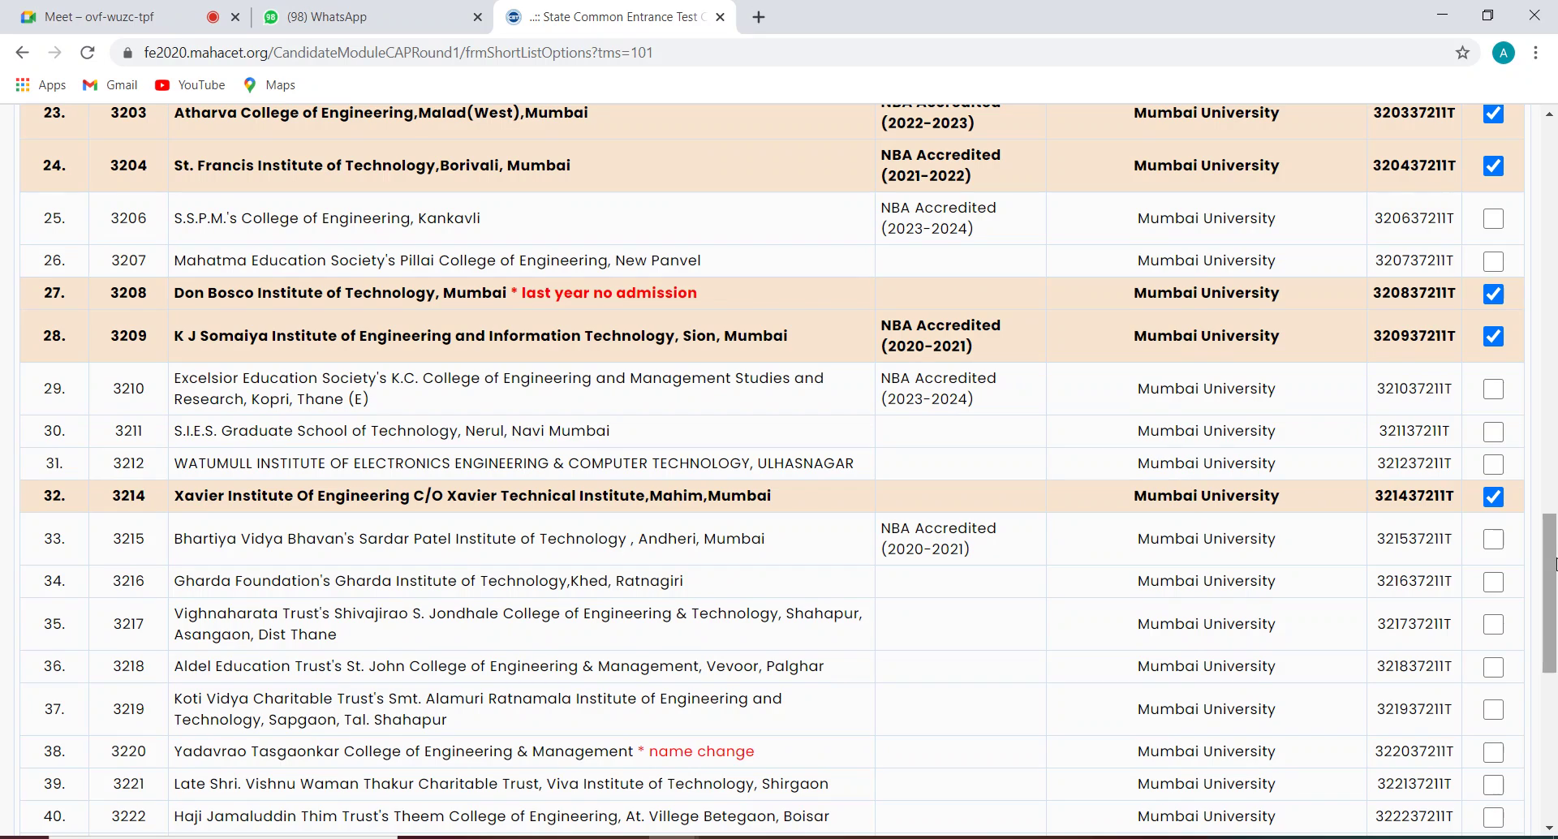
drag(1555, 548, 1555, 236)
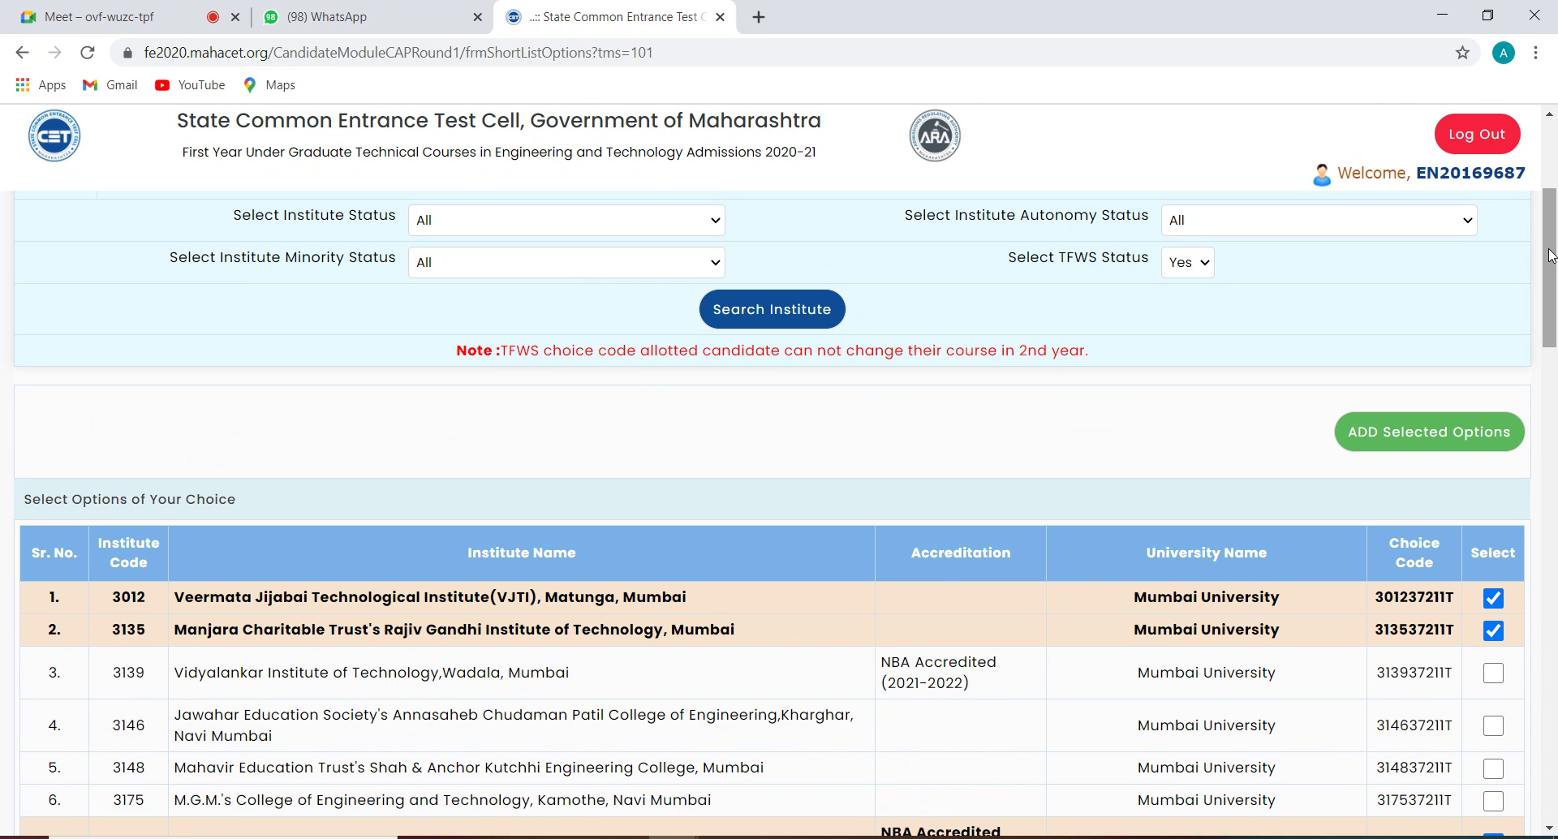
drag(1551, 254, 1534, 673)
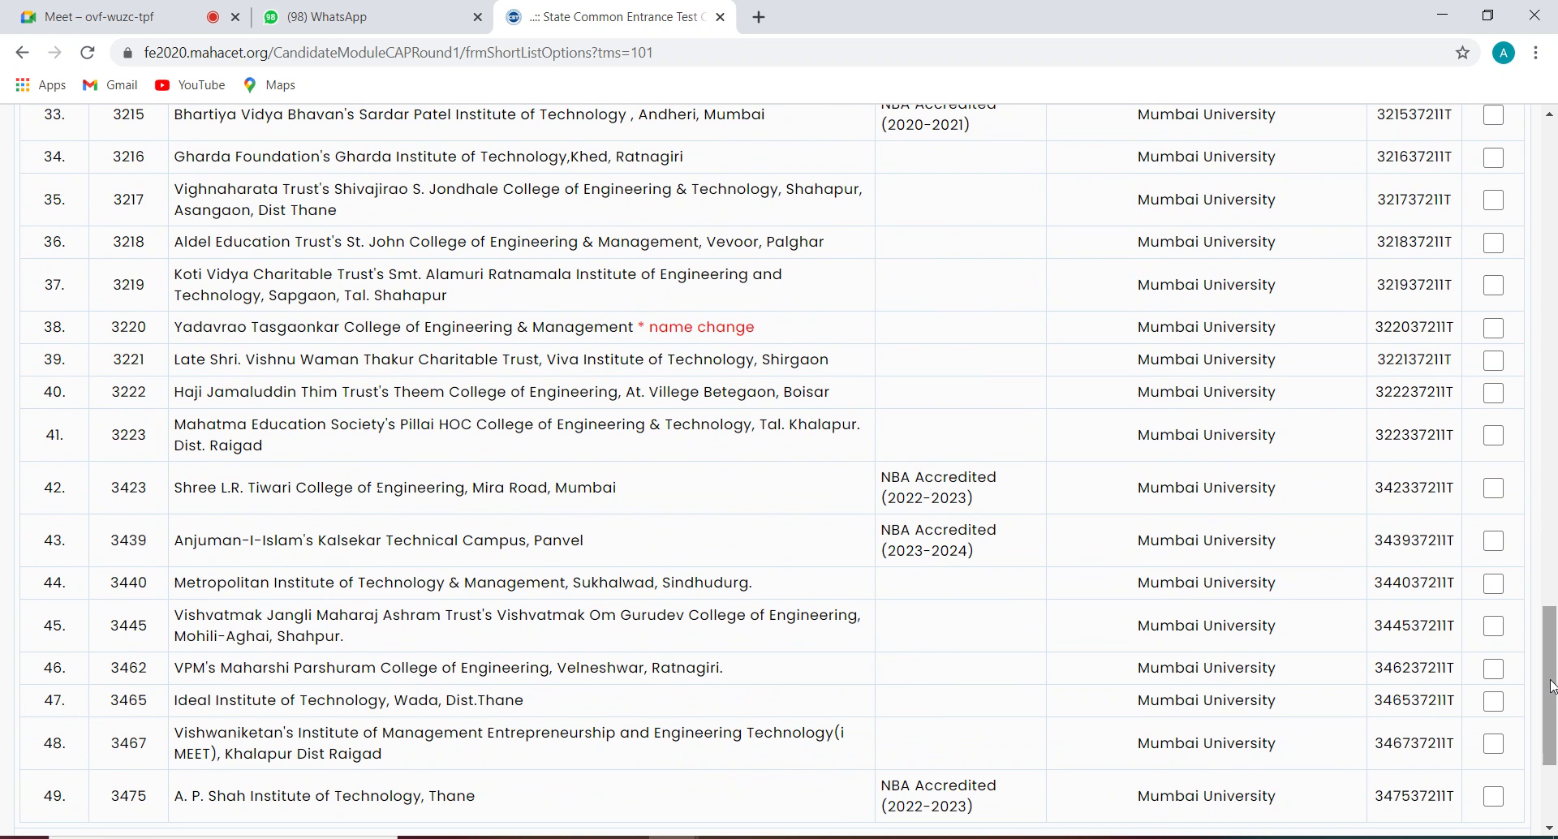
drag(1552, 686, 1554, 649)
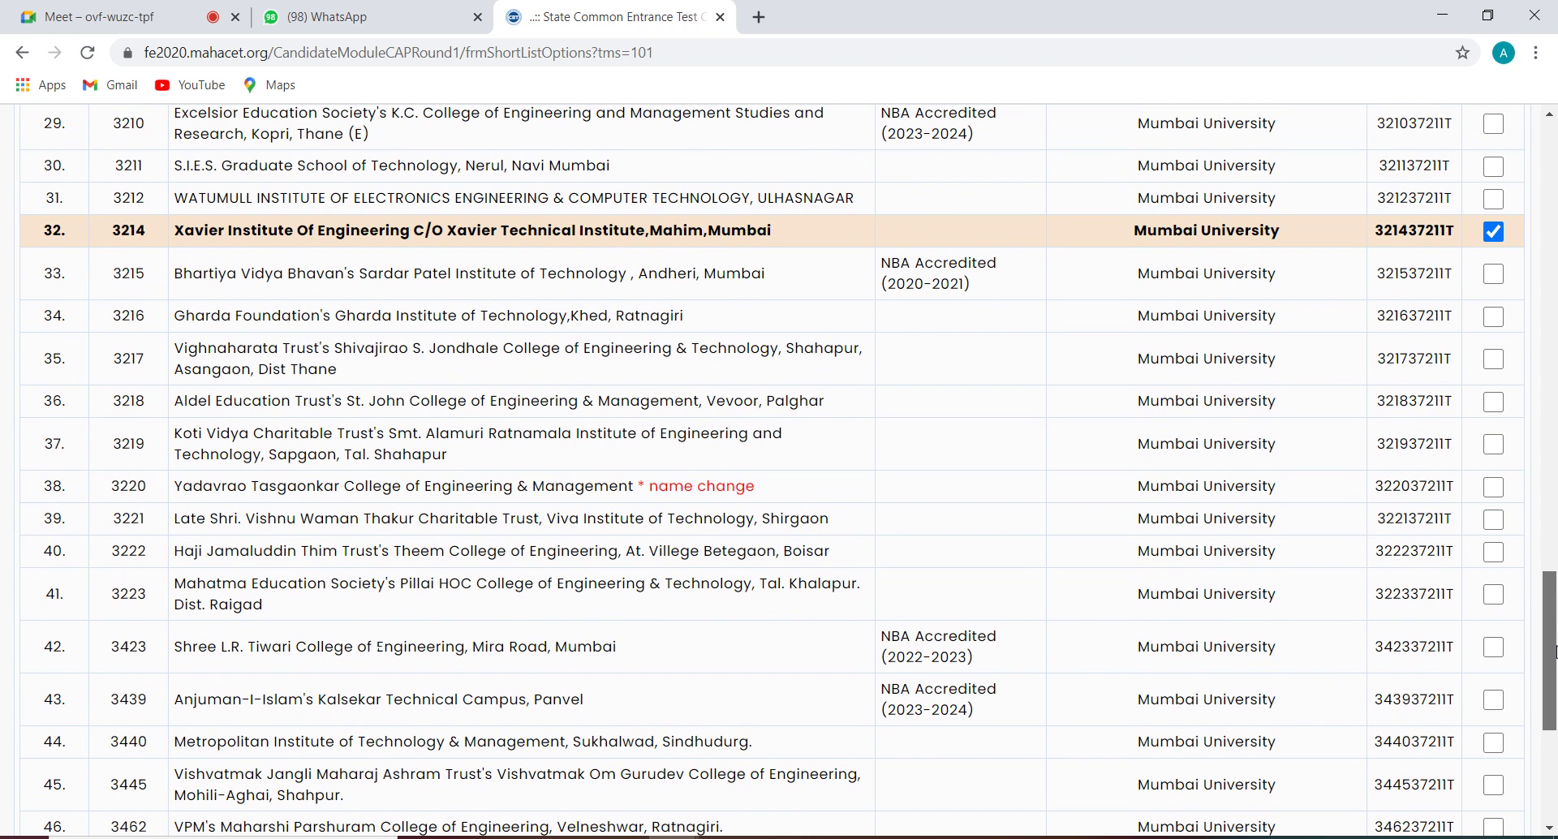
drag(1553, 654, 1554, 569)
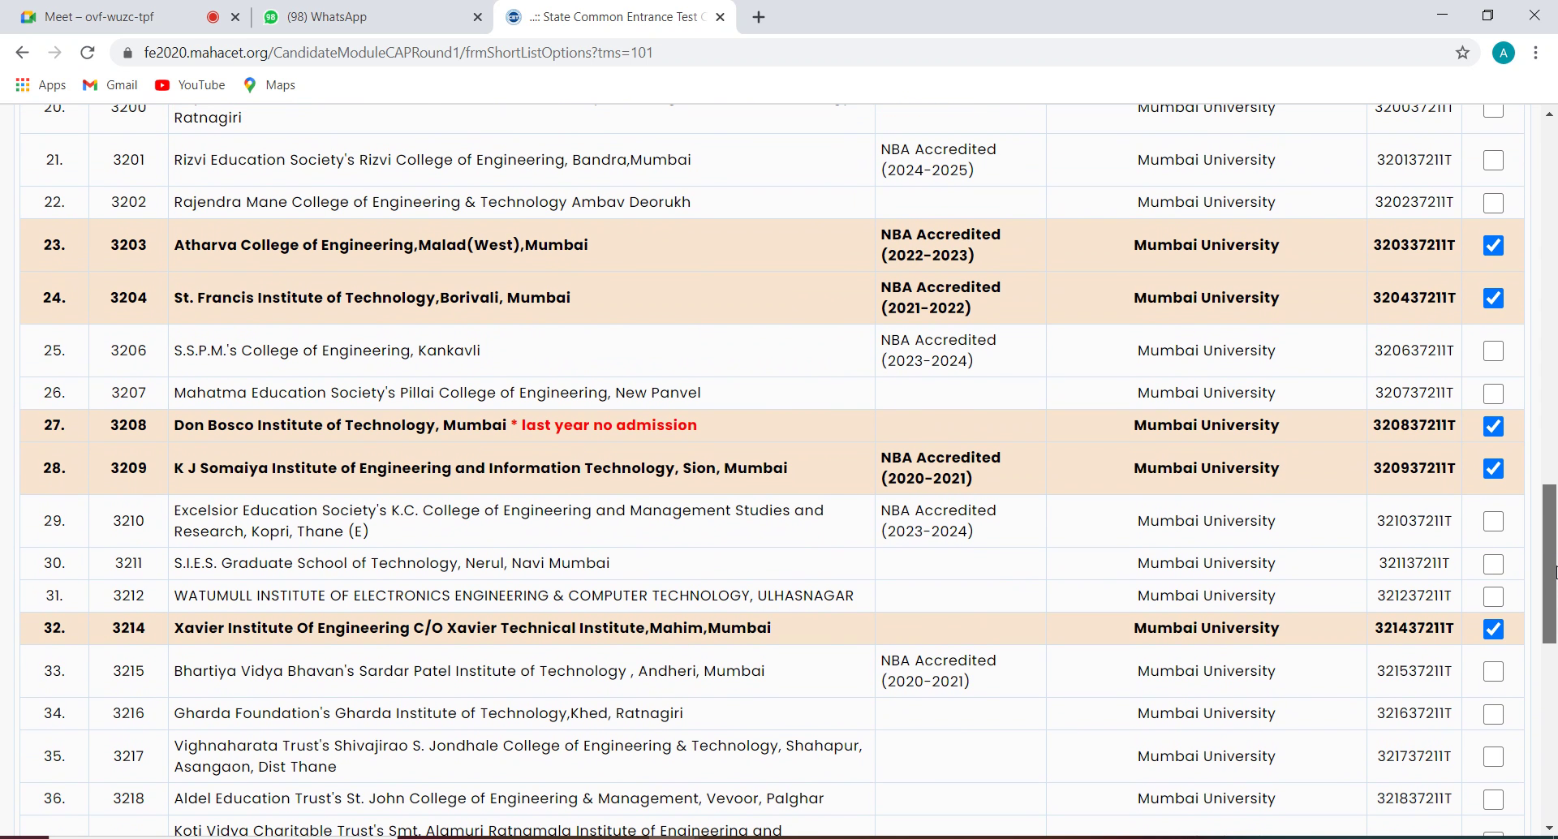
click(1493, 671)
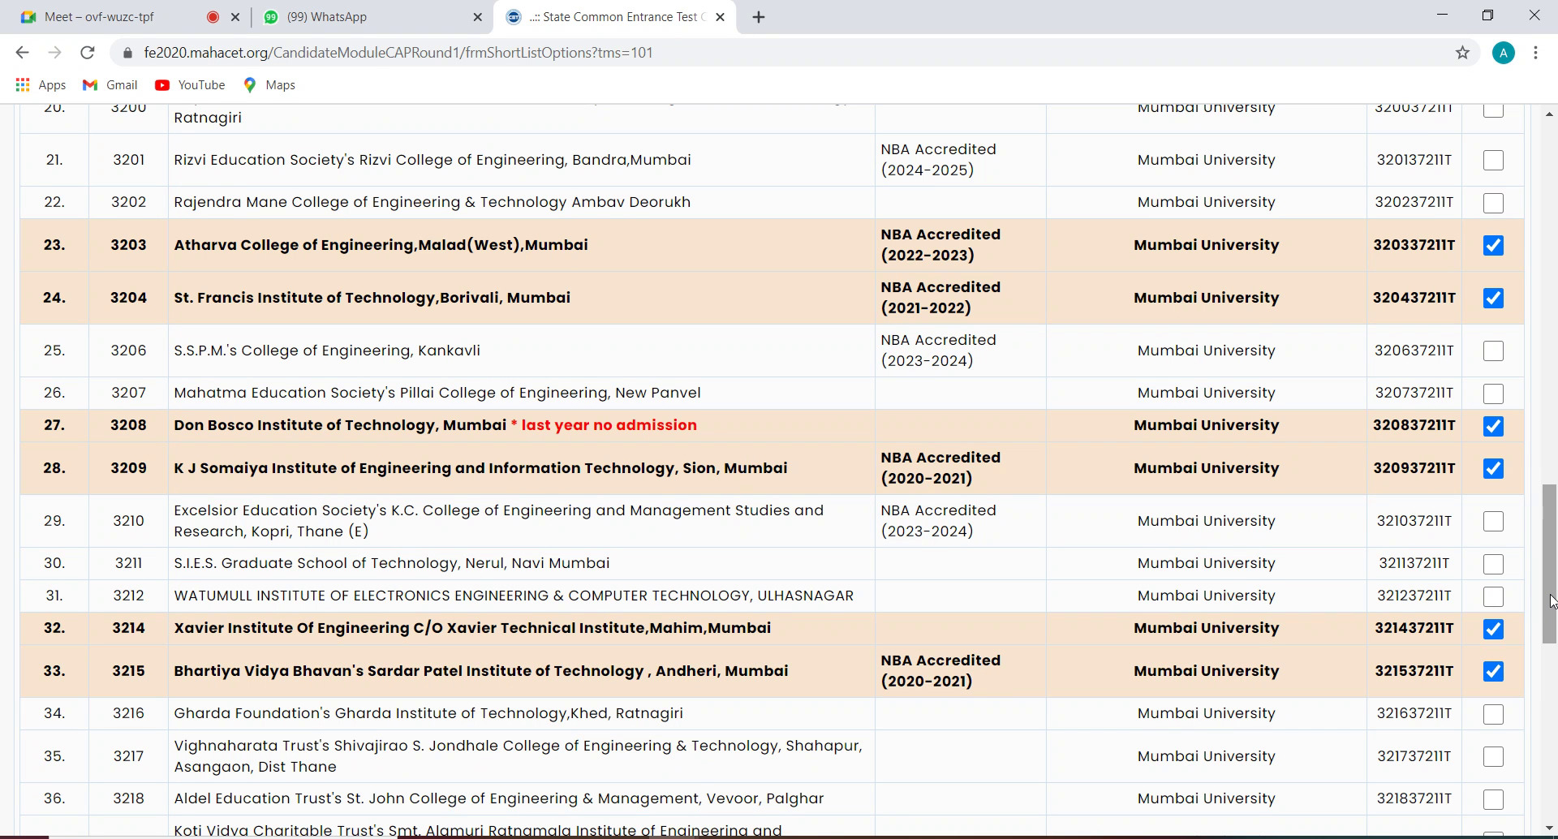
Step: Select Rizvi College of Engineering in Bandra and add all the selected TFWS institutes to the shortlisted options
drag(1551, 595, 1554, 557)
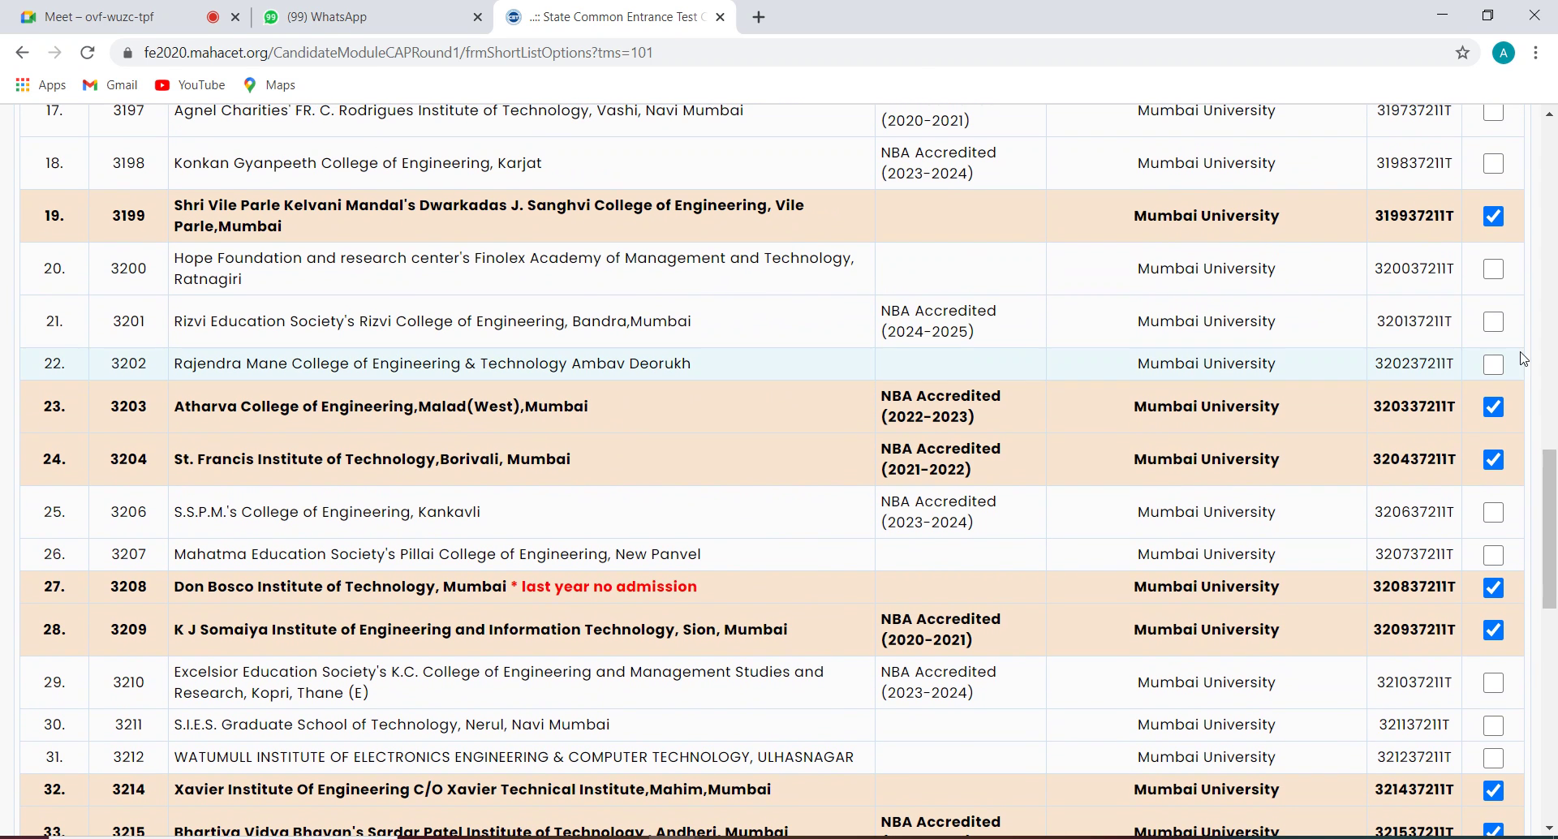
click(1497, 324)
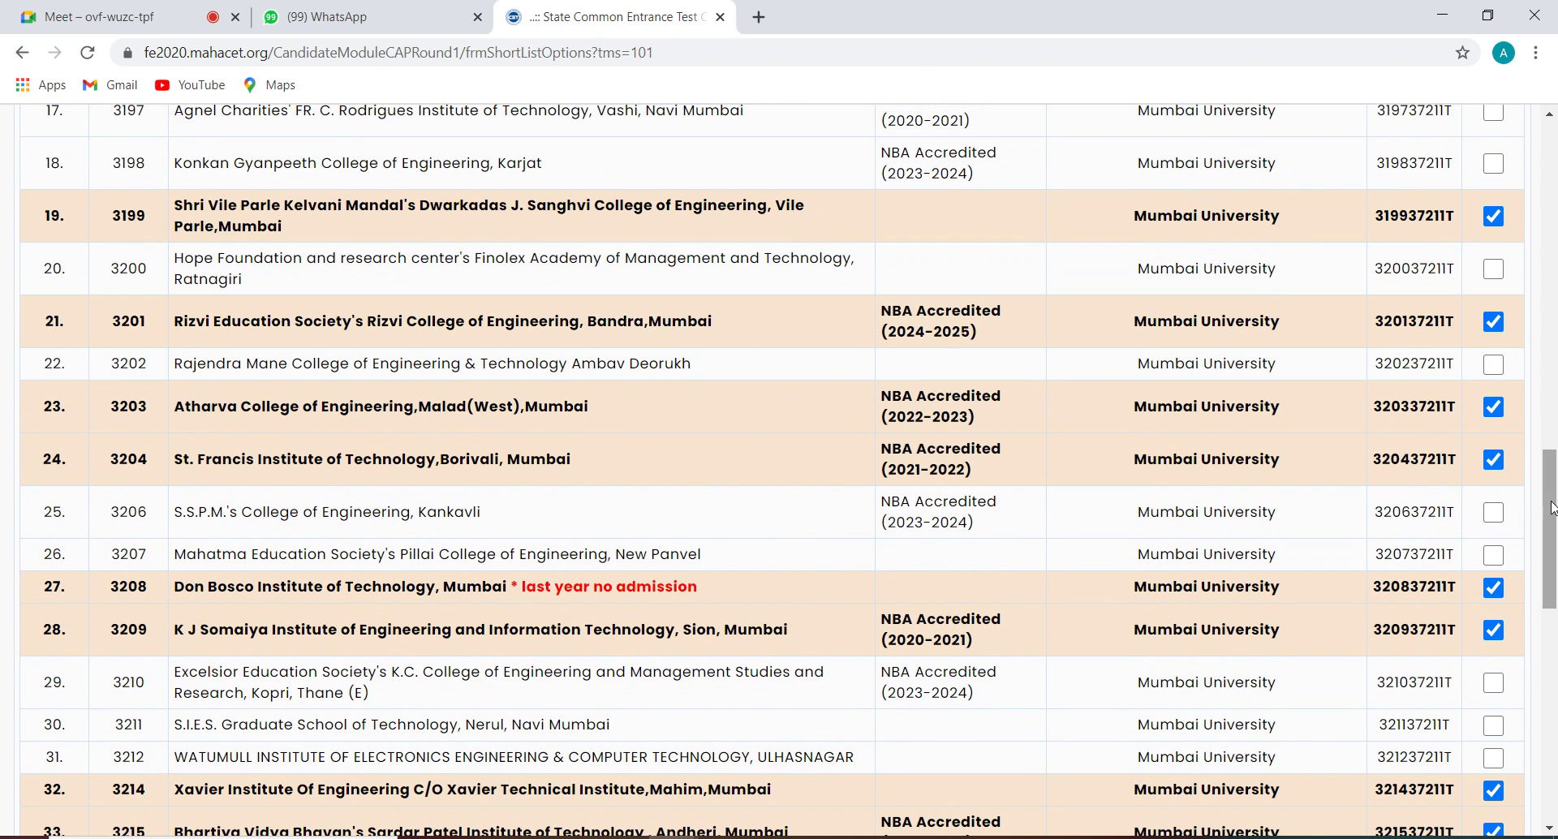
drag(1553, 503, 1547, 624)
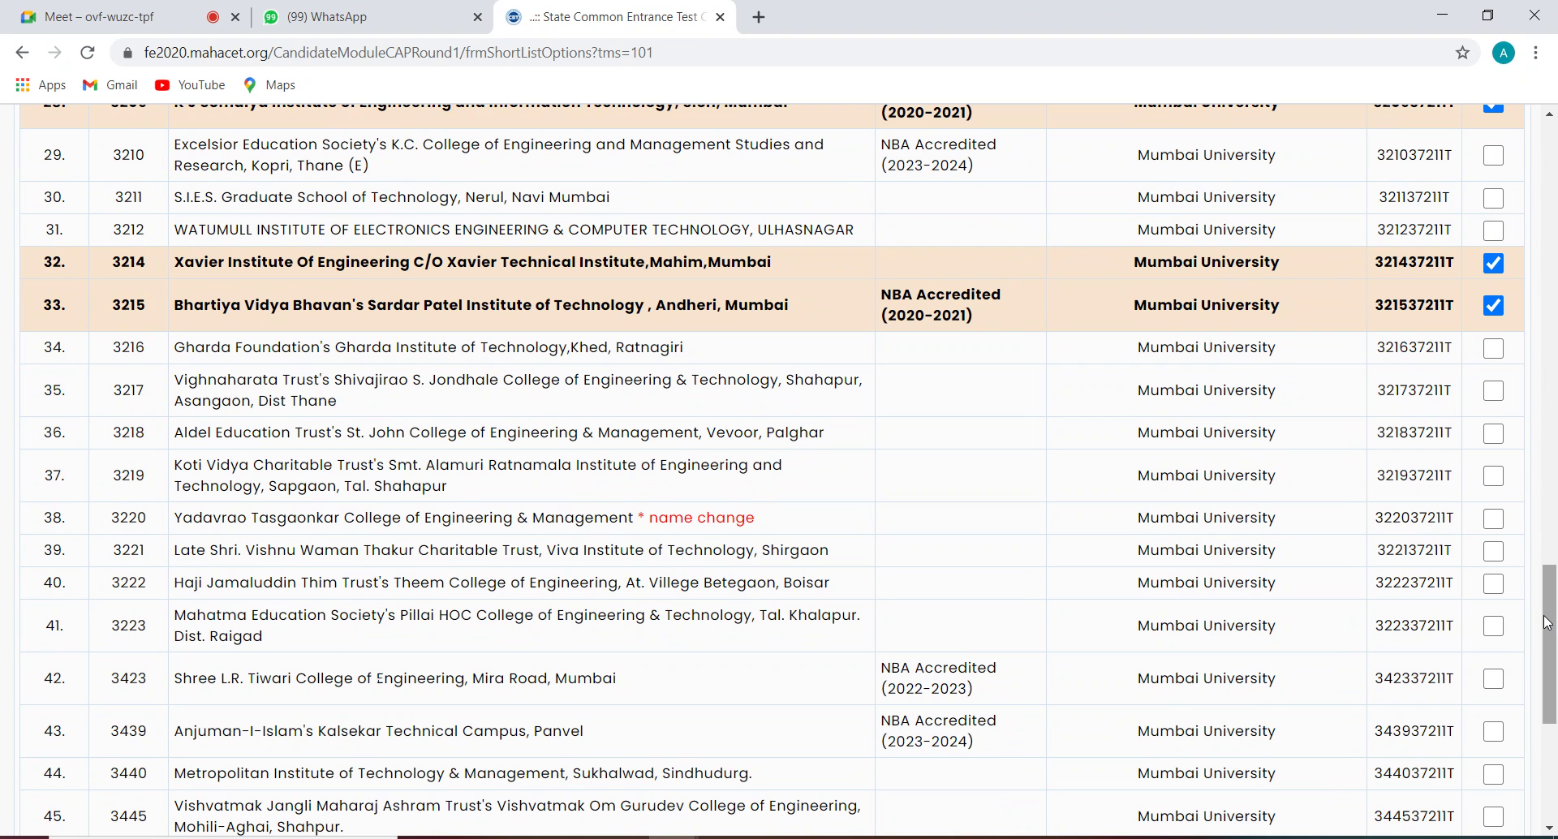
drag(1548, 623, 1550, 667)
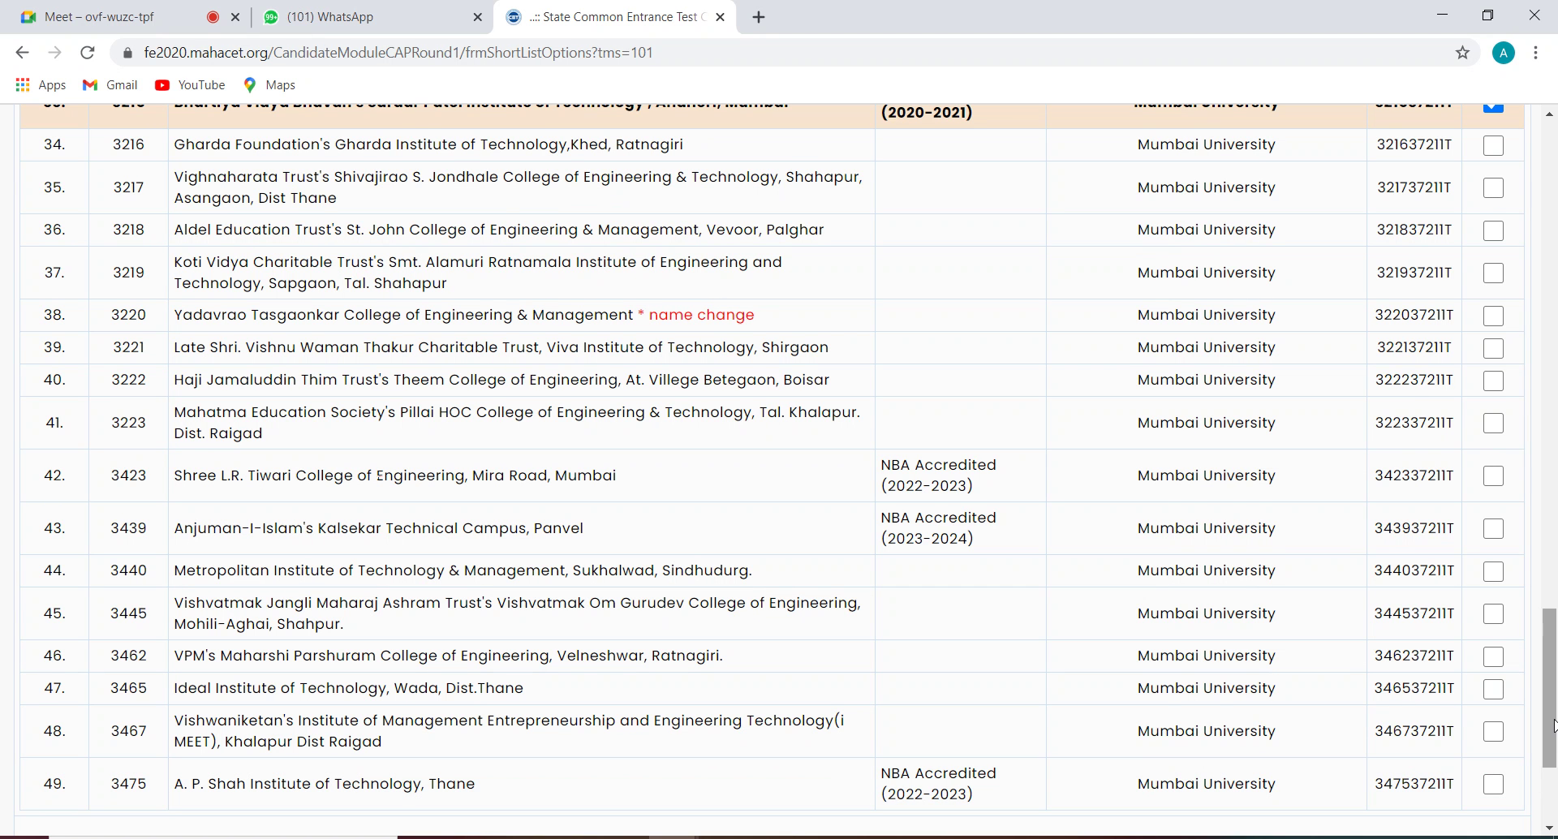
drag(1552, 725, 1552, 665)
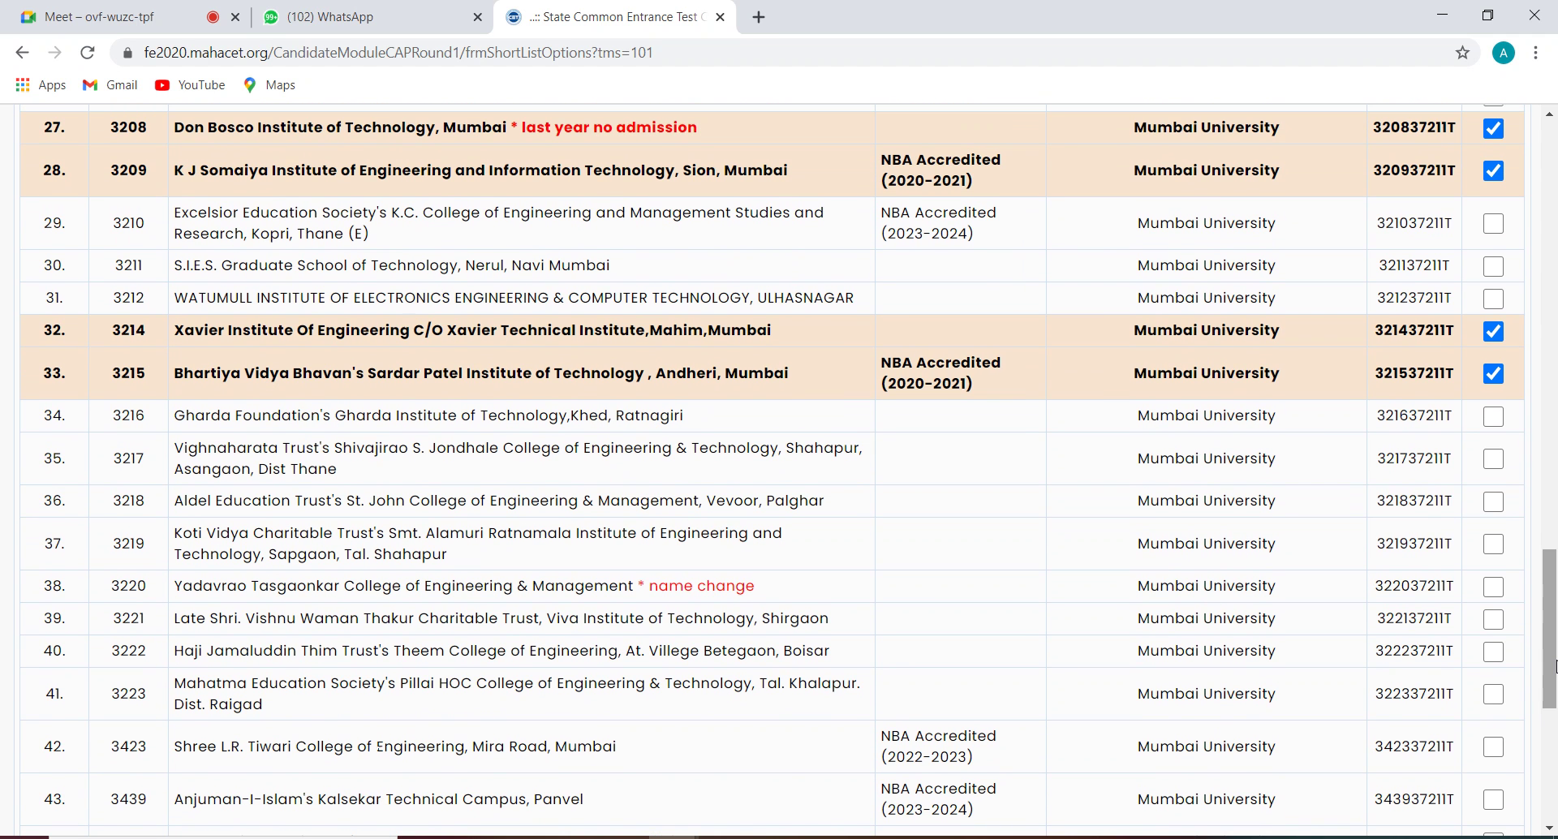
drag(1550, 664, 1554, 345)
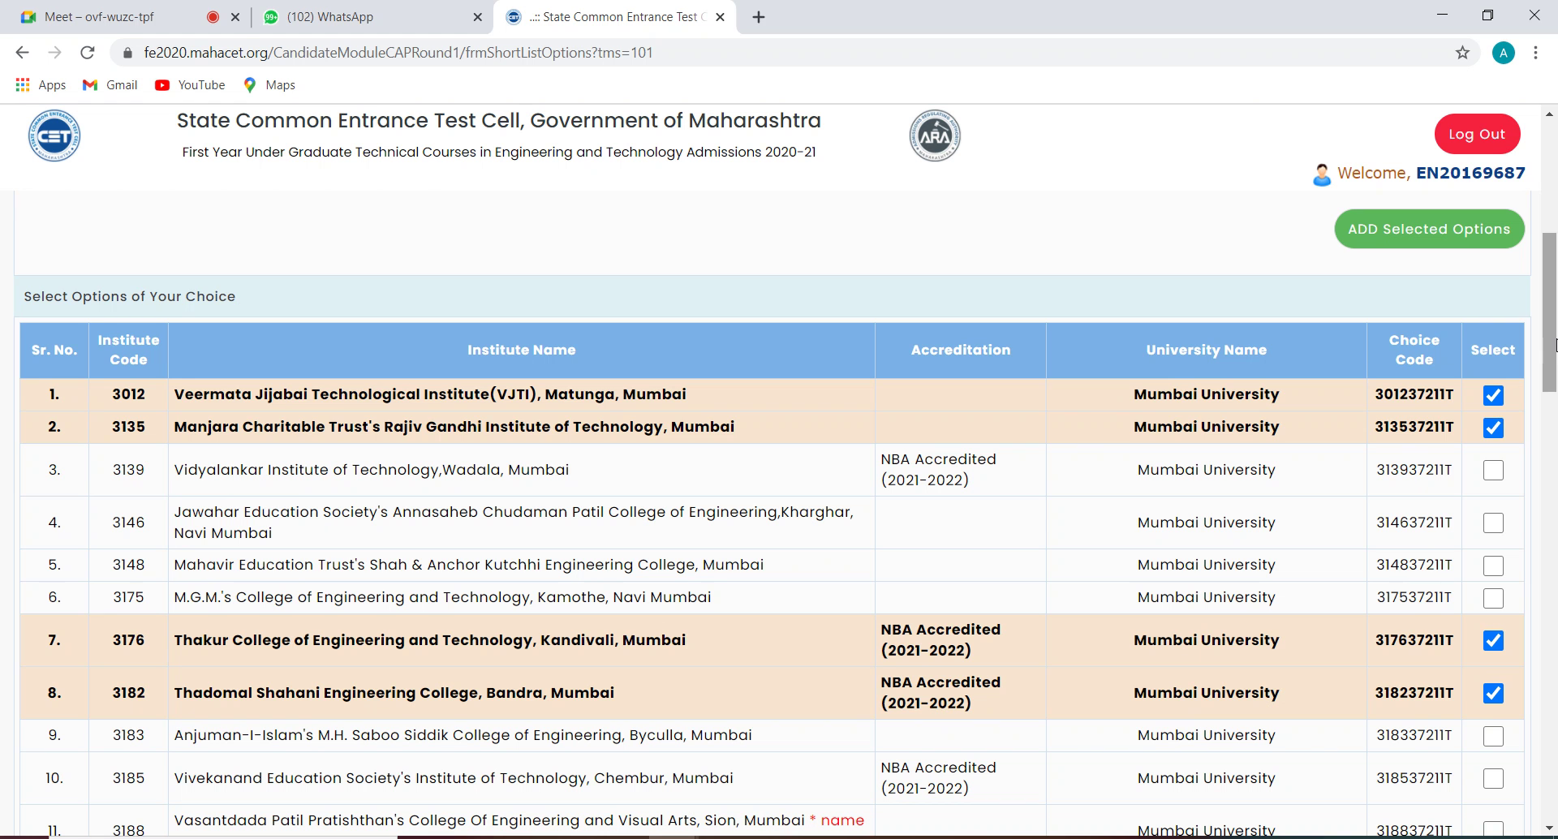
drag(1551, 361, 1551, 377)
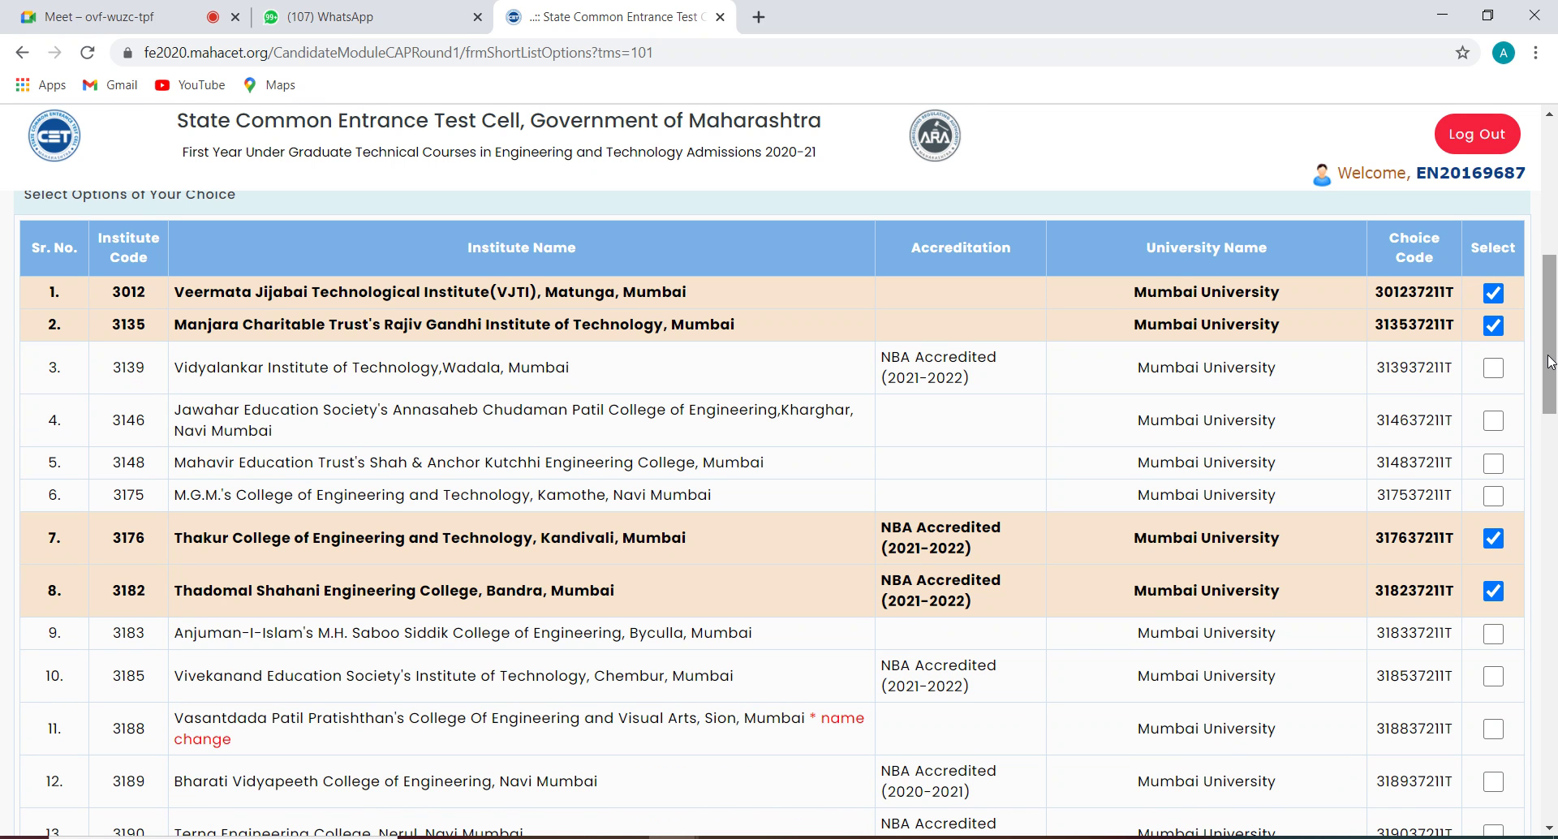
drag(1550, 361, 1517, 791)
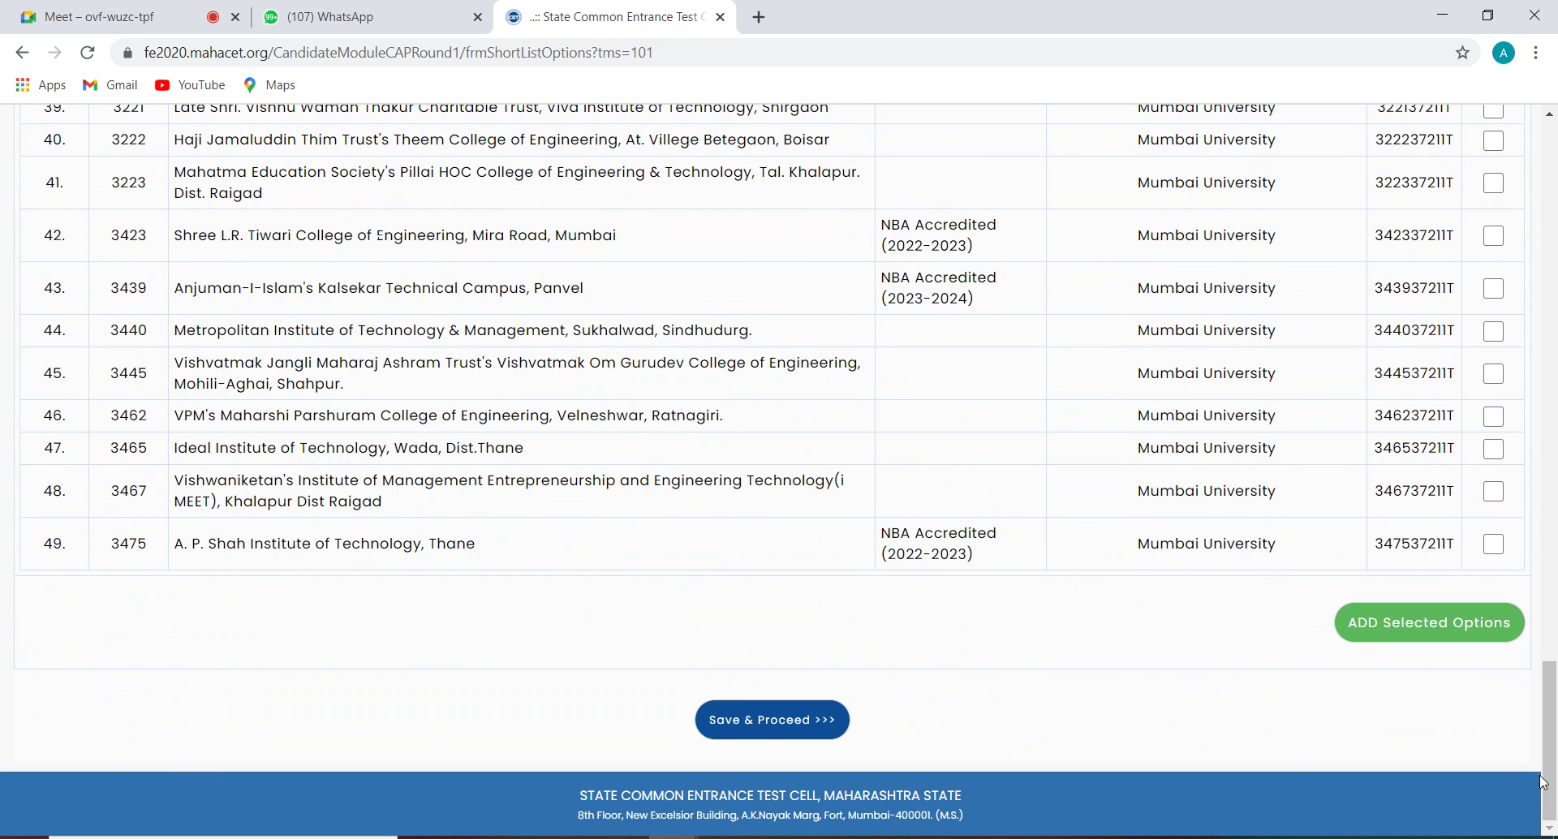
drag(1553, 791, 1556, 447)
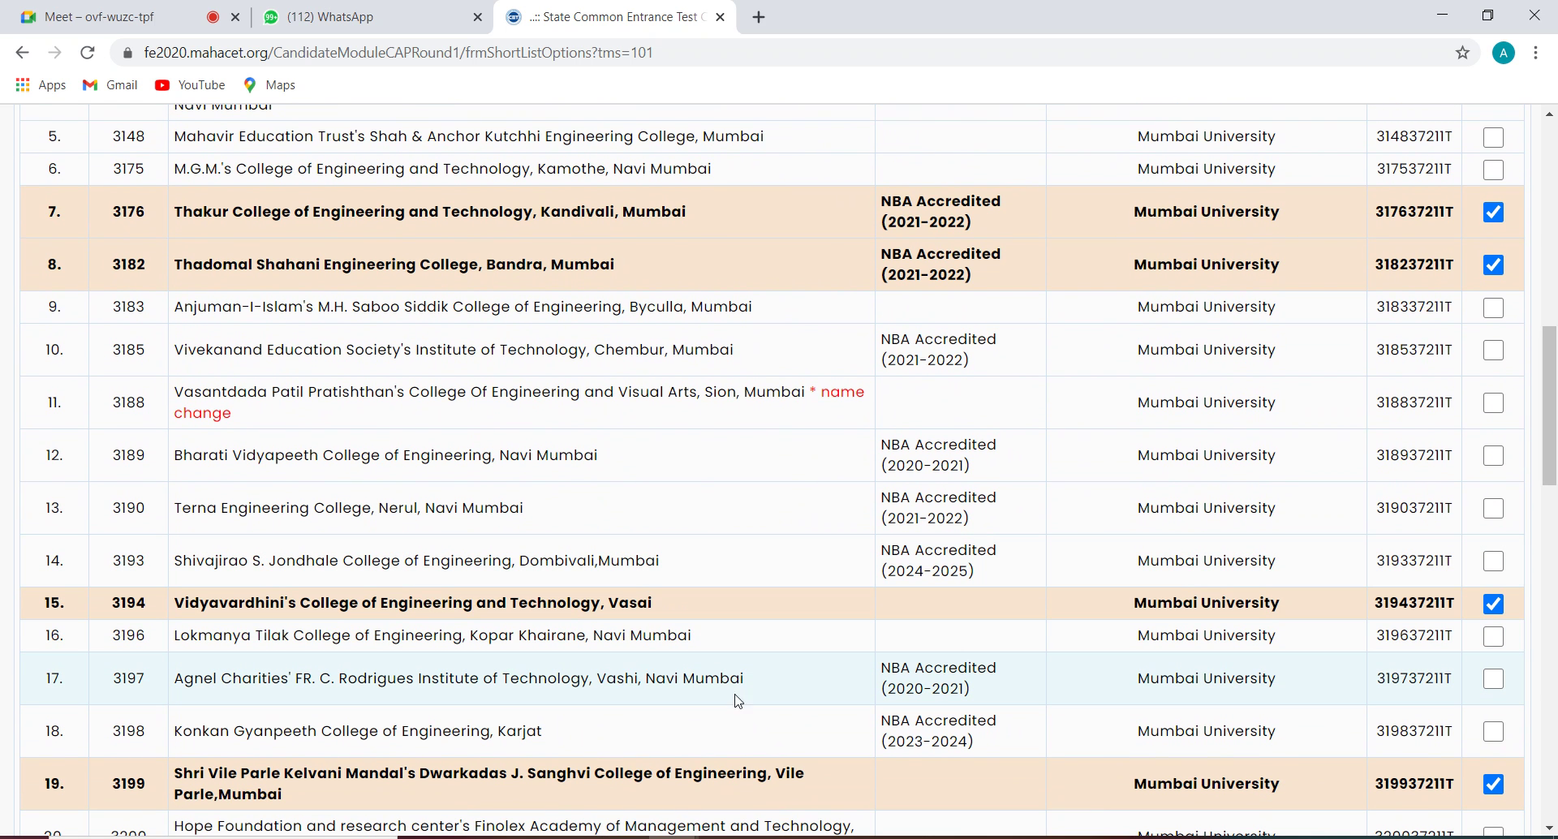
drag(1551, 421, 1554, 720)
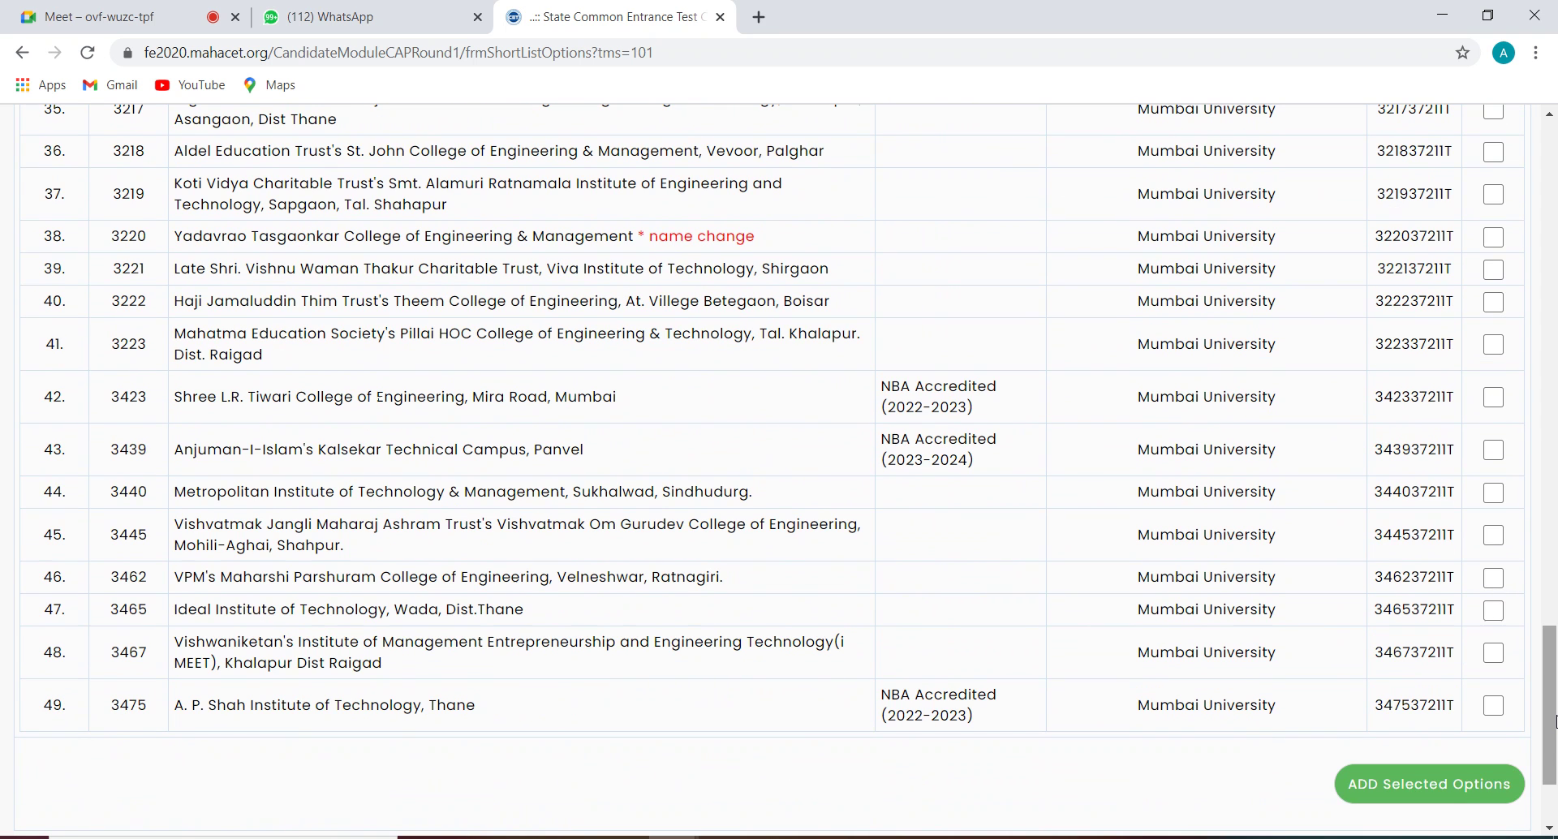
click(1433, 787)
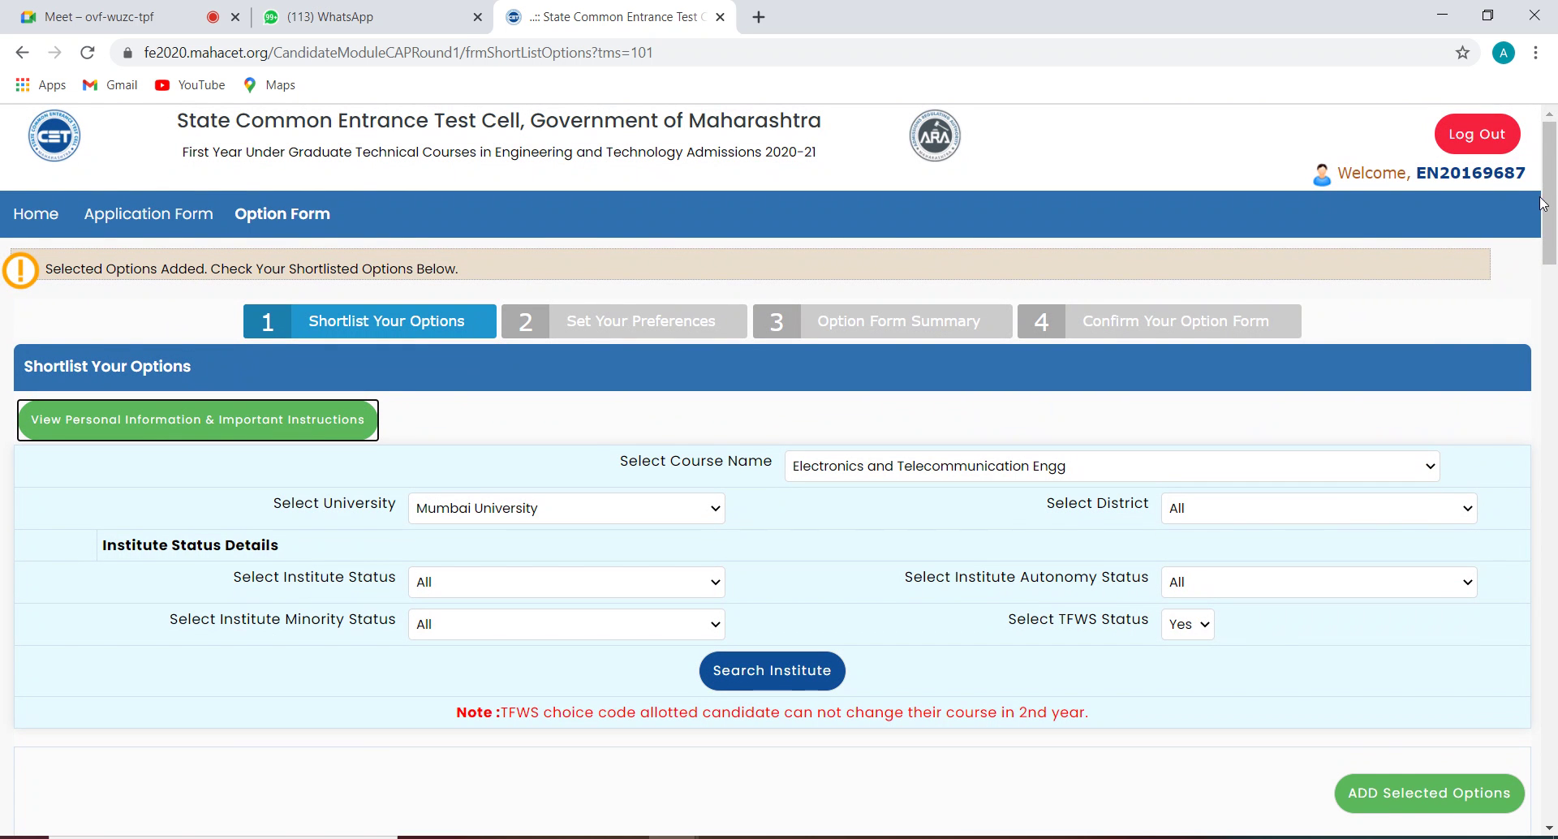
Step: Set the TFWS status filter to No and search the institutes again
mouse_move(1547, 197)
mouse_down()
mouse_move(1538, 743)
mouse_move(1555, 685)
mouse_move(1555, 202)
mouse_up()
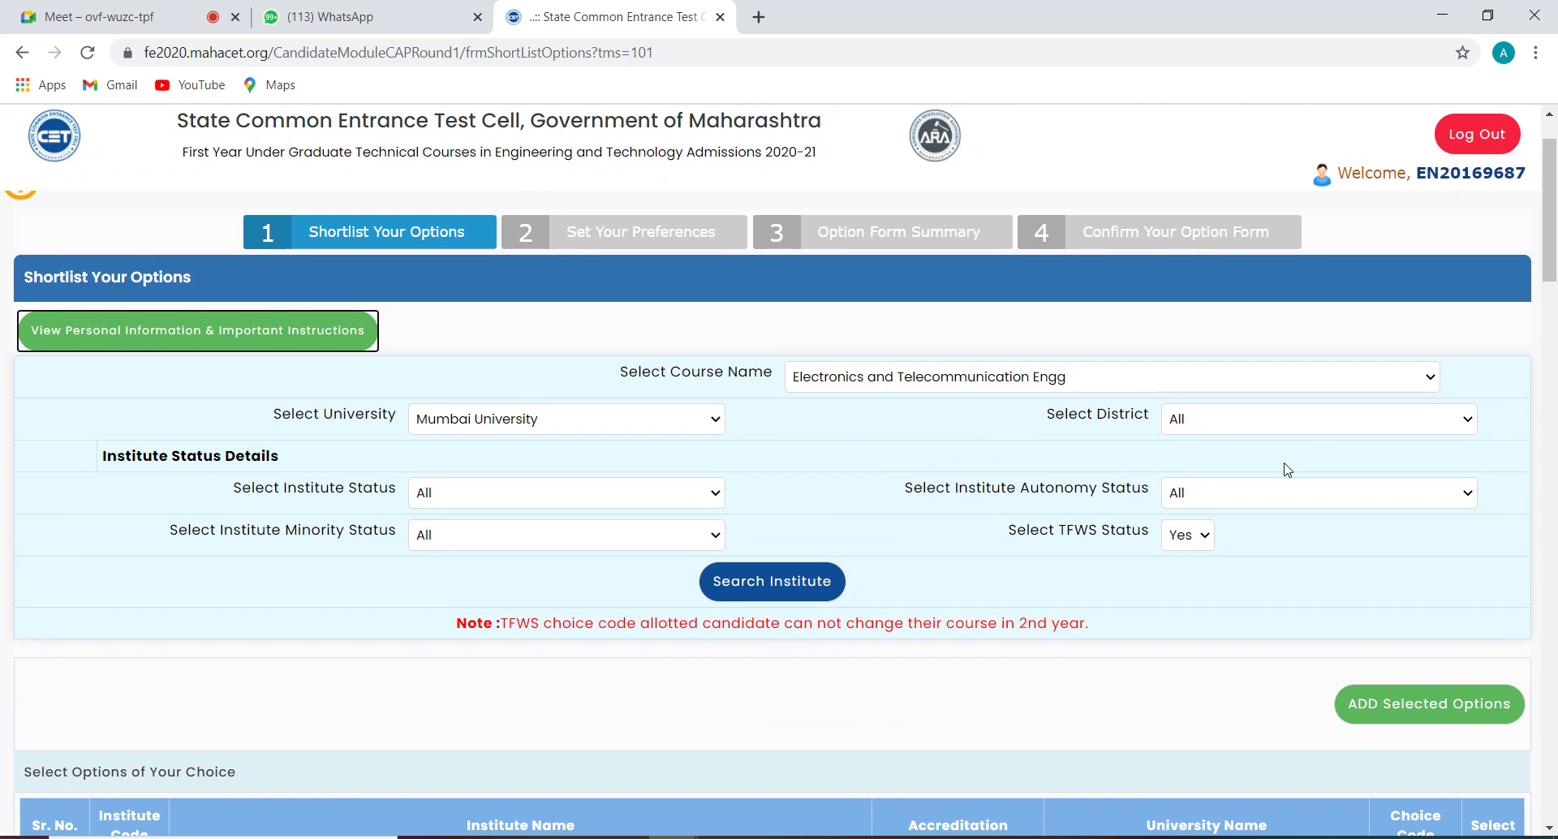
click(1206, 537)
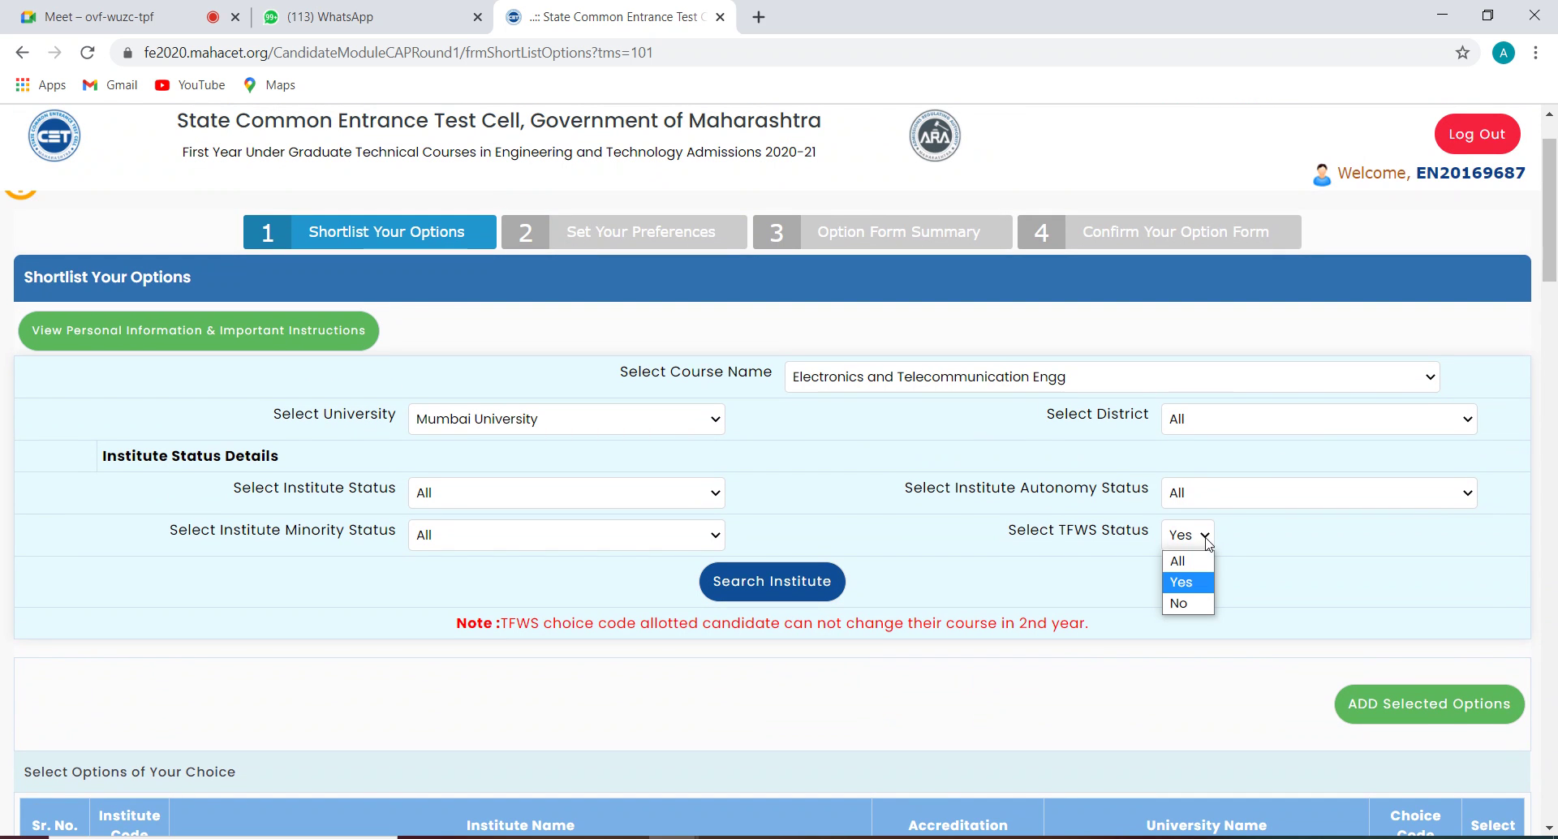
click(1185, 605)
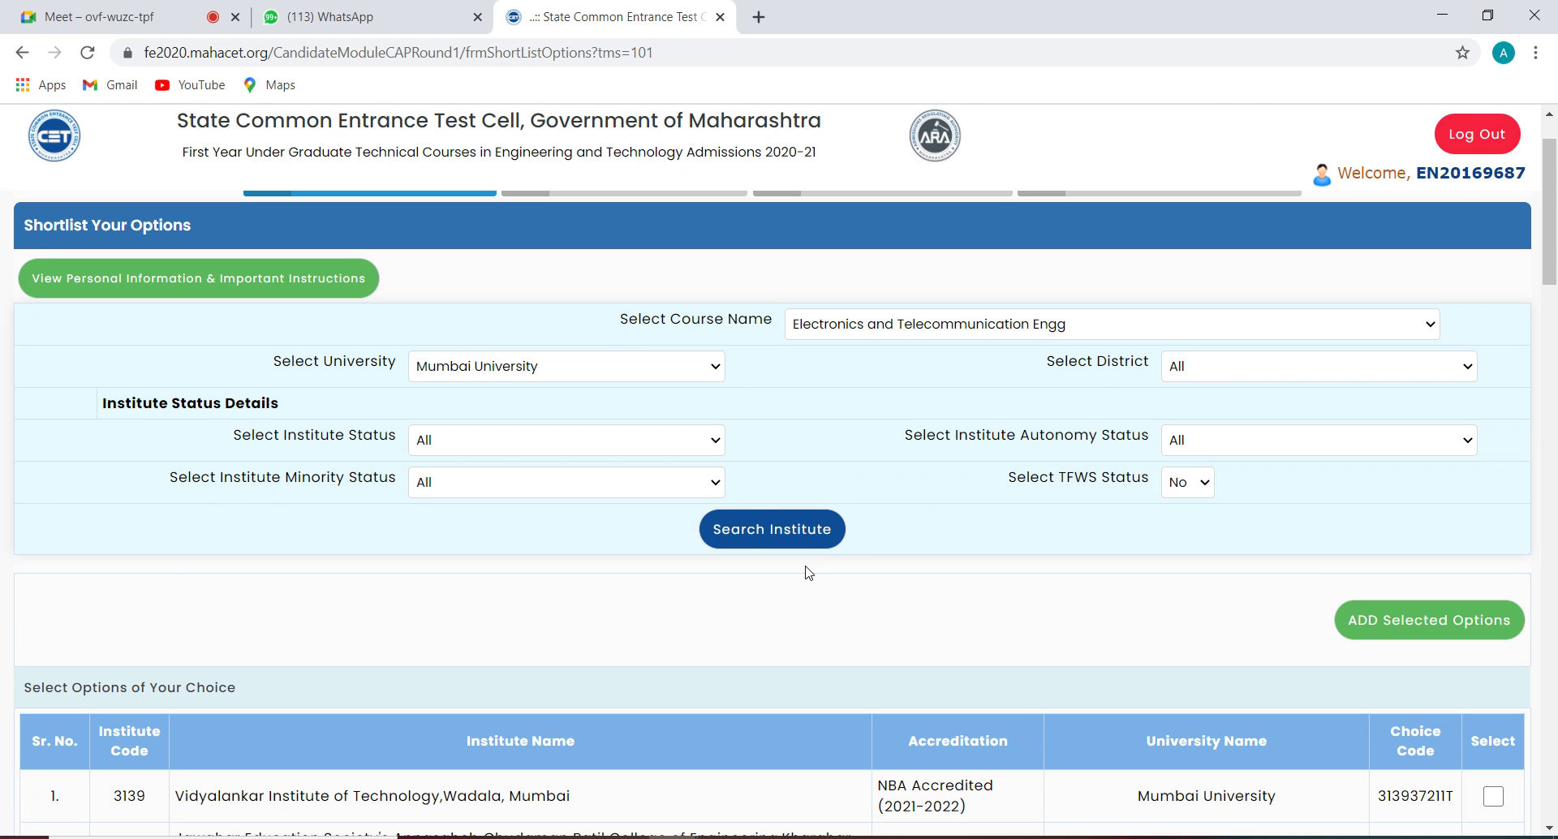
click(771, 532)
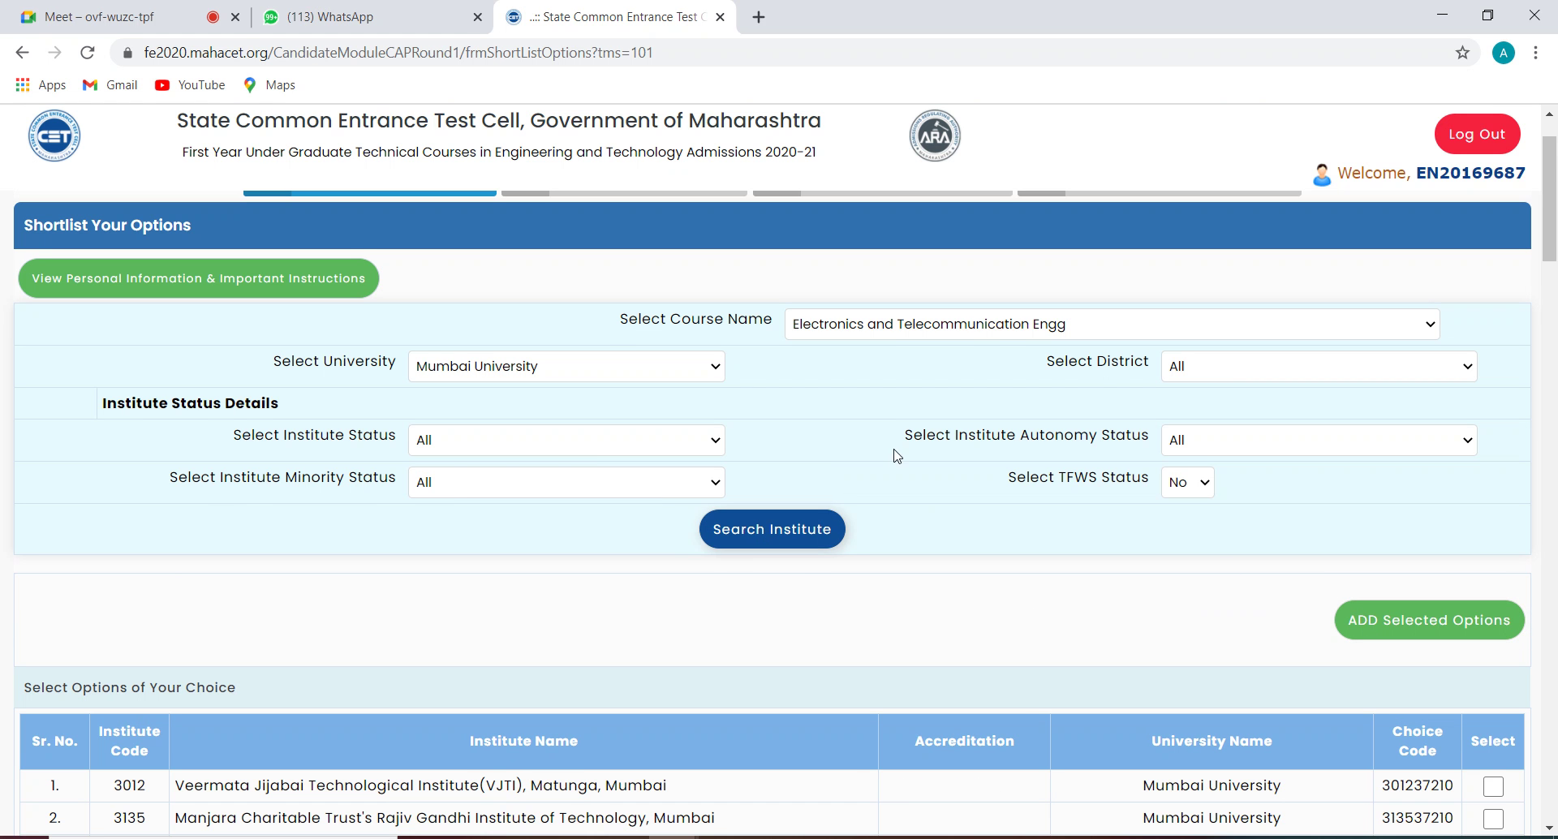
Step: Select the non-TFWS options for Veermata Jijabai Technological Institute (VJTI), Matunga, and Manjara Charitable Trust's Rajiv Gandhi Institute of Technology
drag(1546, 188, 1555, 251)
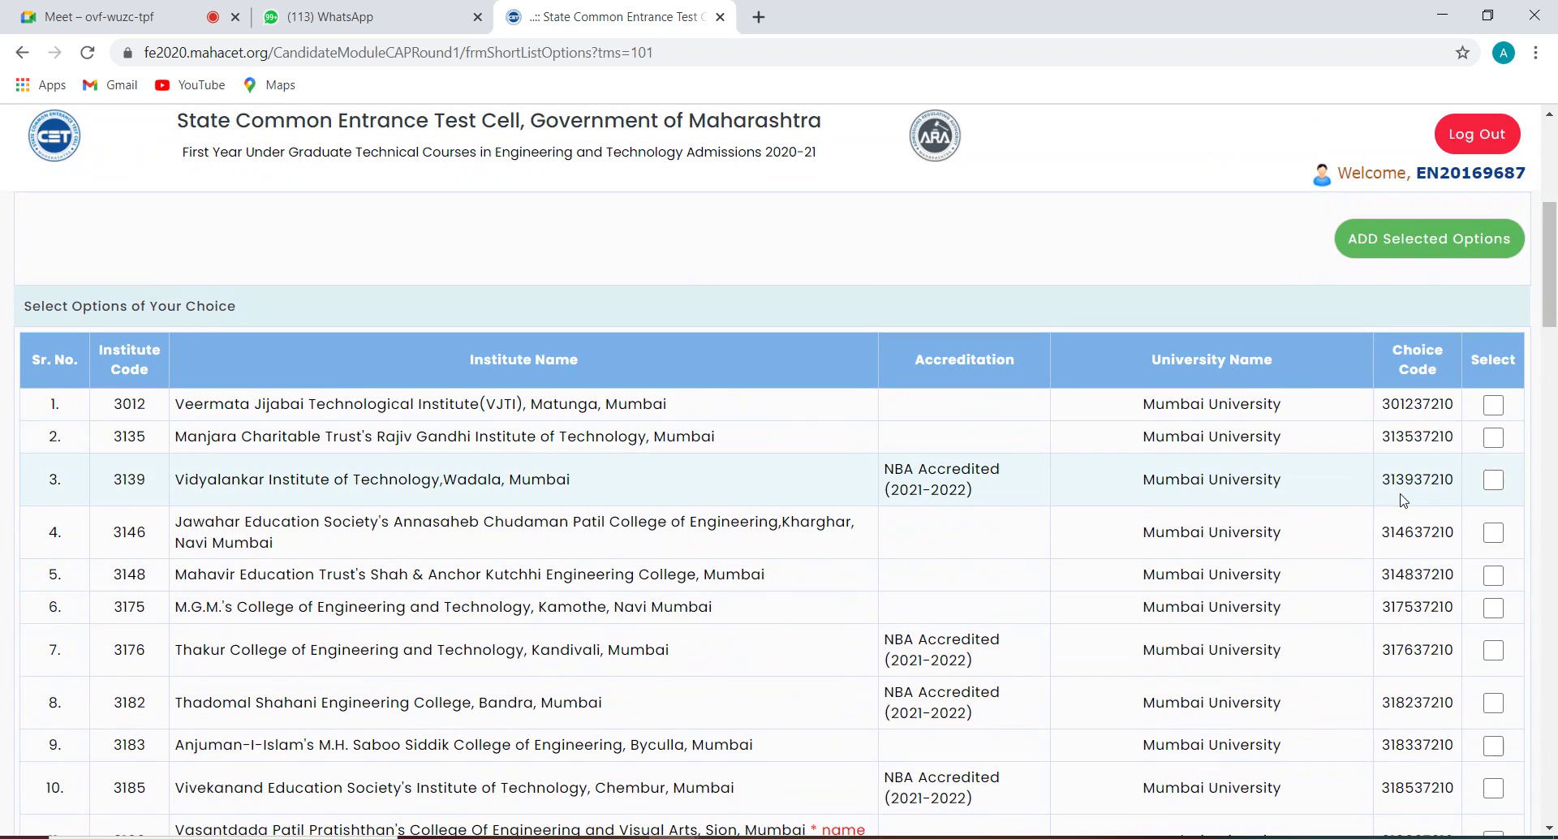
click(1494, 405)
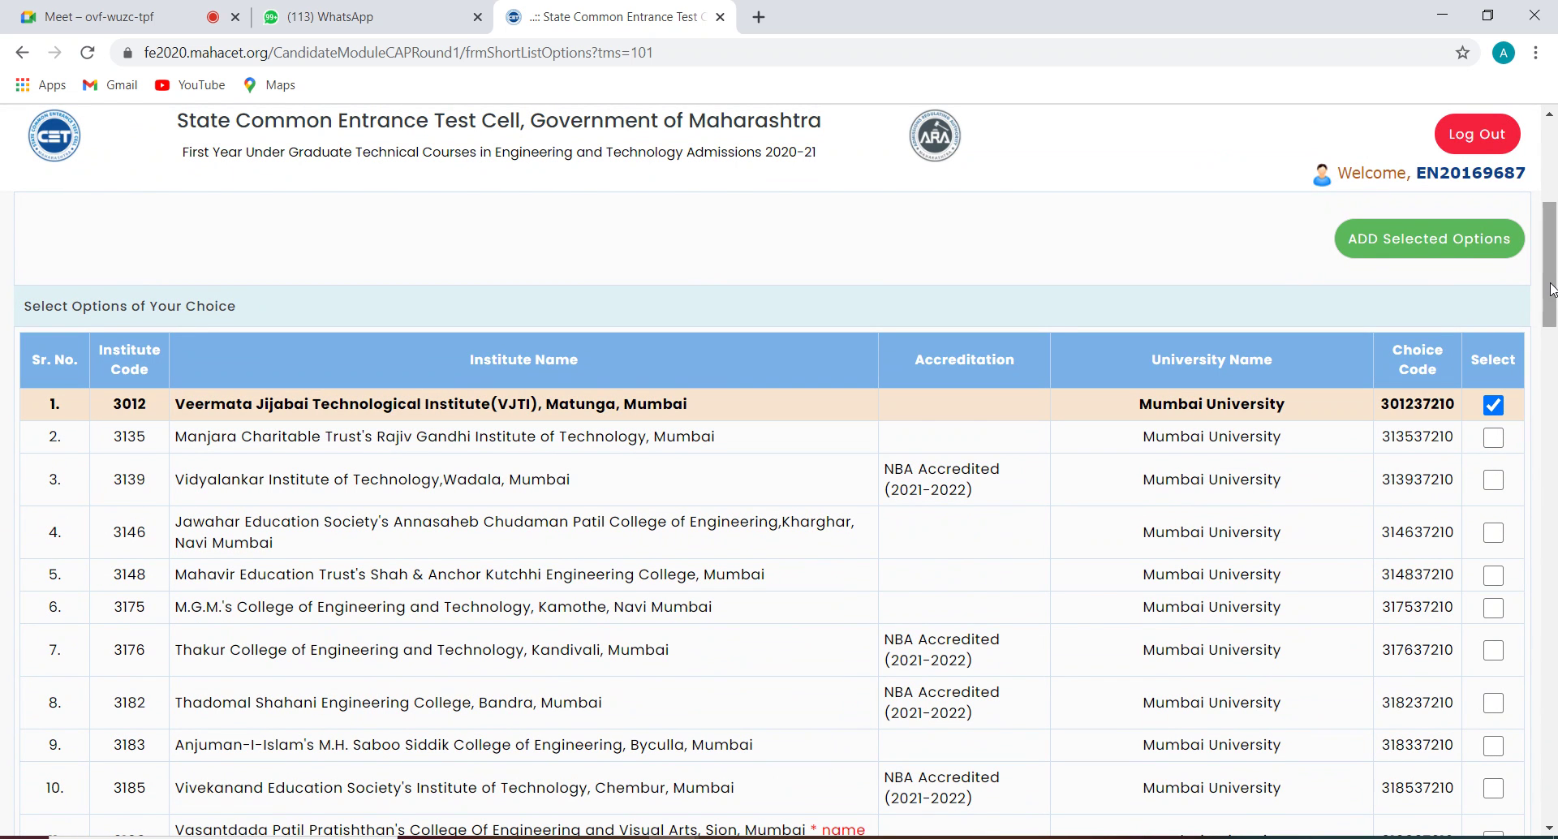
scroll(1547, 316, down, 1)
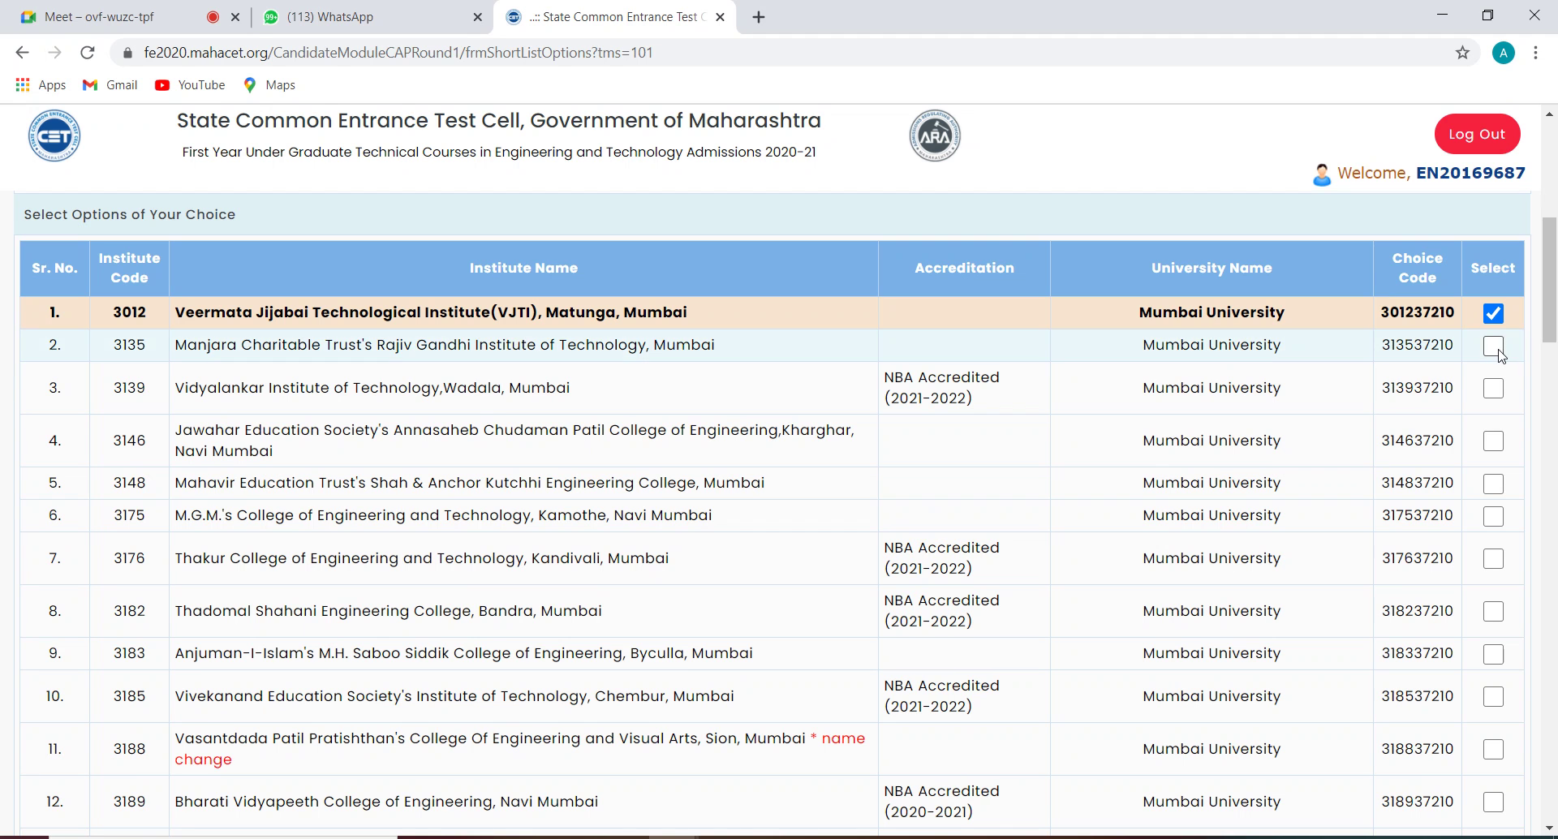
click(1493, 347)
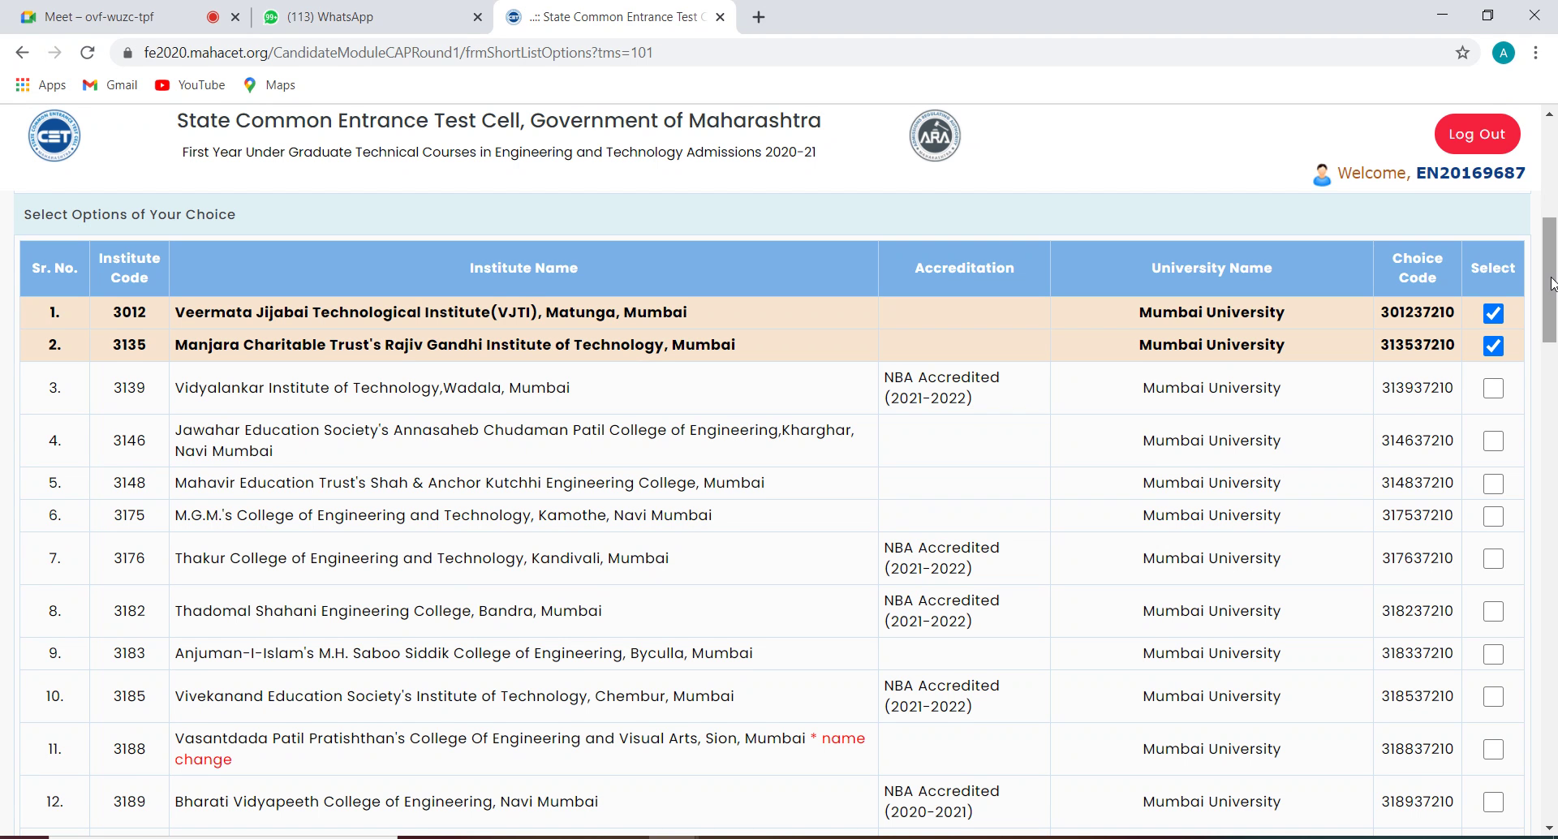
Step: Select the non-TFWS options for Thakur College in Kandivali, Thadomal Shahani Engineering College in Bandra, and Vidyavardhini's College in Vasai
drag(1551, 284, 1553, 298)
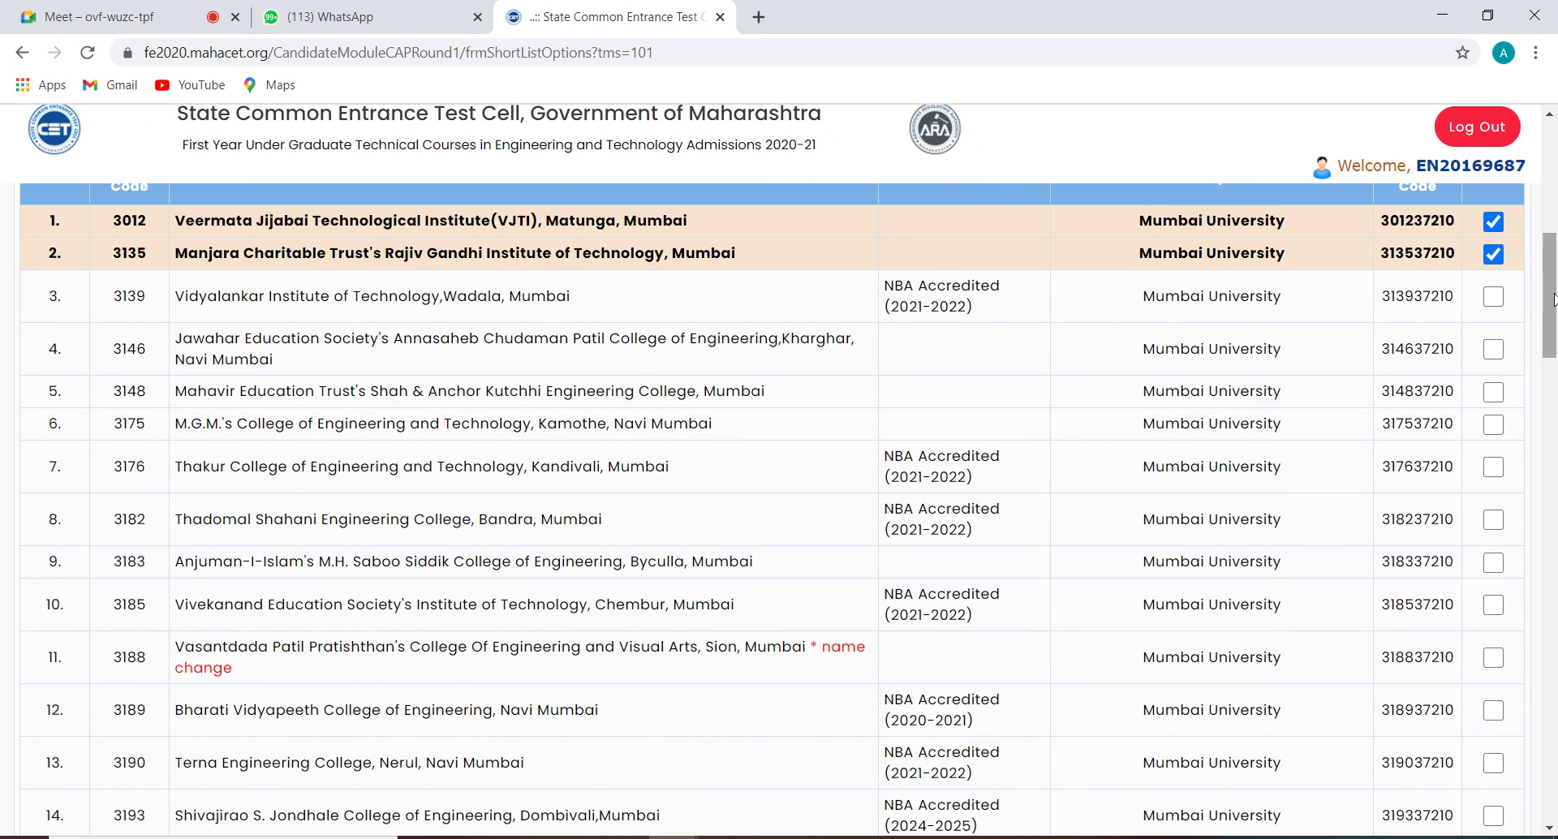
click(1493, 468)
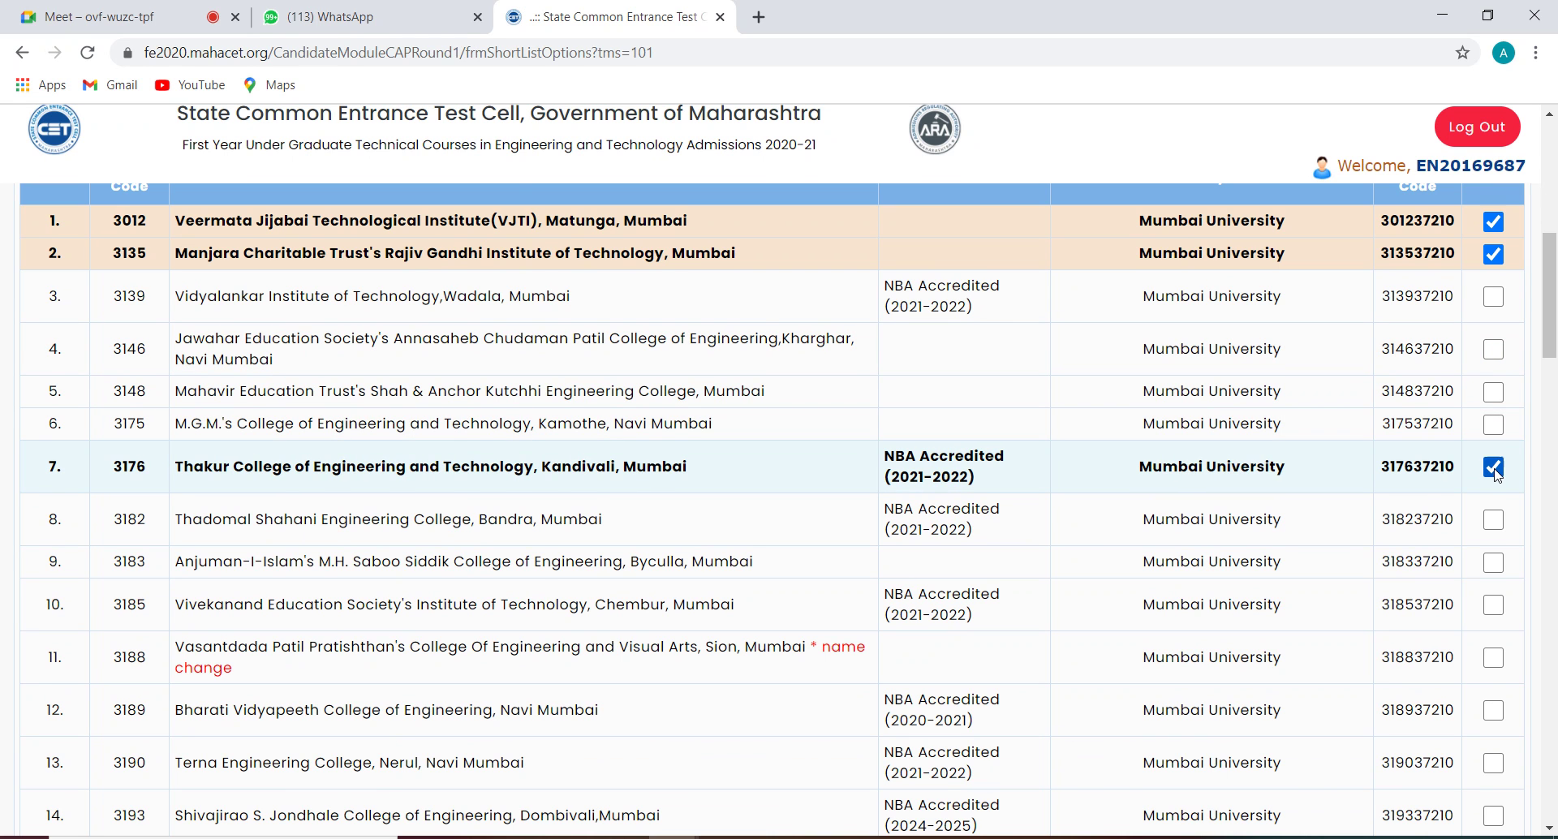
click(1495, 520)
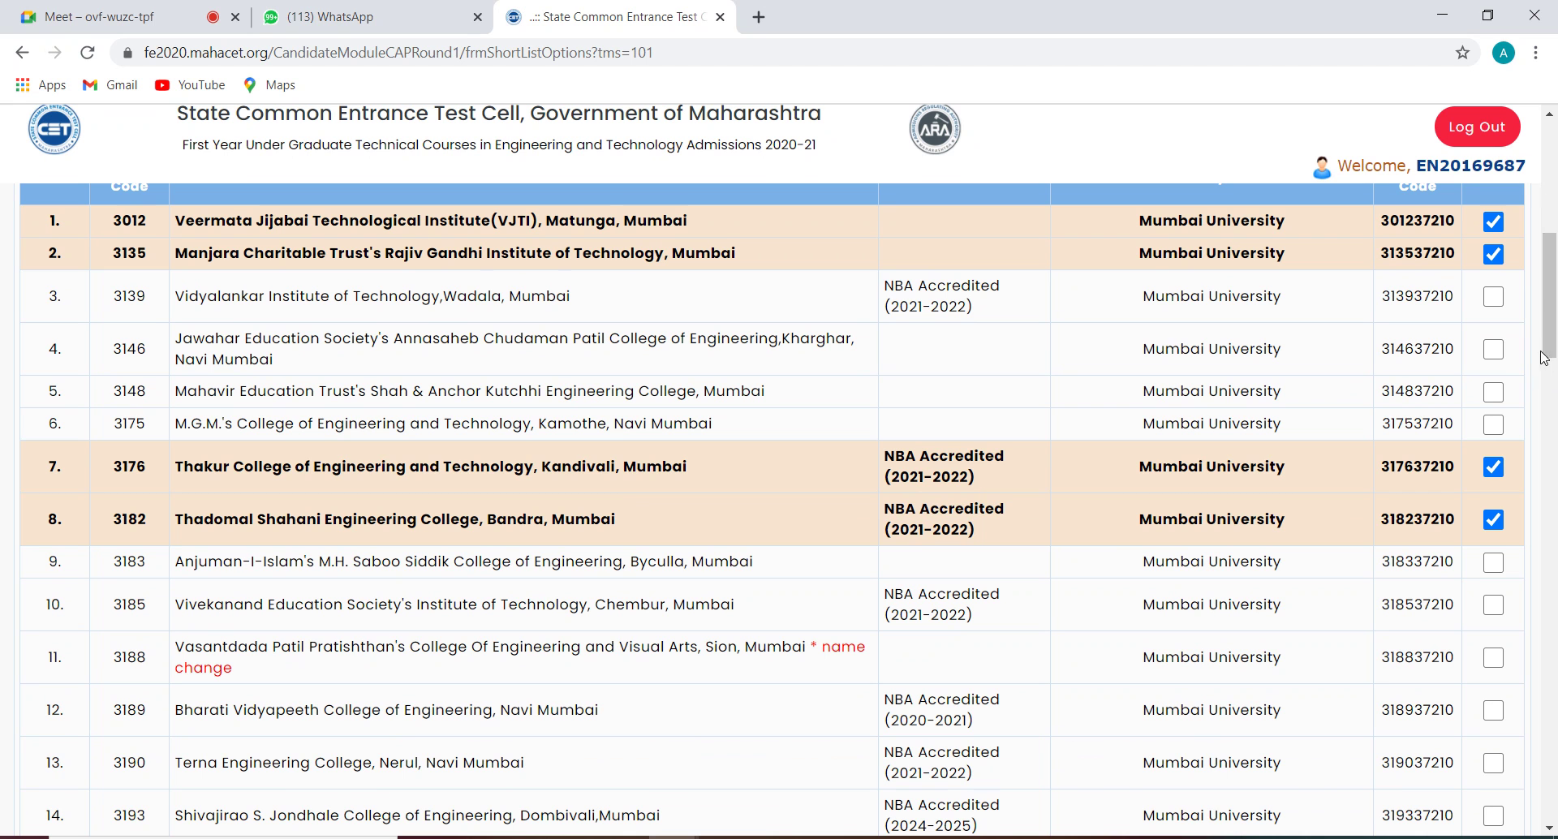
drag(1550, 337, 1553, 376)
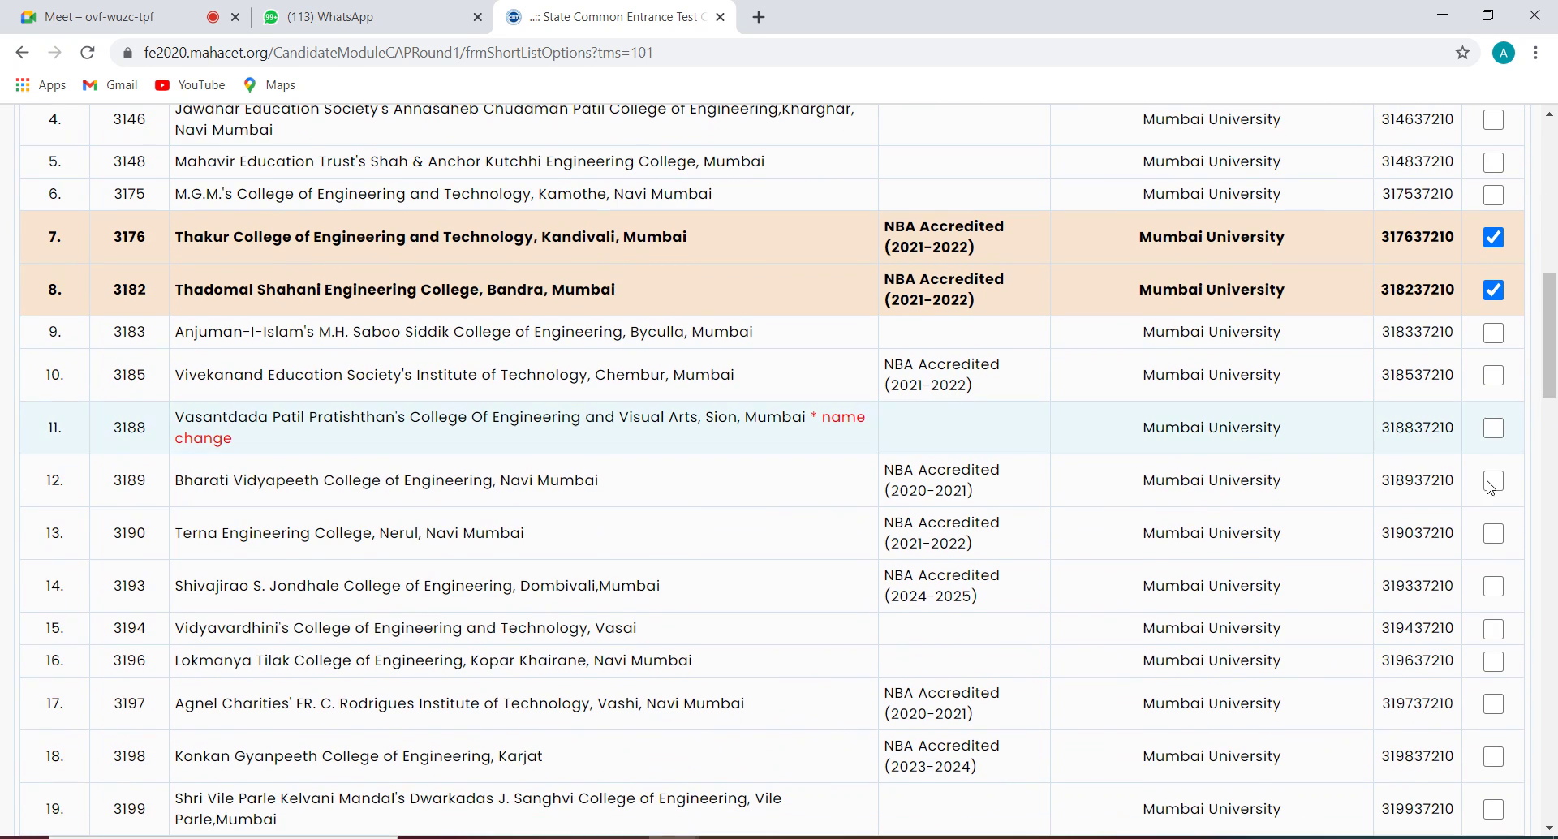
click(1494, 629)
Step: Select the non-TFWS options for Dwarkadas J. Sanghvi College in Vile Parle, Rizvi College in Bandra, and Atharva College of Engineering in Malad
drag(1547, 317, 1552, 351)
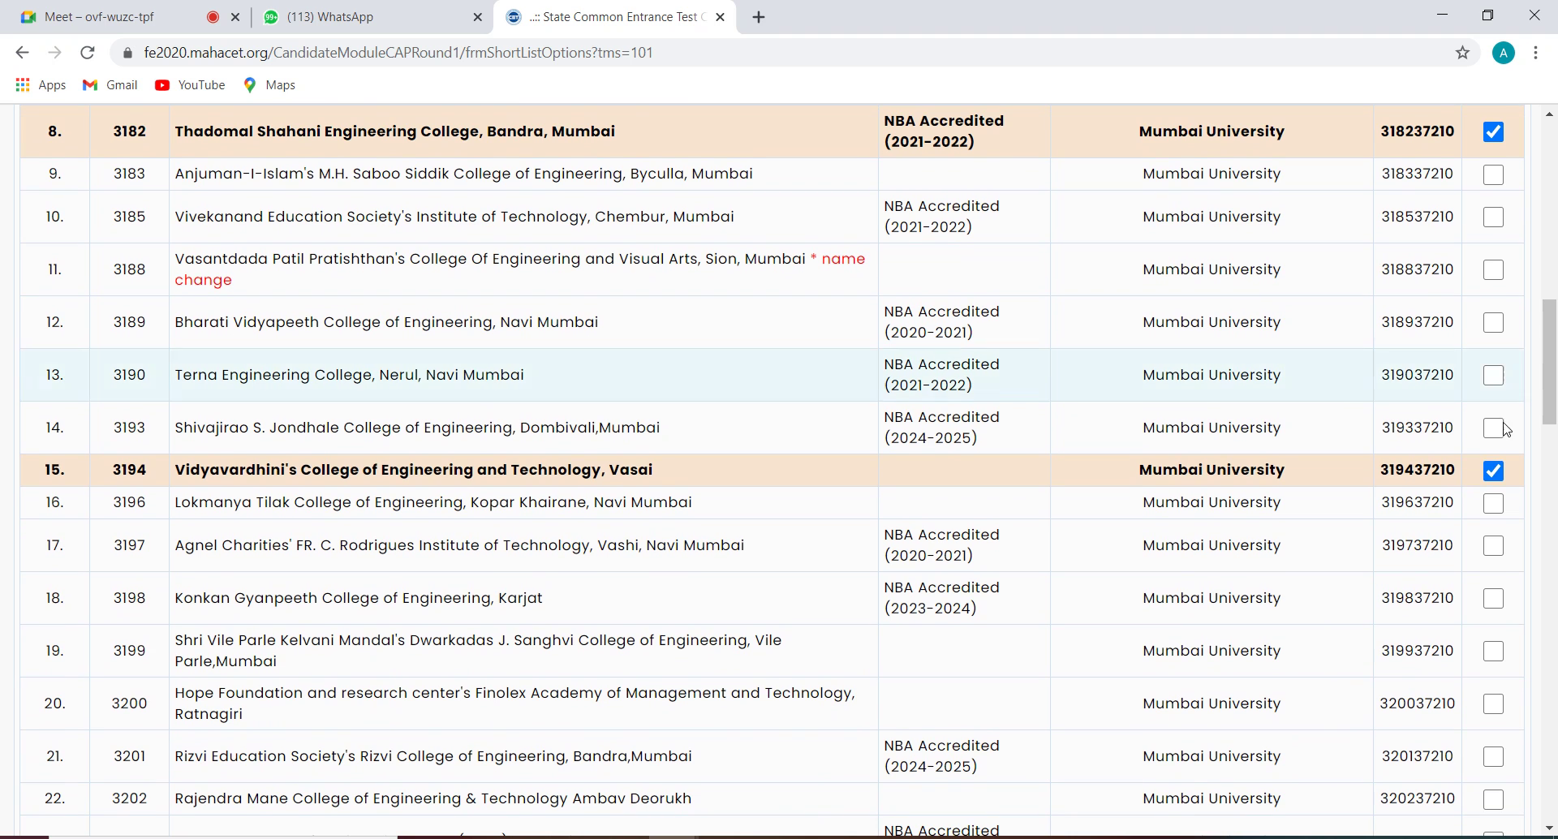
click(1497, 651)
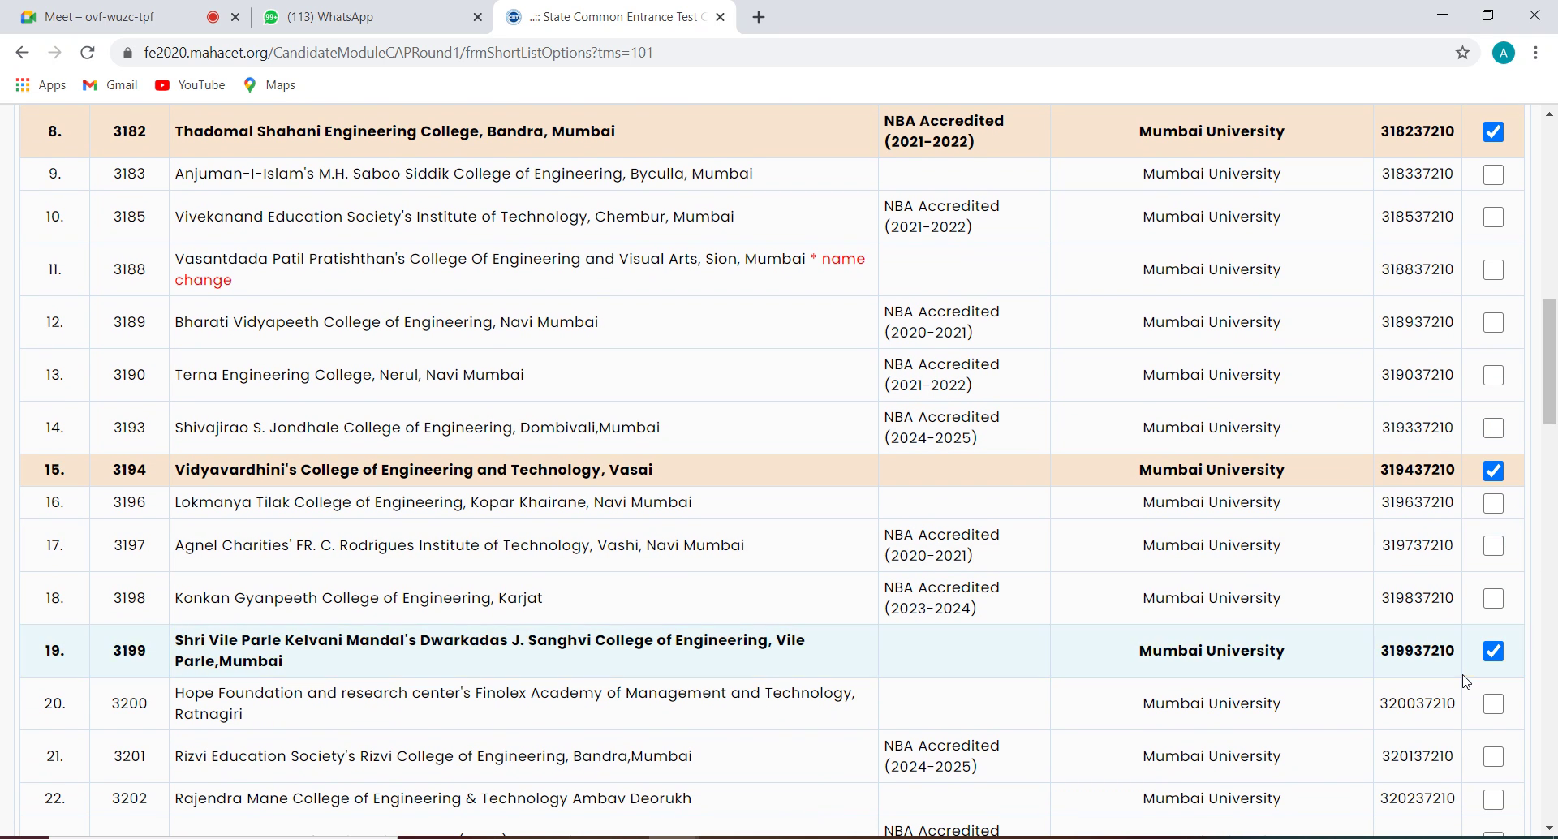
click(1494, 757)
drag(1549, 341, 1551, 404)
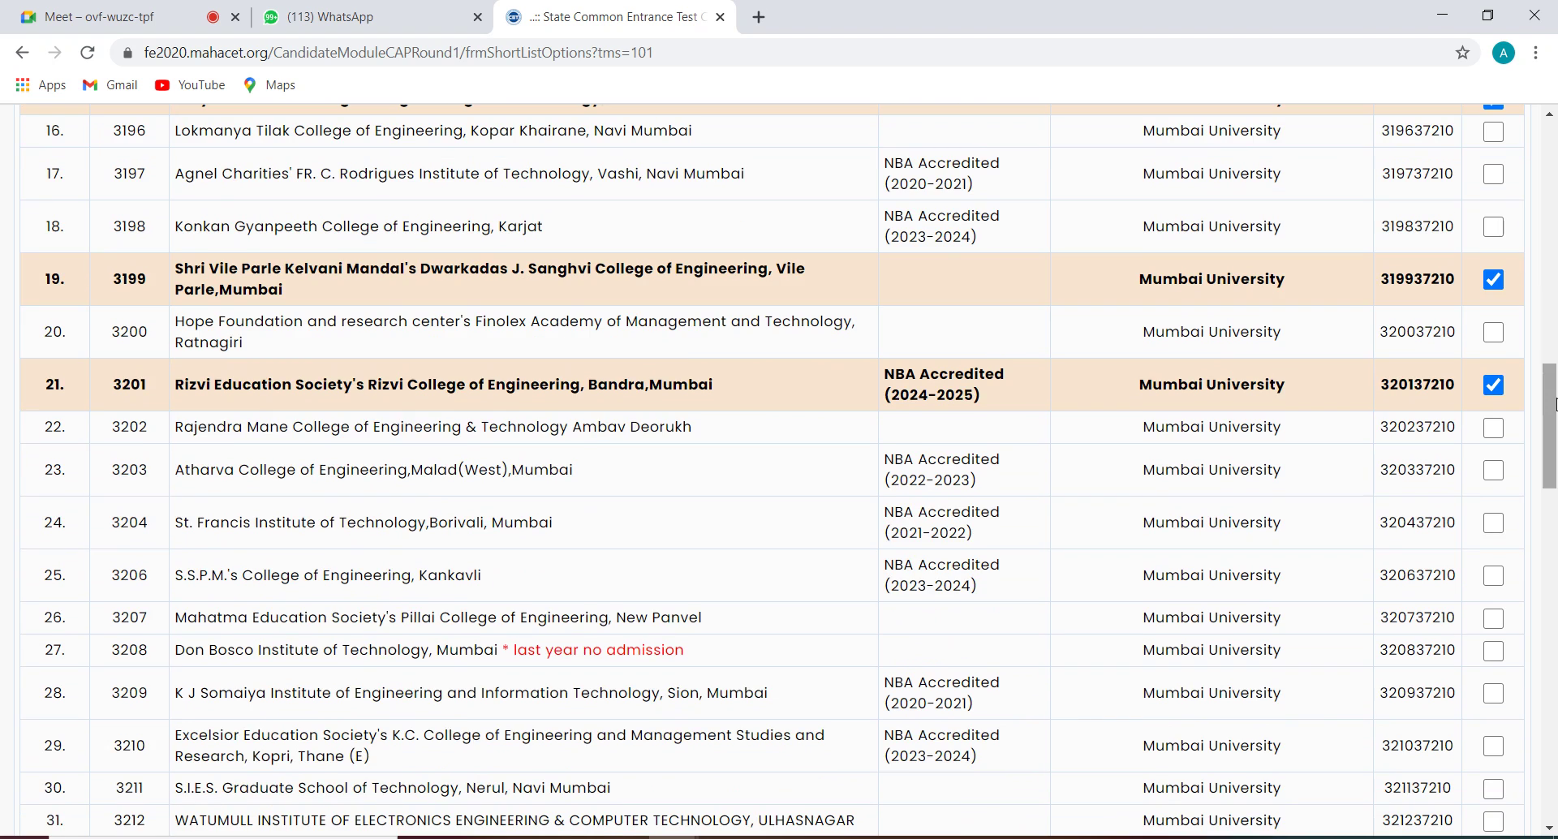
click(1495, 472)
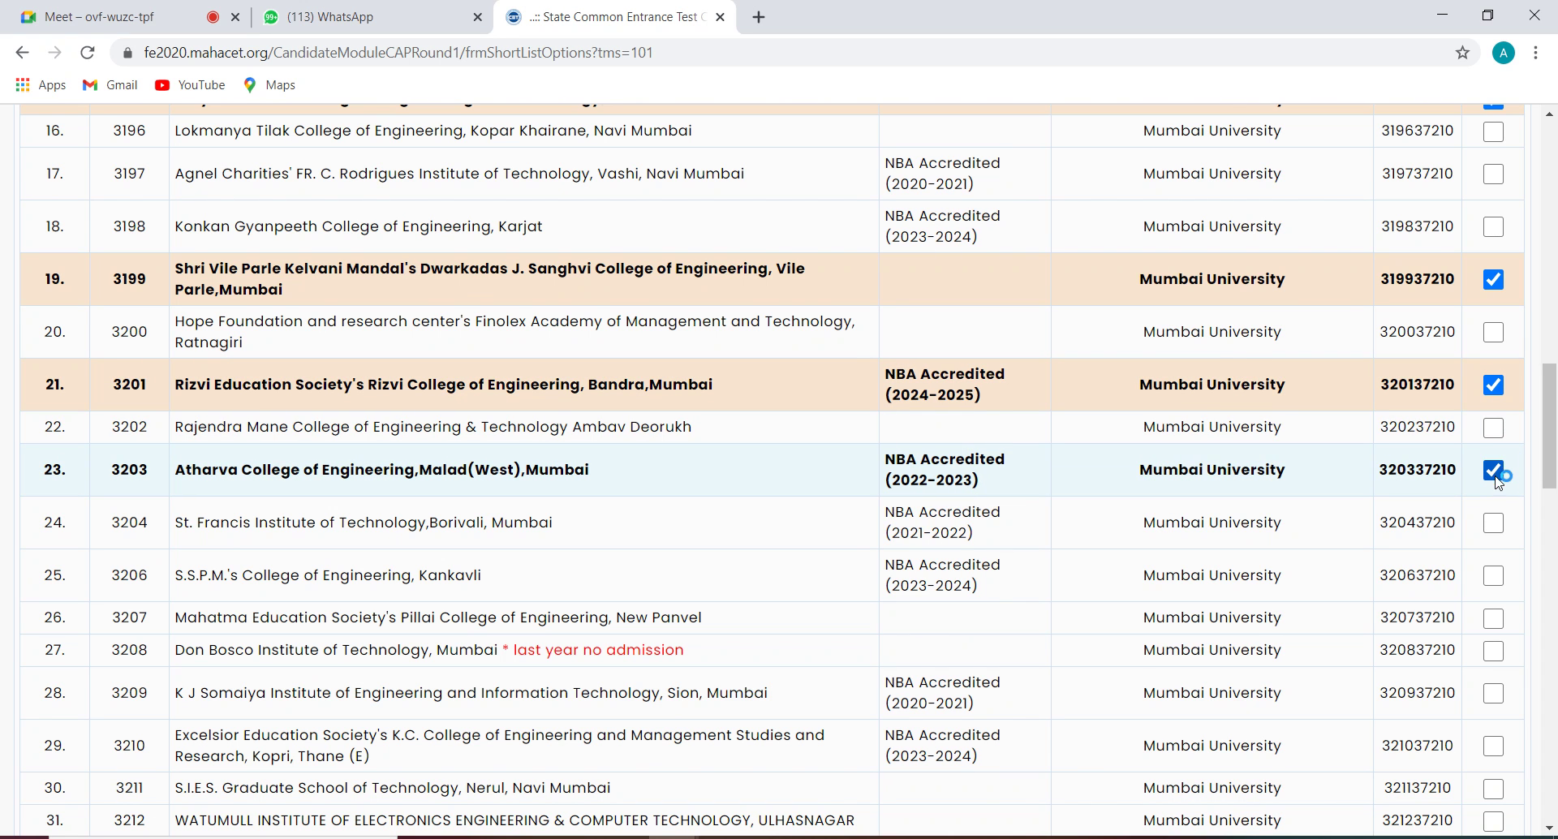
Step: Select the non-TFWS options for St. Francis, Don Bosco, Xavier and Sardar Patel institutes, and add all selected options to the shortlist
click(1493, 525)
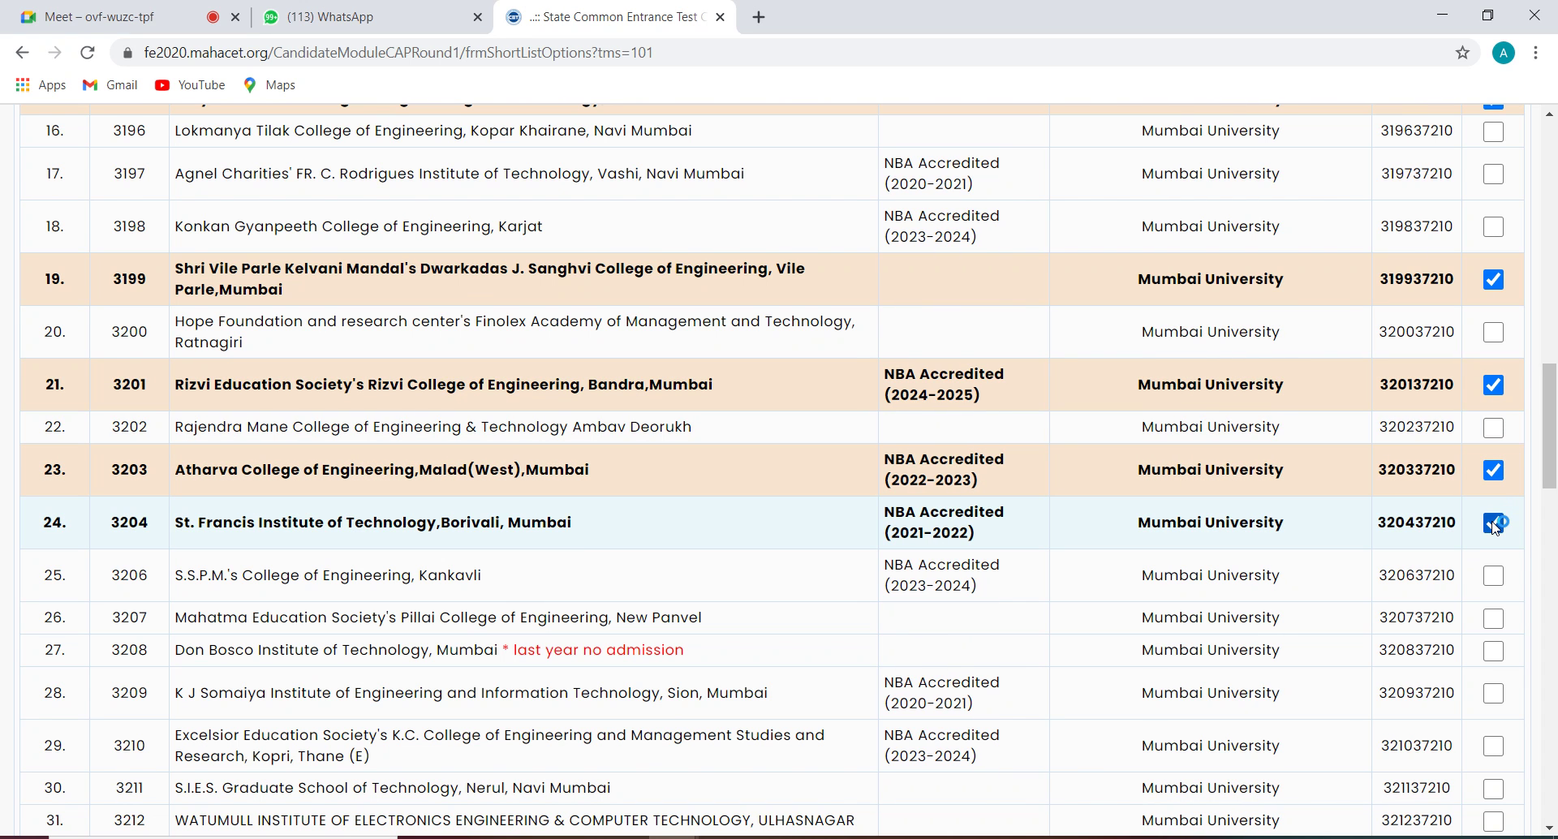
click(1493, 651)
drag(1551, 458, 1553, 504)
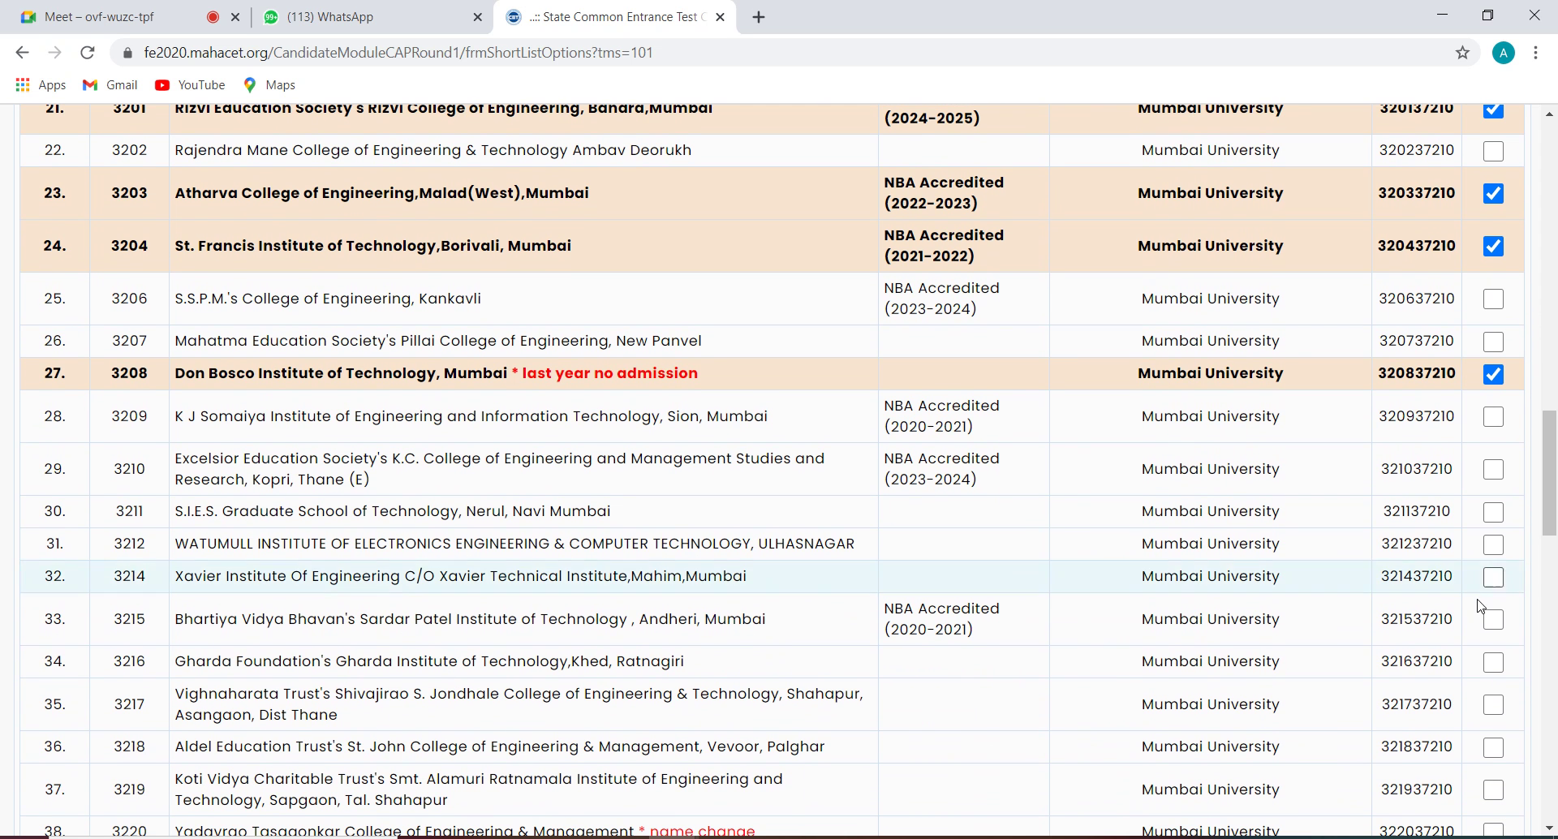
click(1497, 581)
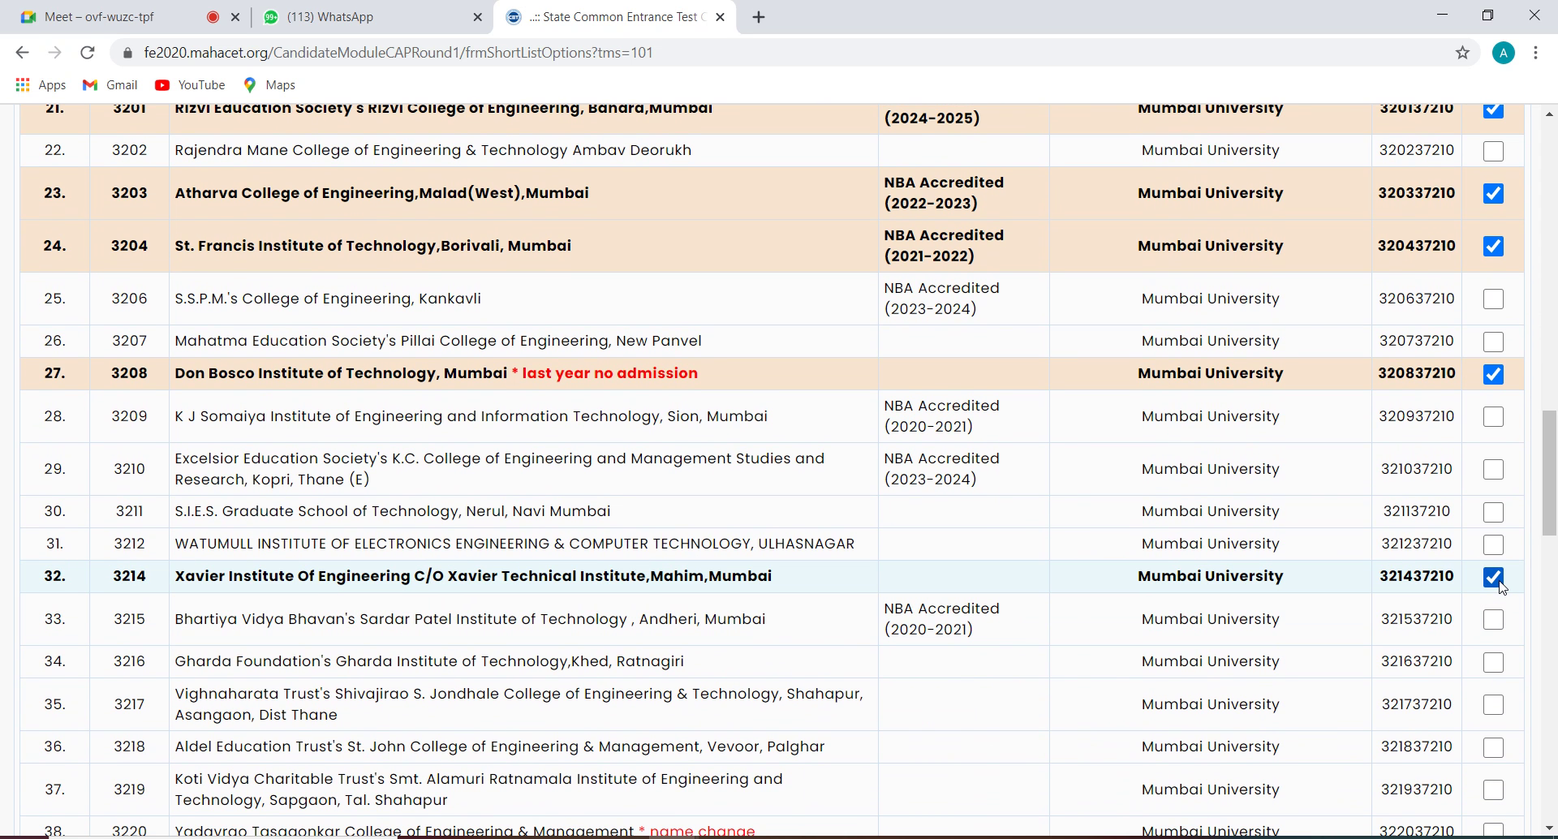
click(1493, 621)
drag(1550, 460, 1553, 625)
click(1422, 578)
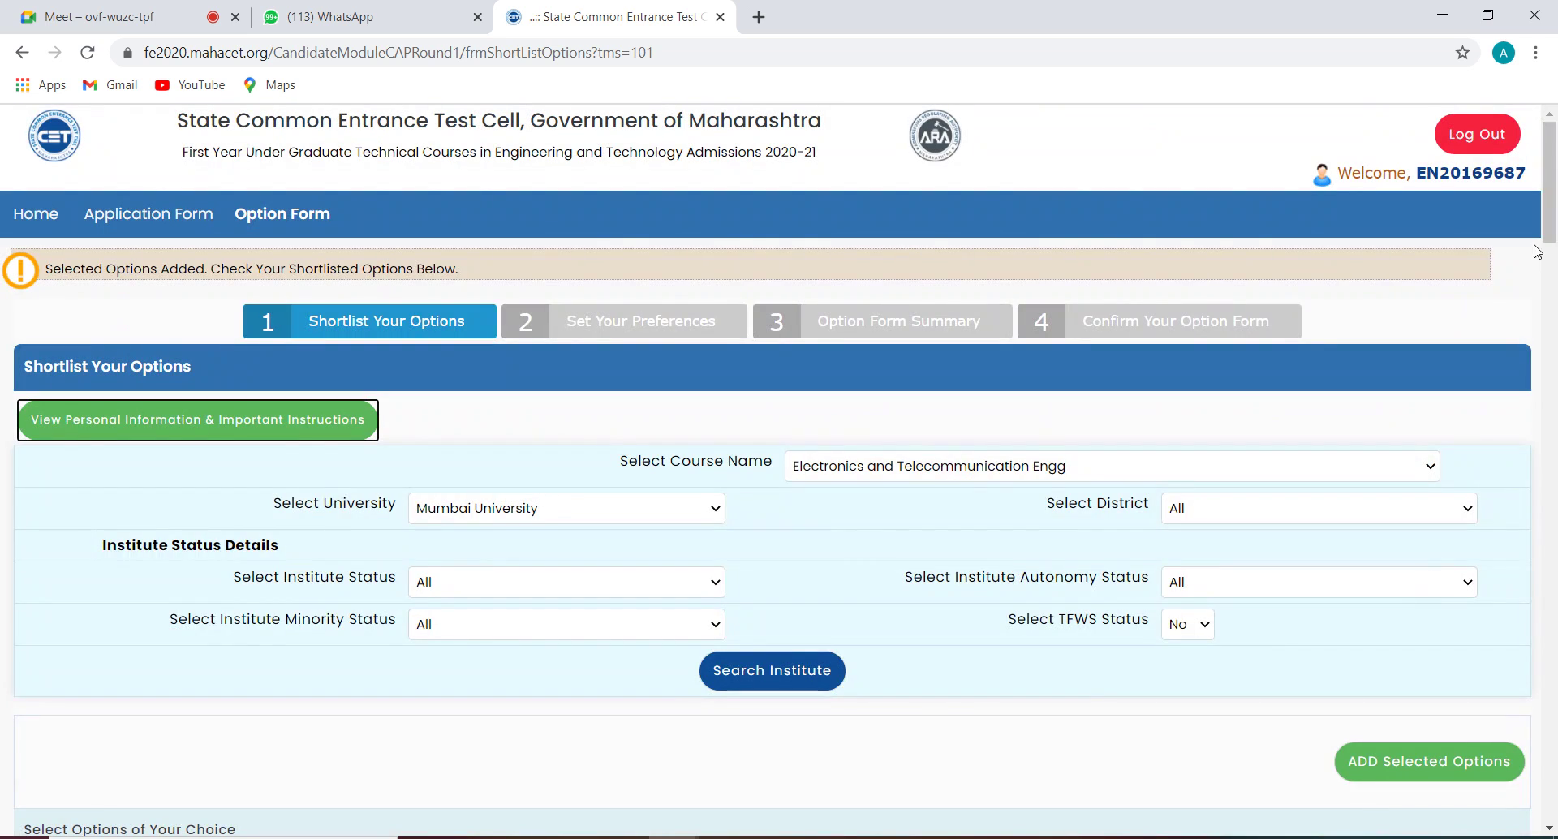
Step: Select the non-TFWS option for K J Somaiya Institute of Engineering and Information Technology, Sion, and add it to the shortlist
drag(1548, 187, 1527, 467)
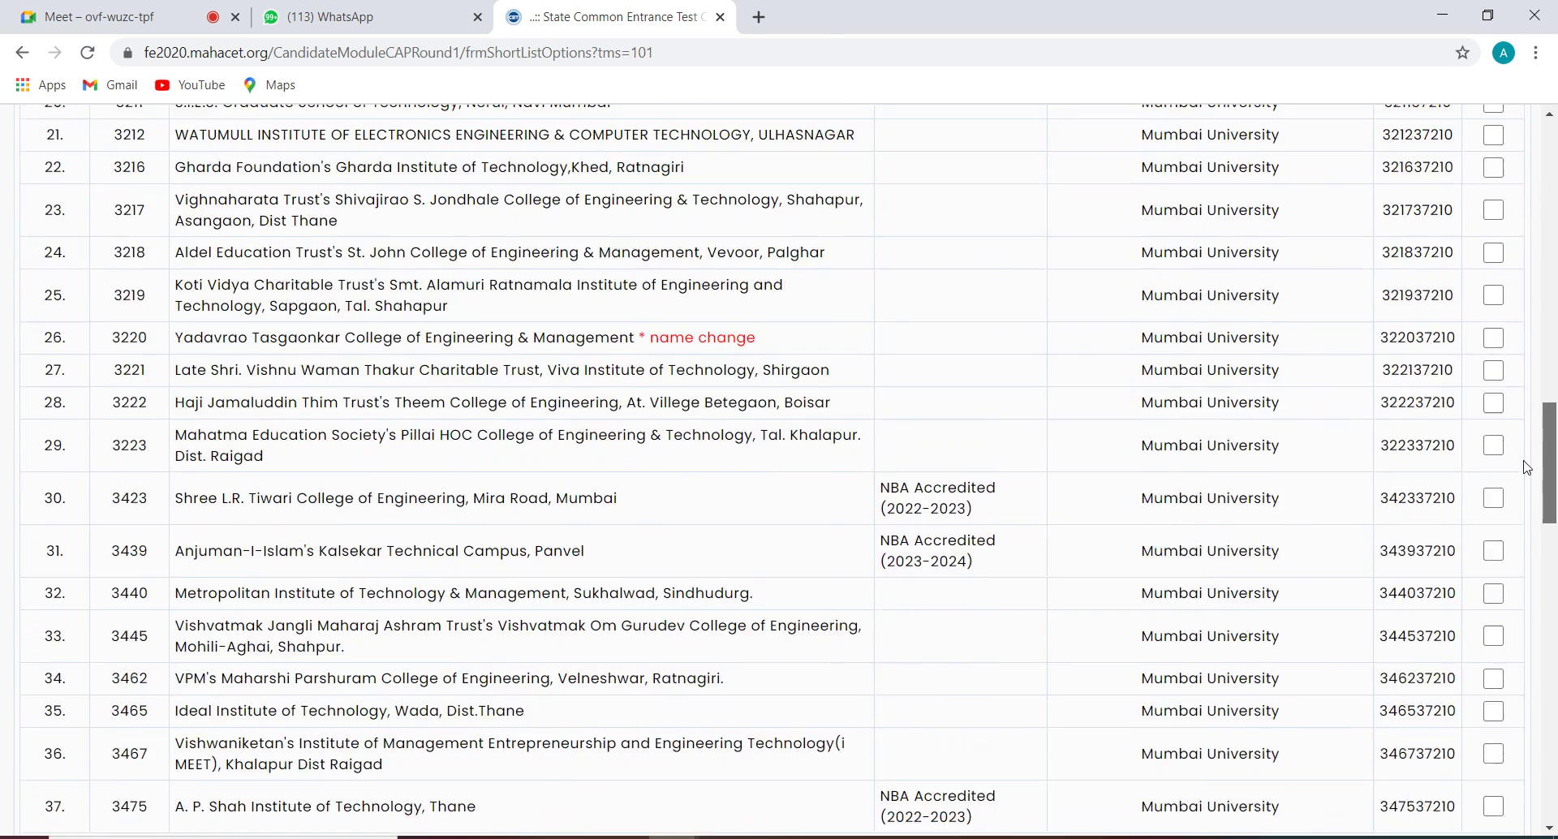
scroll(1528, 468, down, 15)
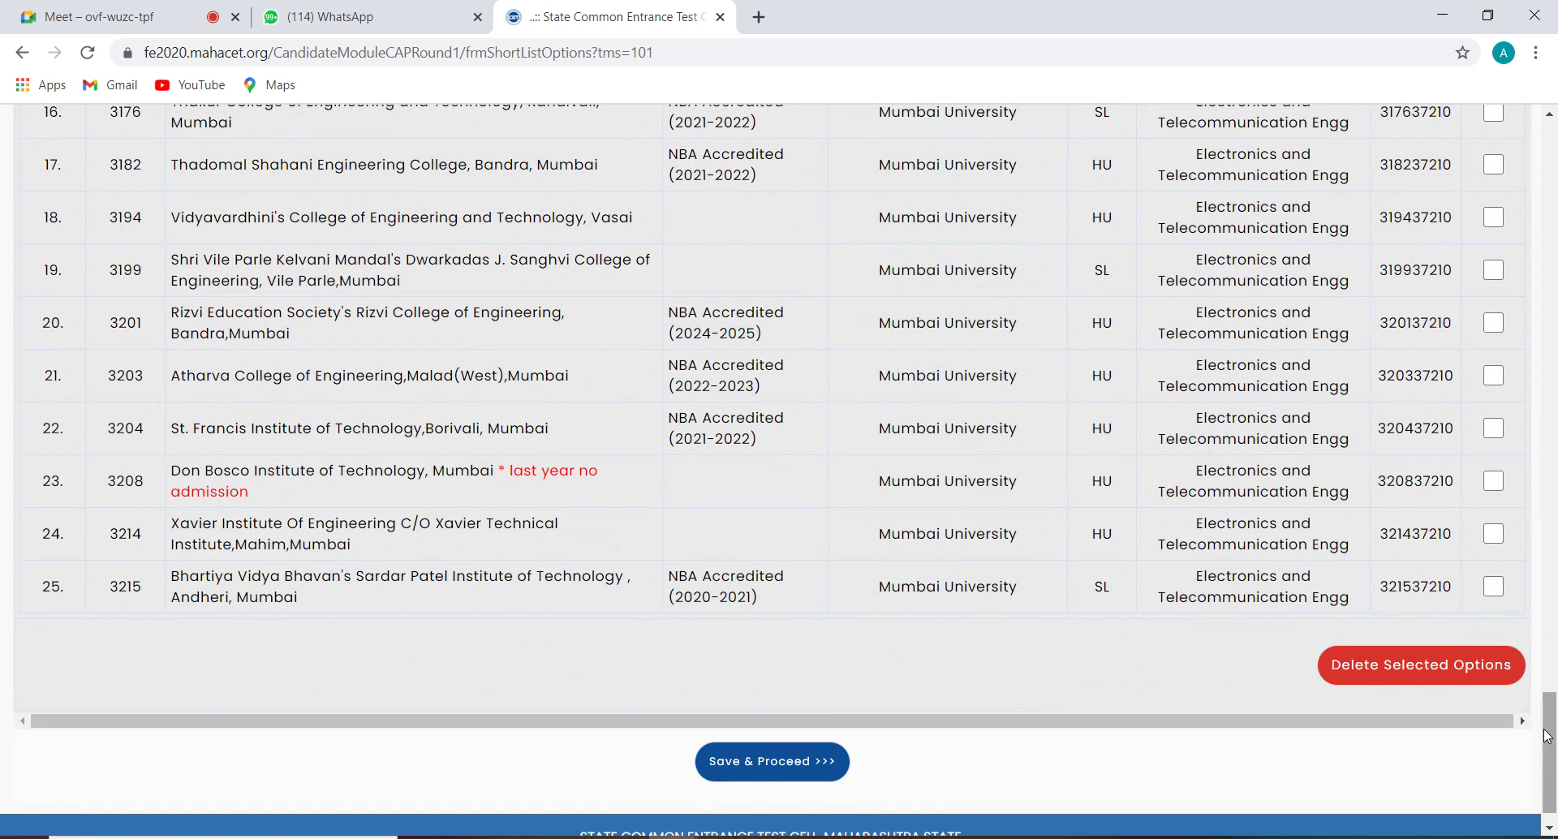
drag(1551, 736, 1554, 277)
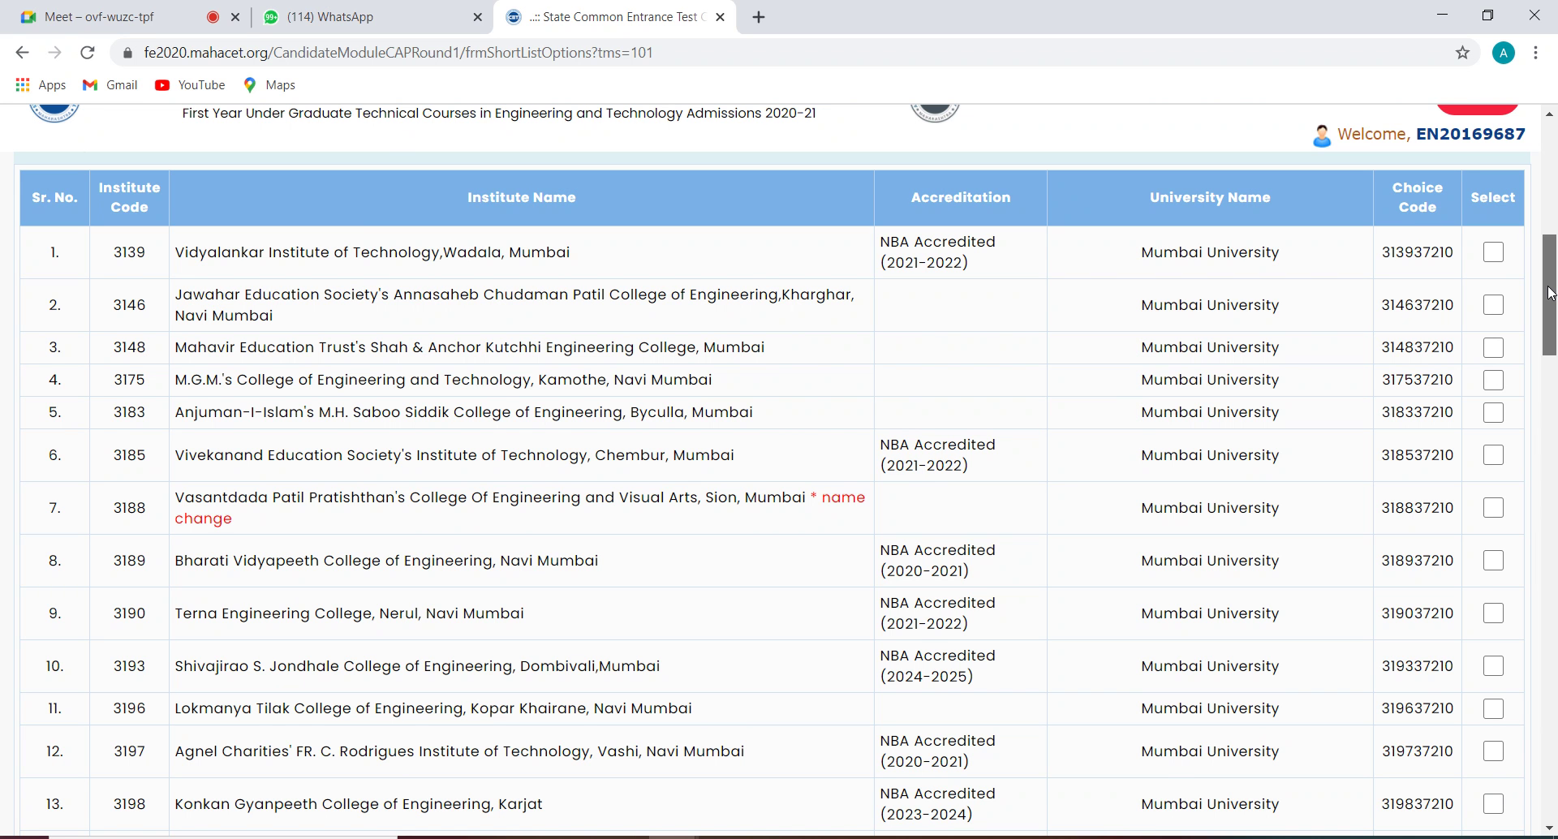
drag(1551, 293, 1554, 373)
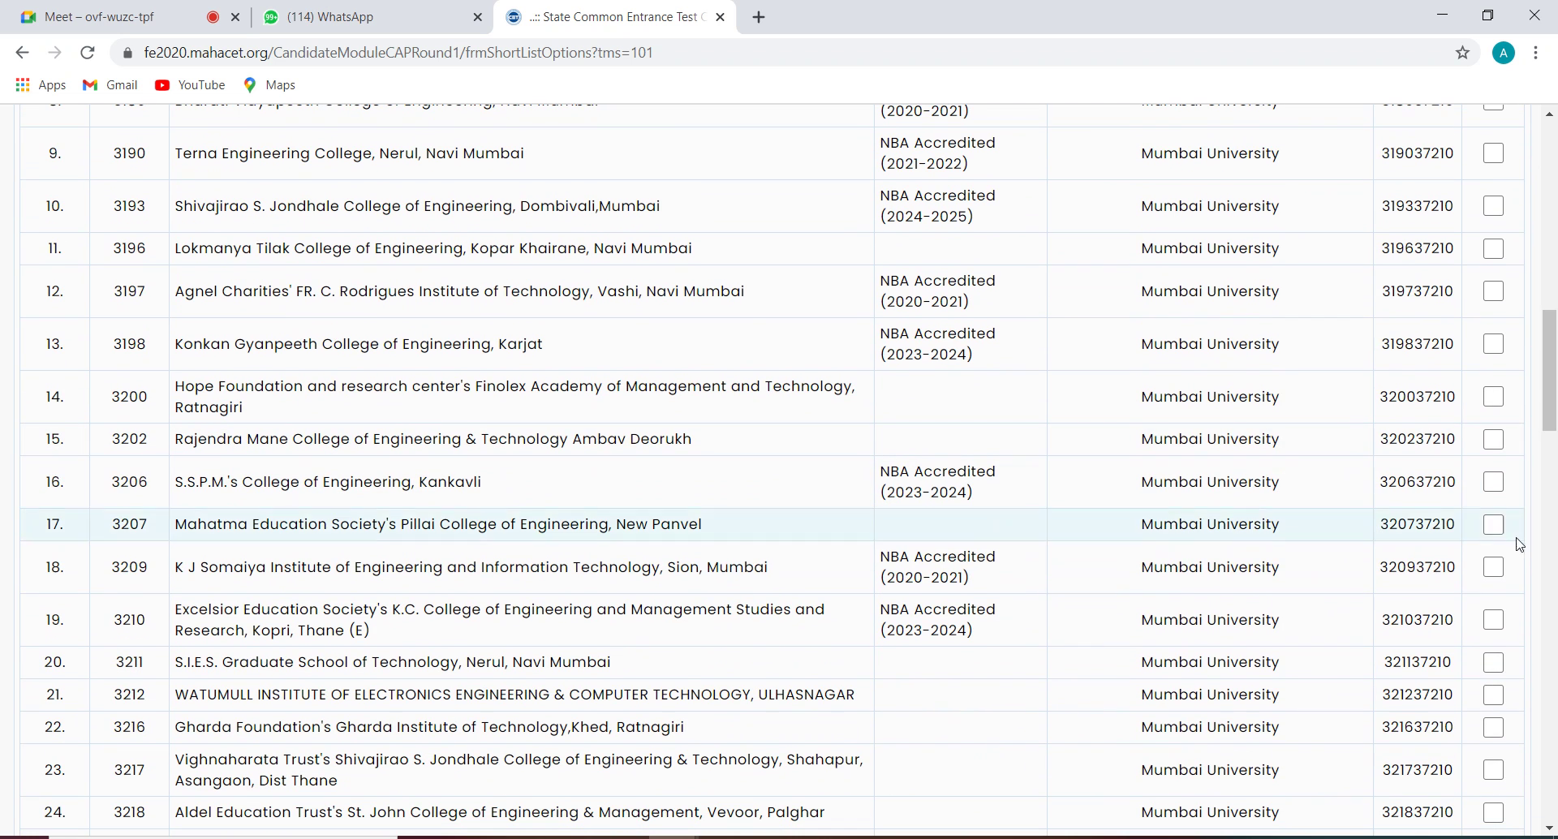
click(1497, 570)
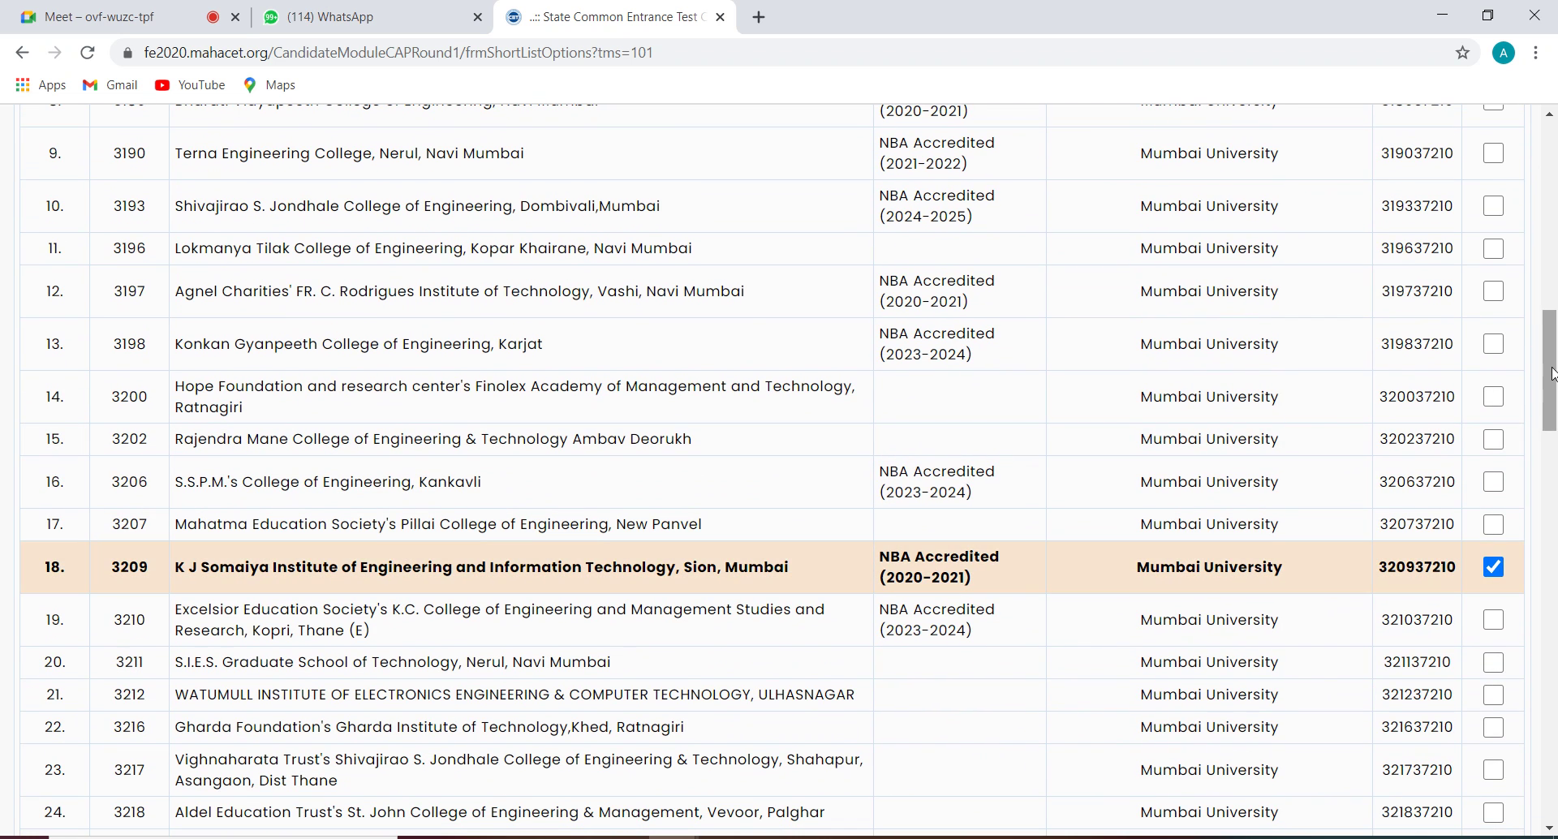
drag(1551, 377, 1552, 511)
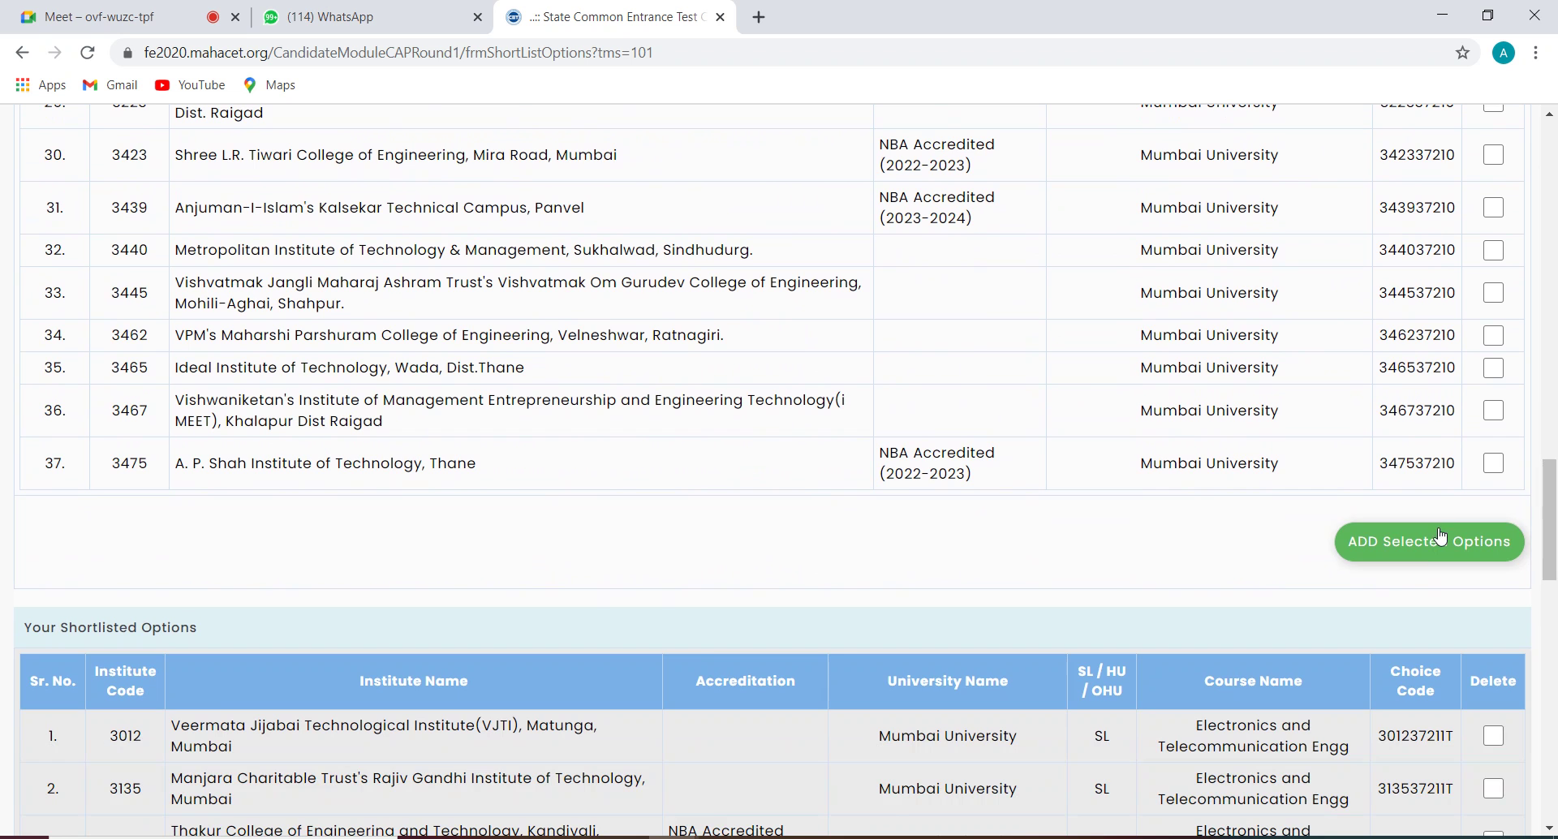
click(1425, 542)
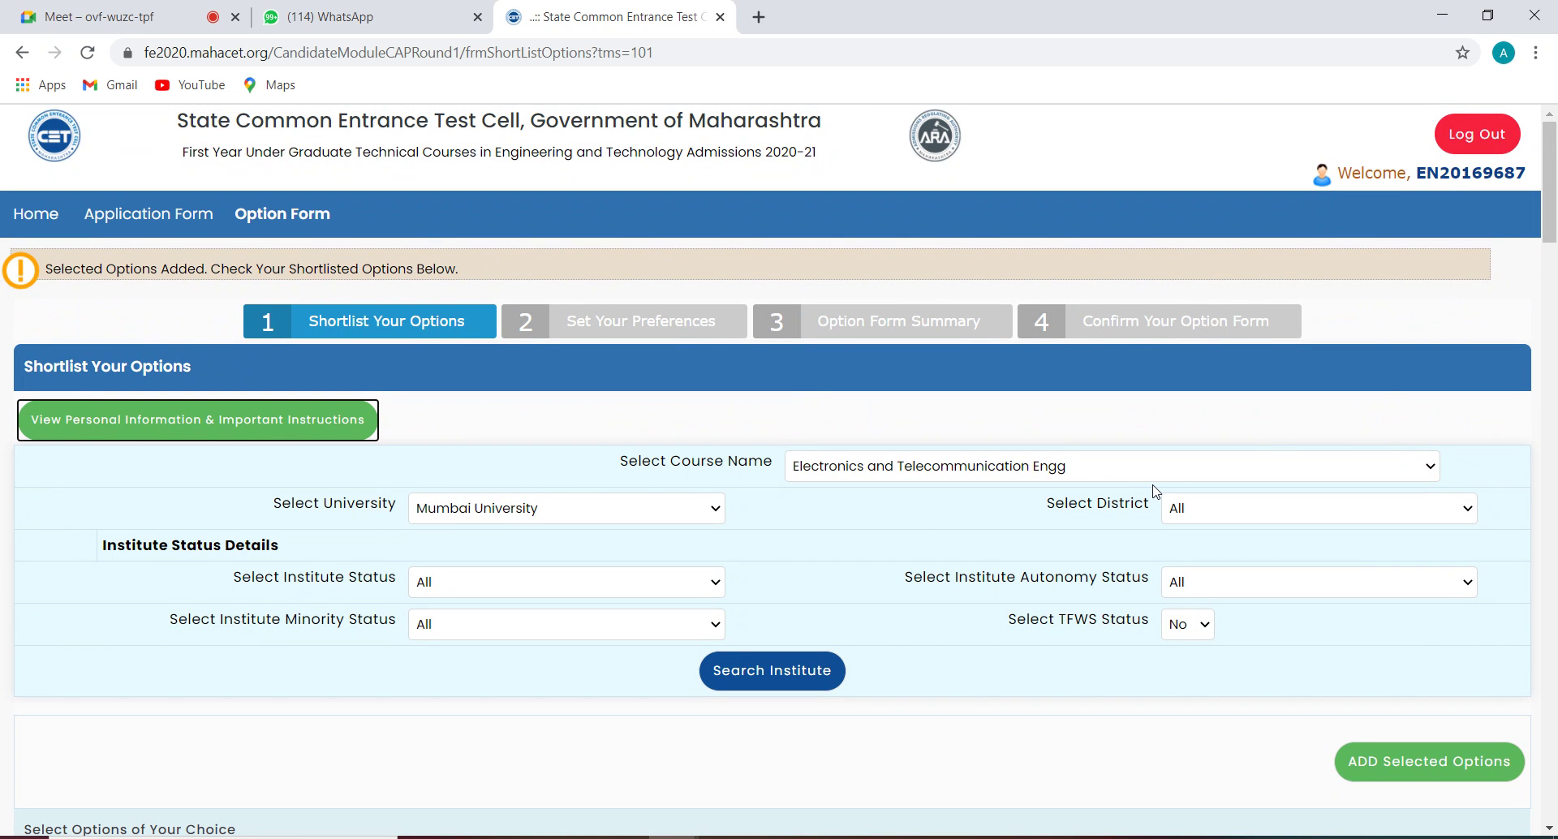
Step: Change the course name filter to Electronics Engineering
click(1430, 468)
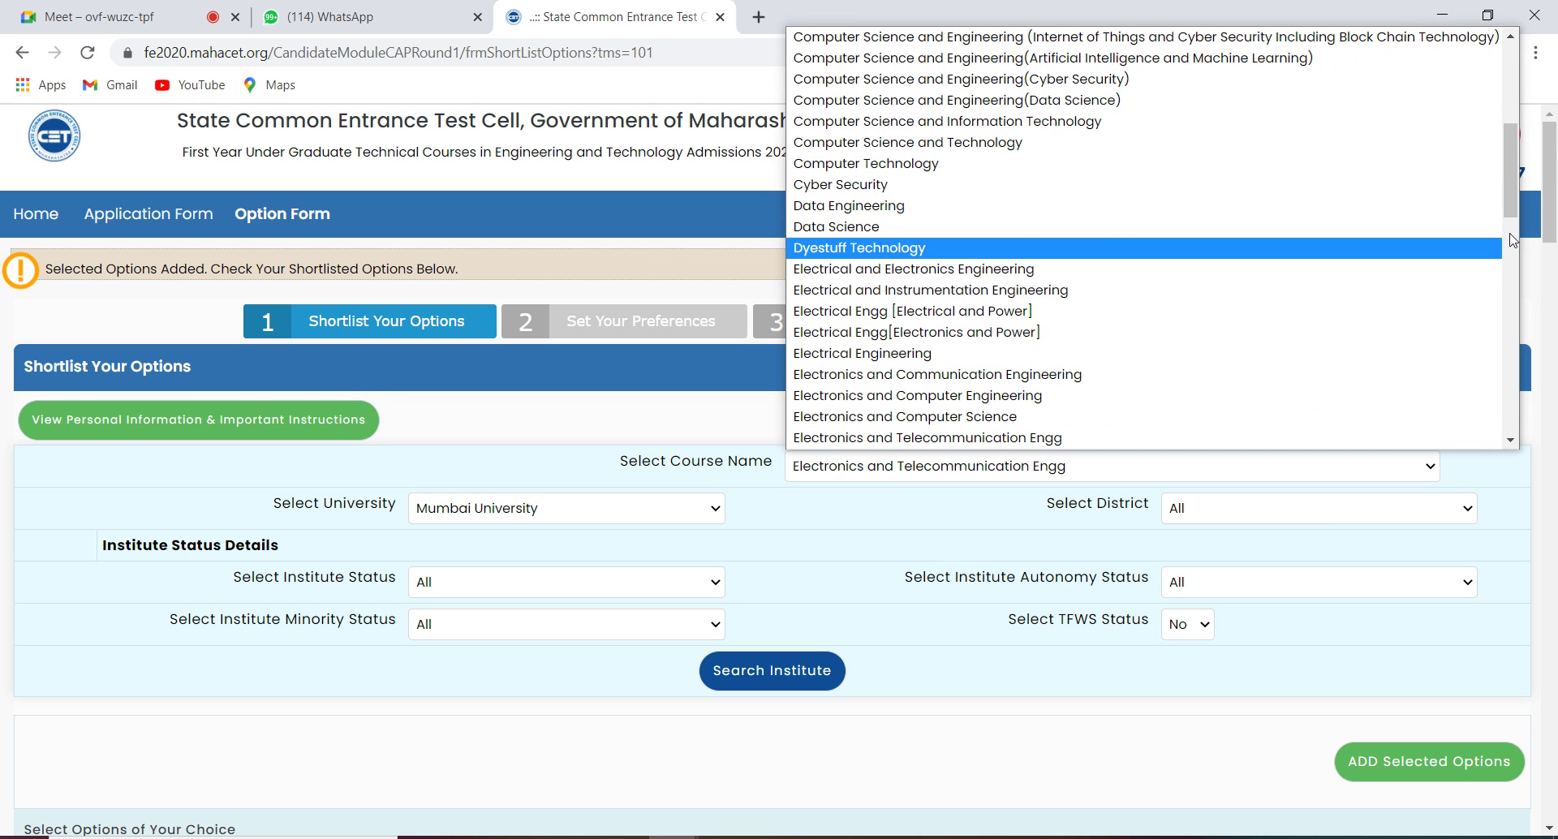
drag(1511, 188, 1513, 218)
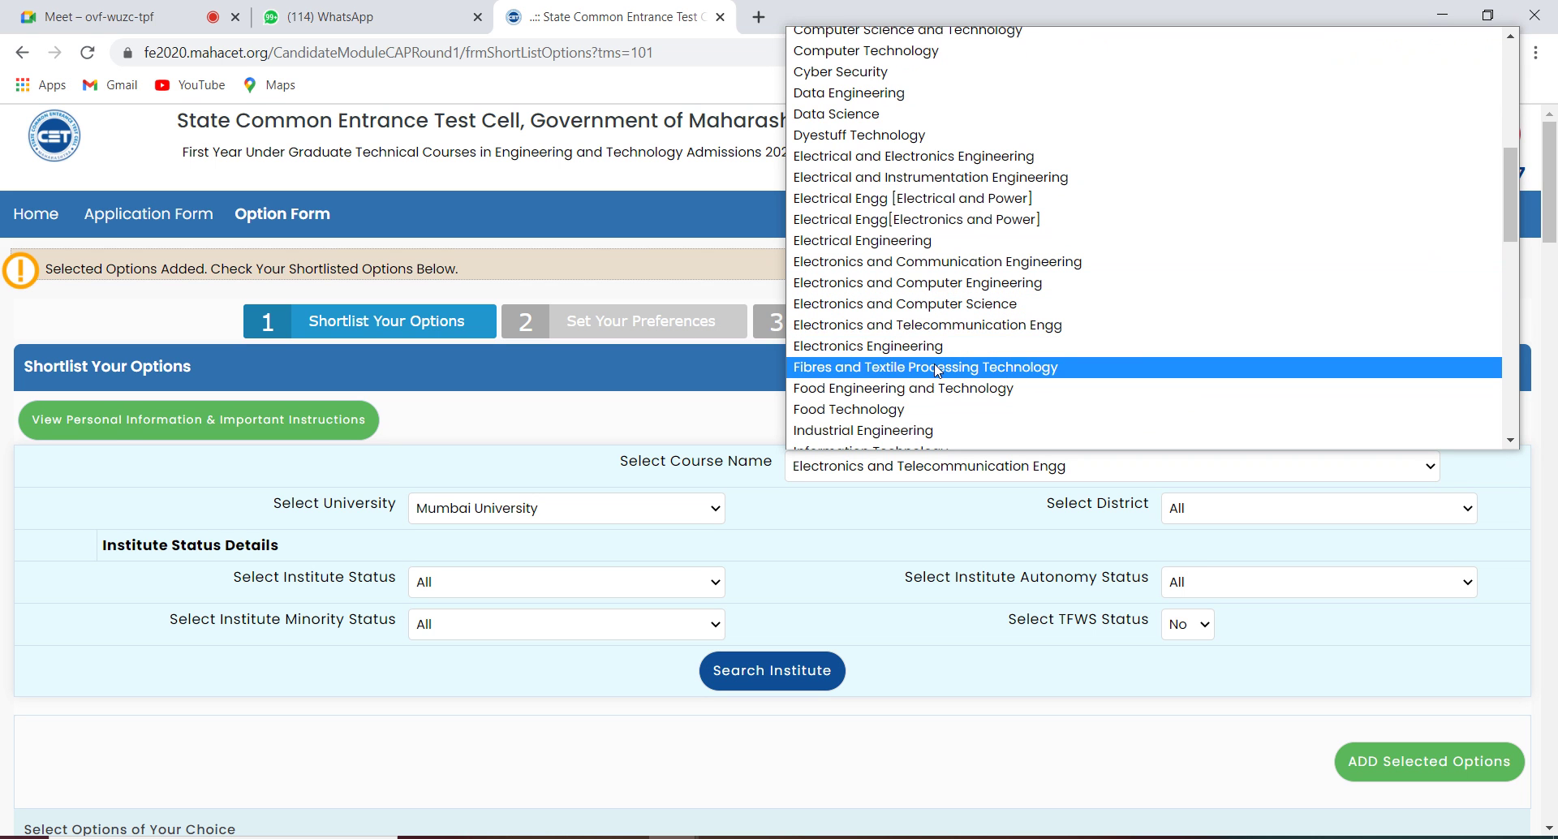
click(916, 349)
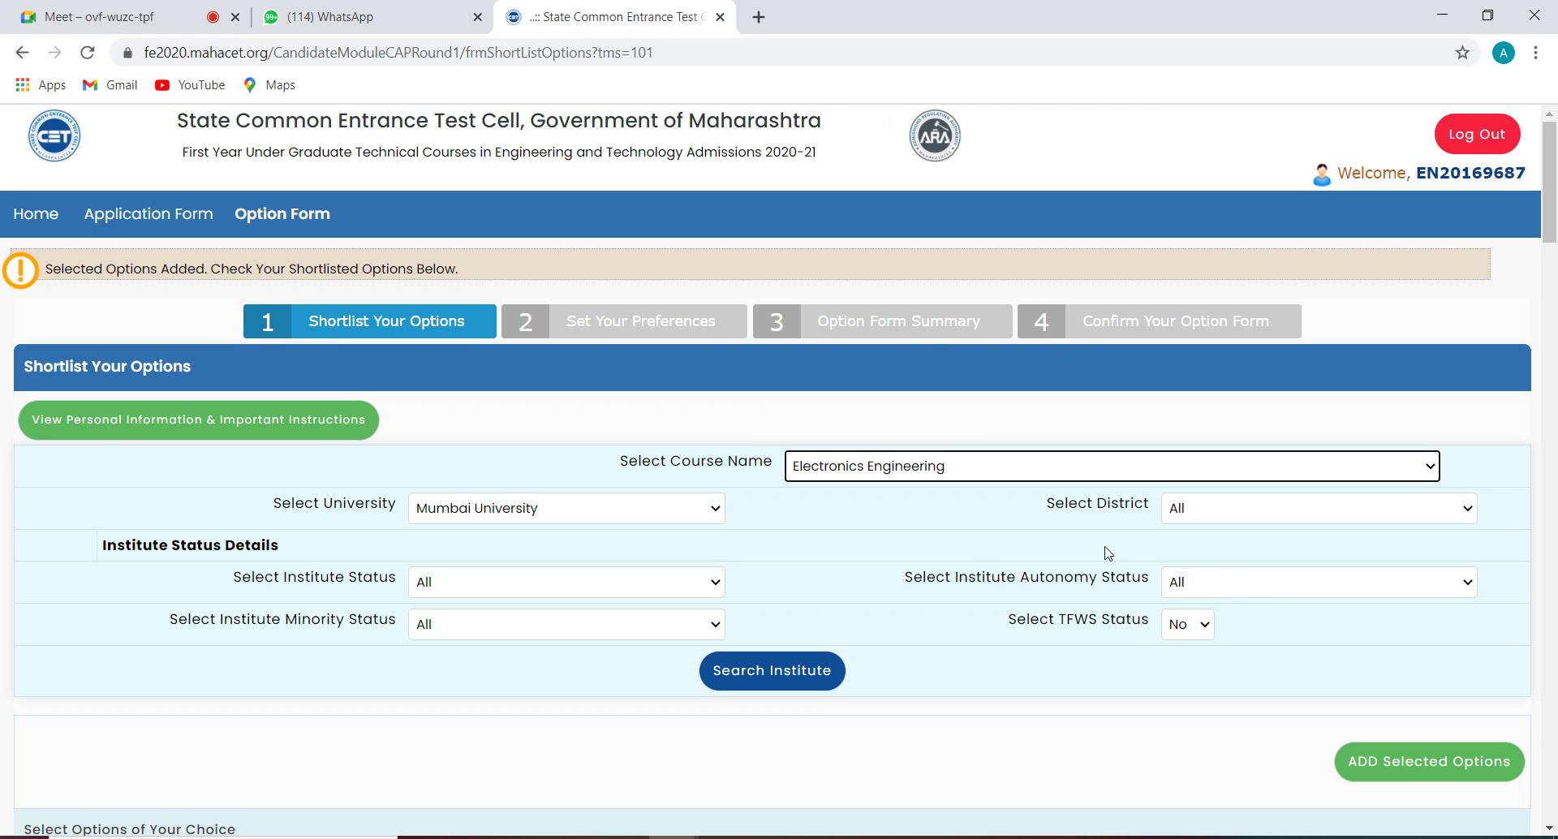
Step: Set the TFWS status filter to All and search the institutes for the chosen course
click(1203, 625)
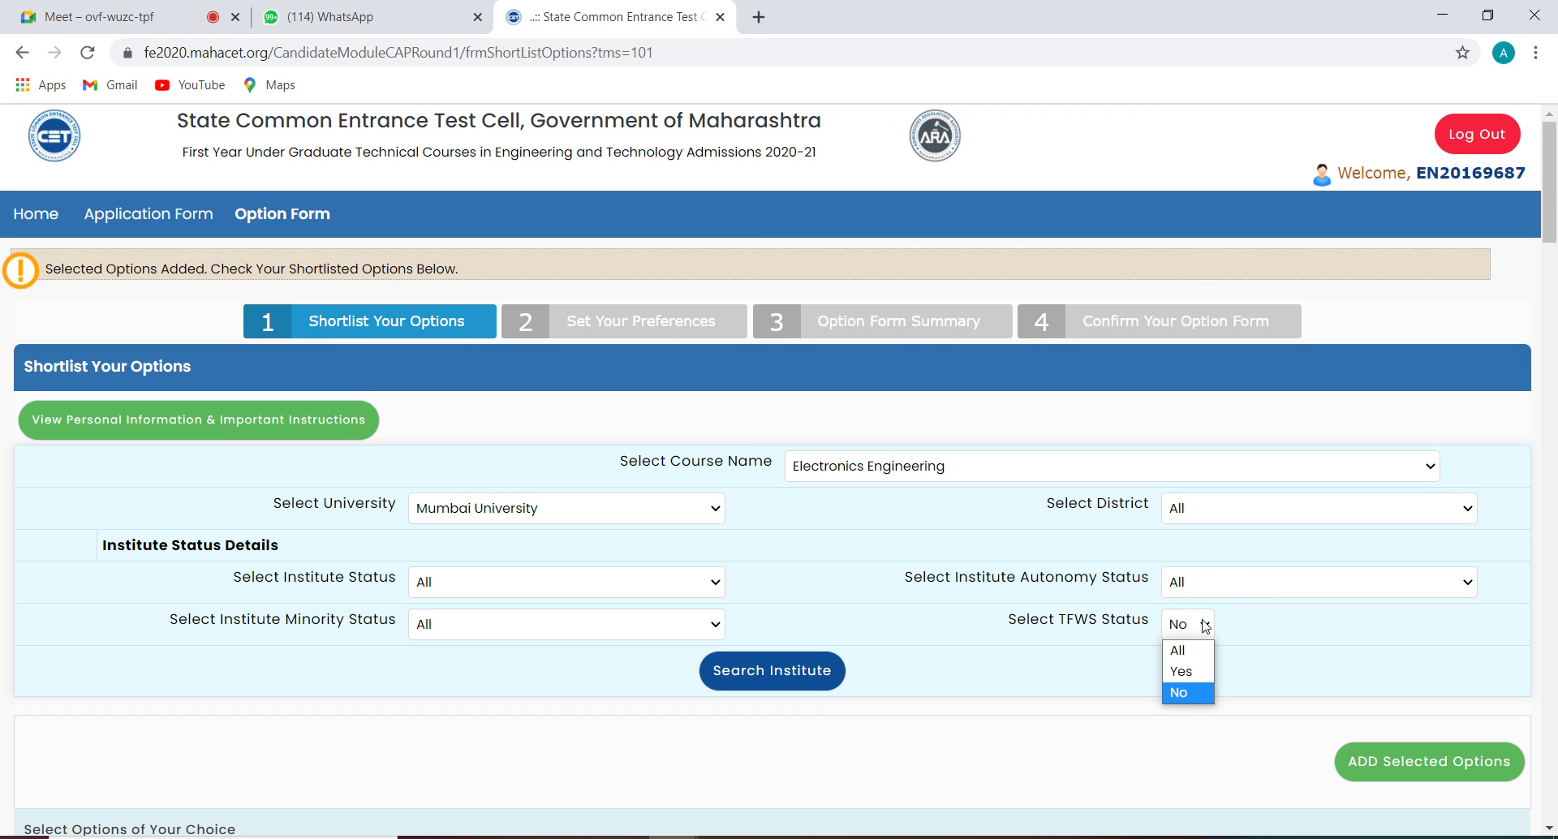
click(1181, 678)
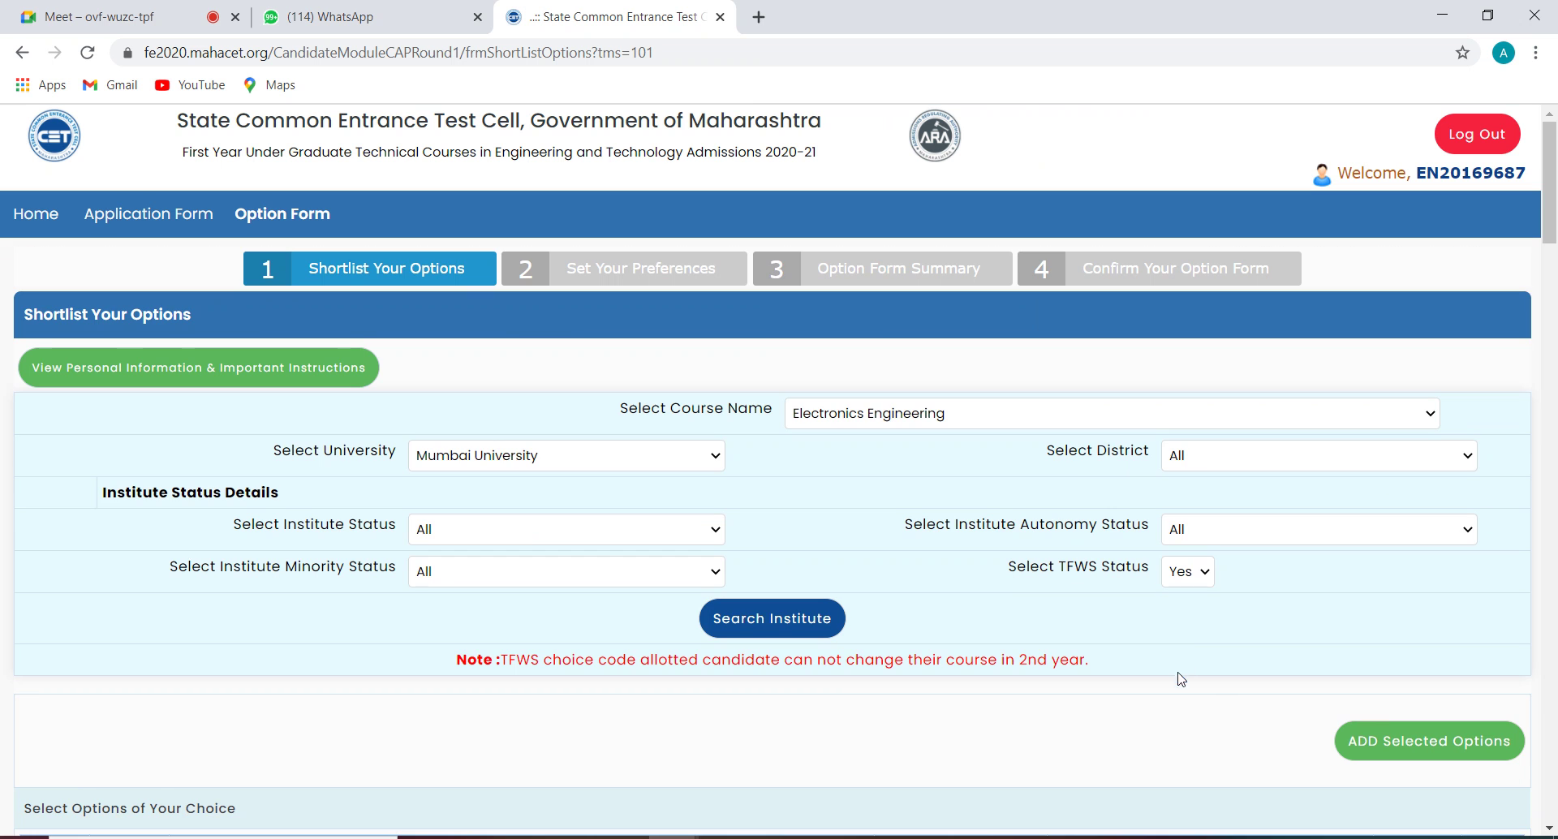
click(1198, 573)
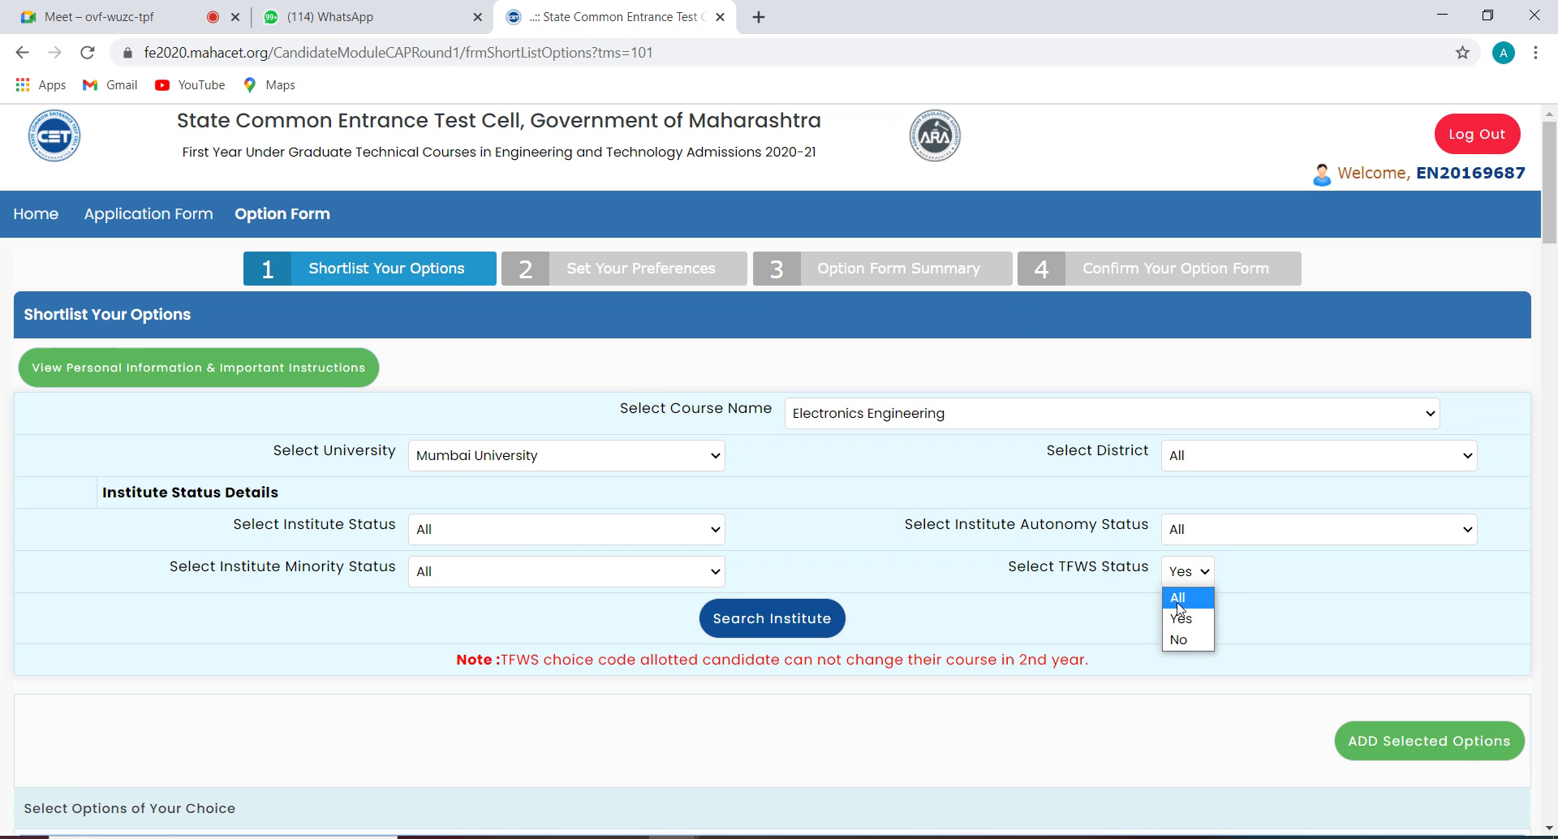
click(1178, 598)
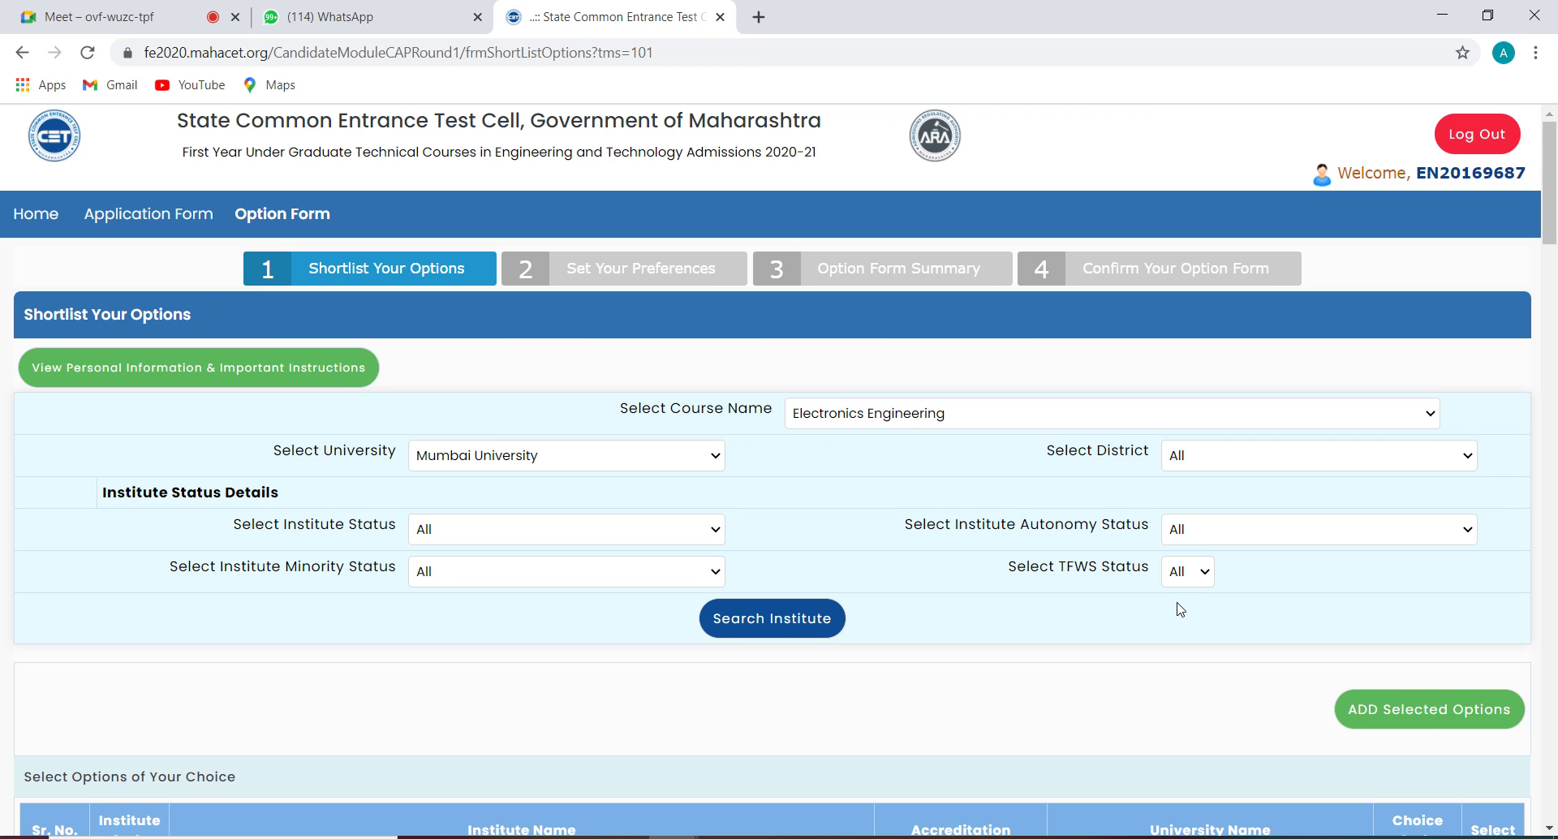
click(1421, 721)
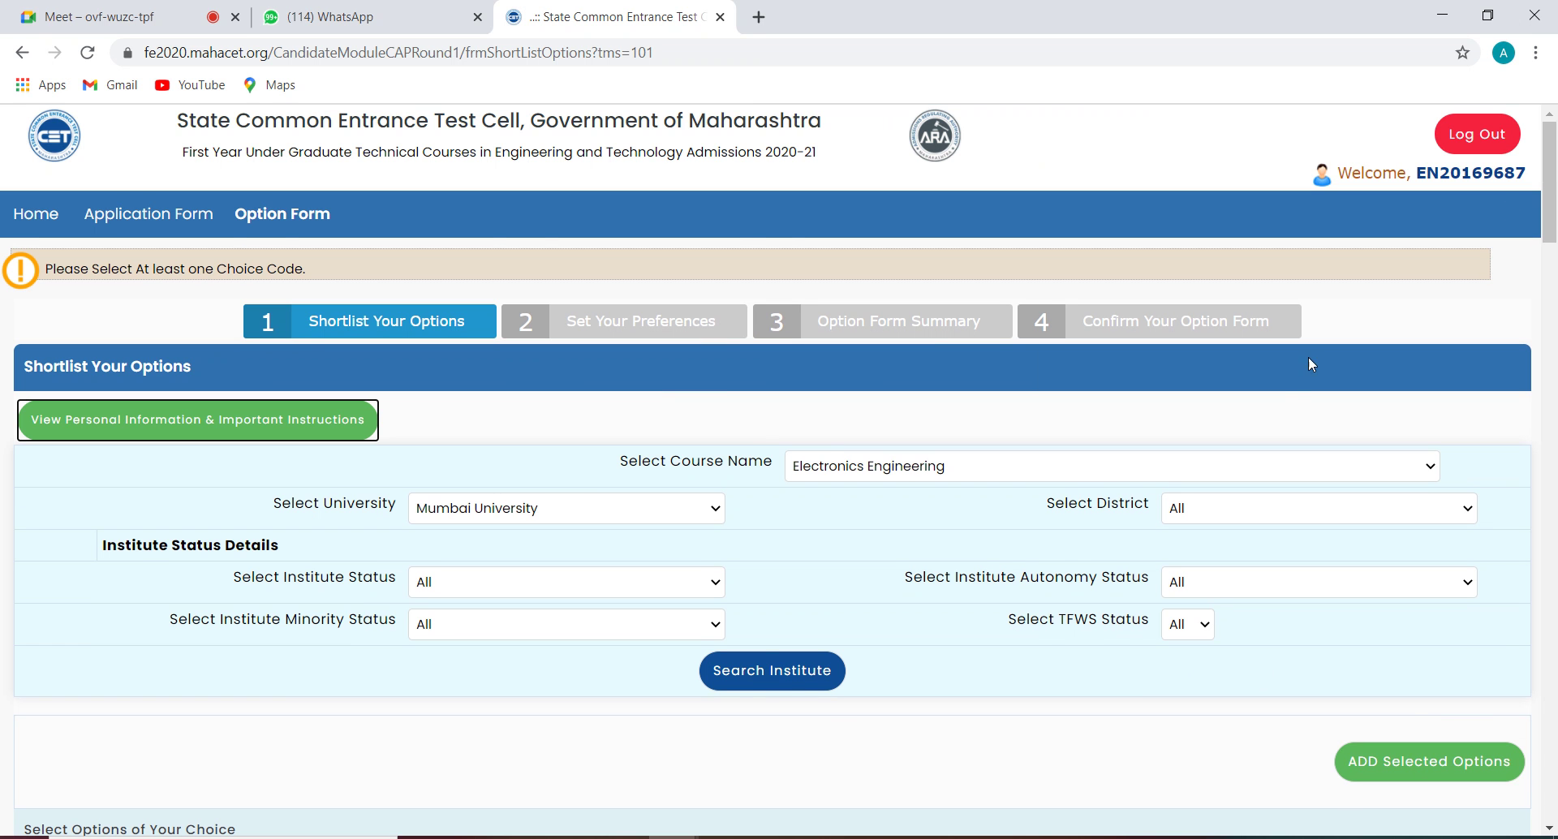
click(755, 680)
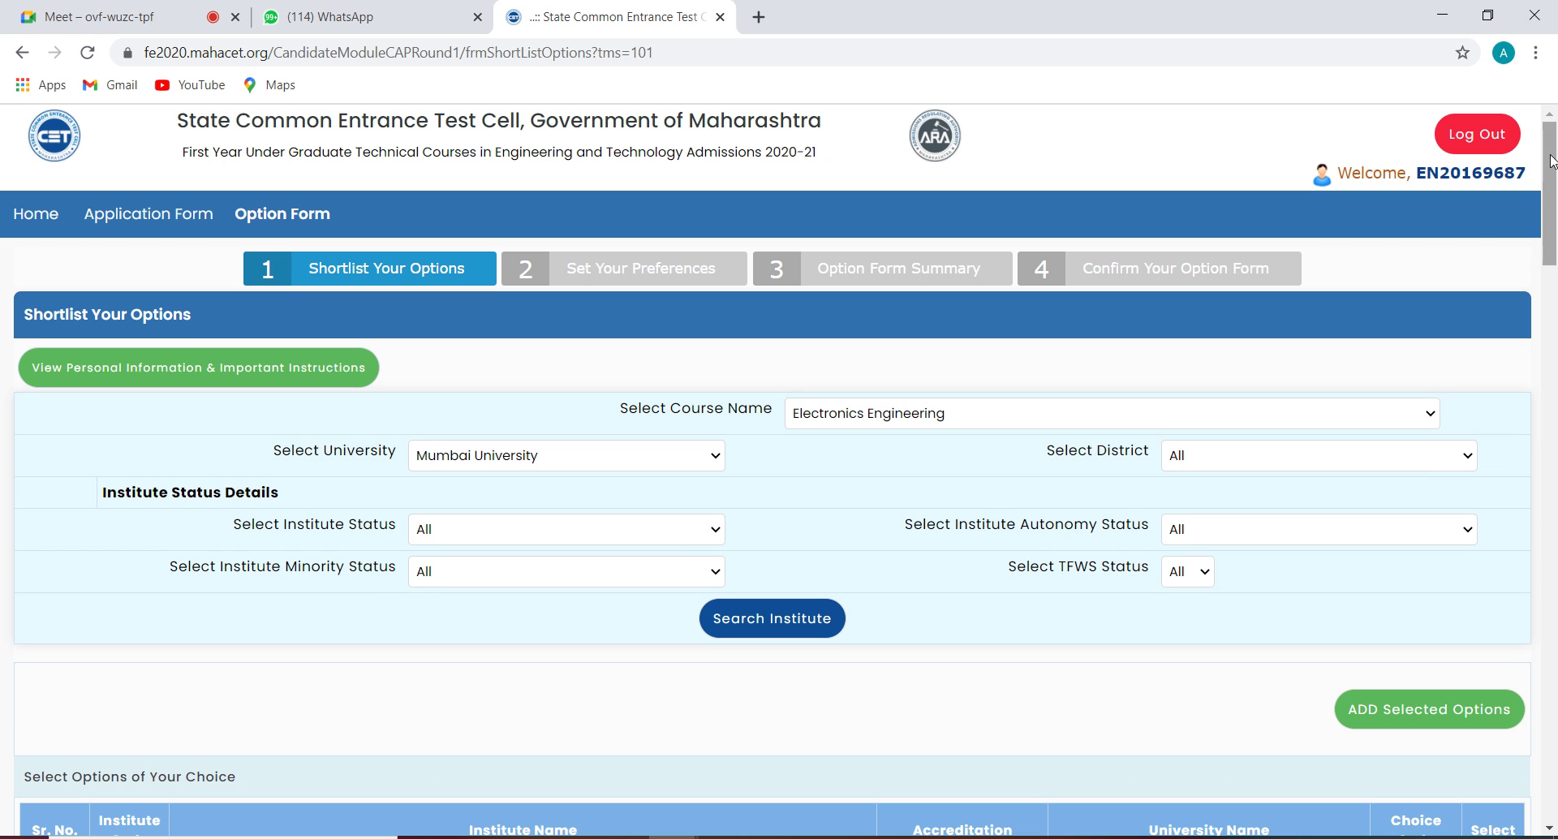
Step: Select both the TFWS and non-TFWS options for VJTI, Matunga, and Thakur College of Engineering and Technology, Kandivali
drag(1551, 159, 1554, 250)
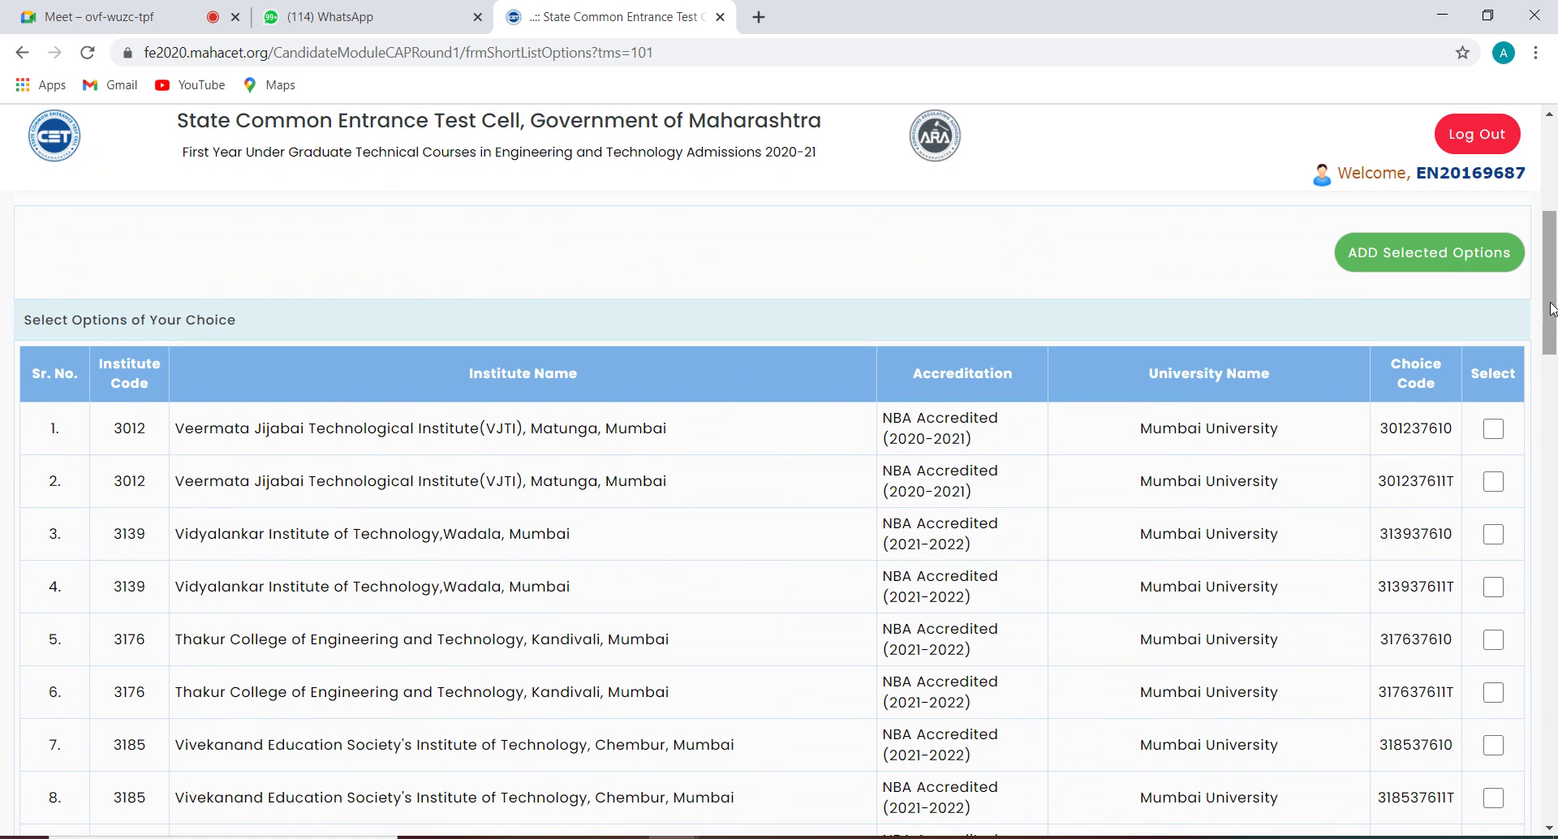
click(1494, 430)
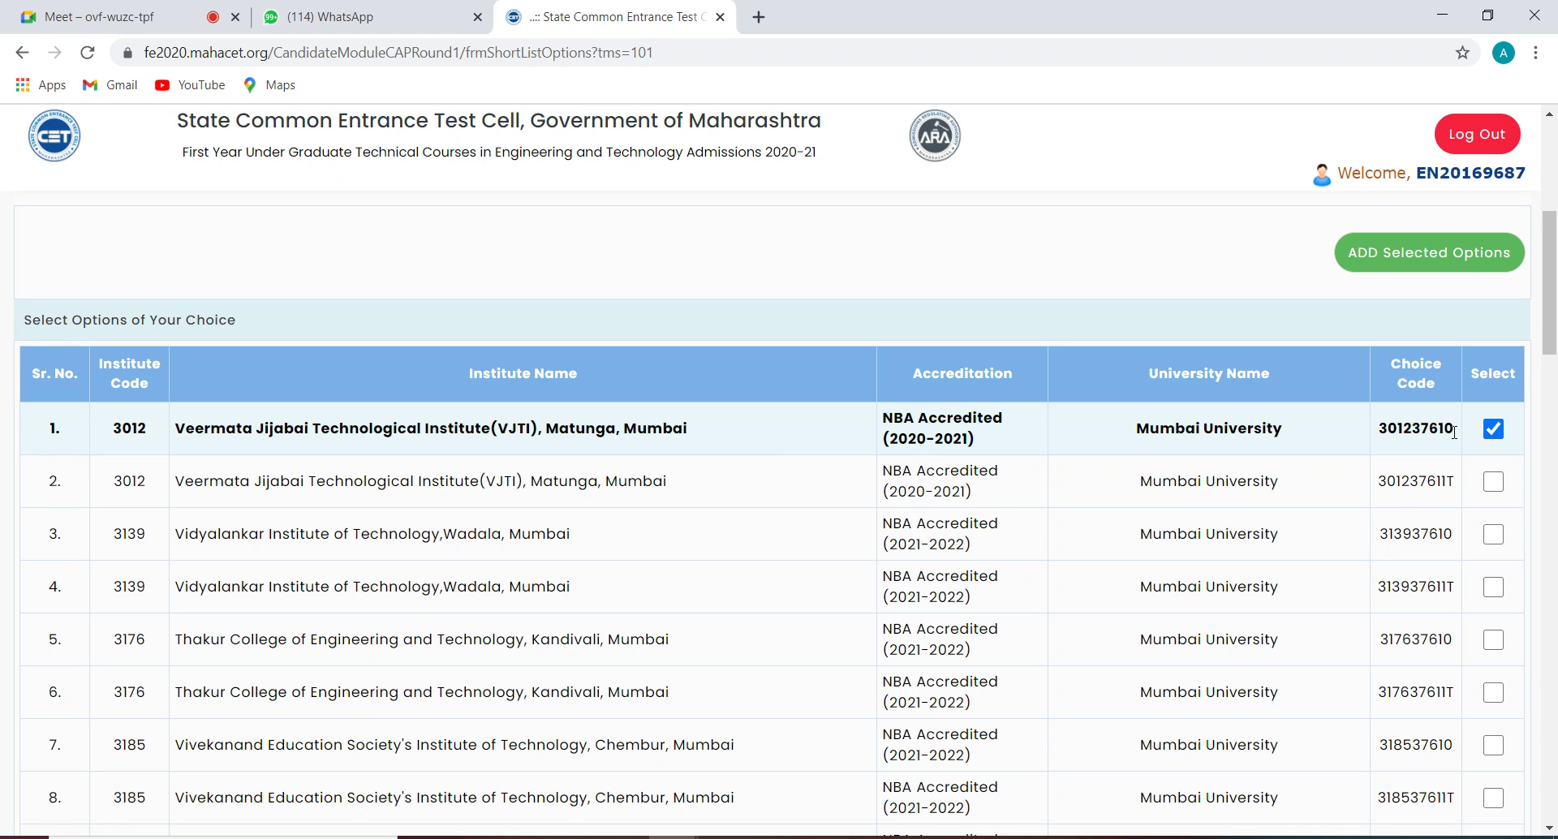
click(1500, 481)
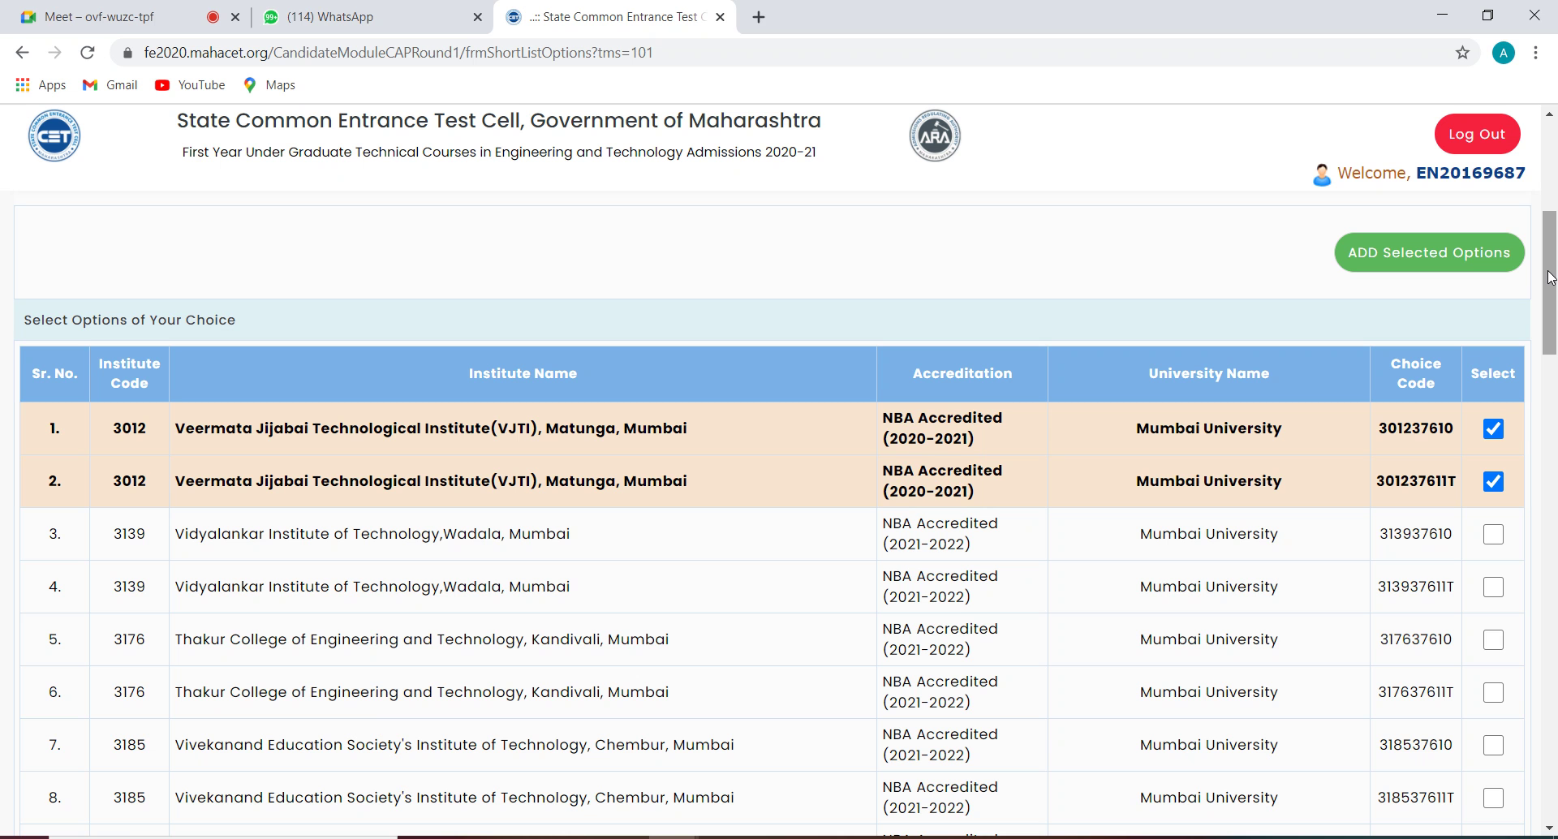
scroll(1549, 277, down, 3)
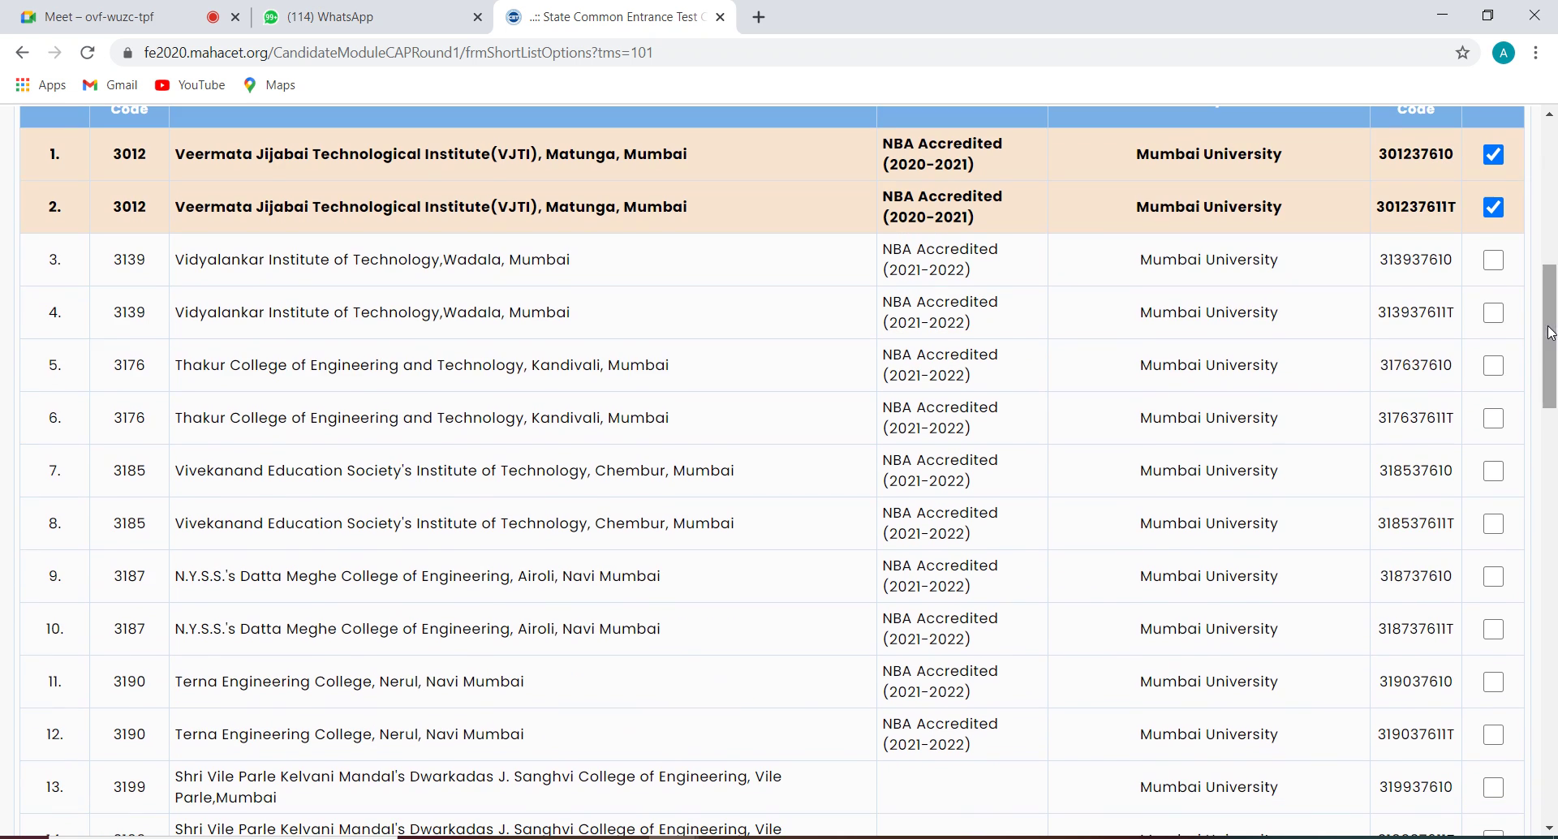
click(1493, 365)
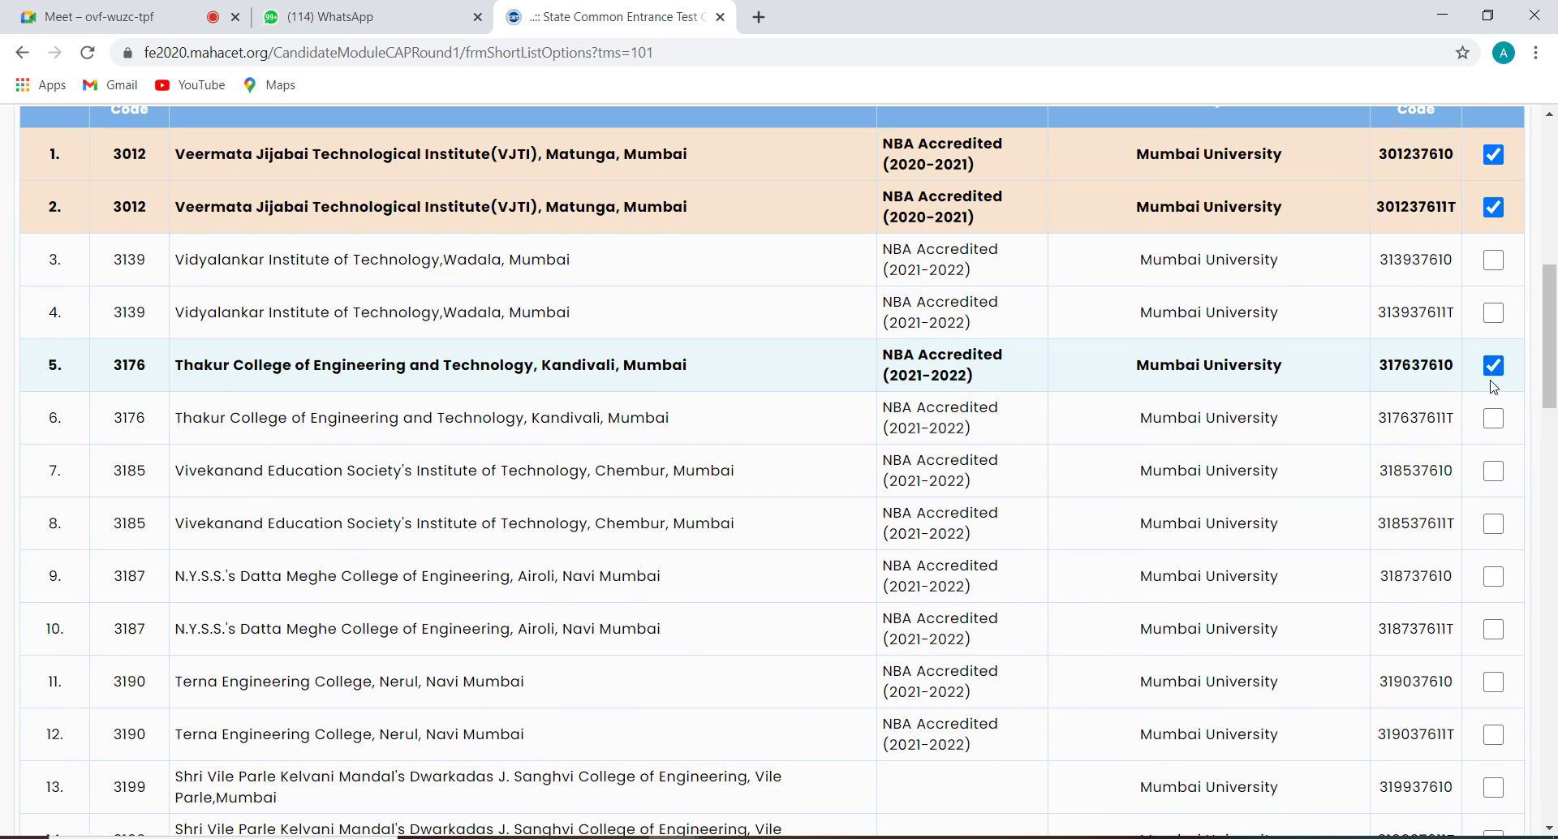
click(1493, 417)
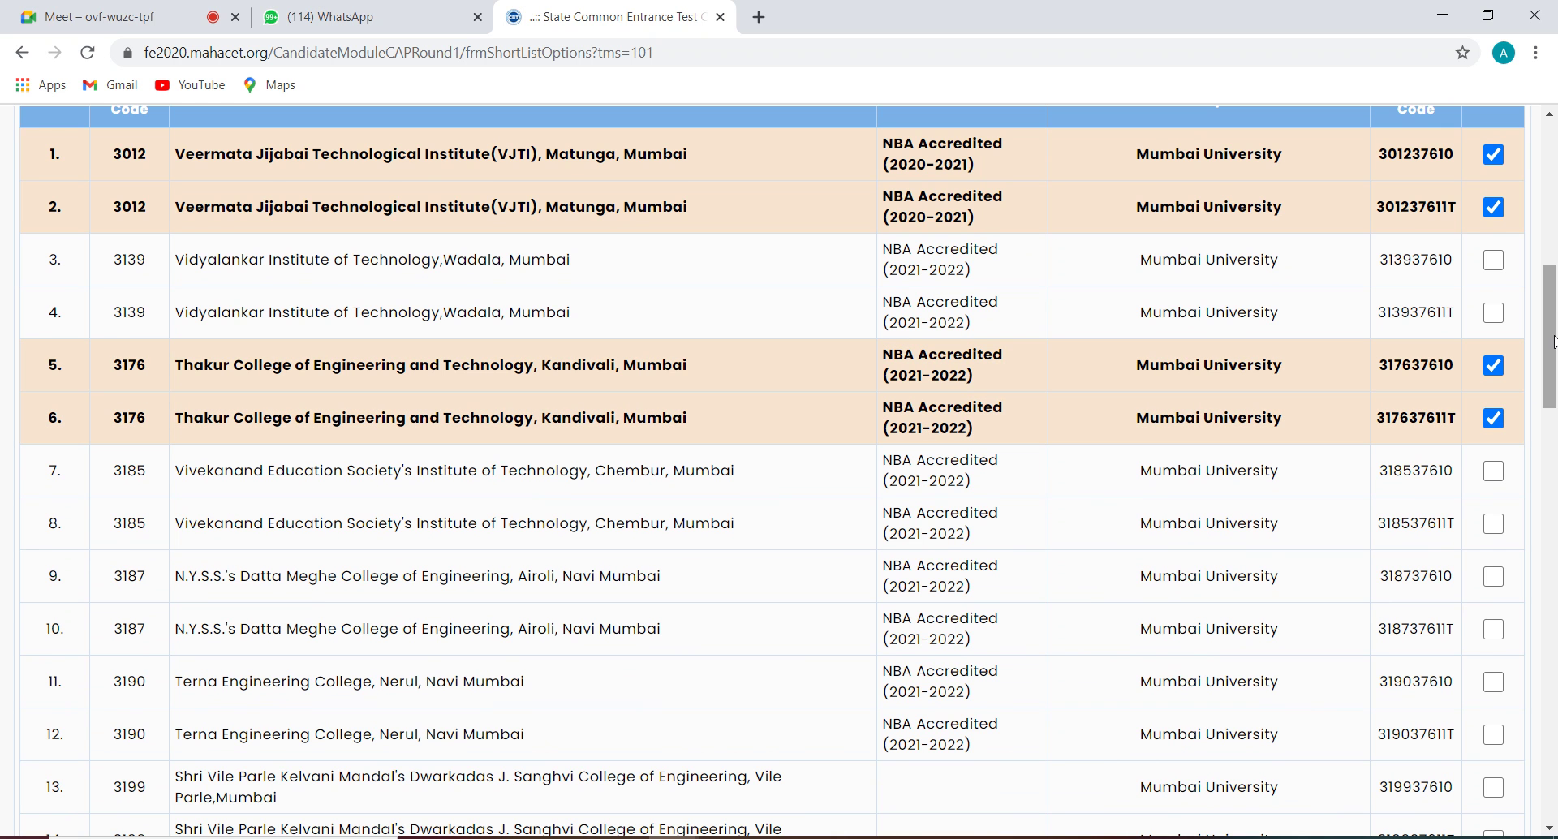
Step: Select both the TFWS and non-TFWS options for Dwarkadas J. Sanghvi College, Atharva College in Malad and Sardar Patel Institute in Andheri
drag(1552, 341, 1553, 399)
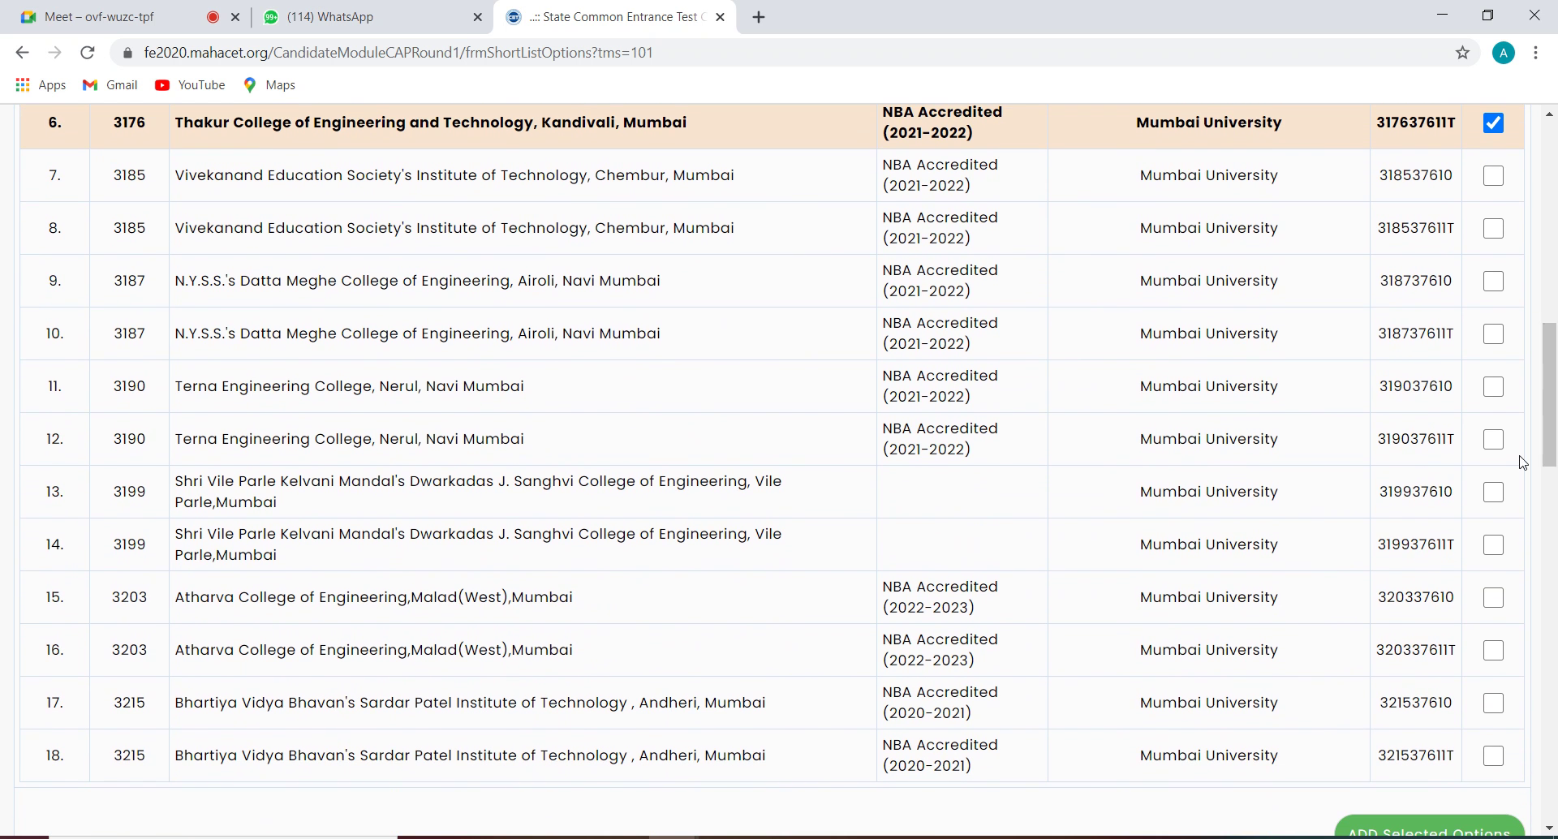
click(1494, 492)
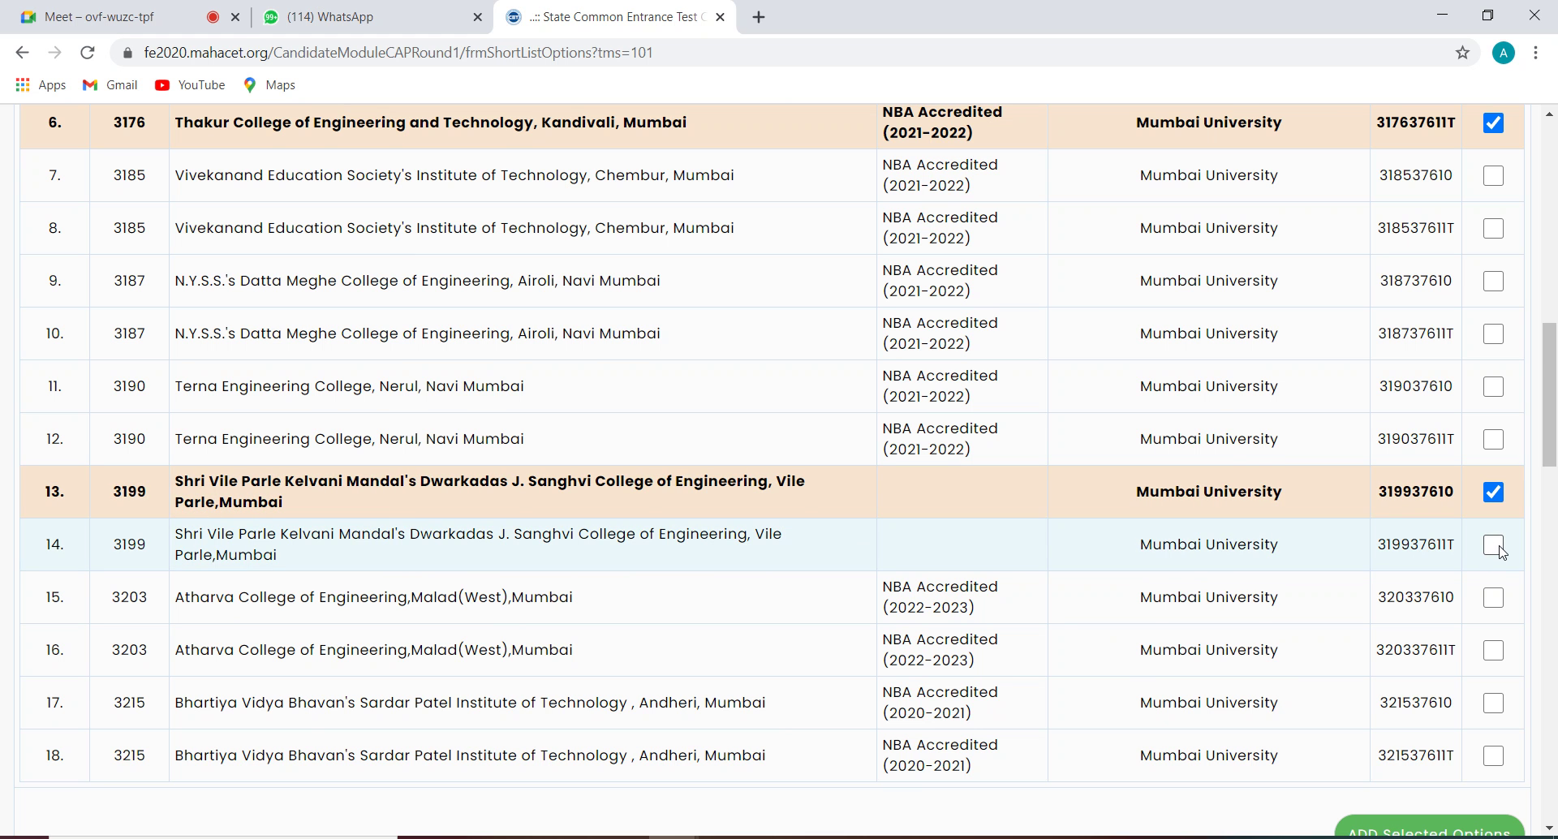
click(1494, 545)
drag(1554, 415, 1555, 452)
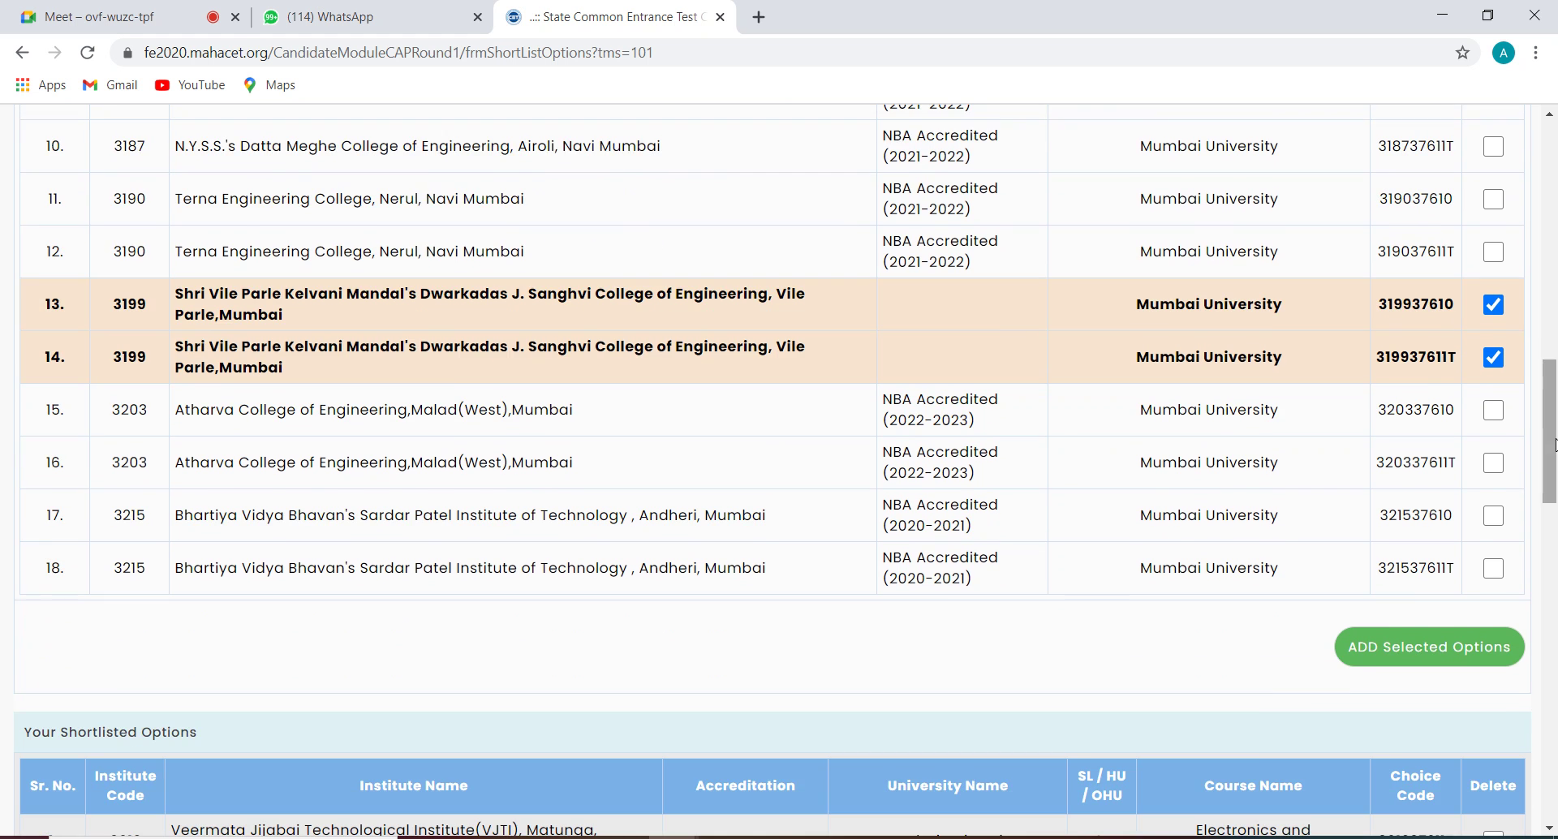
click(1493, 414)
click(1495, 463)
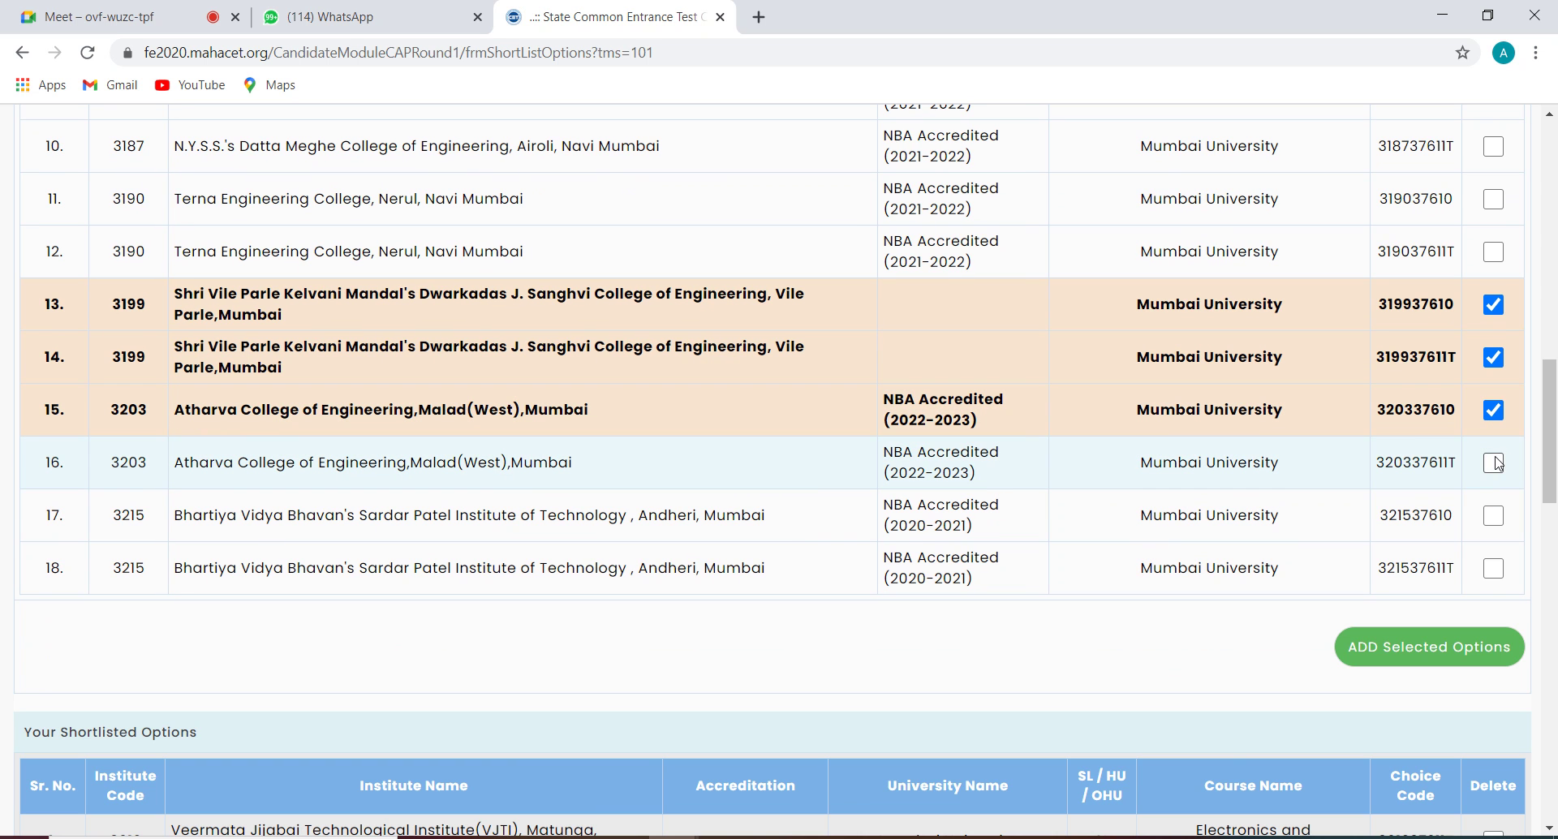
click(1493, 519)
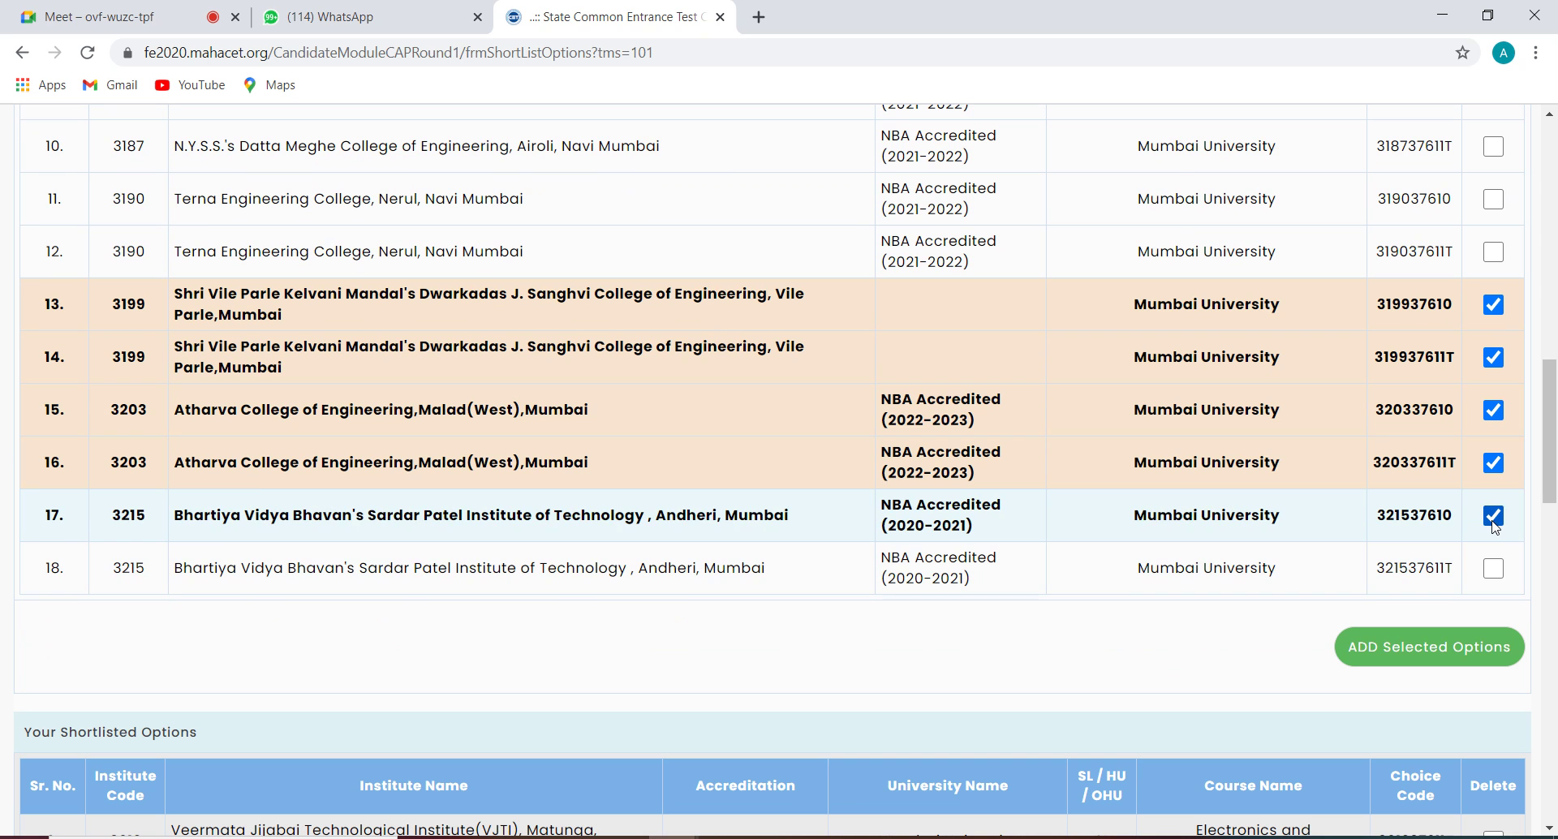
click(1495, 570)
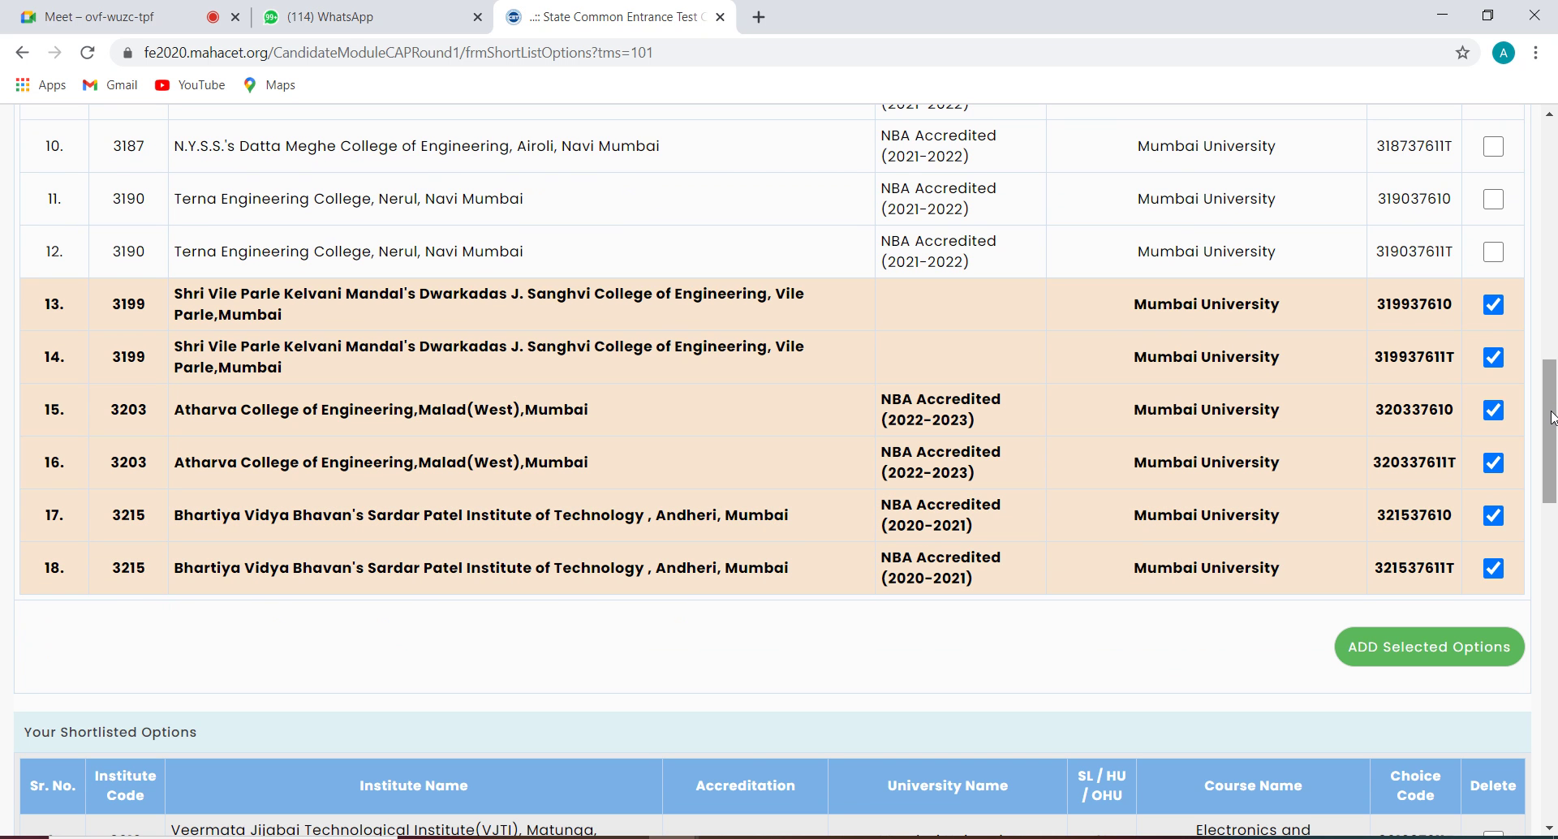
mouse_move(1551, 418)
mouse_down()
mouse_move(1553, 280)
mouse_move(1528, 430)
mouse_up()
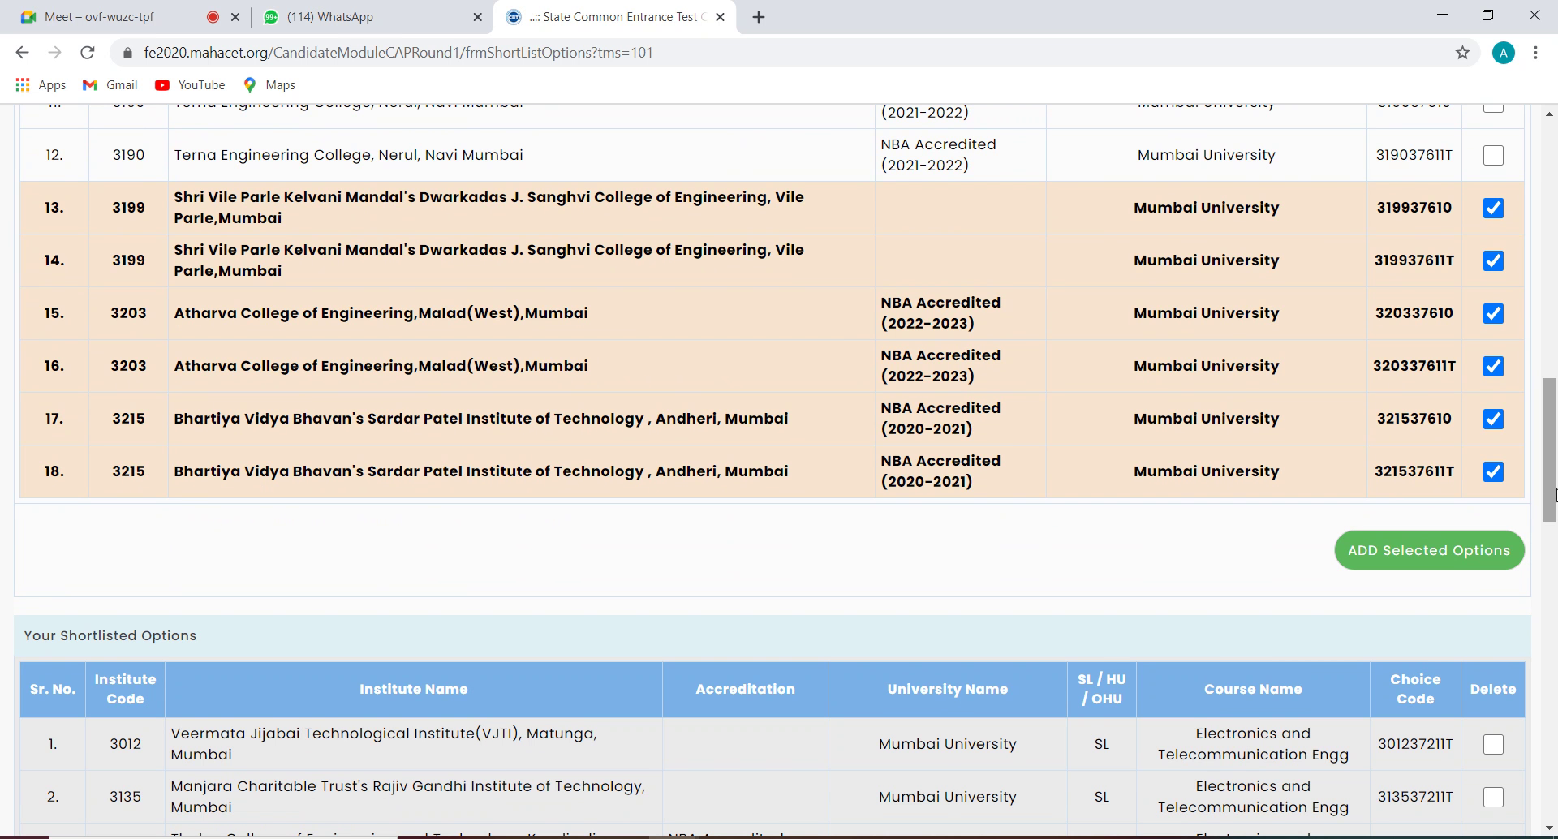
drag(1553, 491, 1555, 363)
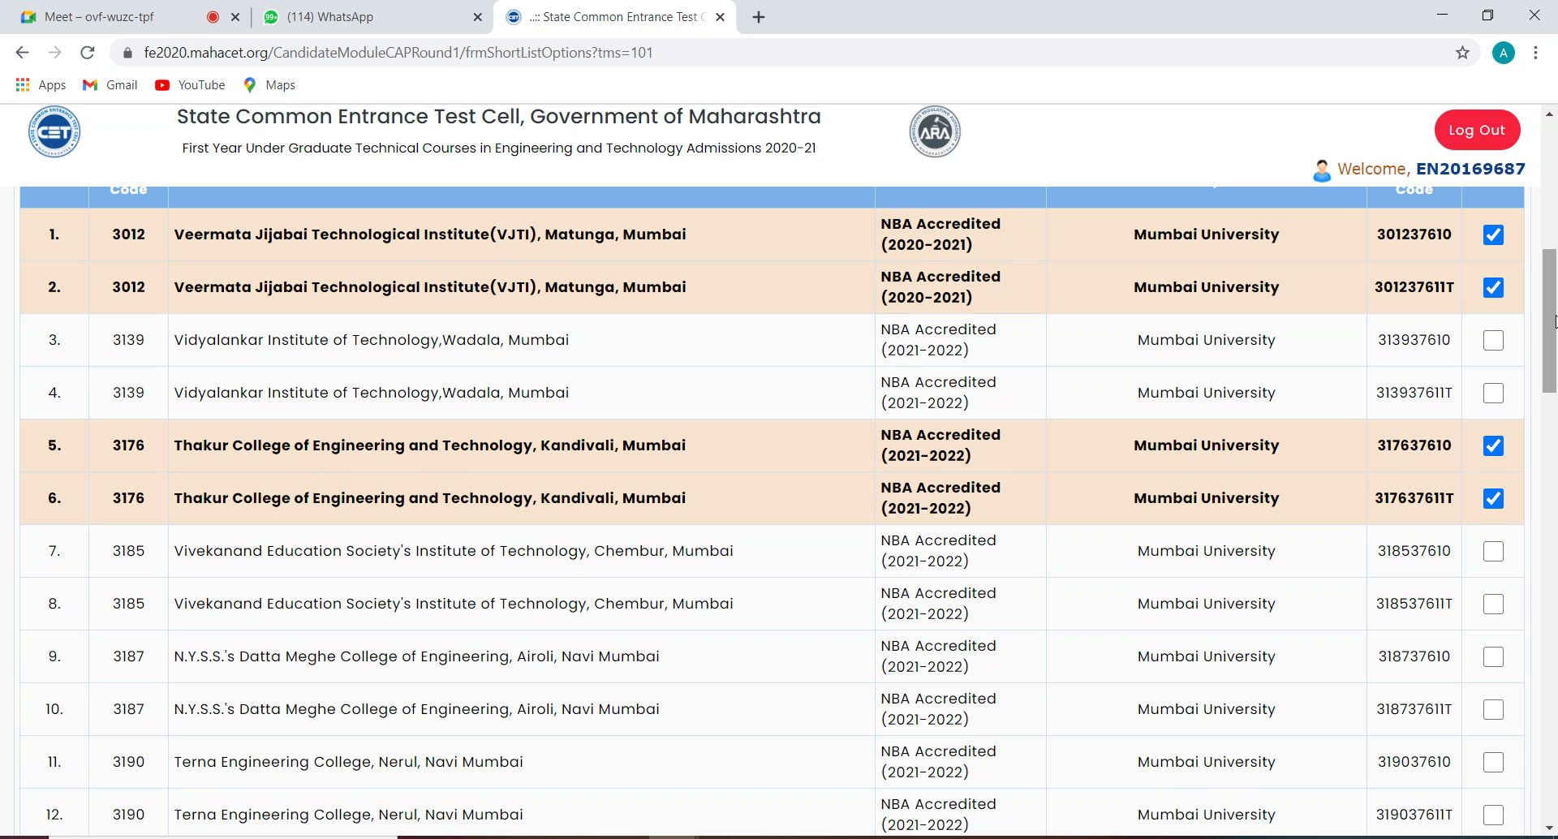
drag(1555, 322, 1550, 410)
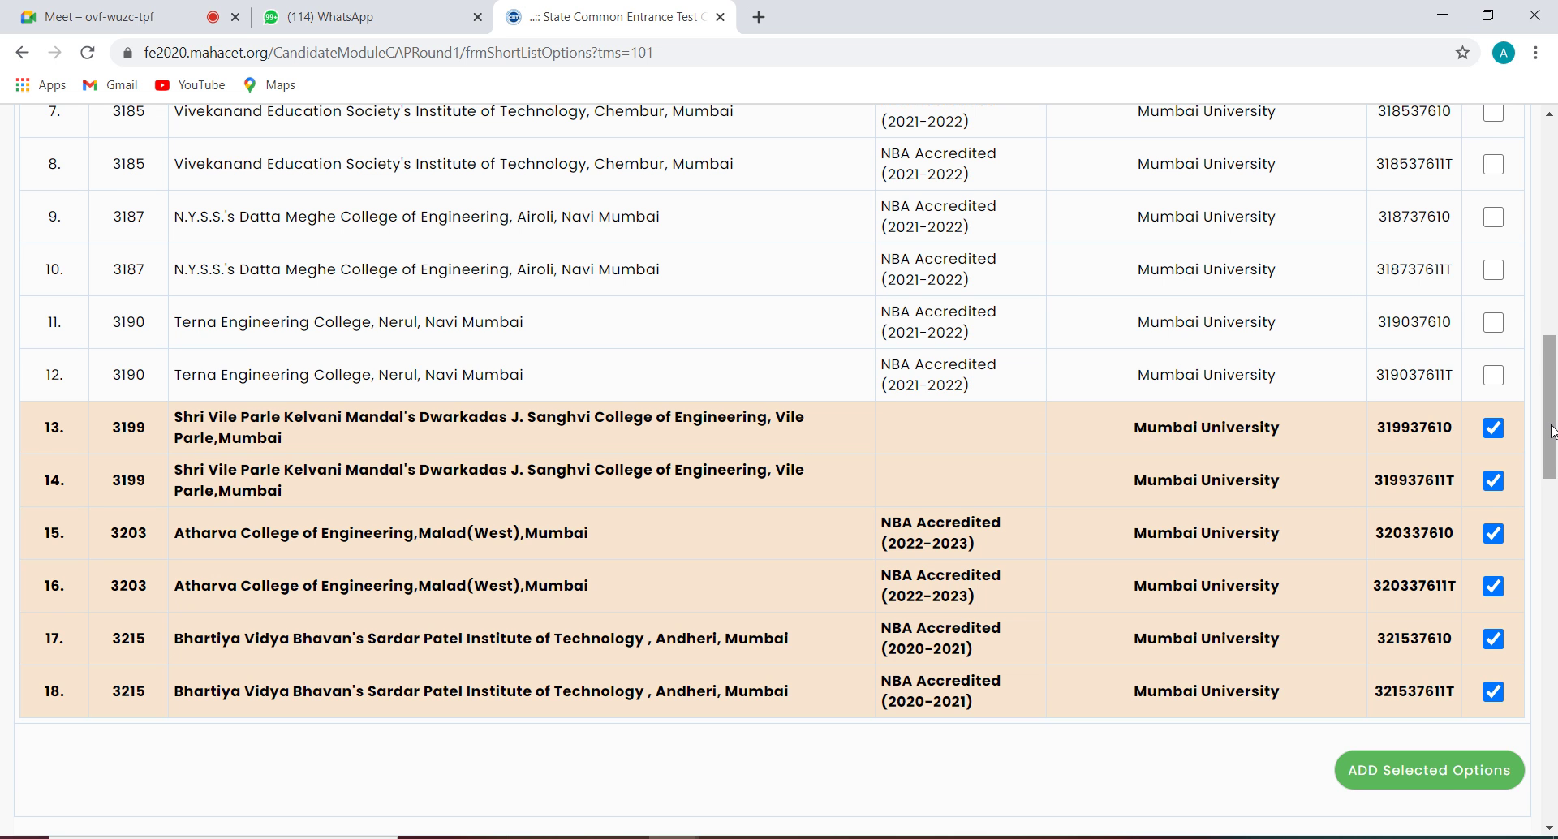
Step: Add the selected Electronics Engineering options to the shortlist
drag(1552, 430, 1552, 439)
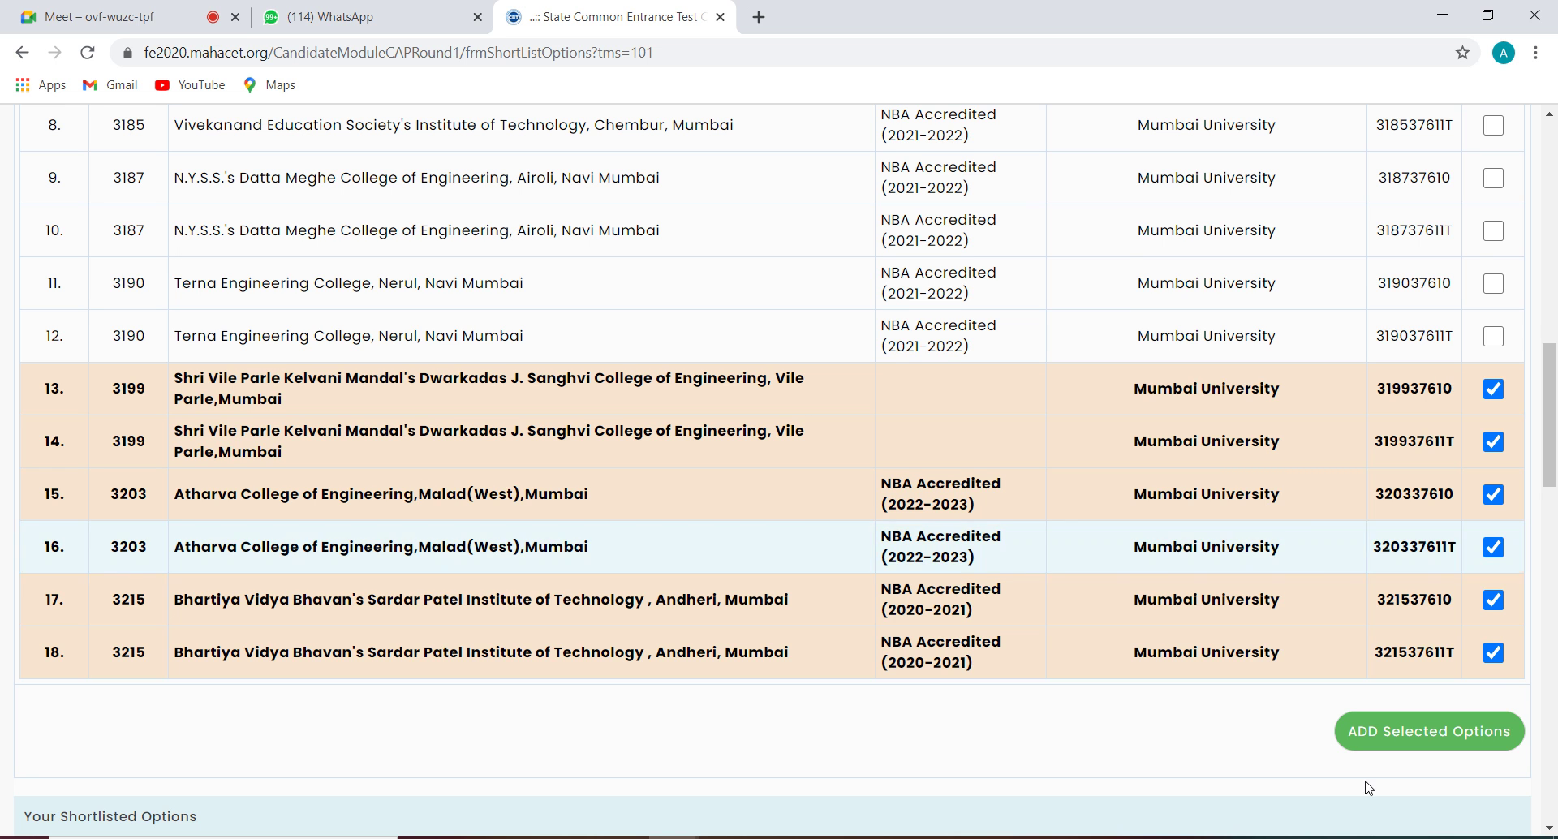
click(1439, 734)
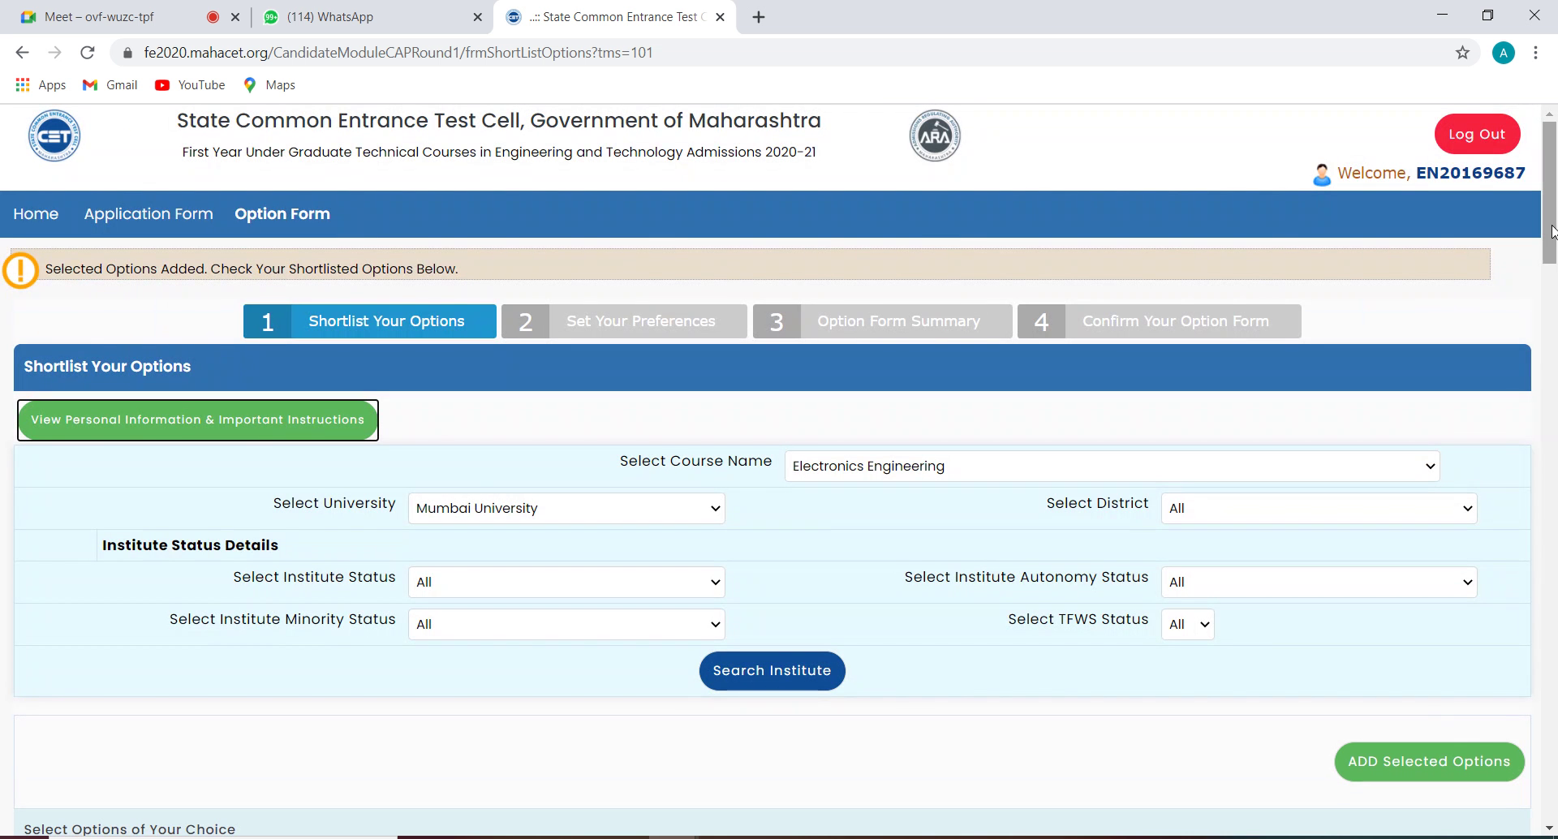
Step: Search the Mumbai University institutes for the course Electronics and Communication Engineering
drag(1550, 212, 1479, 208)
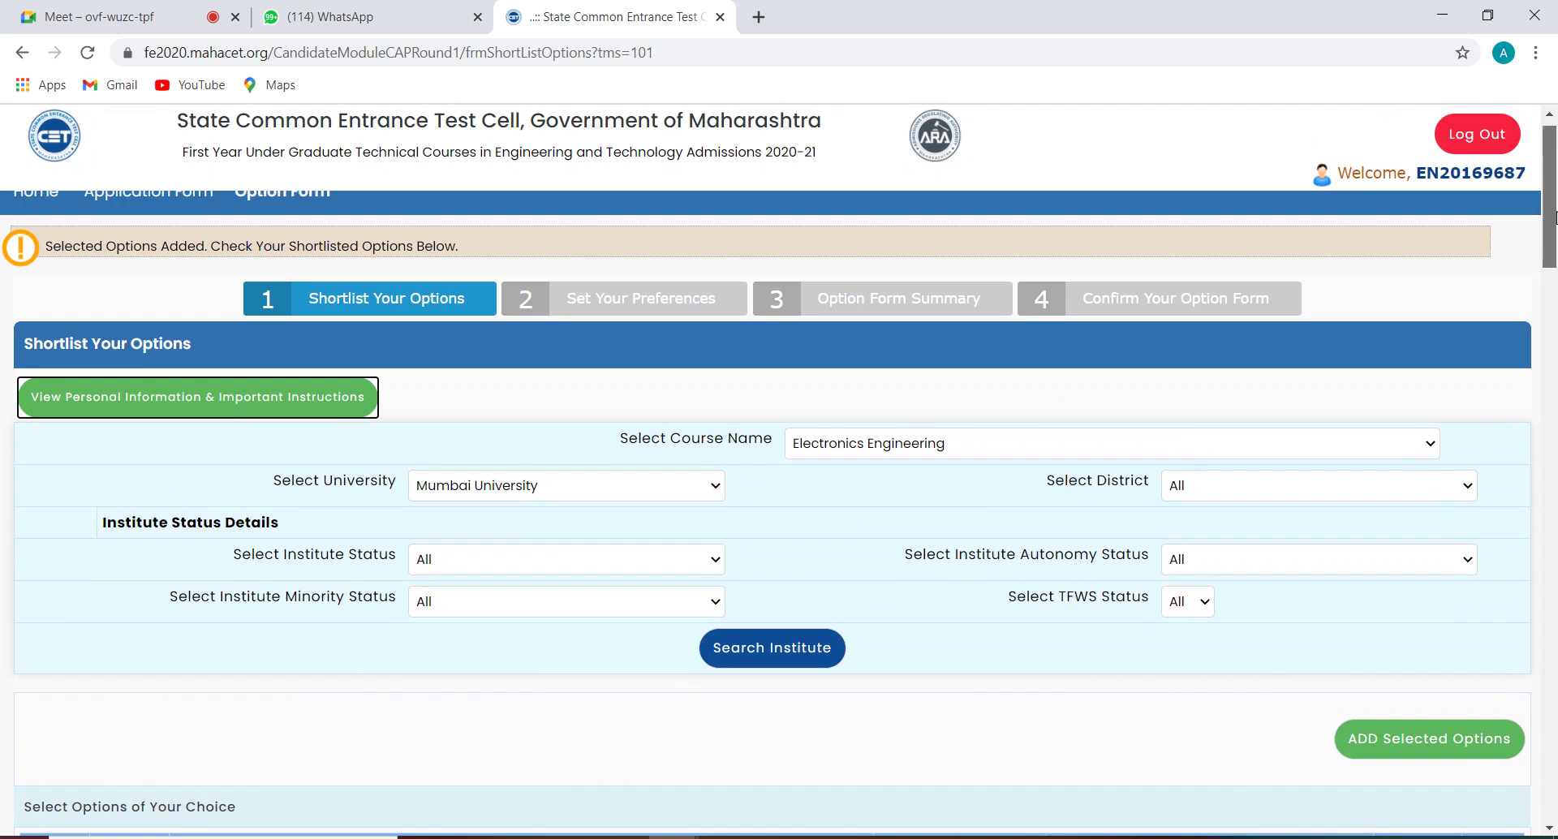
click(1435, 446)
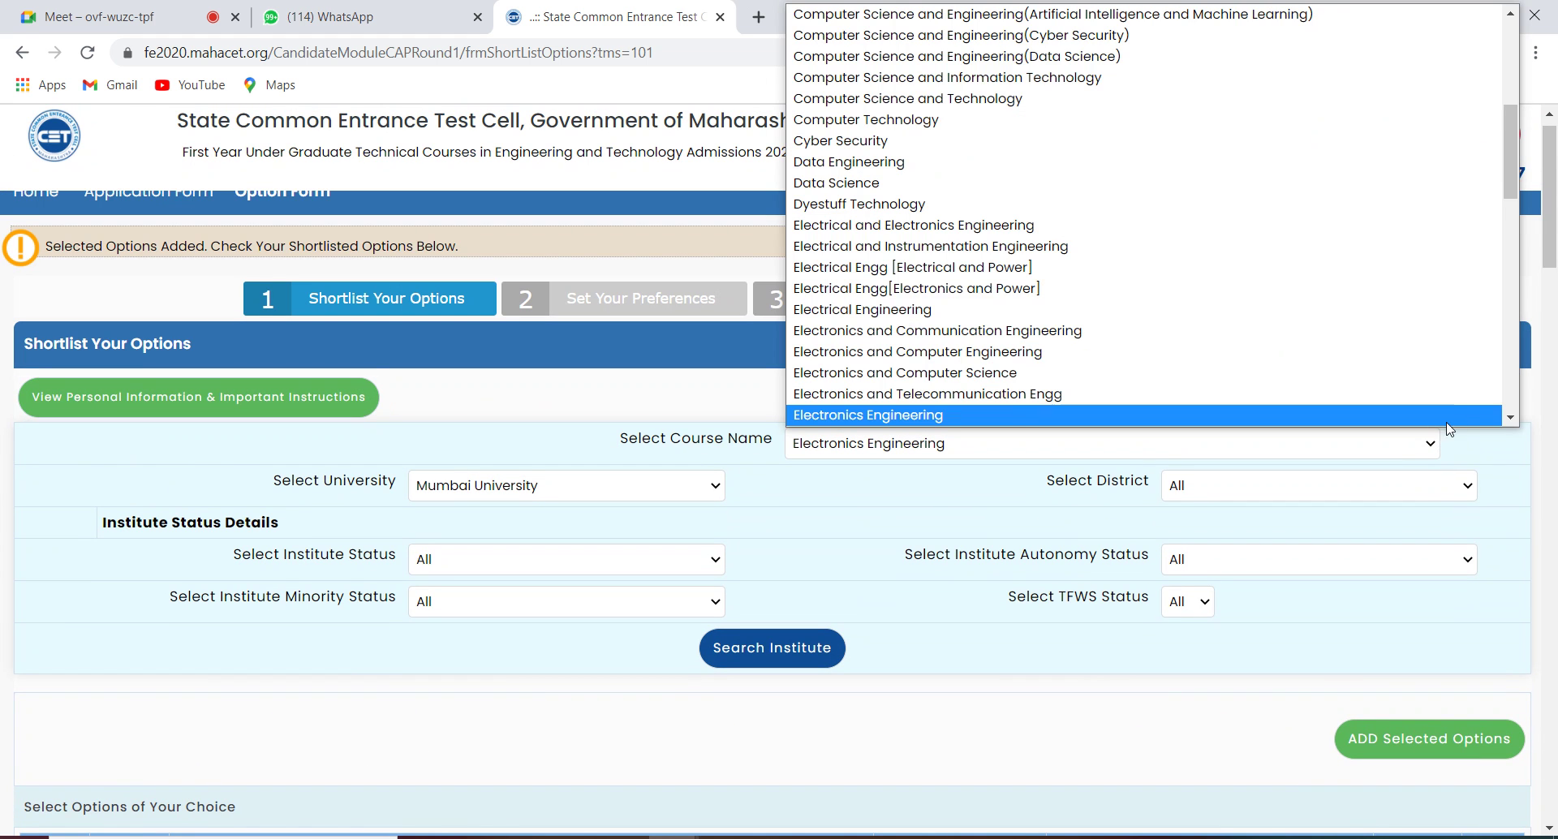
scroll(1463, 407, down, 1)
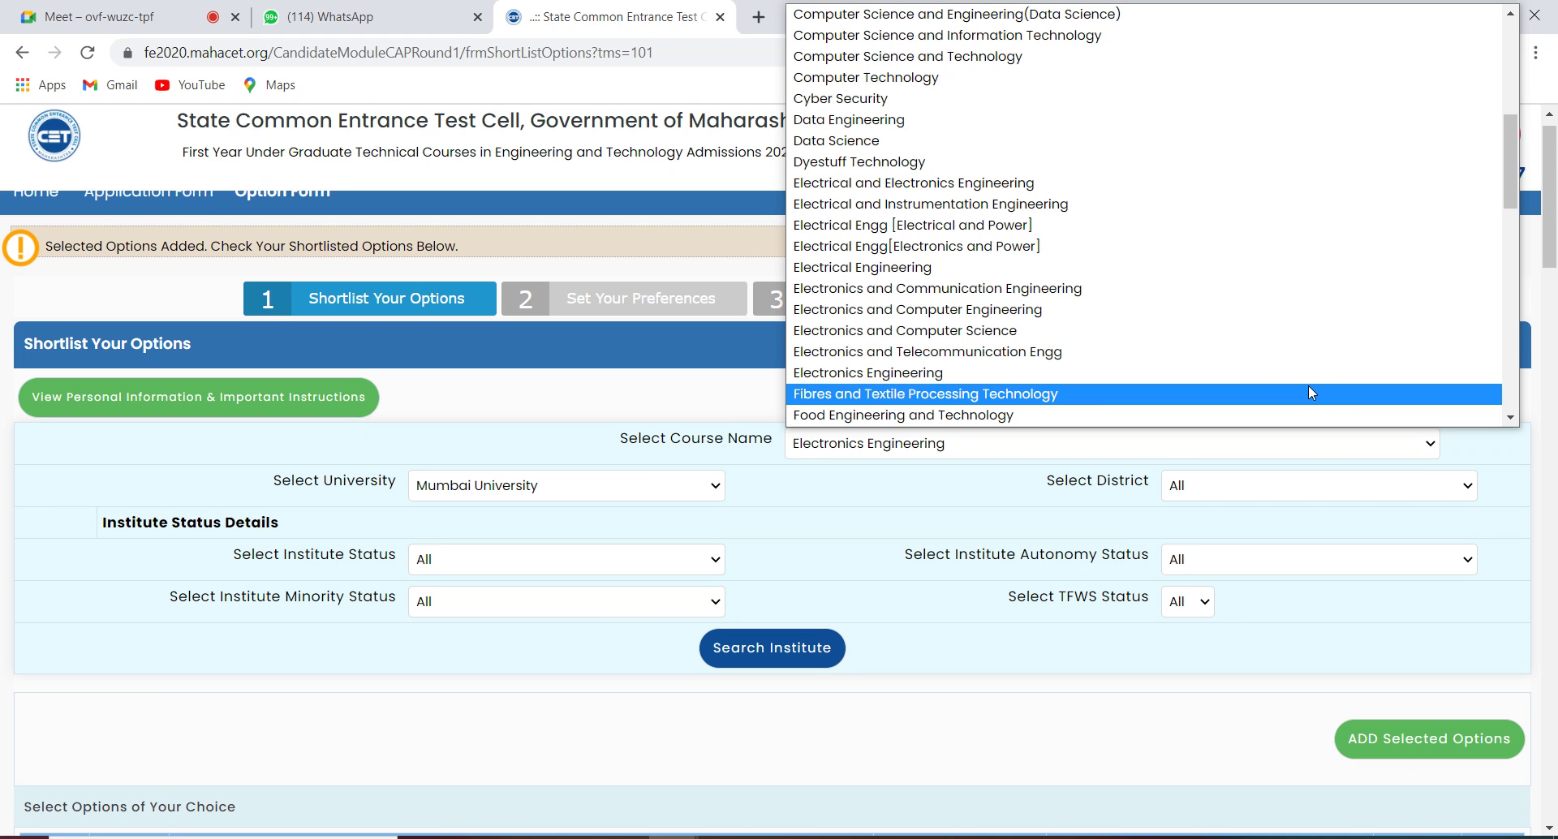
click(1037, 290)
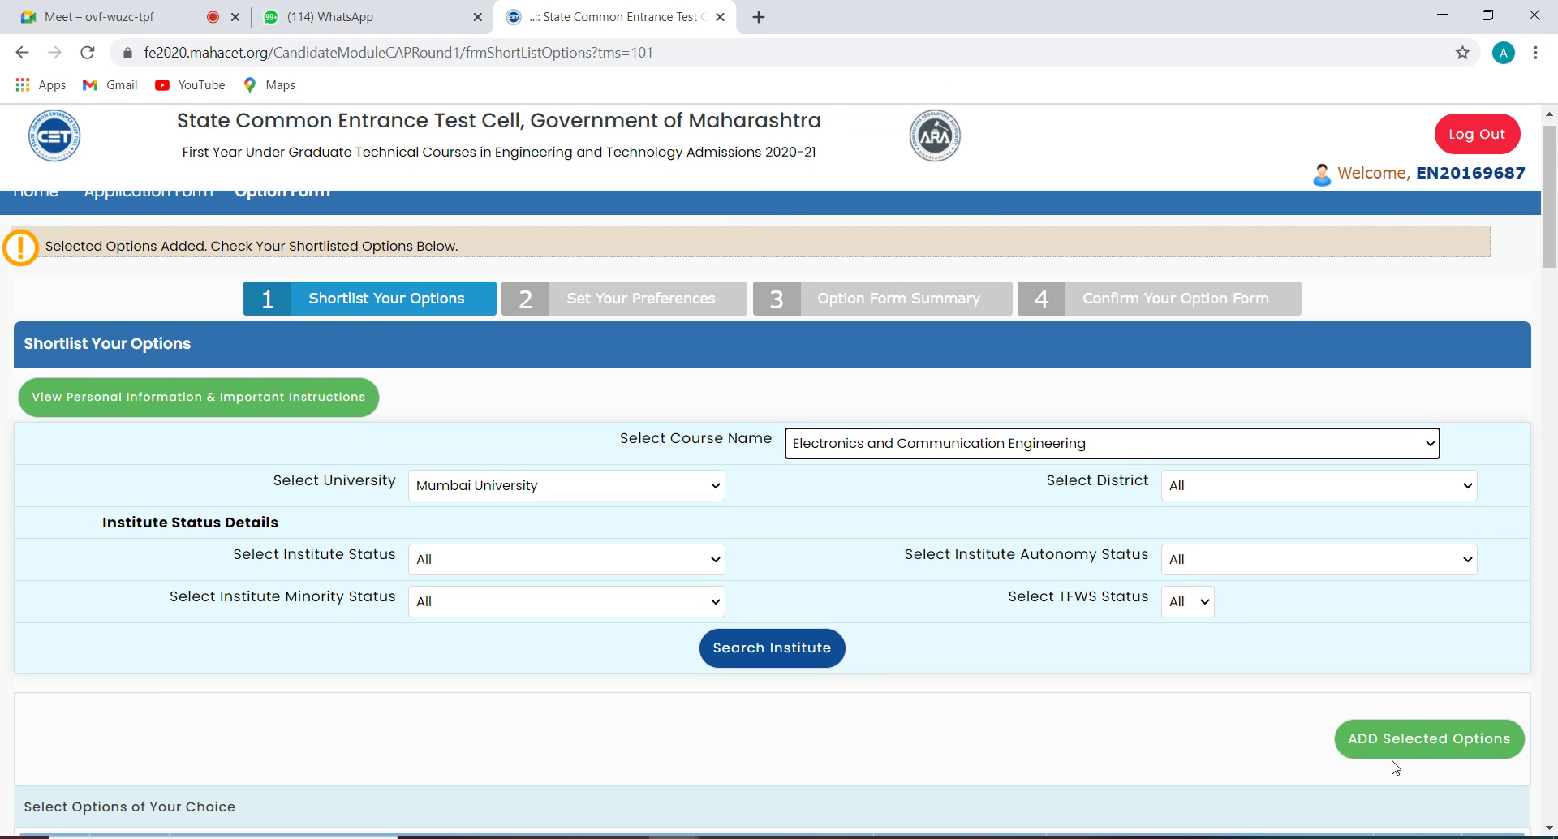
click(757, 647)
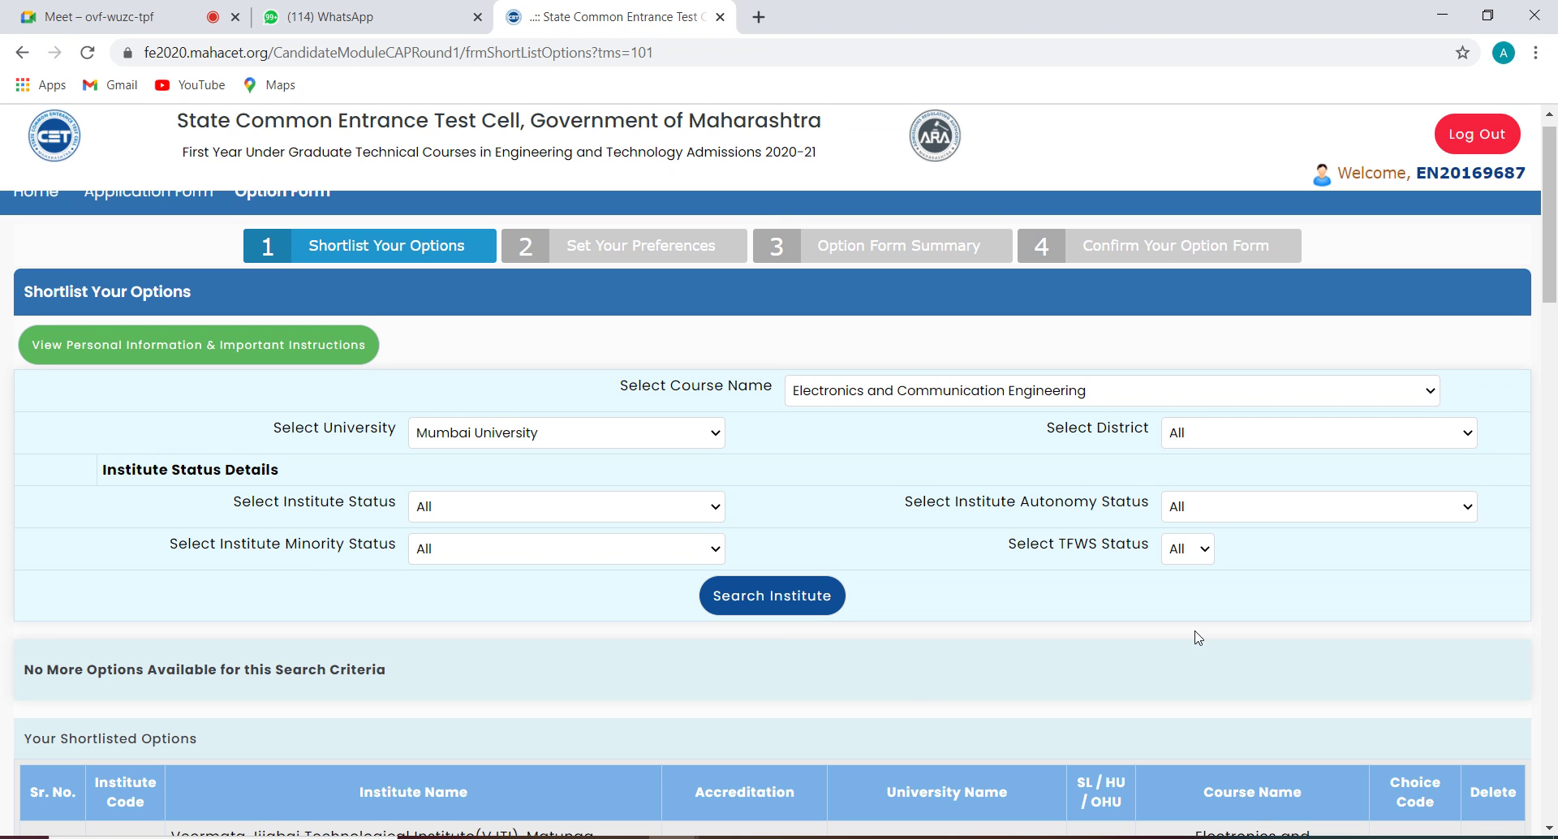
scroll(1550, 268, down, 1)
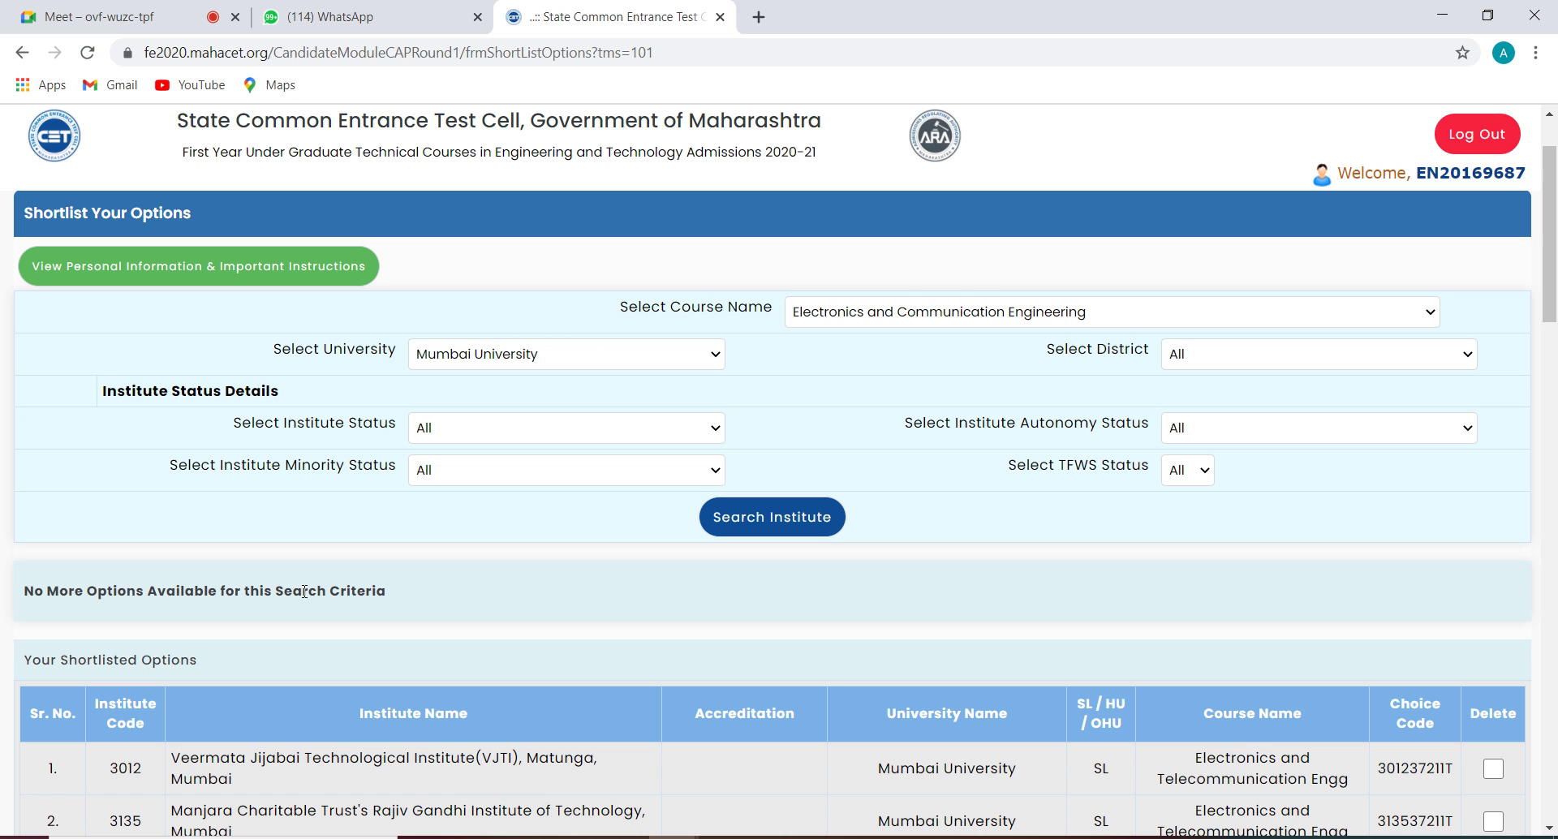
Step: Change the course name filter to Electrical Engineering and search the institutes offering it
click(1432, 319)
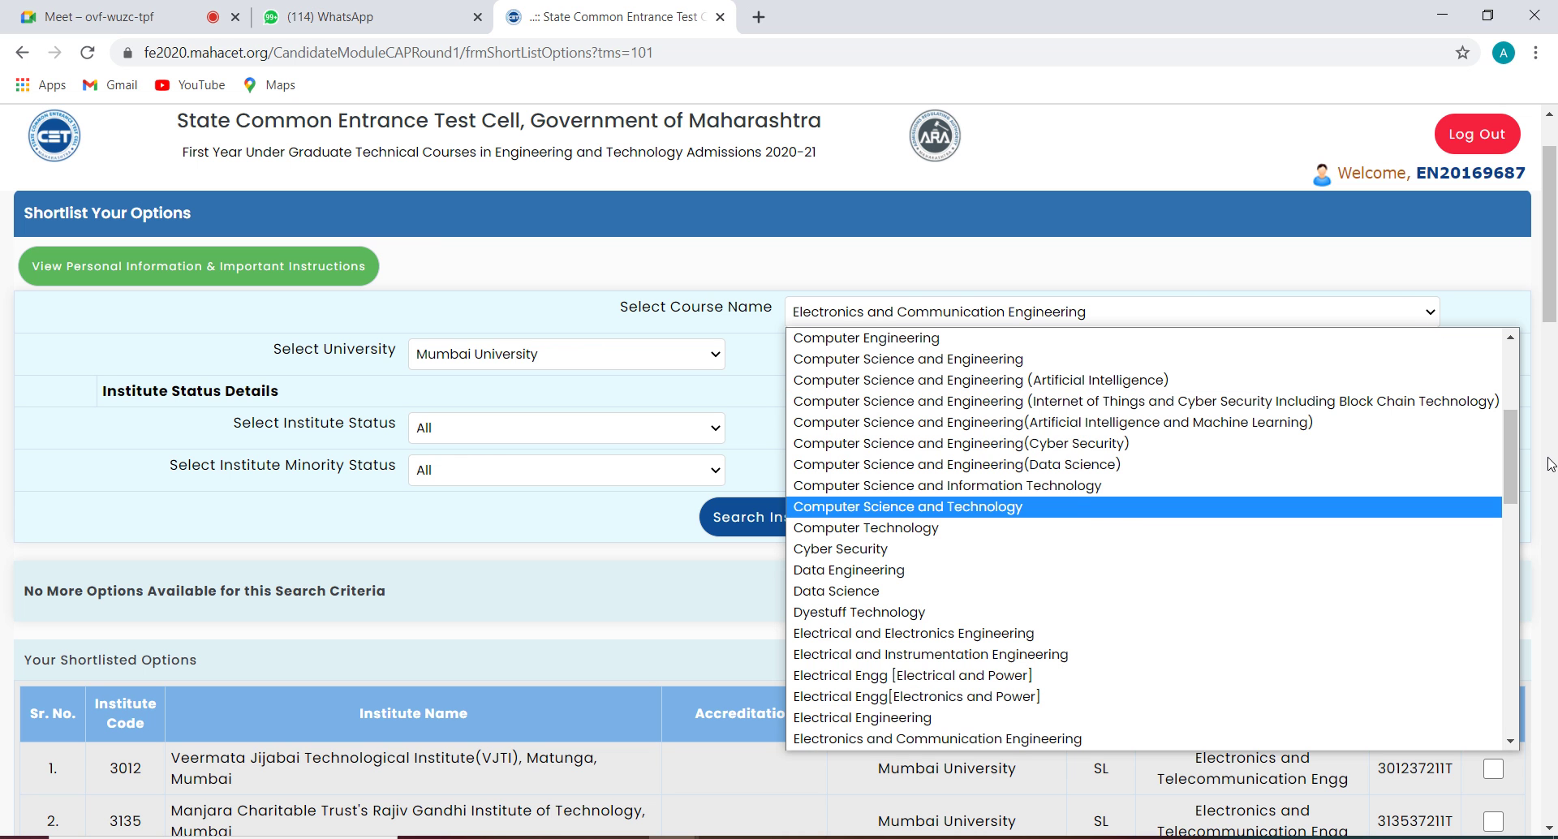
drag(1511, 479, 1516, 496)
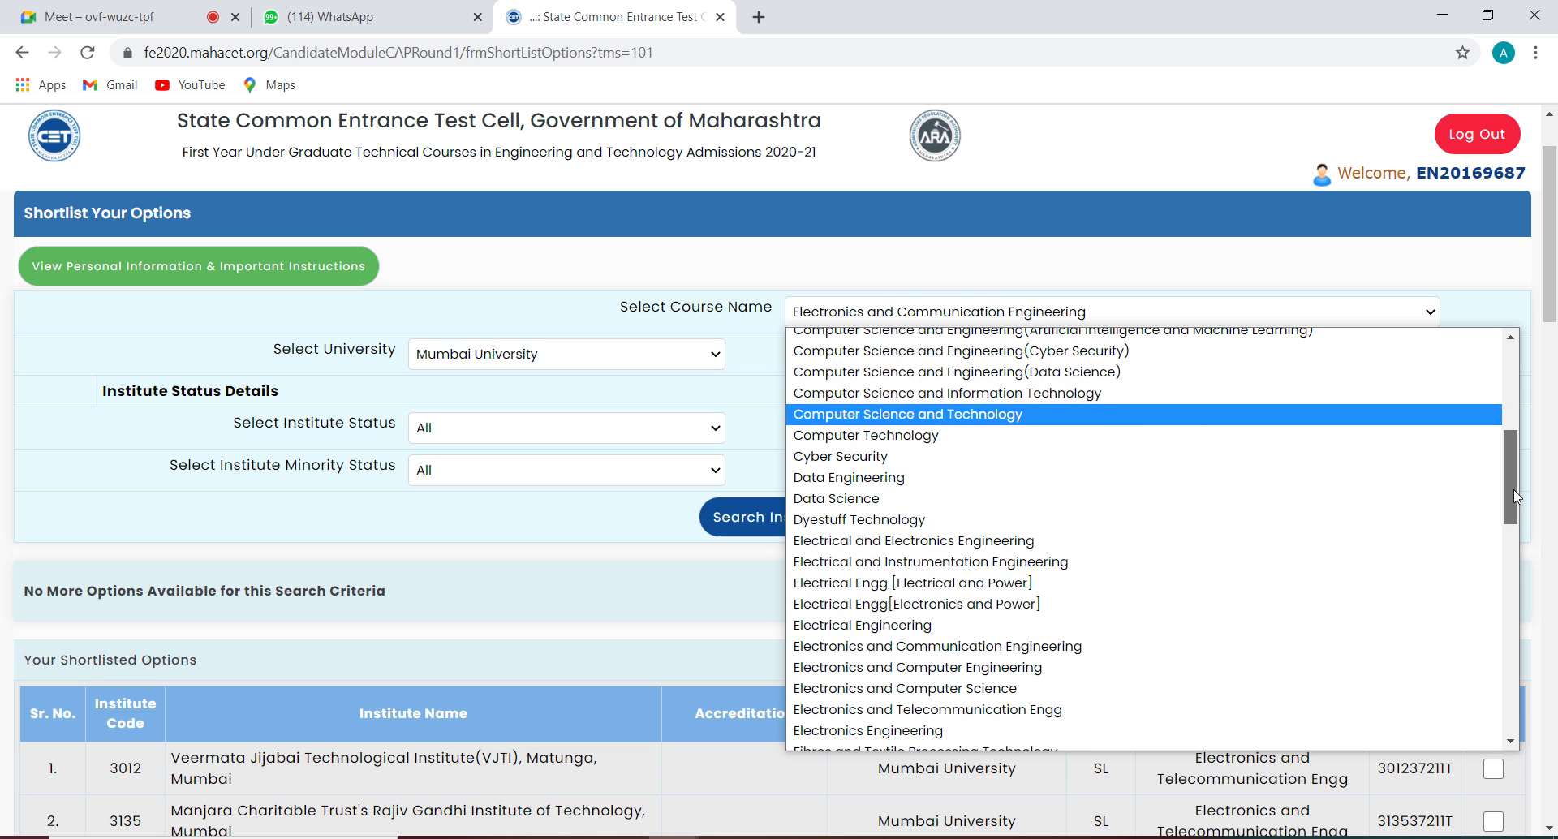
click(931, 626)
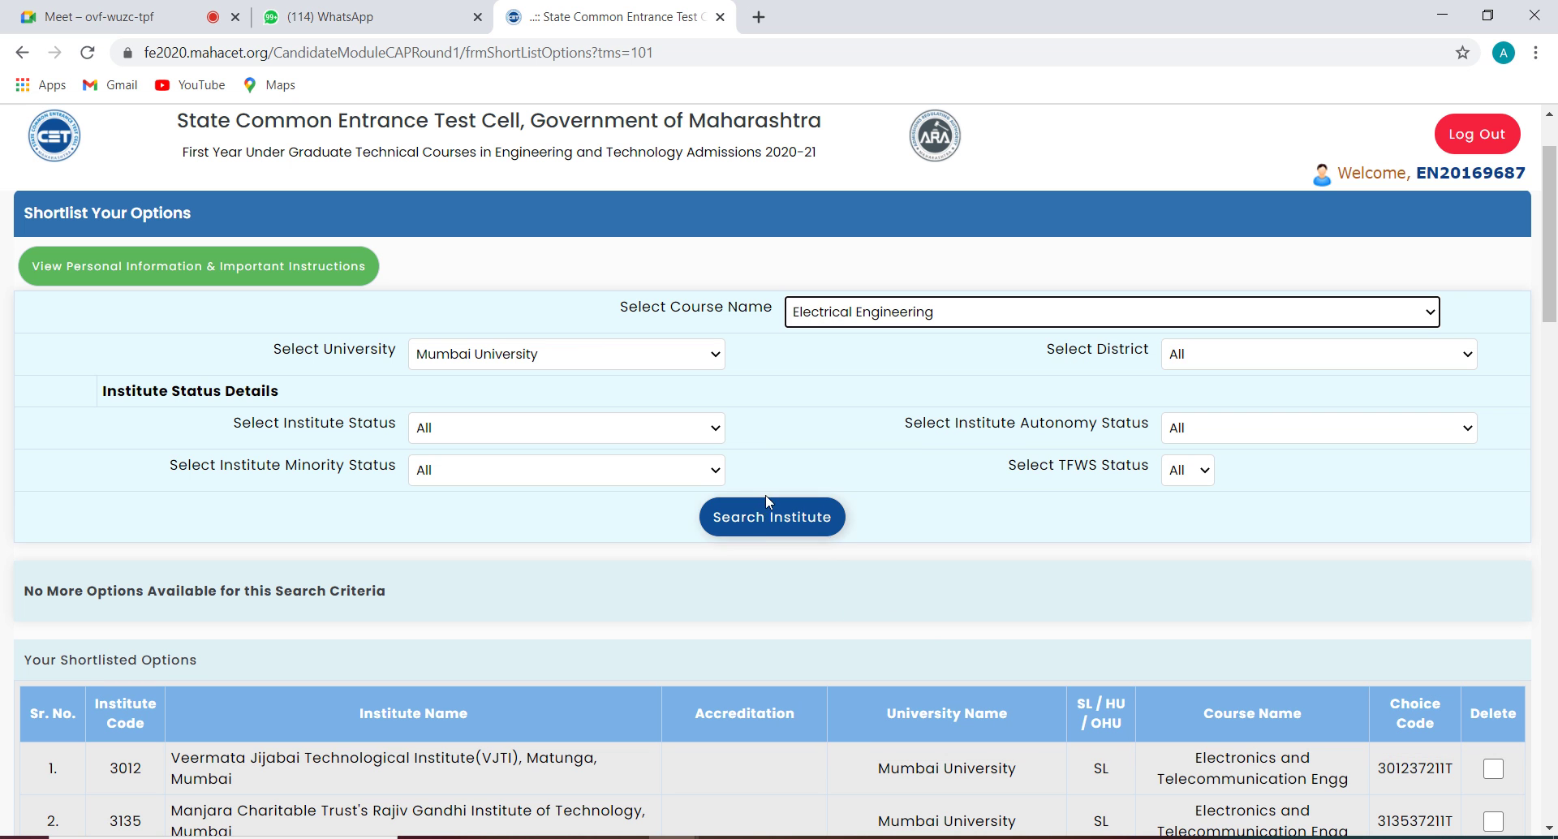
click(766, 526)
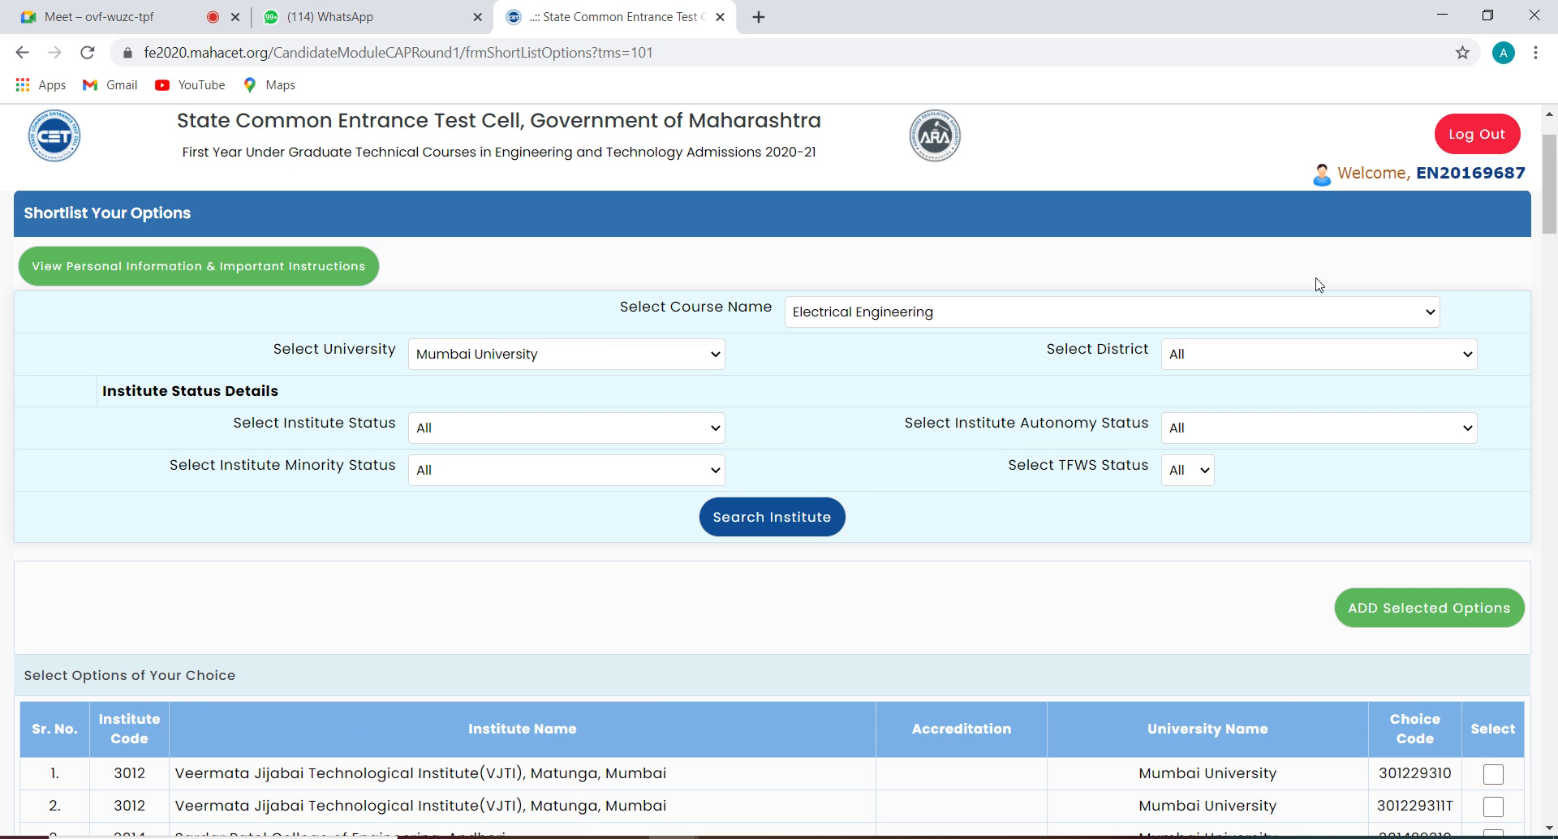
Step: Select both the TFWS and non-TFWS Electrical Engineering options for VJTI, Matunga, and Sardar Patel College of Engineering, Andheri
drag(1553, 173, 1552, 238)
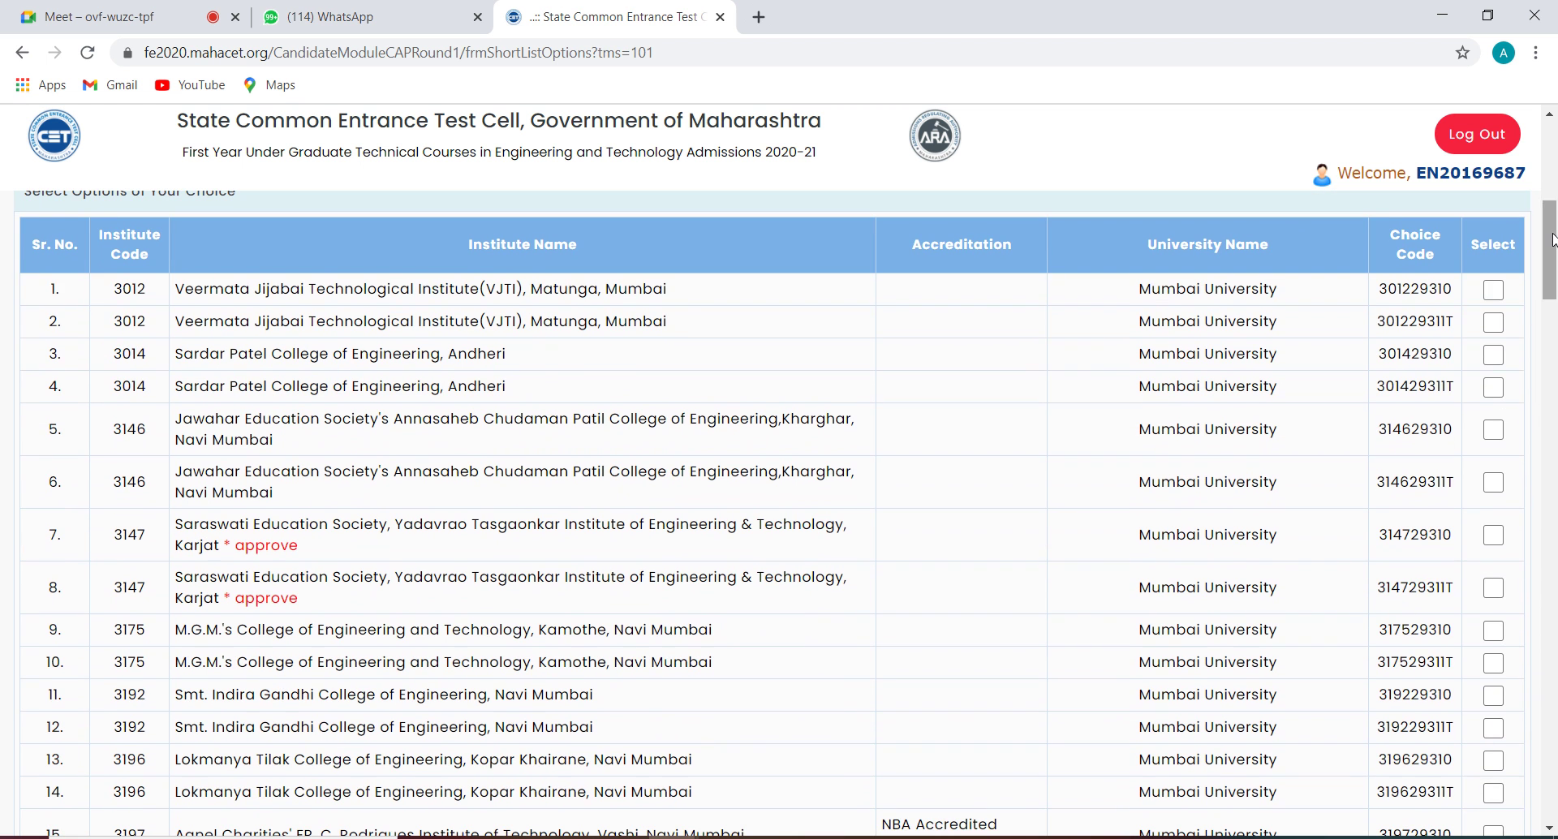
click(1493, 289)
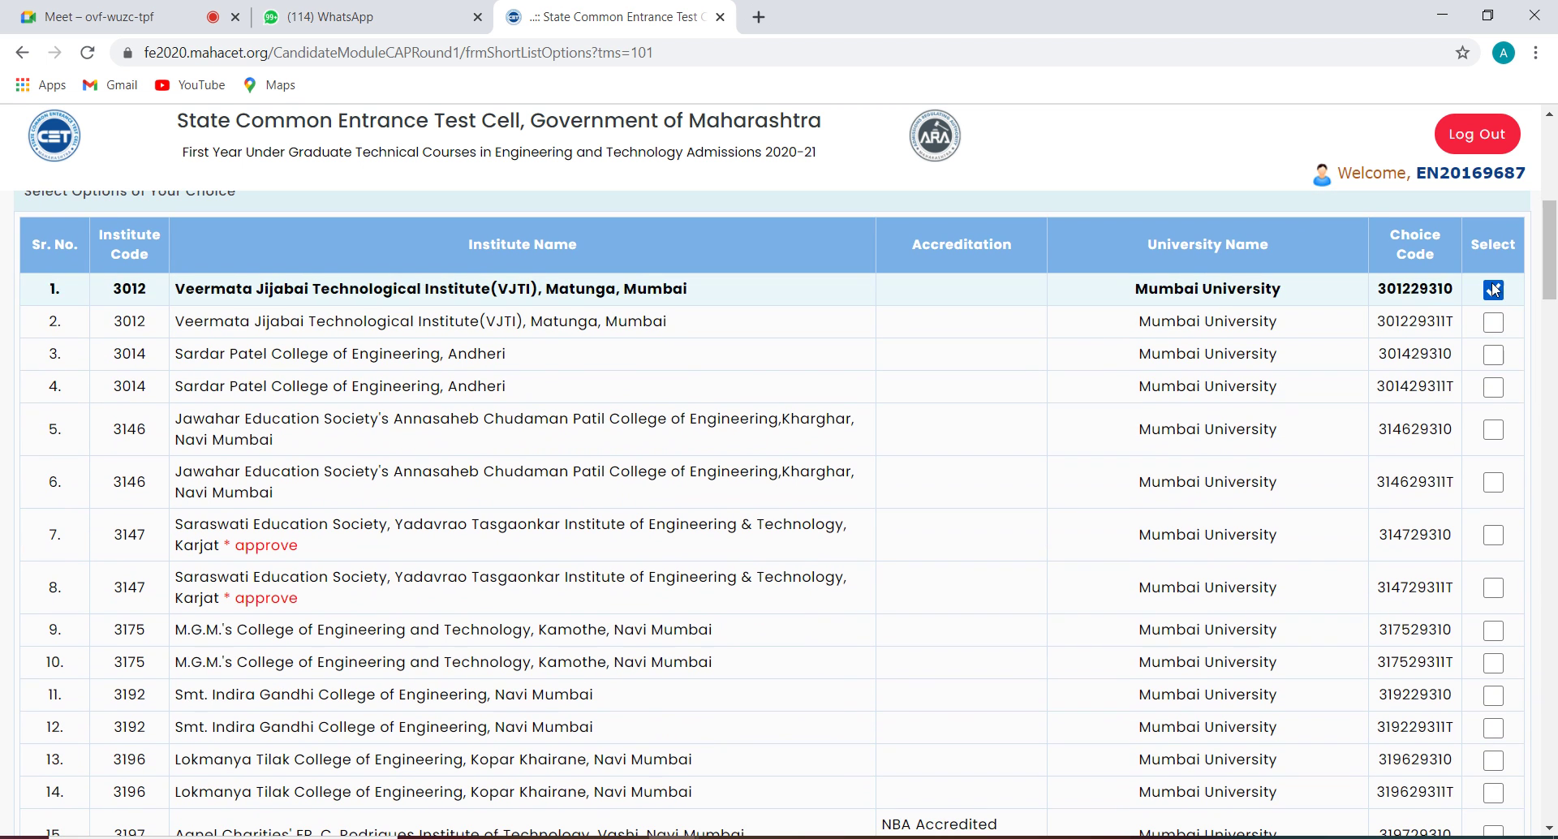
click(1493, 323)
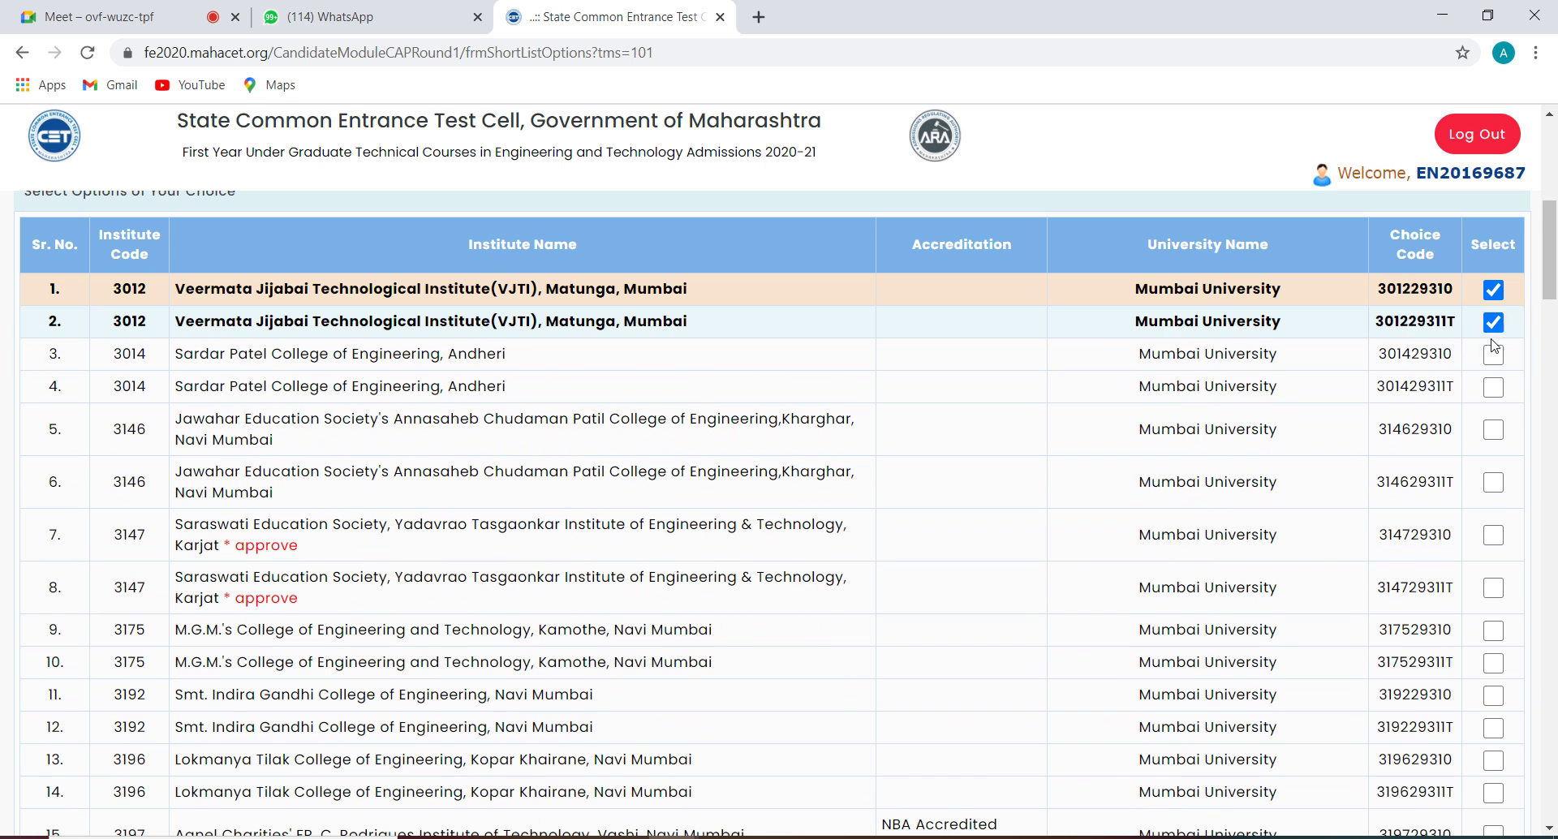
click(1494, 355)
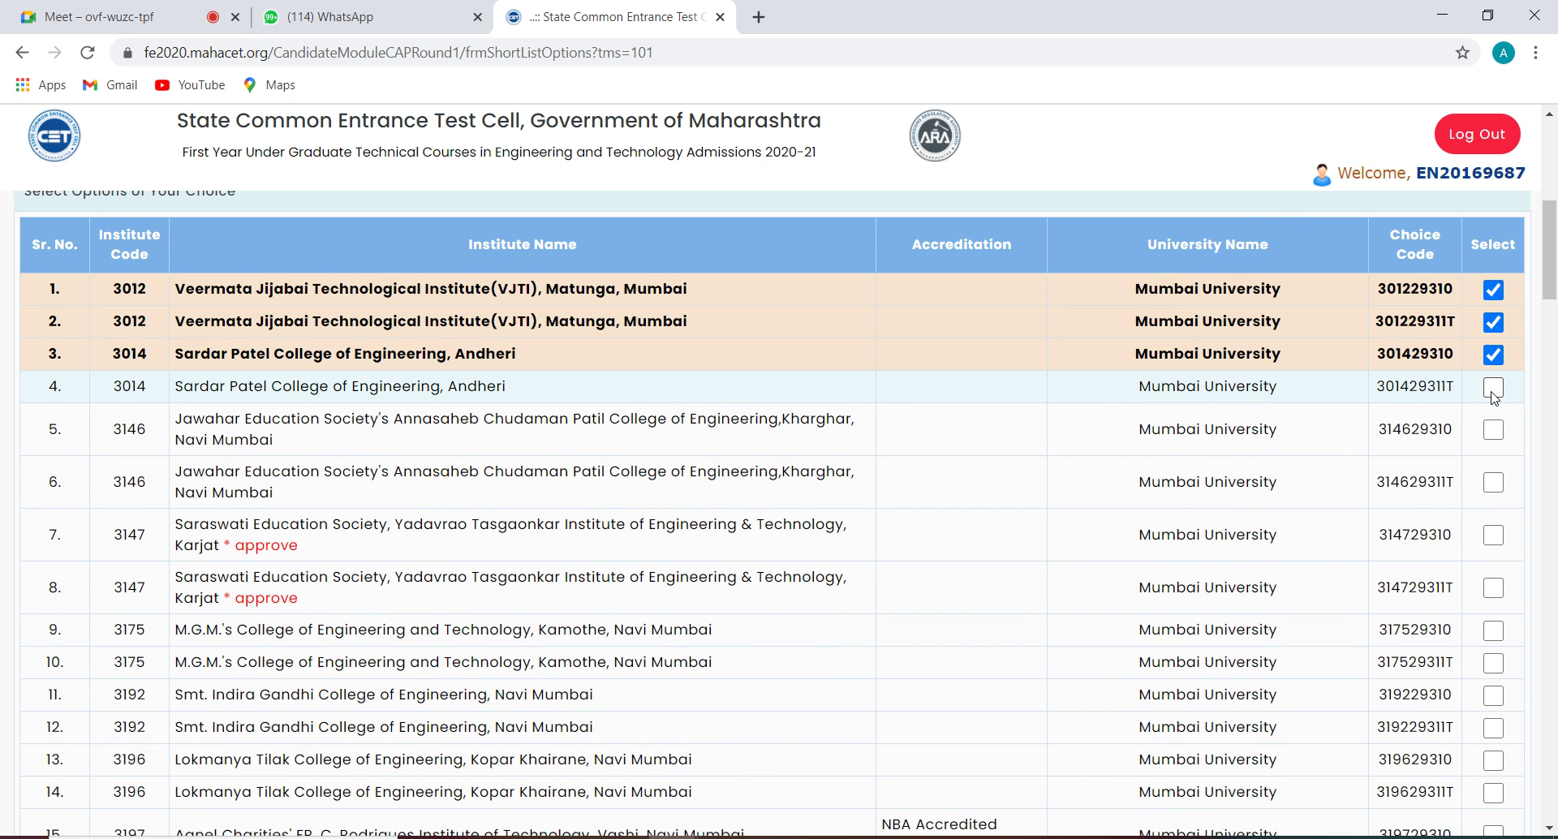
click(1493, 387)
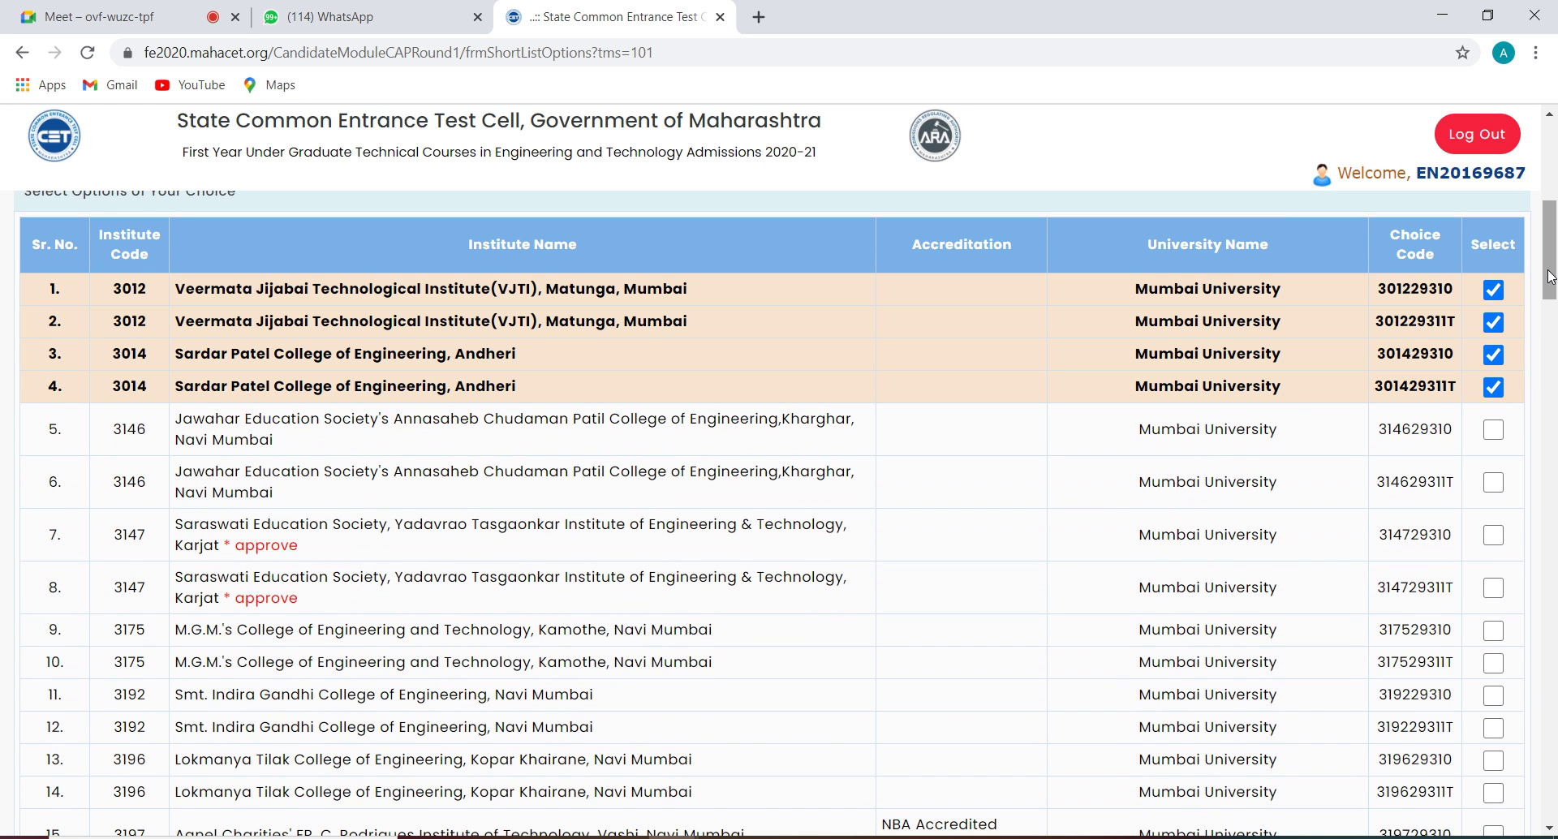
Step: Select both the TFWS and non-TFWS options for Atharva College, Malad, and St. Francis Institute, Borivali, and add all selected options to the shortlist
drag(1550, 276, 1554, 352)
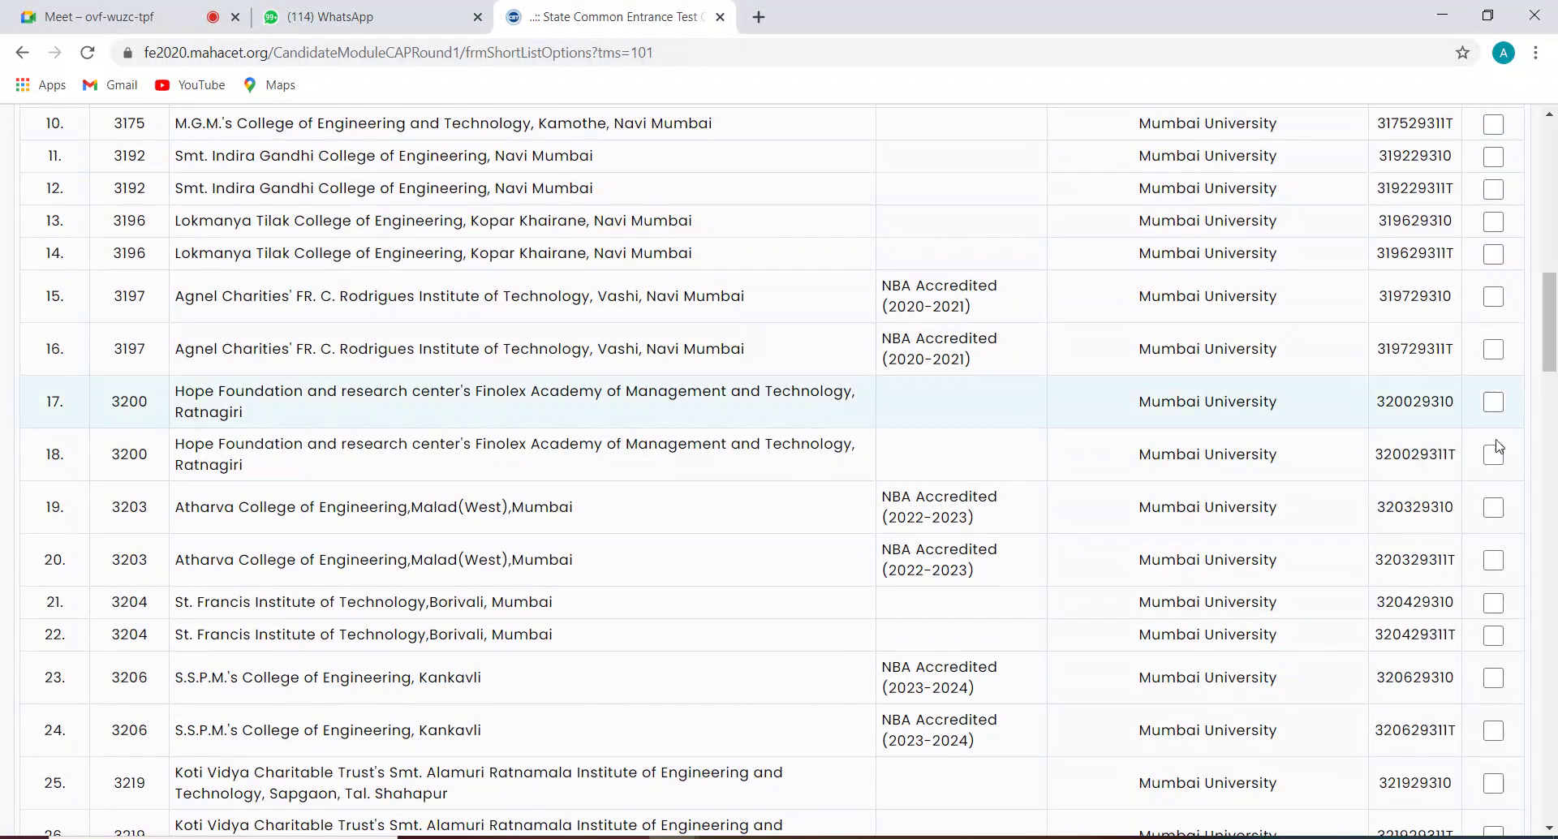
click(1494, 509)
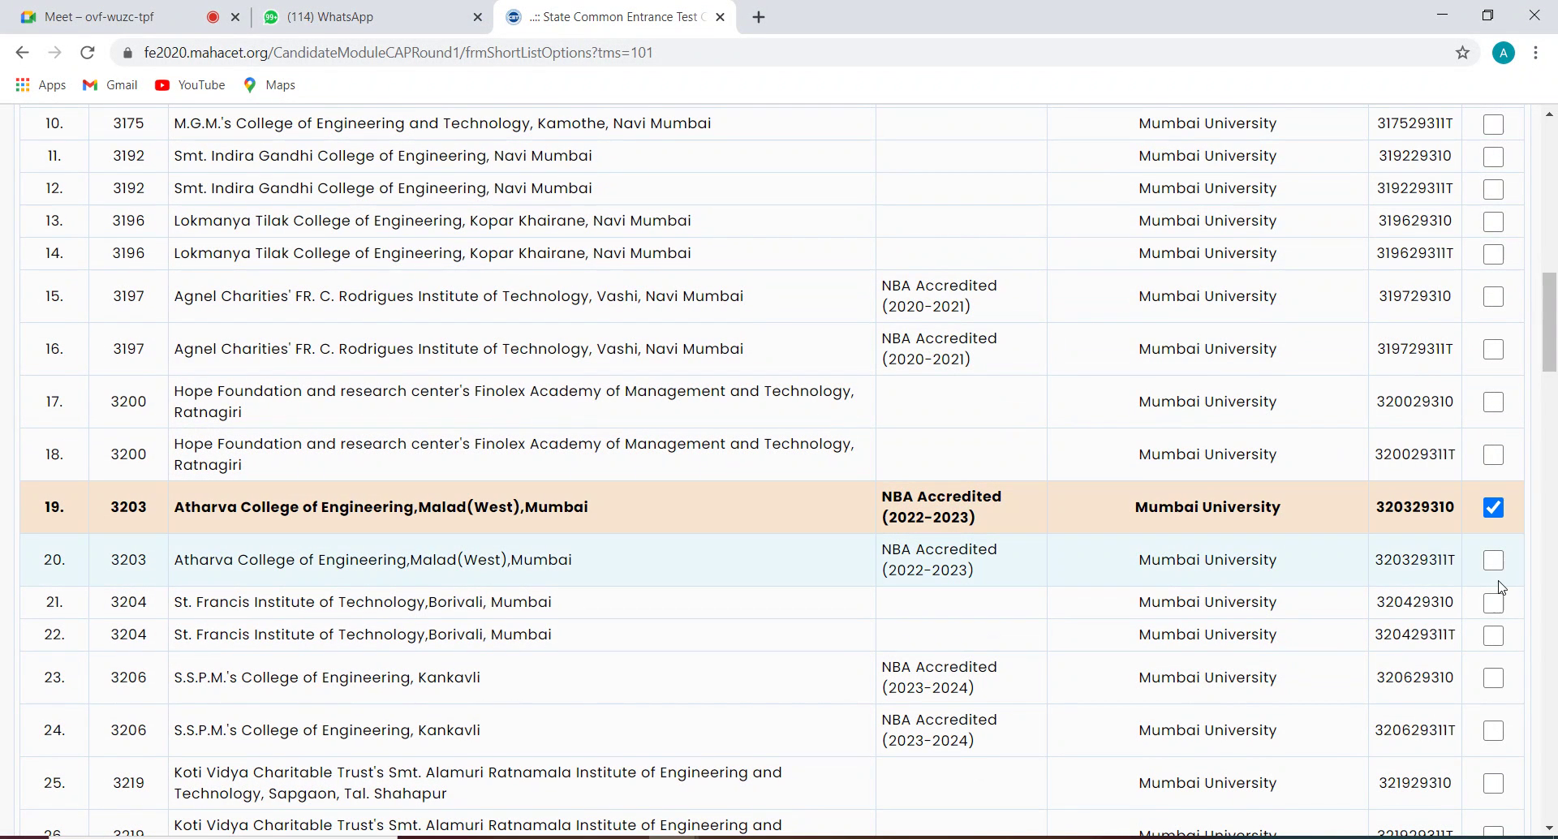
click(1498, 566)
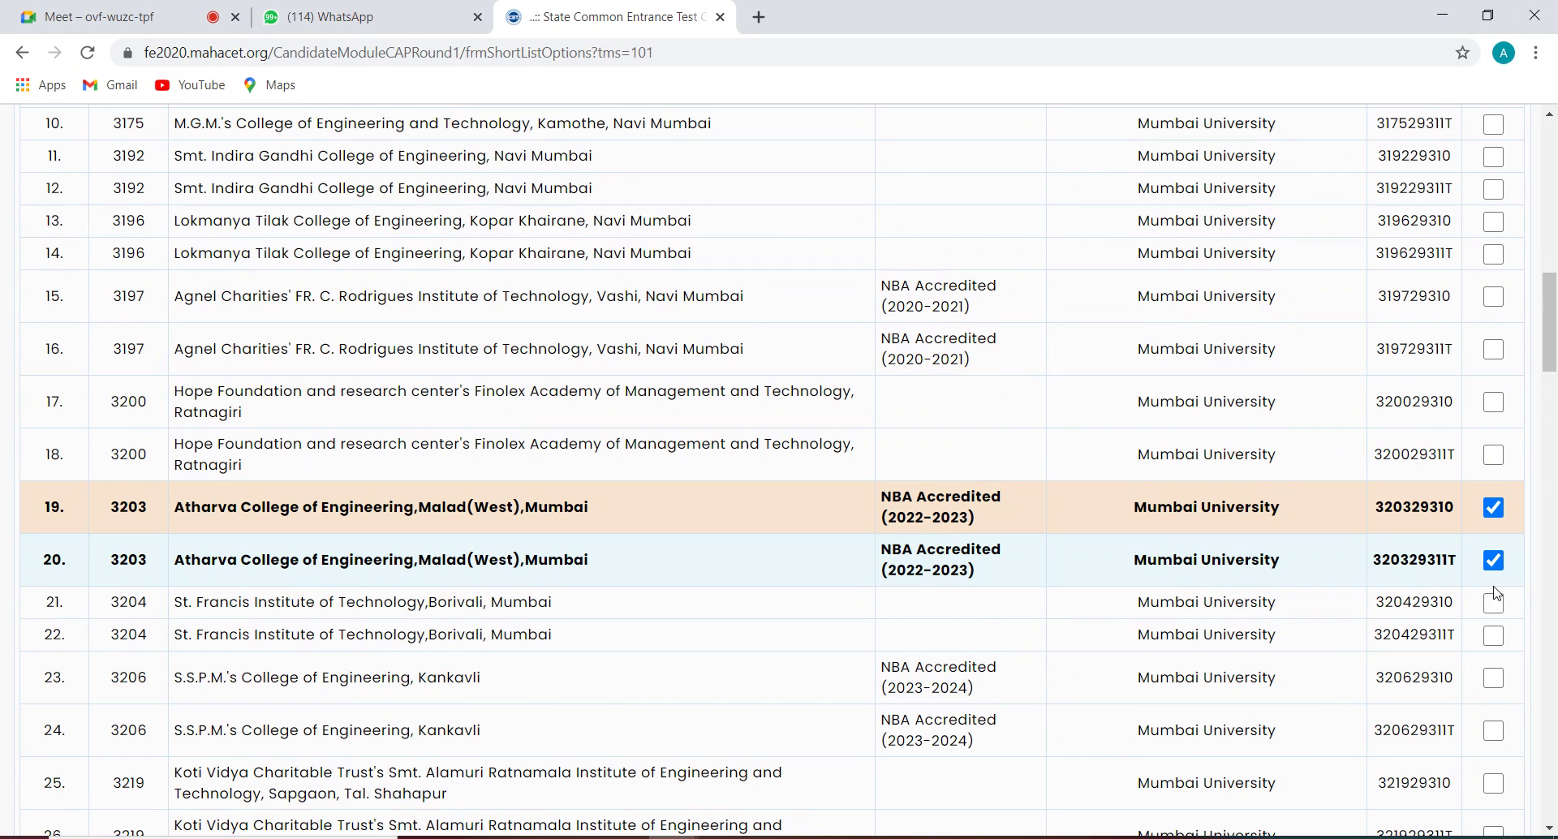
click(1493, 603)
click(1497, 637)
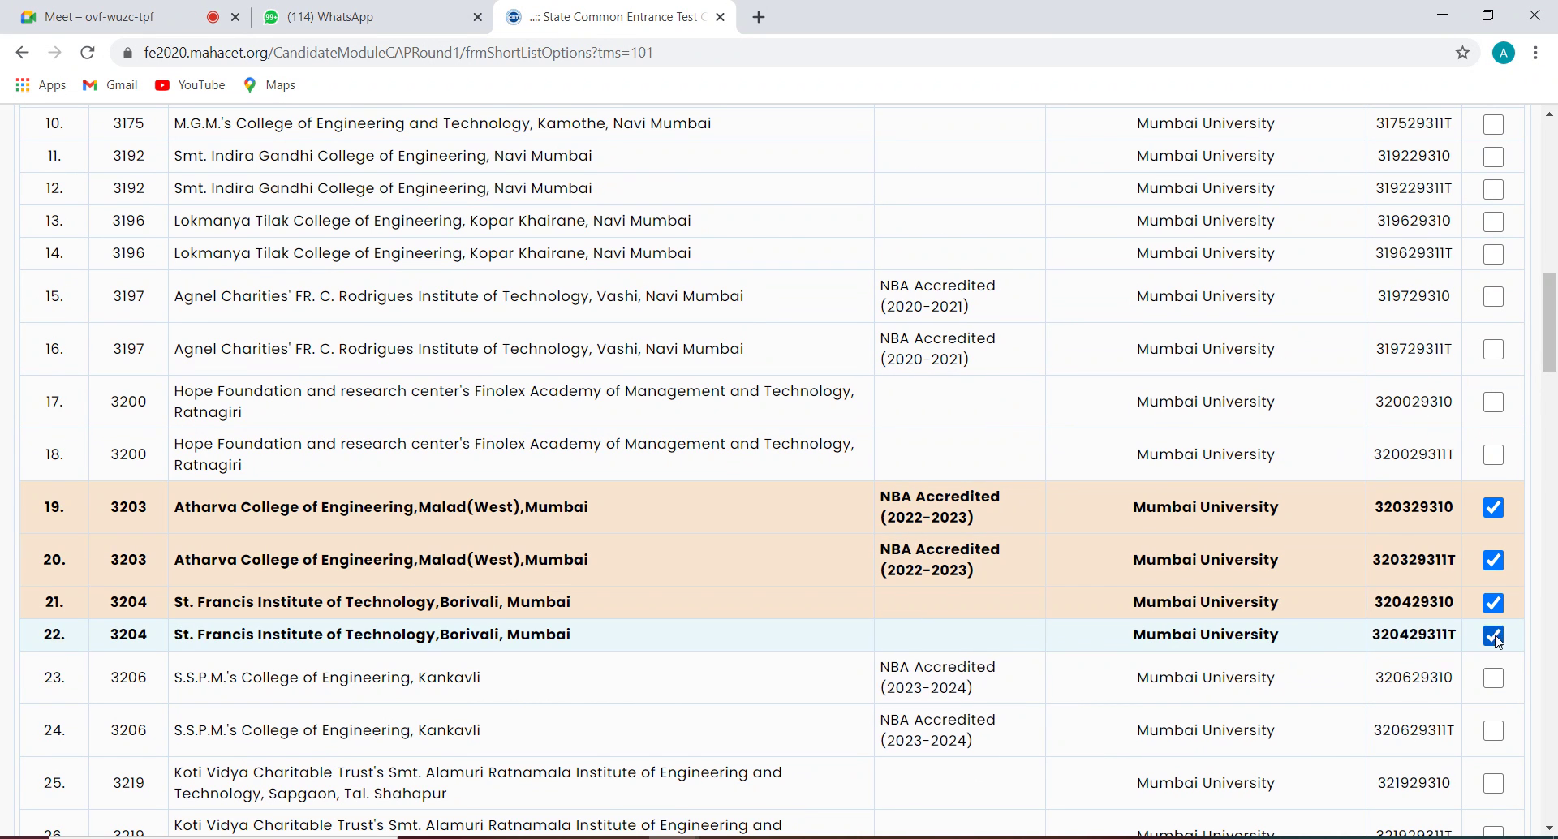
drag(1551, 353, 1523, 514)
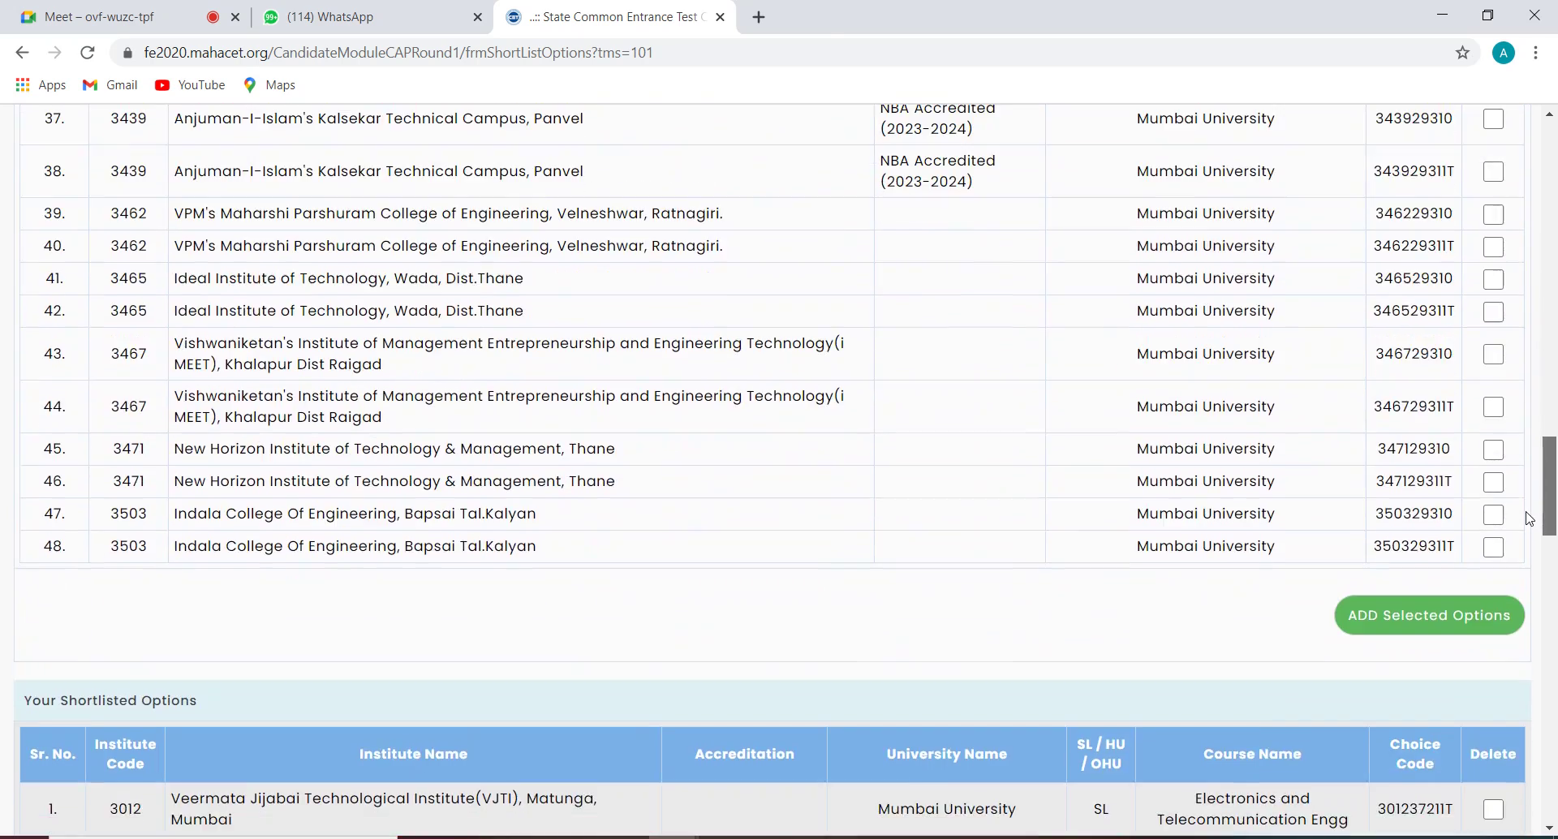
click(1426, 617)
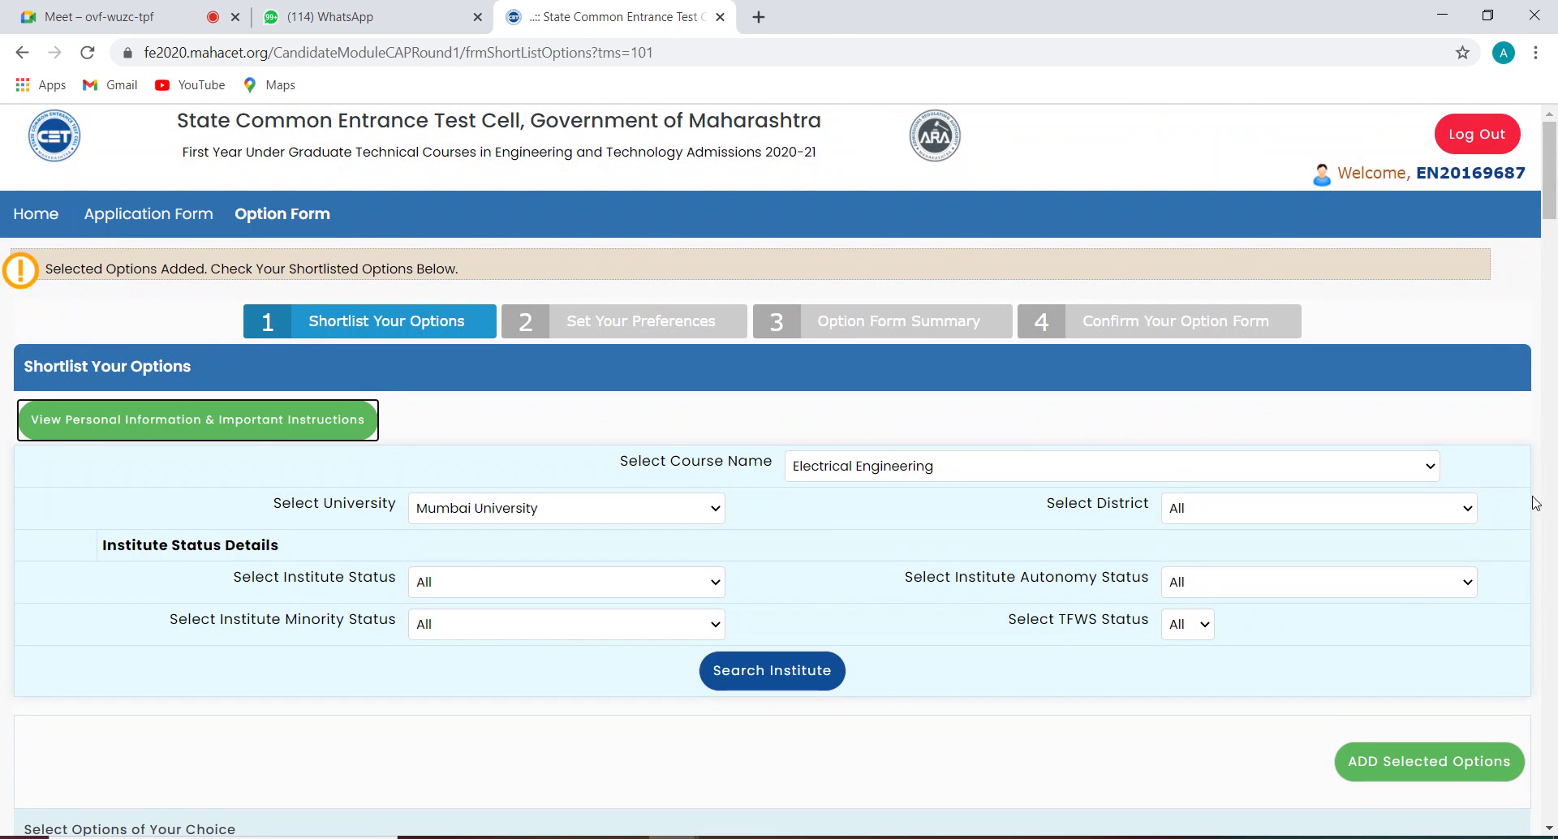
Step: Change the course name filter to Electronics and Computer Science and search the institutes offering it
drag(1550, 183, 1551, 277)
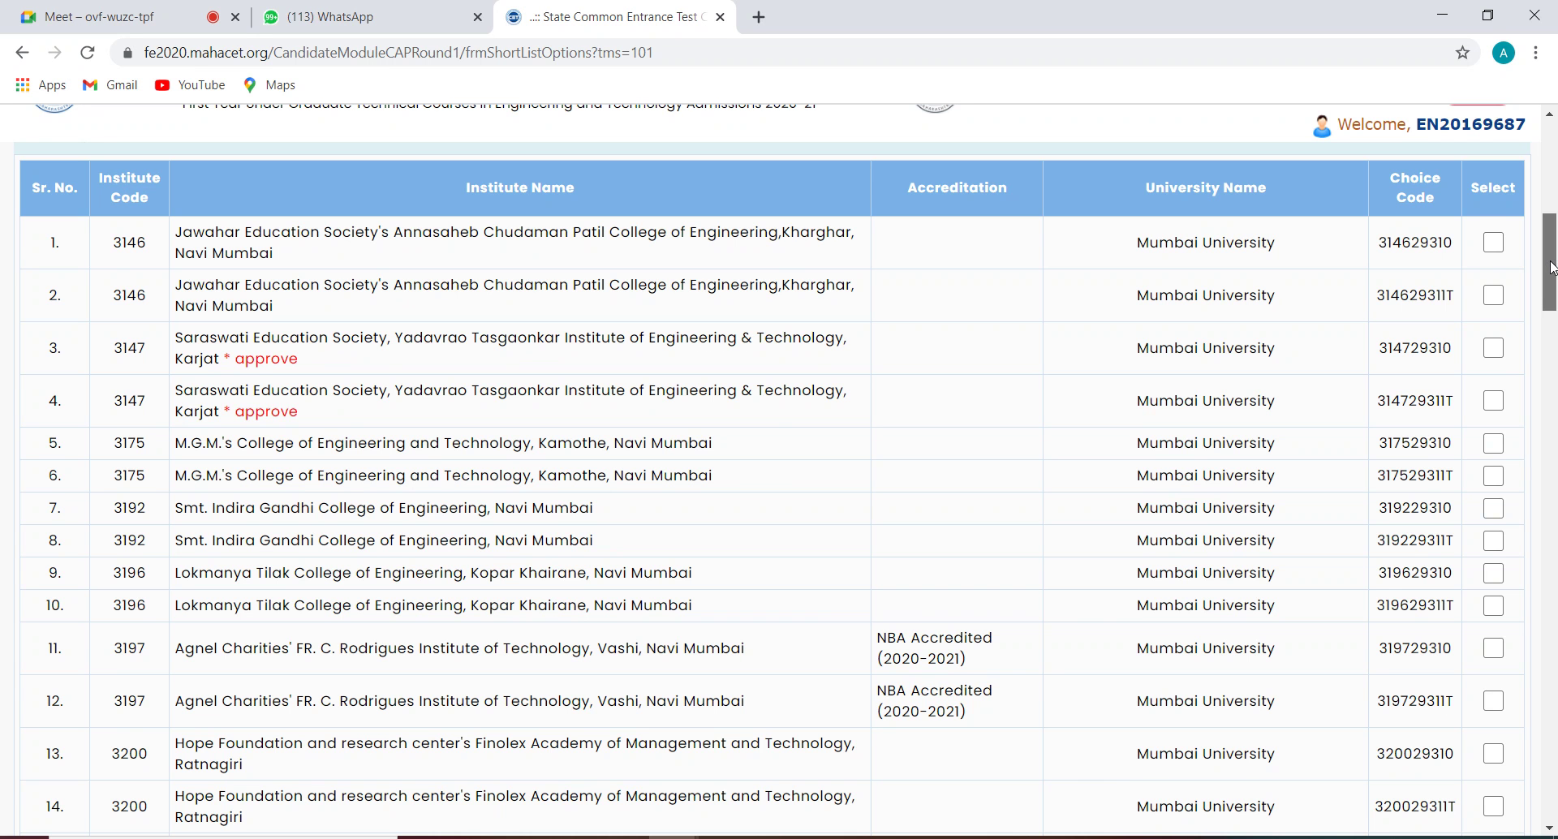
drag(1552, 267, 1551, 168)
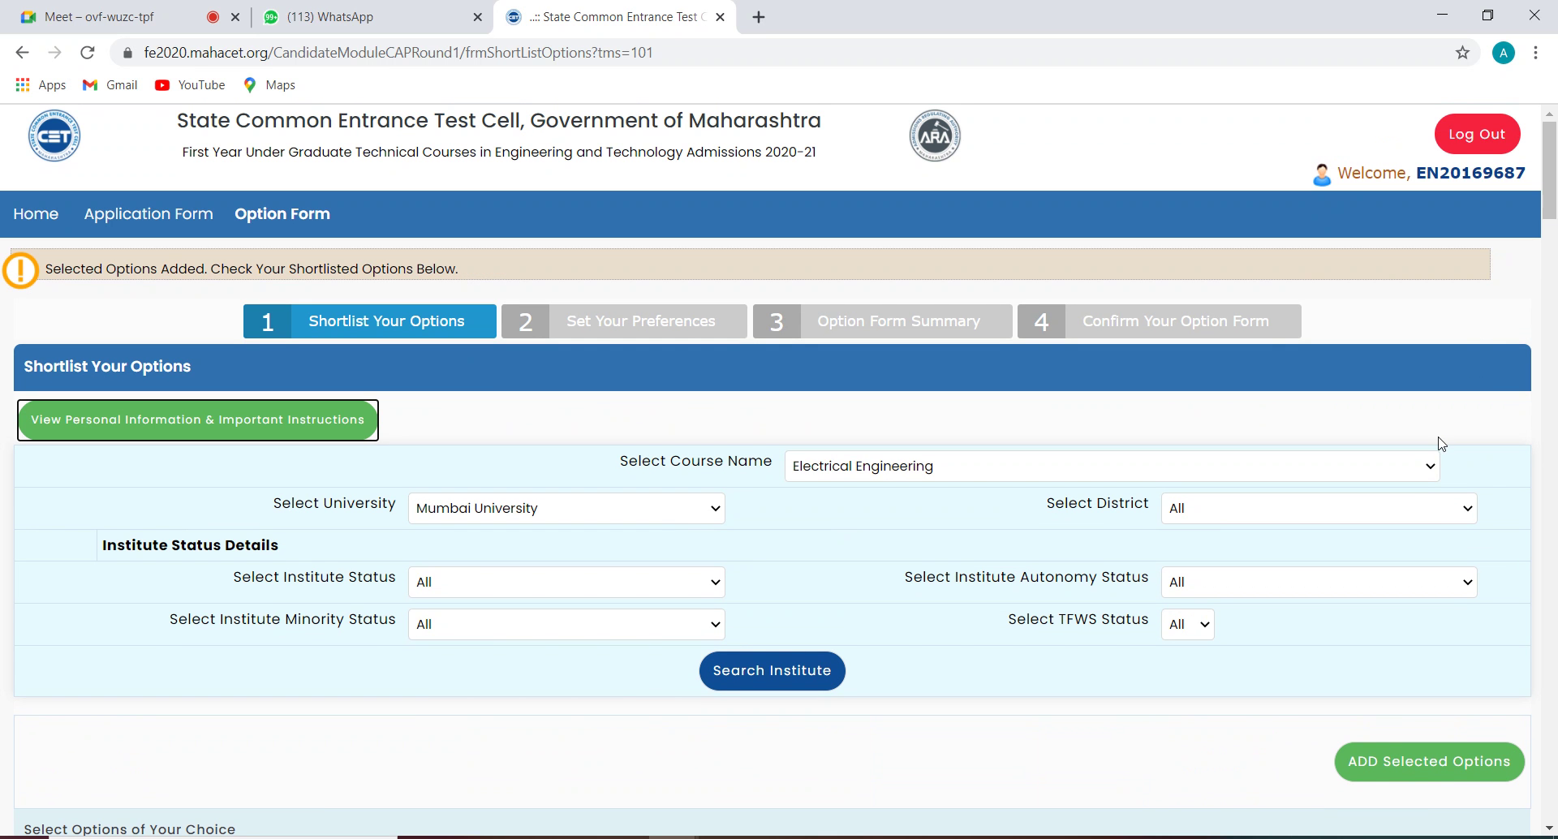
click(1432, 469)
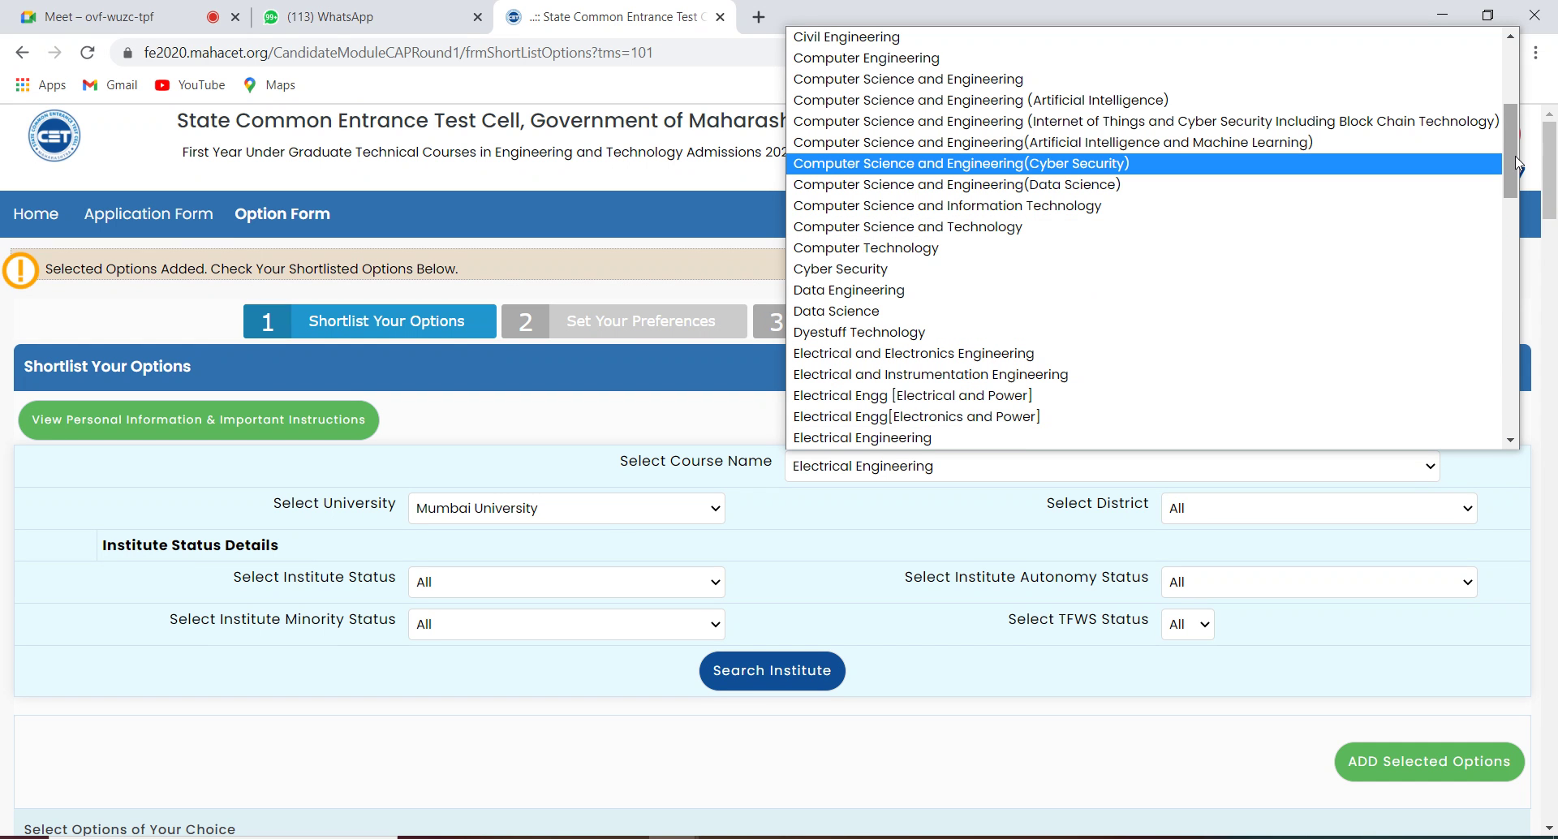
drag(1516, 161, 1524, 193)
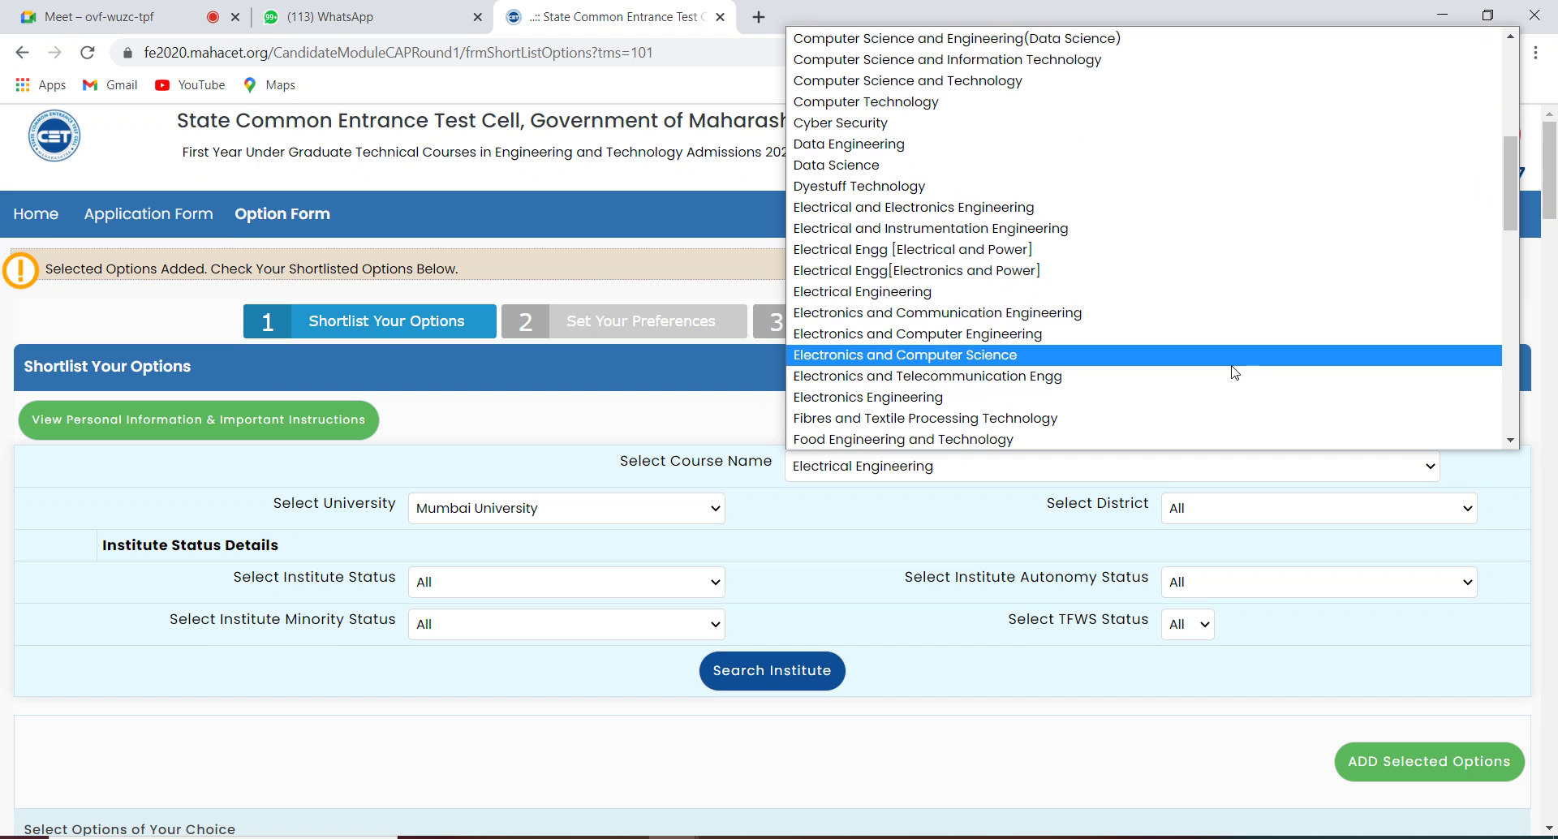
click(988, 357)
click(769, 667)
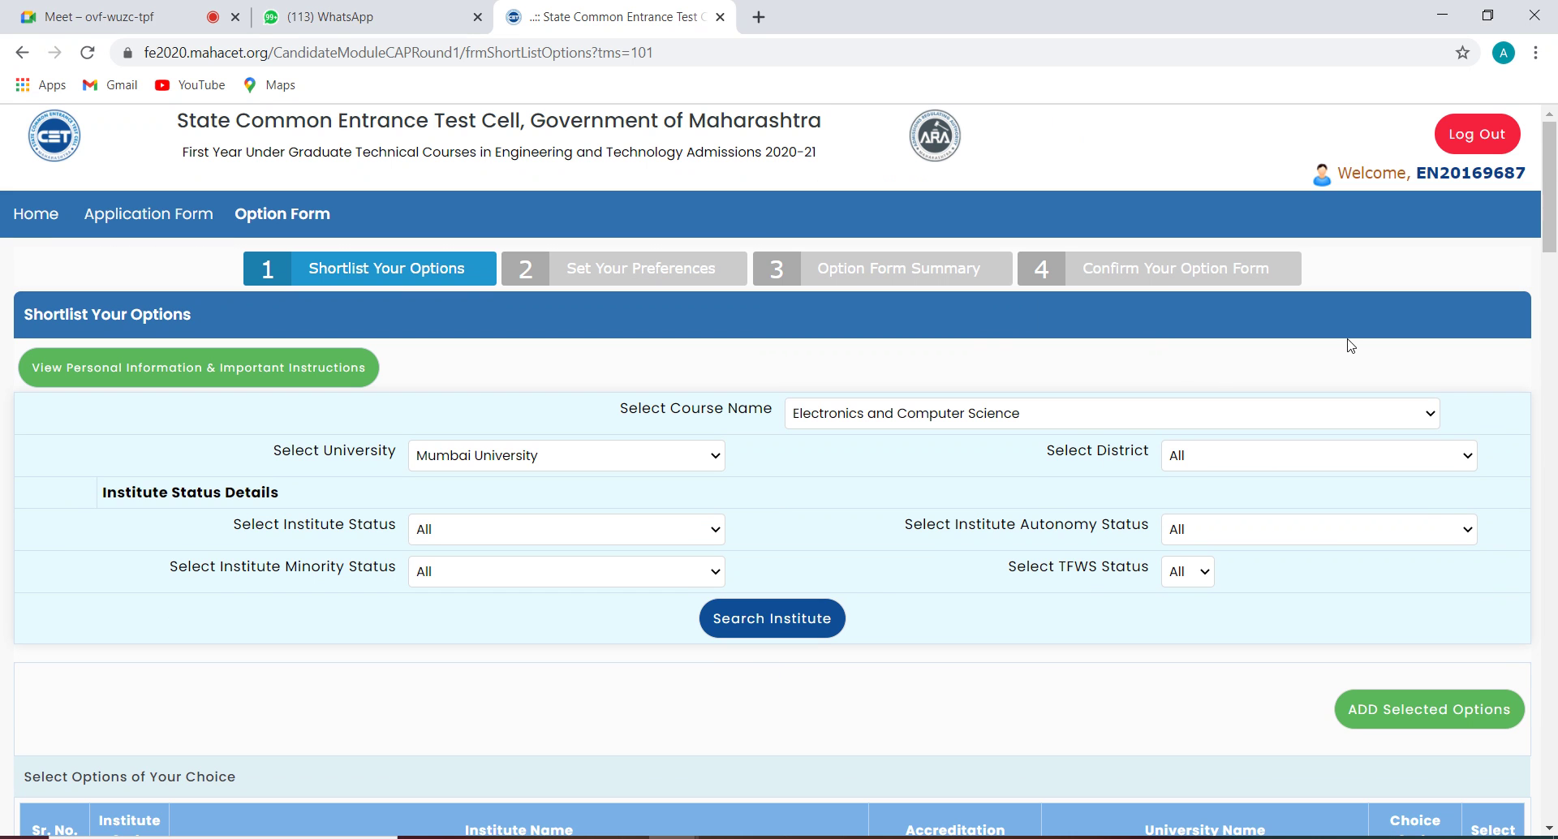
Step: Select both the TFWS and non-TFWS options for Fr. Conceicao Rodrigues College and Rizvi College of Engineering in Bandra
drag(1551, 205, 1551, 300)
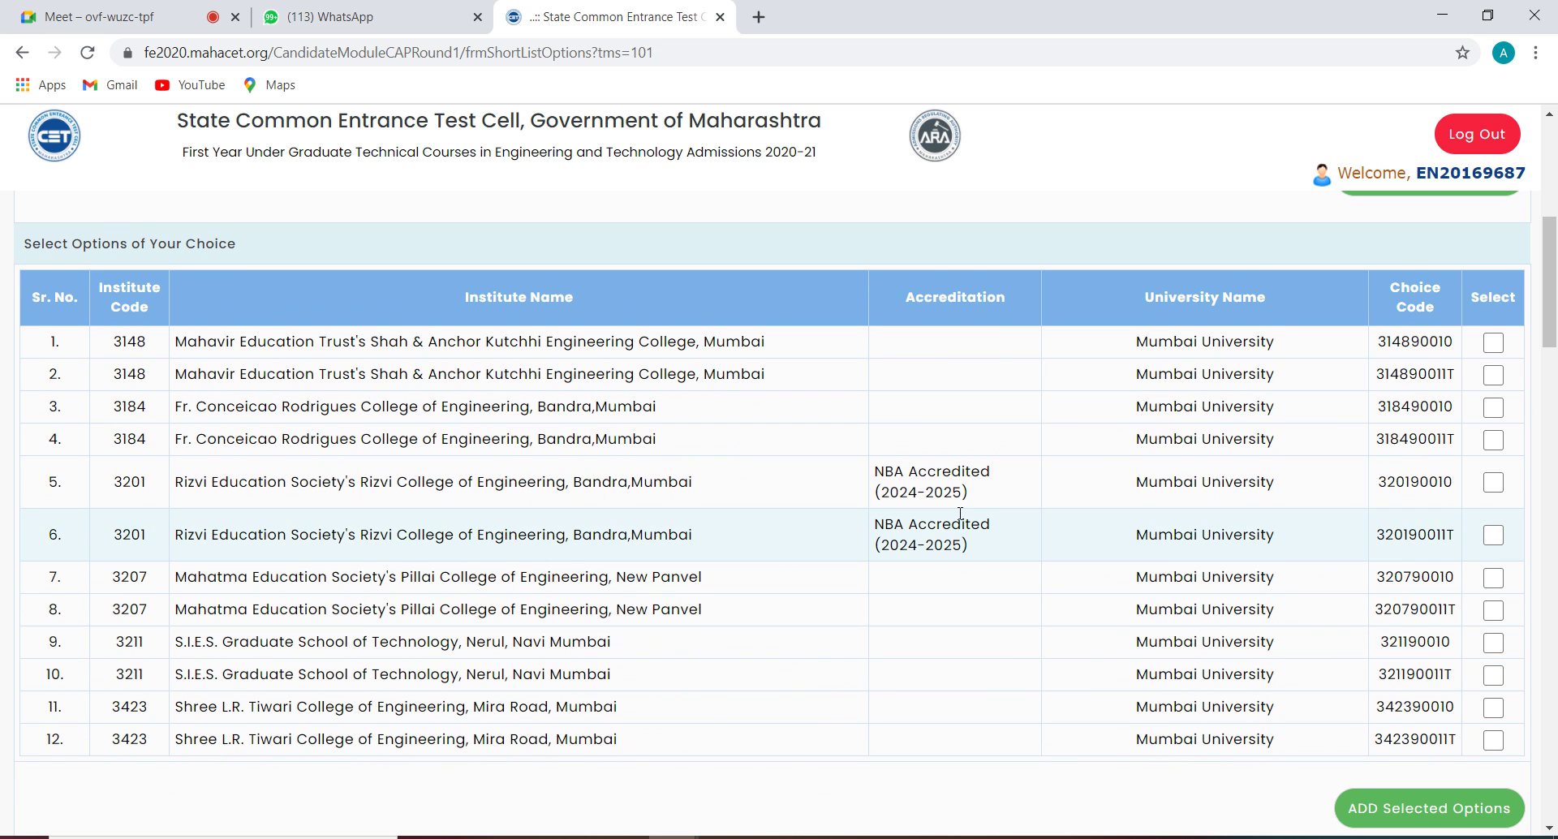
click(1496, 413)
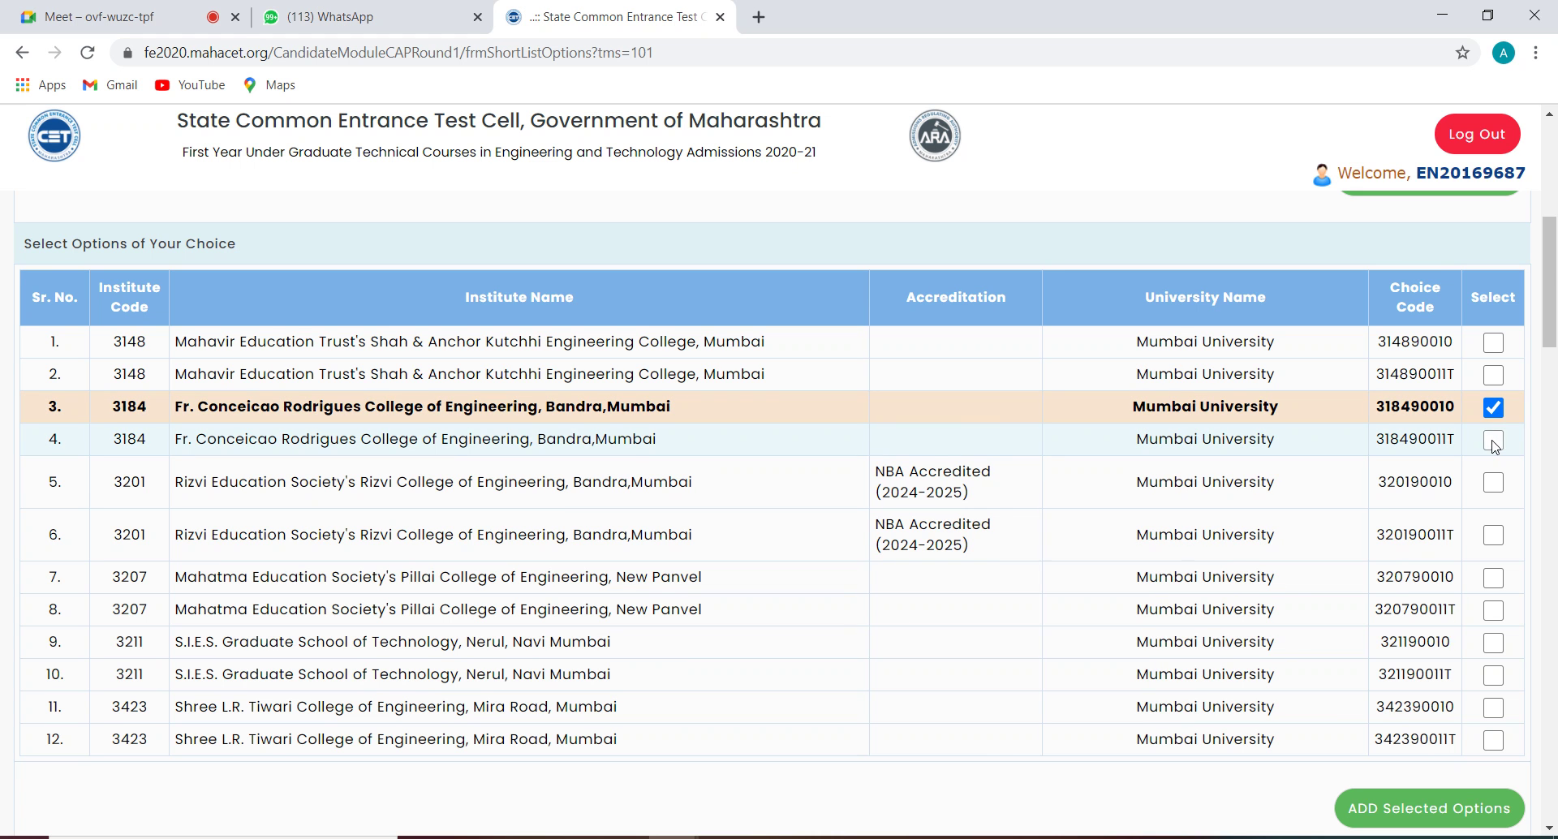
click(1494, 441)
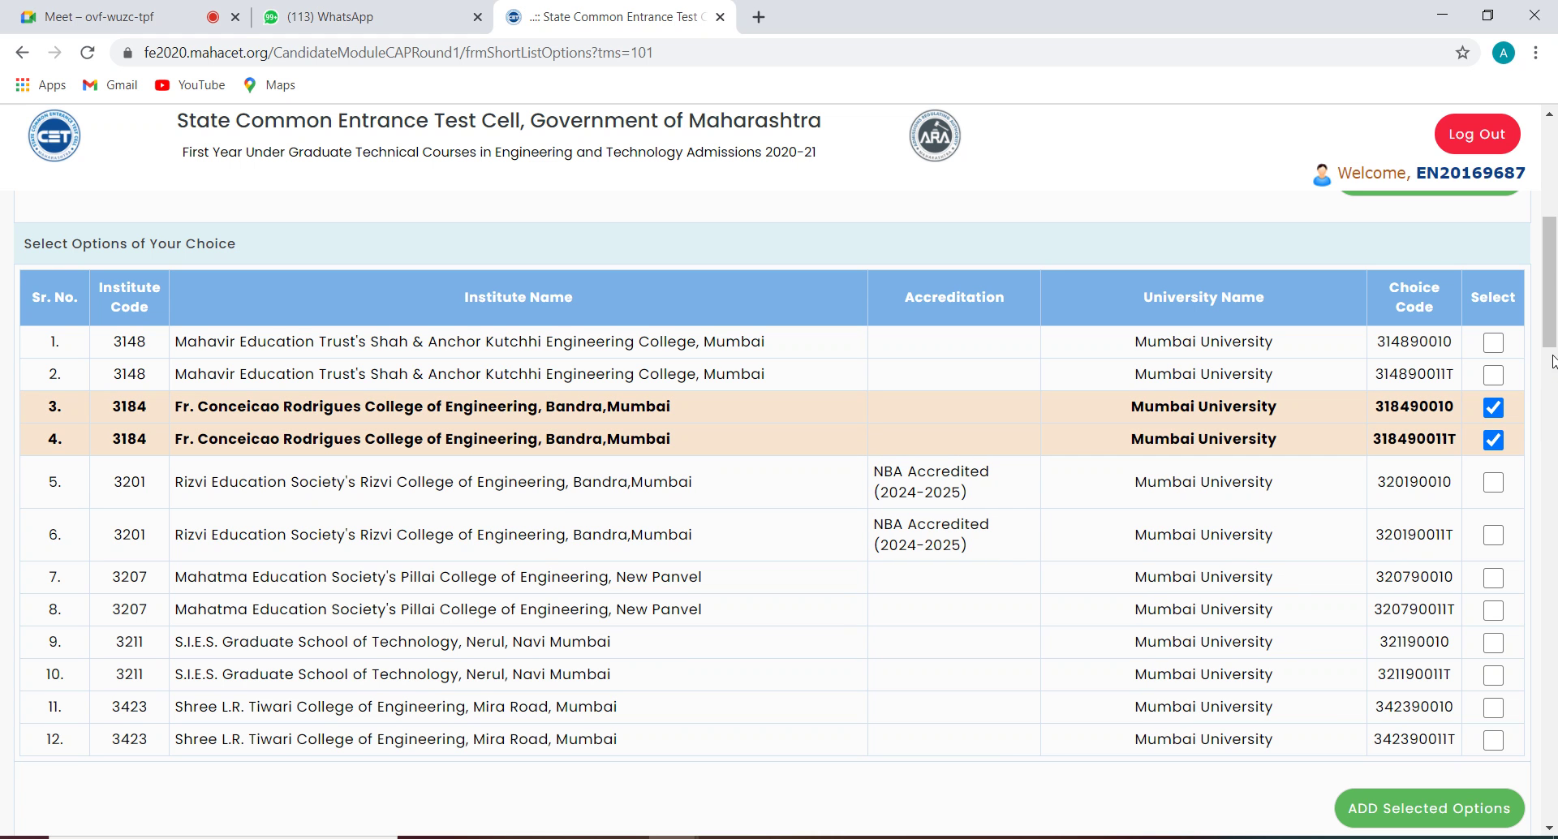
click(1493, 482)
click(1493, 534)
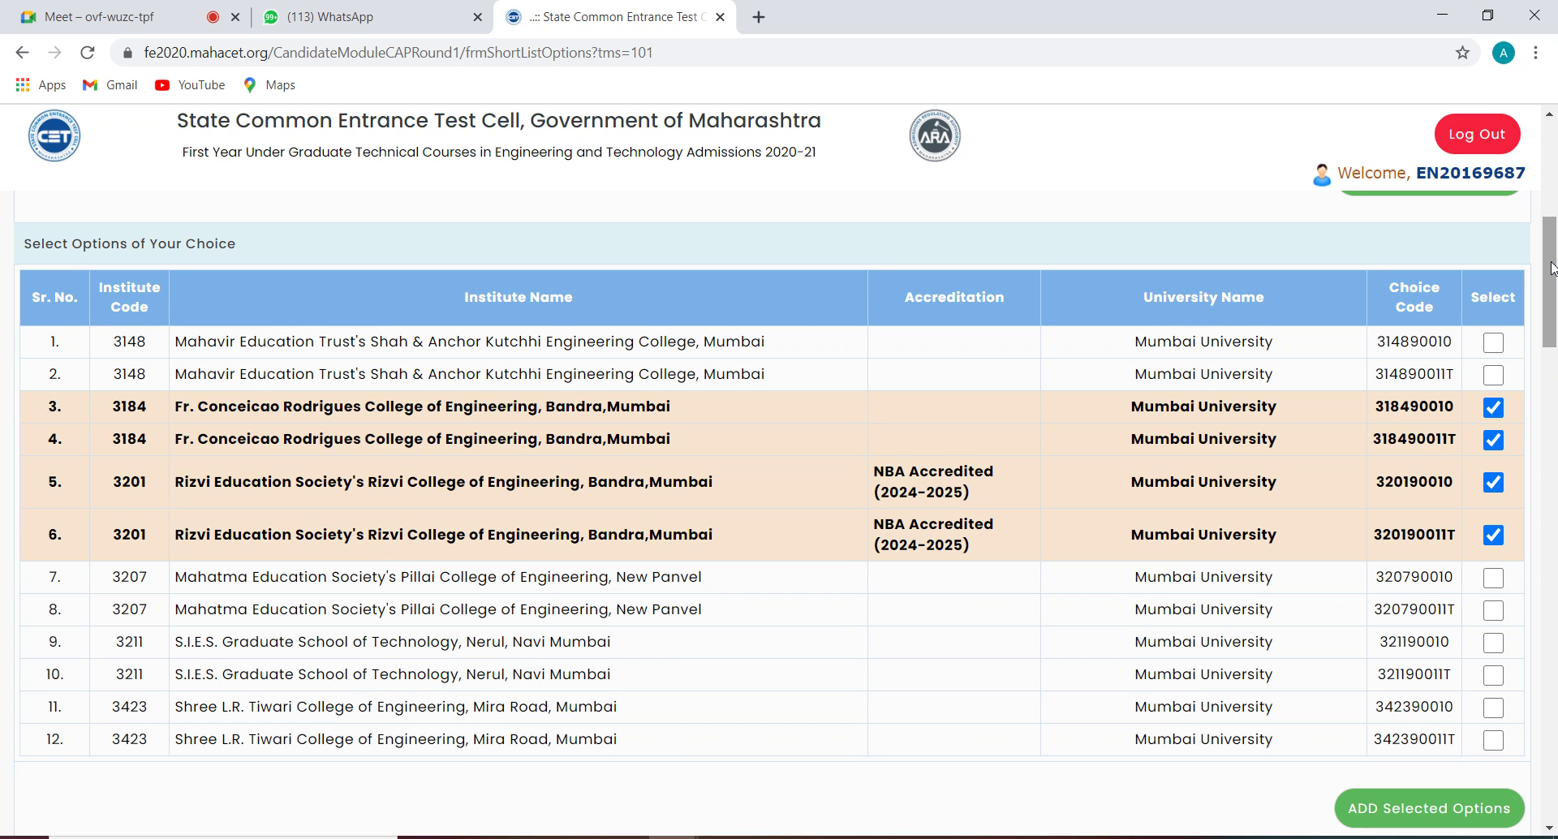
Step: Add the selected Electronics and Computer Science options to the shortlist
drag(1551, 268, 1552, 134)
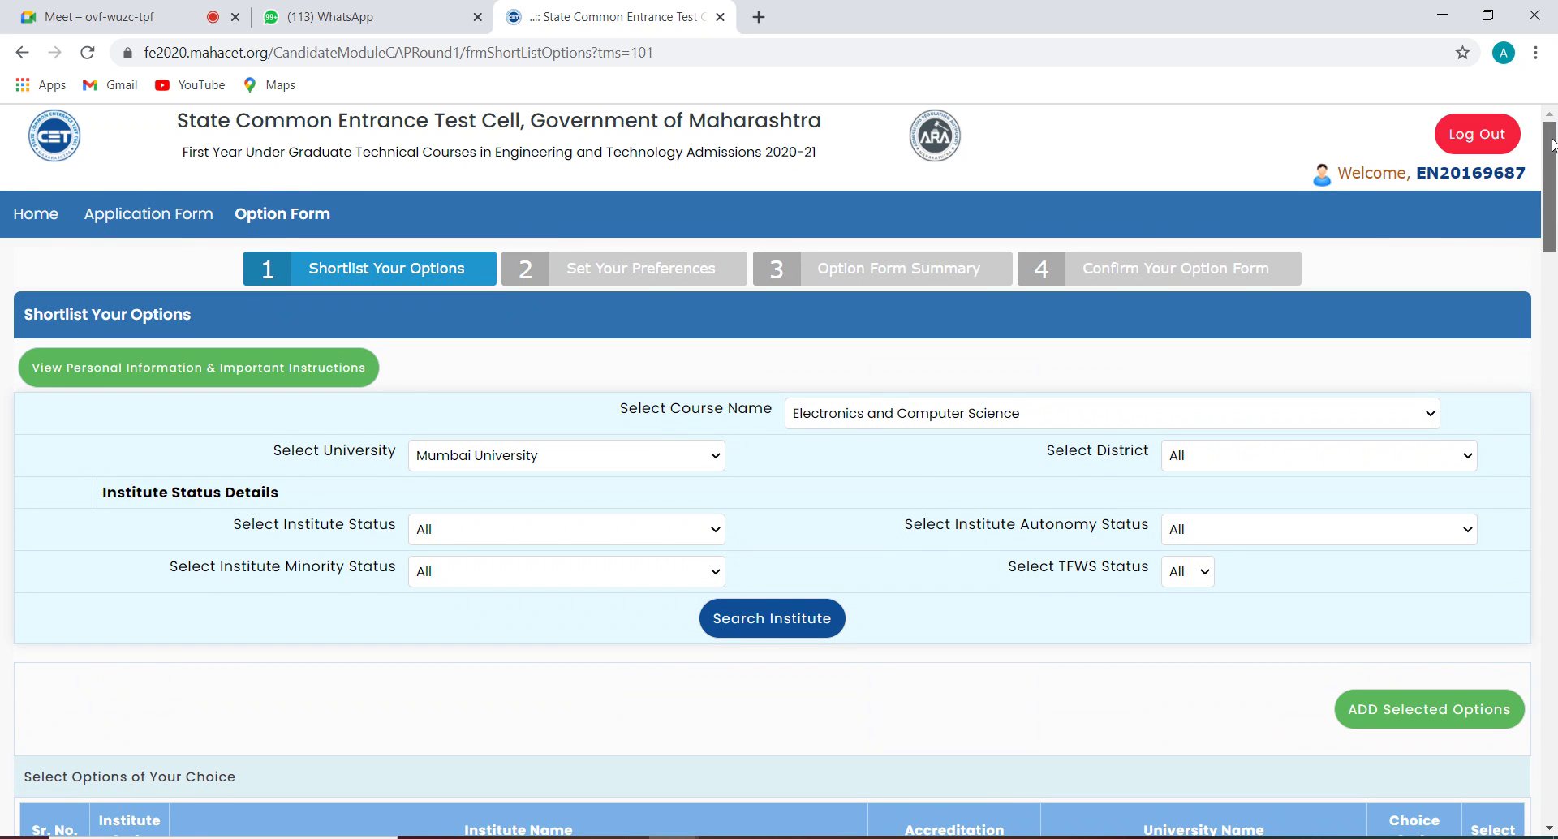
drag(1551, 159, 1551, 250)
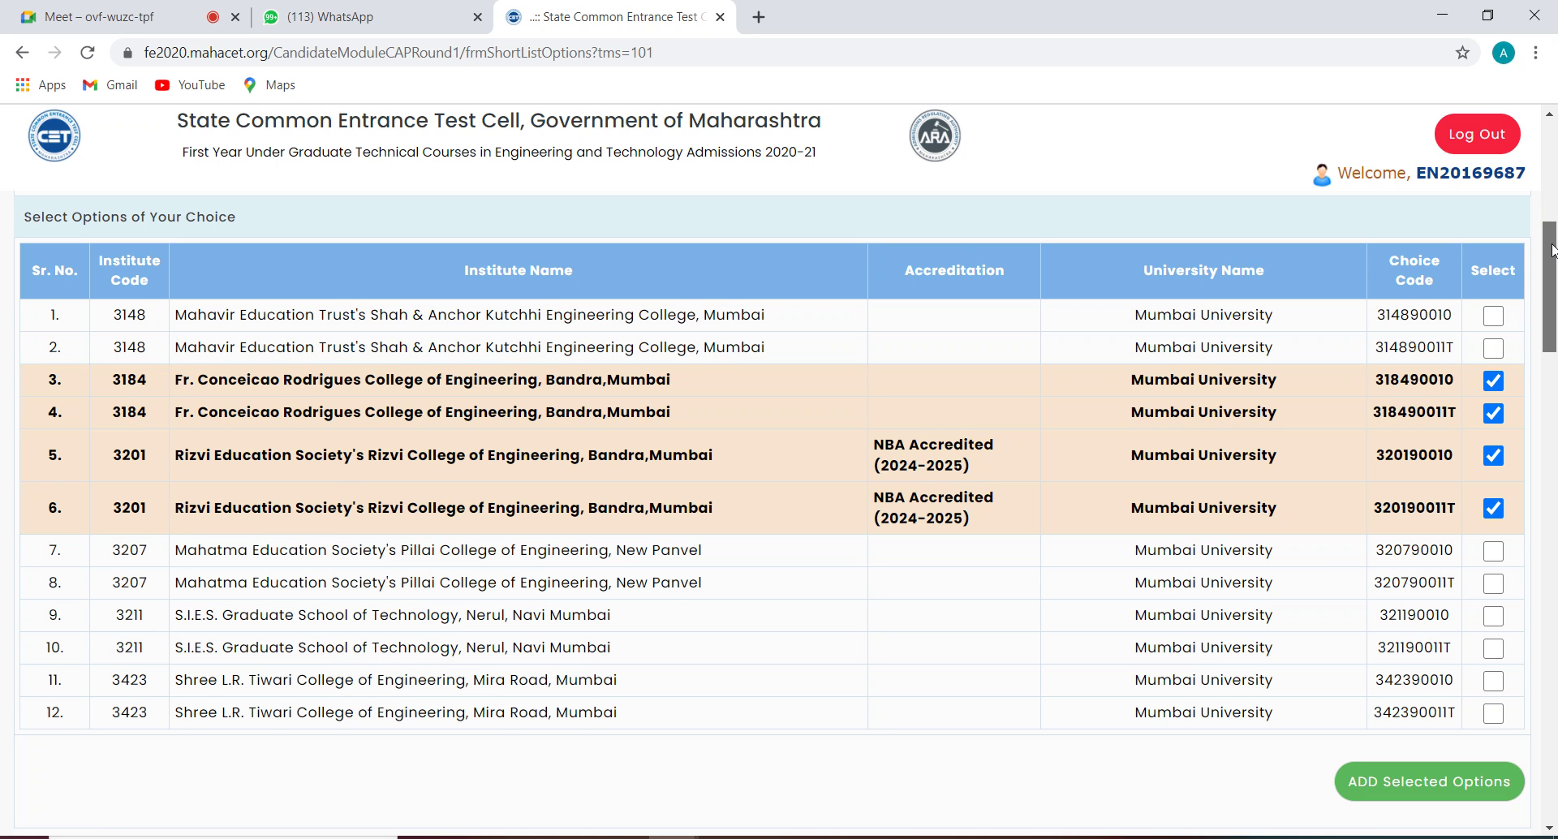
click(1419, 791)
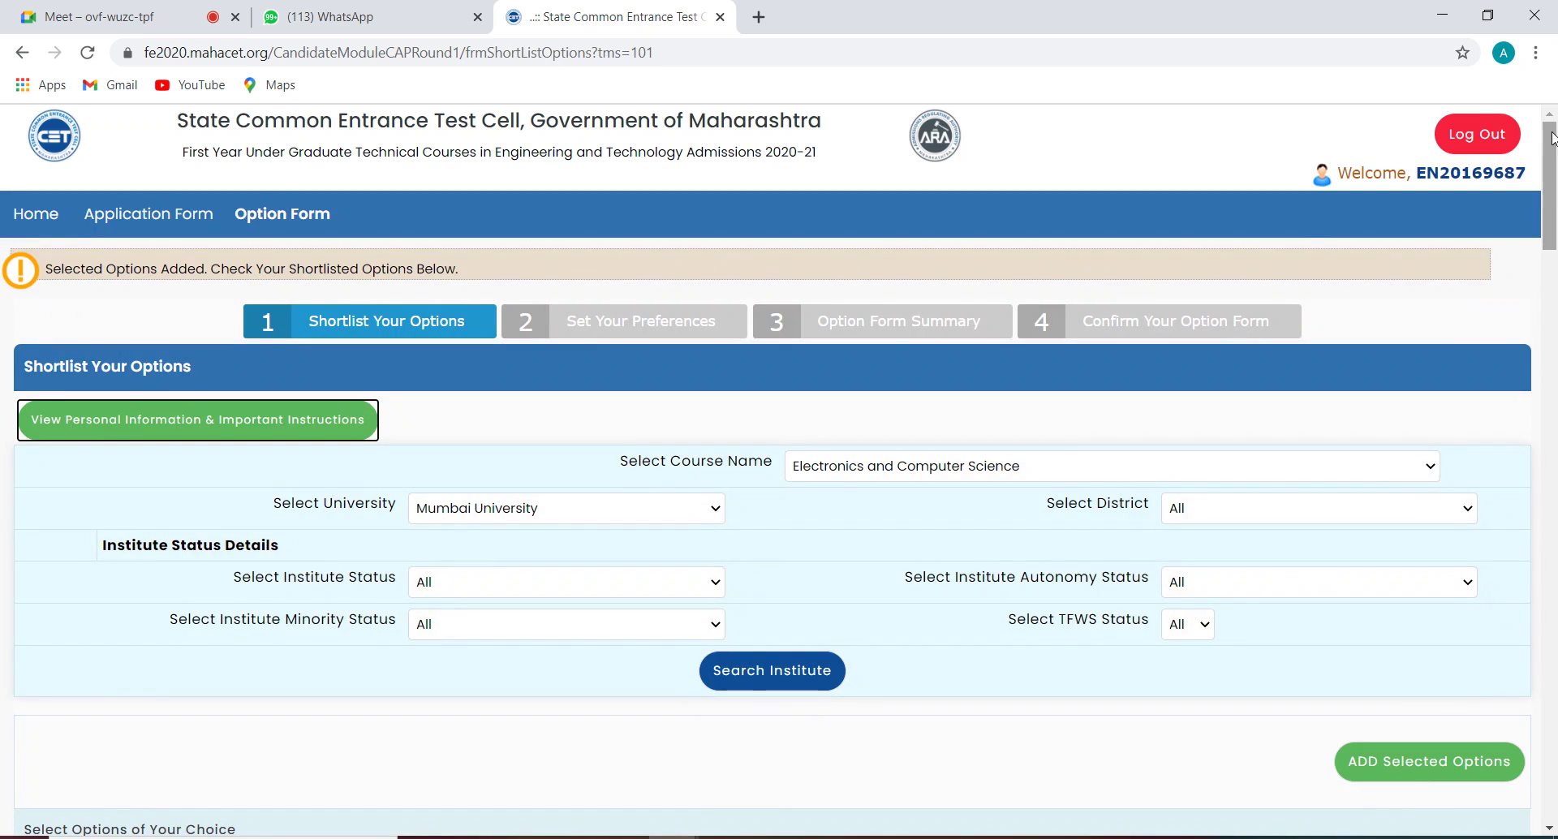
Step: Change the course name filter to Computer Engineering and search the Mumbai University institutes offering it
mouse_move(1550, 154)
mouse_down()
mouse_move(1535, 718)
mouse_move(1551, 161)
mouse_up()
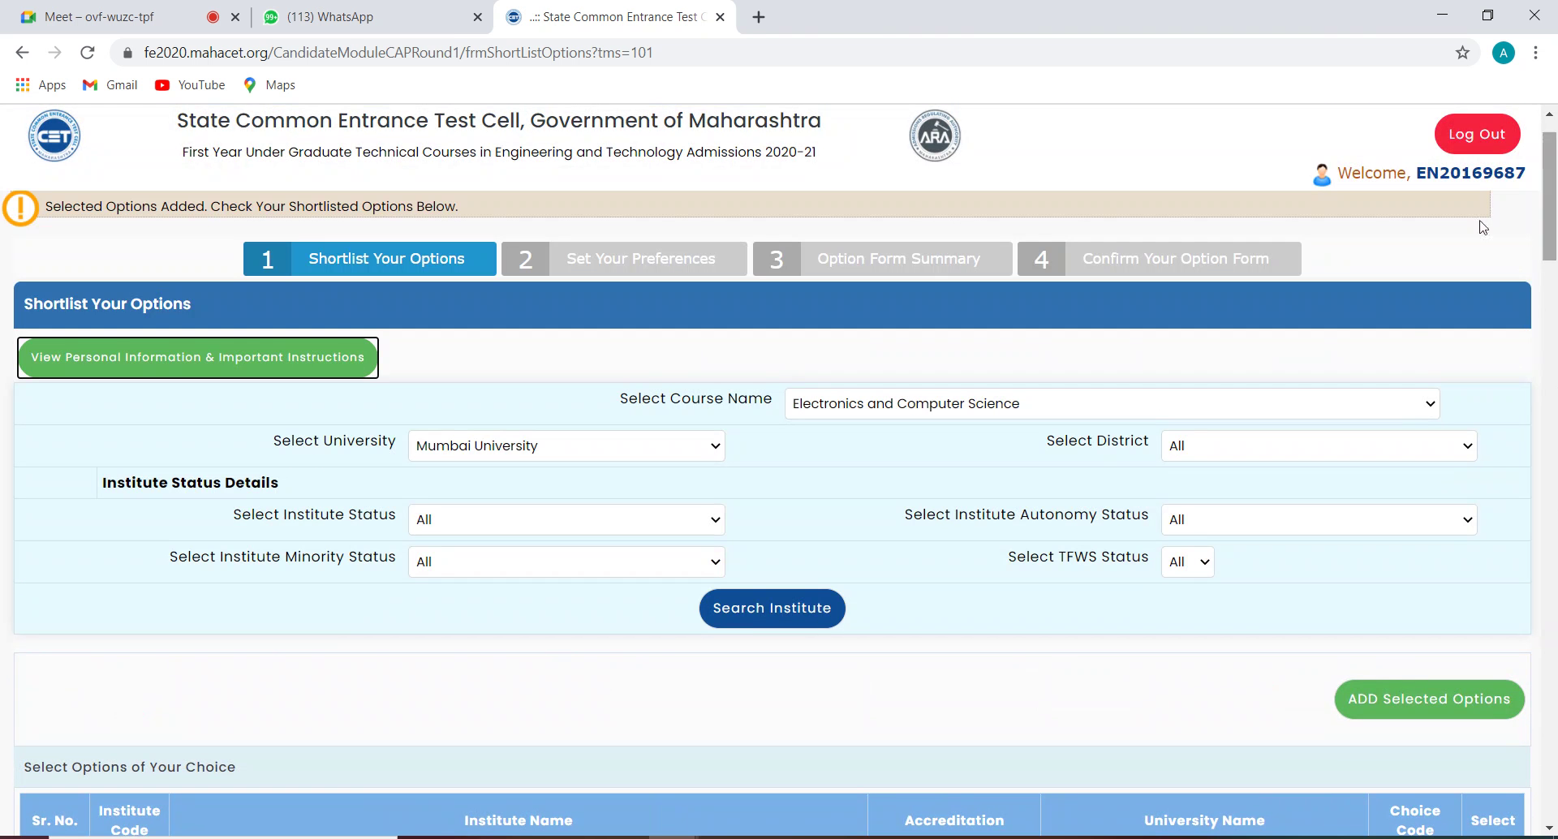
click(1430, 404)
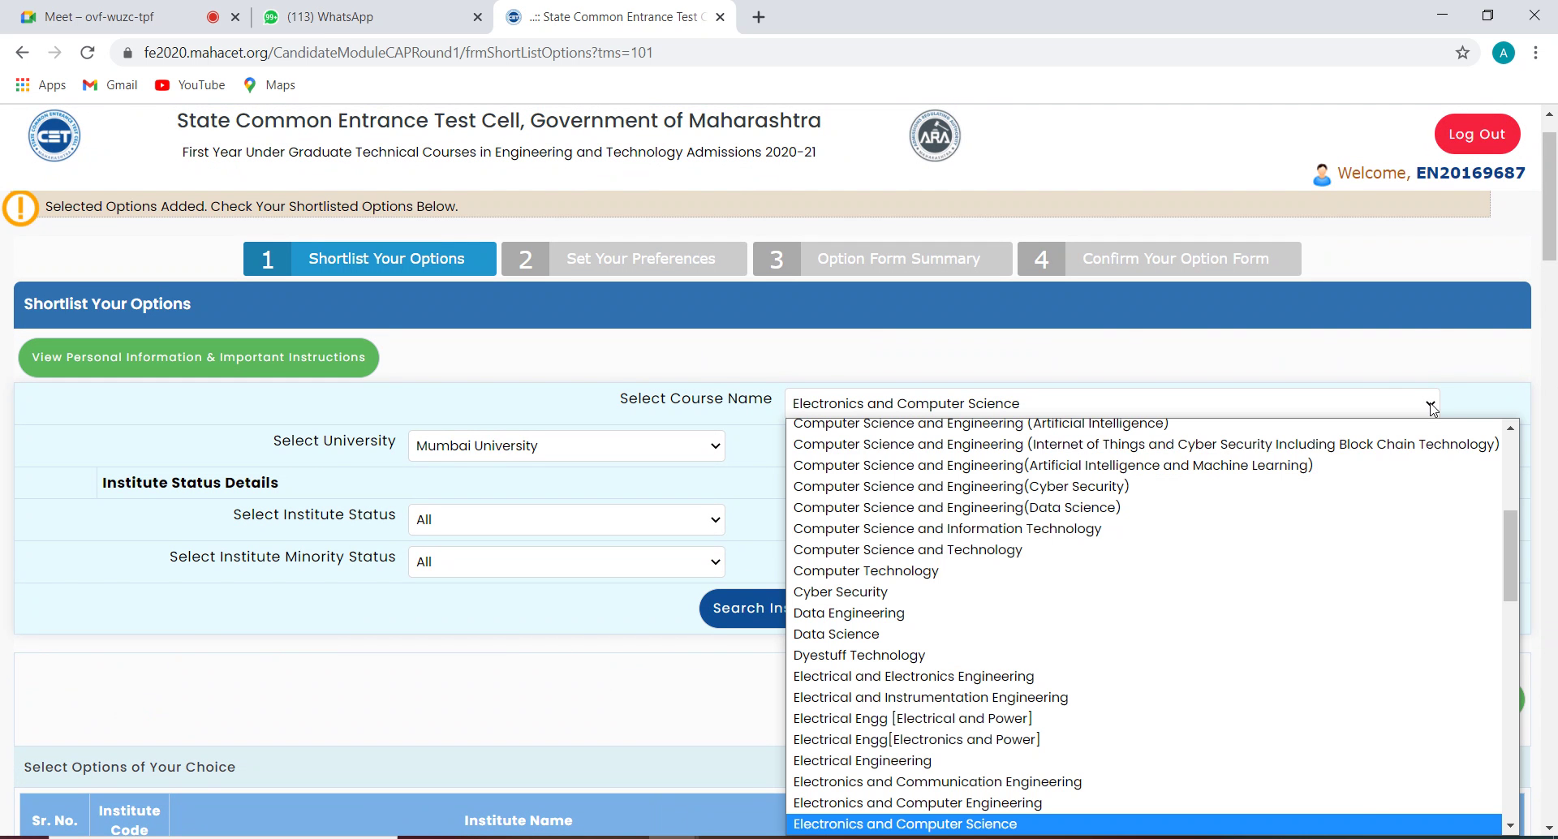
drag(1516, 570, 1522, 540)
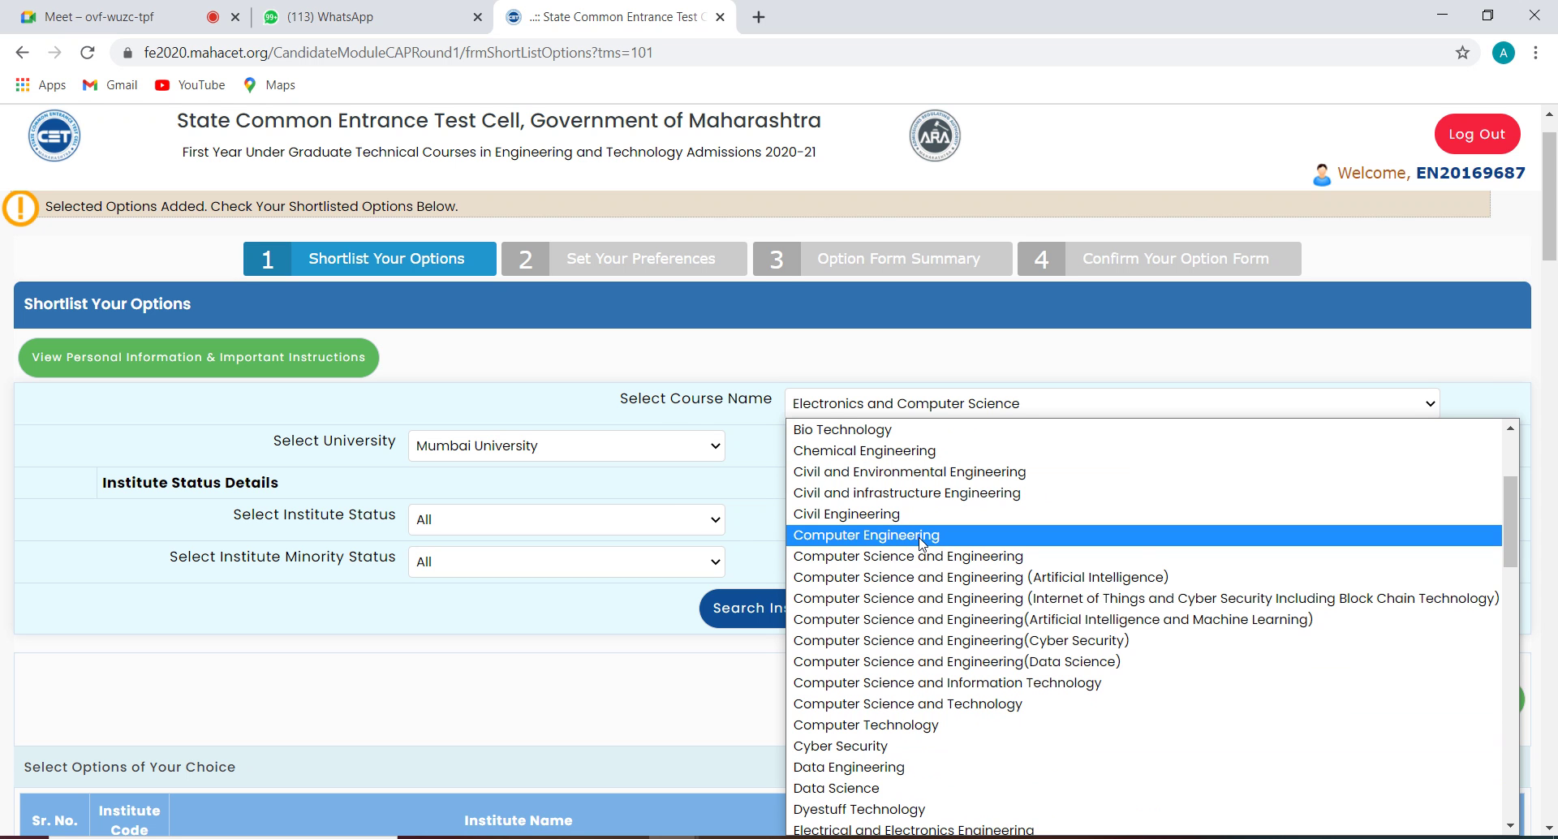
click(865, 539)
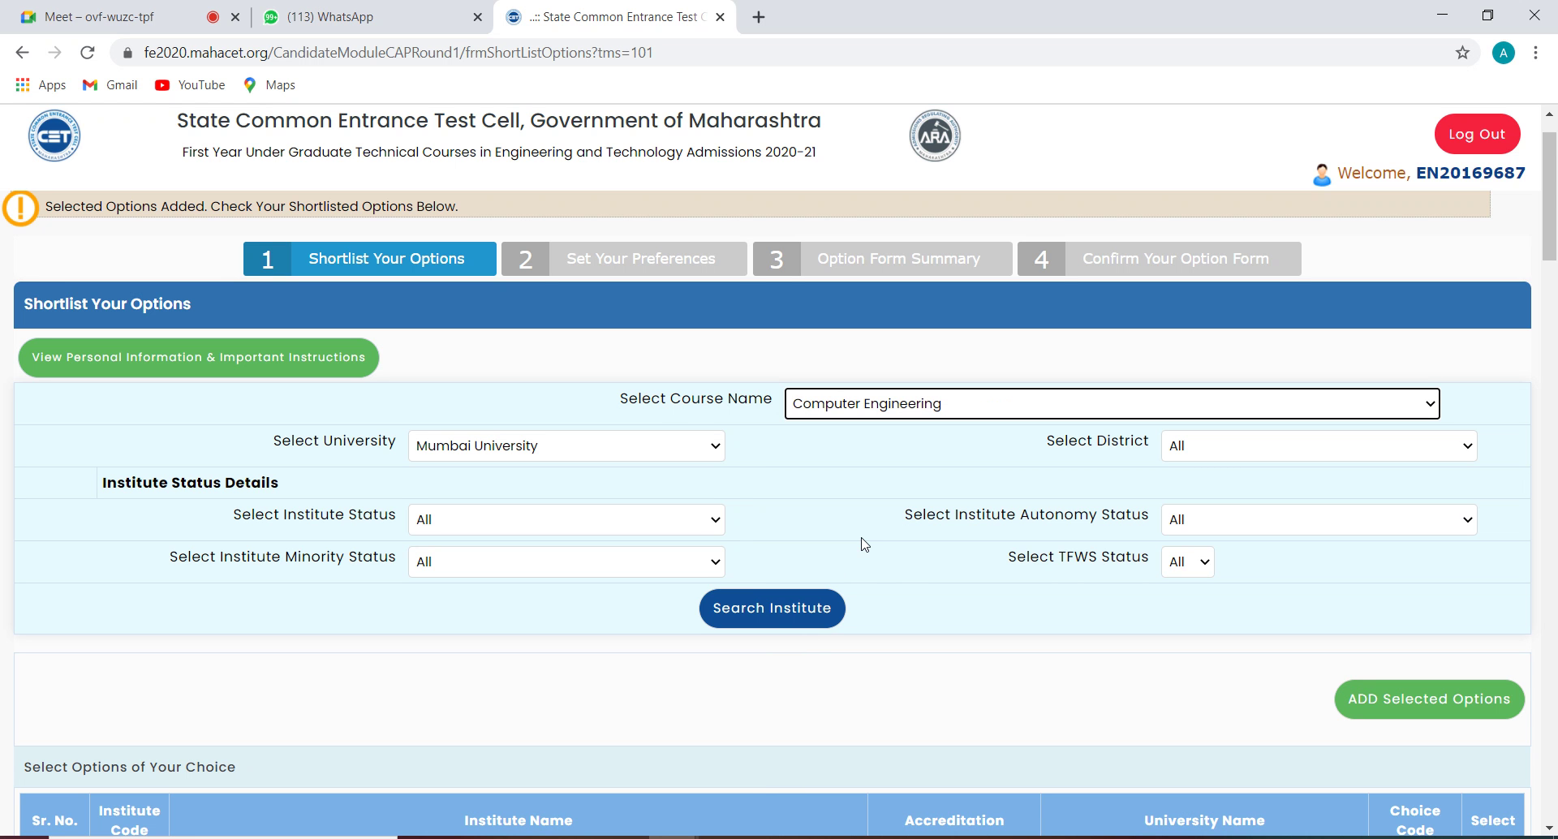
click(1399, 699)
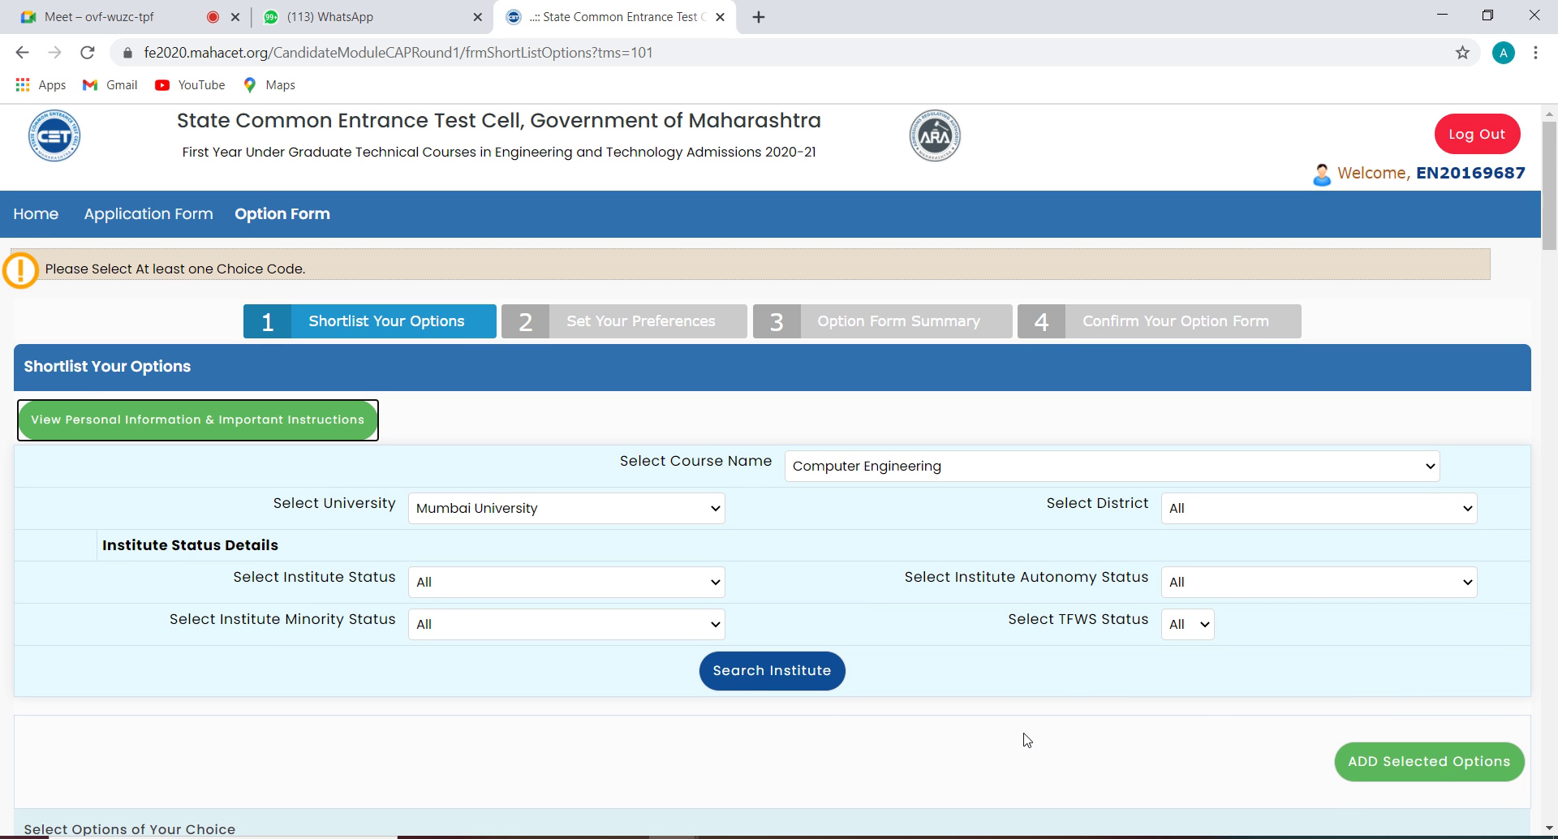
click(747, 684)
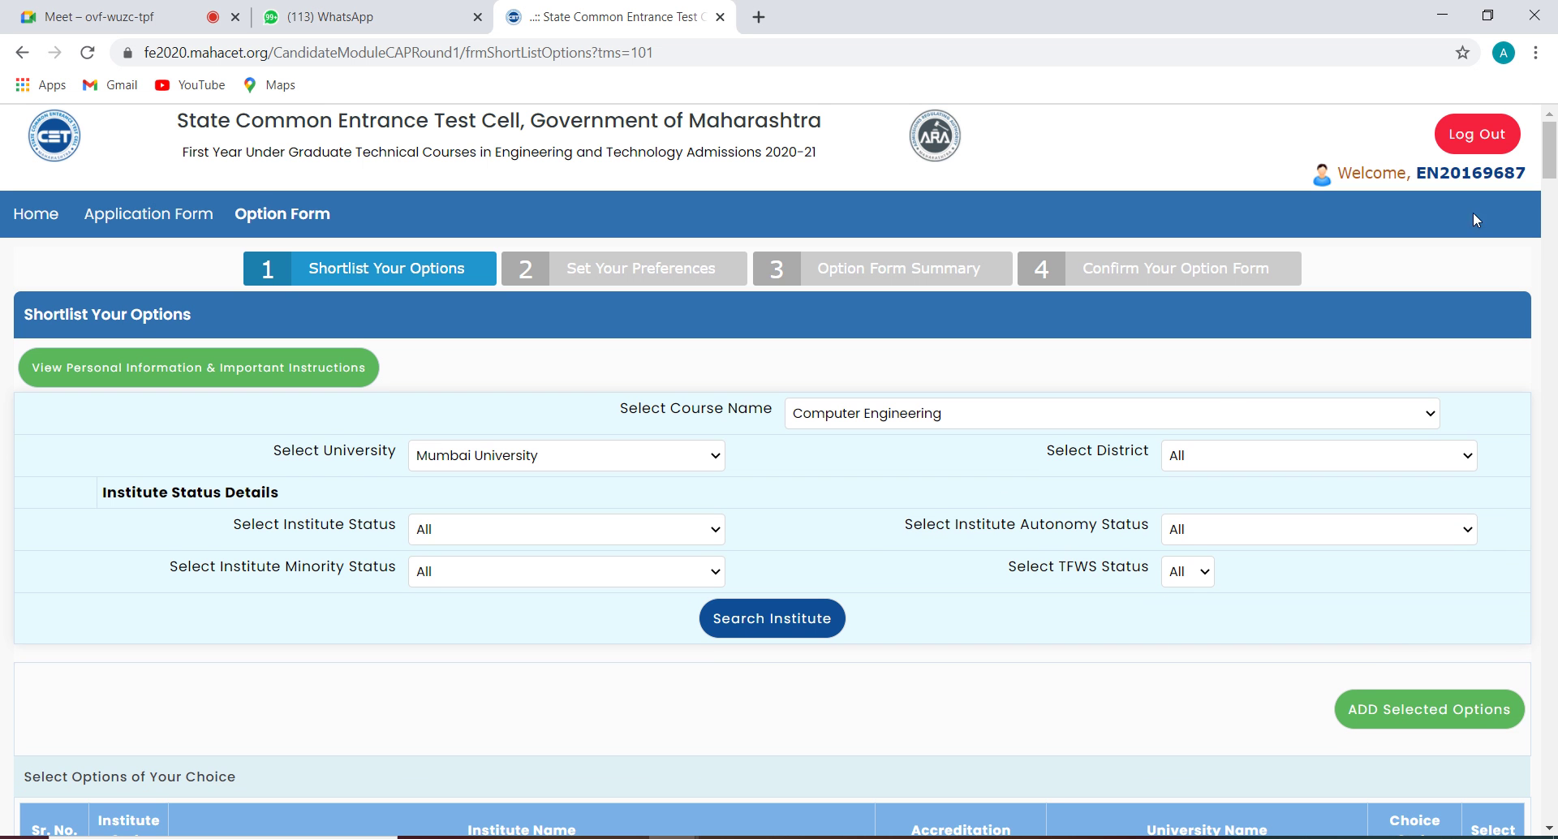
Step: Select both the TFWS and non-TFWS Computer Engineering options for VJTI, Matunga, and Rajiv Gandhi Institute of Technology, Mumbai
drag(1551, 150, 1551, 206)
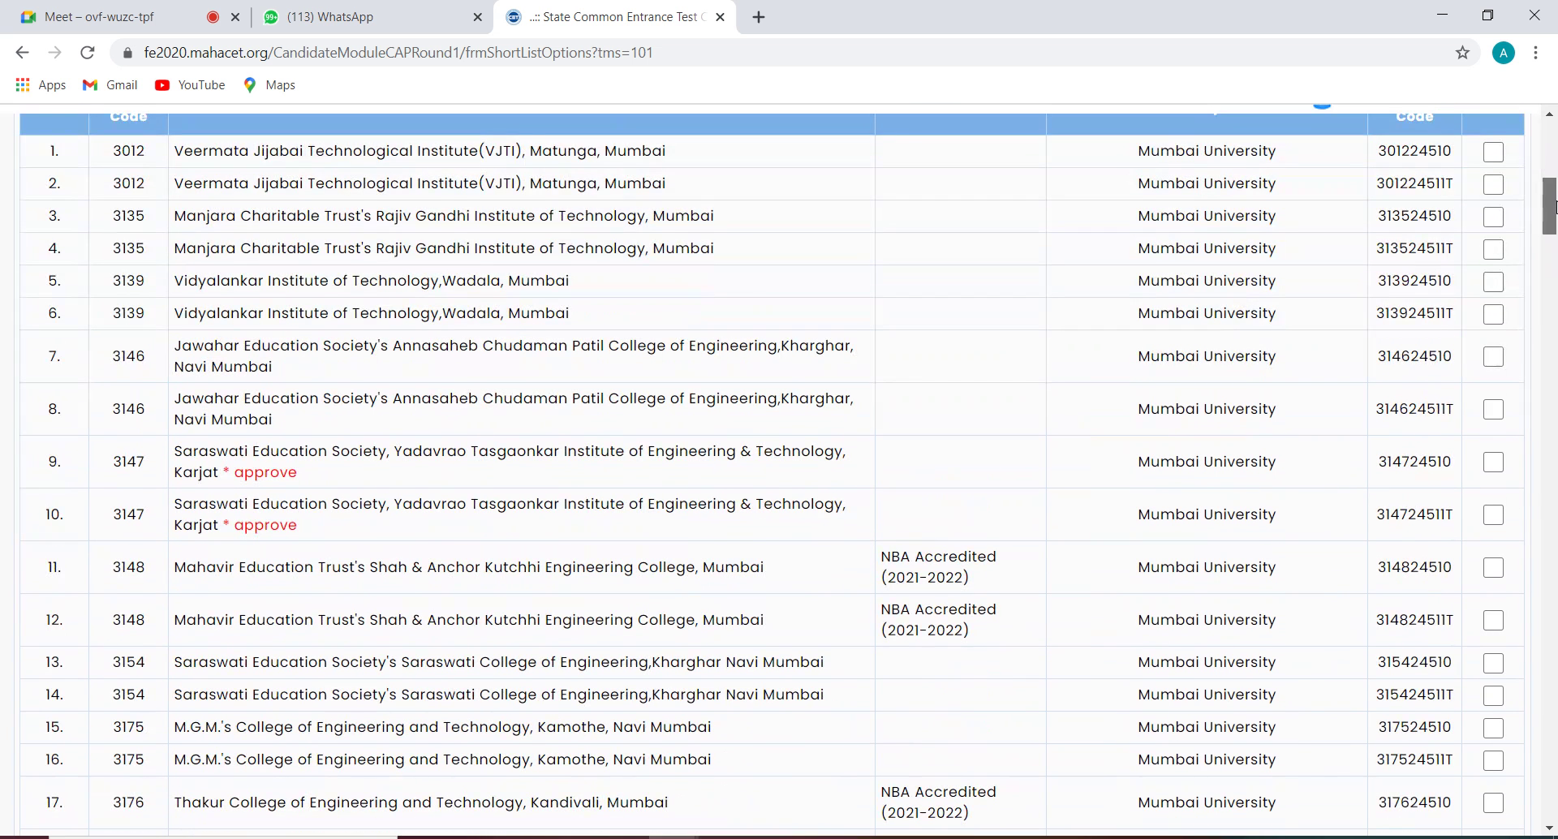
click(1494, 154)
click(1492, 188)
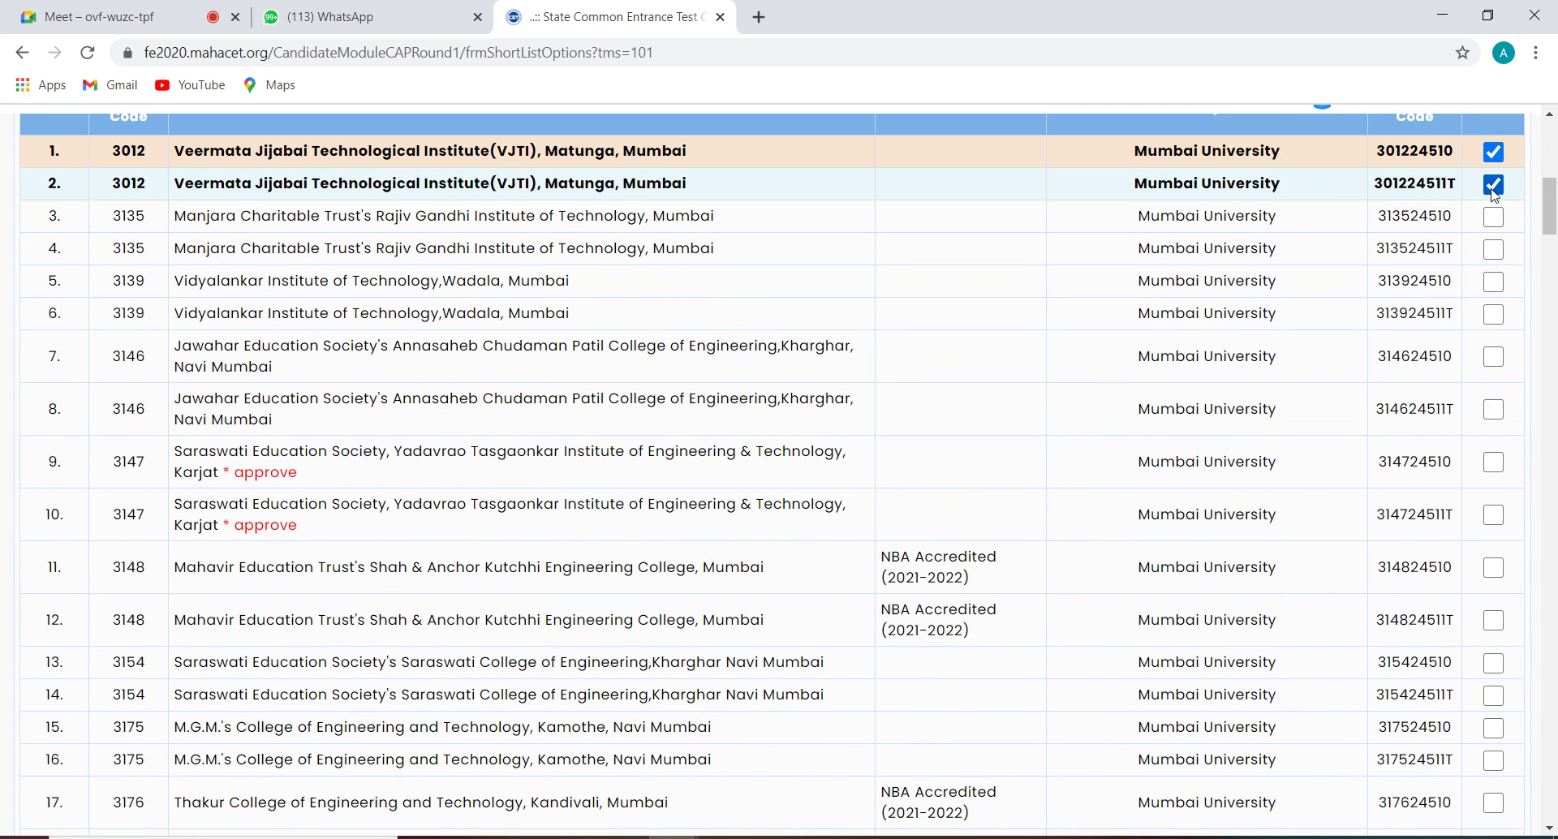
click(1493, 220)
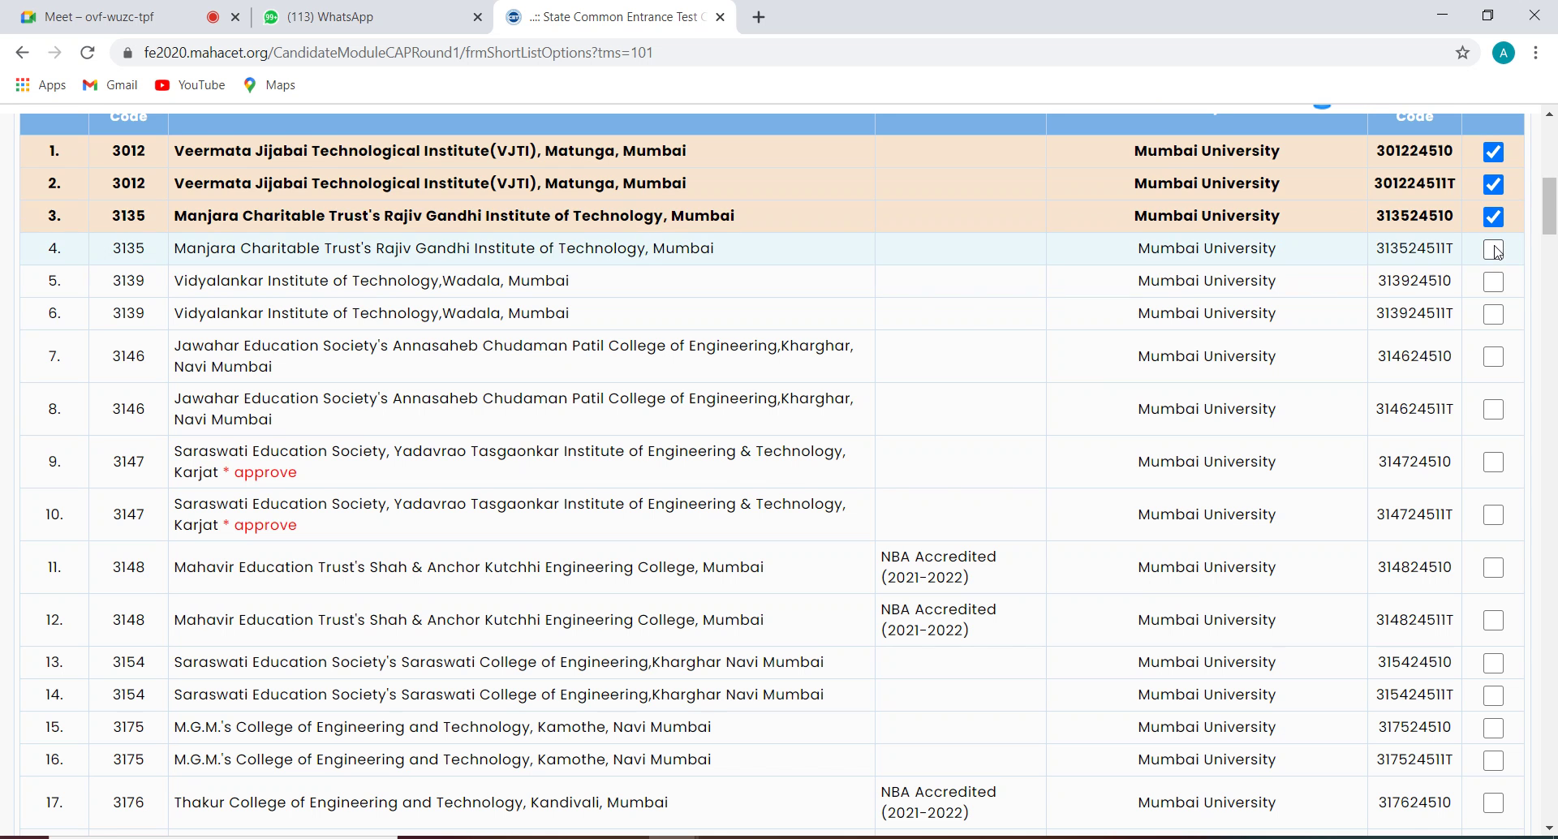
click(1494, 250)
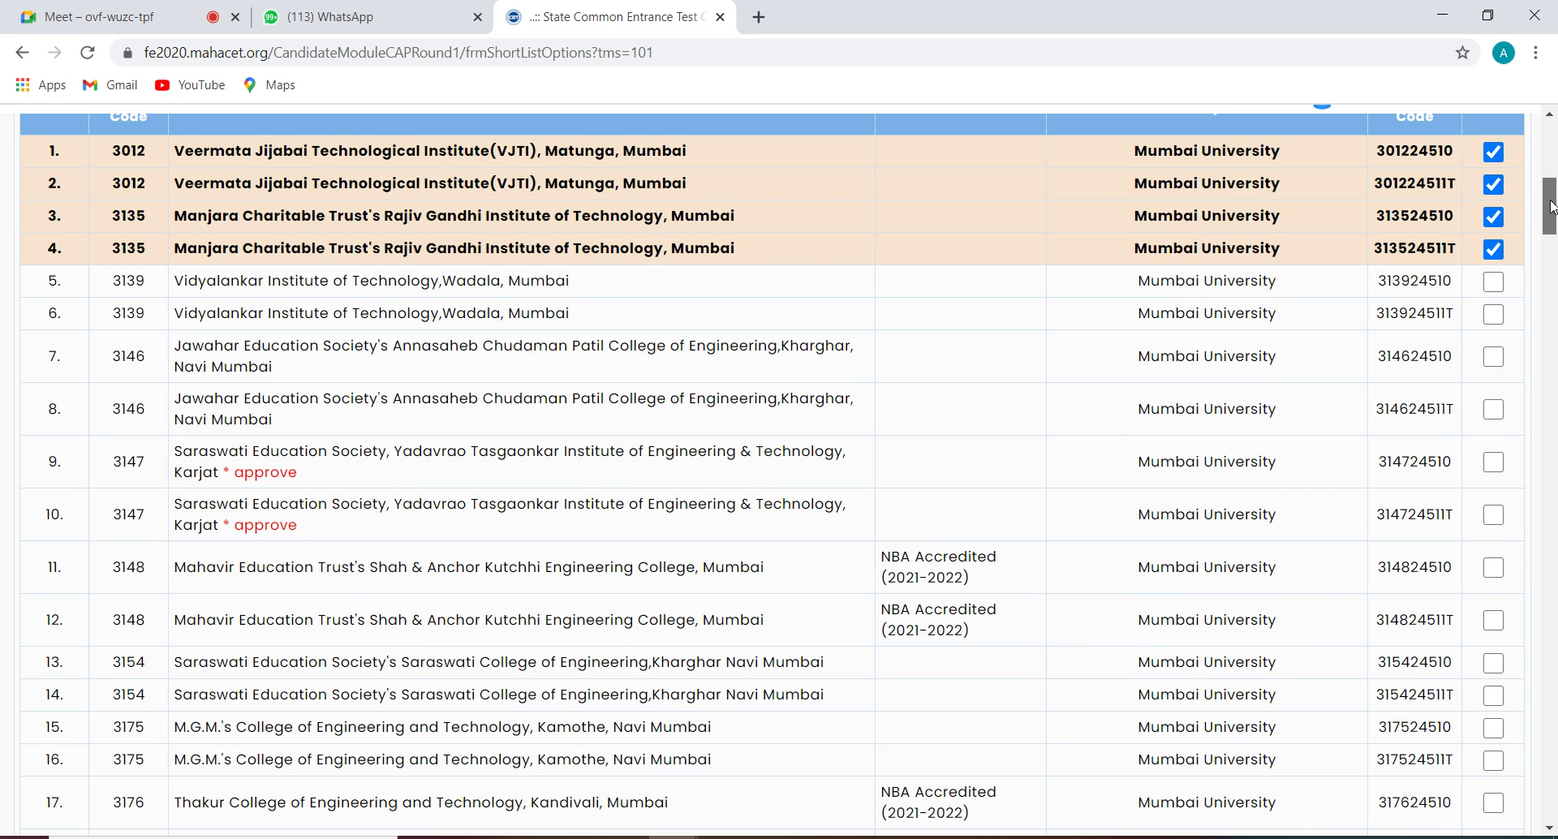
Step: Select both the TFWS and non-TFWS options for Thakur College, Kandivali, and Thadomal Shahani Engineering College, Bandra
drag(1552, 207, 1552, 230)
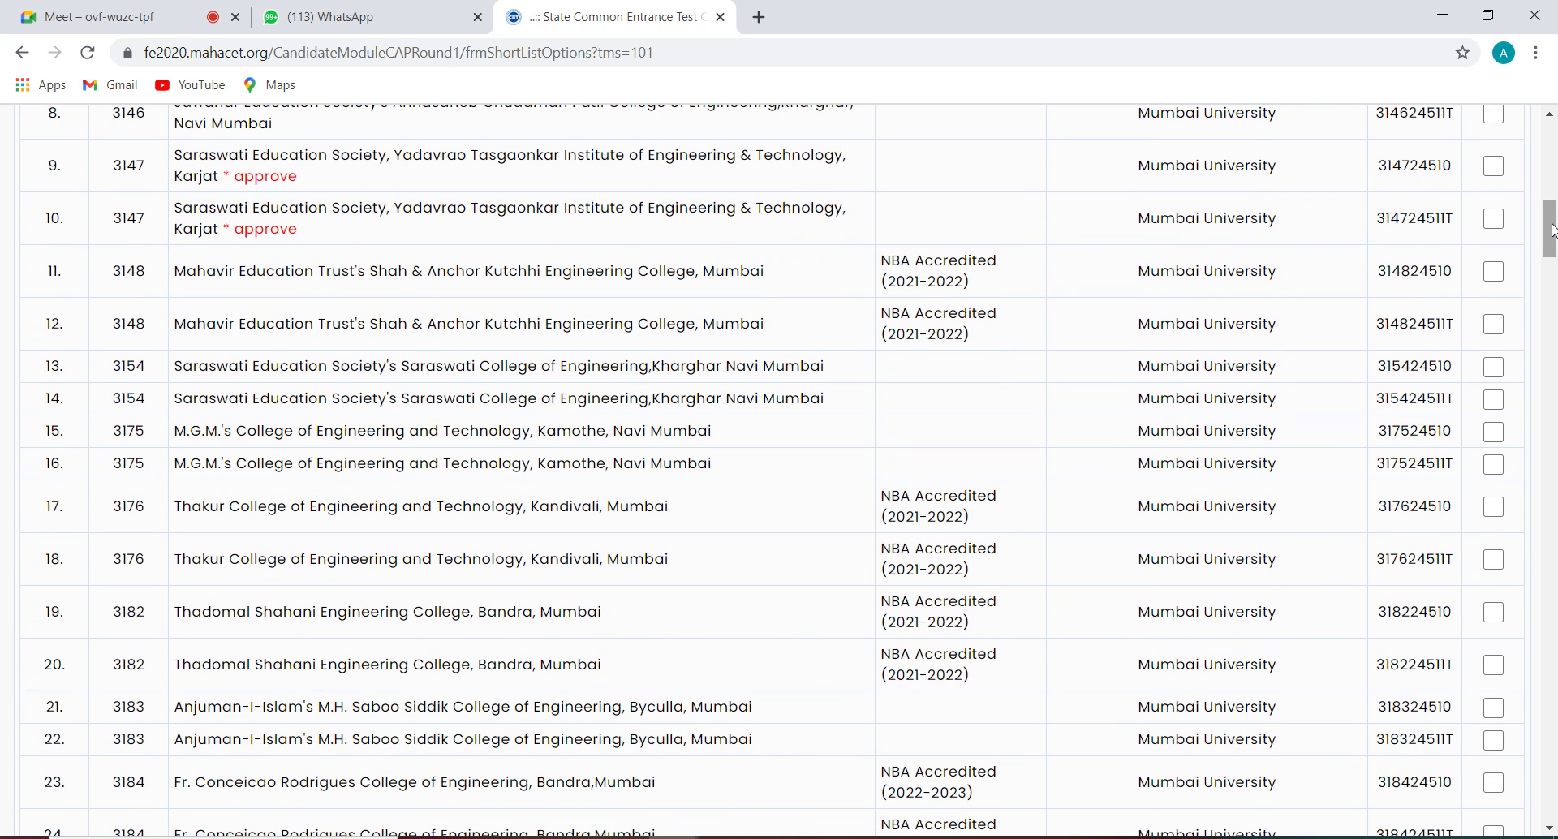
click(1494, 508)
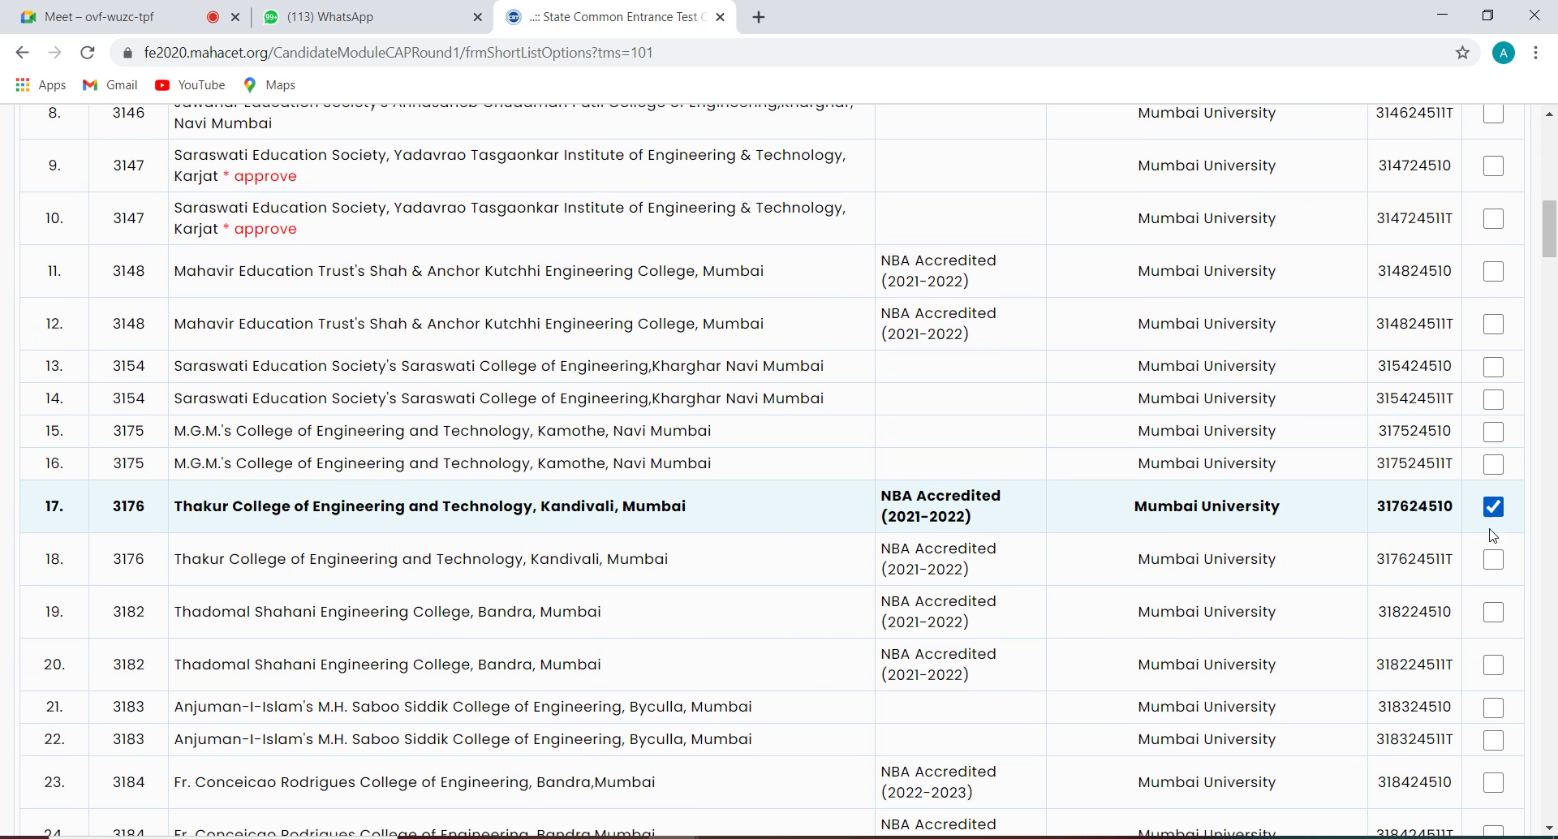
click(1493, 562)
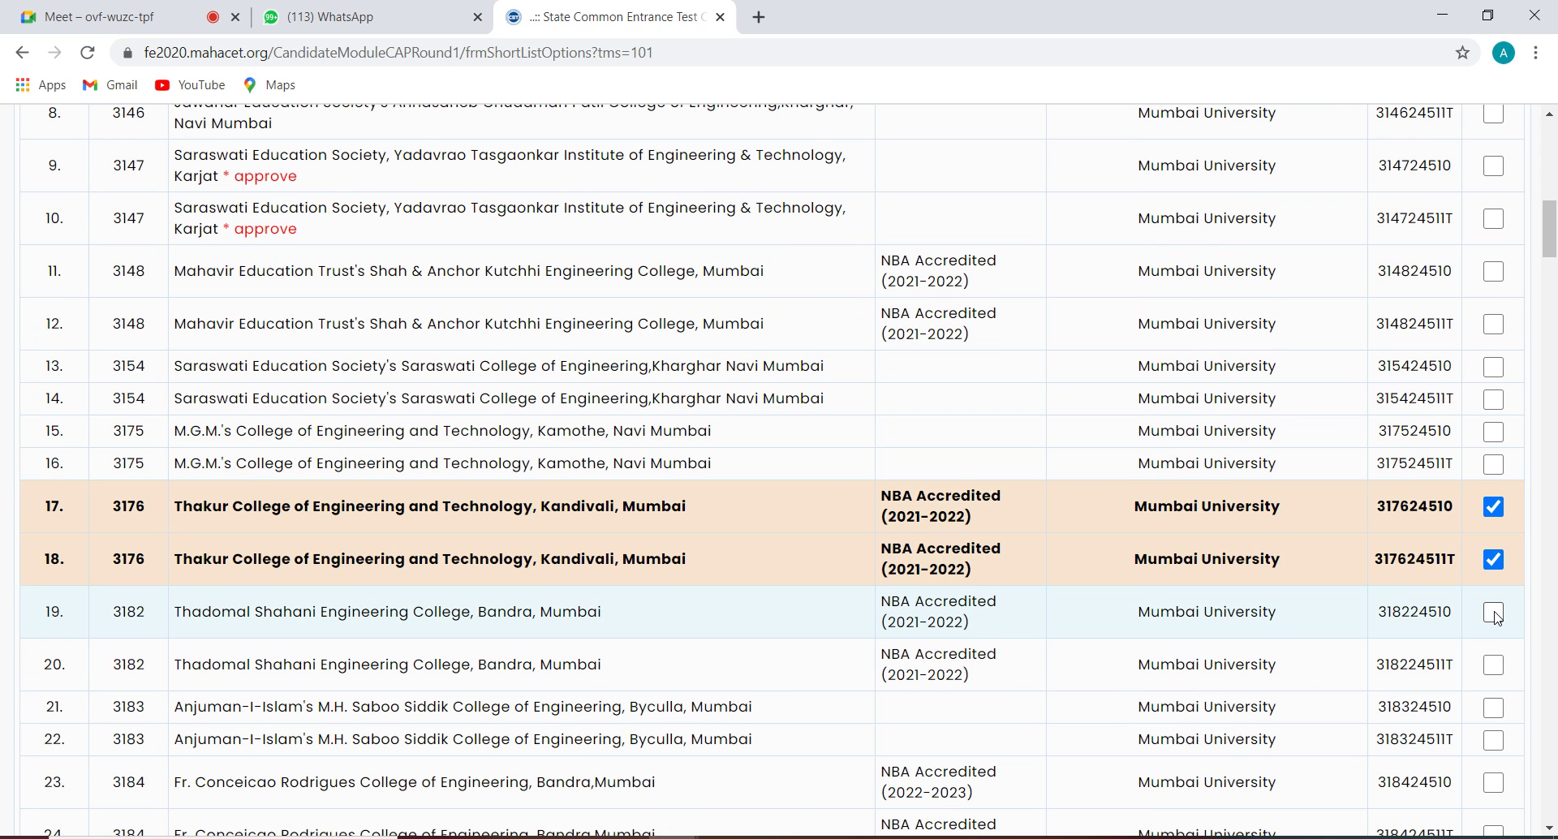
click(1494, 615)
click(1494, 666)
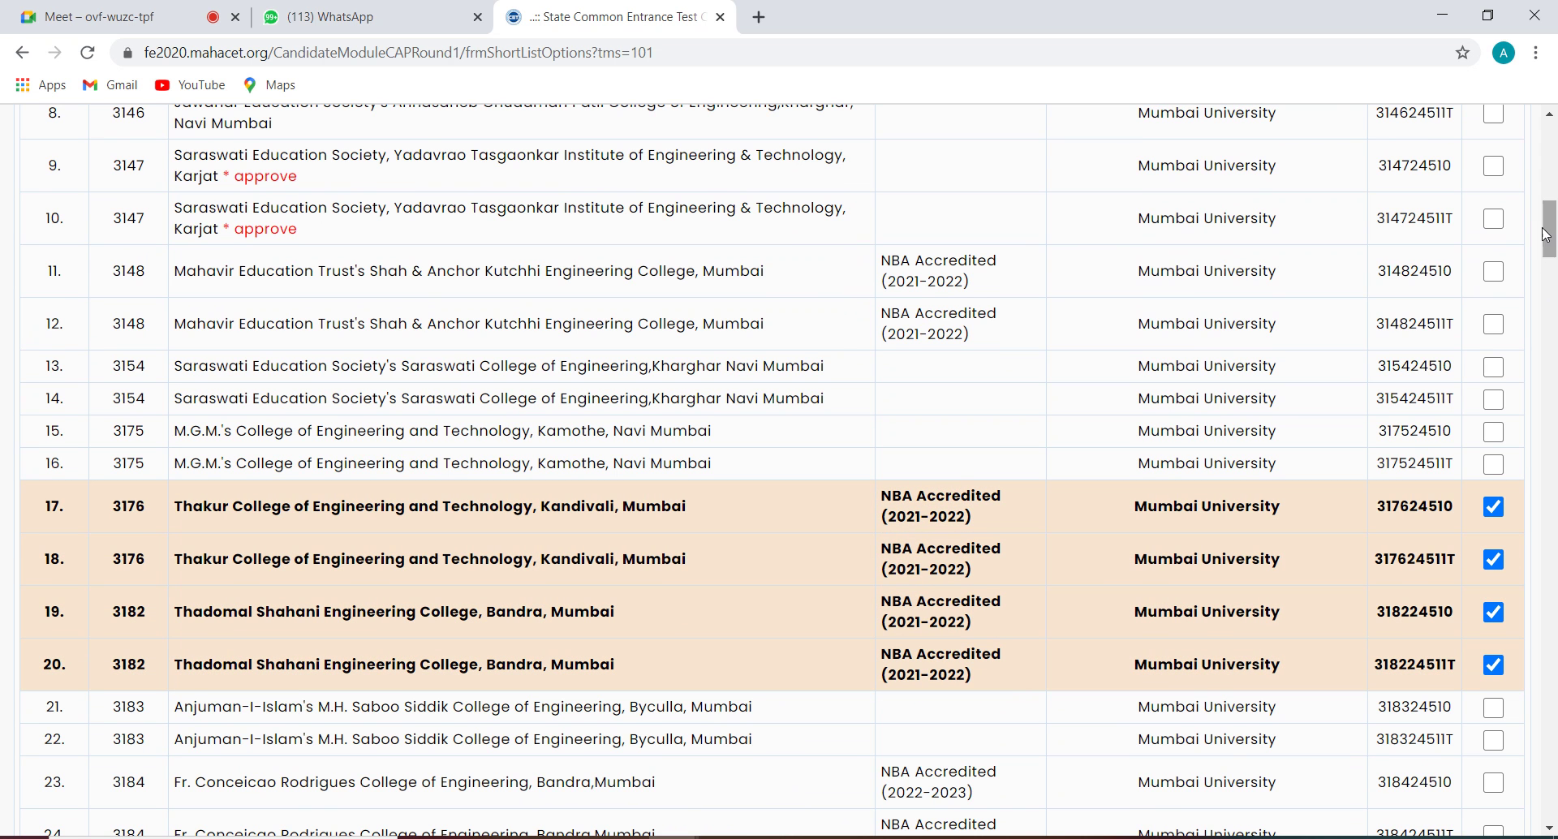
Step: Select both the TFWS and non-TFWS Computer Engineering options for Fr. Conceicao Rodrigues College of Engineering, Bandra
drag(1550, 231, 1551, 263)
click(1498, 378)
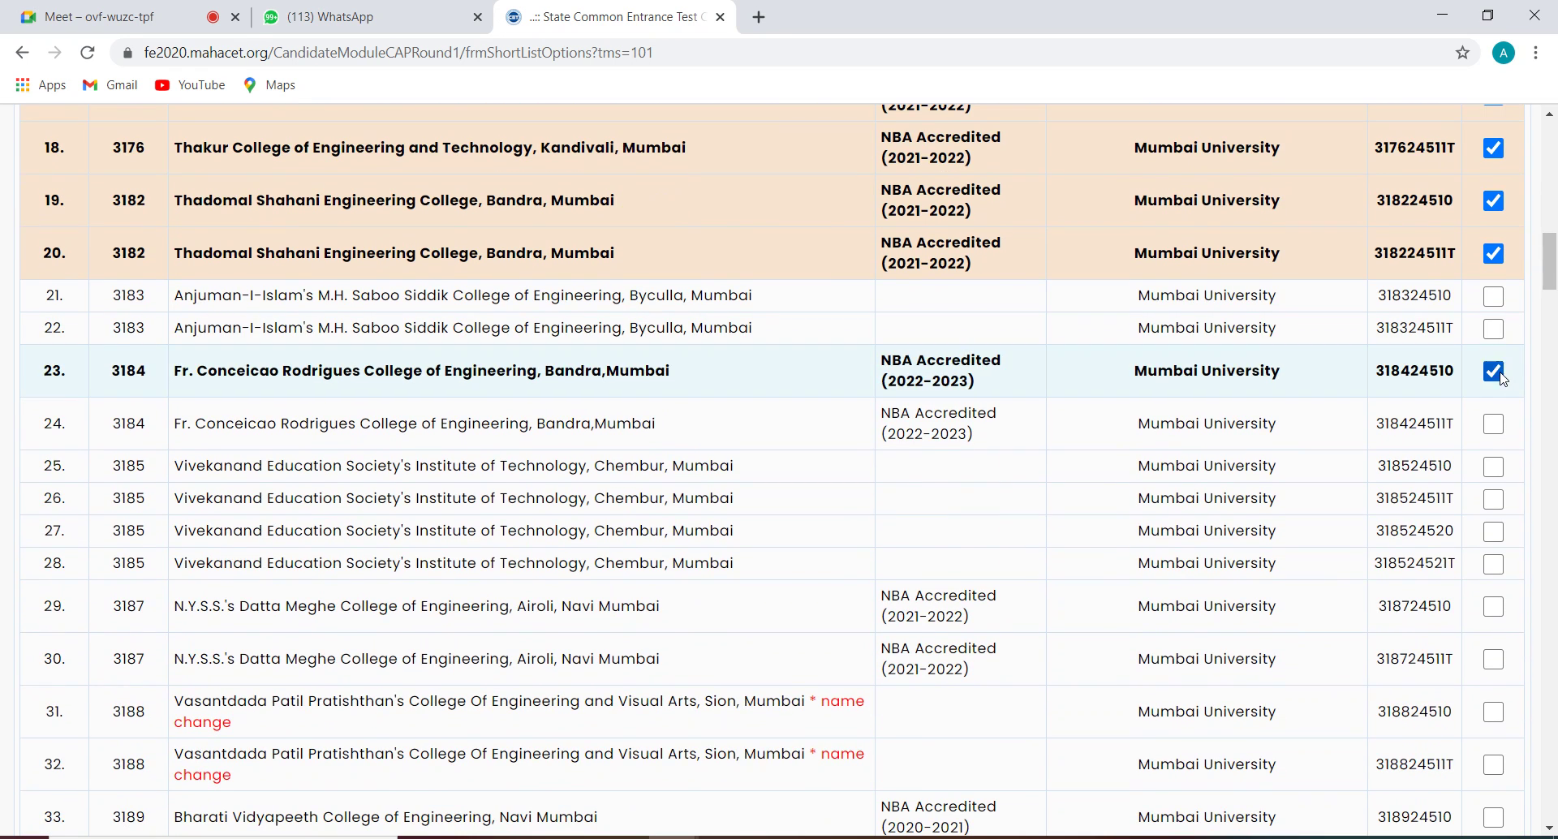
click(1498, 428)
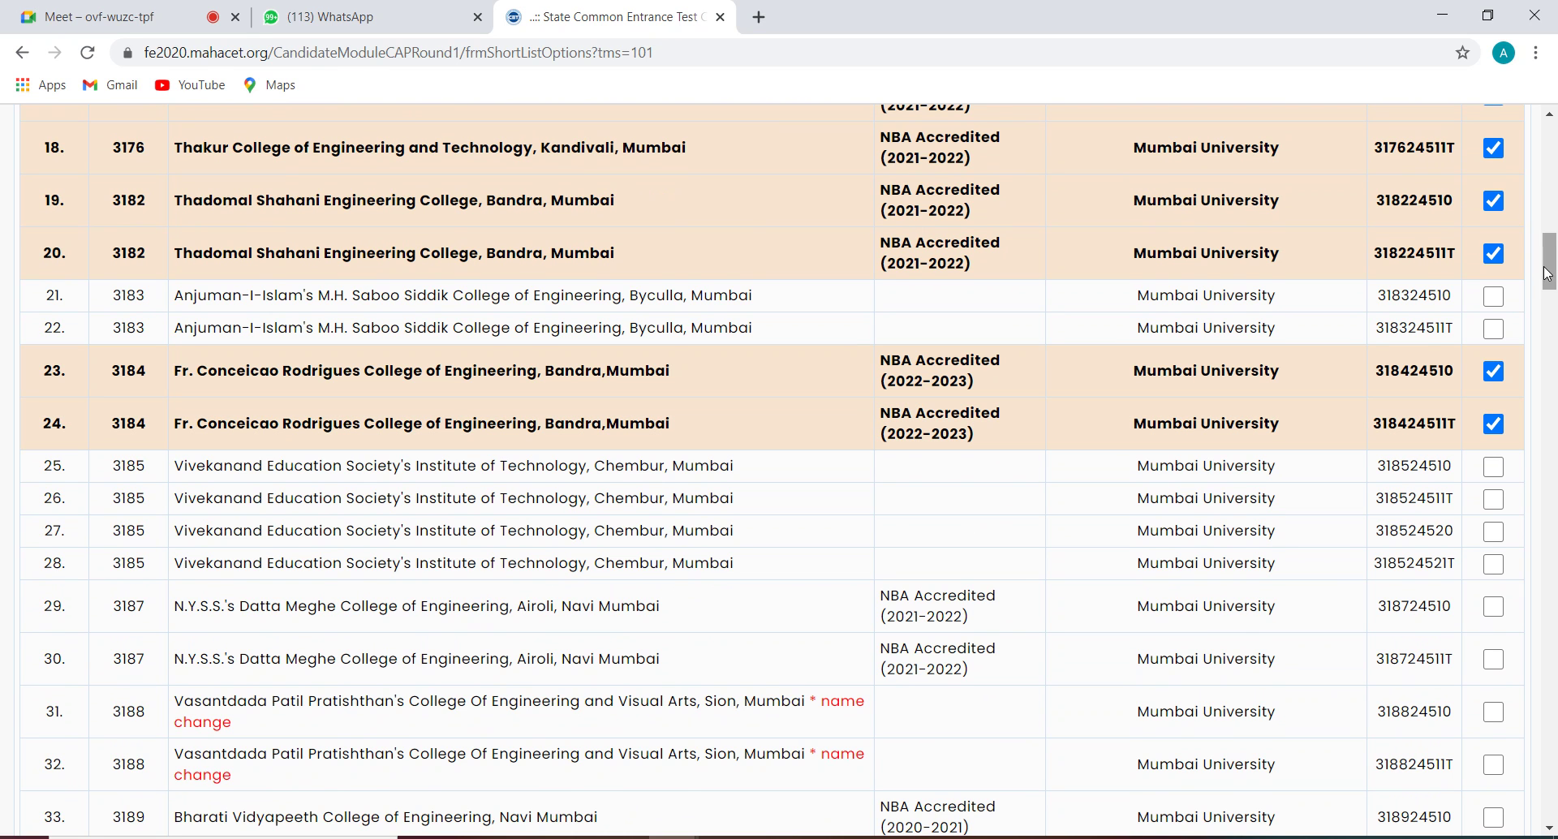
Step: Select both the TFWS and non-TFWS options for Vidyavardhini's College of Engineering and Technology, Vasai
drag(1552, 260, 1552, 268)
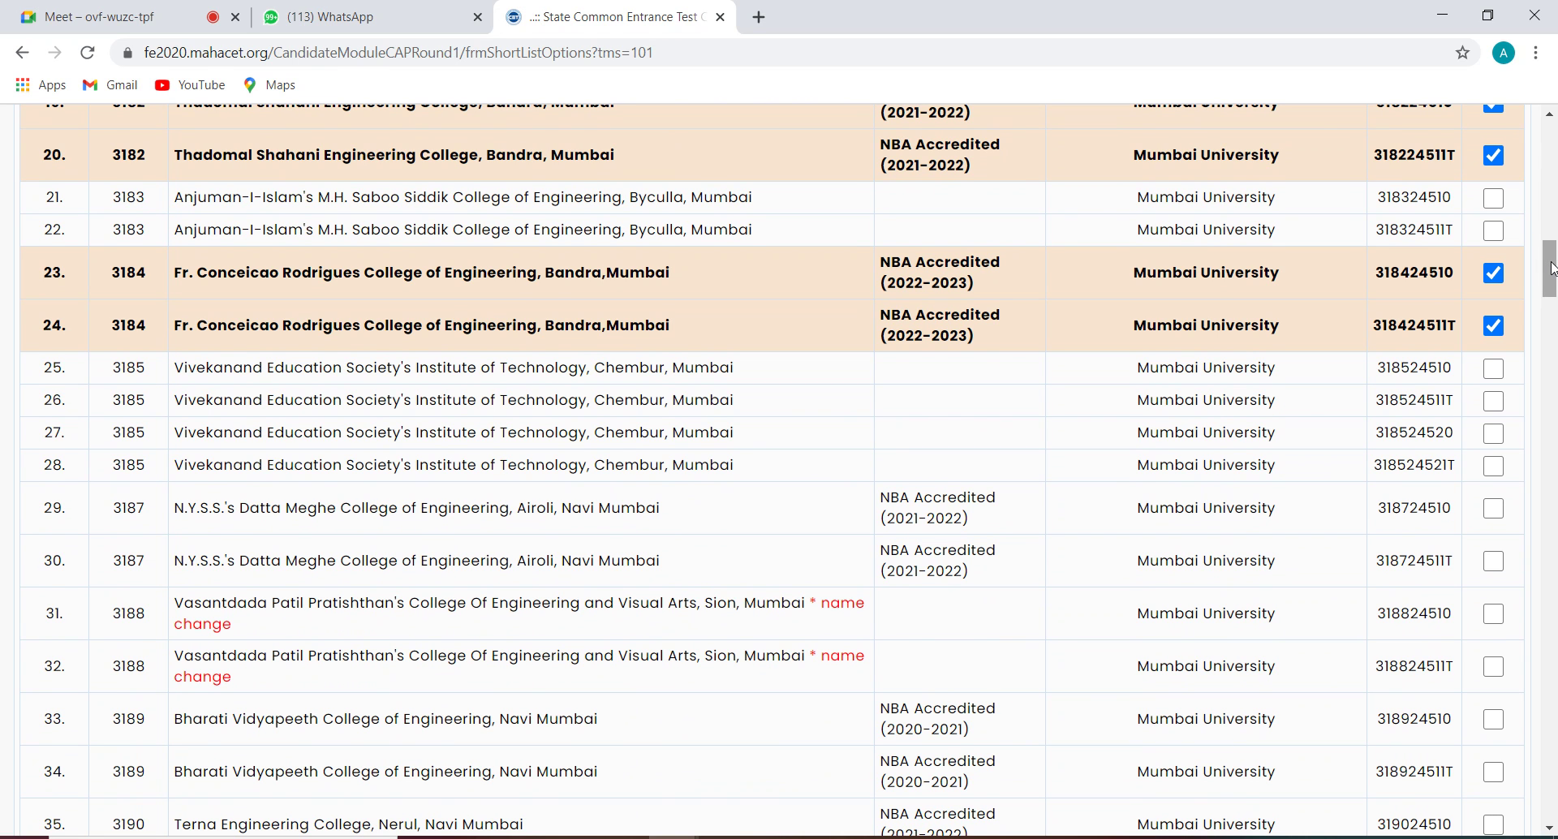
drag(1551, 268, 1553, 319)
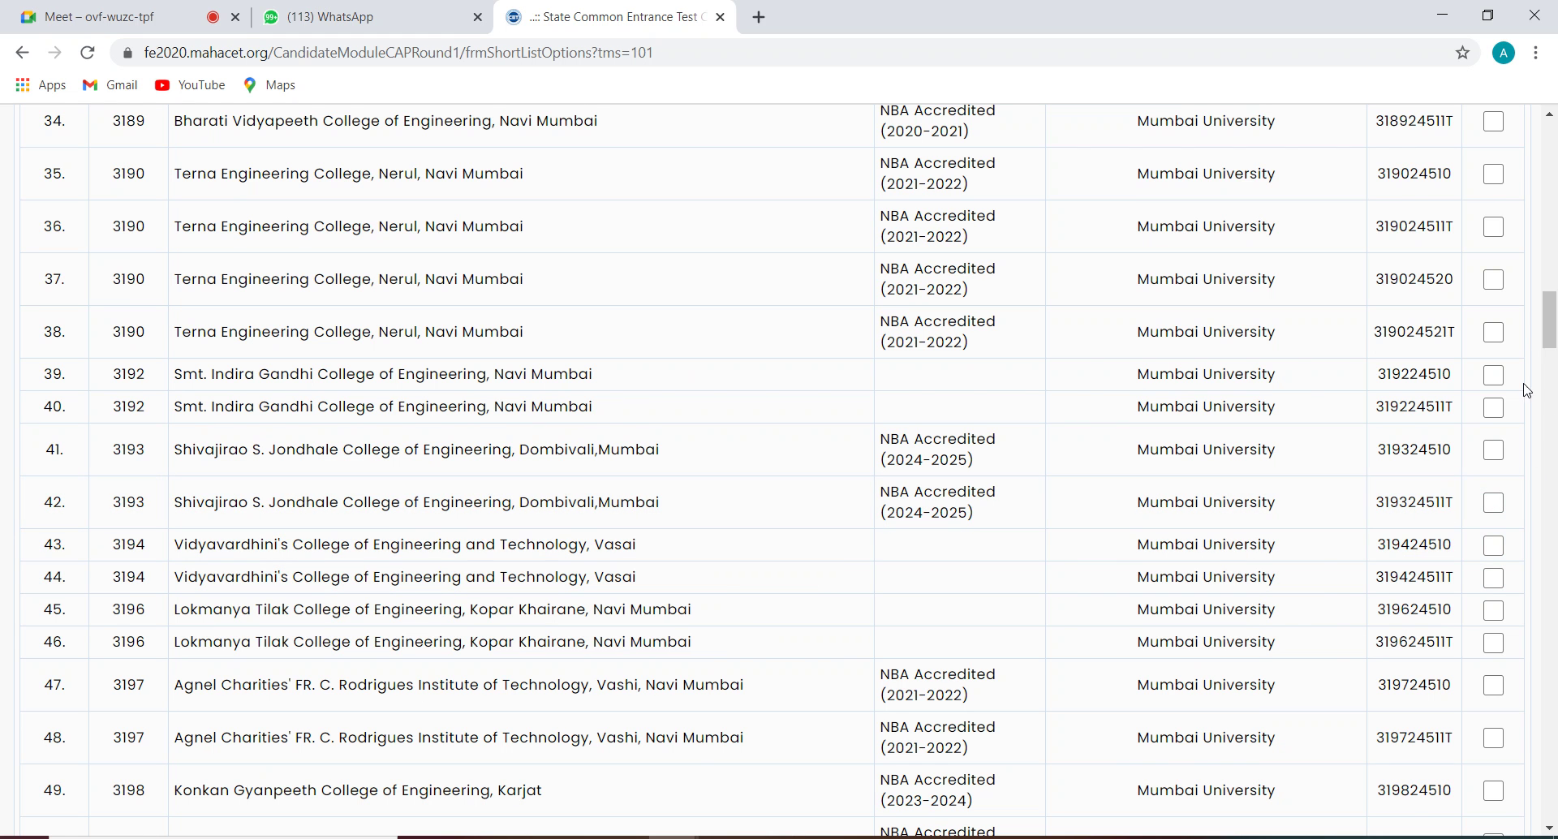
drag(1551, 323, 1554, 282)
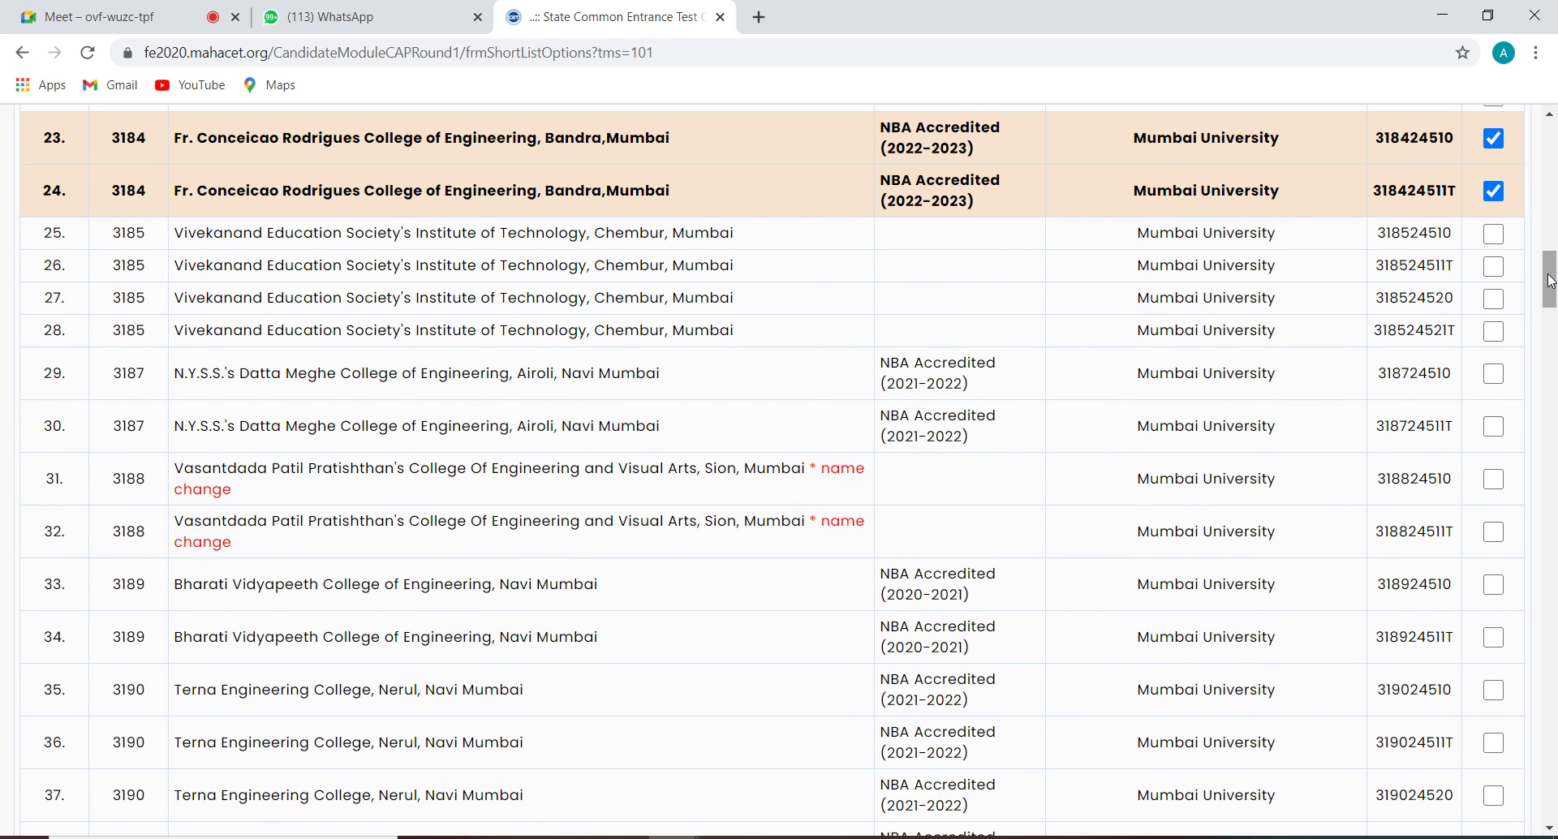
drag(1551, 280, 1552, 320)
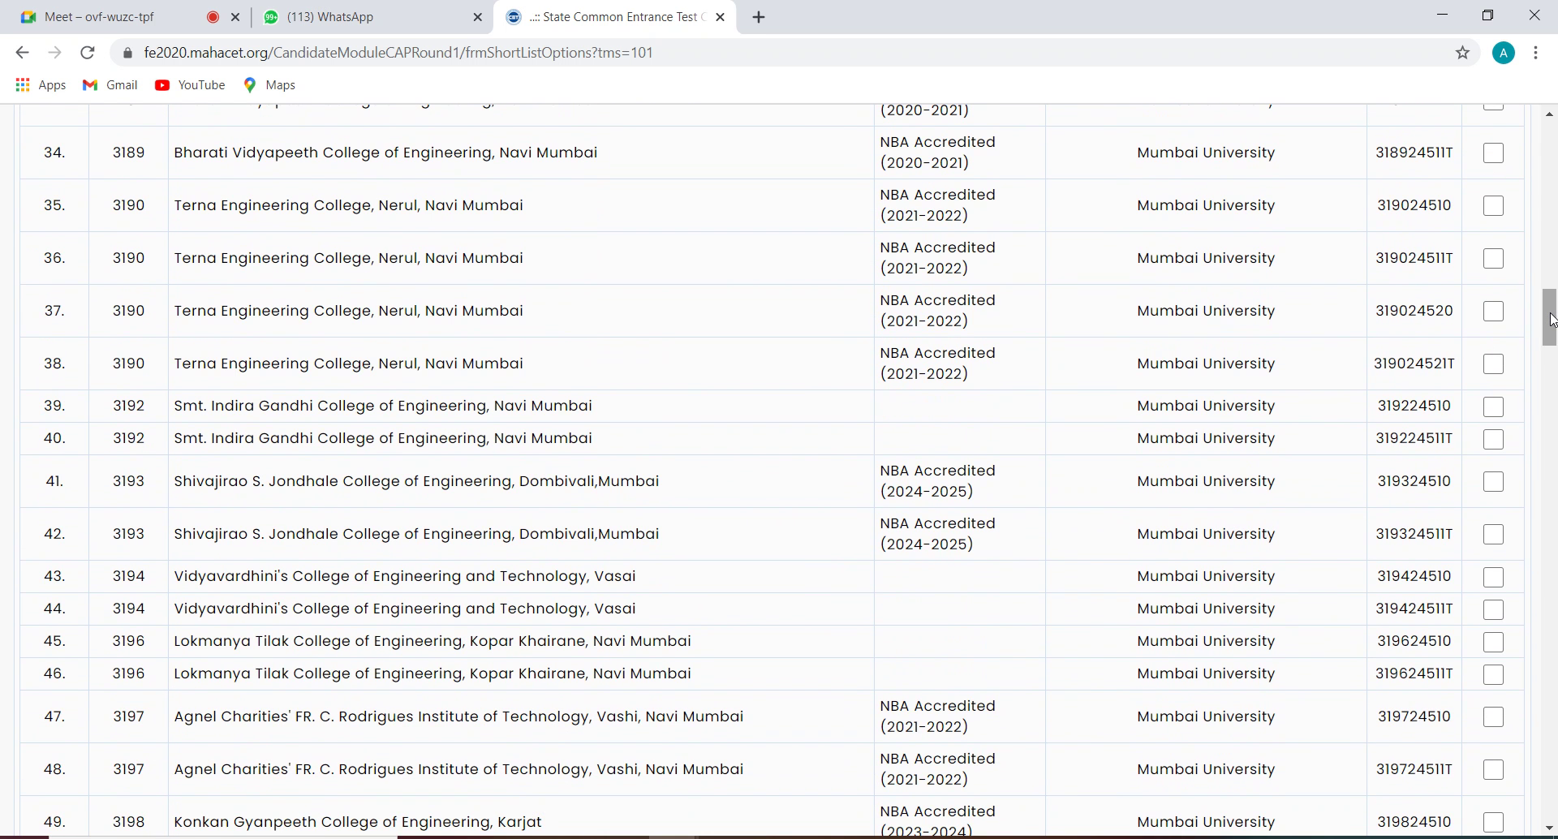
click(1495, 577)
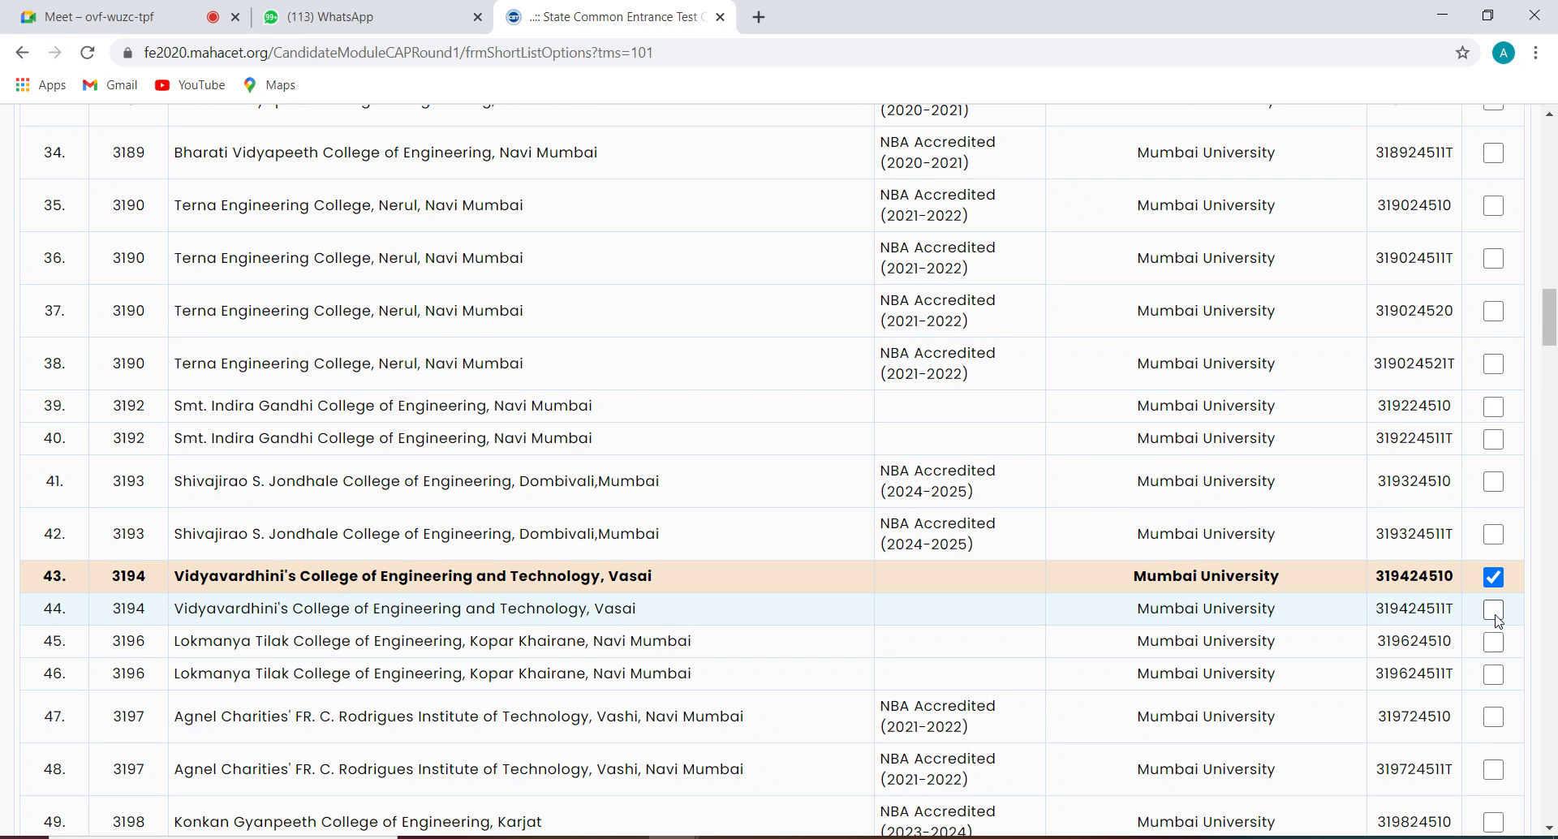
click(1494, 610)
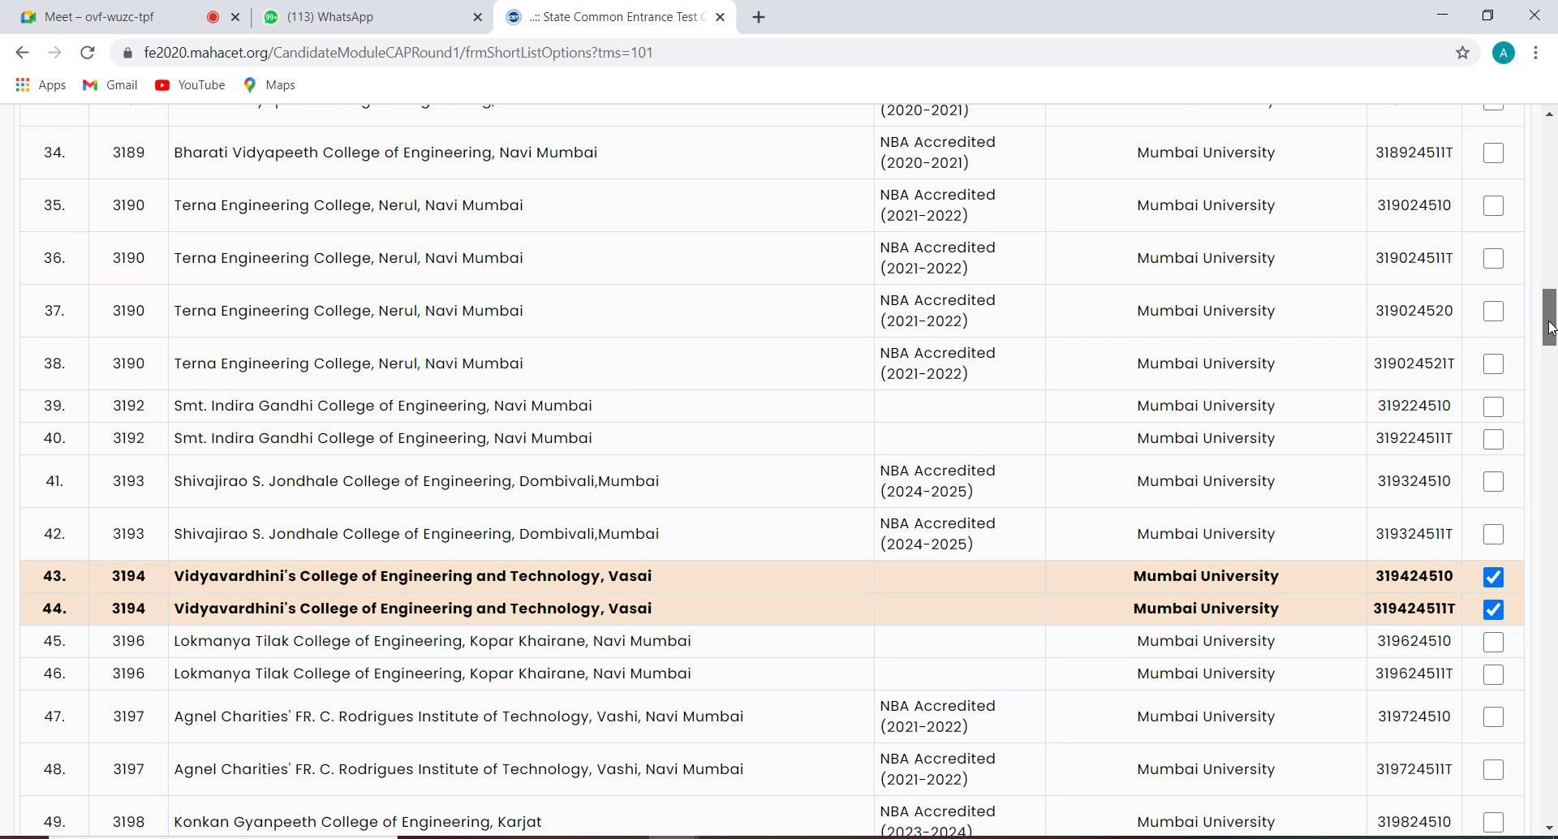
Step: Select both the TFWS and non-TFWS options for Dwarkadas J. Sanghvi College, Vile Parle, and Rizvi College of Engineering, Bandra
scroll(1551, 349, down, 3)
drag(1550, 338, 1551, 351)
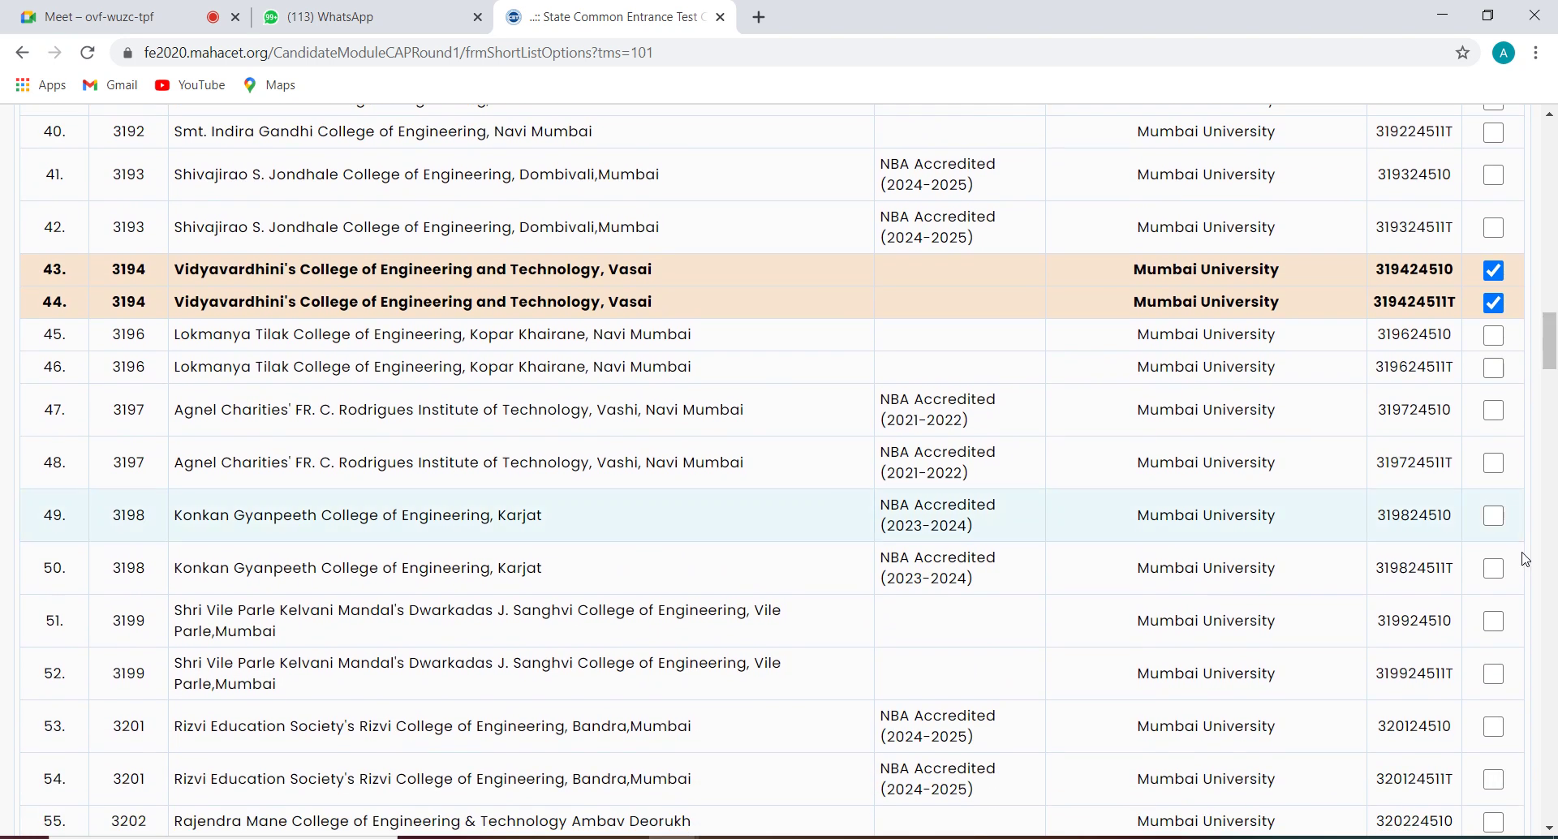
click(1494, 621)
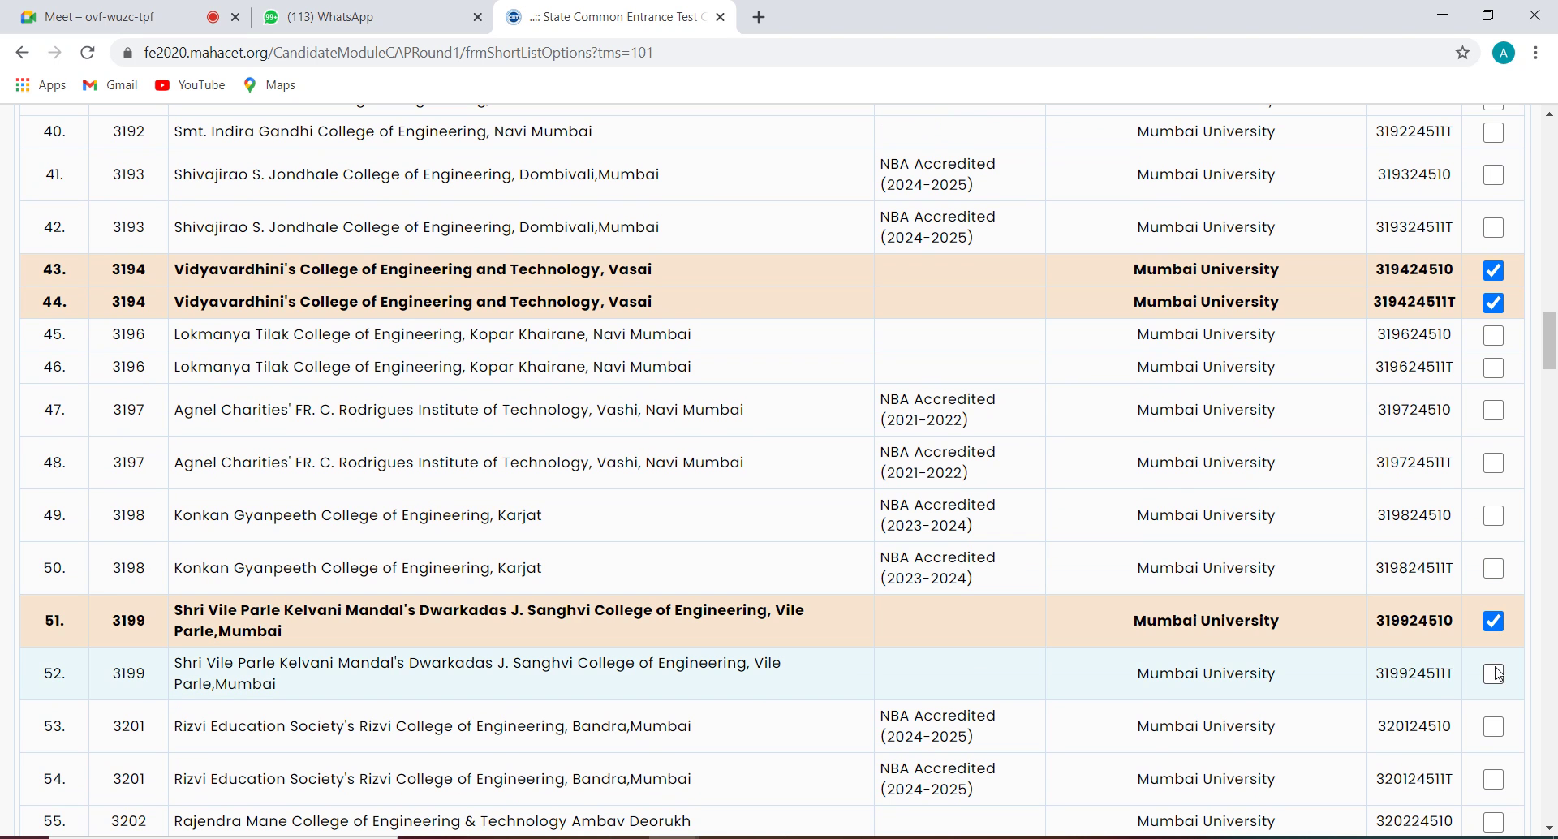
click(1494, 675)
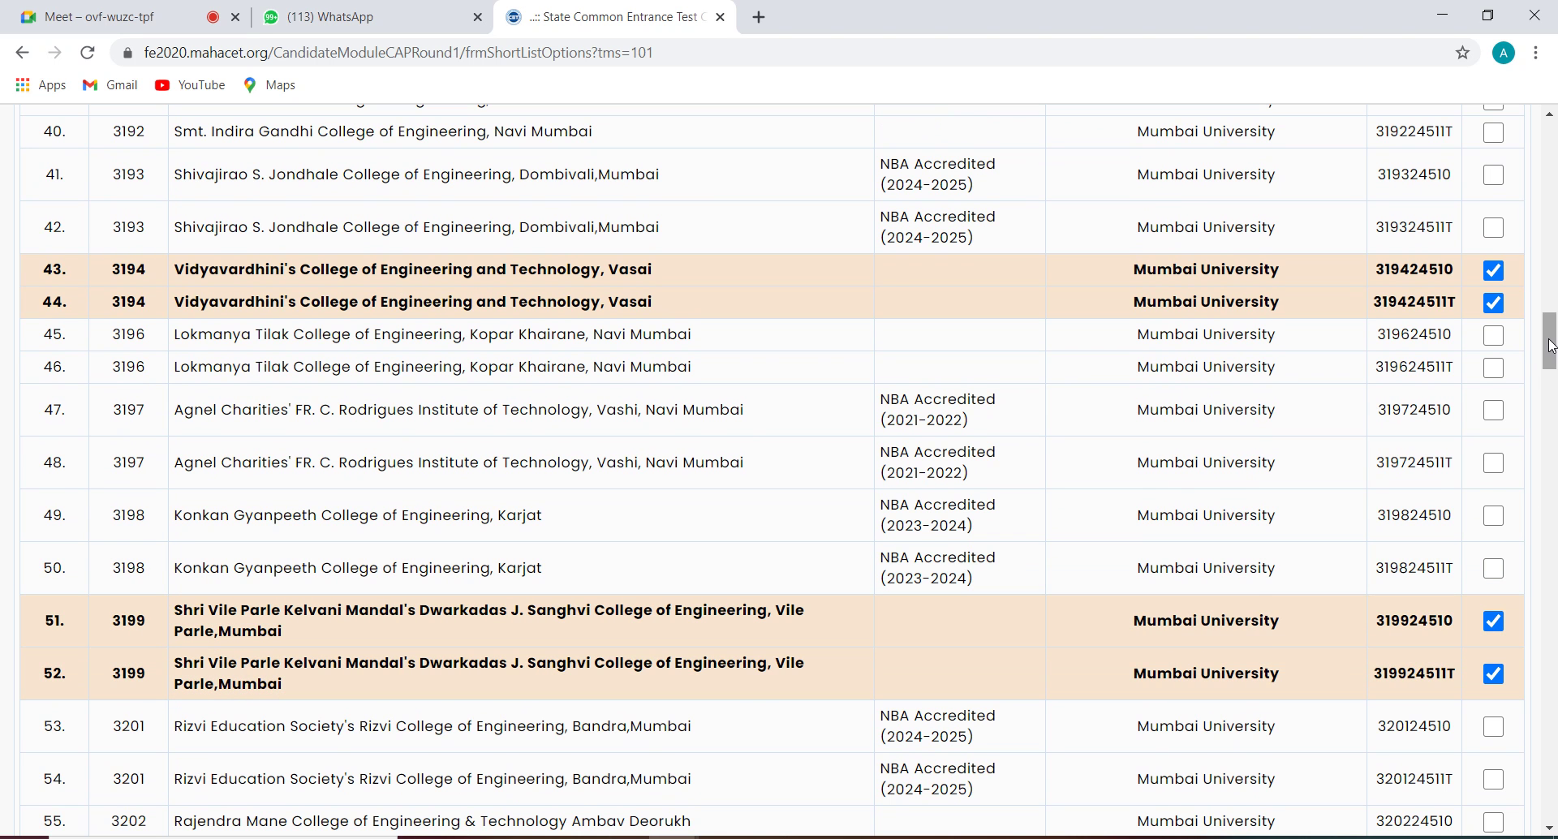
drag(1552, 345, 1551, 373)
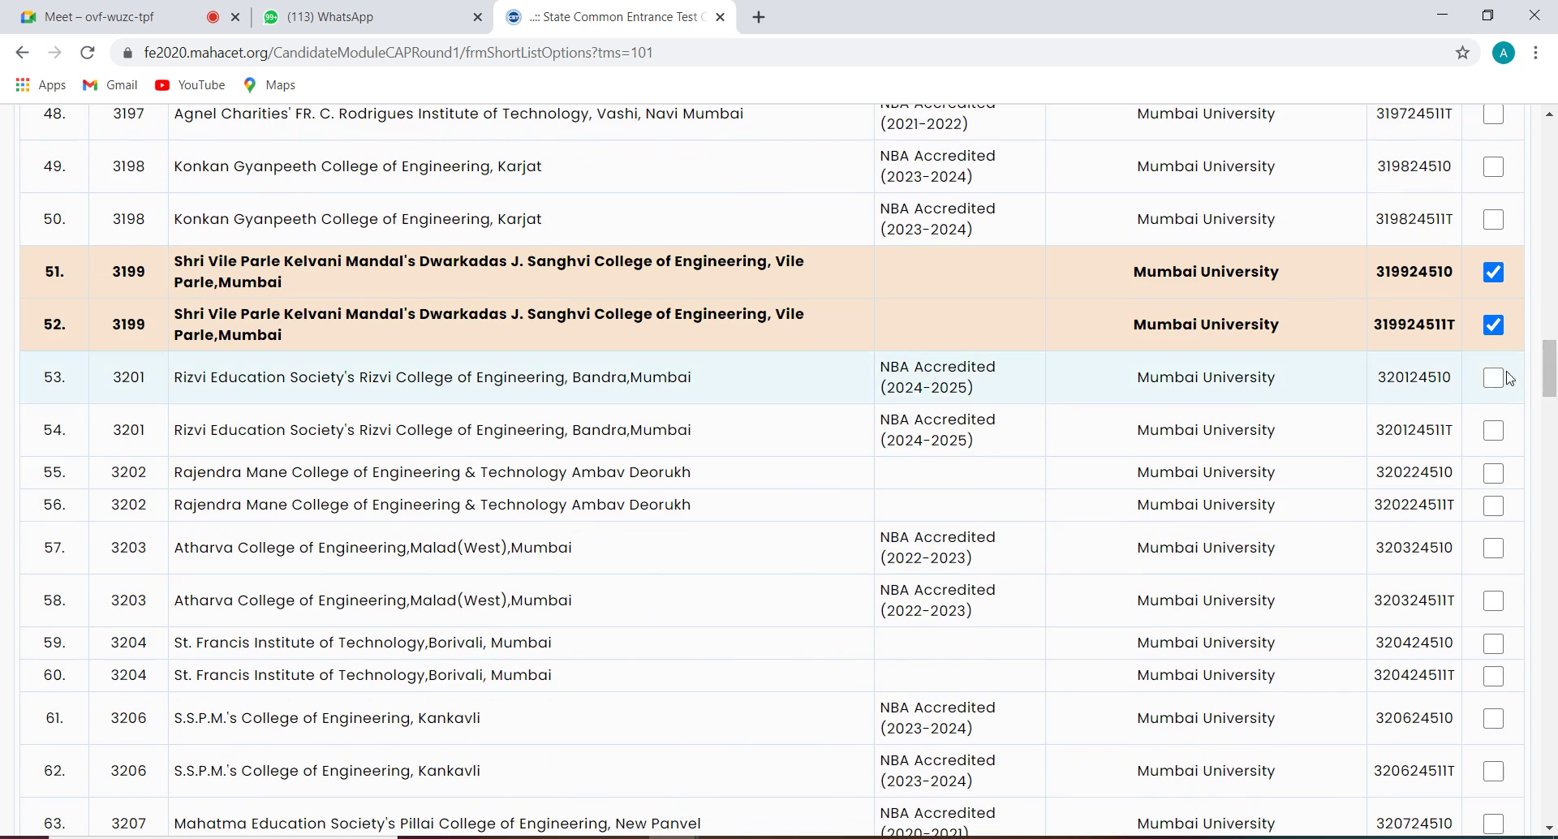
click(1494, 378)
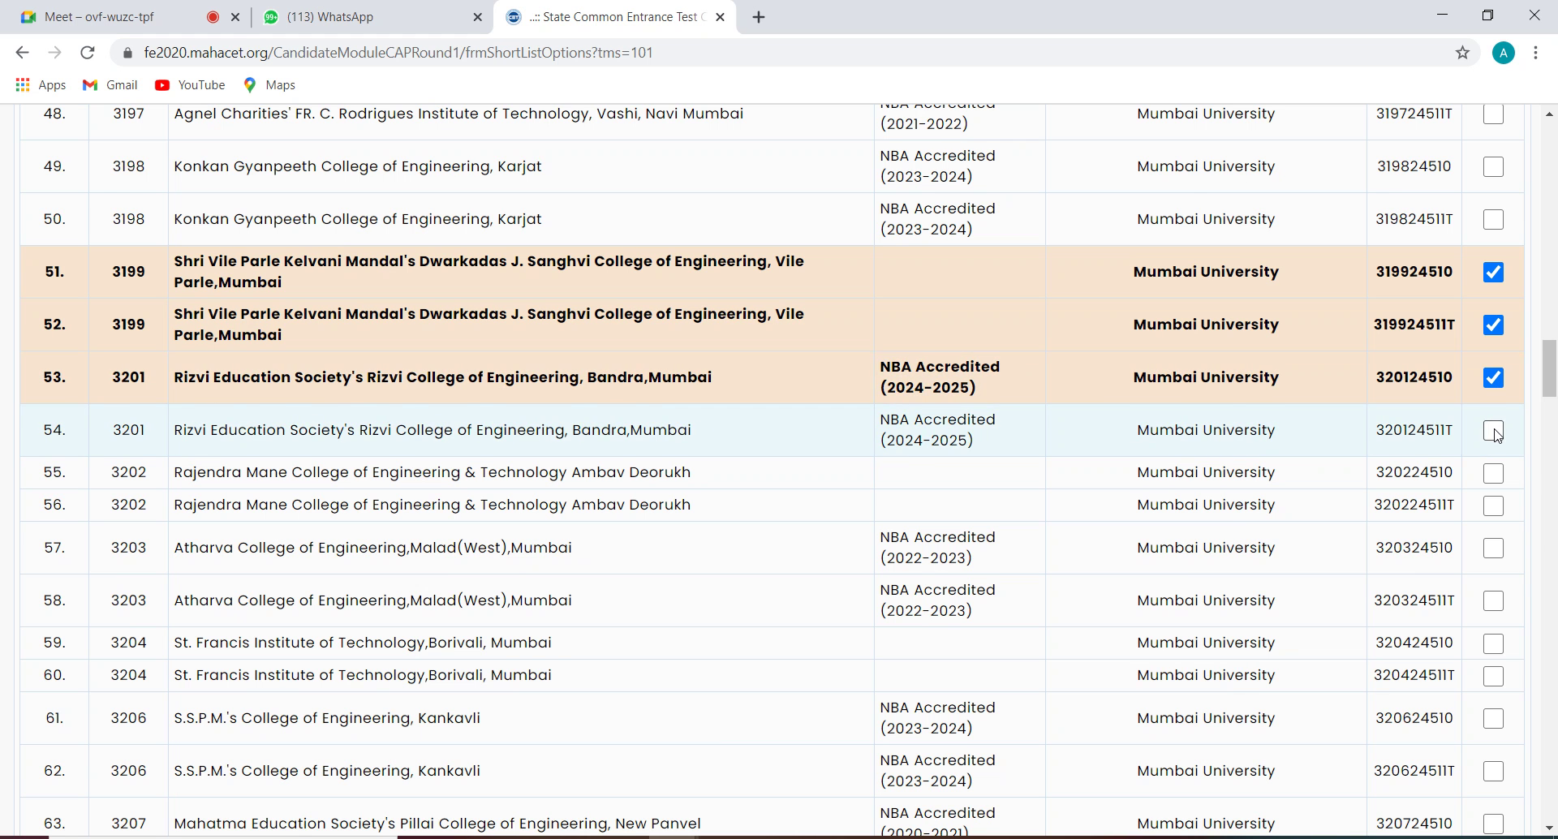
click(1494, 431)
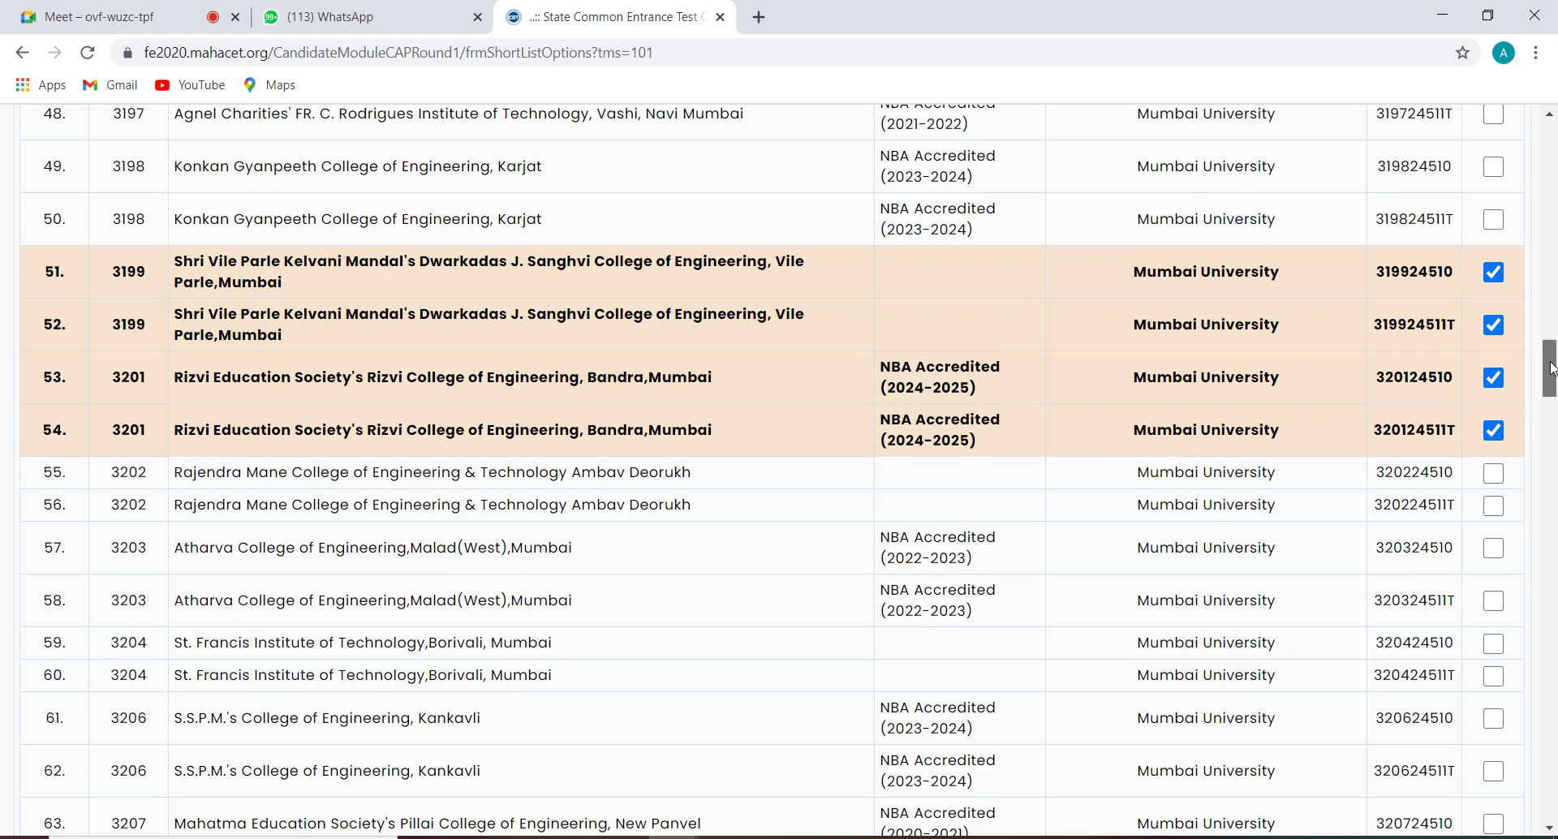
Step: Select both the TFWS and non-TFWS Computer Engineering options for Atharva College, Malad, and St. Francis Institute, Borivali
scroll(1549, 382, down, 2)
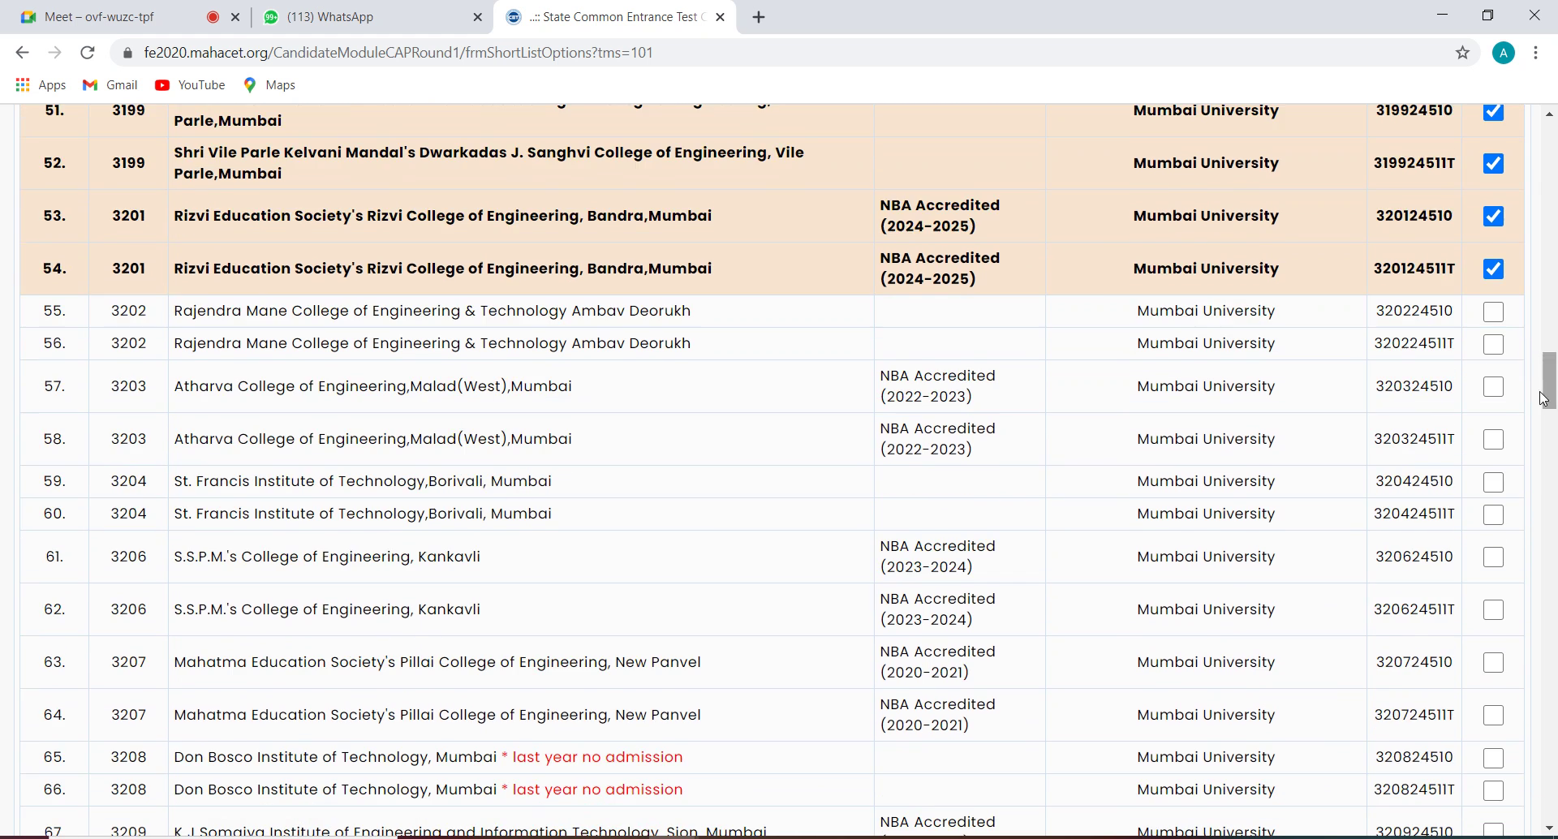
click(1493, 386)
click(1496, 444)
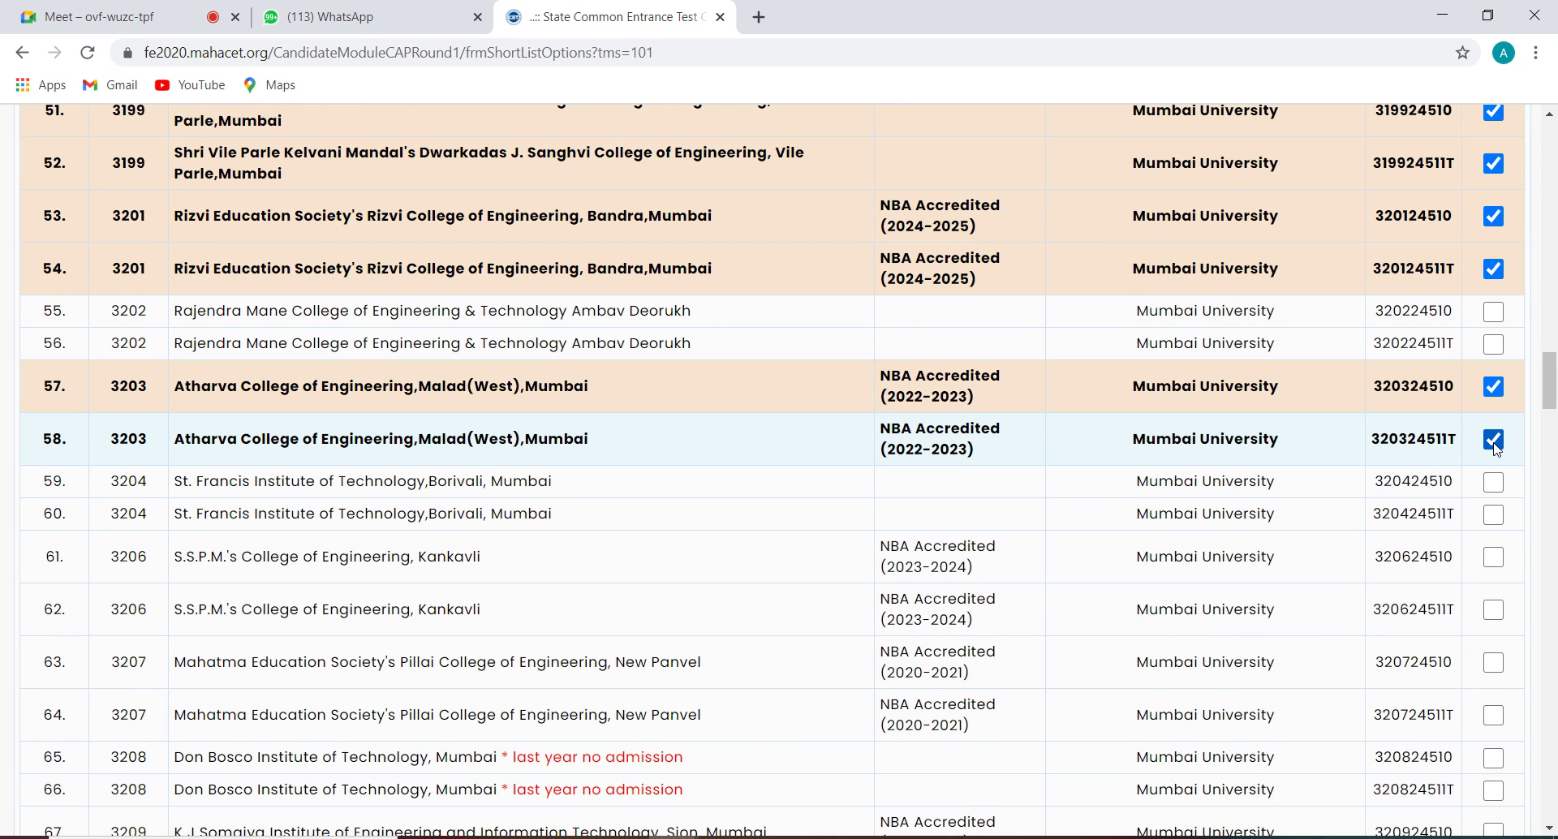
click(1500, 492)
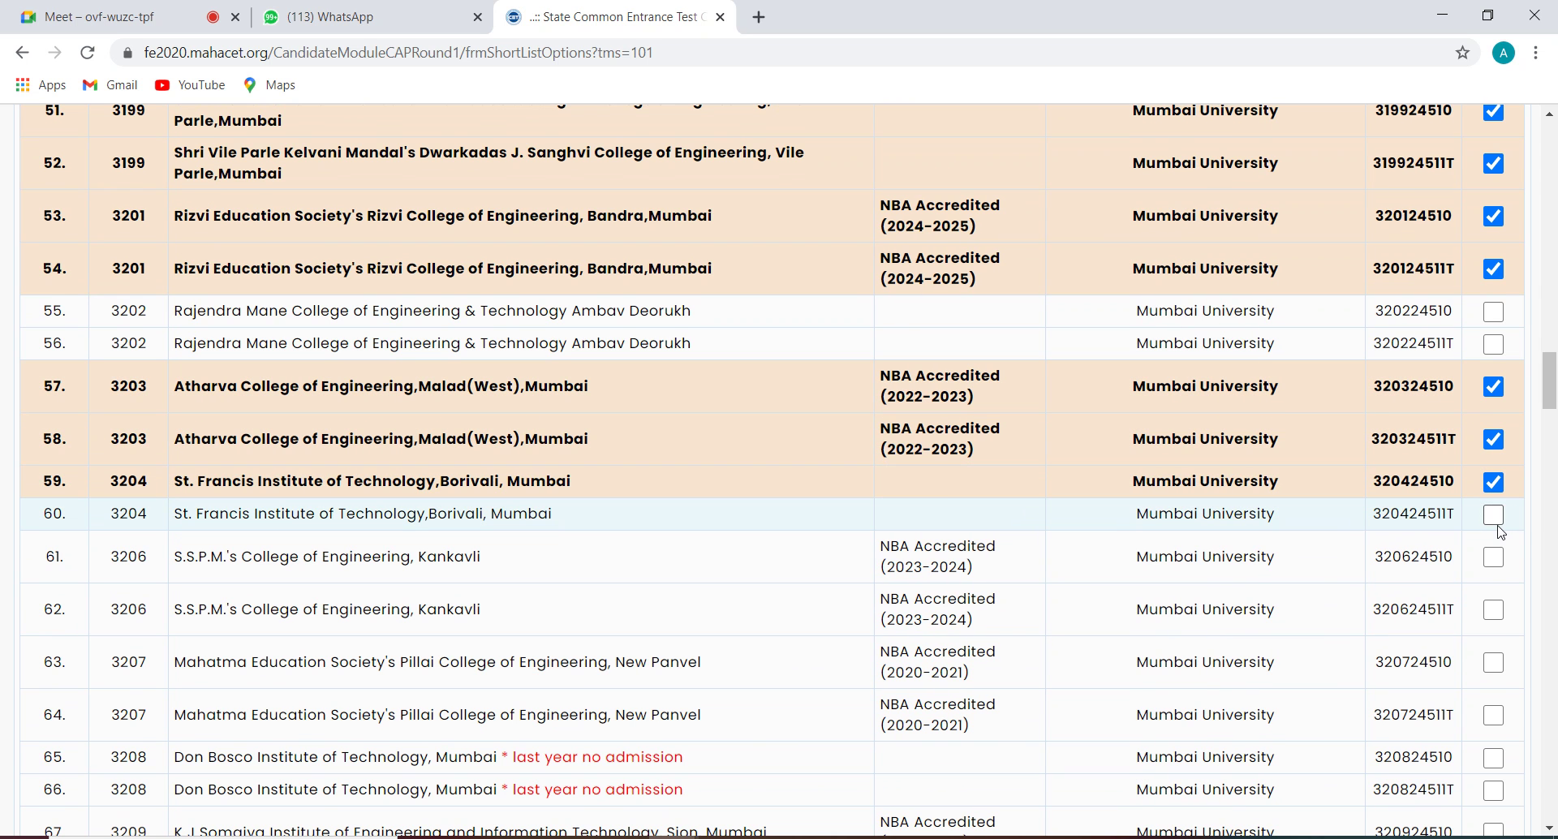
click(1500, 525)
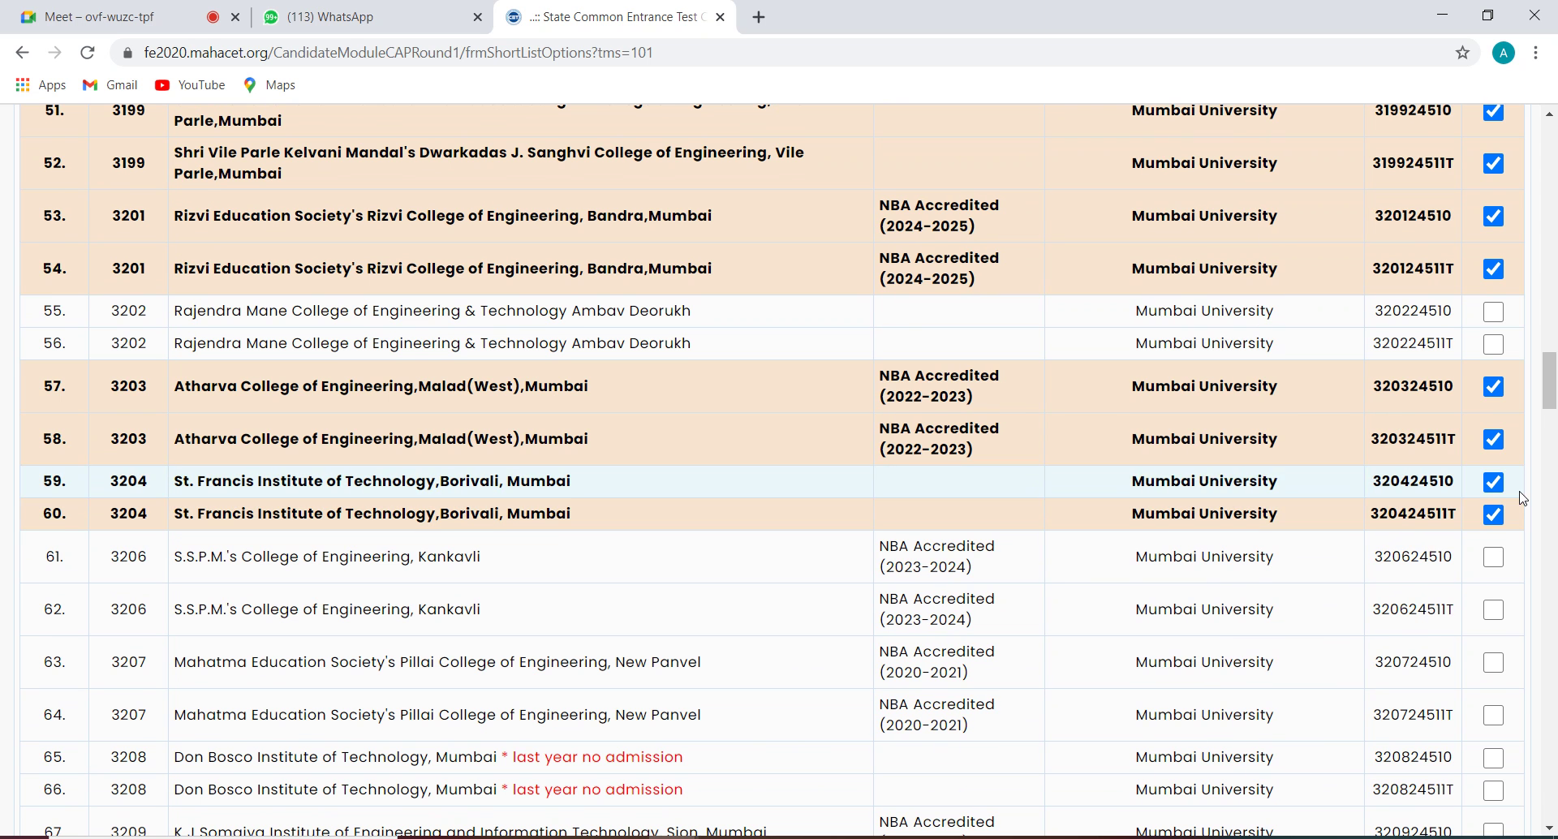
Step: Select both the TFWS and non-TFWS Computer Engineering options for Don Bosco Institute of Technology, Mumbai
drag(1550, 398, 1550, 425)
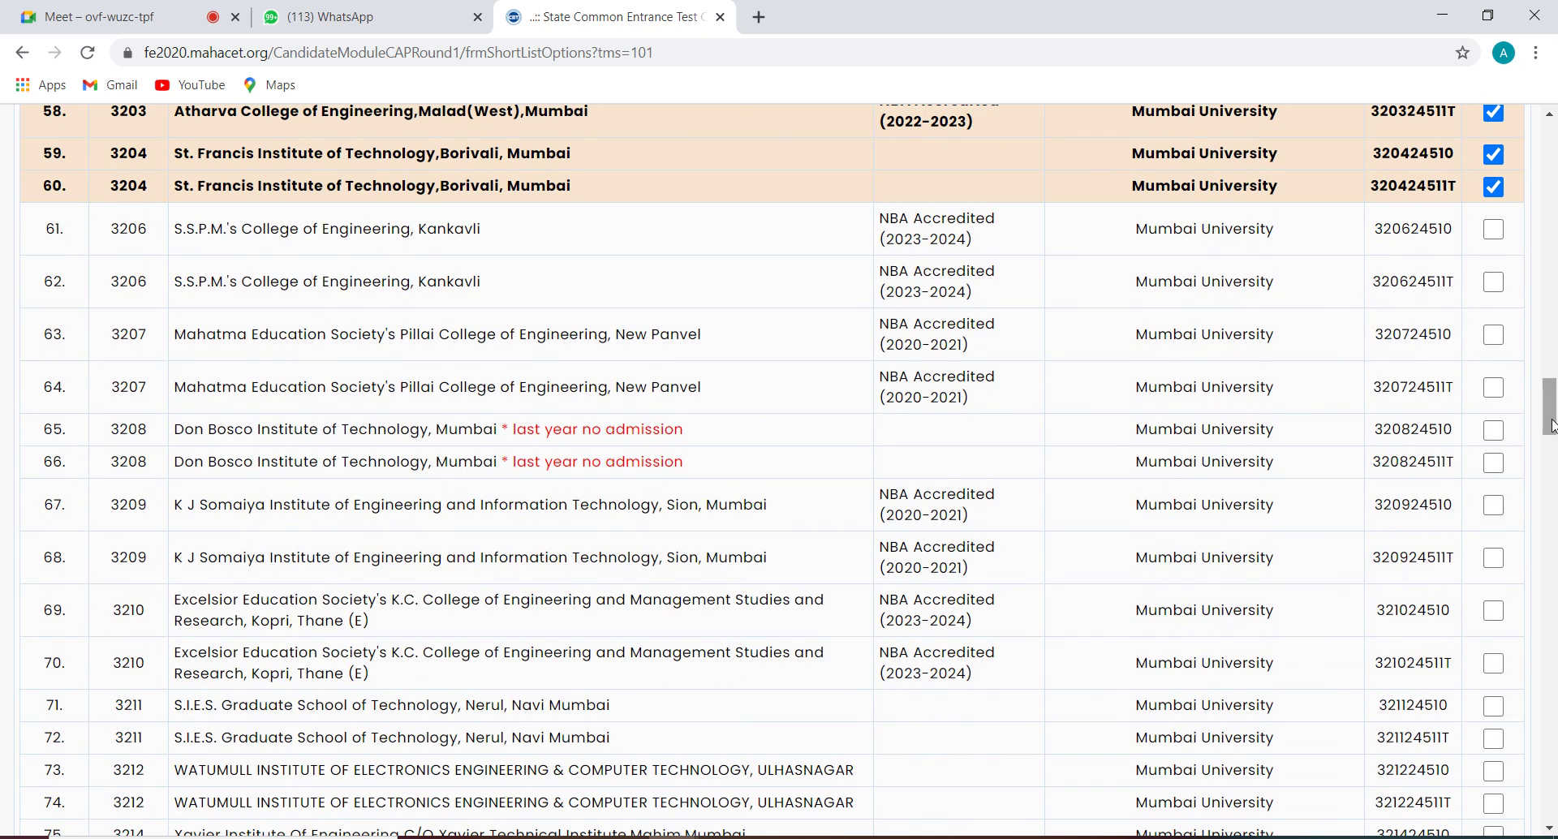
click(1494, 430)
click(1494, 464)
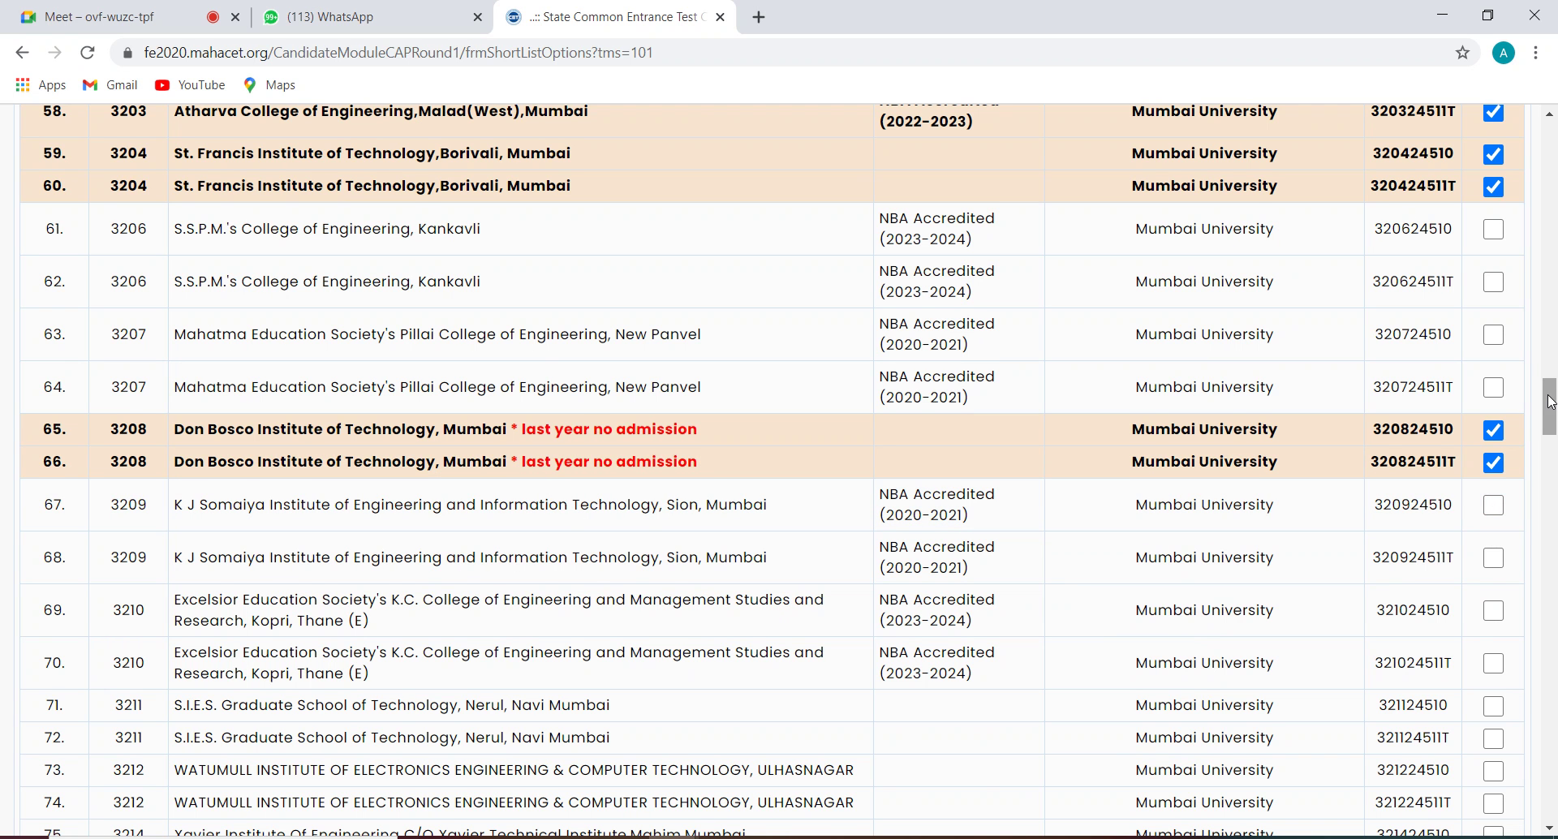
scroll(1550, 401, down, 2)
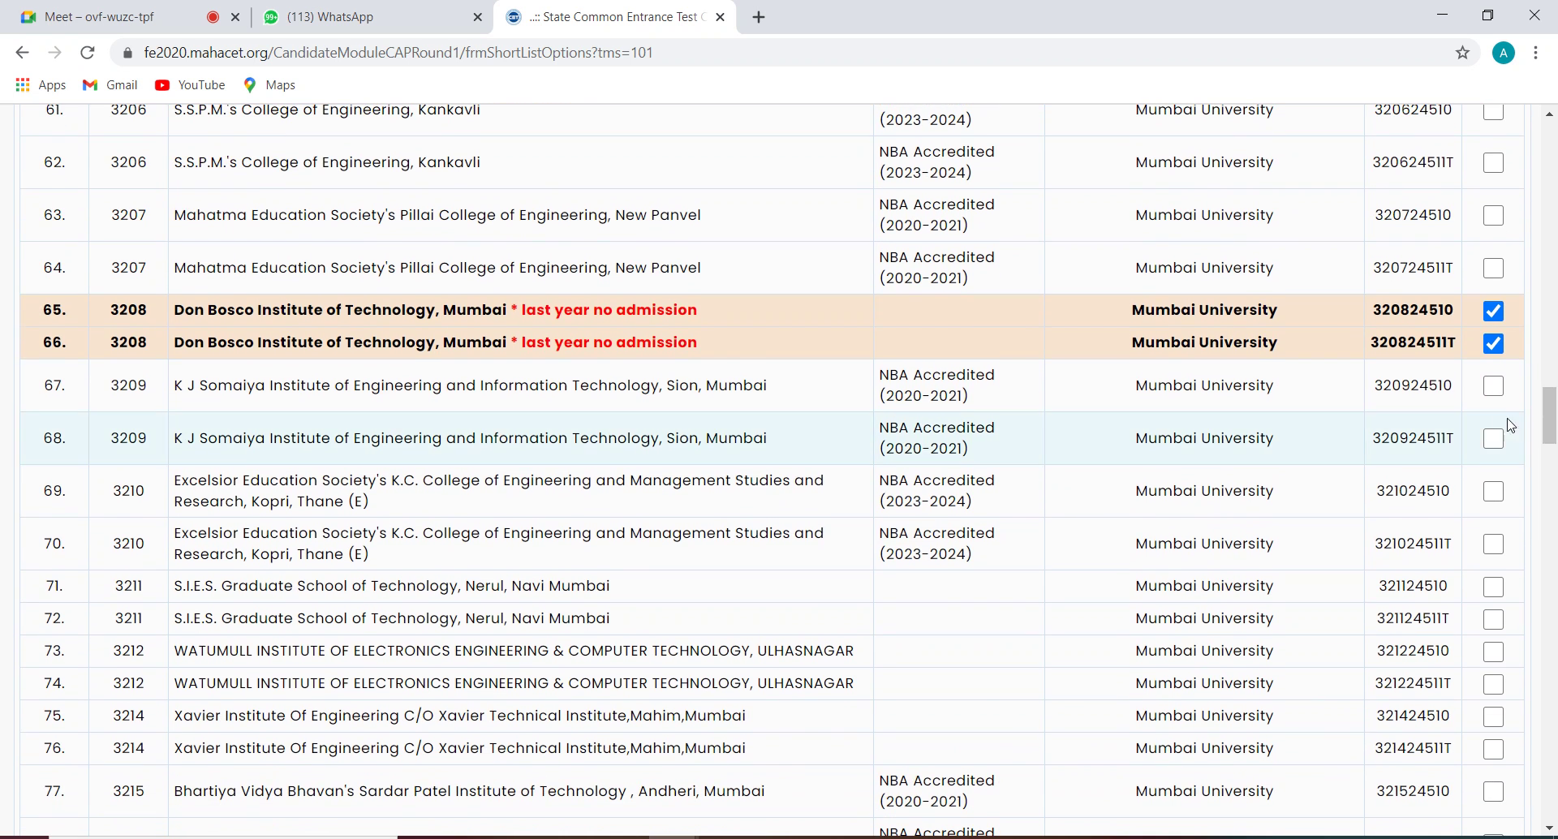
Step: Select both the TFWS and non-TFWS Computer Engineering options for K J Somaiya Institute, Sion, Xavier Institute, Mahim, and Sardar Patel Institute, Andheri
click(1493, 387)
click(1493, 439)
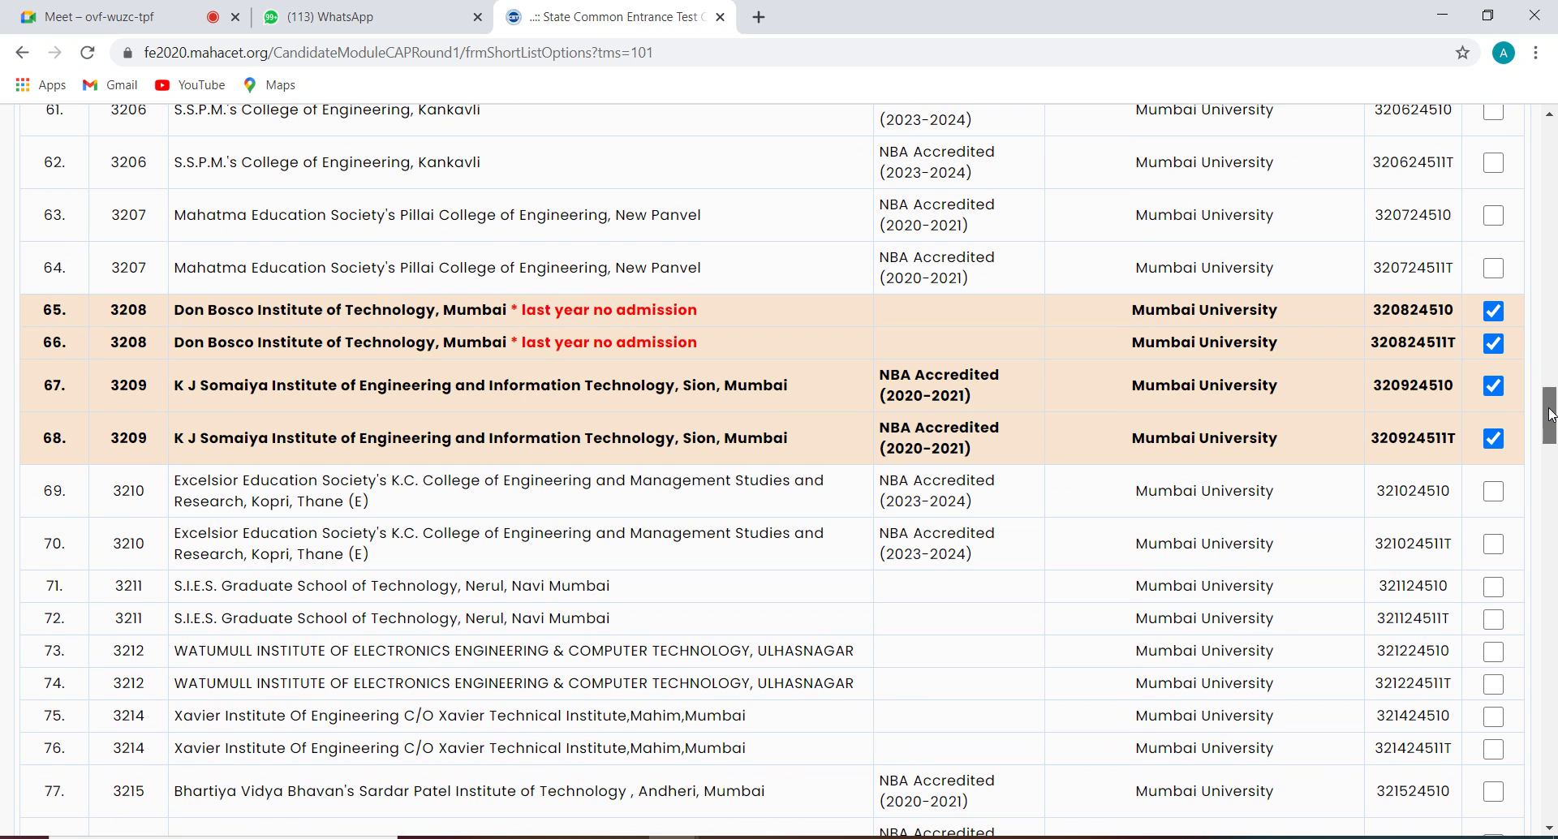
drag(1549, 415, 1550, 434)
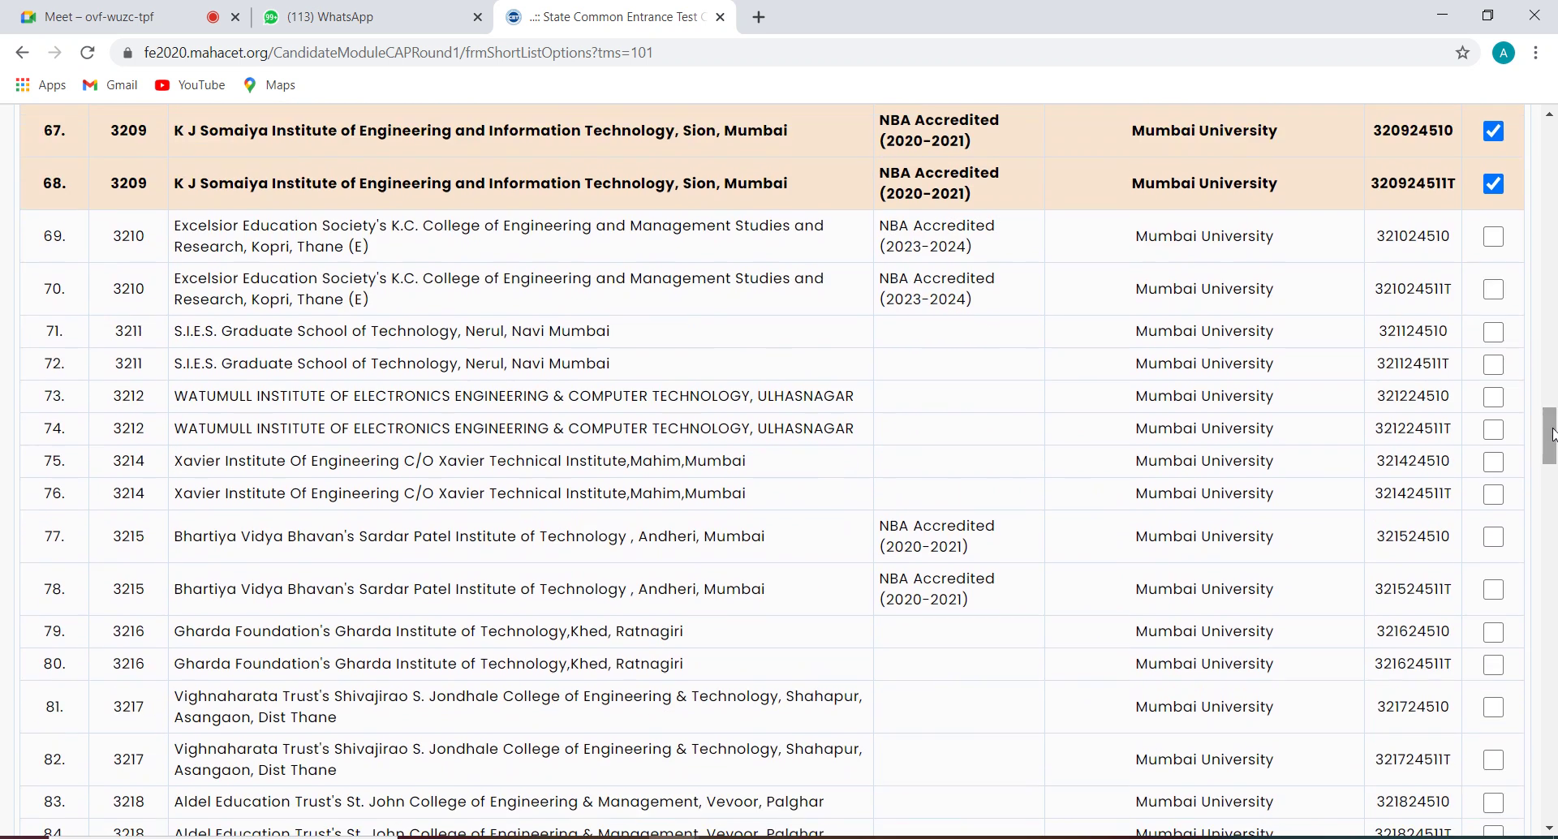
click(1493, 461)
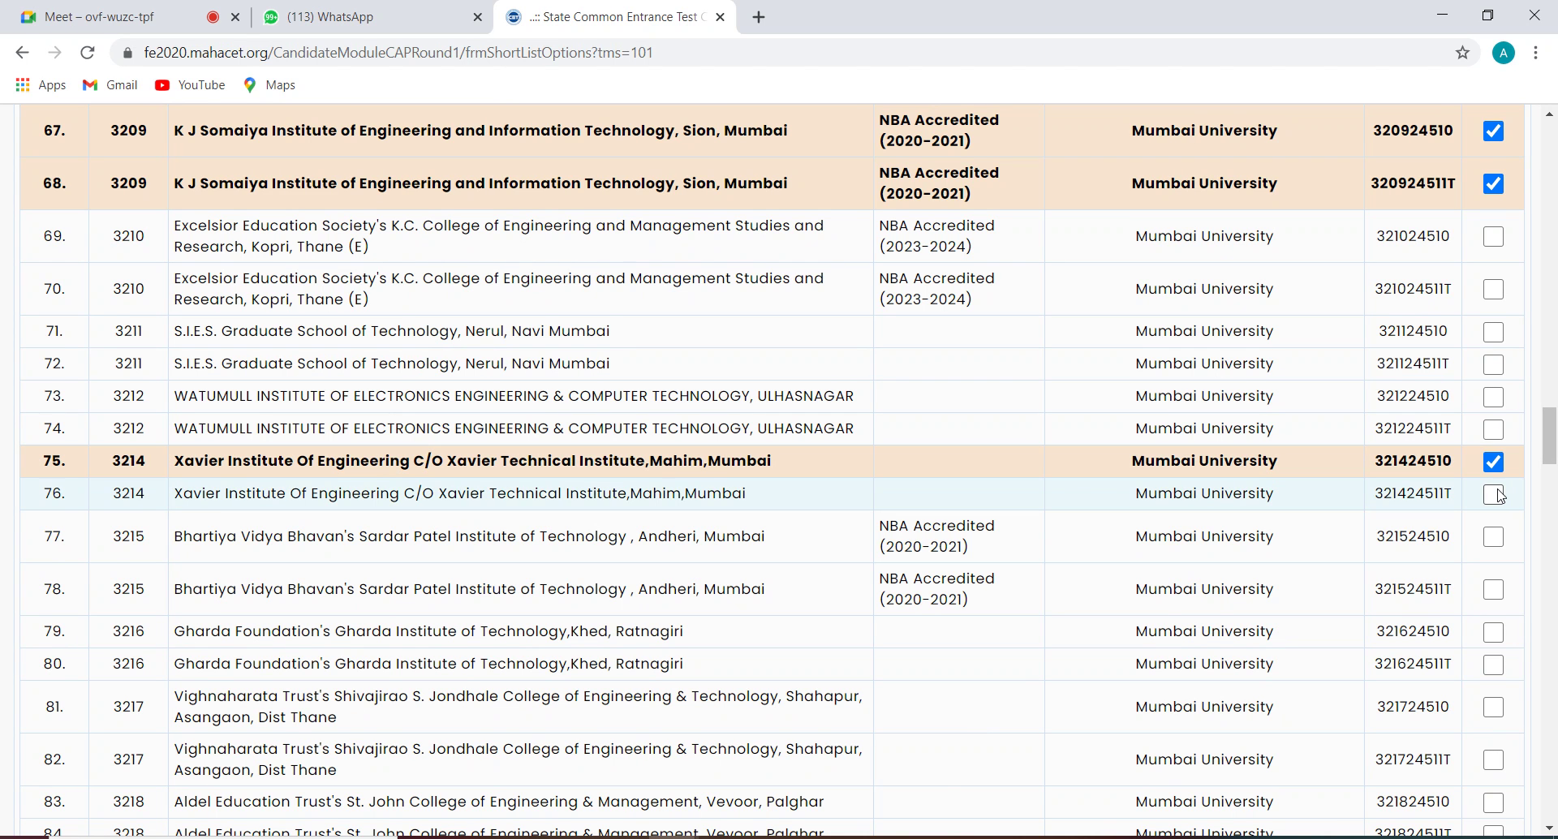
click(1495, 494)
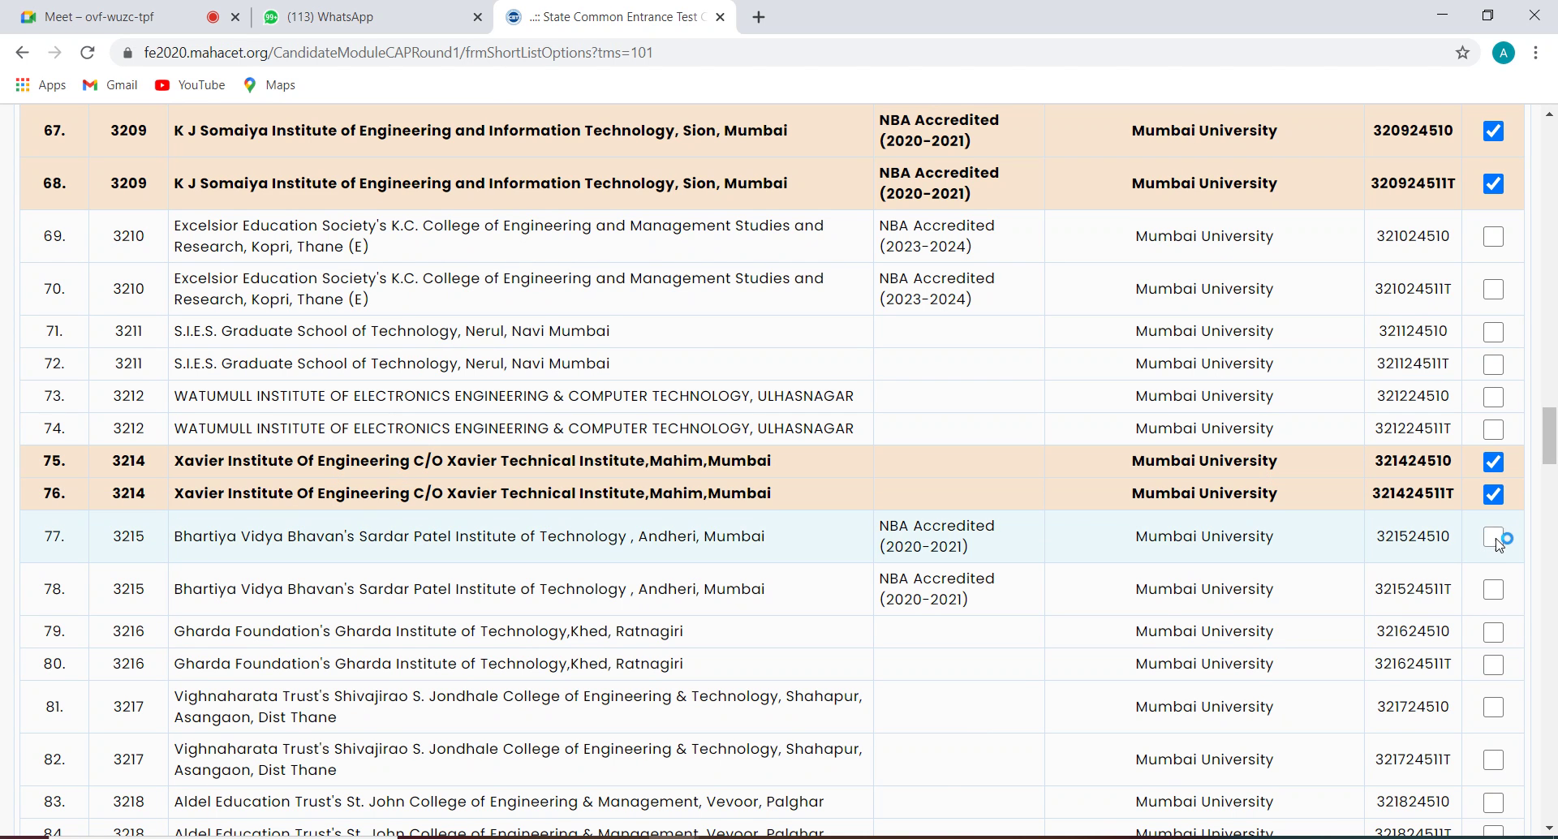
click(1494, 537)
click(1494, 590)
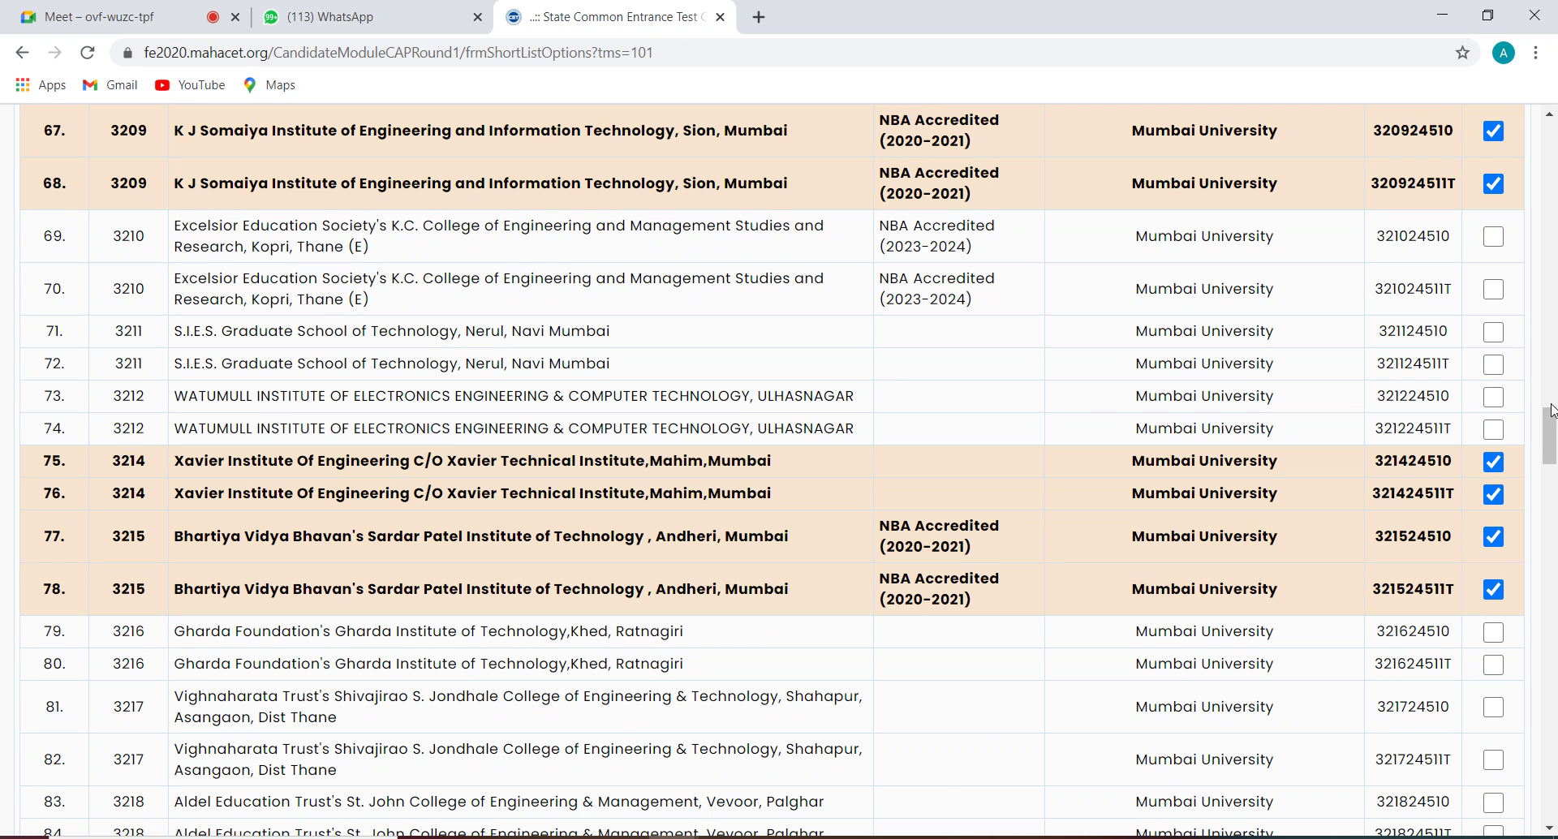
Step: Add the selected Computer Engineering options to the shortlist and review the shortlisted options through the last entry
drag(1551, 430, 1550, 585)
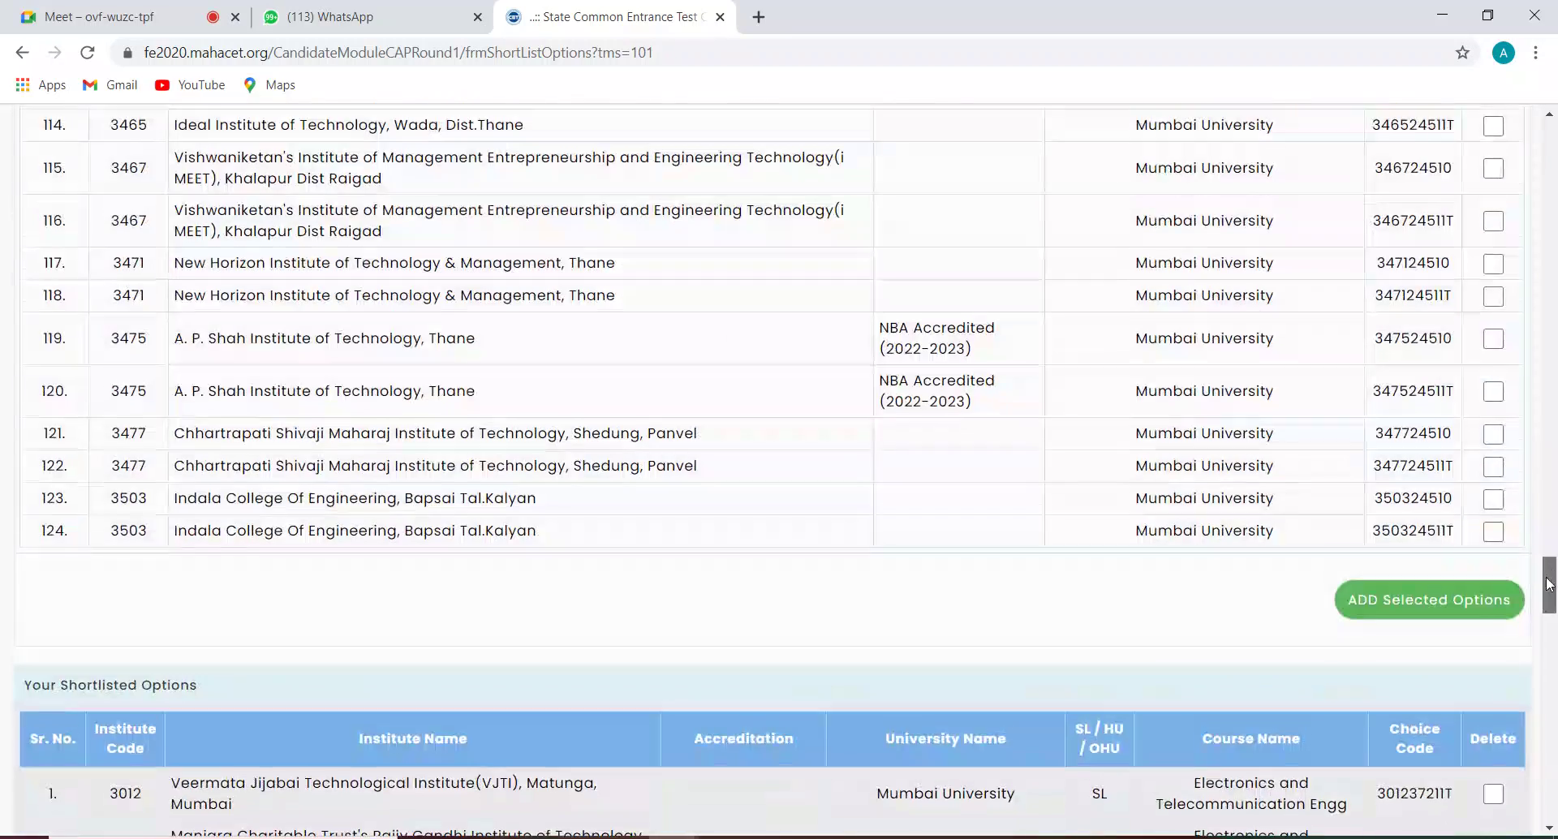
click(1412, 604)
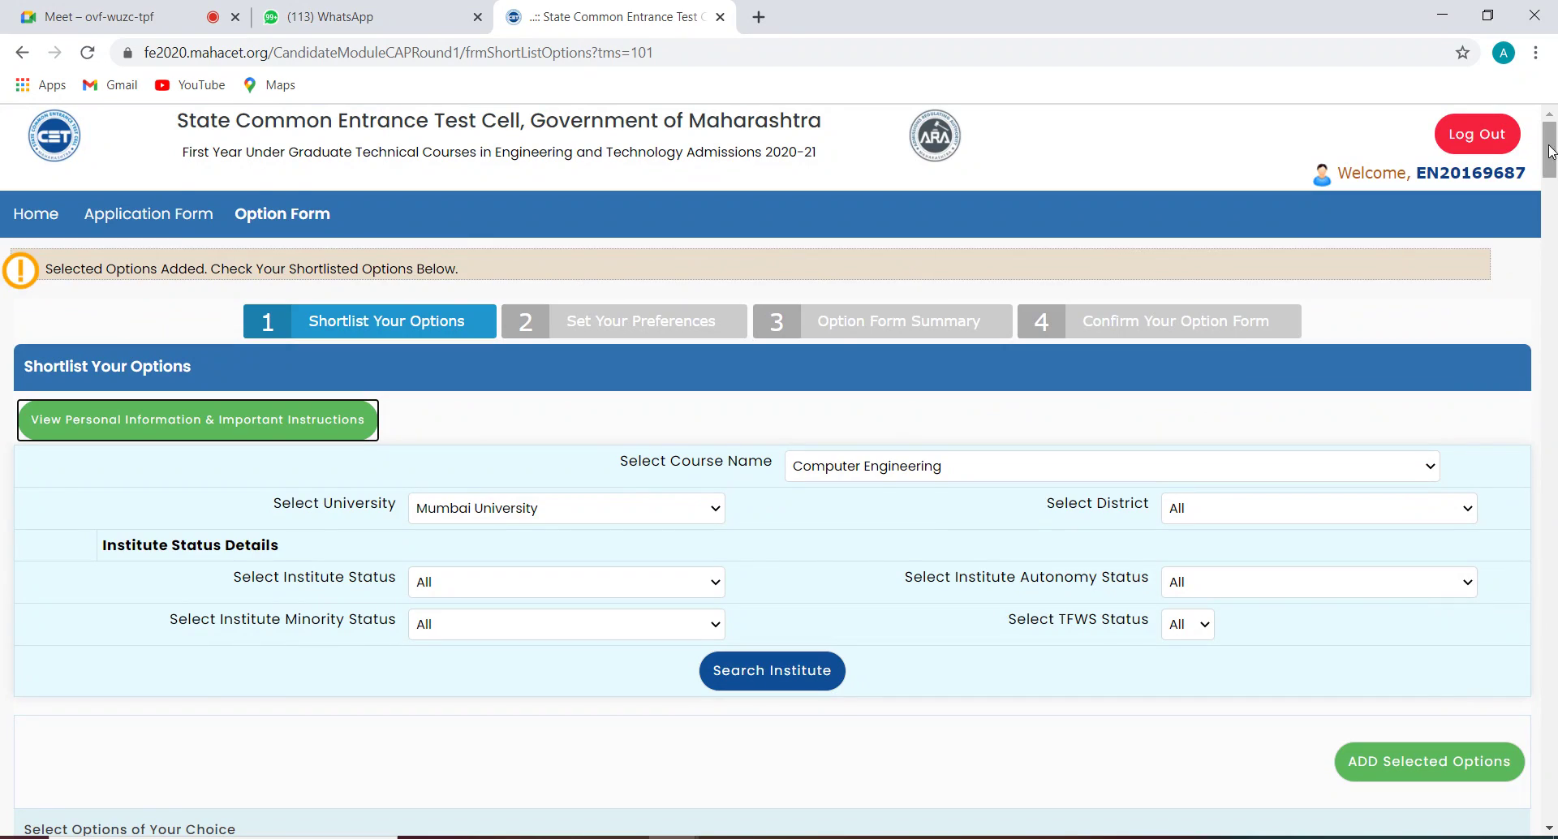
drag(1551, 167, 1554, 791)
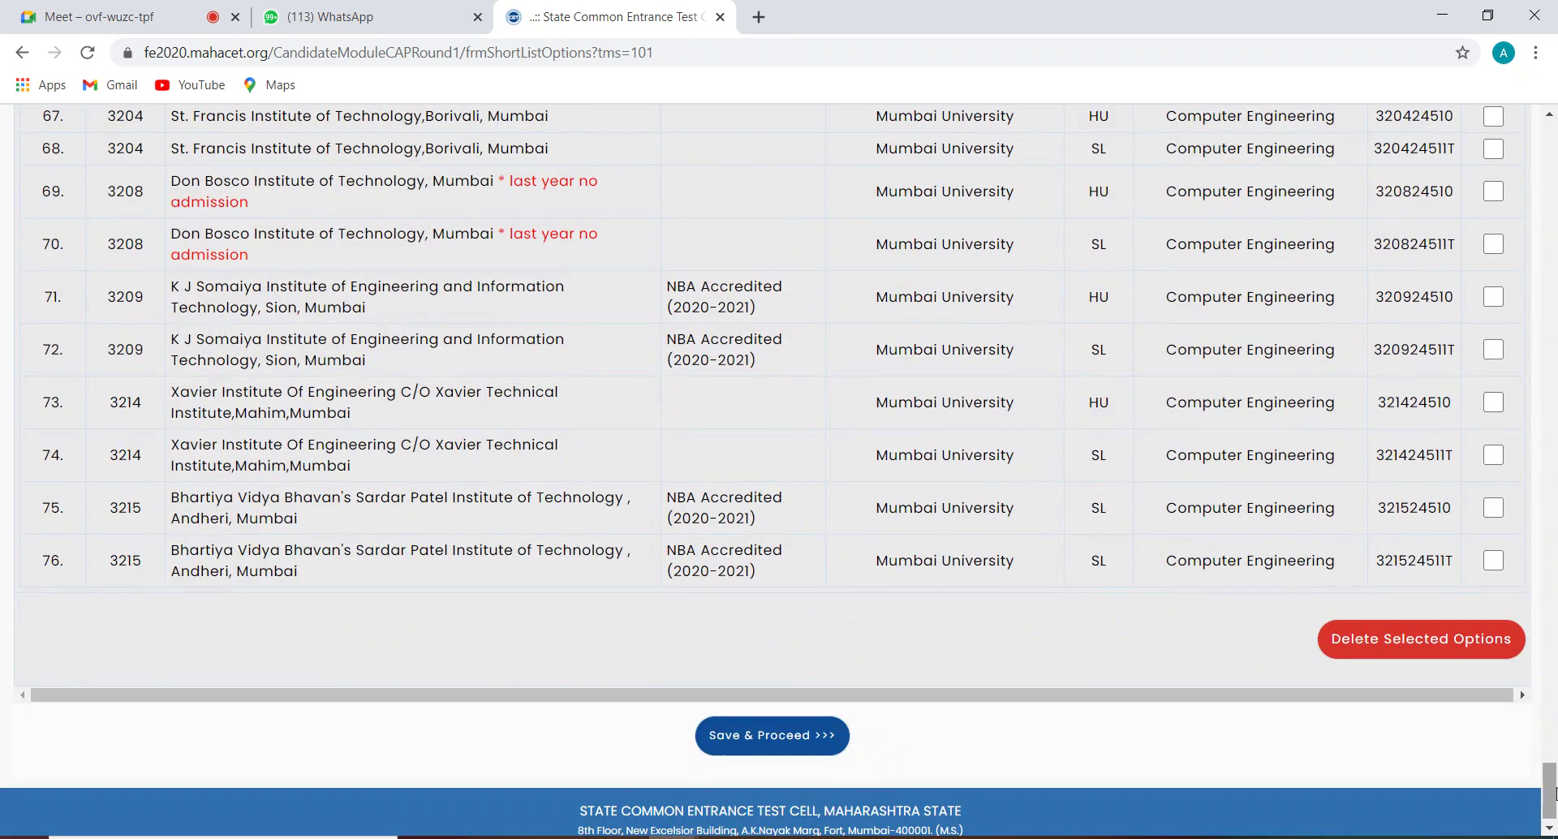
Step: Set the course name to Information Technology and search for Mumbai University institutes
drag(1552, 785, 1552, 119)
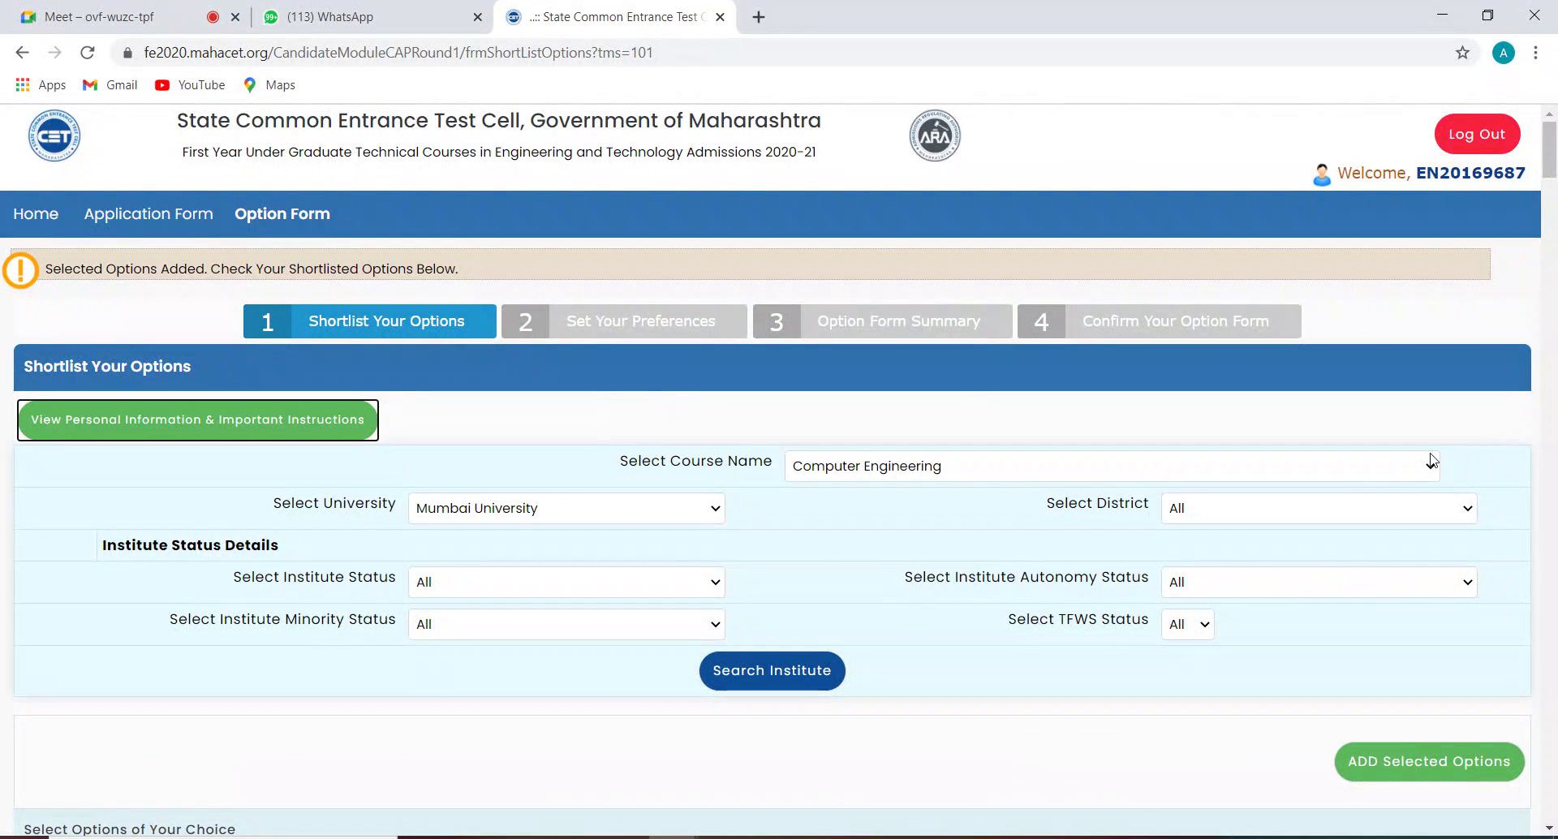
click(1433, 470)
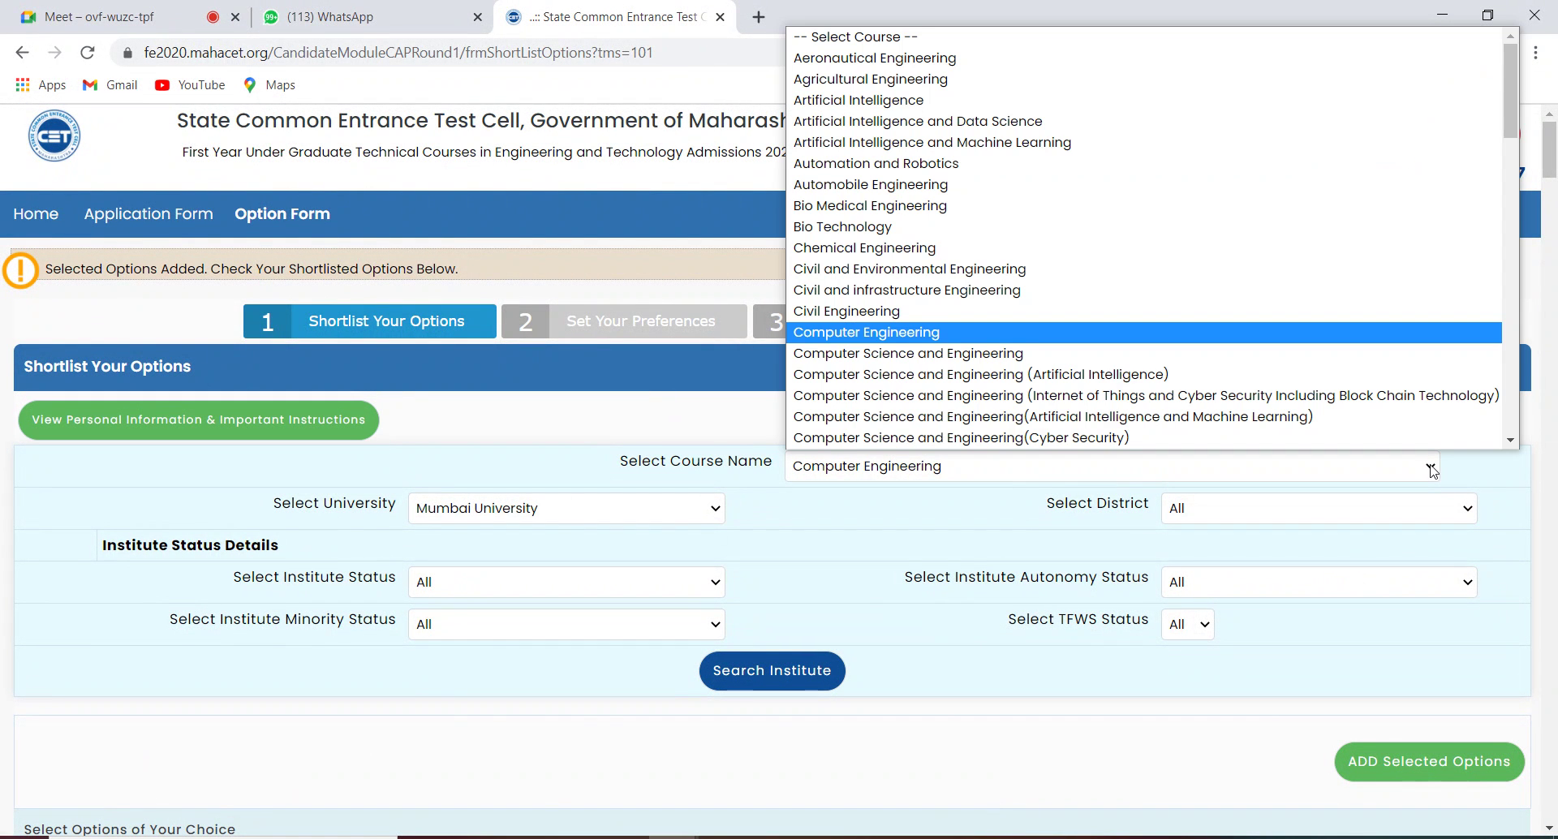
drag(1516, 87, 1516, 223)
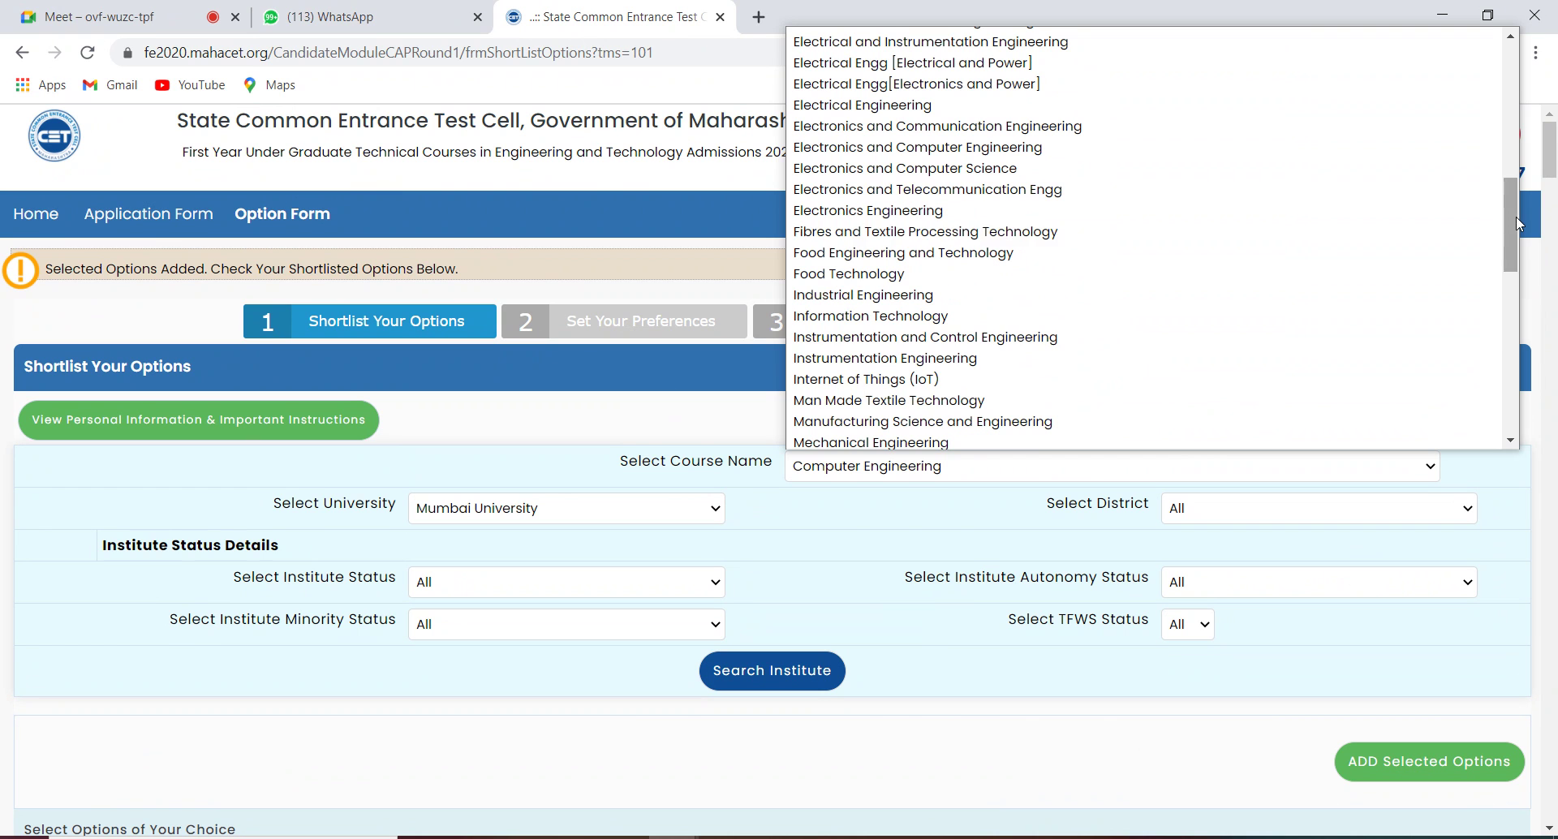
click(1027, 324)
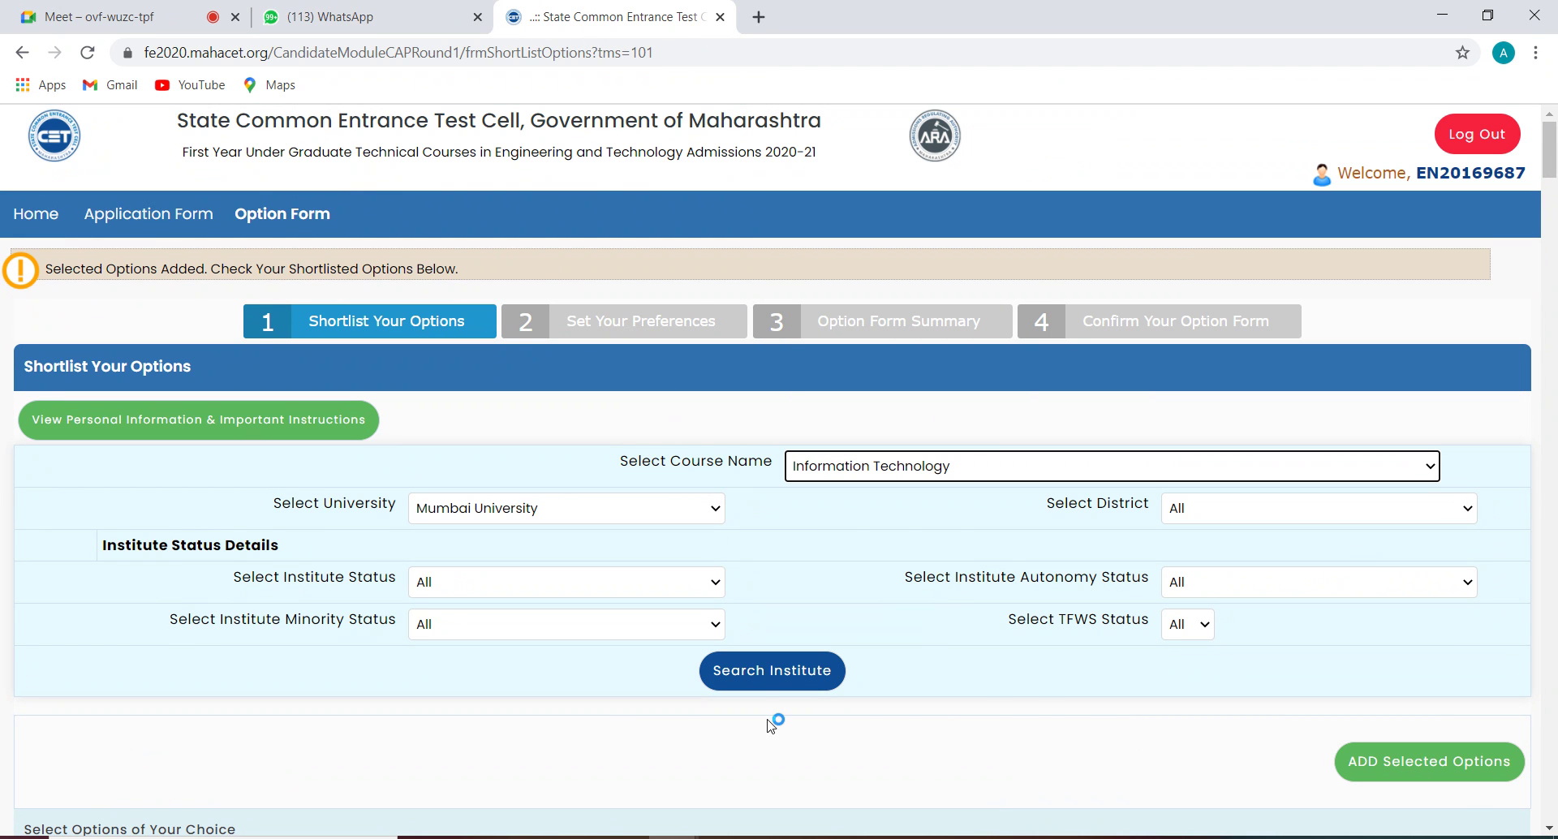
click(768, 674)
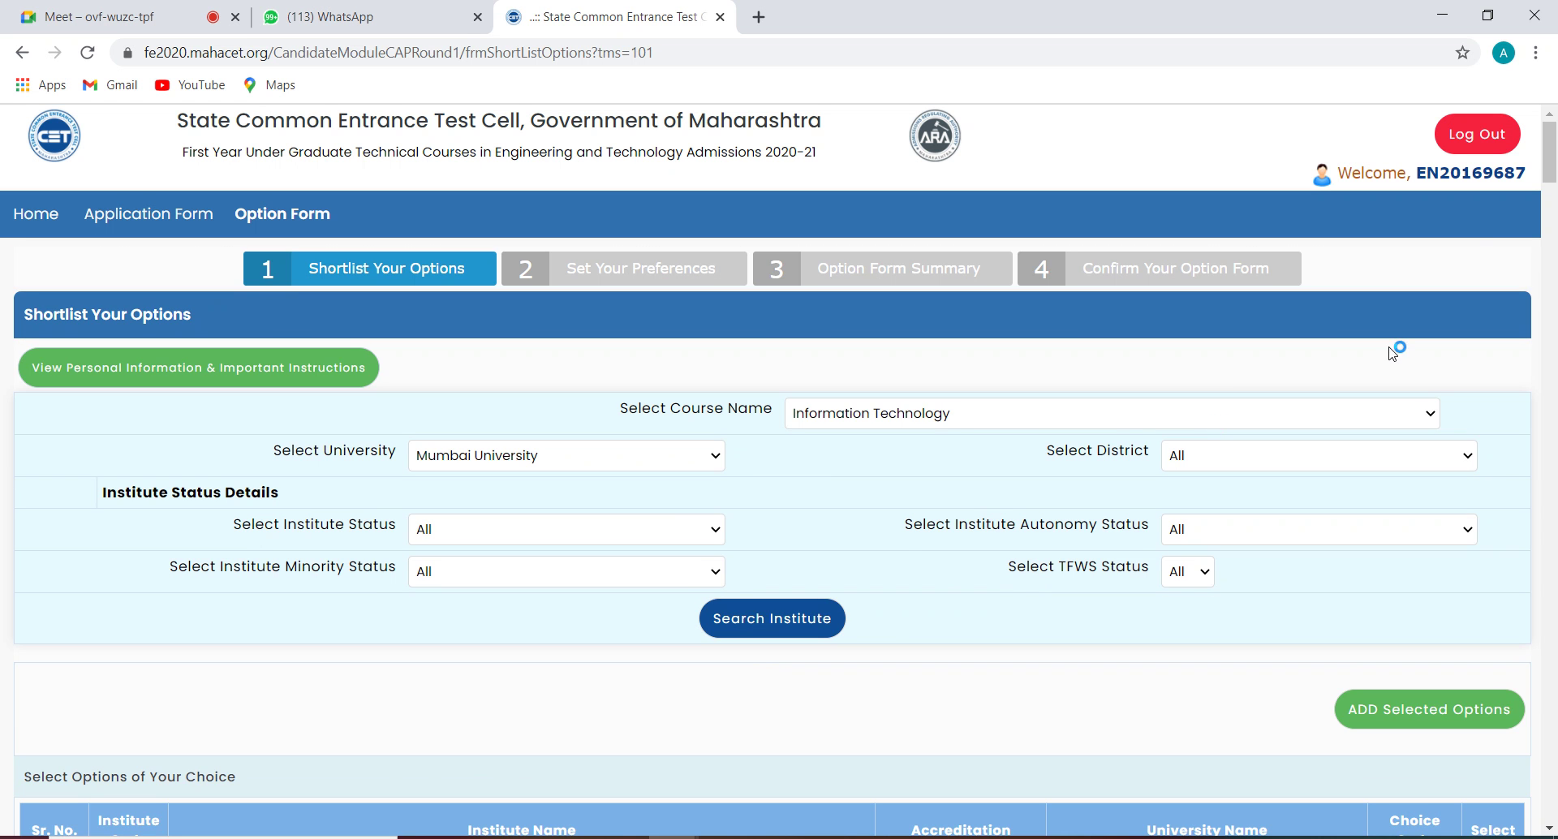
Step: Select both the TFWS and non-TFWS Information Technology options for VJTI, Matunga, and Rajiv Gandhi Institute of Technology, Mumbai
drag(1550, 154, 1553, 209)
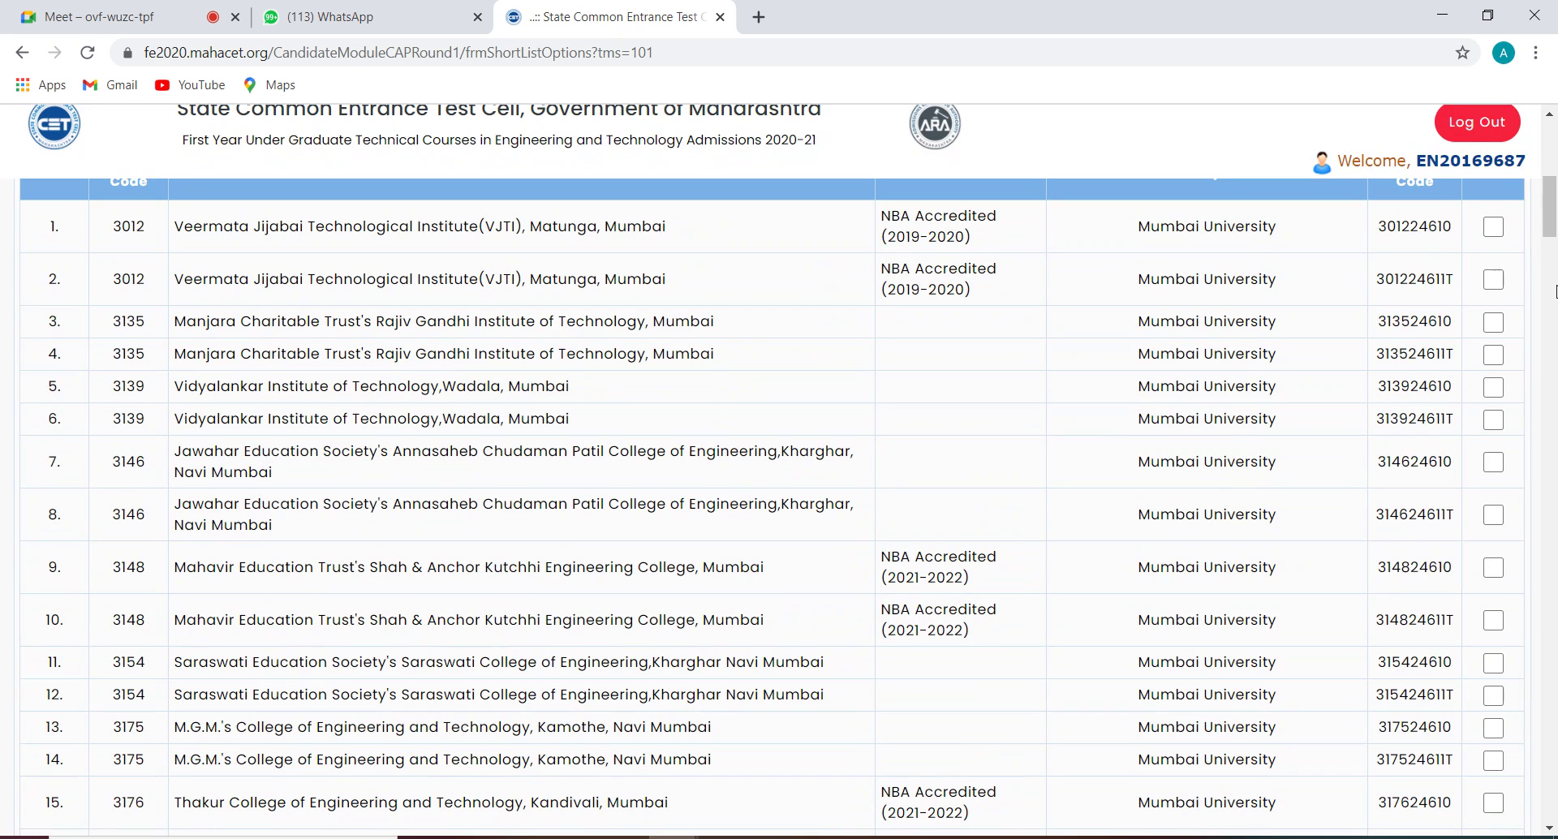
click(1495, 228)
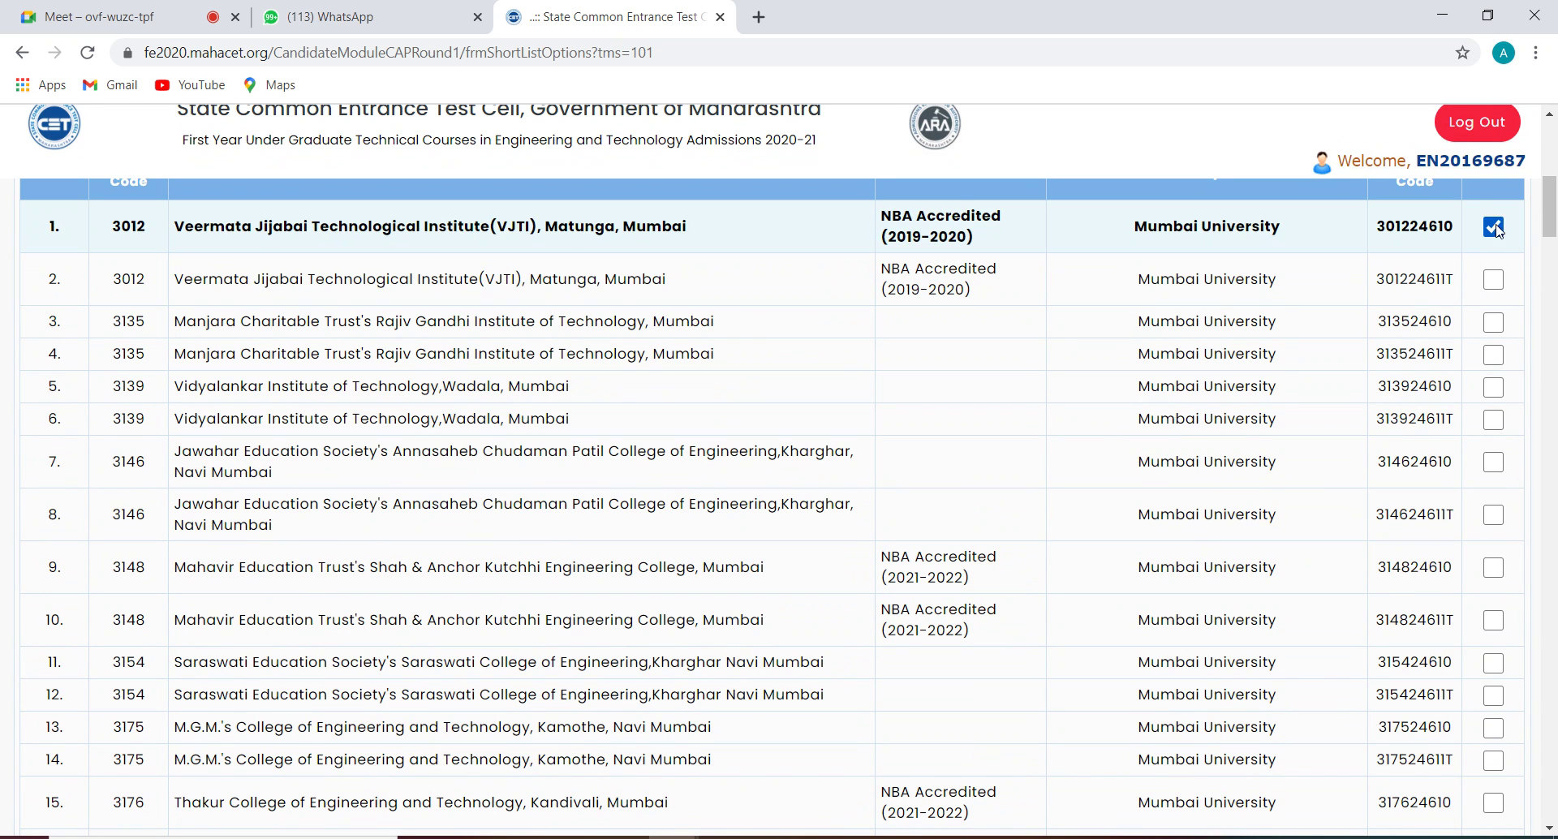
click(1496, 282)
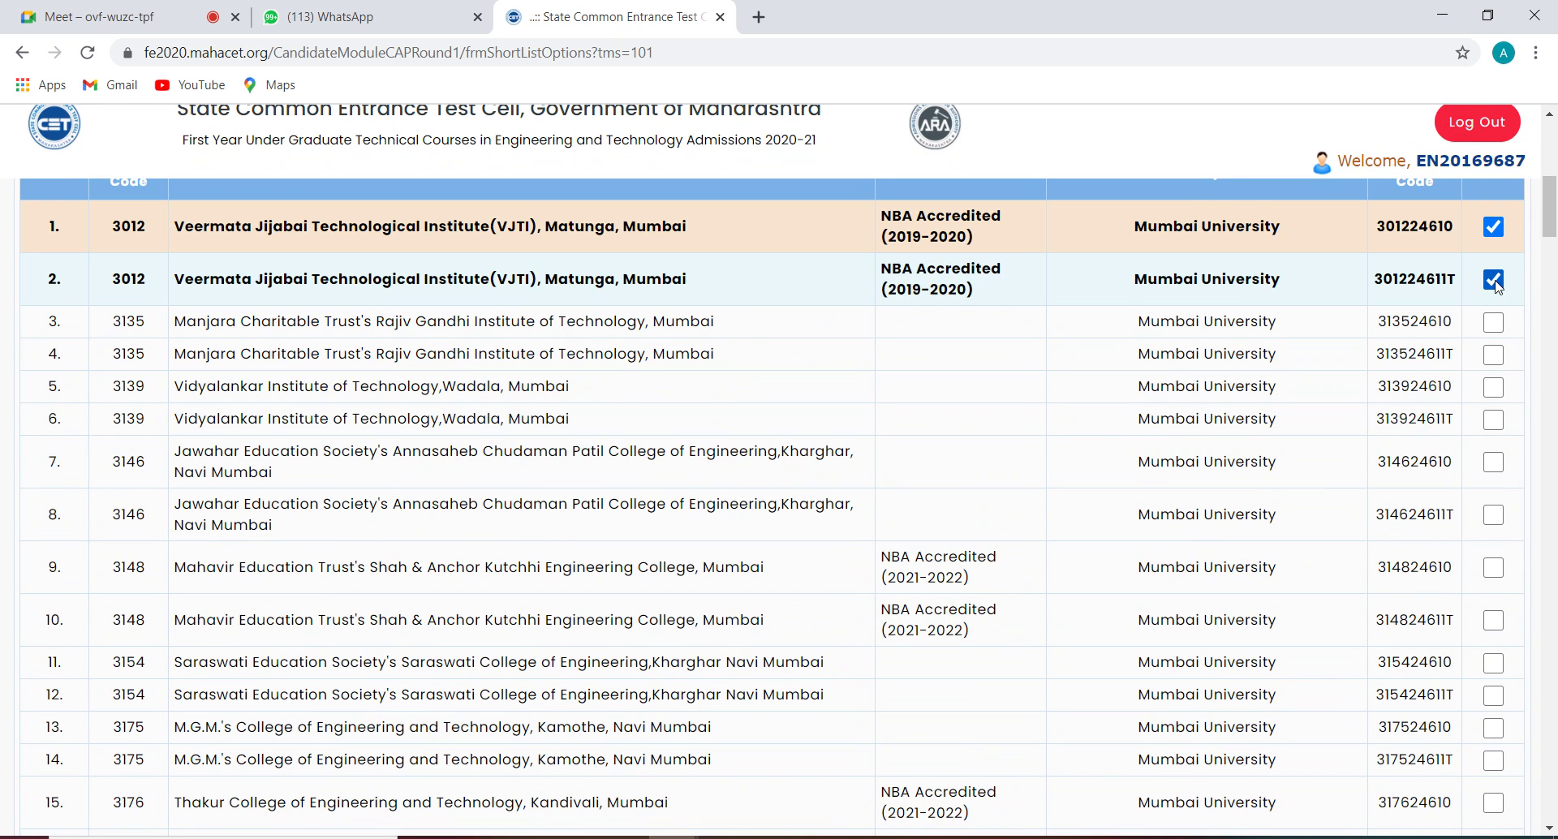
click(1494, 324)
click(1494, 358)
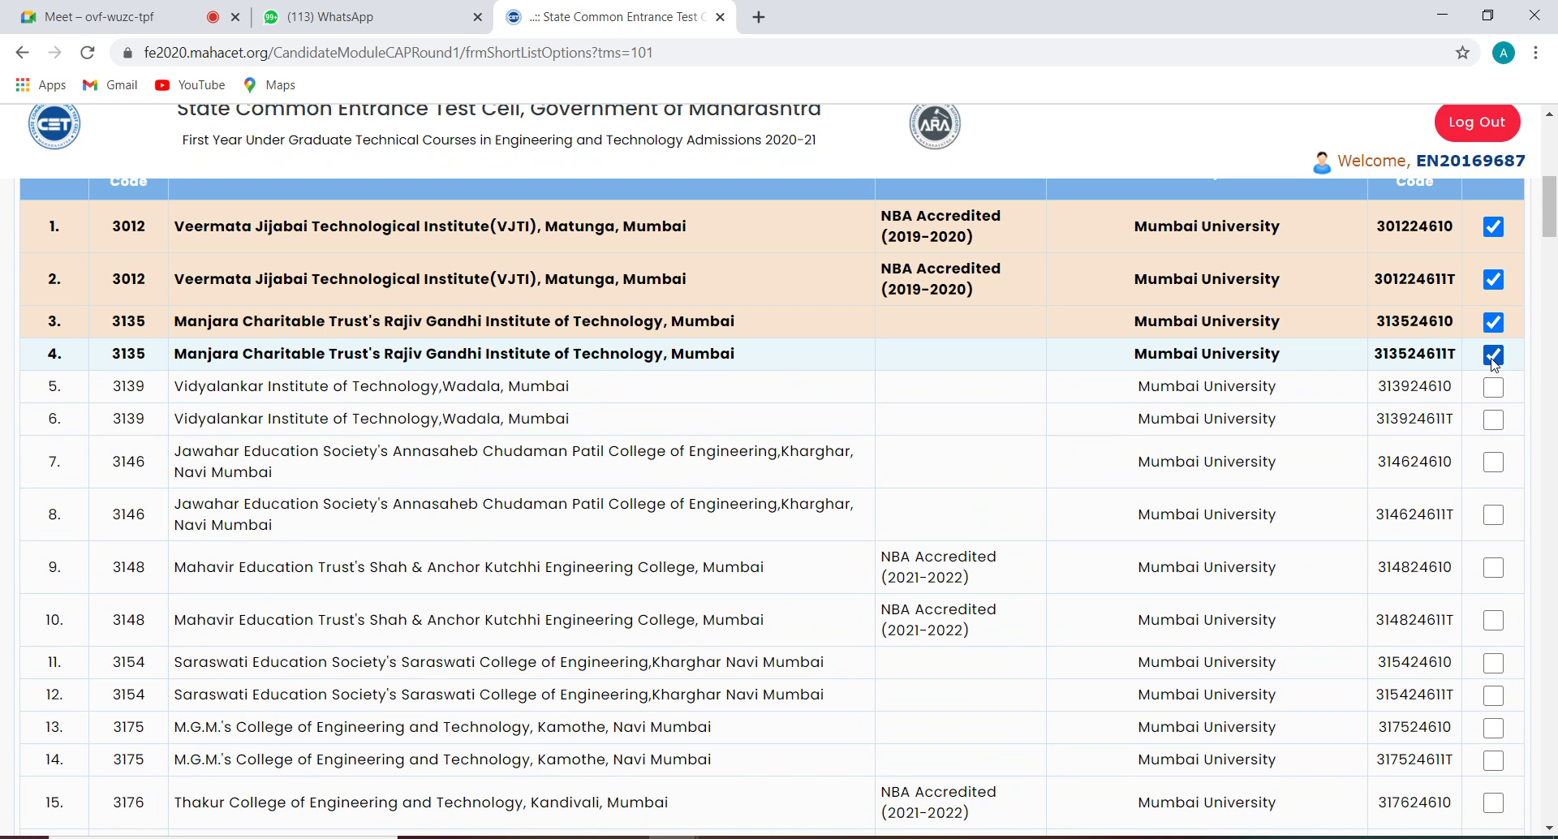
Step: Select both the TFWS and non-TFWS Information Technology options for Thakur College, Kandivali, and Thadomal Shahani Engineering College, Bandra
drag(1552, 212, 1553, 268)
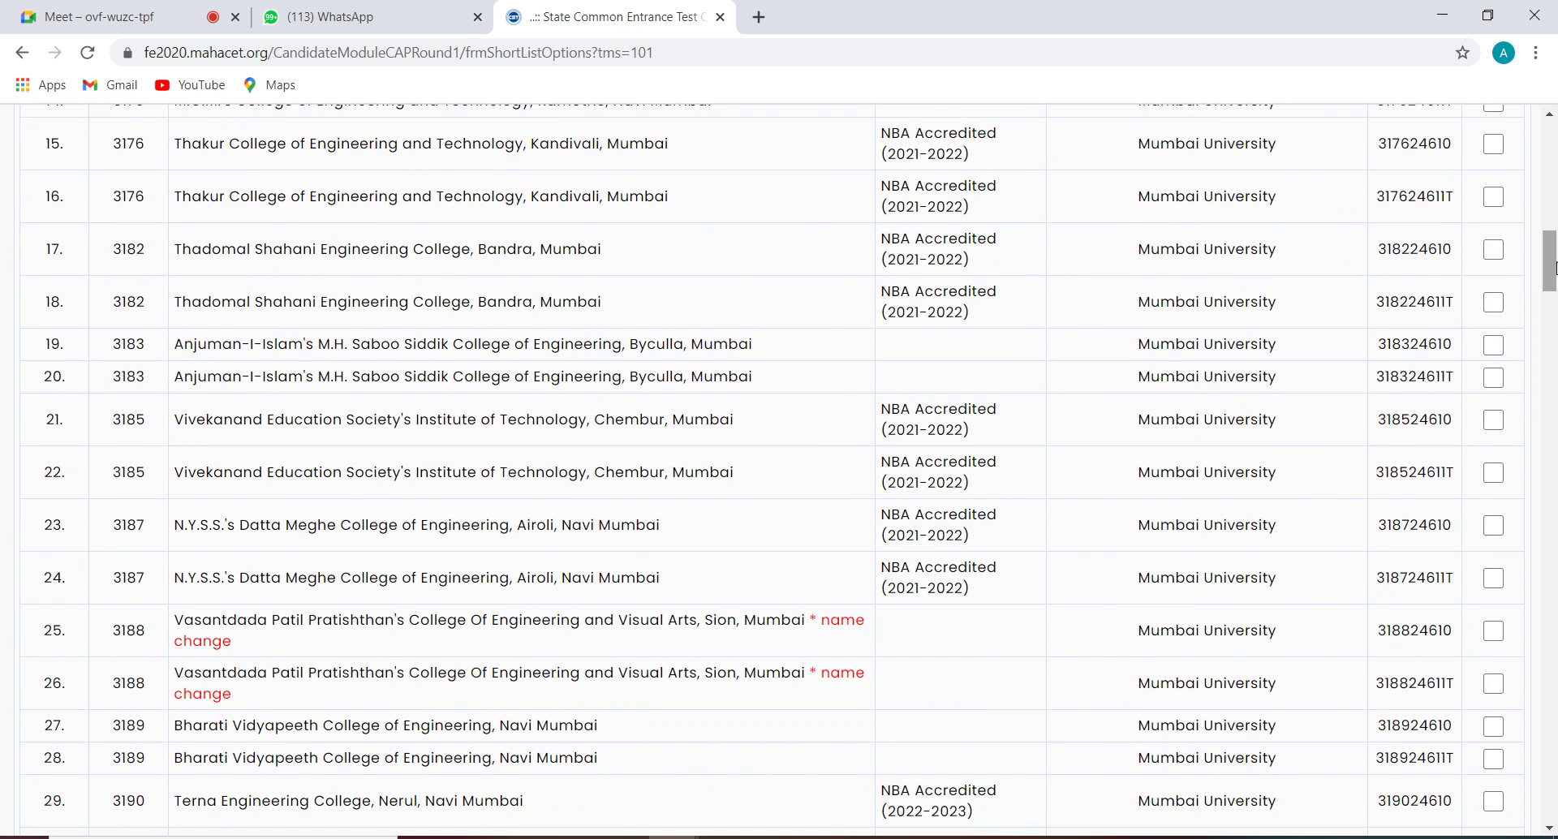
click(1494, 144)
click(1495, 197)
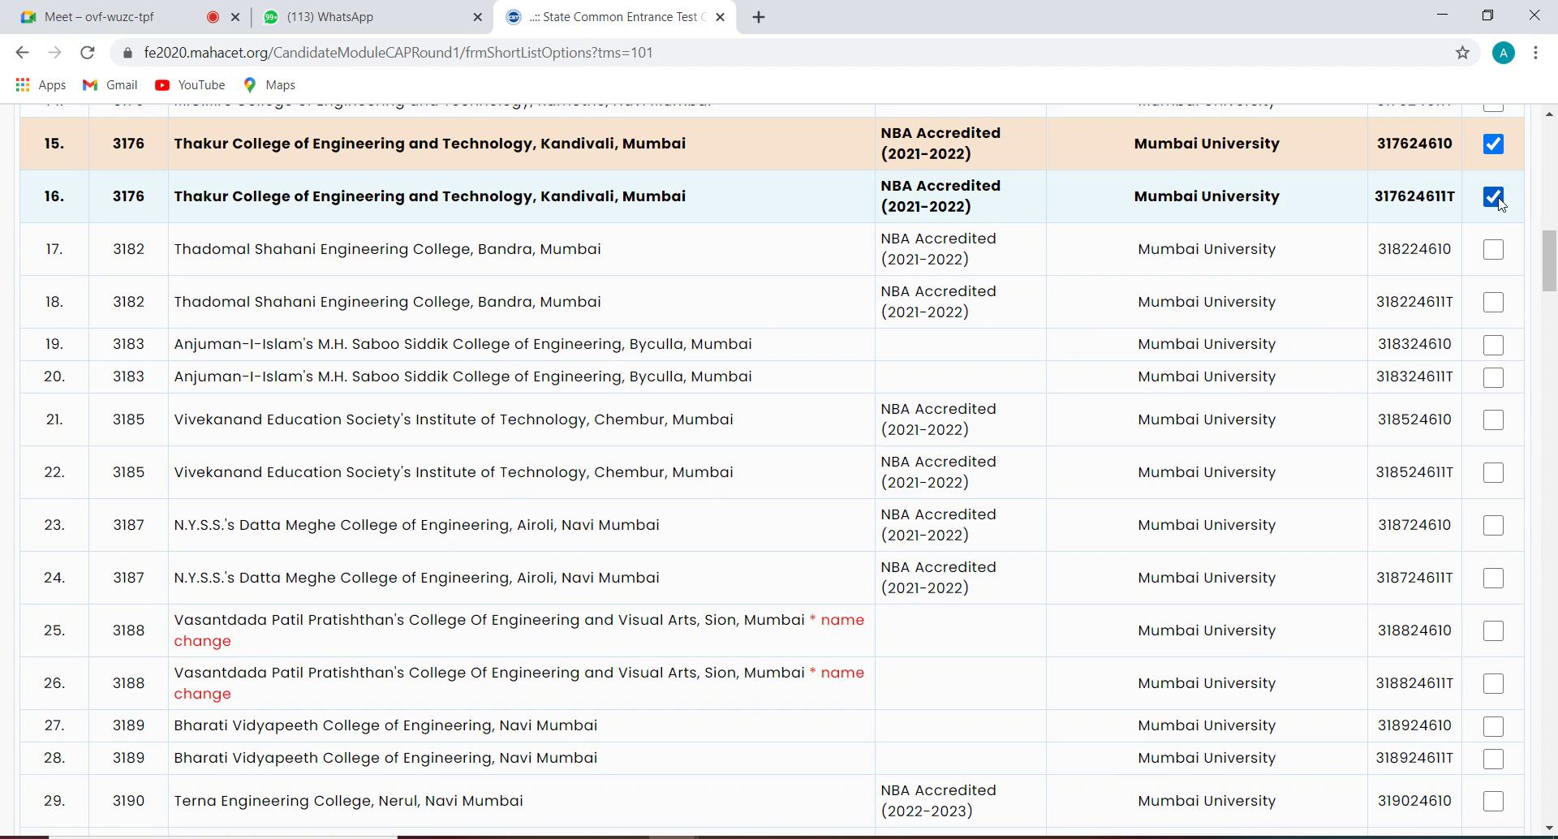
click(1496, 251)
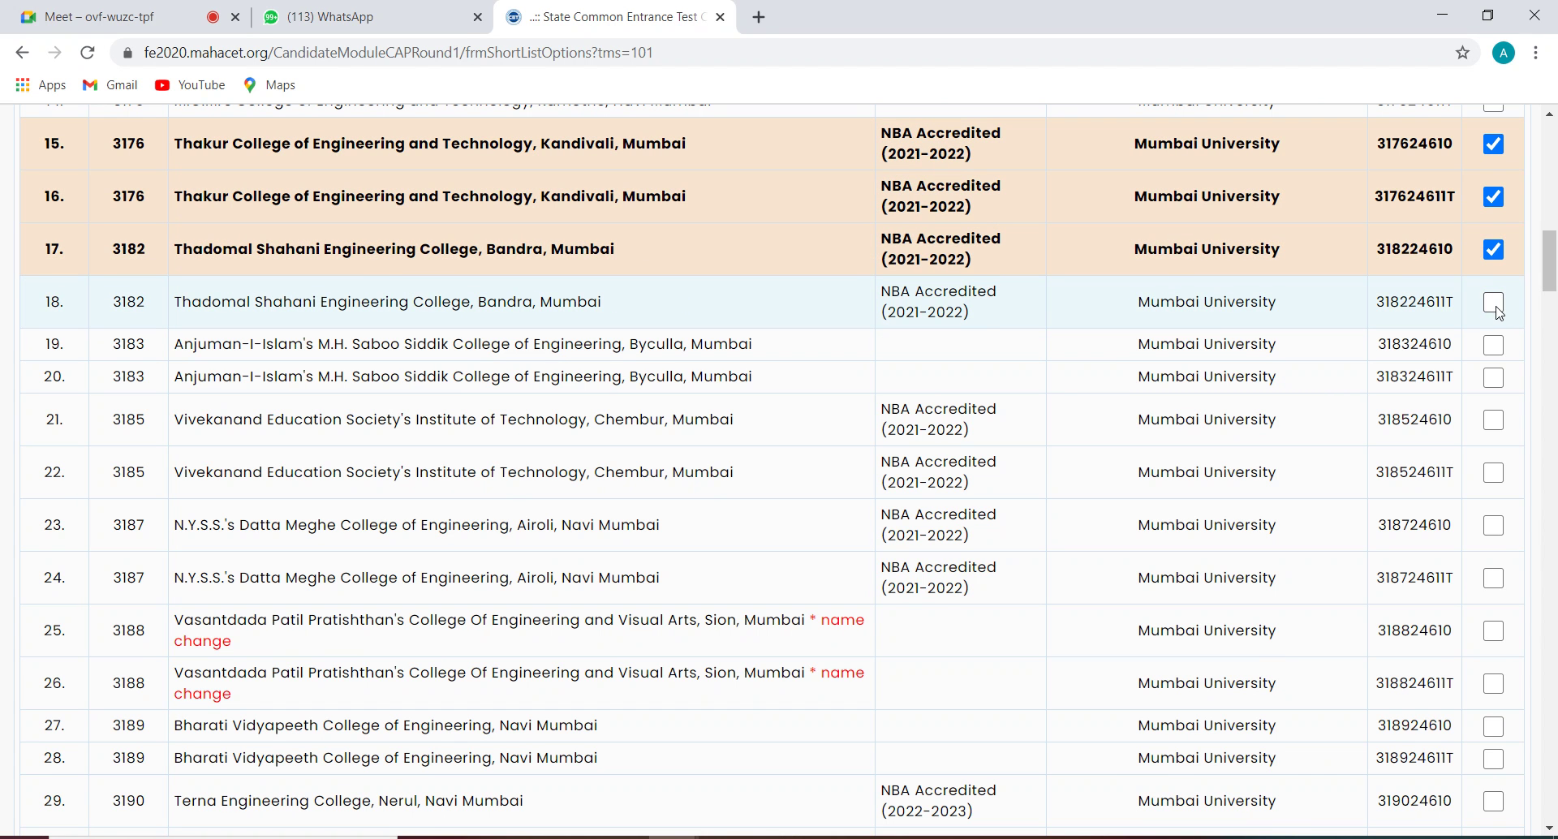
click(1495, 305)
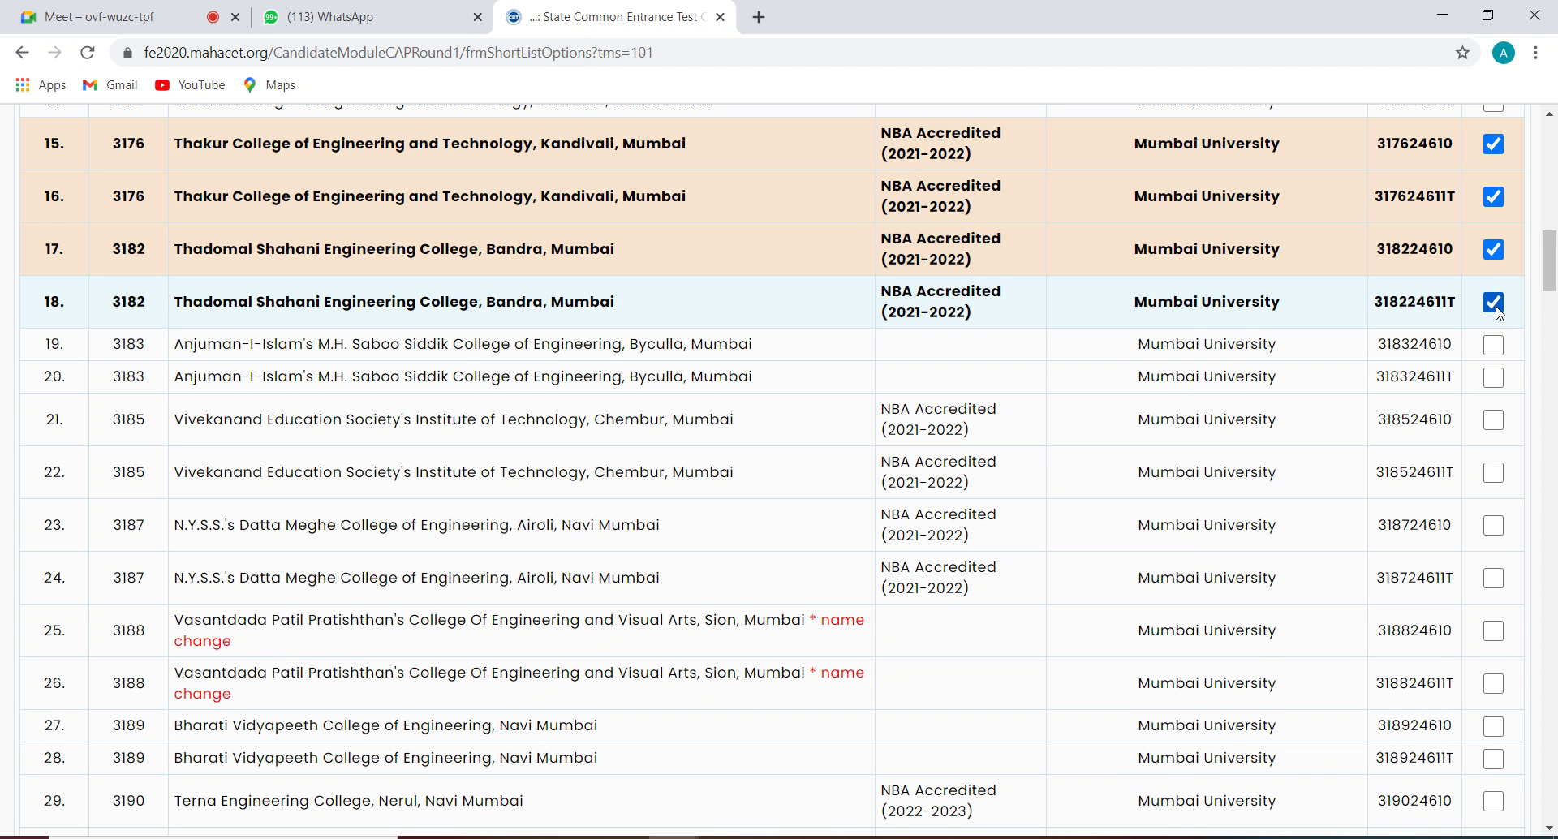
Step: Select both the TFWS and non-TFWS Information Technology options for Vidyavardhini's College of Engineering and Technology, Vasai
drag(1552, 262, 1551, 272)
scroll(1554, 277, down, 1)
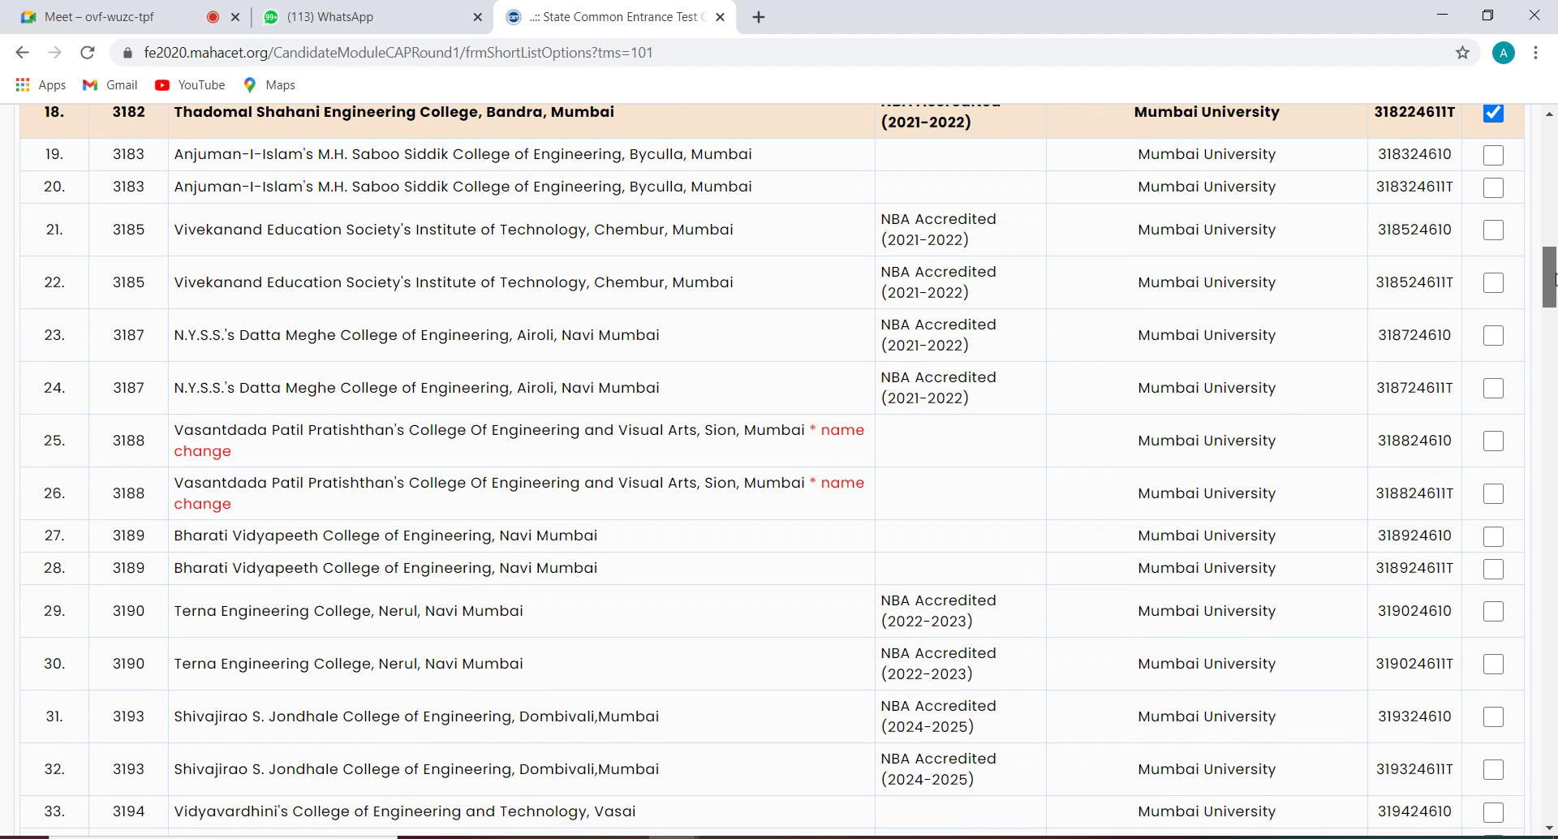
scroll(1554, 276, down, 3)
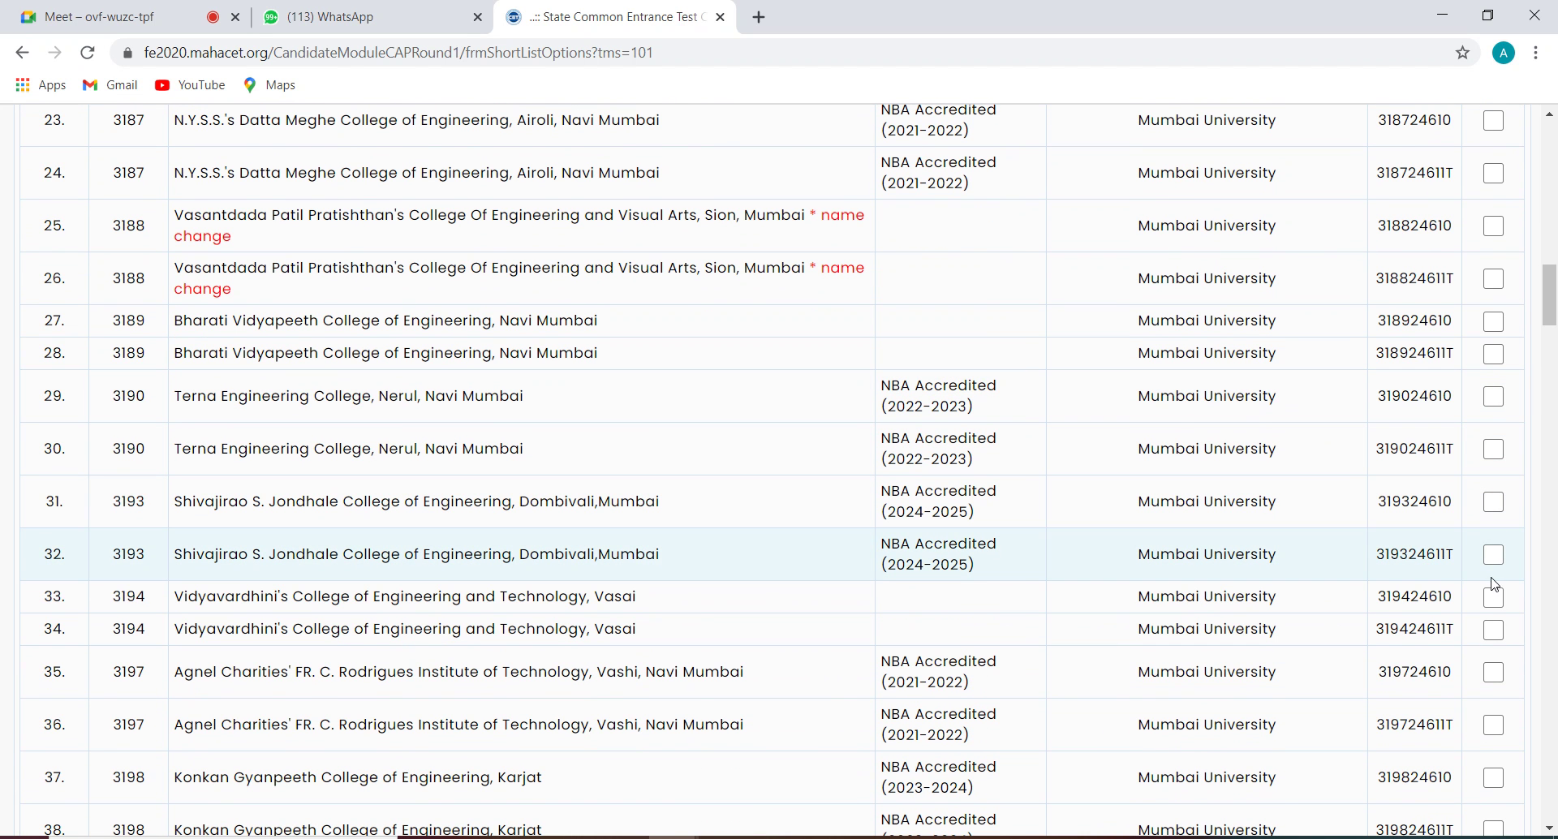
click(1494, 599)
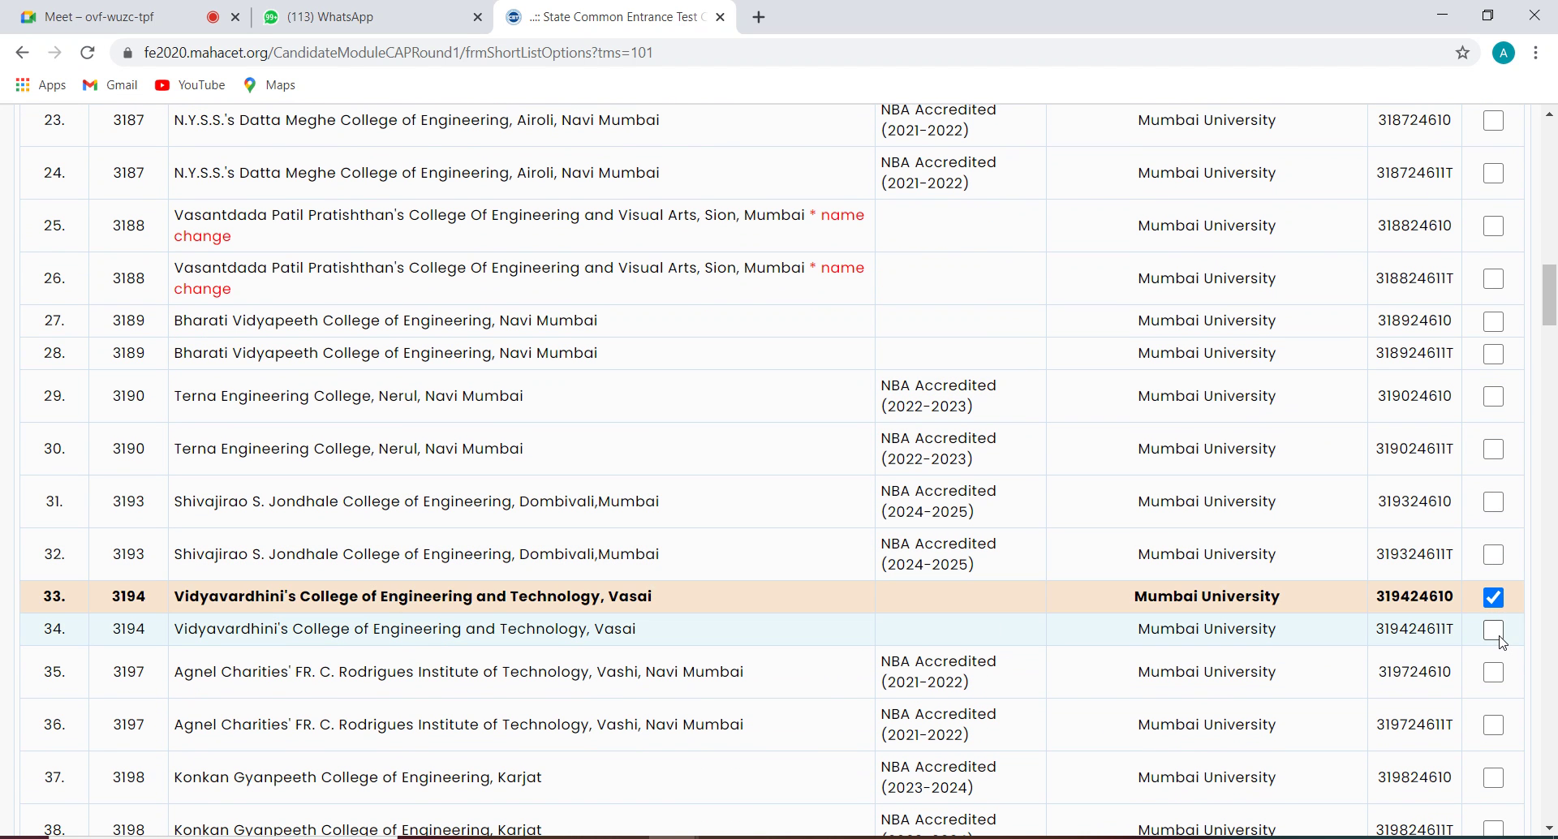
click(1497, 633)
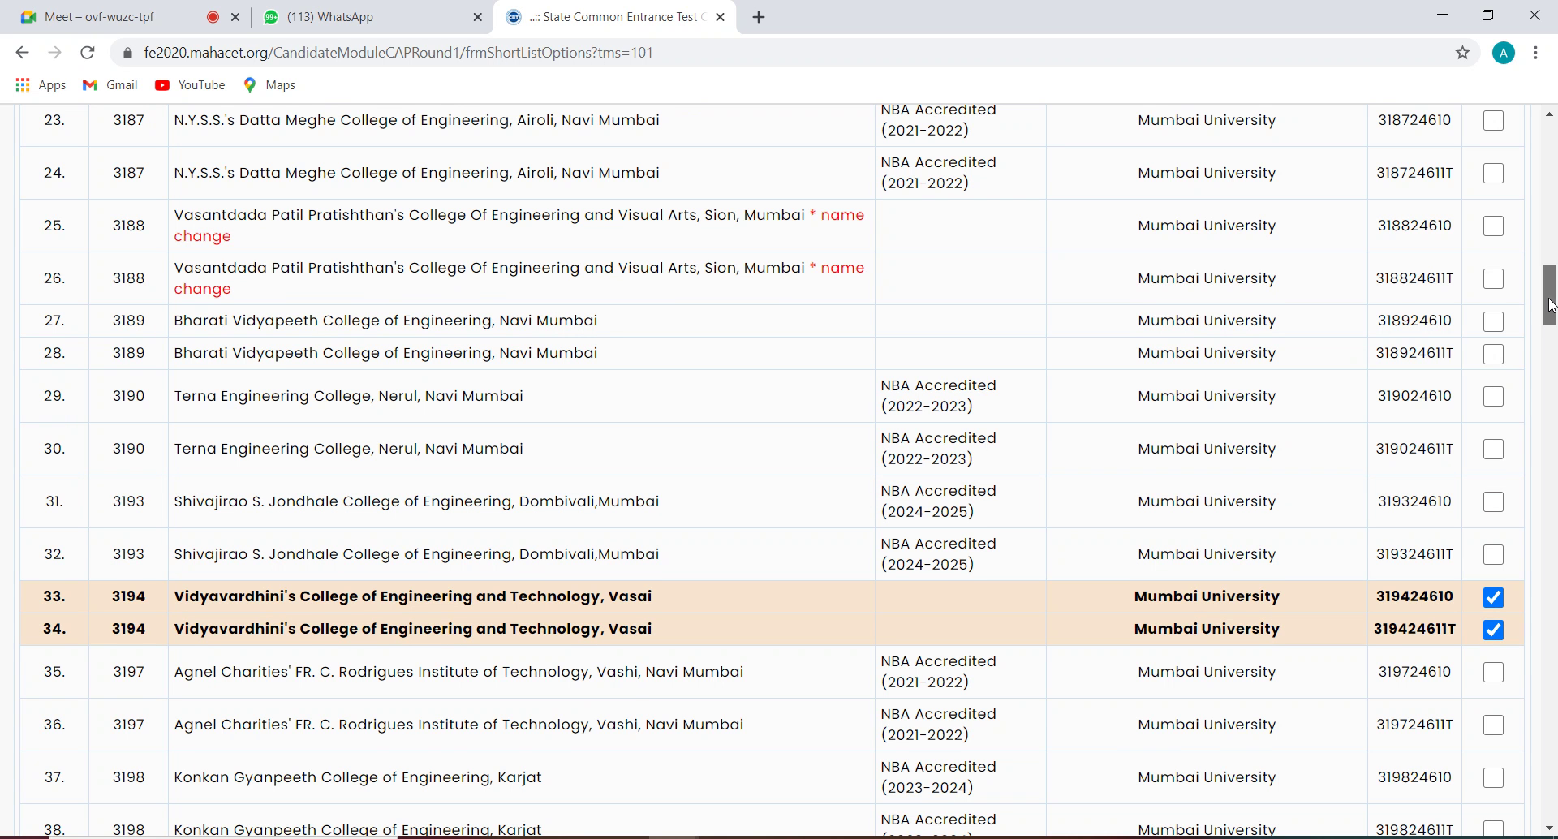
drag(1550, 305, 1554, 337)
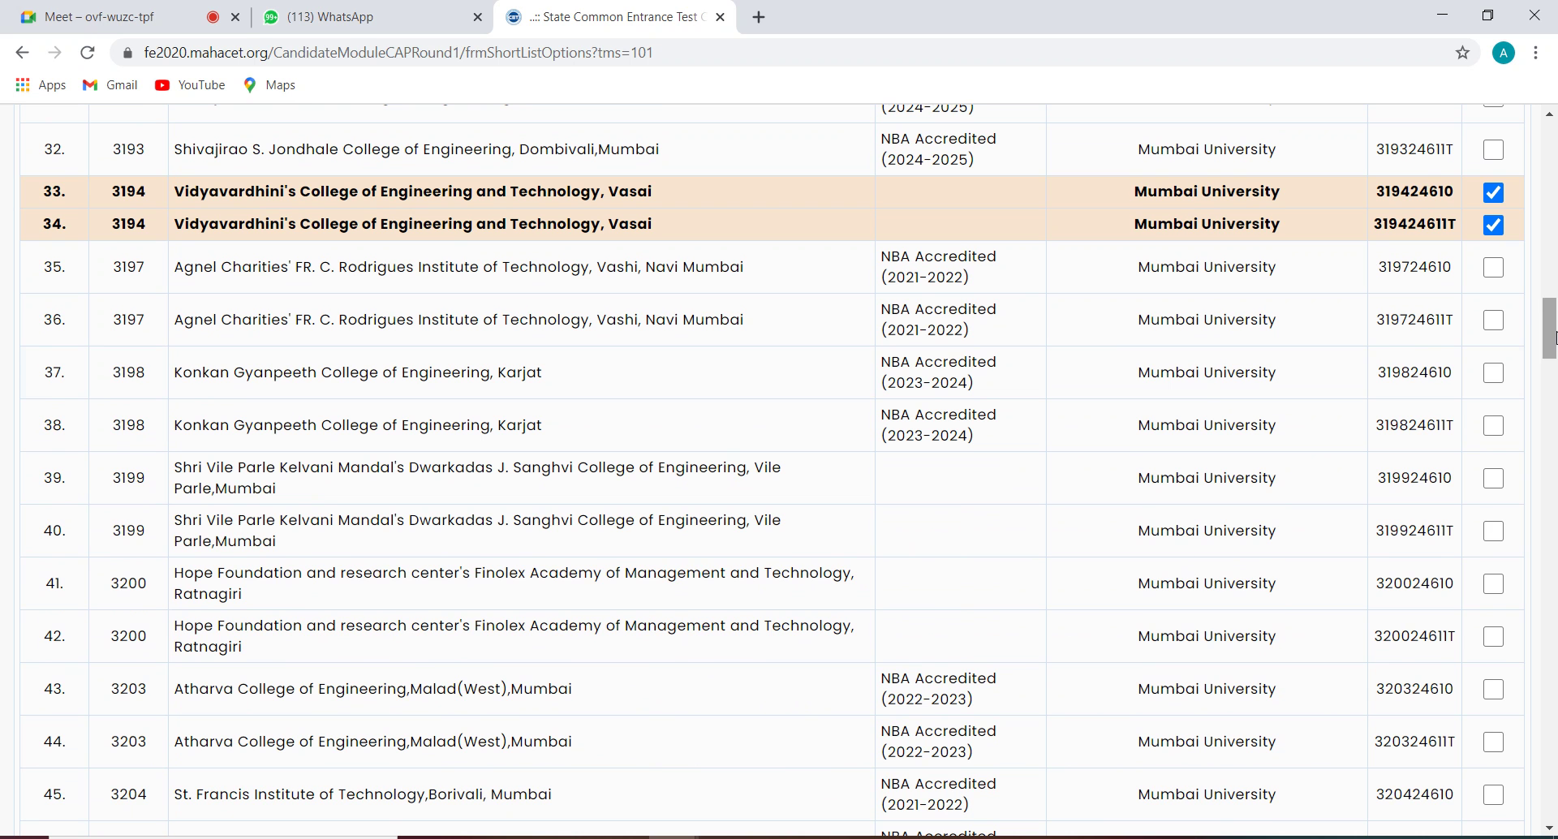
mouse_move(977, 837)
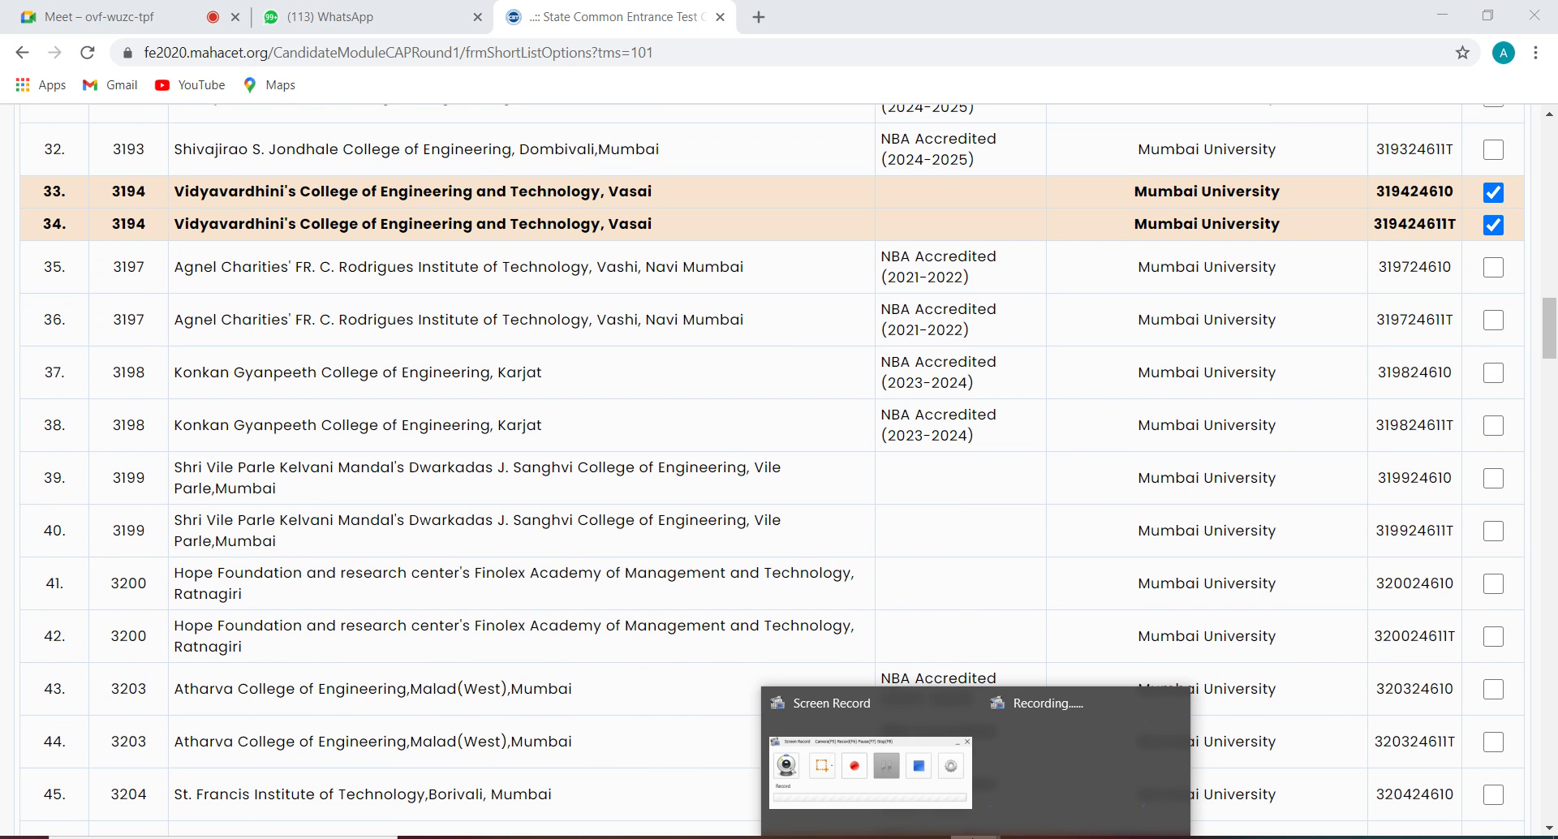
click(894, 787)
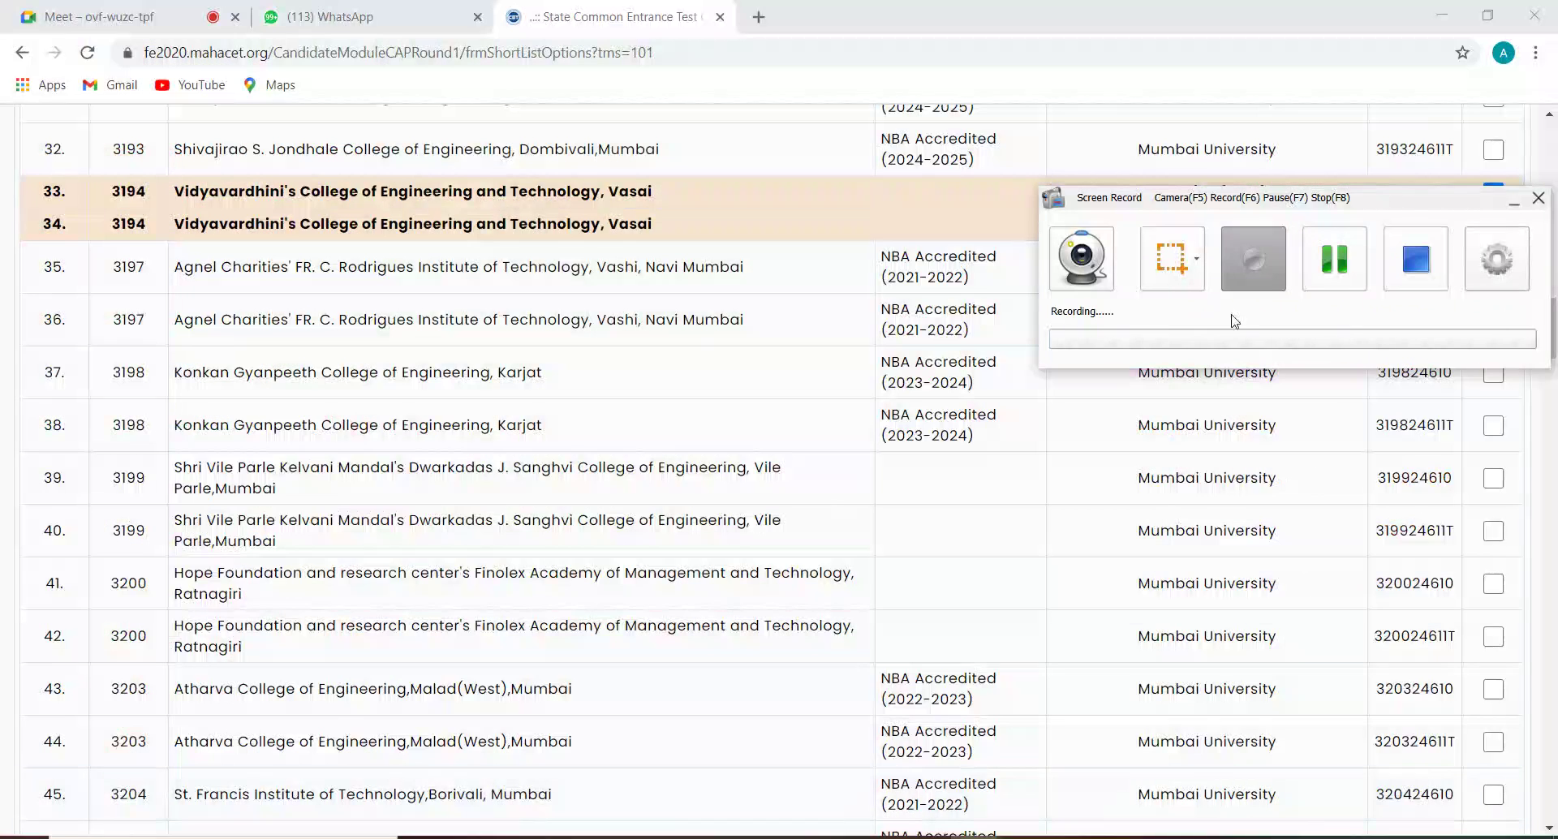
click(1514, 203)
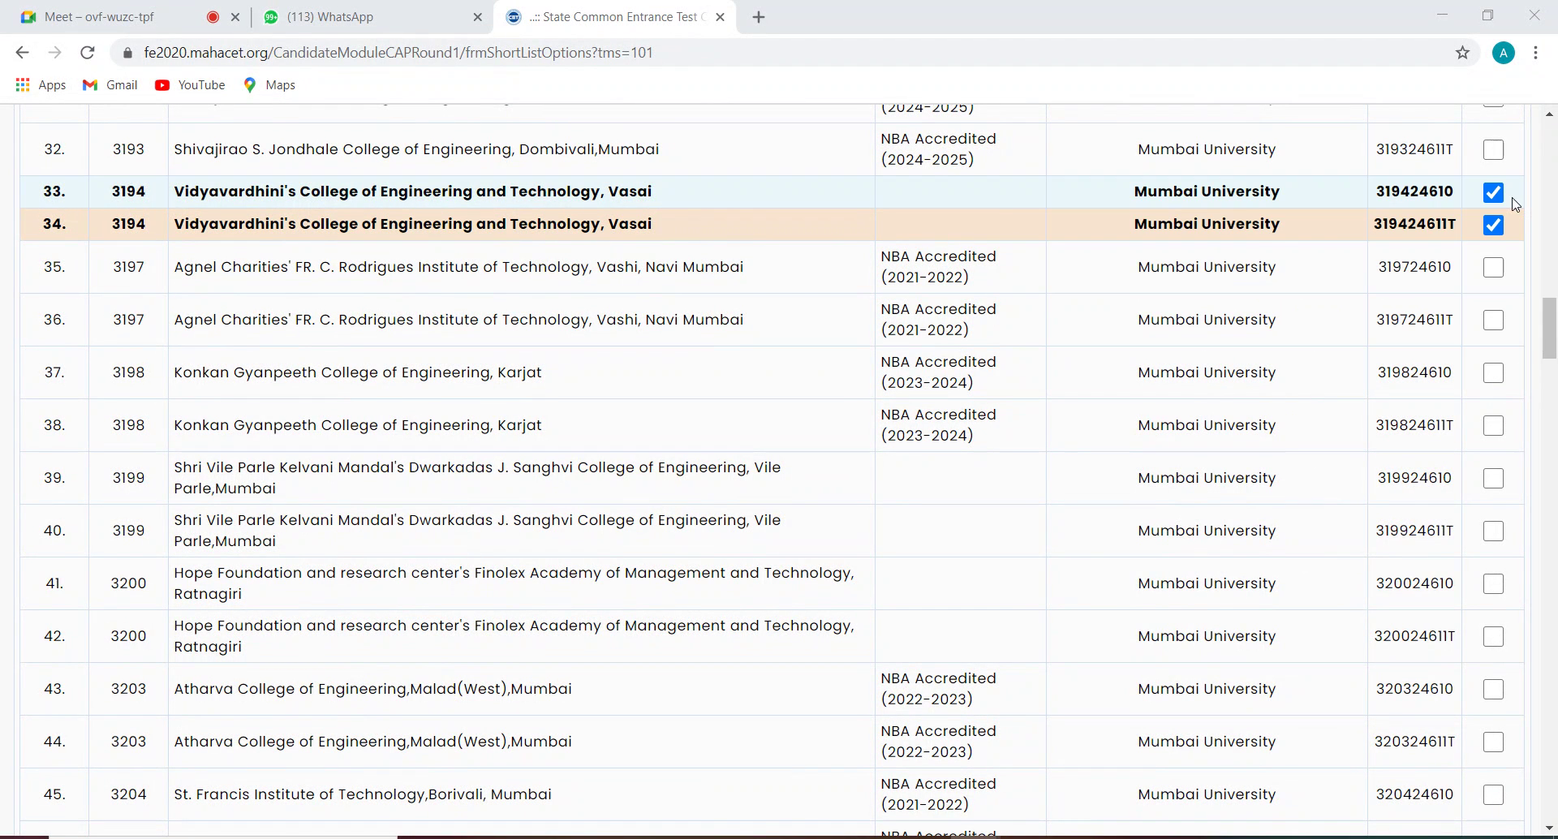
Step: Select both the TFWS and non-TFWS Information Technology options for Dwarkadas J. Sanghvi College of Engineering, Vile Parle
drag(1552, 326, 1552, 334)
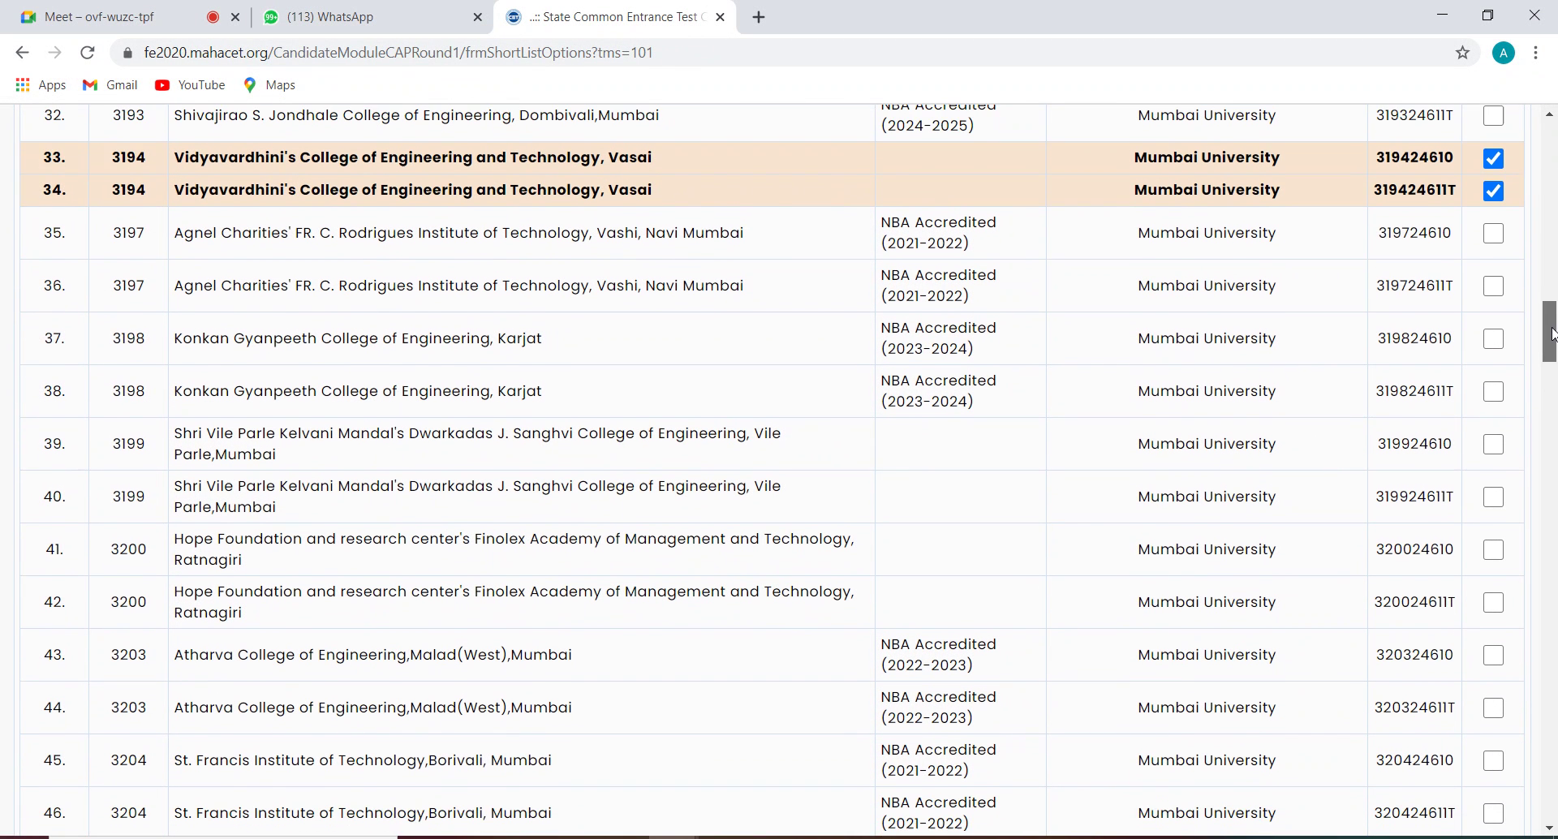
click(1498, 448)
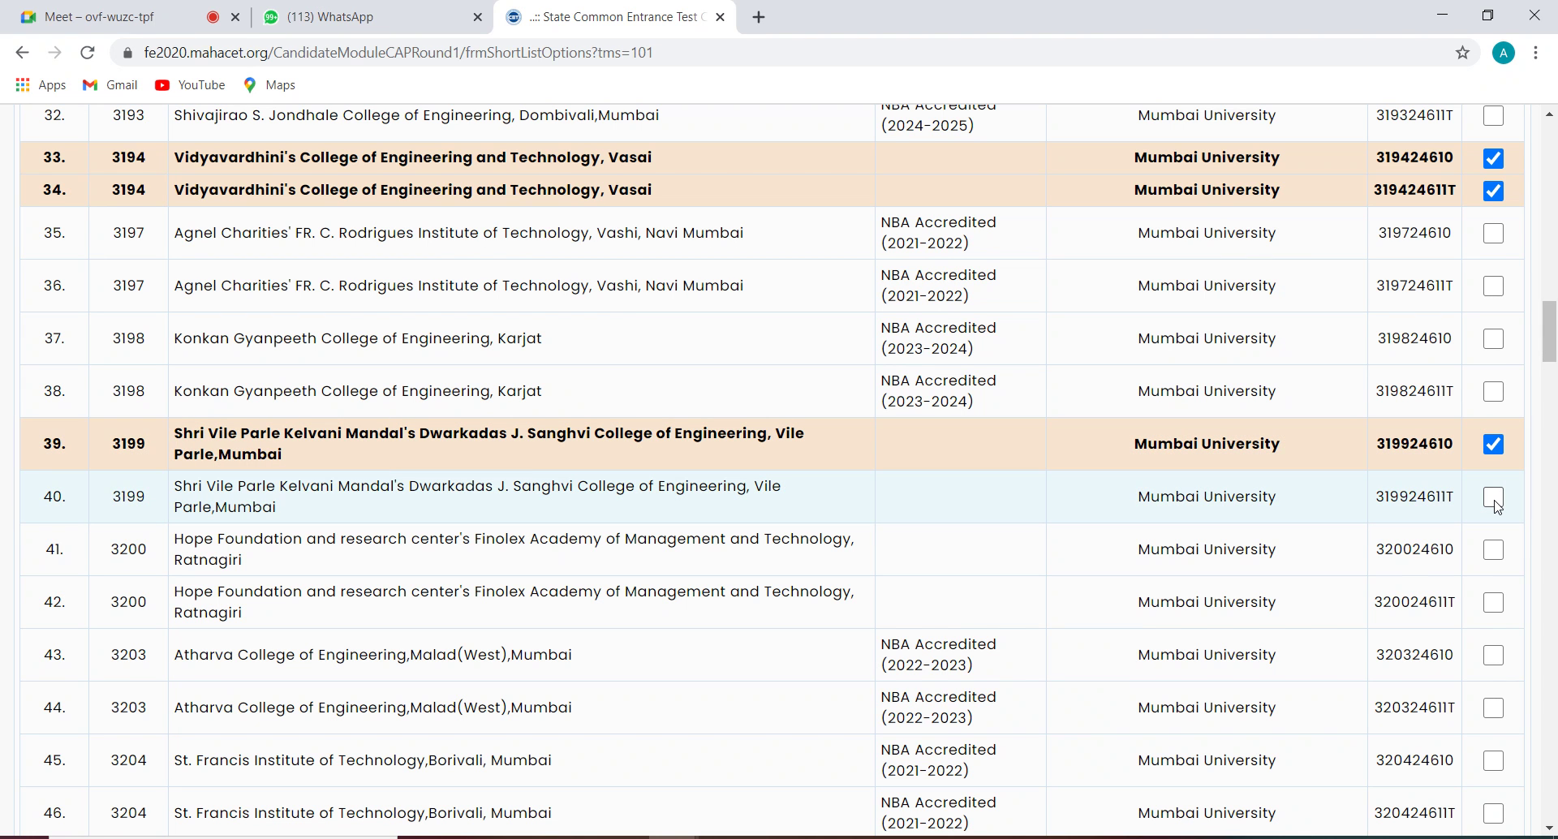
Step: Select the remaining Dwarkadas J. Sanghvi option (319924611T) and both options each for Atharva College and St. Francis Institute
click(1495, 502)
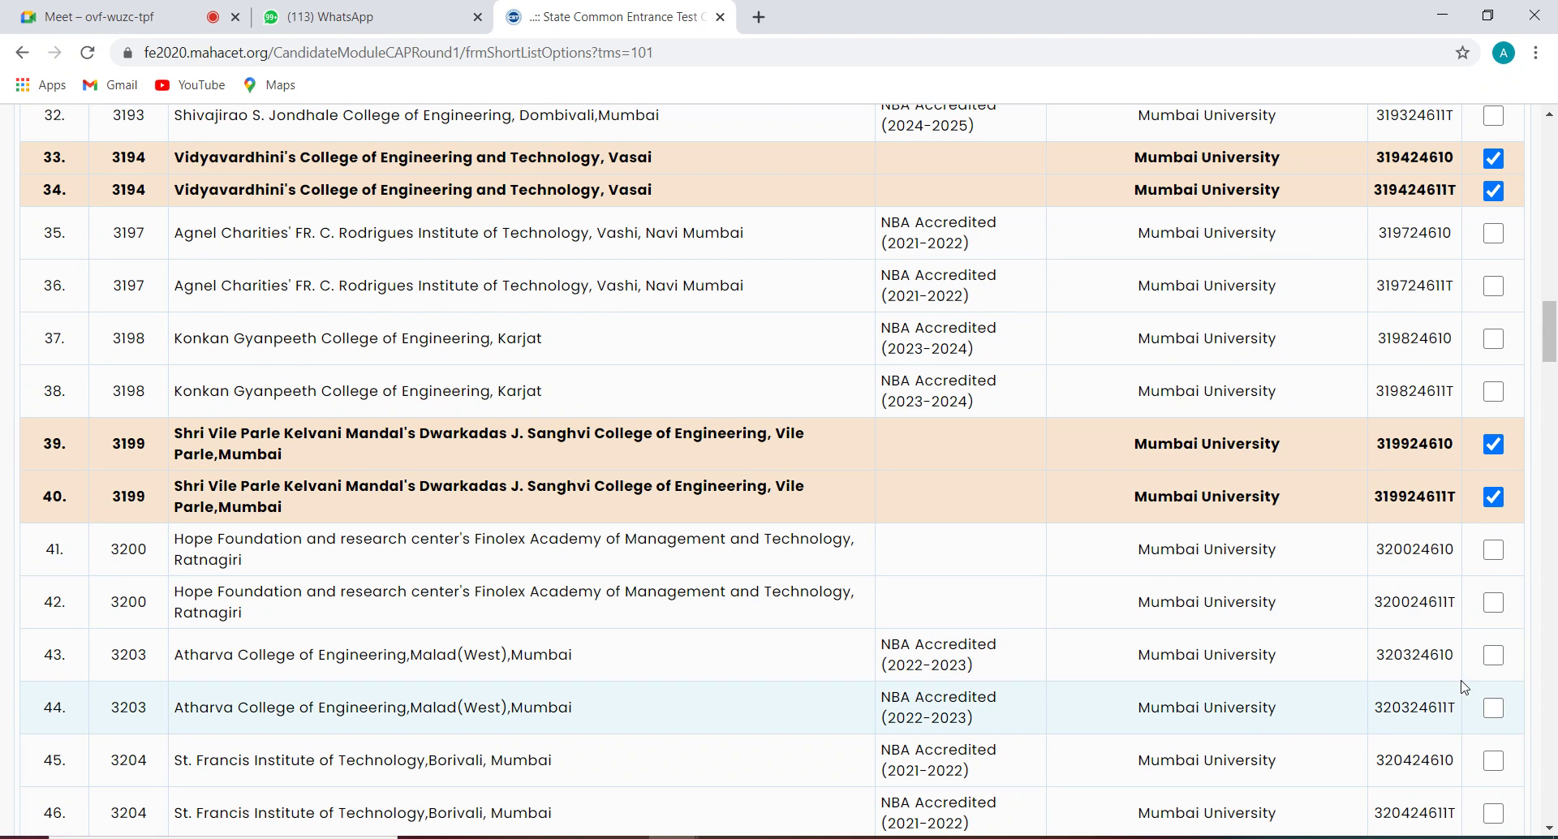
click(1495, 658)
click(1495, 706)
drag(1552, 345, 1552, 373)
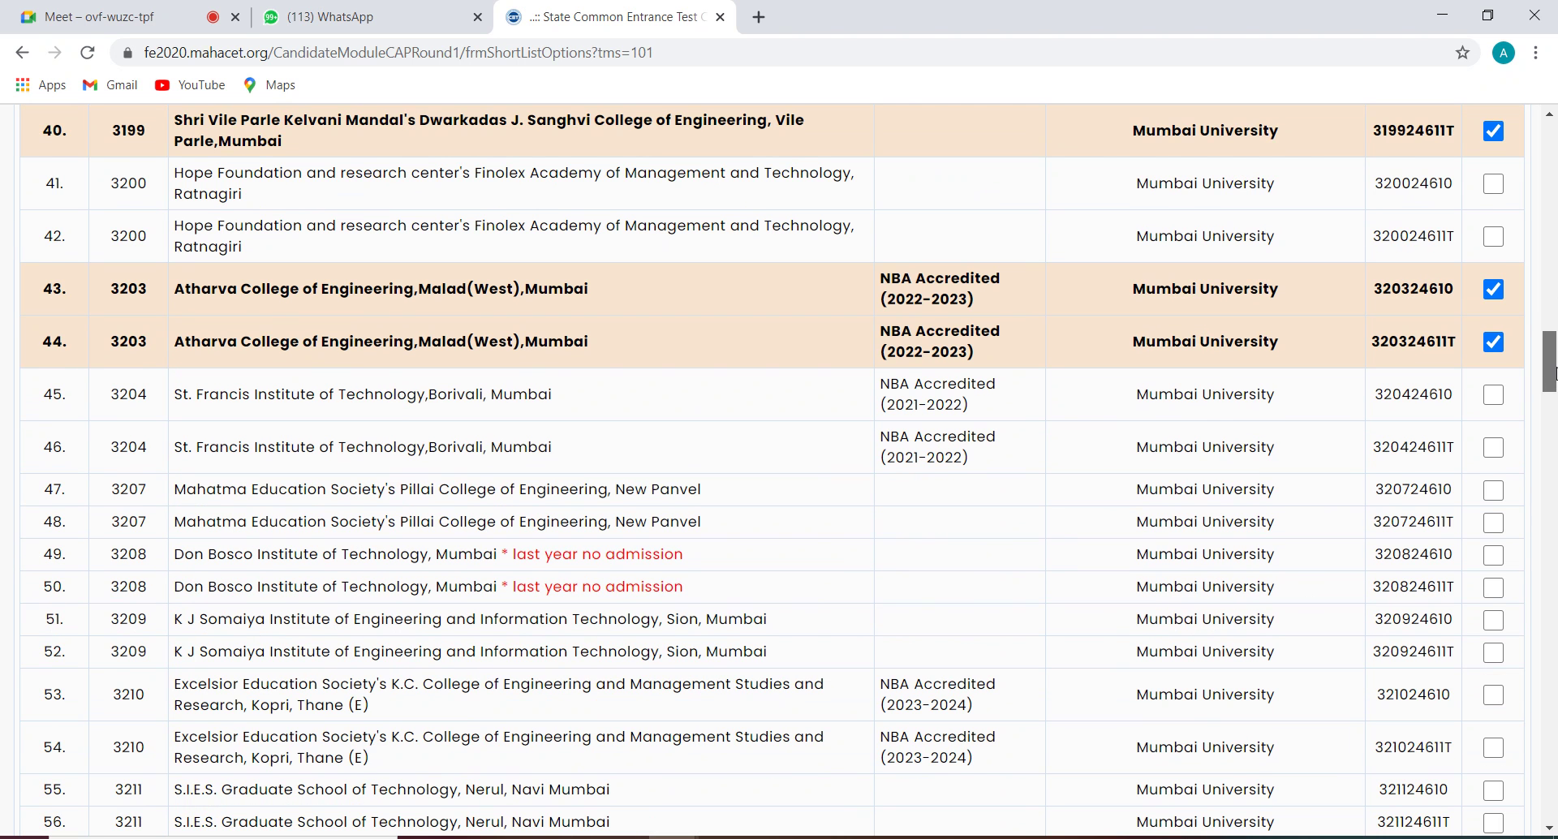
click(1495, 395)
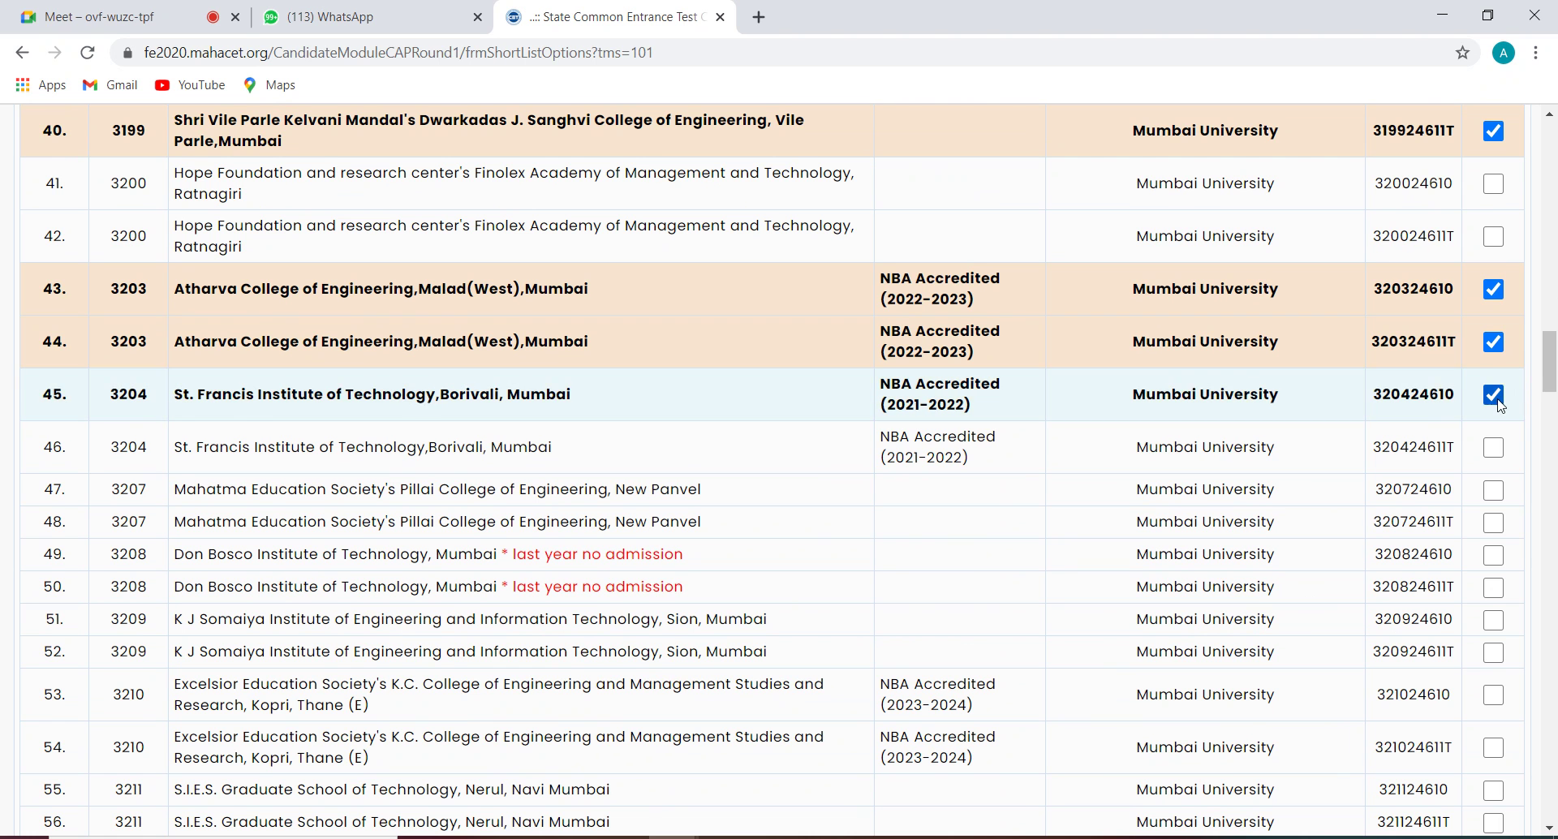
click(1493, 447)
Step: Select both Don Bosco Institute of Technology options and both K J Somaiya Institute, Sion options
drag(1552, 373, 1552, 396)
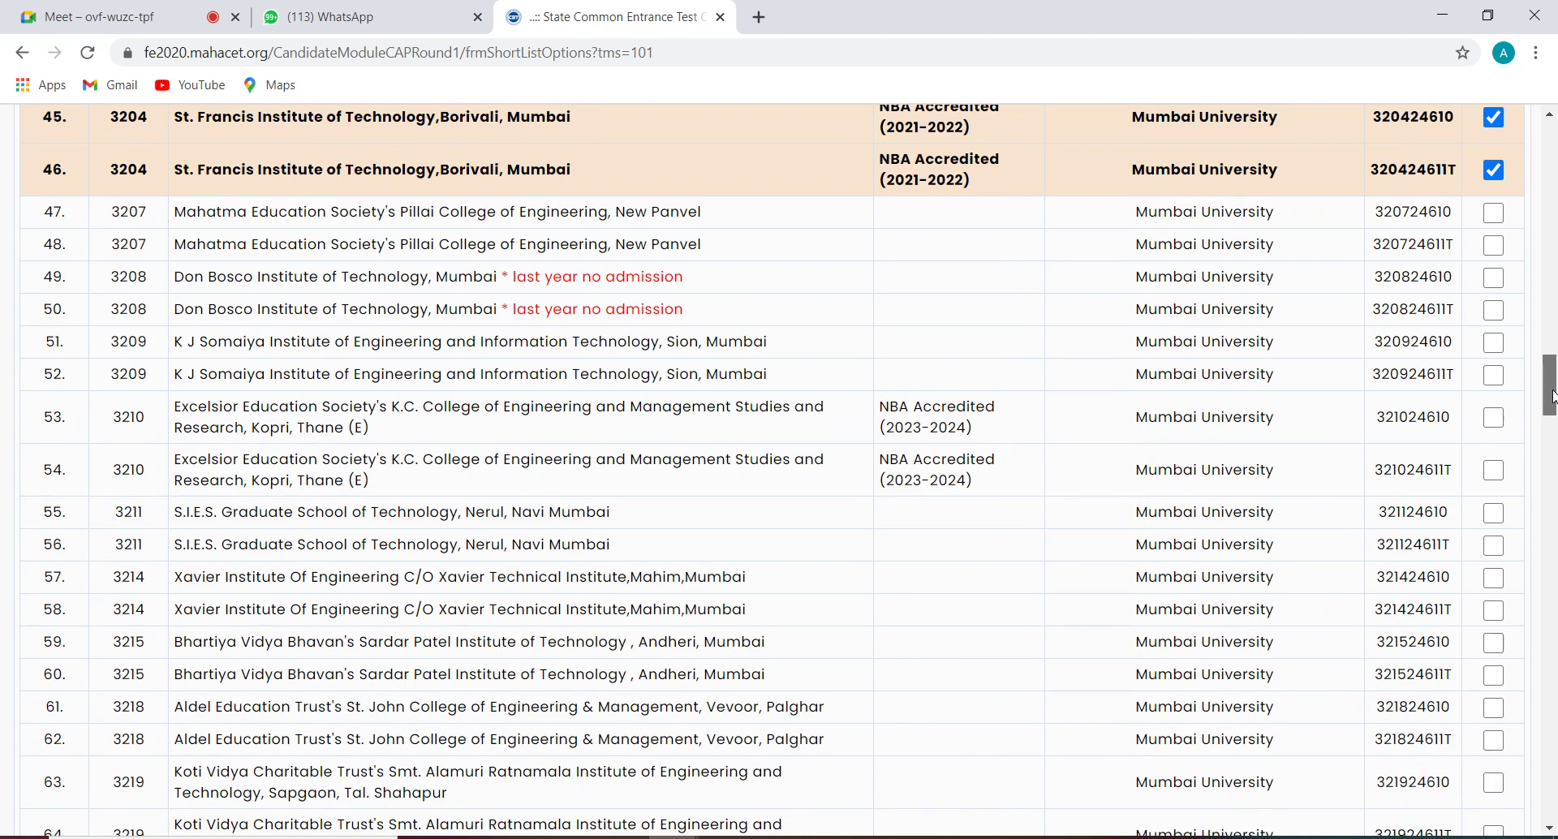
click(1493, 277)
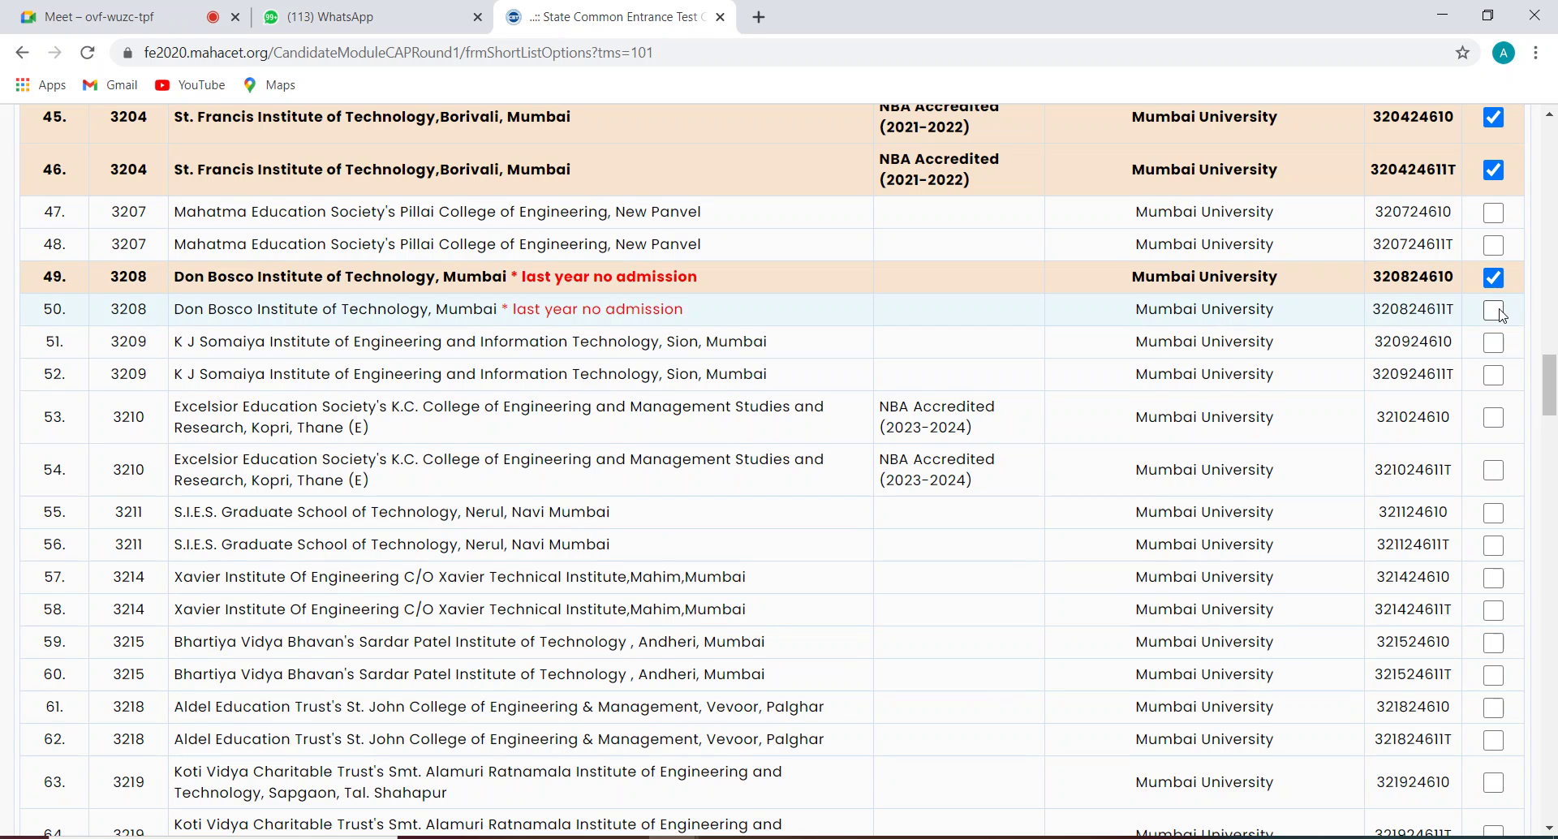
click(1496, 312)
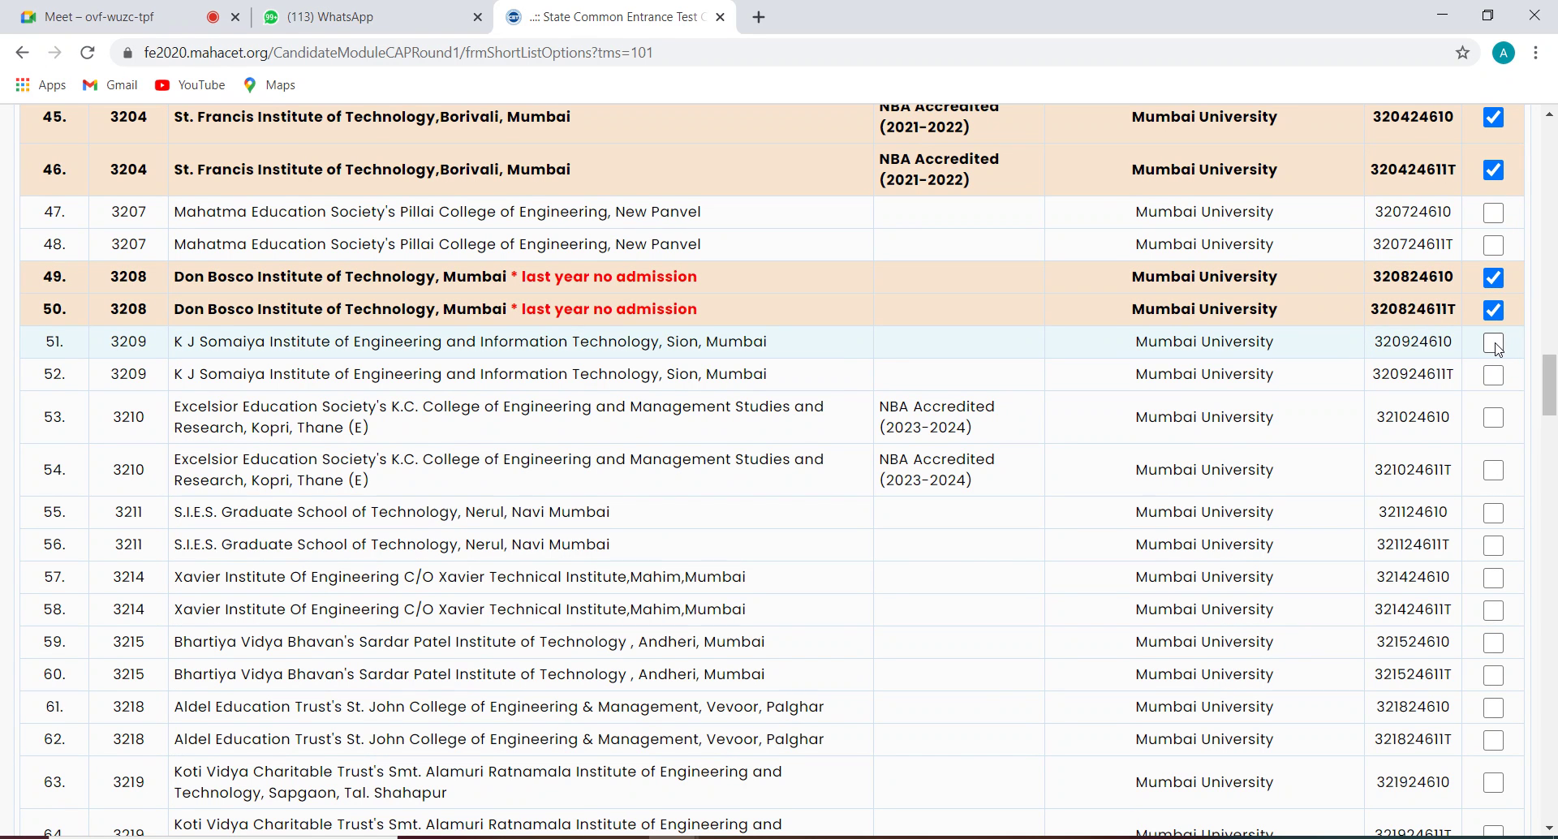
click(1495, 344)
click(1495, 376)
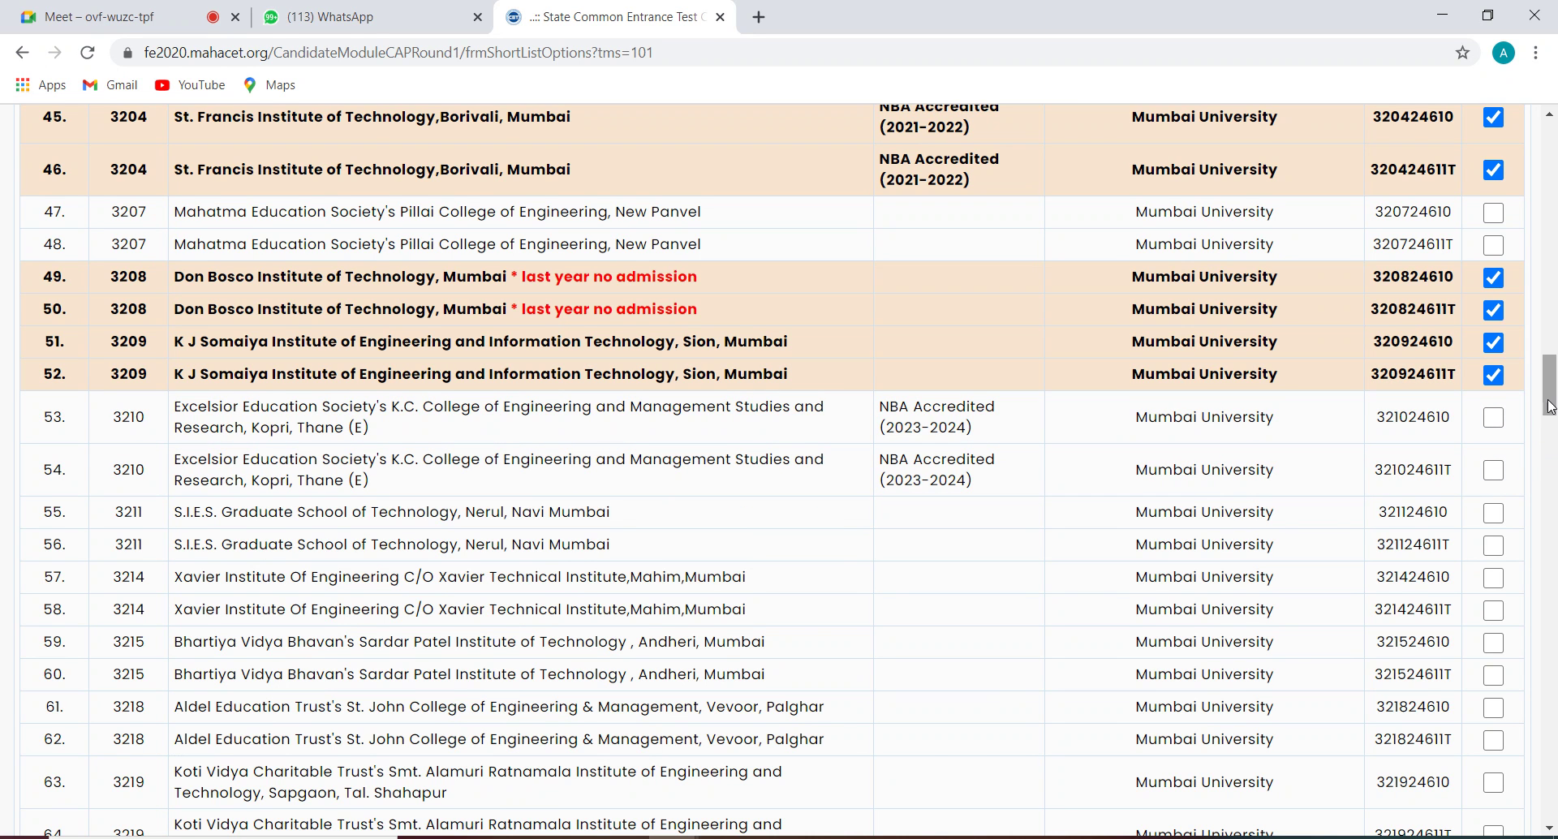
Step: Select both Xavier Institute Of Engineering options and both Bhartiya Vidya Bhavan's Sardar Patel Institute of Technology options
click(1494, 578)
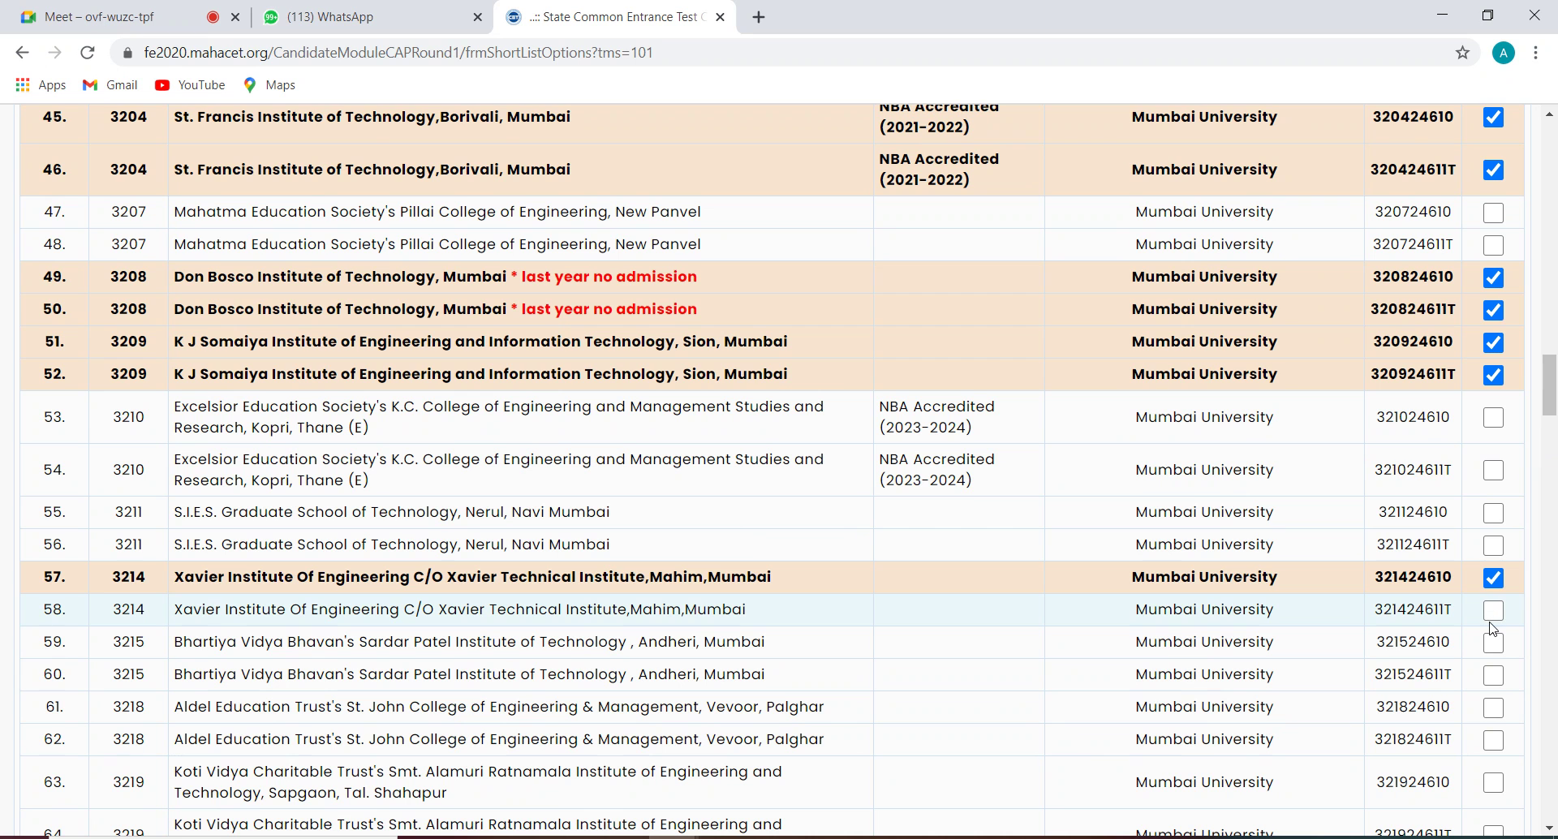
click(1497, 615)
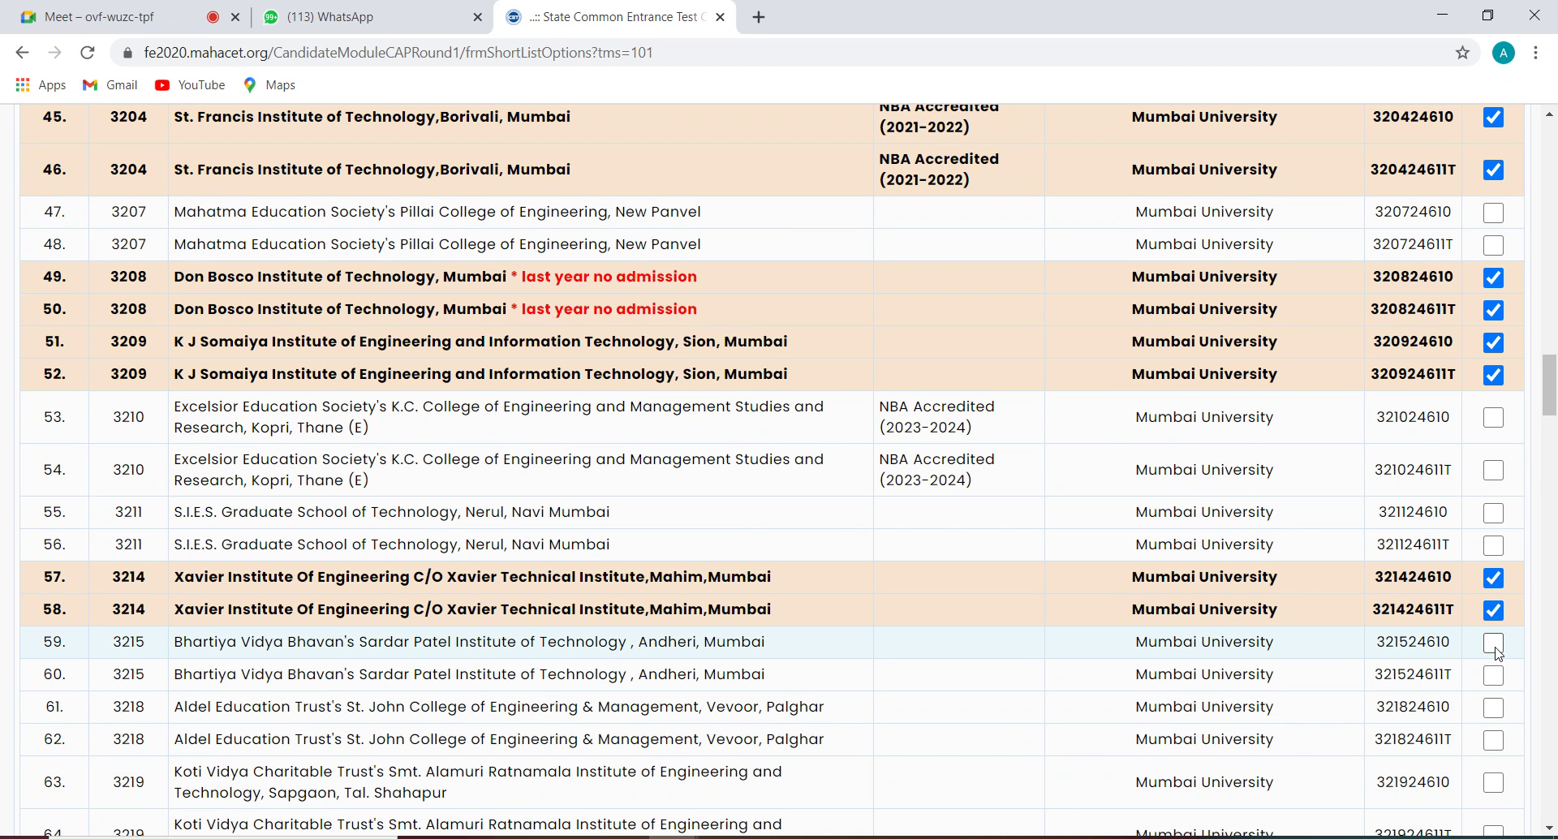
click(1495, 647)
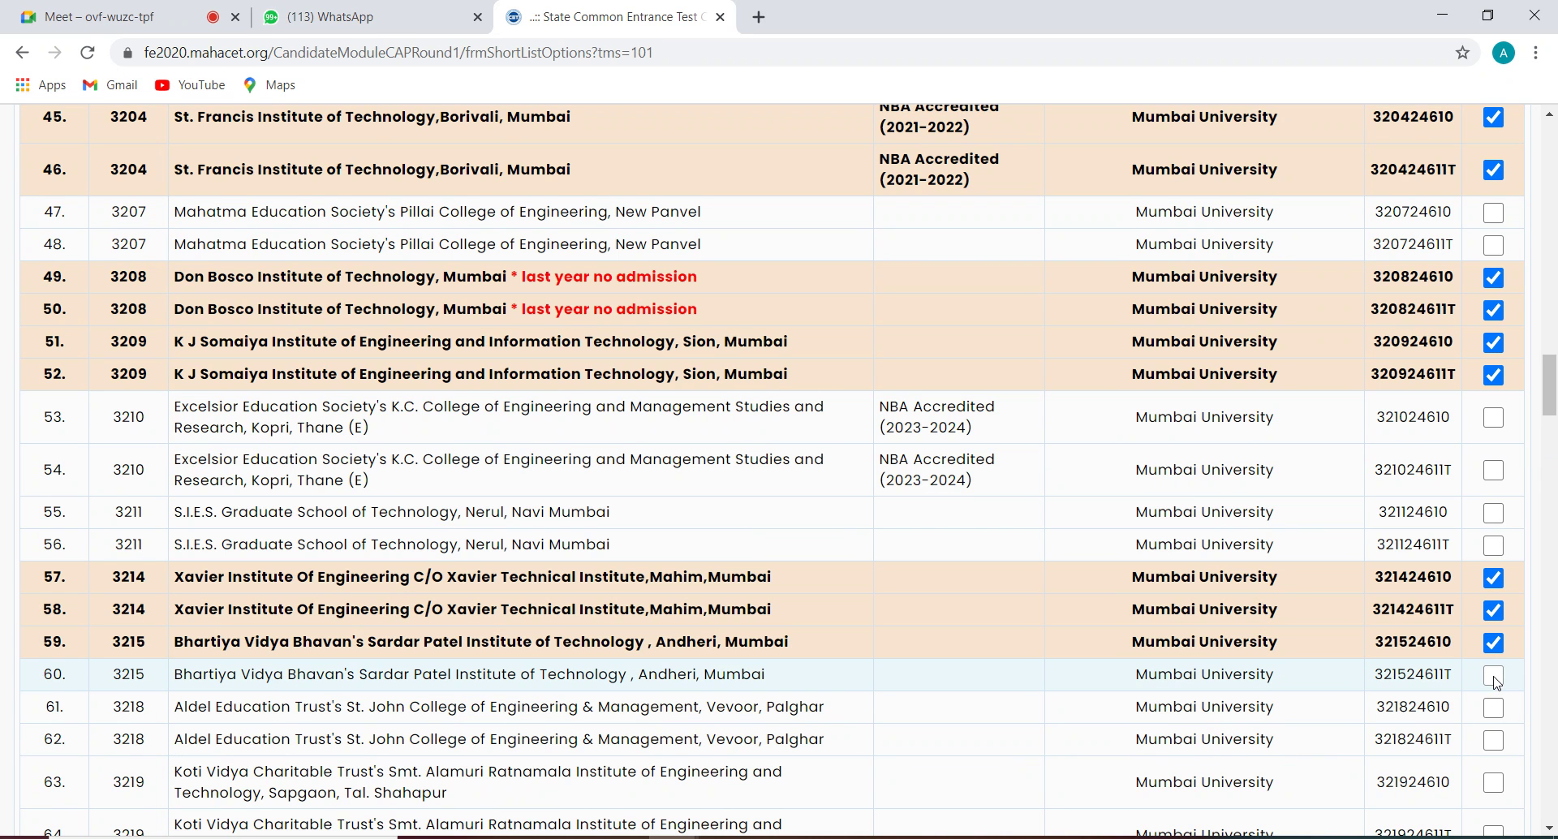
click(1495, 678)
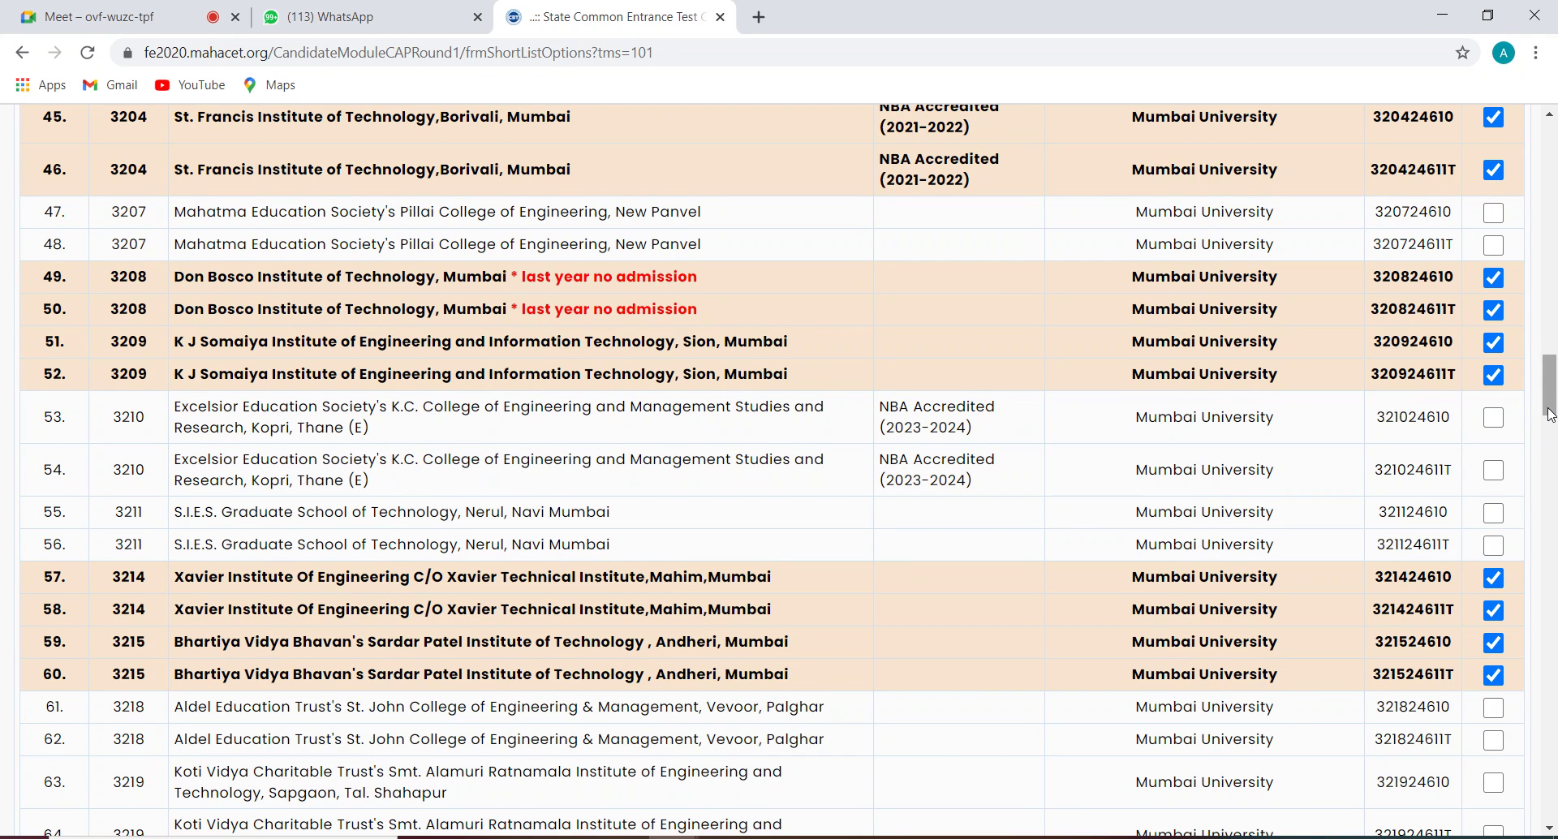
Step: Add the selected Information Technology options to the shortlist
drag(1551, 404, 1551, 455)
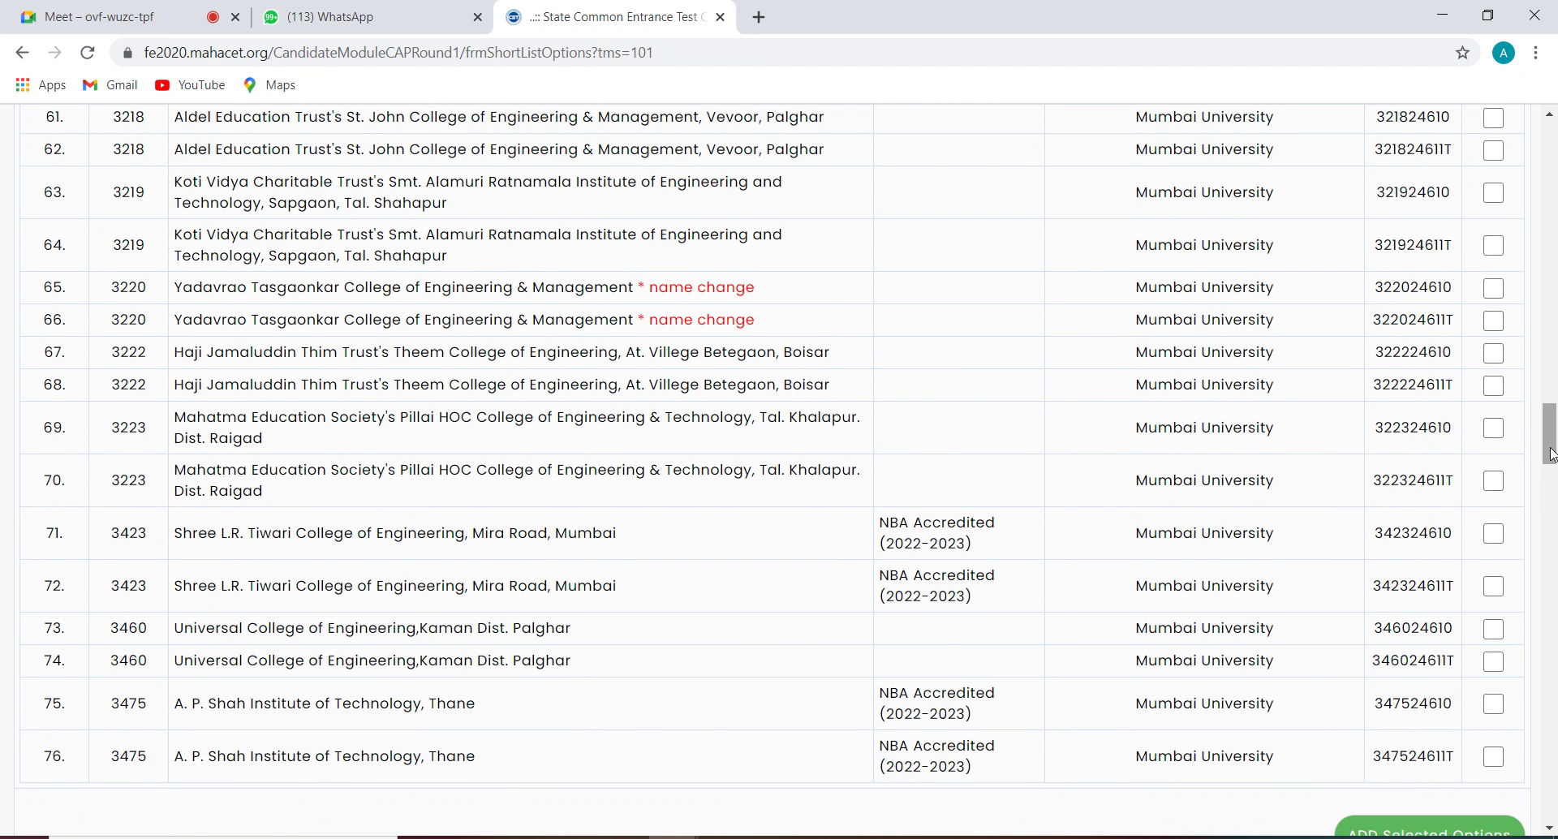
drag(1550, 454, 1550, 481)
click(1428, 527)
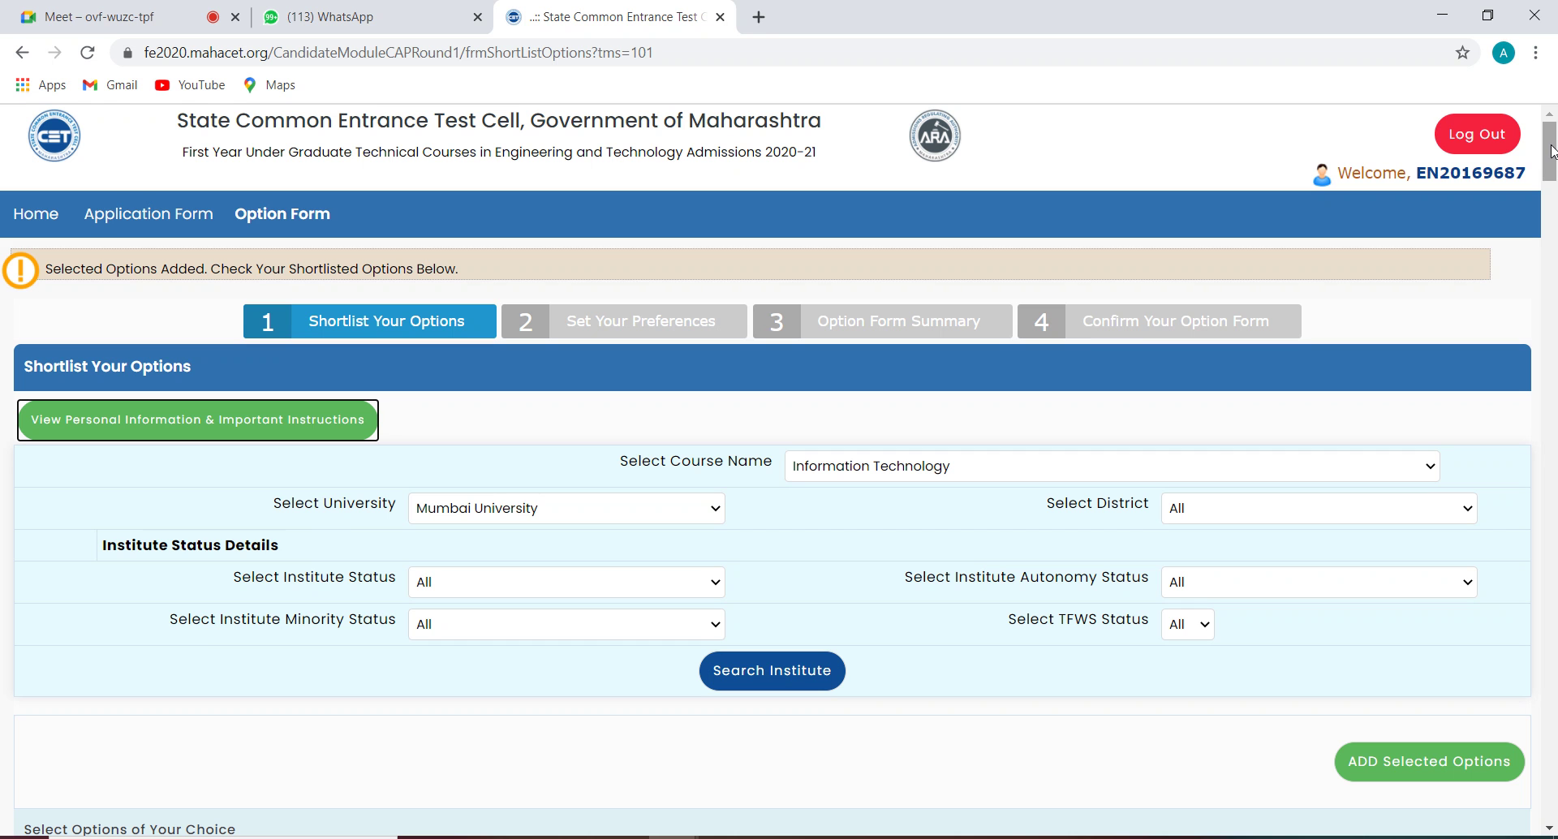
Step: Save the shortlisted options at the end of the form and proceed to setting preferences
drag(1552, 150, 1553, 159)
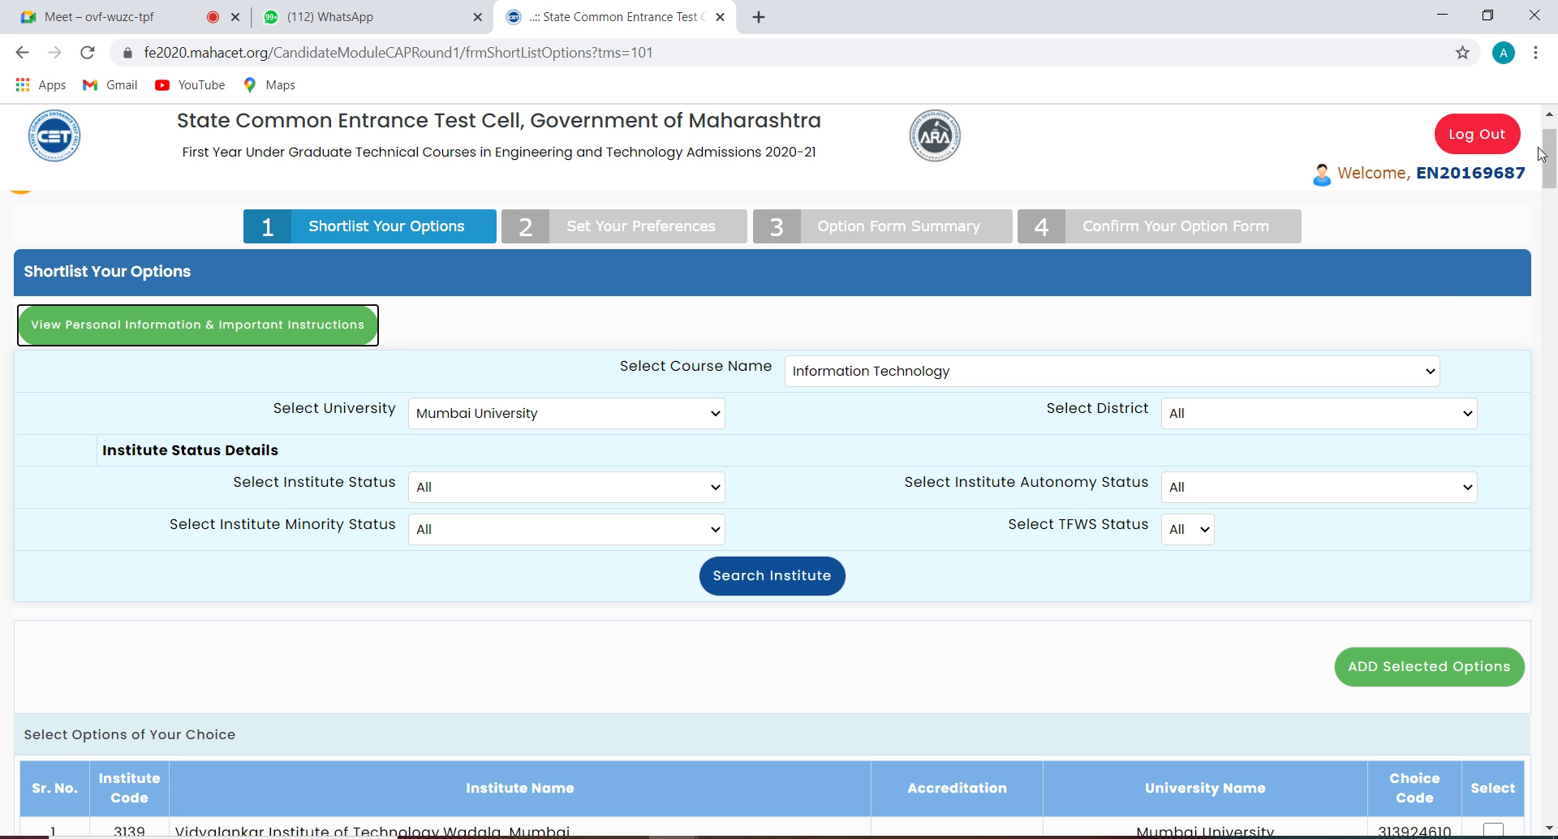
drag(1548, 175, 1513, 832)
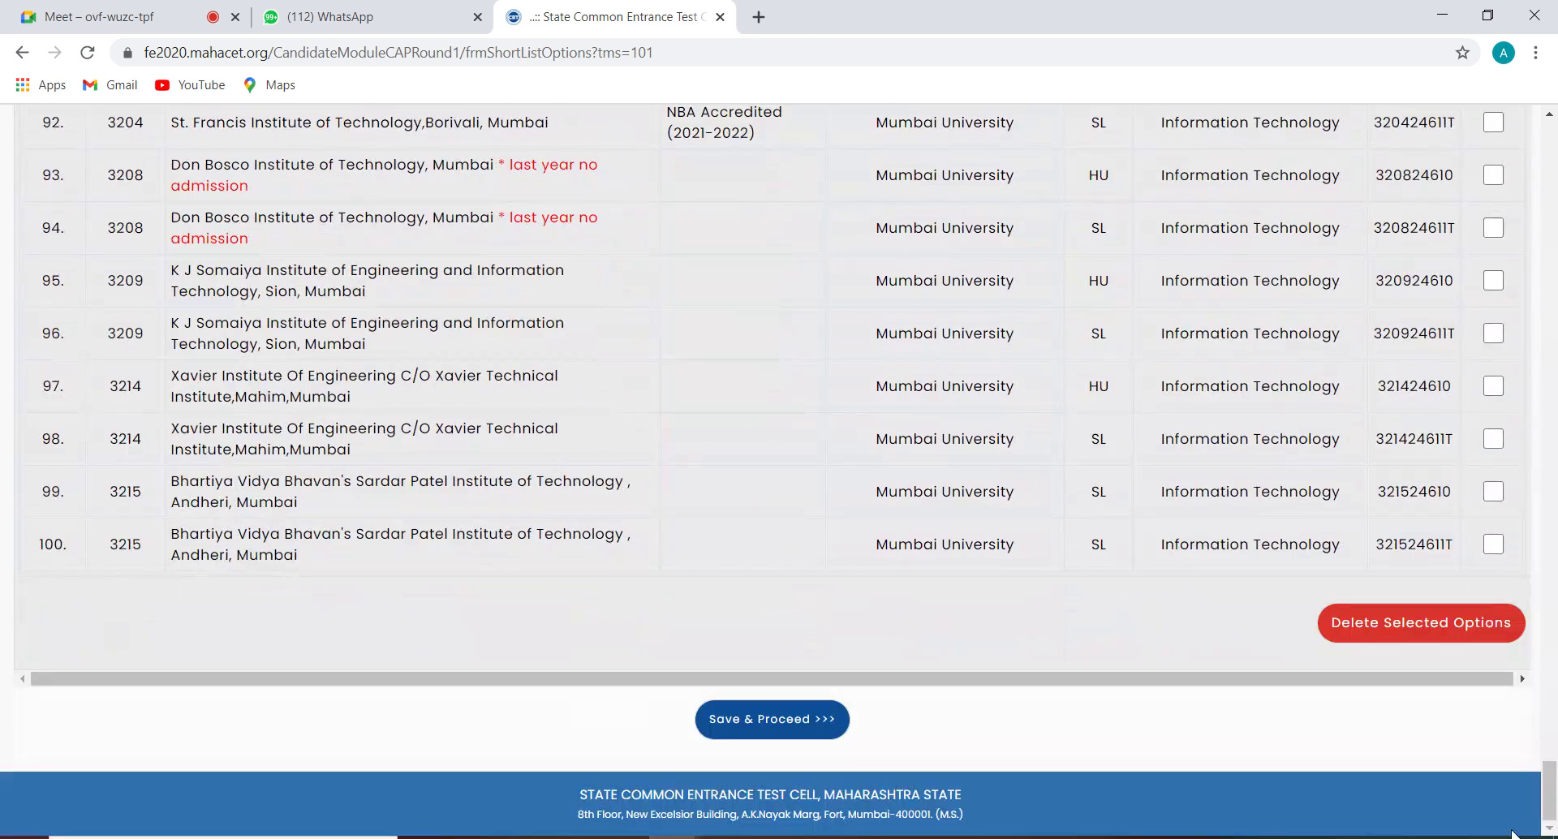
click(762, 719)
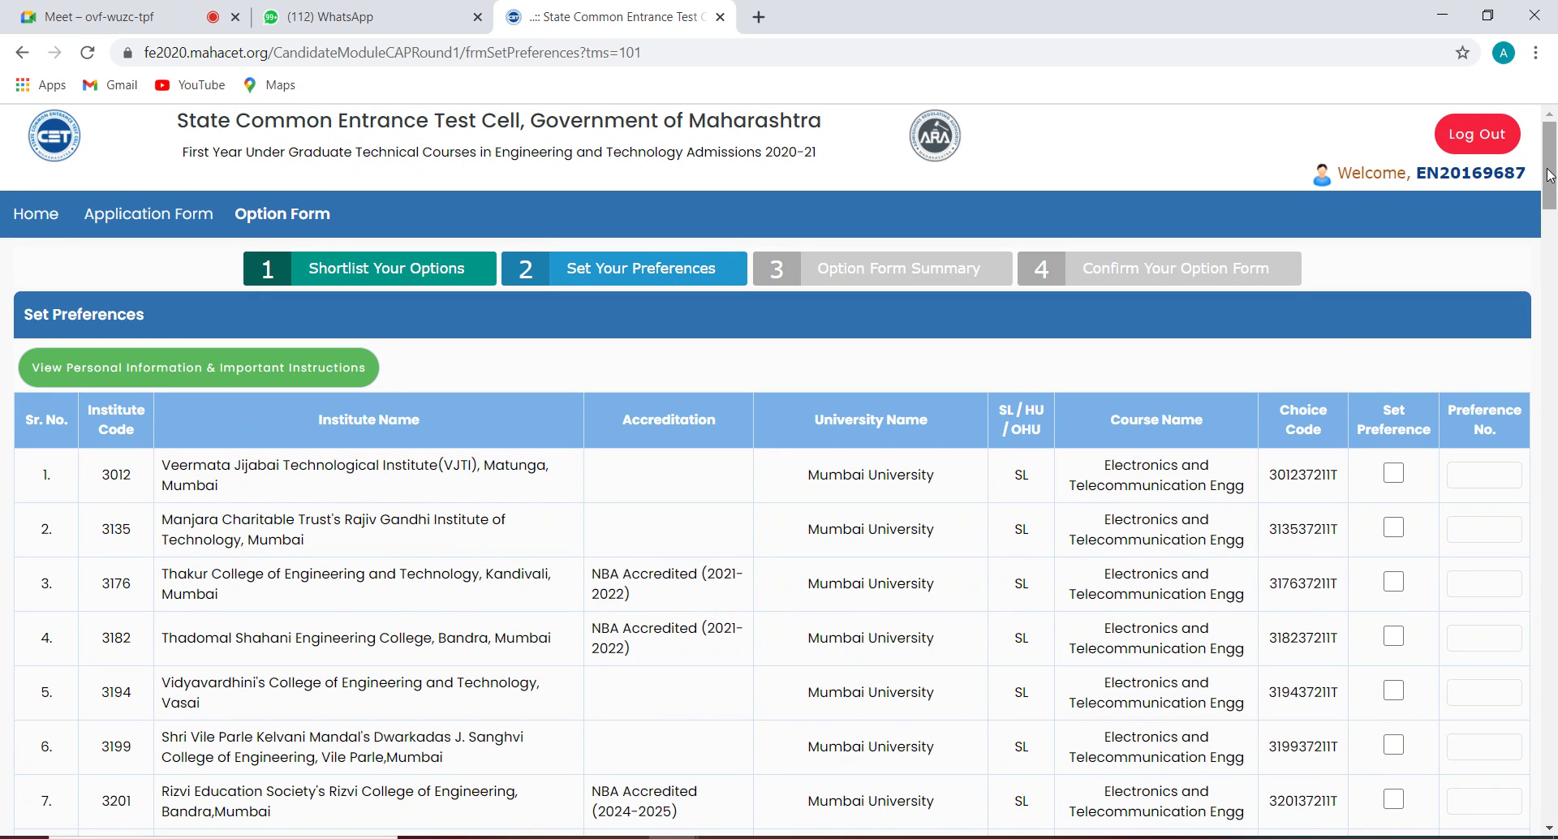
Step: Set VJTI Electronics and Telecommunication Engg, choice code 301237211T, as preference 1
drag(1550, 162, 1552, 197)
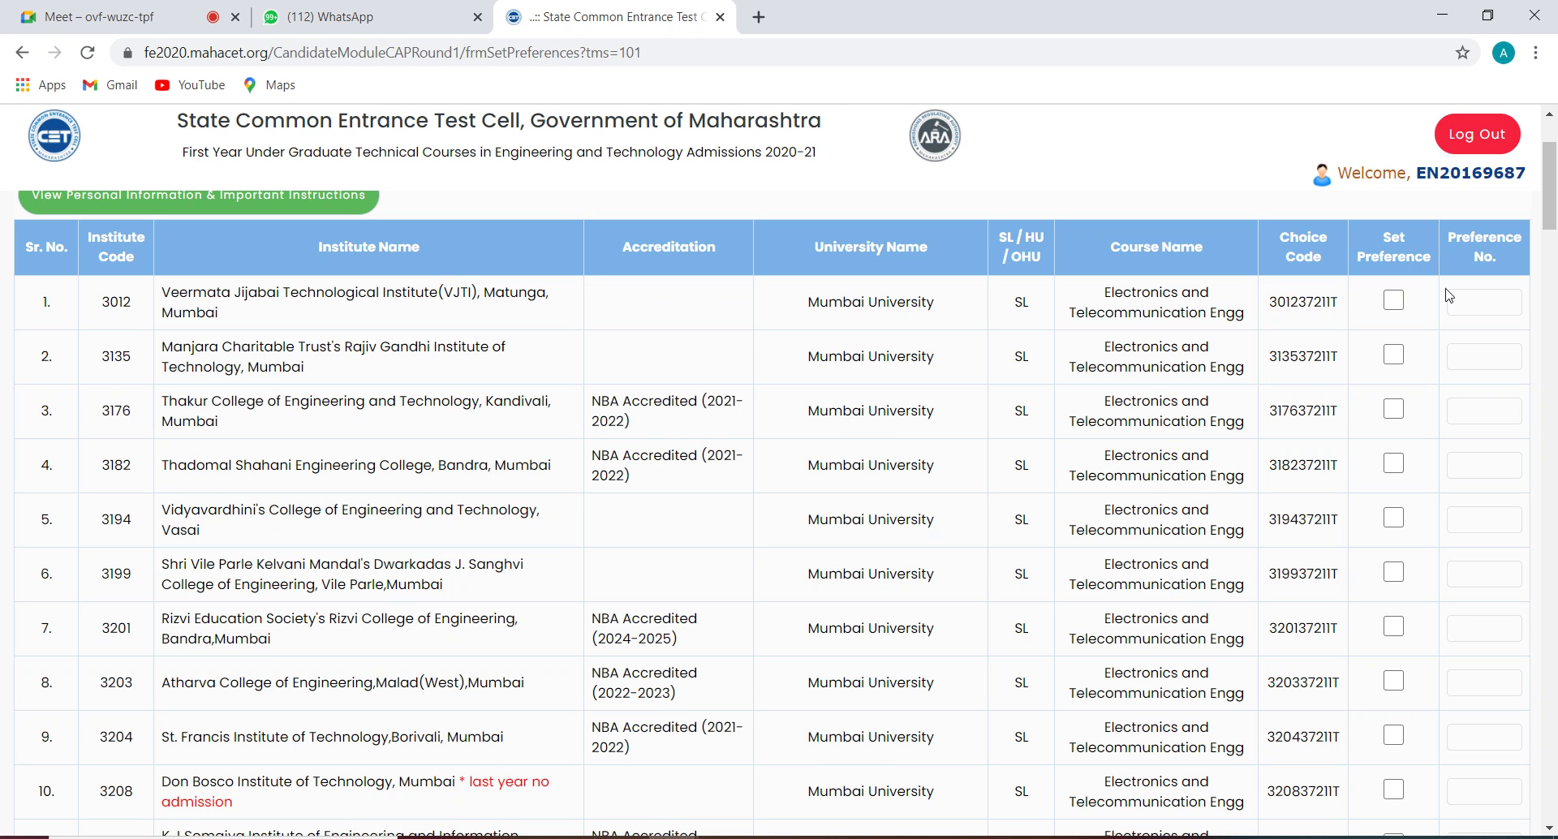
click(1394, 300)
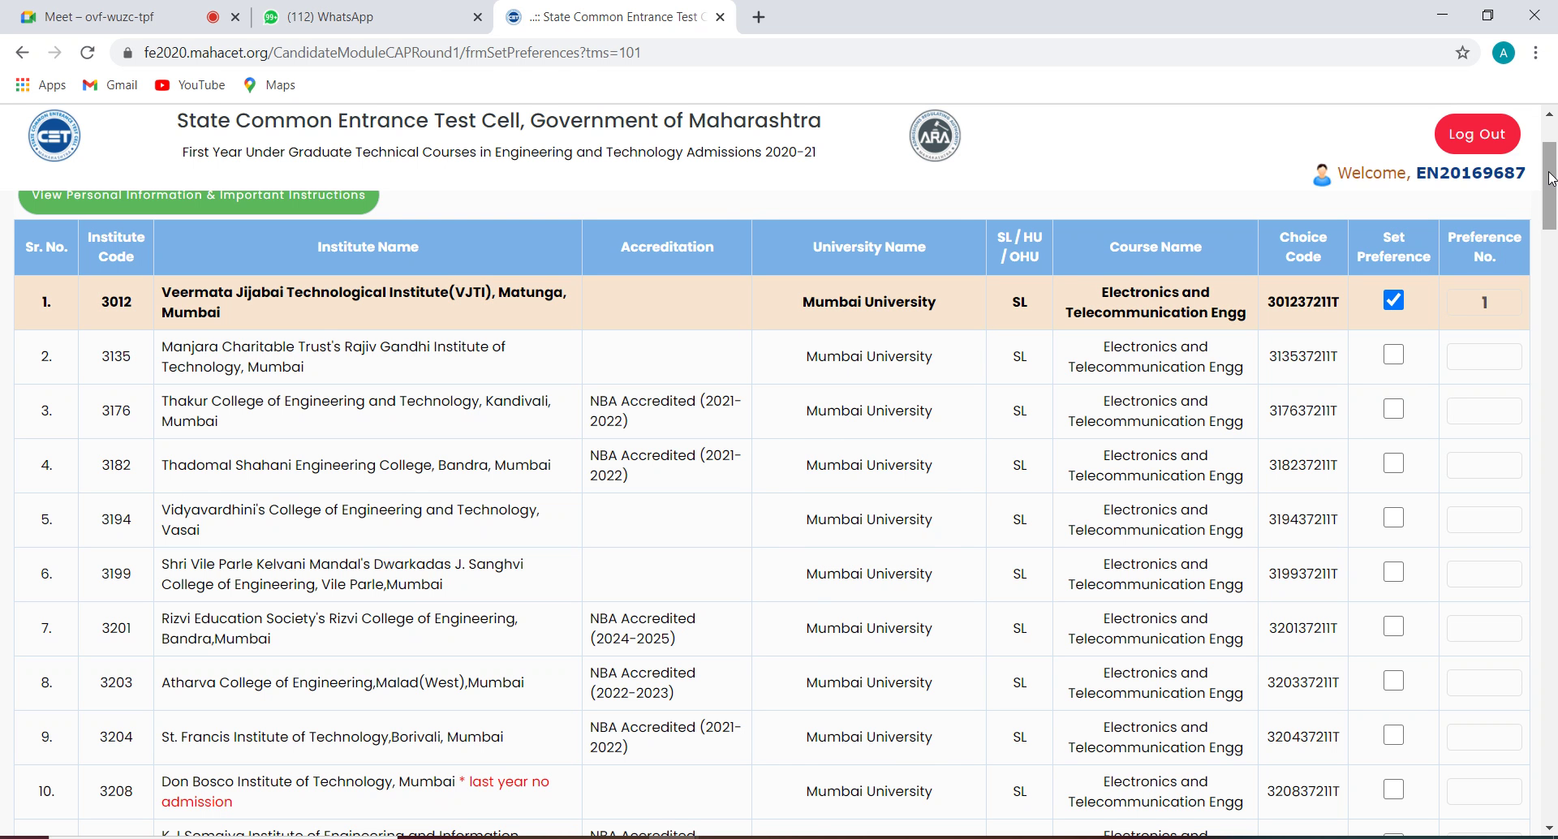
drag(1551, 178, 1554, 324)
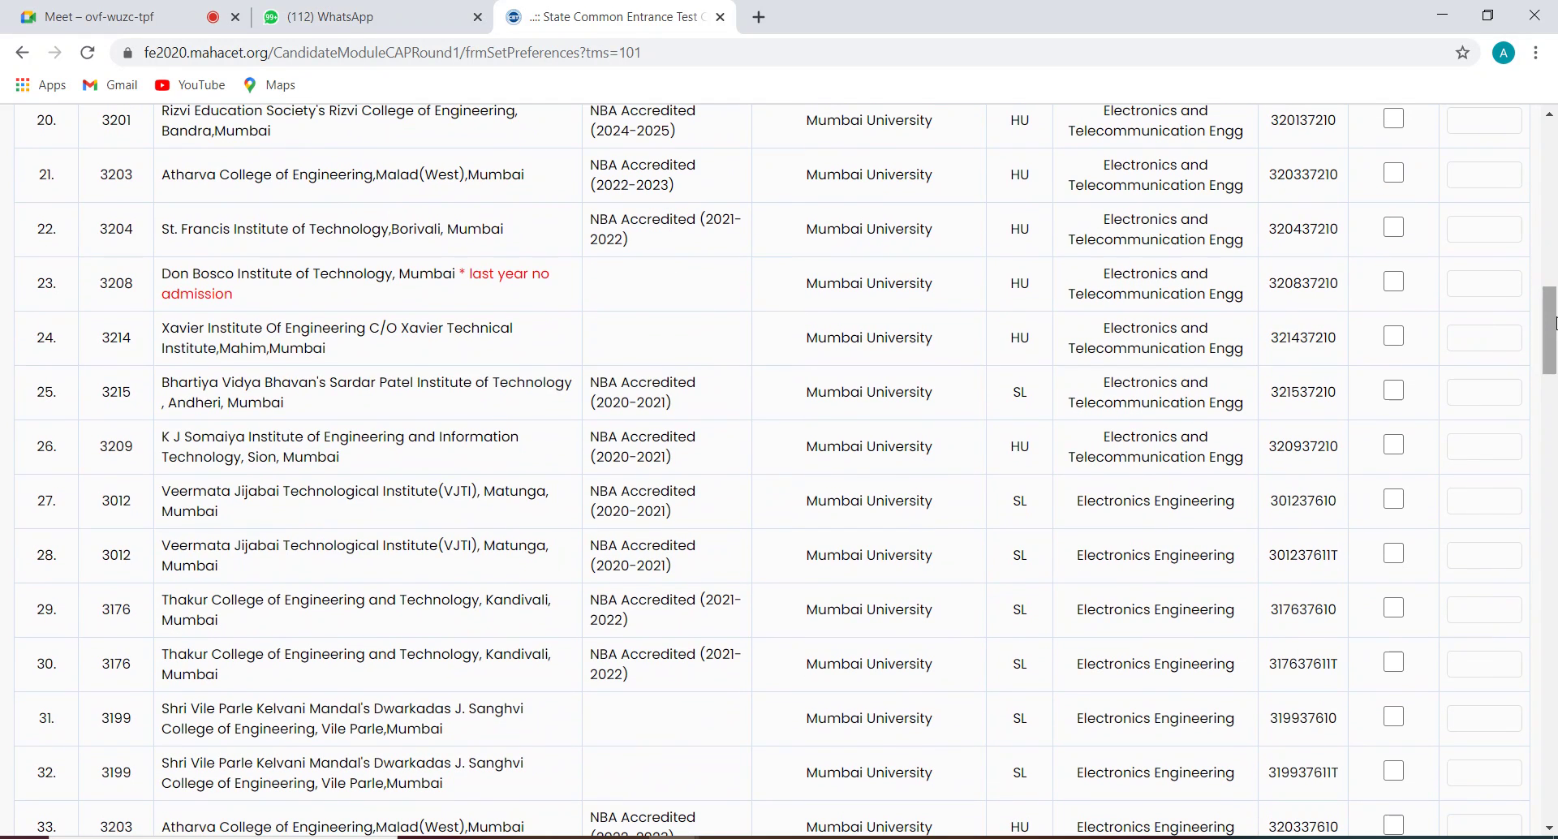
click(1394, 500)
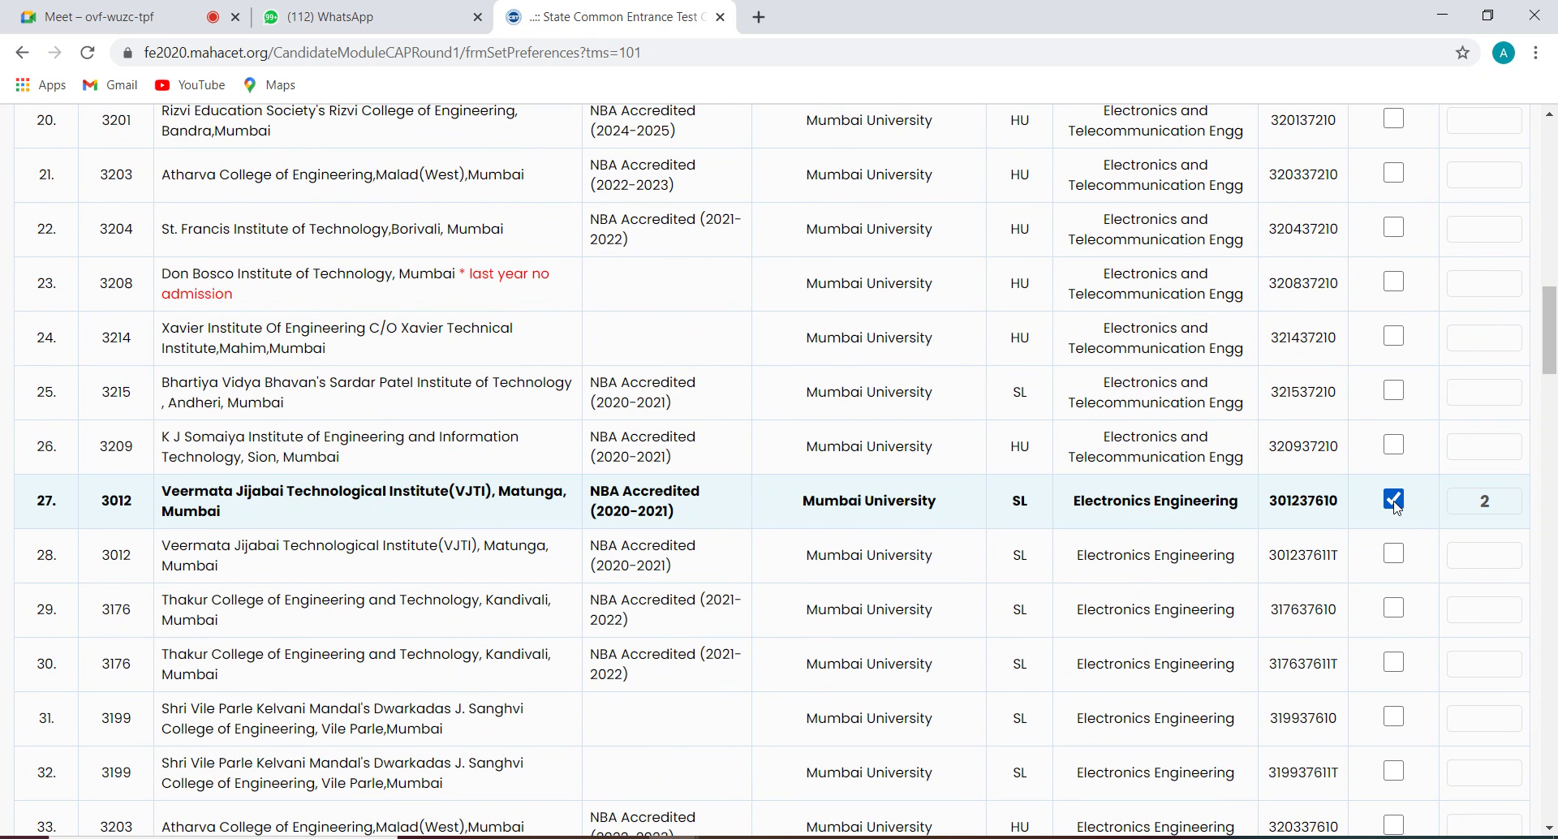
drag(1554, 324, 1554, 377)
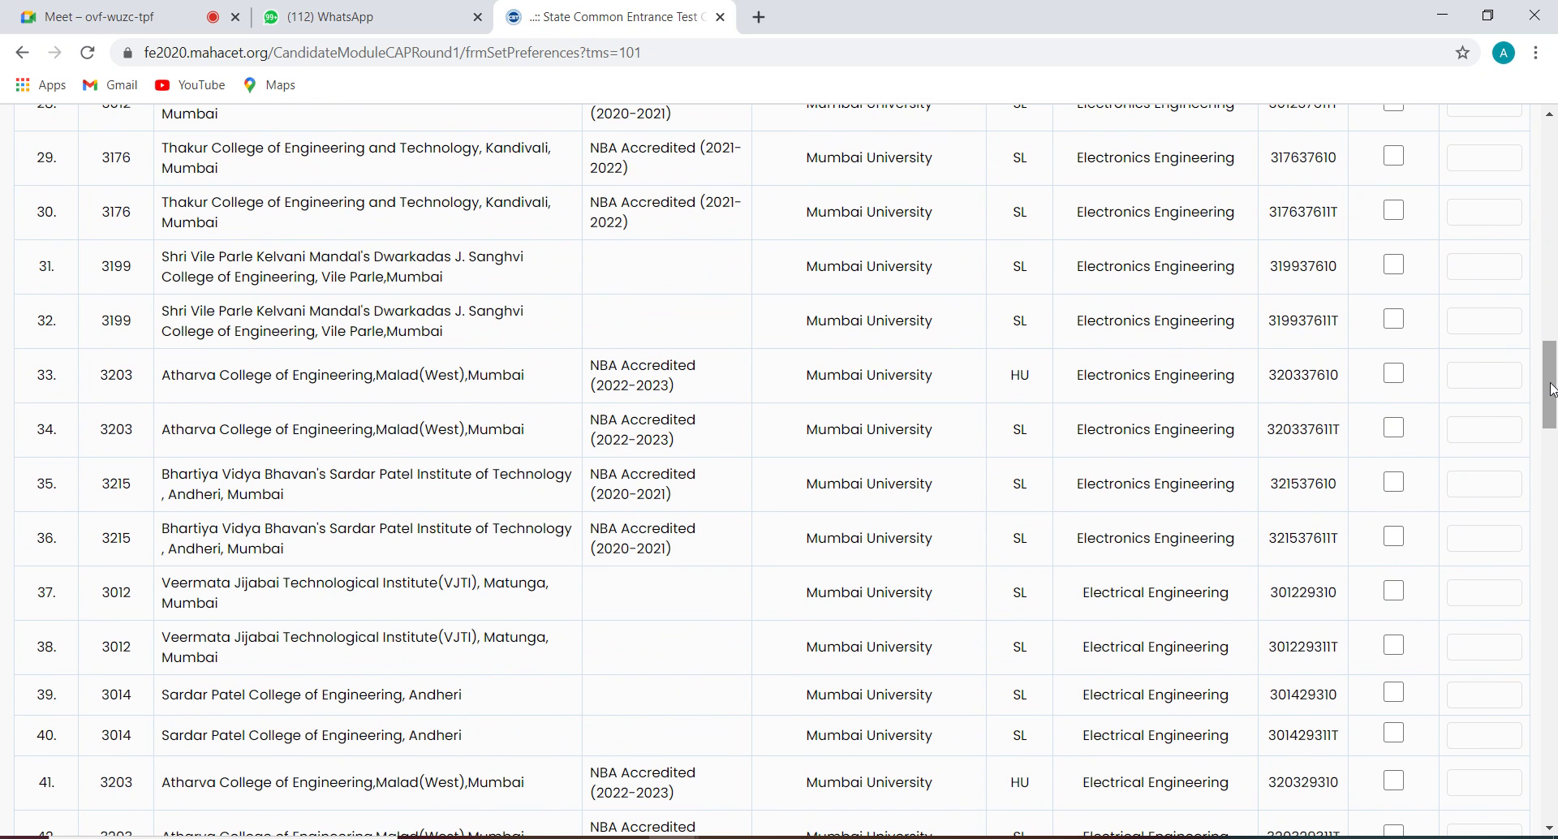
drag(1552, 390, 1553, 329)
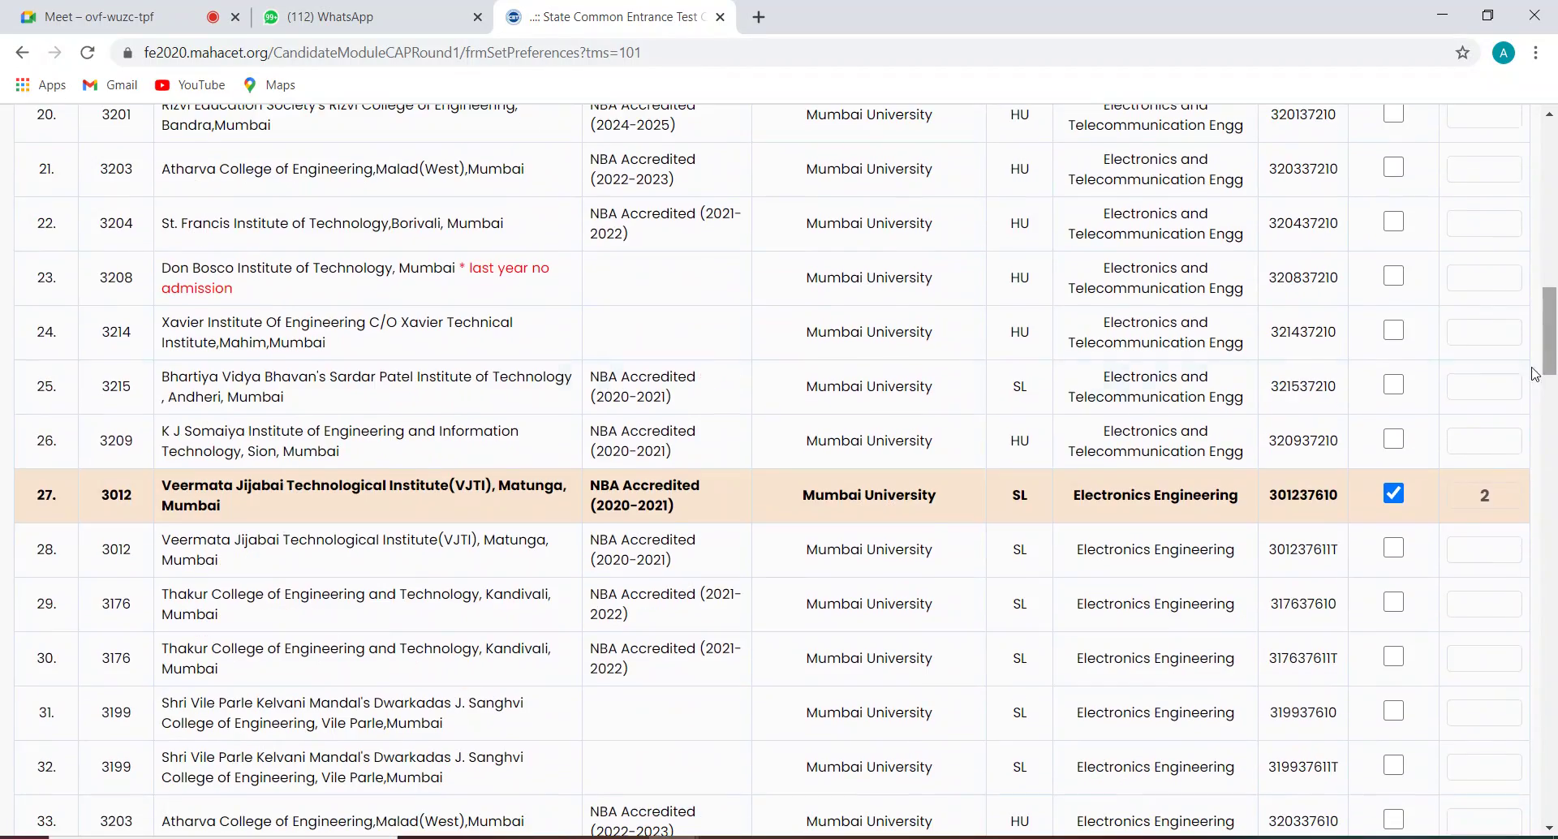
click(1393, 493)
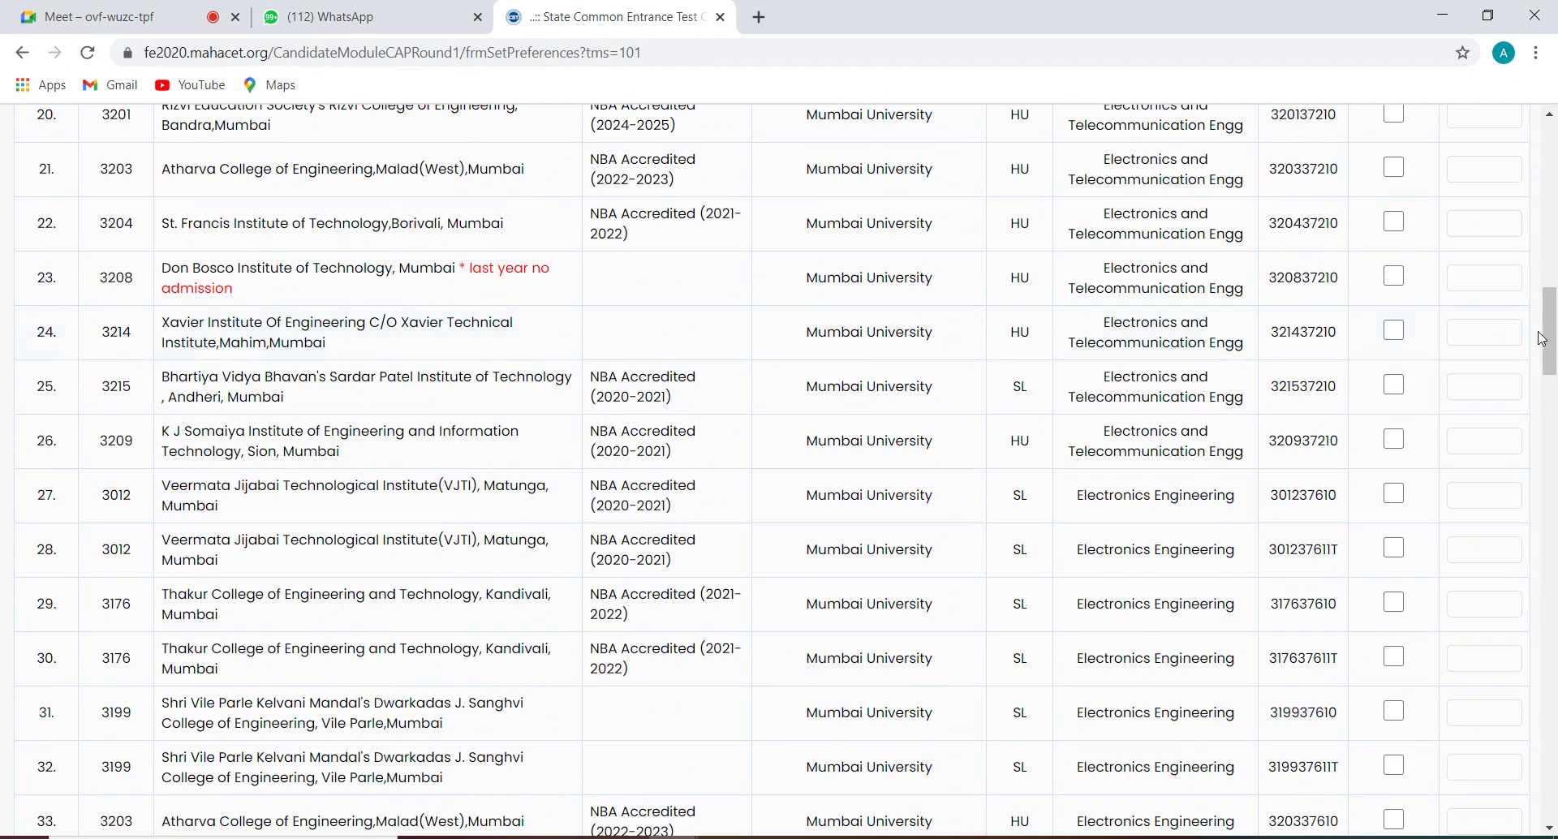
Step: Set VJTI Electronics and Telecommunication Engg, choice code 301237210, as preference 2
drag(1550, 337, 1554, 130)
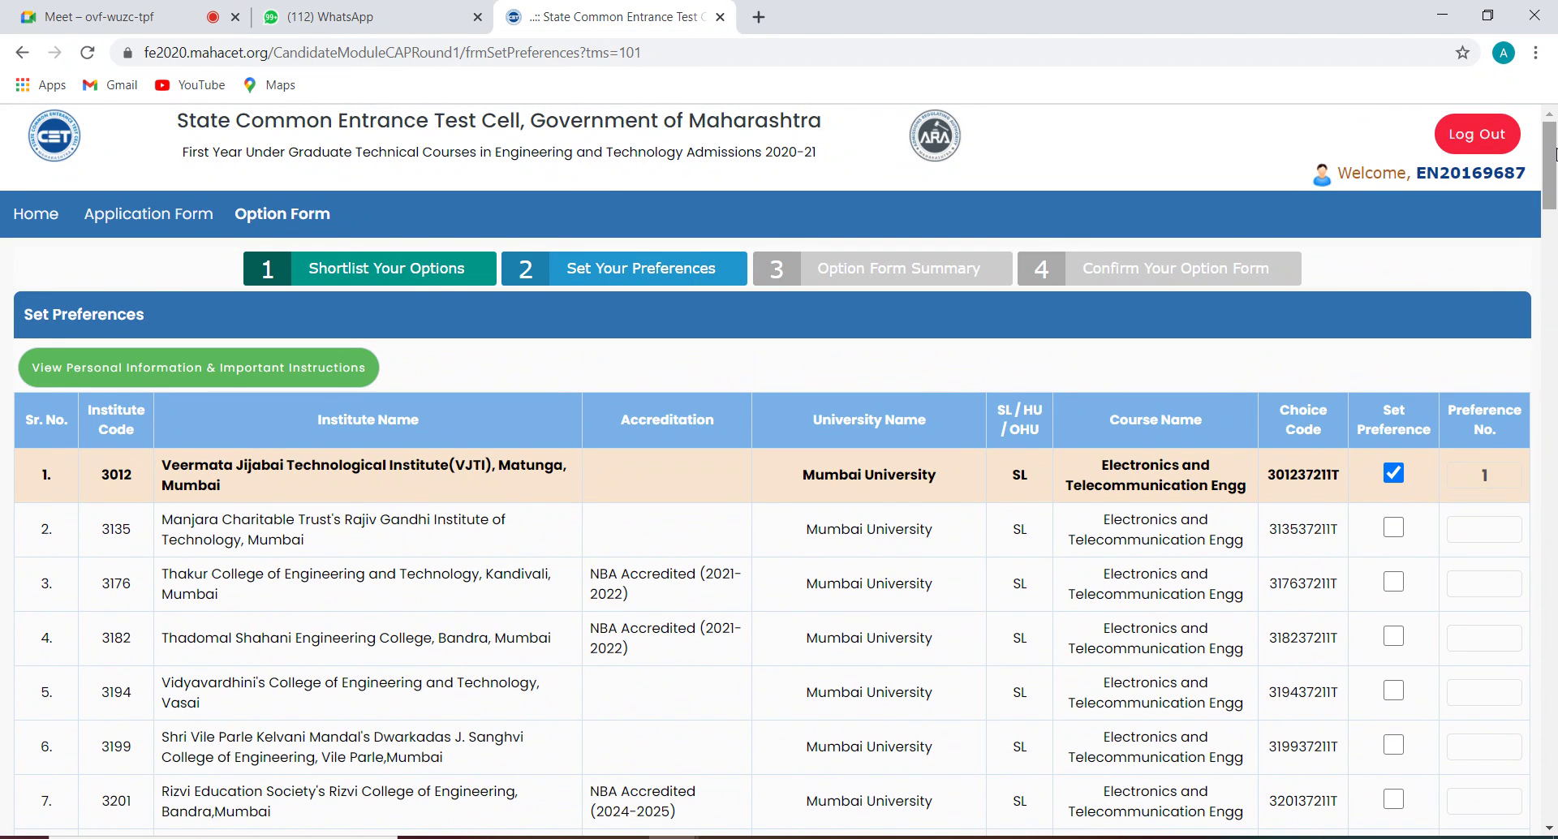
drag(1553, 158, 1553, 239)
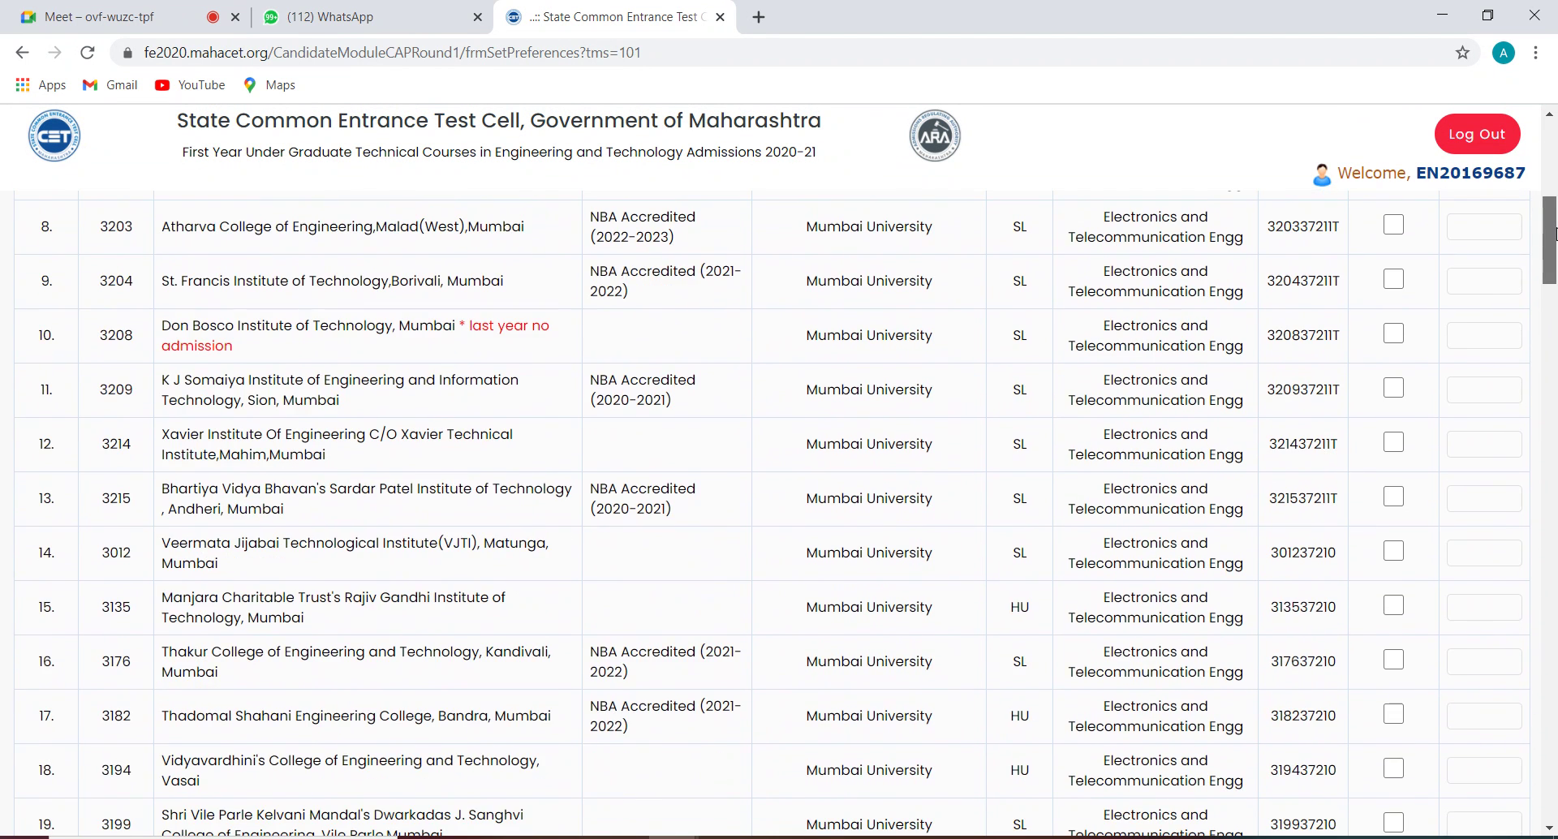
click(1400, 555)
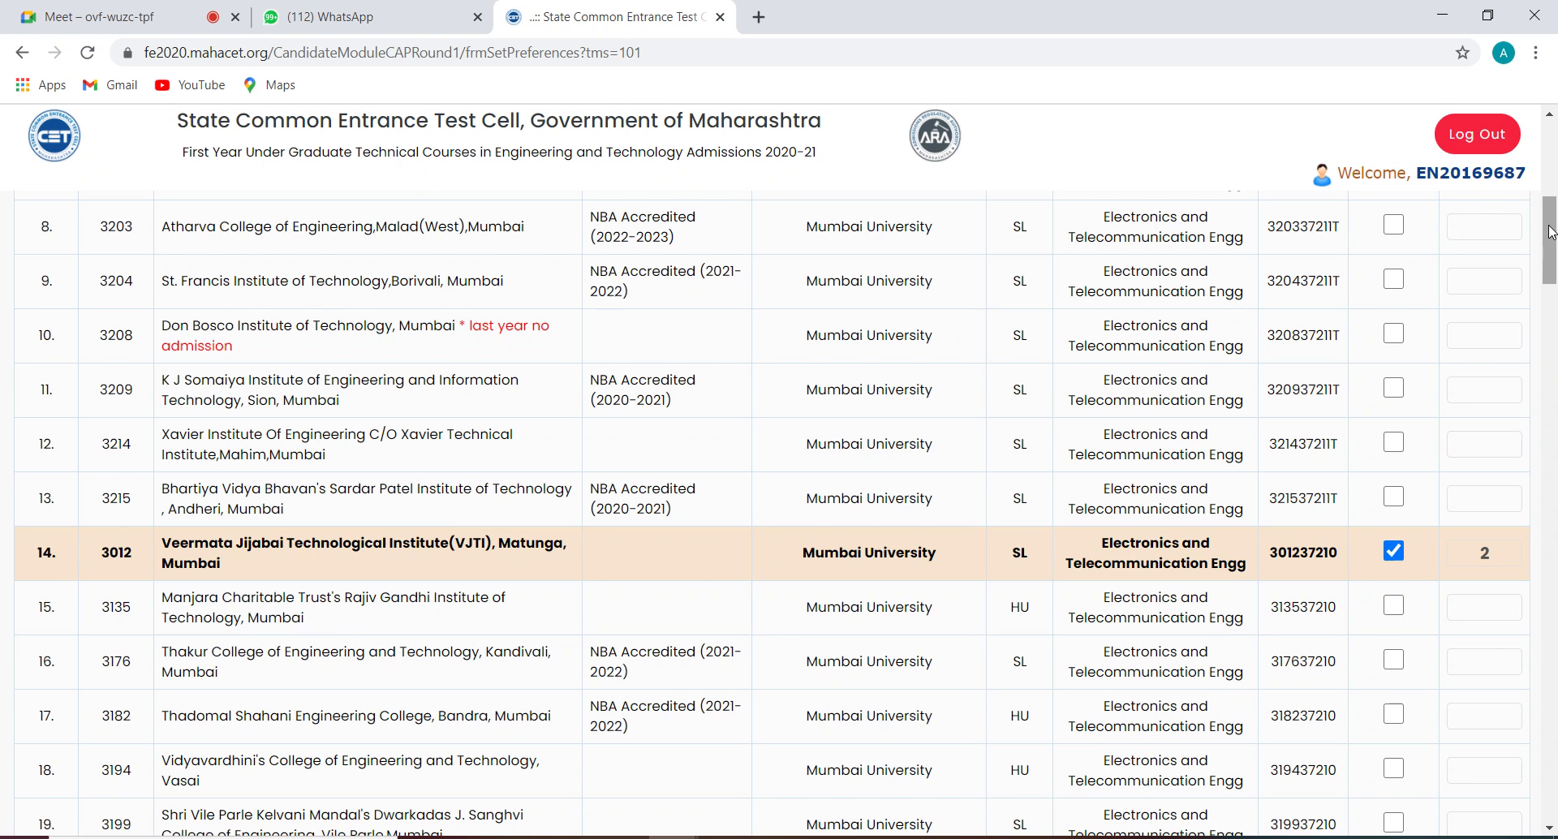
Step: Set Sardar Patel Institute of Technology Electronics and Telecommunication Engg, choice code 321537211T, as preference 3
drag(1550, 233, 1554, 162)
scroll(1554, 166, down, 1)
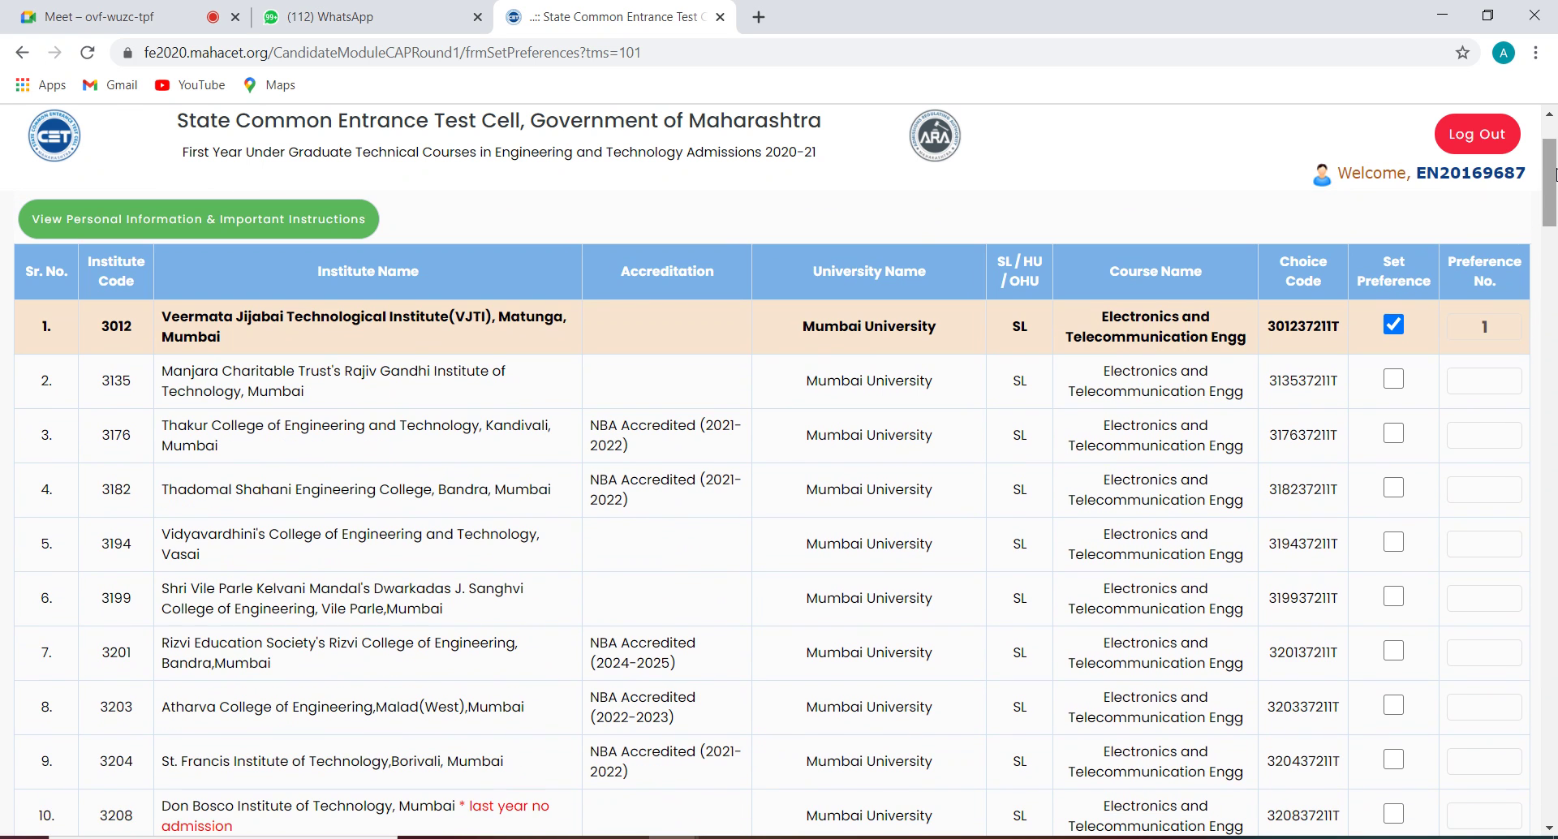
scroll(1550, 235, down, 4)
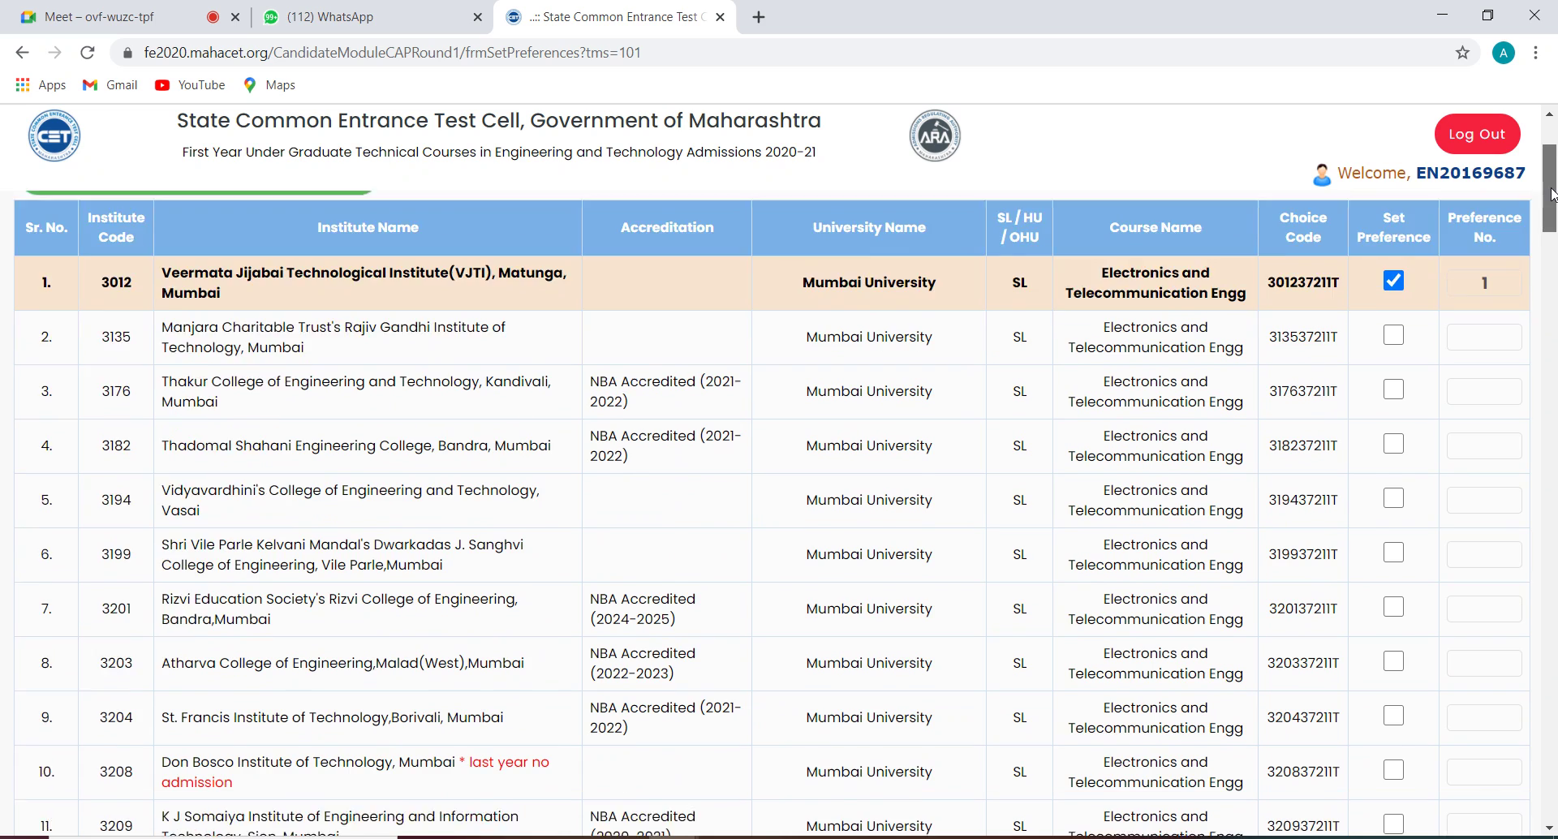
scroll(1549, 248, down, 8)
drag(1546, 298, 1554, 195)
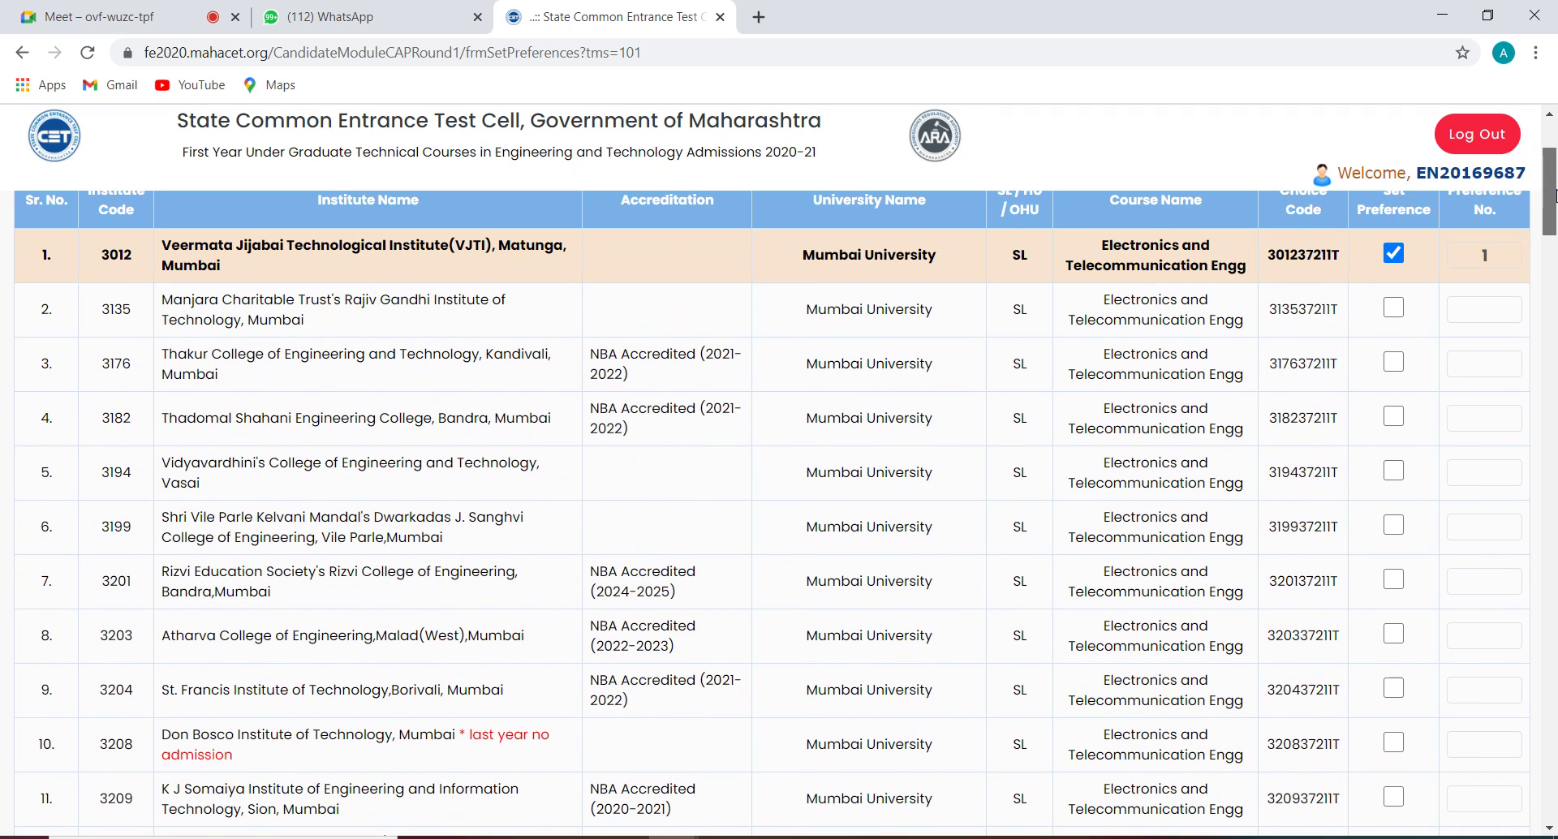
scroll(1347, 491, down, 3)
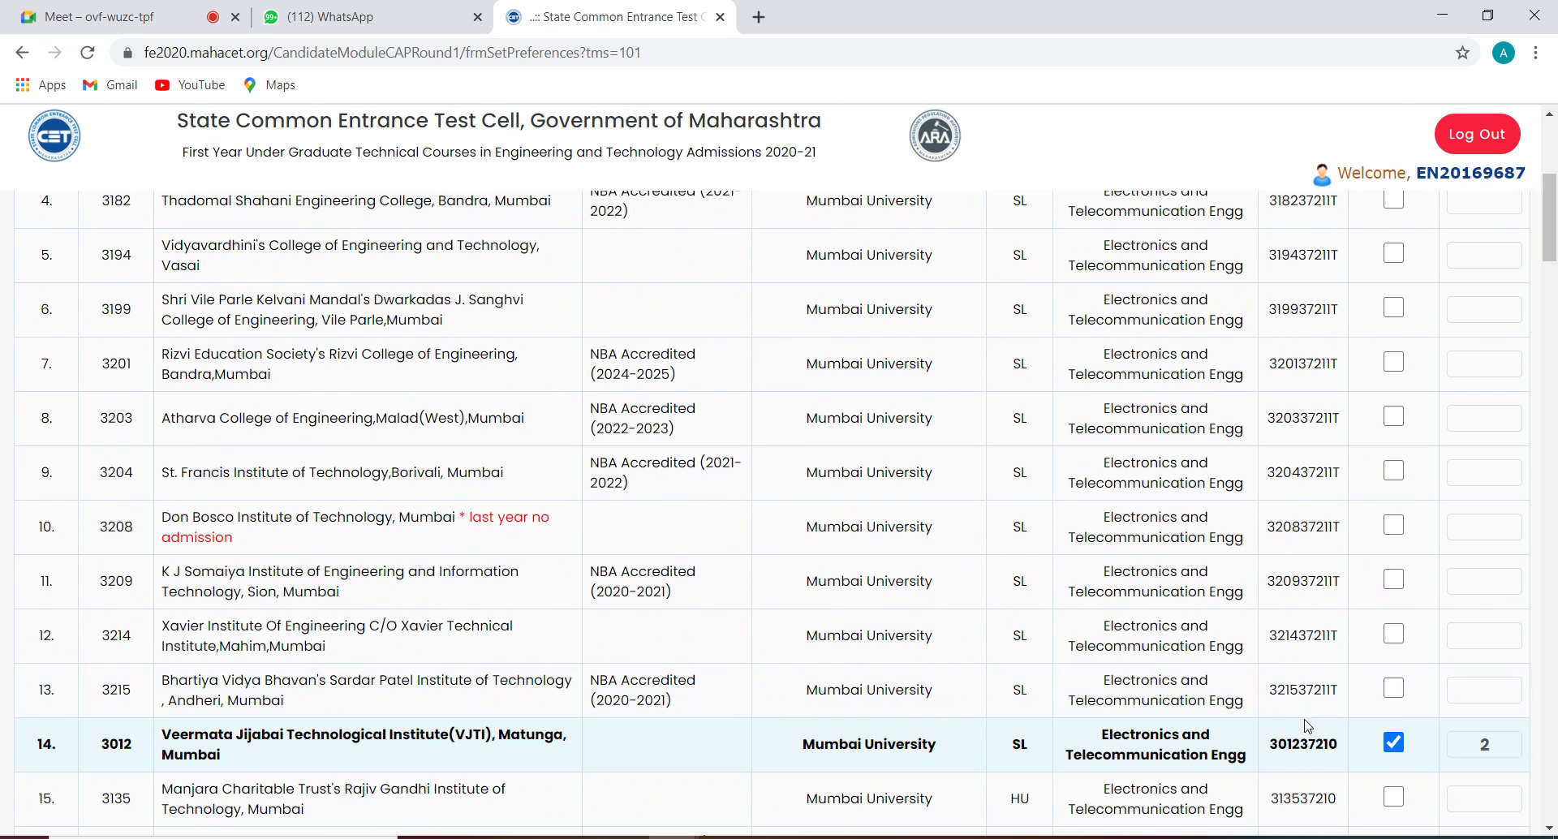
click(1396, 690)
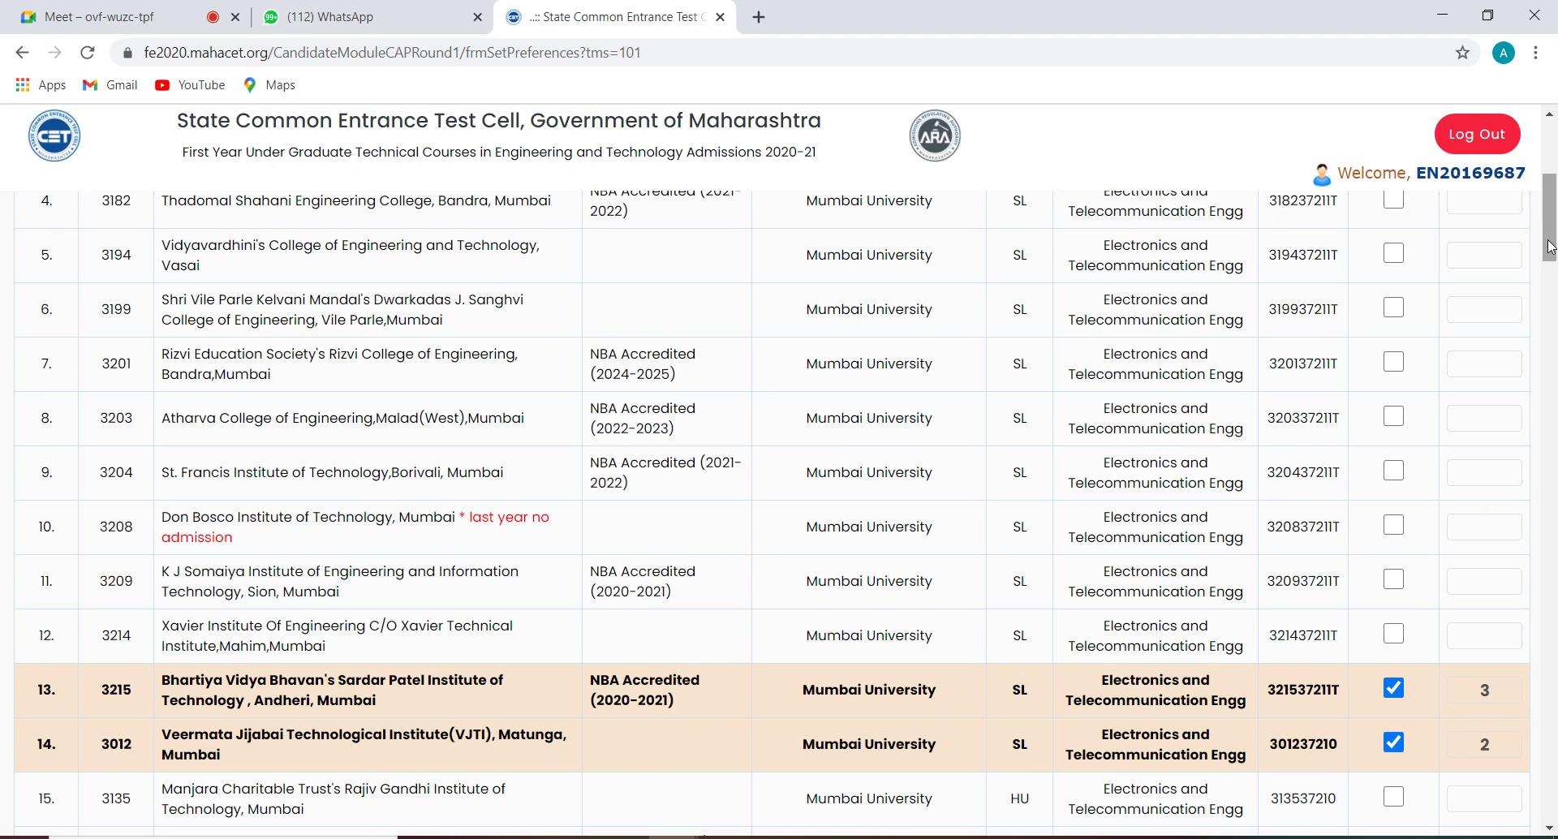
Step: Set Sardar Patel Institute of Technology Electronics and Telecommunication Engg, choice code 321537210, as preference 4
scroll(1554, 272, down, 4)
scroll(1554, 284, down, 1)
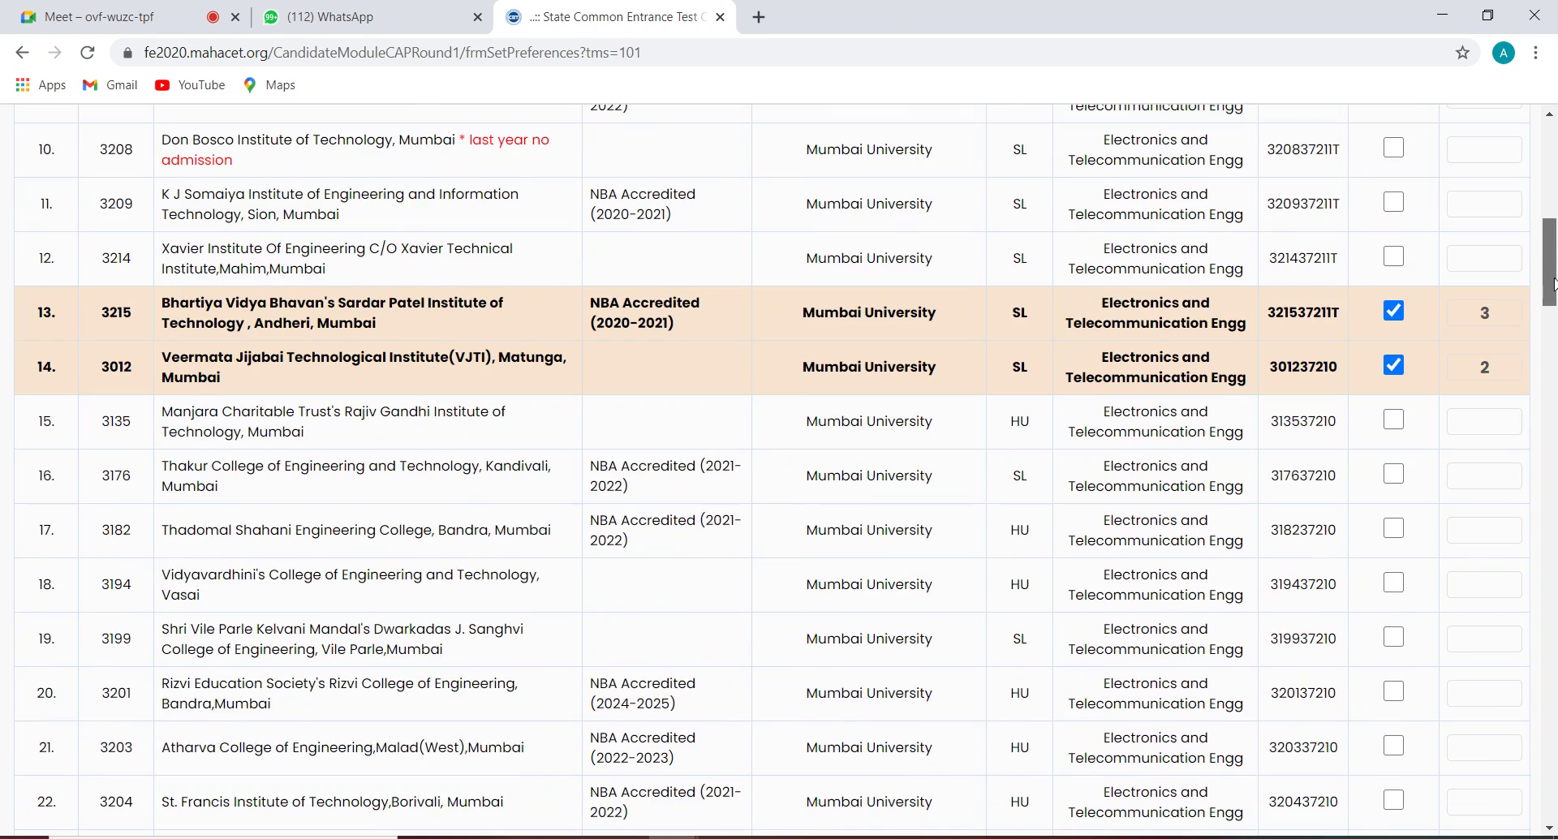
drag(1553, 284, 1554, 315)
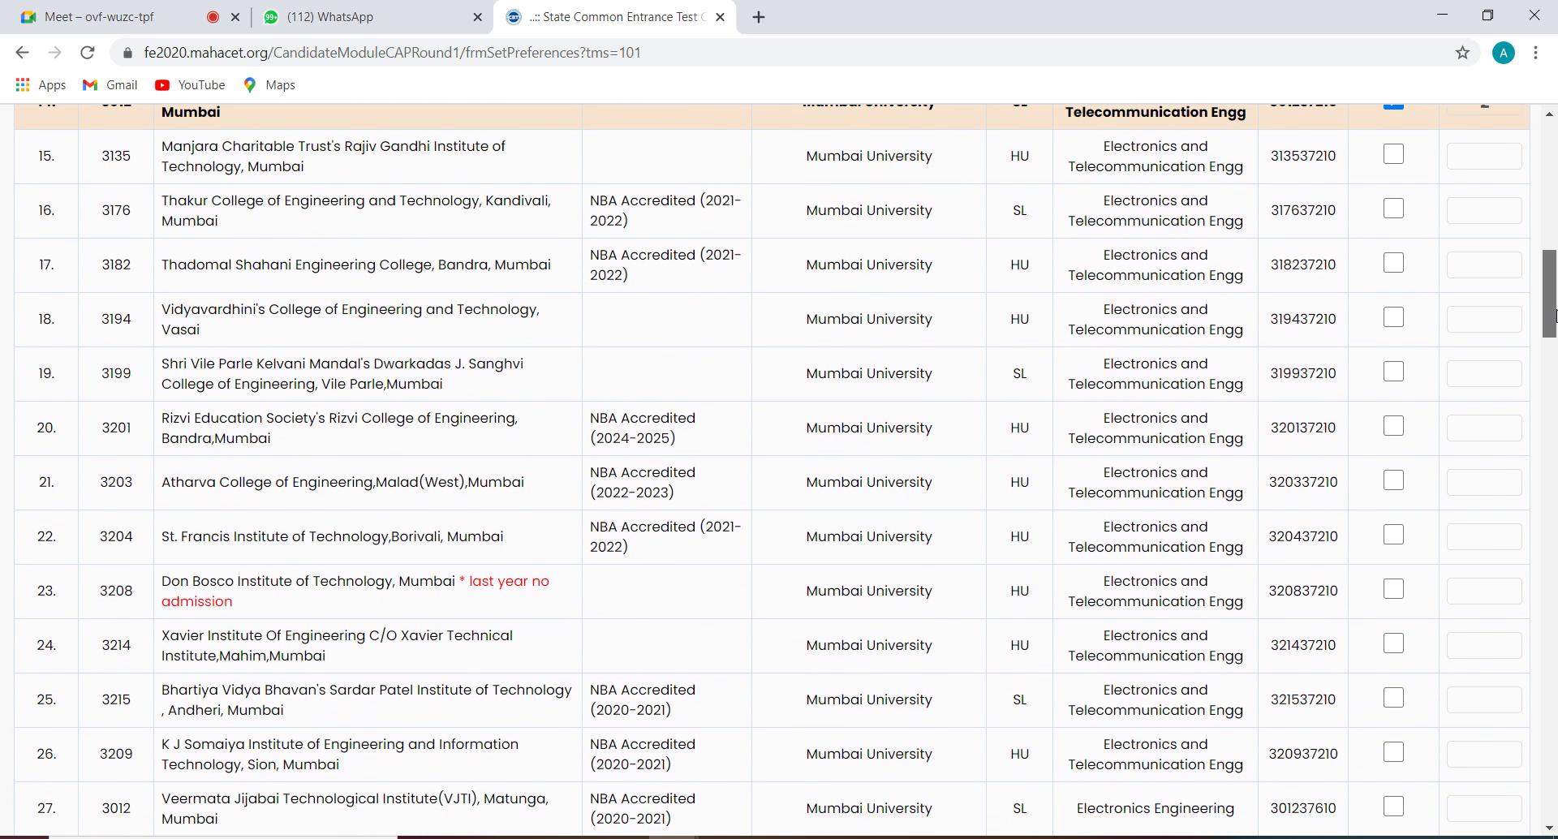
click(1394, 699)
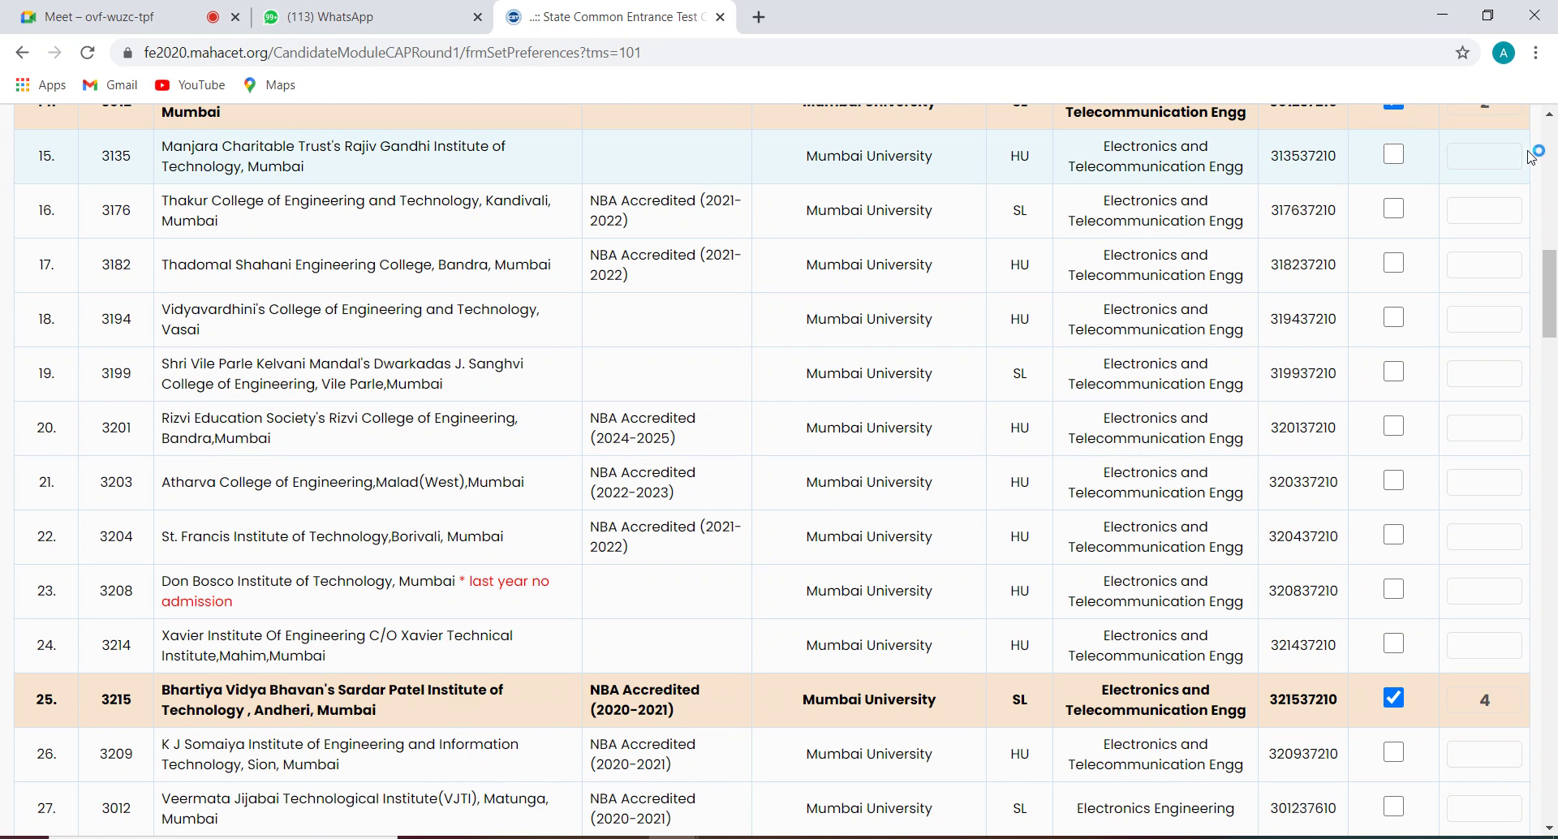
drag(1552, 321, 1553, 203)
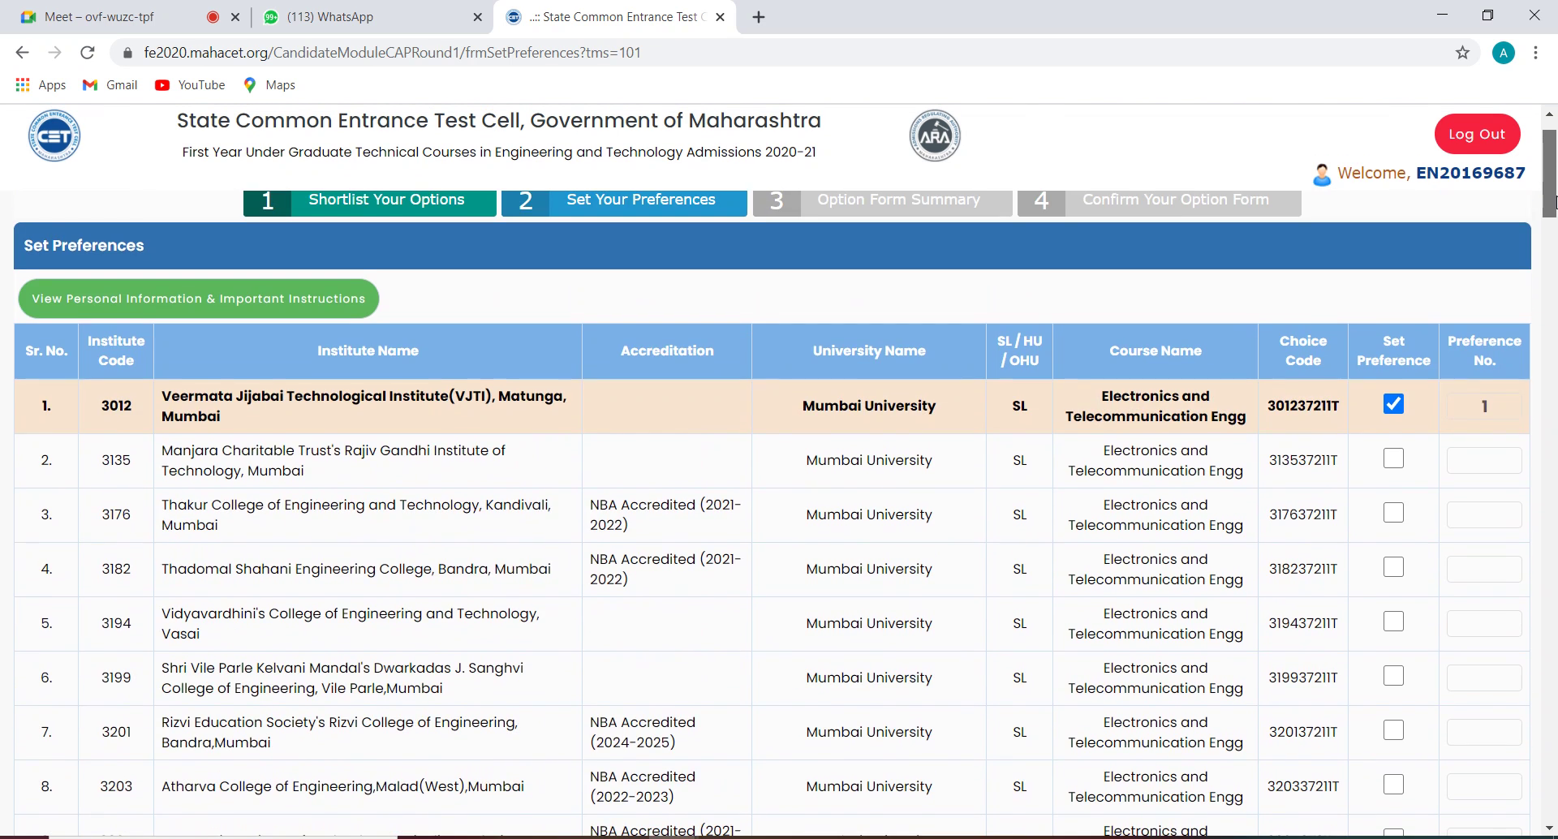
Step: Set Dwarkadas J. Sanghvi Electronics and Telecommunication Engg, choice codes 319937211T and 319937210, as preferences 5 and 6
scroll(1485, 406, down, 3)
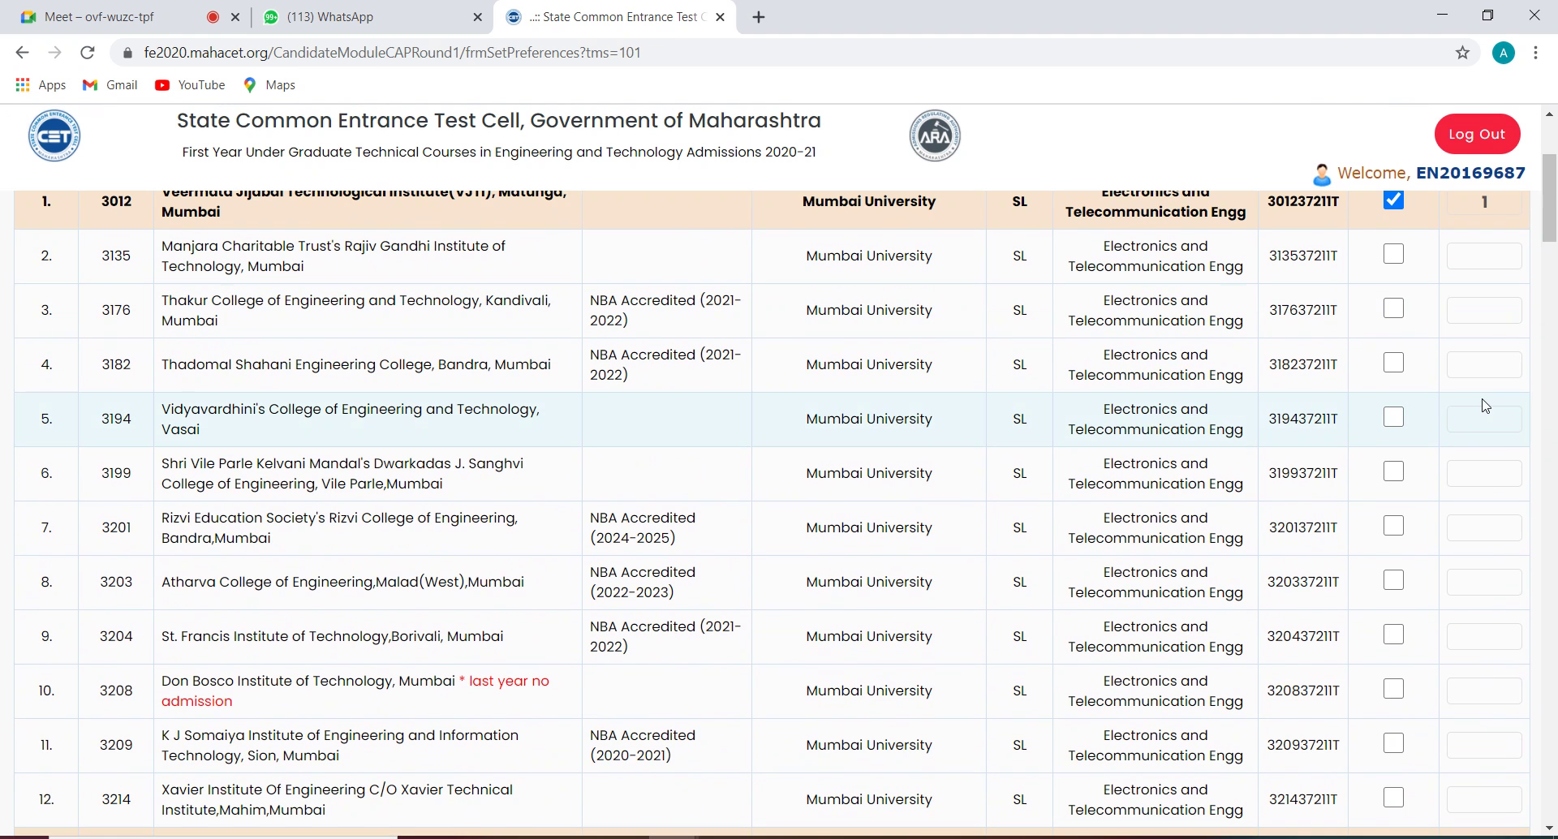
click(1394, 473)
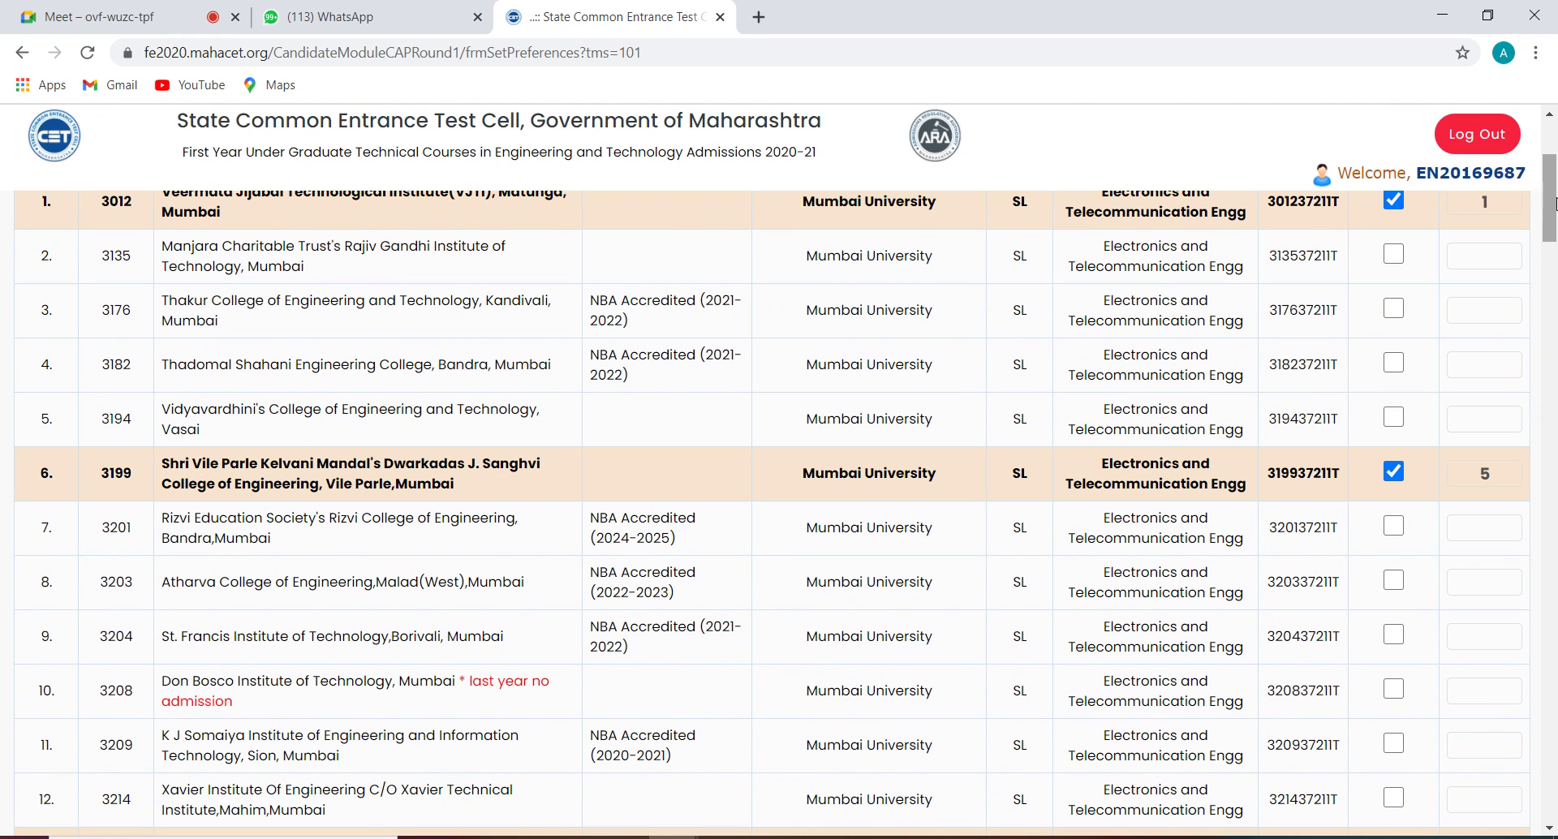
drag(1552, 203, 1554, 278)
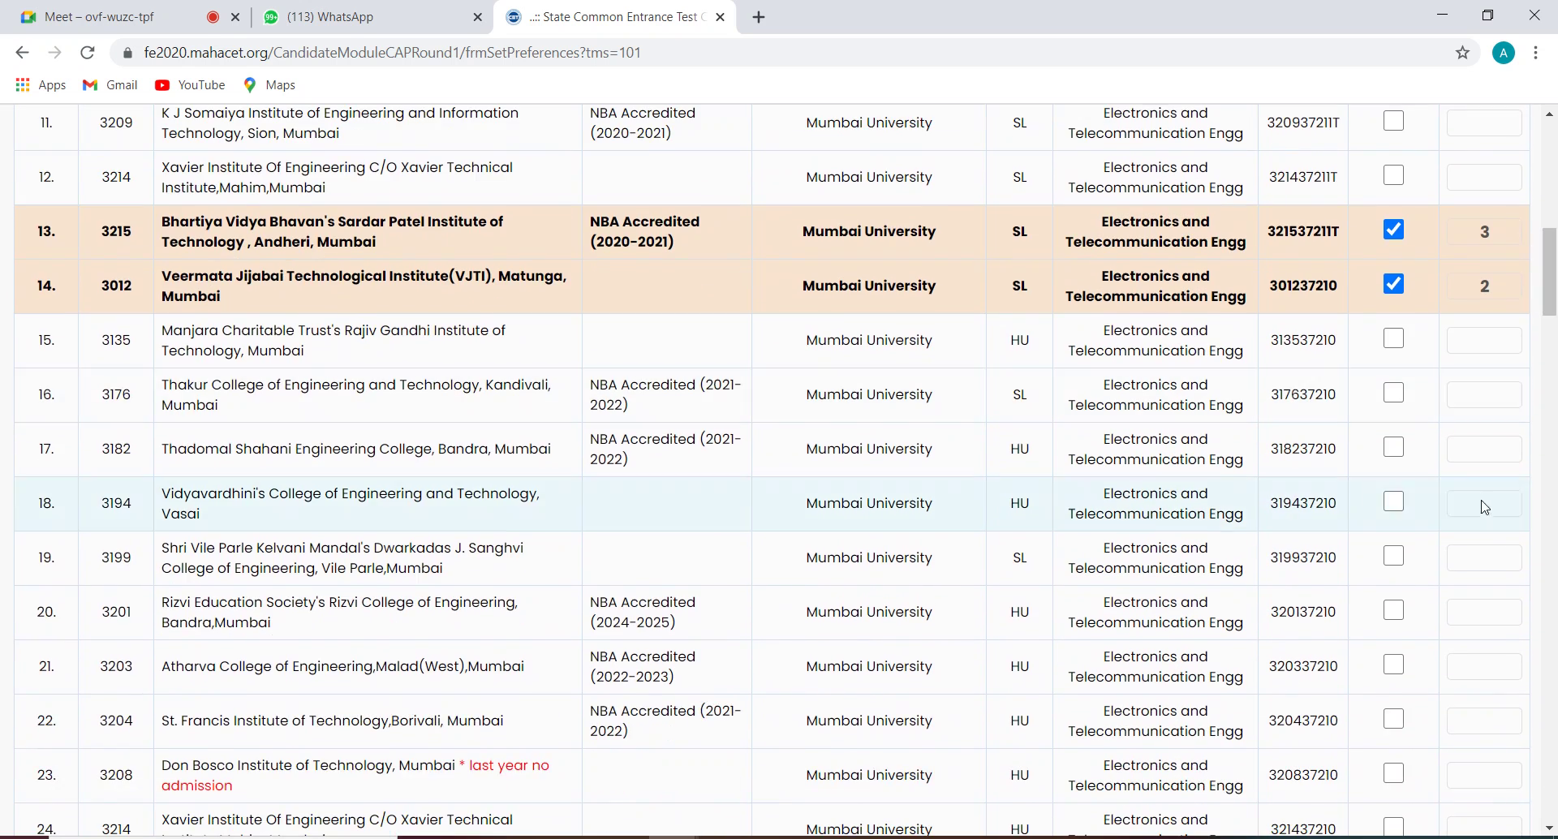
click(1394, 556)
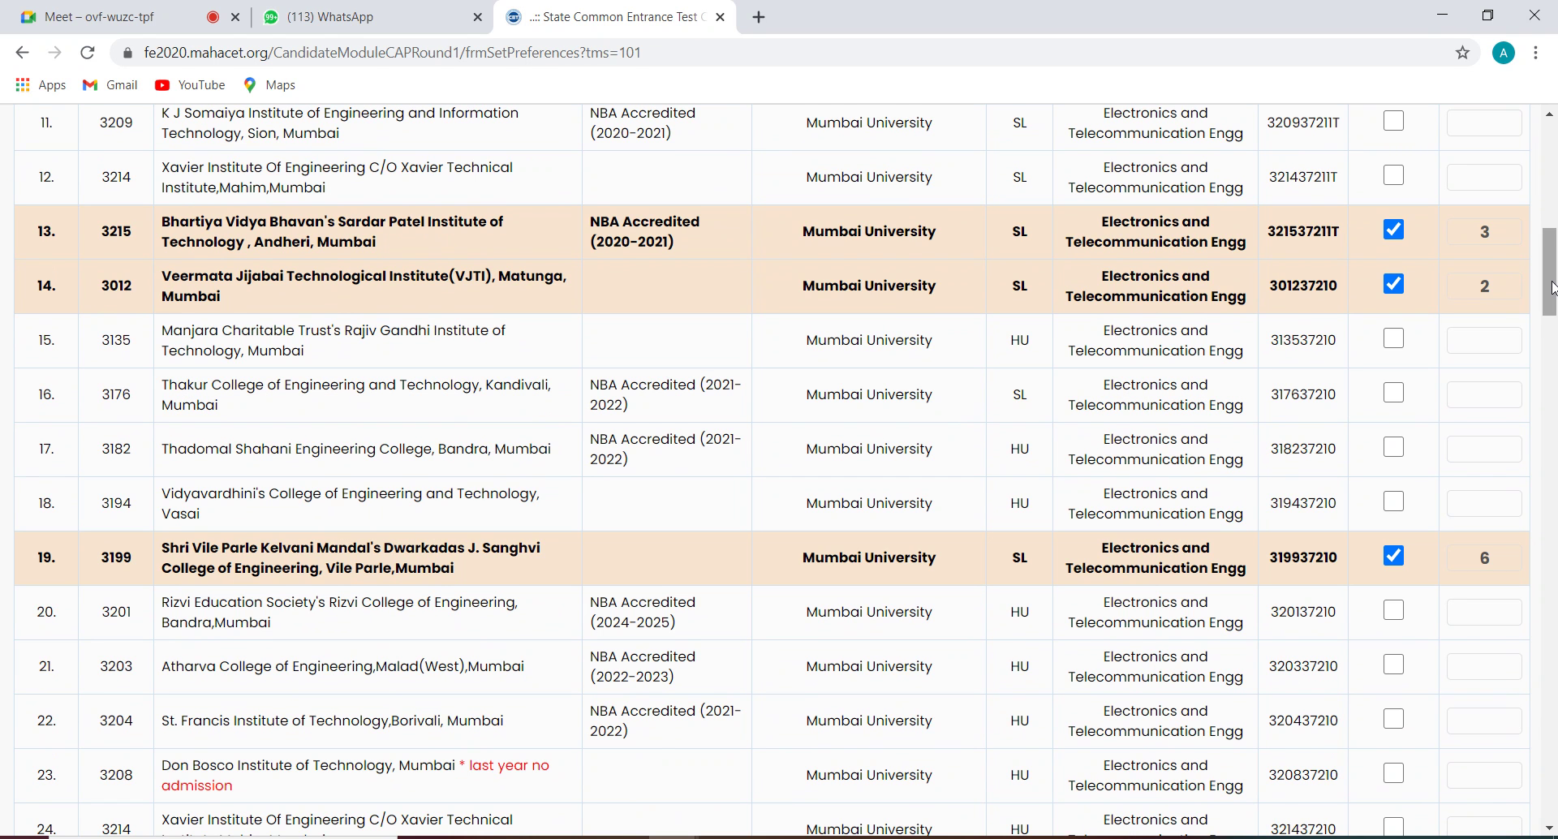
Step: Set VJTI Electronics Engineering, choice codes 301237611T and 301237610, as preferences 7 and 8
drag(1551, 287, 1553, 268)
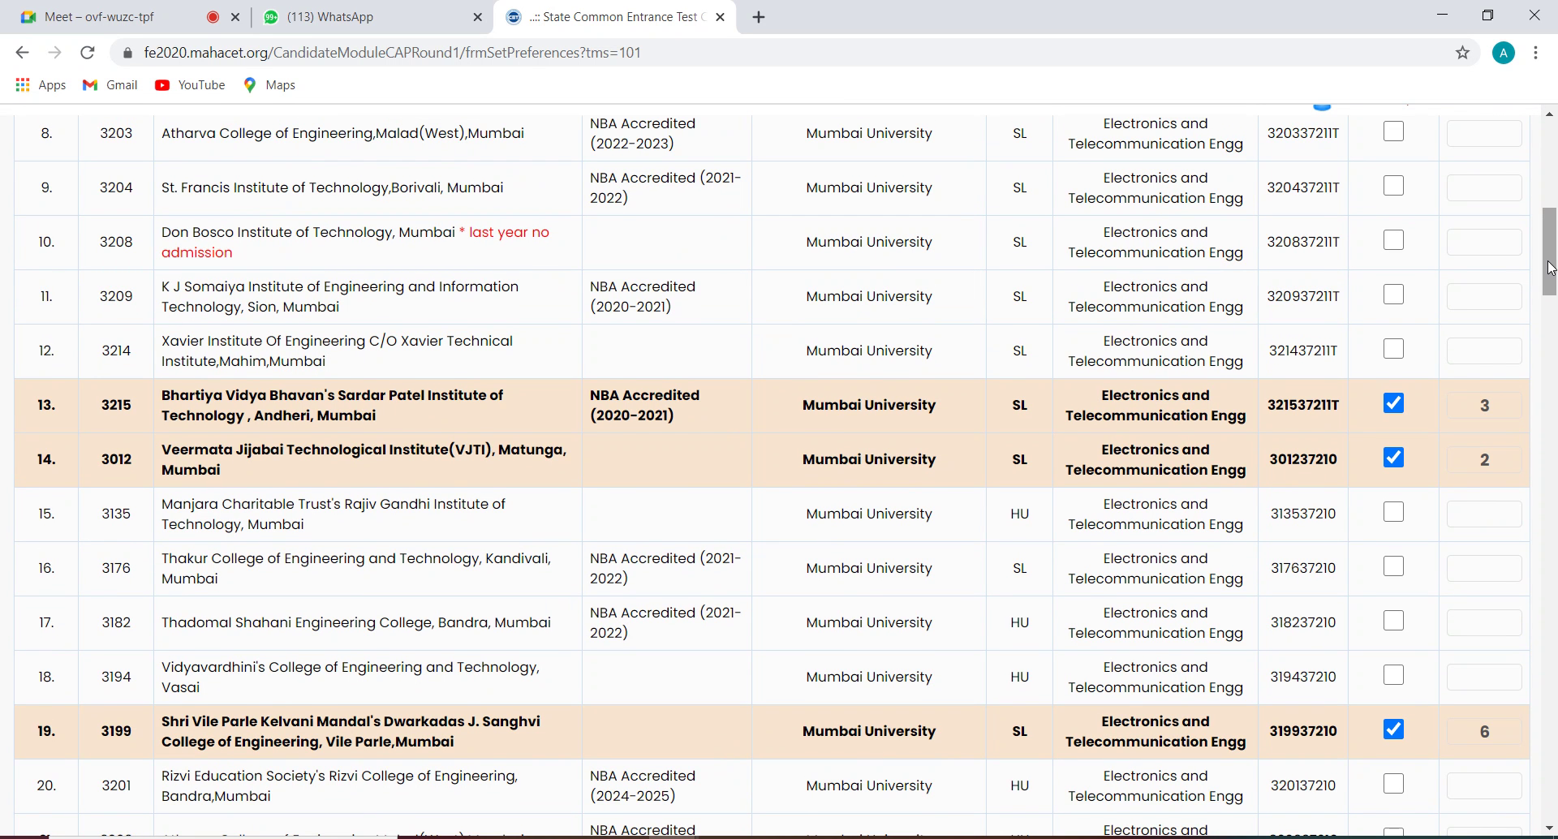
drag(1550, 268, 1546, 362)
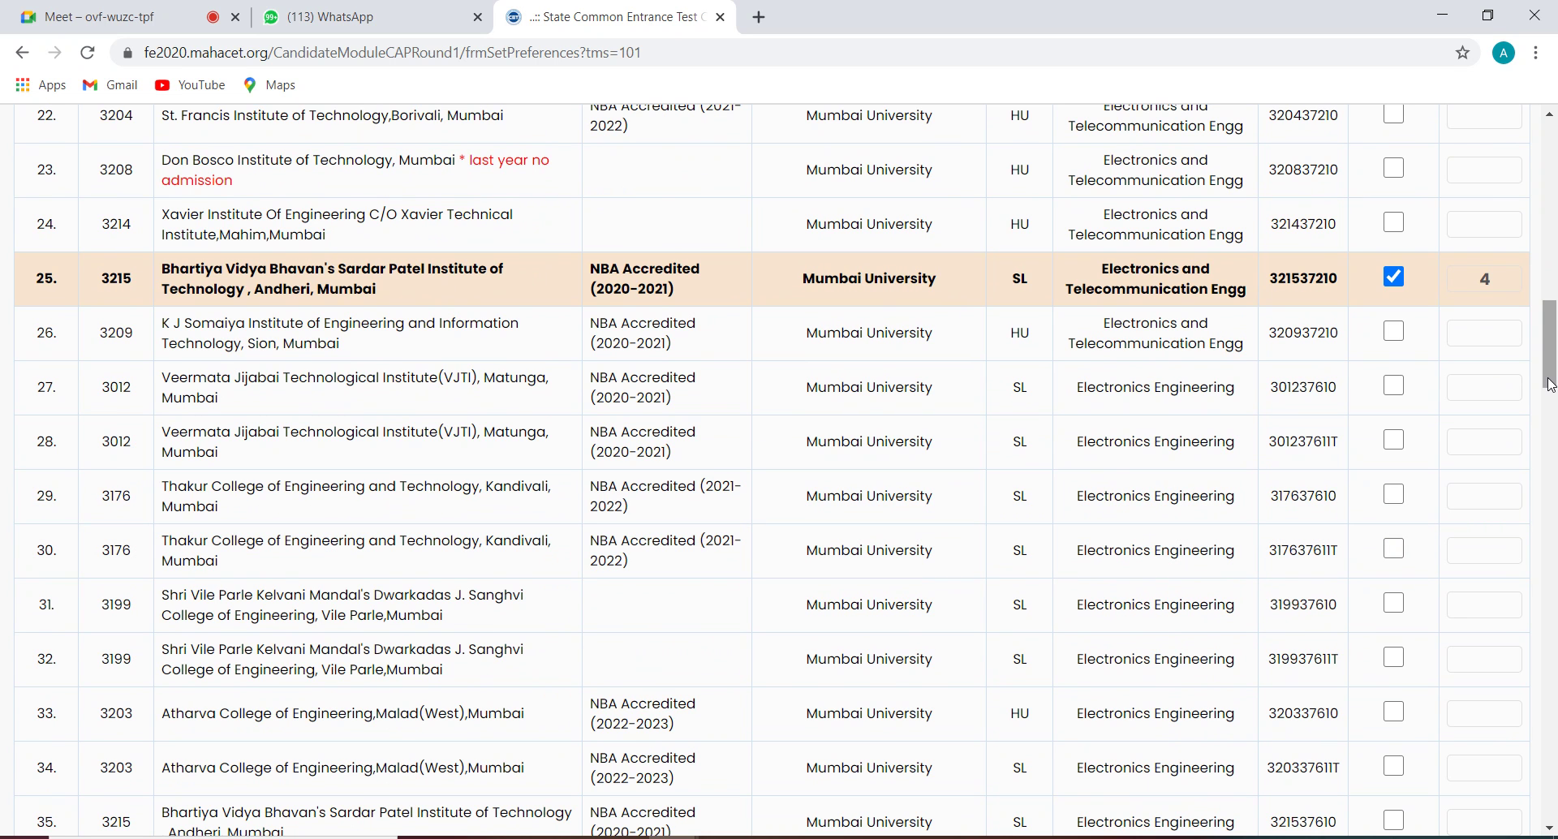
click(1402, 447)
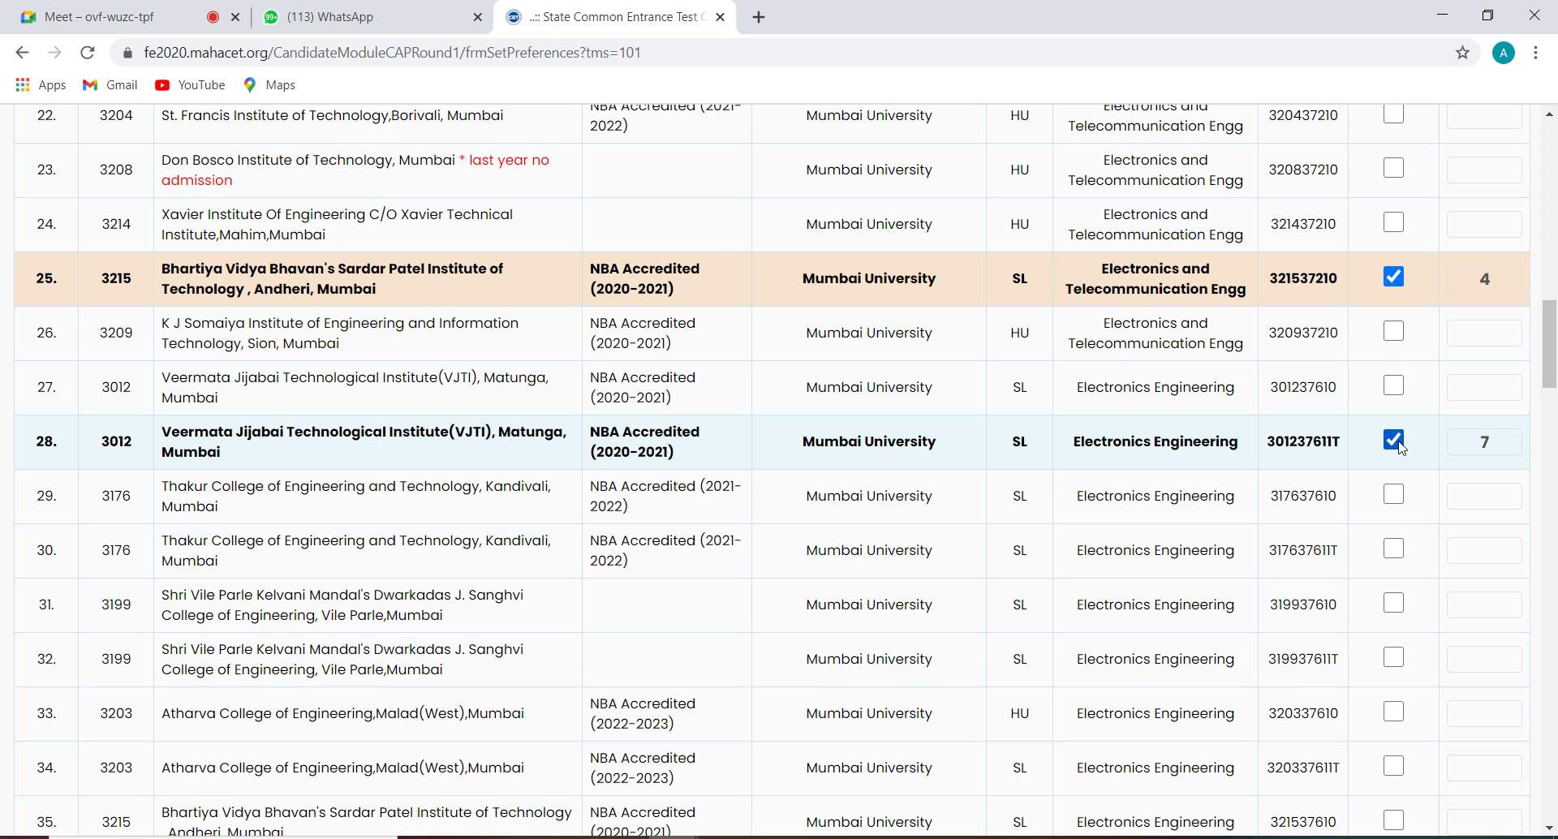
click(1402, 389)
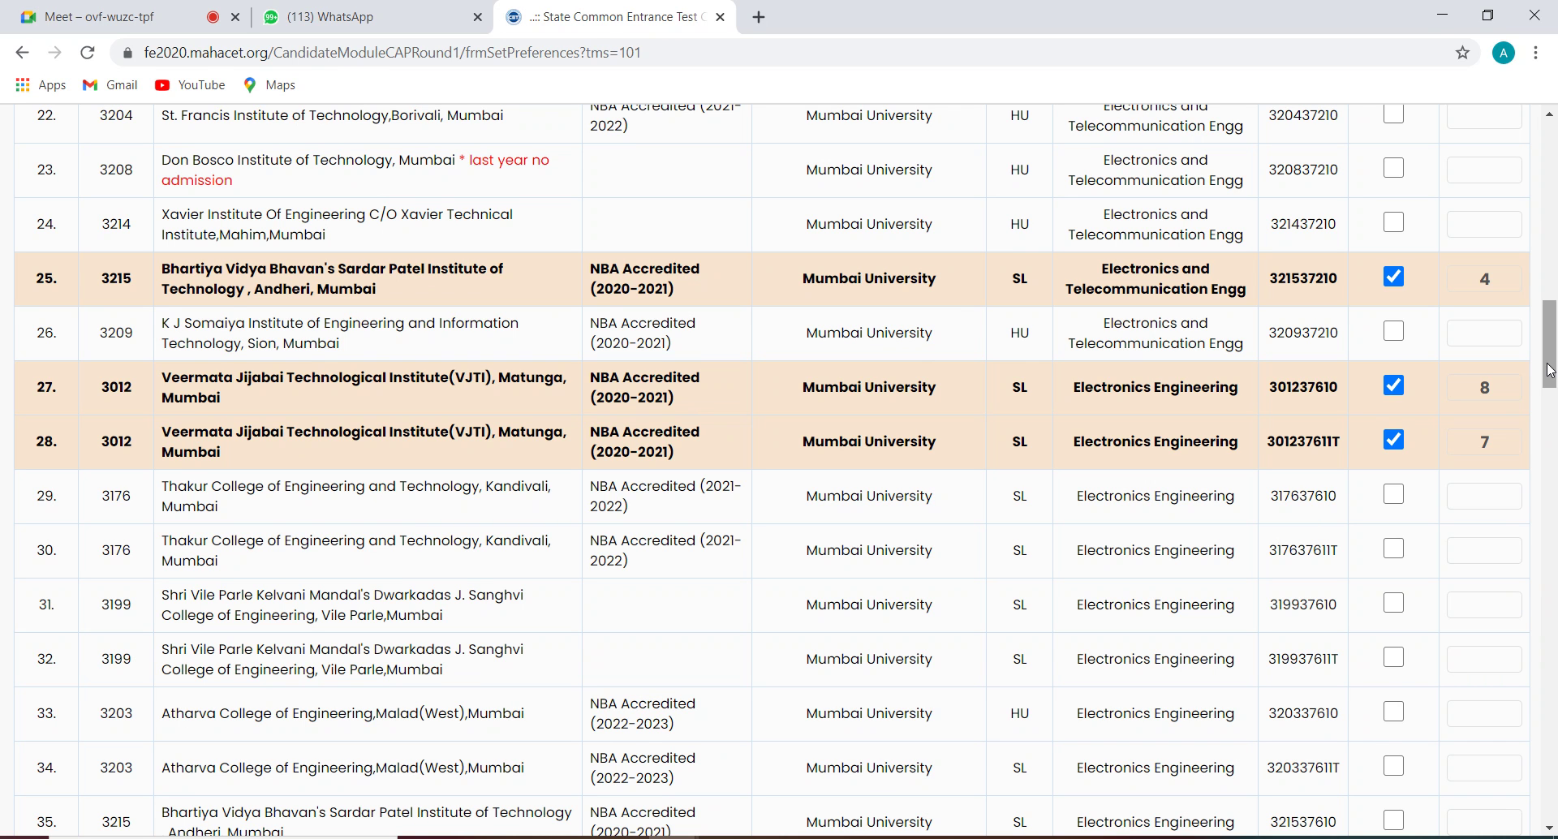
Step: Set Sardar Patel Institute of Technology Electronics Engineering, choice codes 321537611T and 321537610, as preferences 9 and 10
drag(1550, 362, 1554, 187)
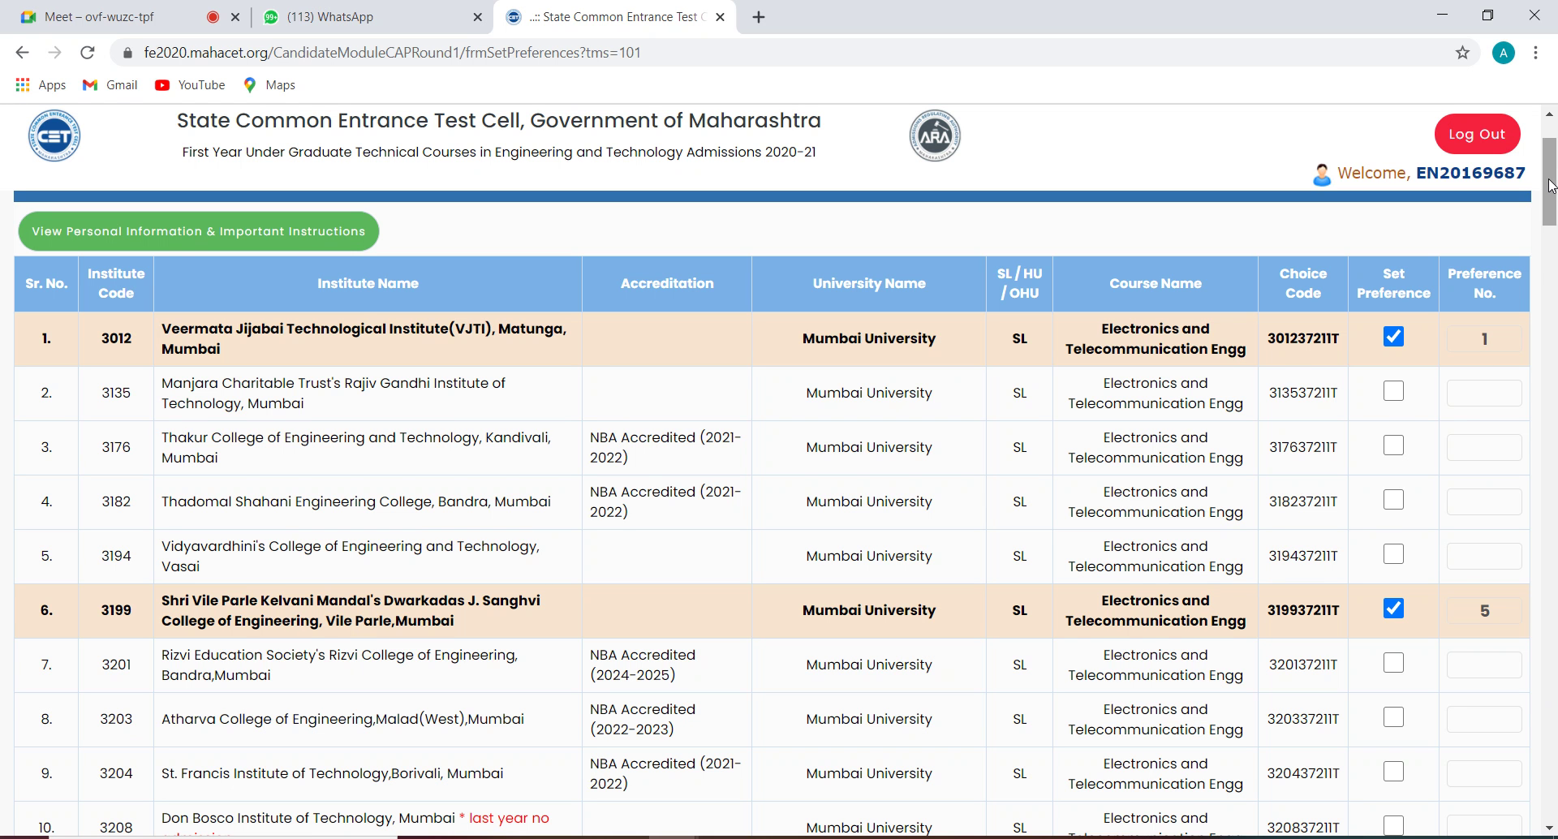
drag(1549, 179, 1543, 394)
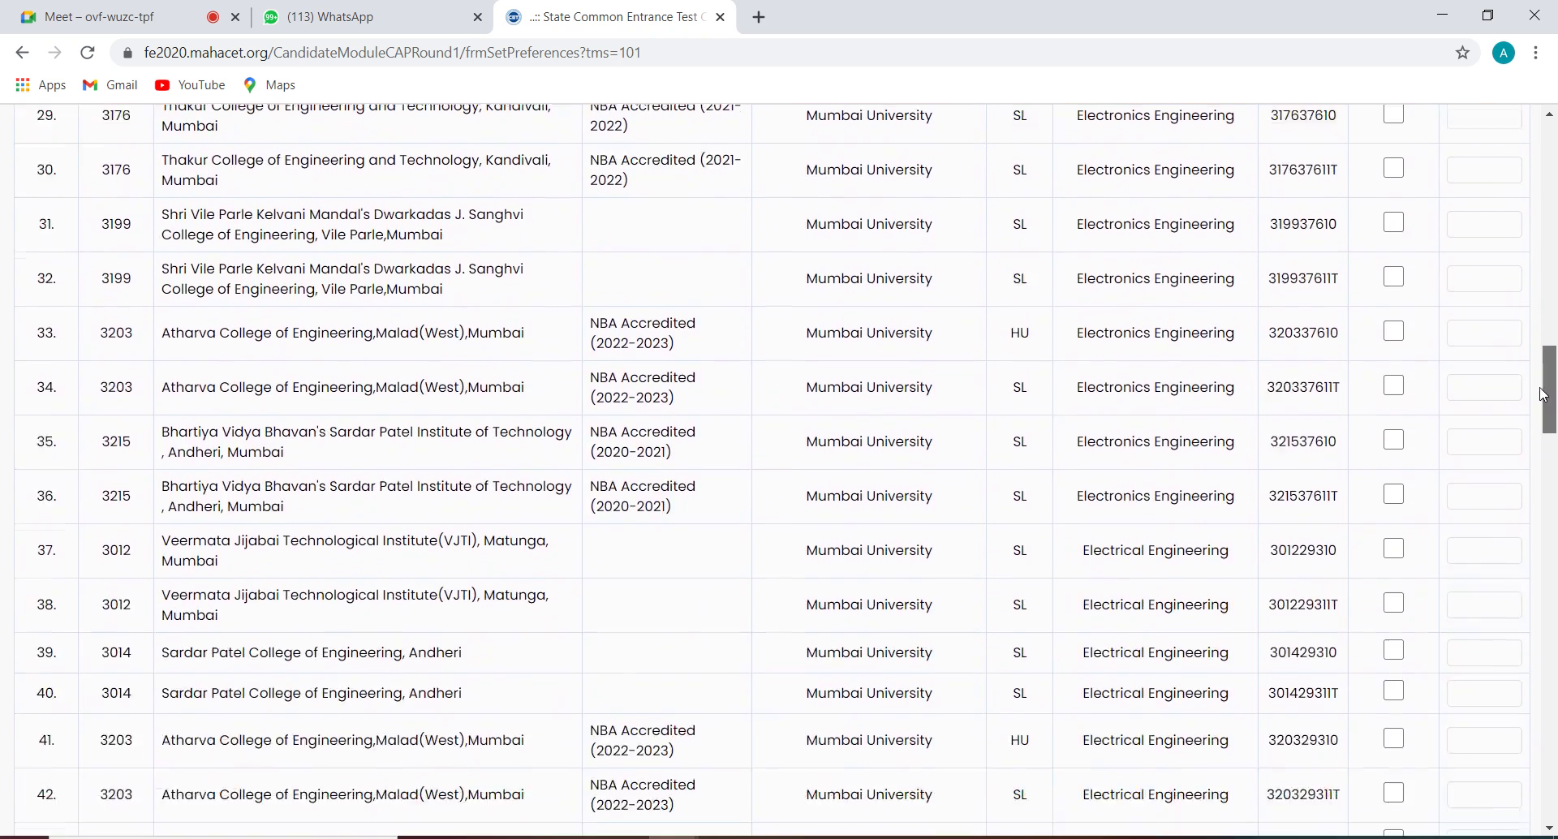
click(1394, 495)
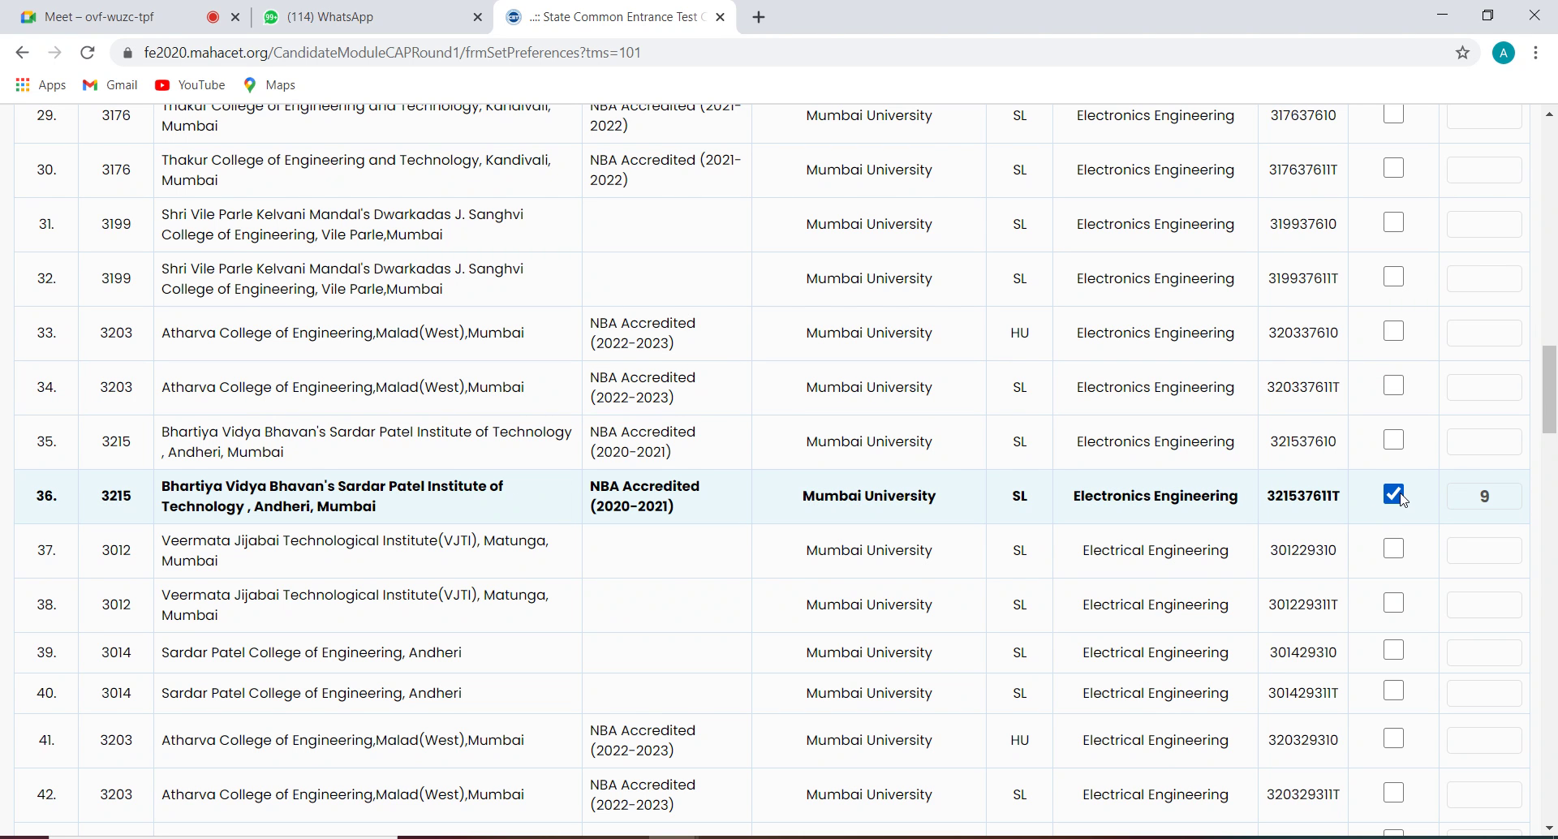
click(1394, 439)
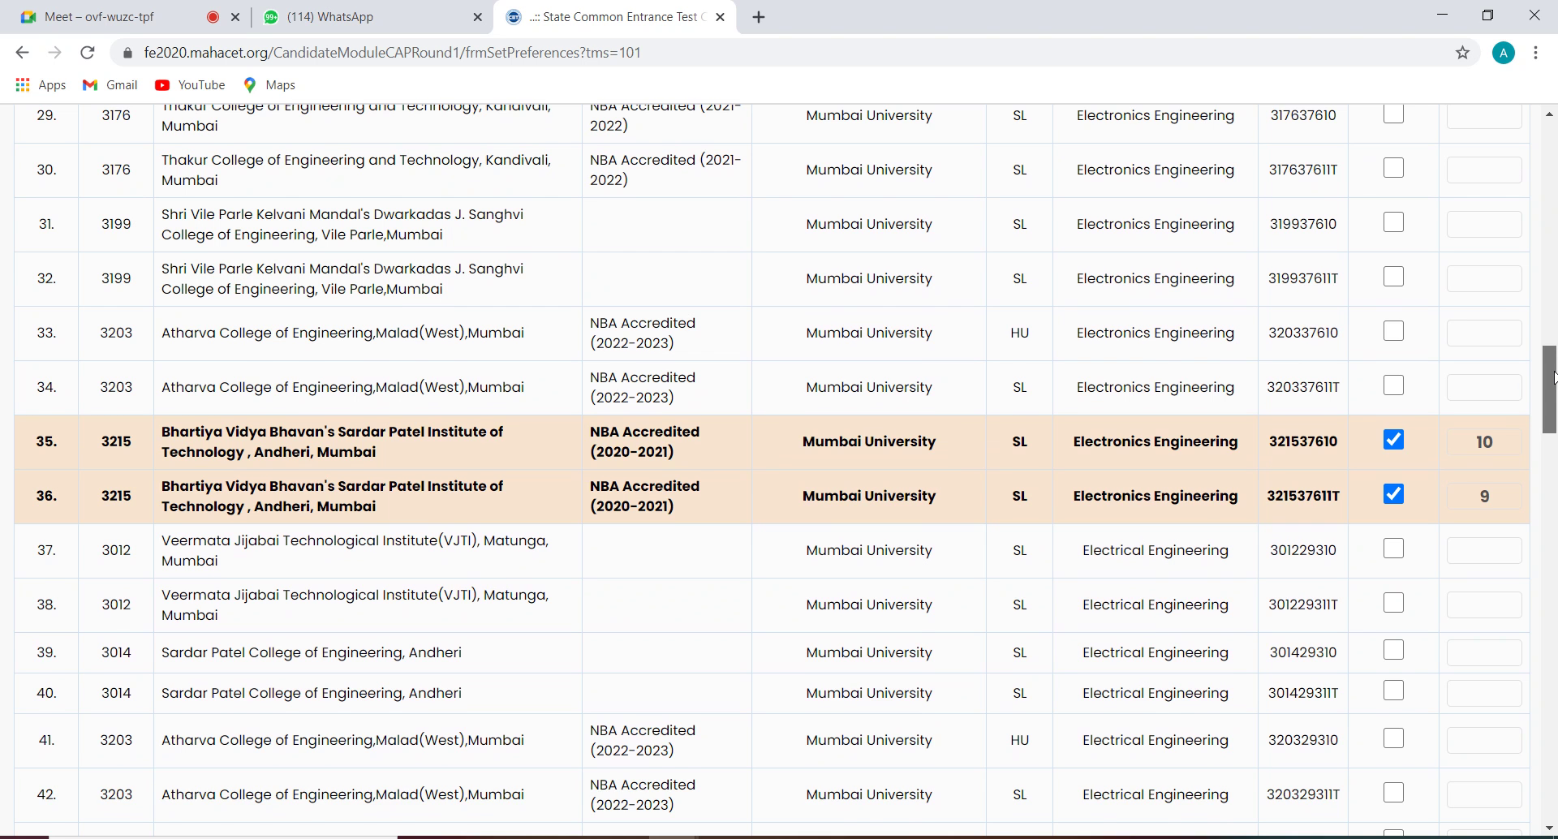
Step: Set Dwarkadas J. Sanghvi Electronics Engineering, choice codes 319937611T and 319937610, as preferences 11 and 12
scroll(1552, 378, up, 1)
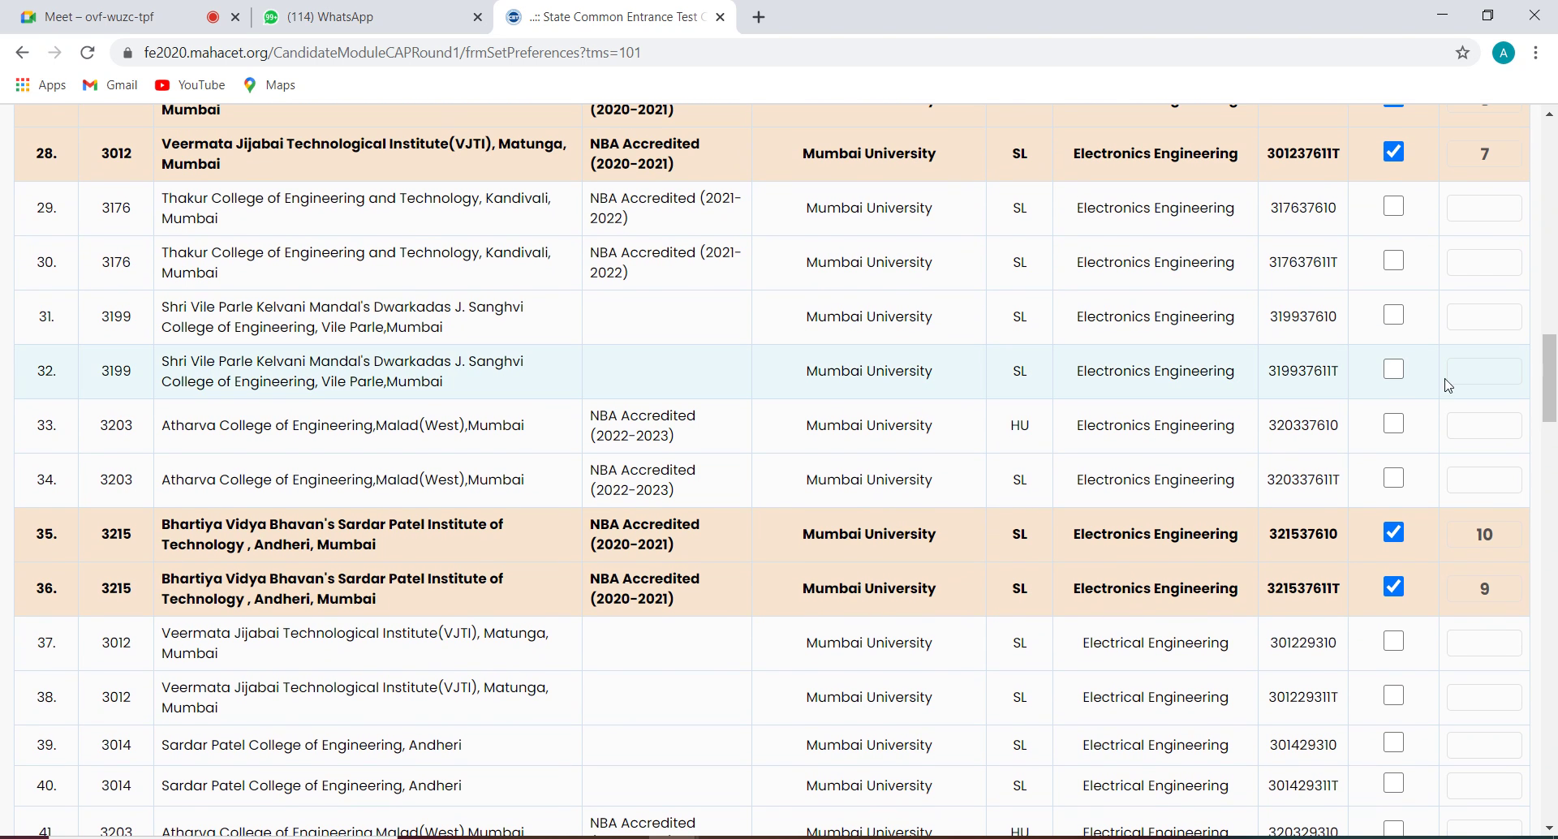
click(1394, 370)
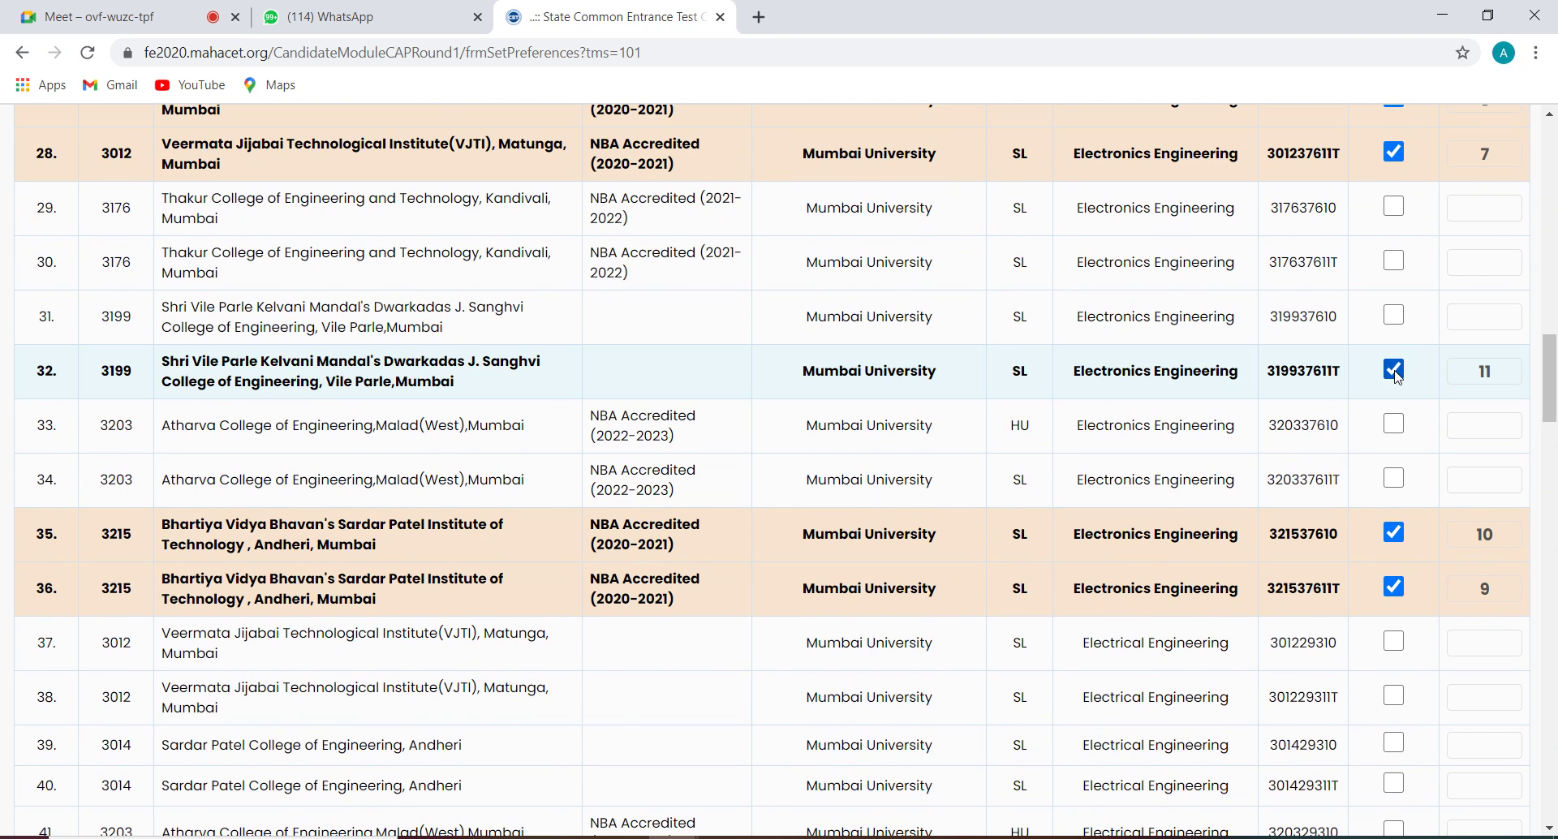
click(1402, 316)
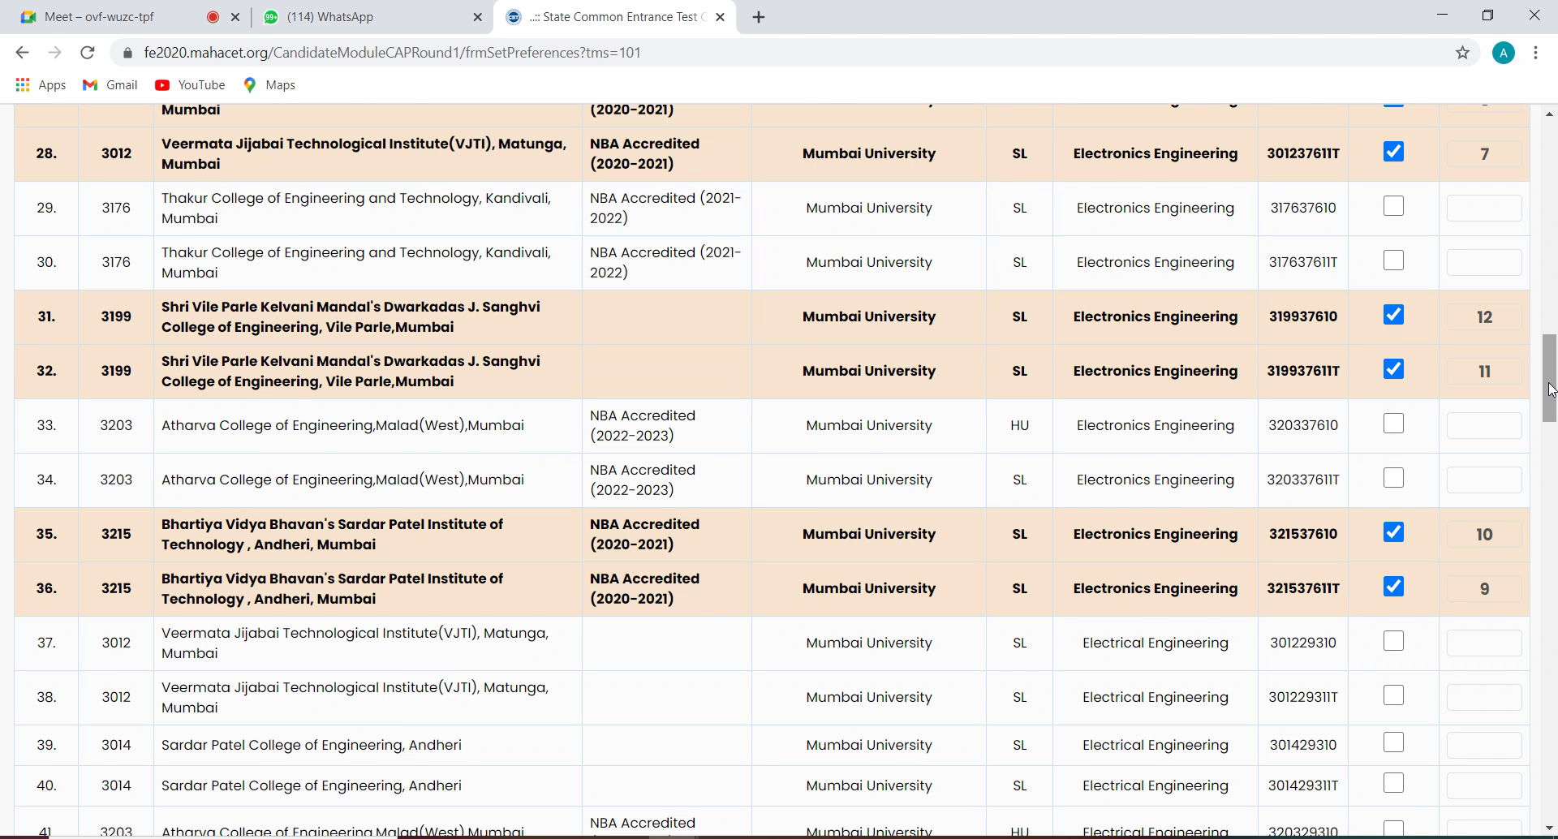
Step: Set Electrical Engineering at VJTI (301229311T, 301229310) as preferences 13 and 14, and at Sardar Patel College of Engineering (301429311T, 301429310) as 15 and 16
drag(1550, 387, 1552, 409)
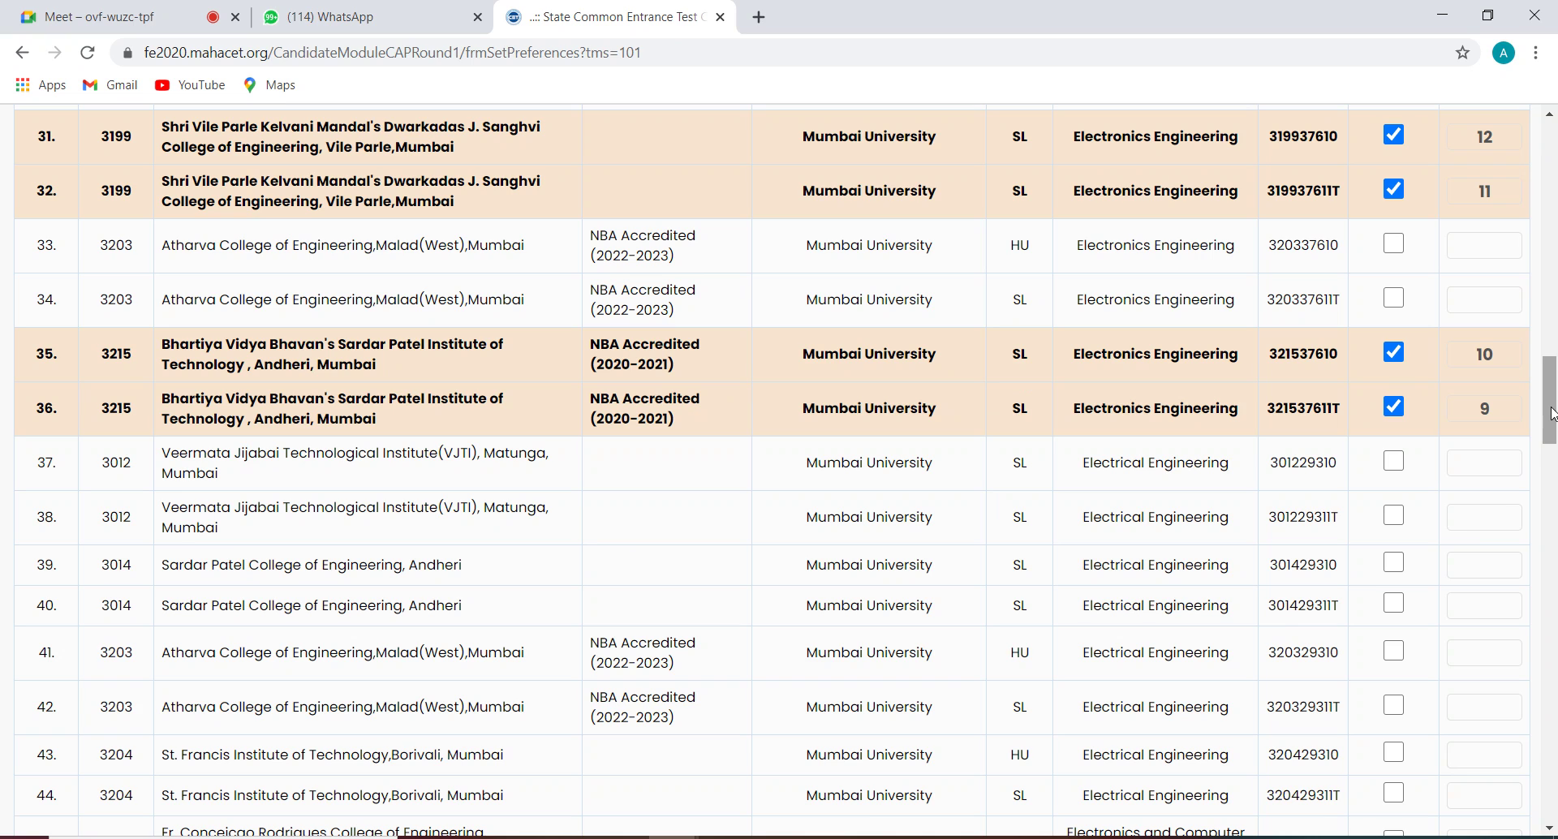
drag(1551, 413, 1555, 179)
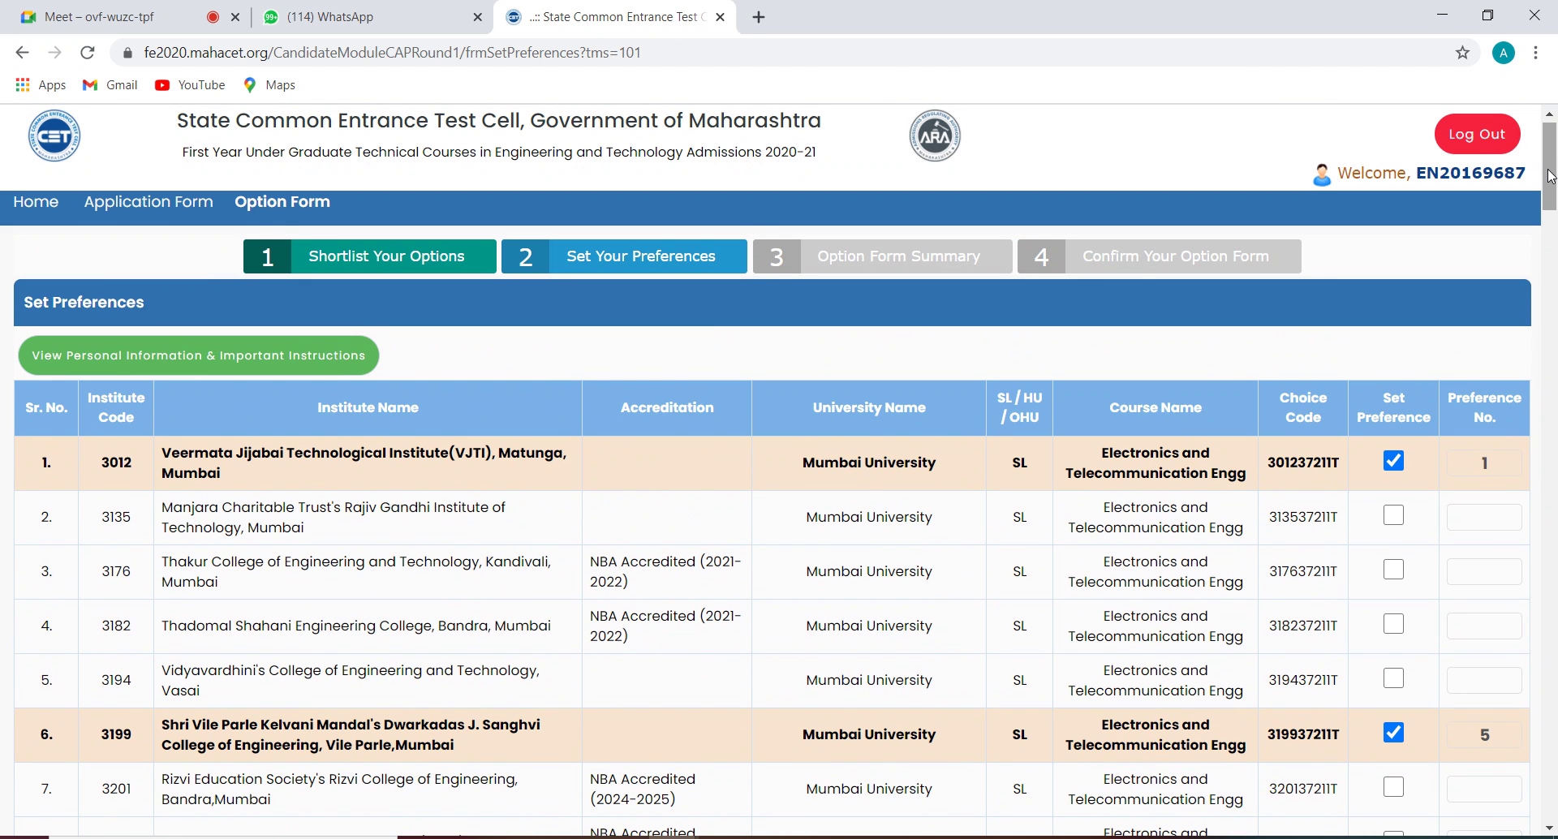
drag(1551, 175, 1530, 427)
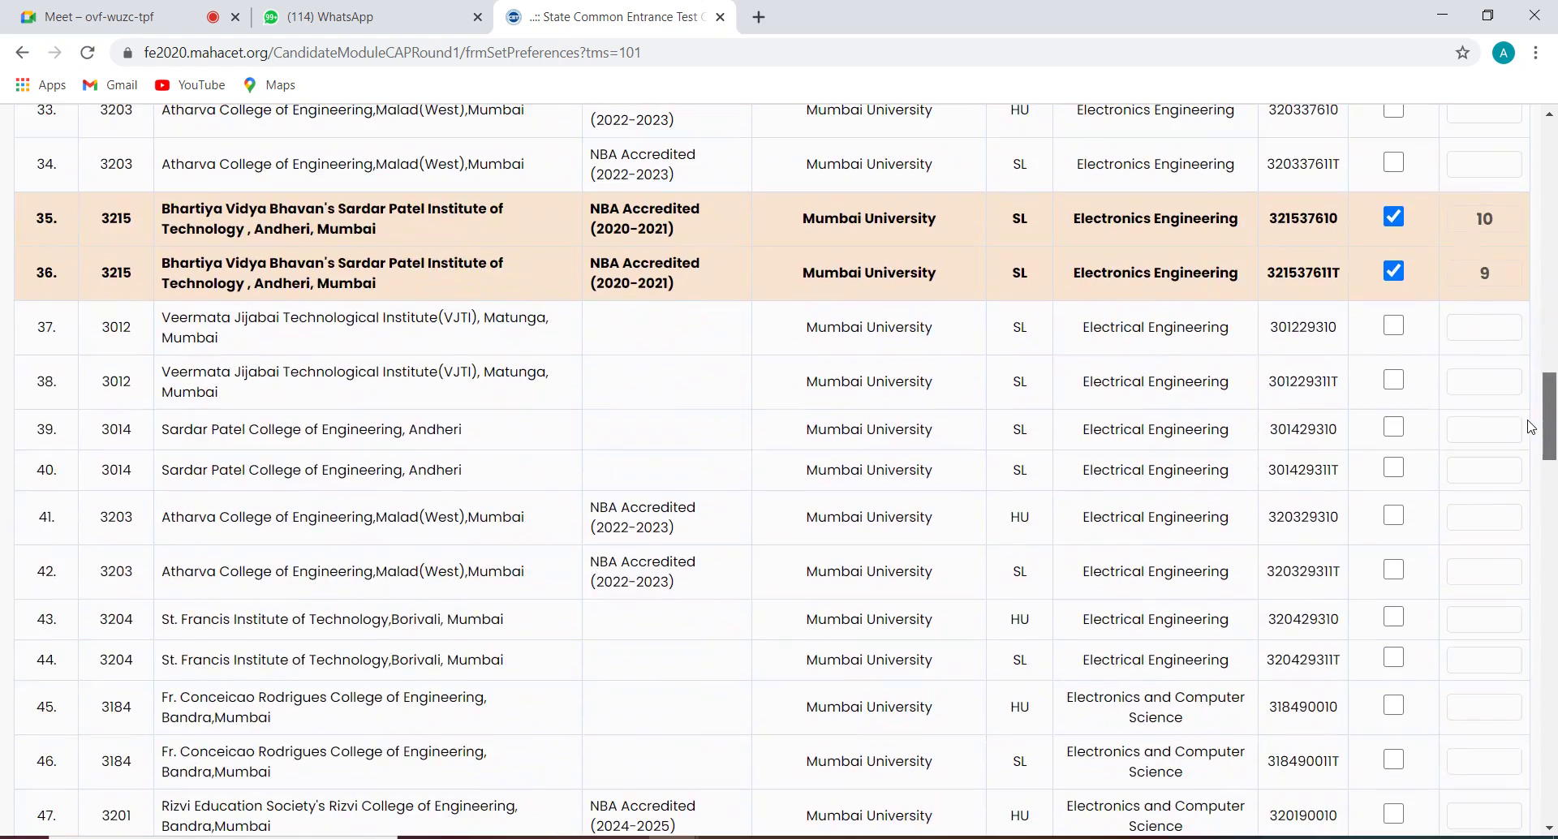
click(1394, 380)
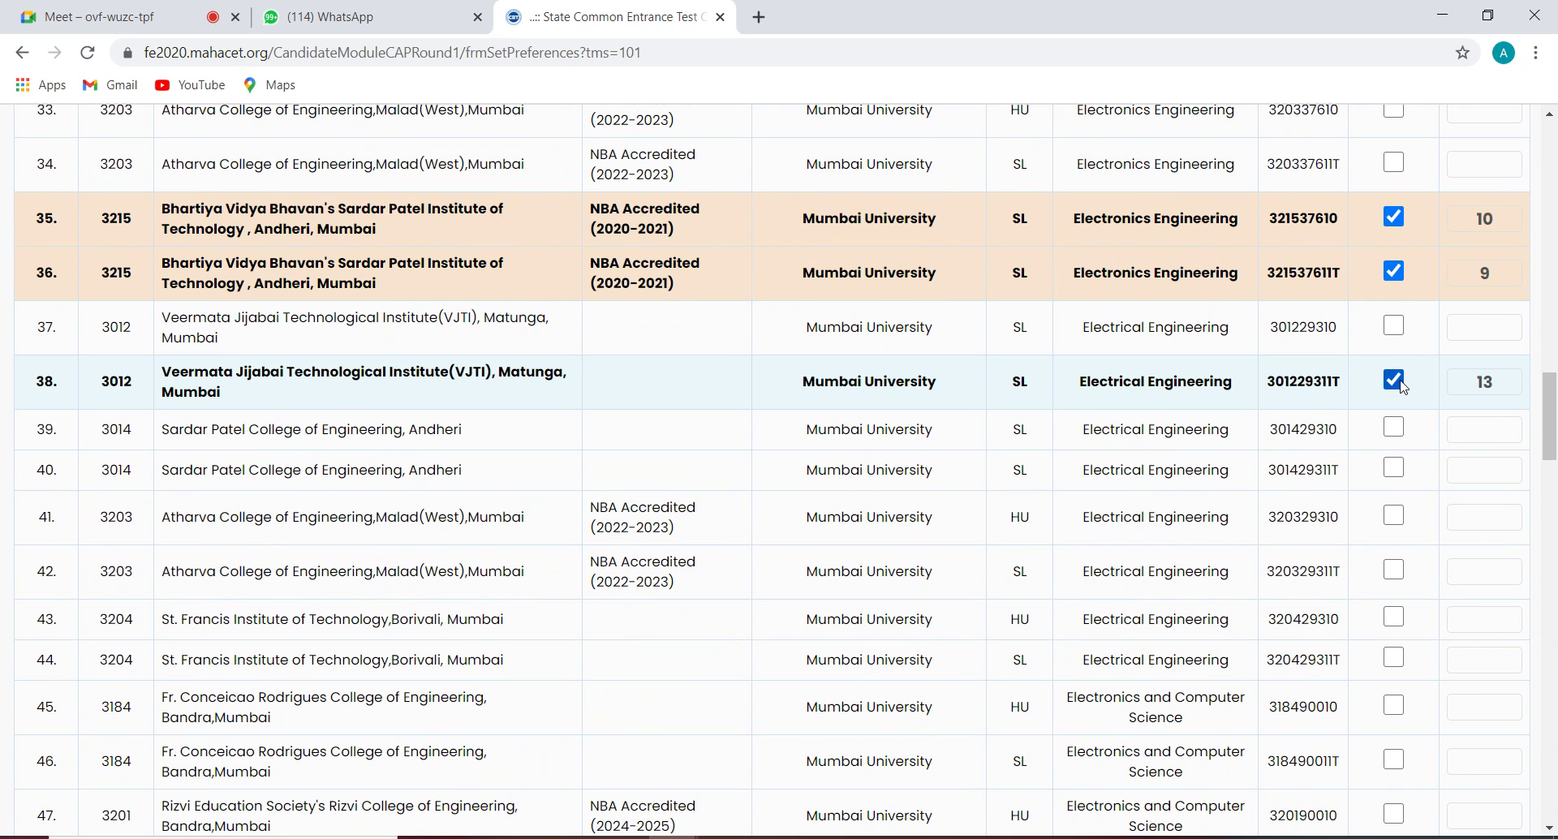
click(1394, 326)
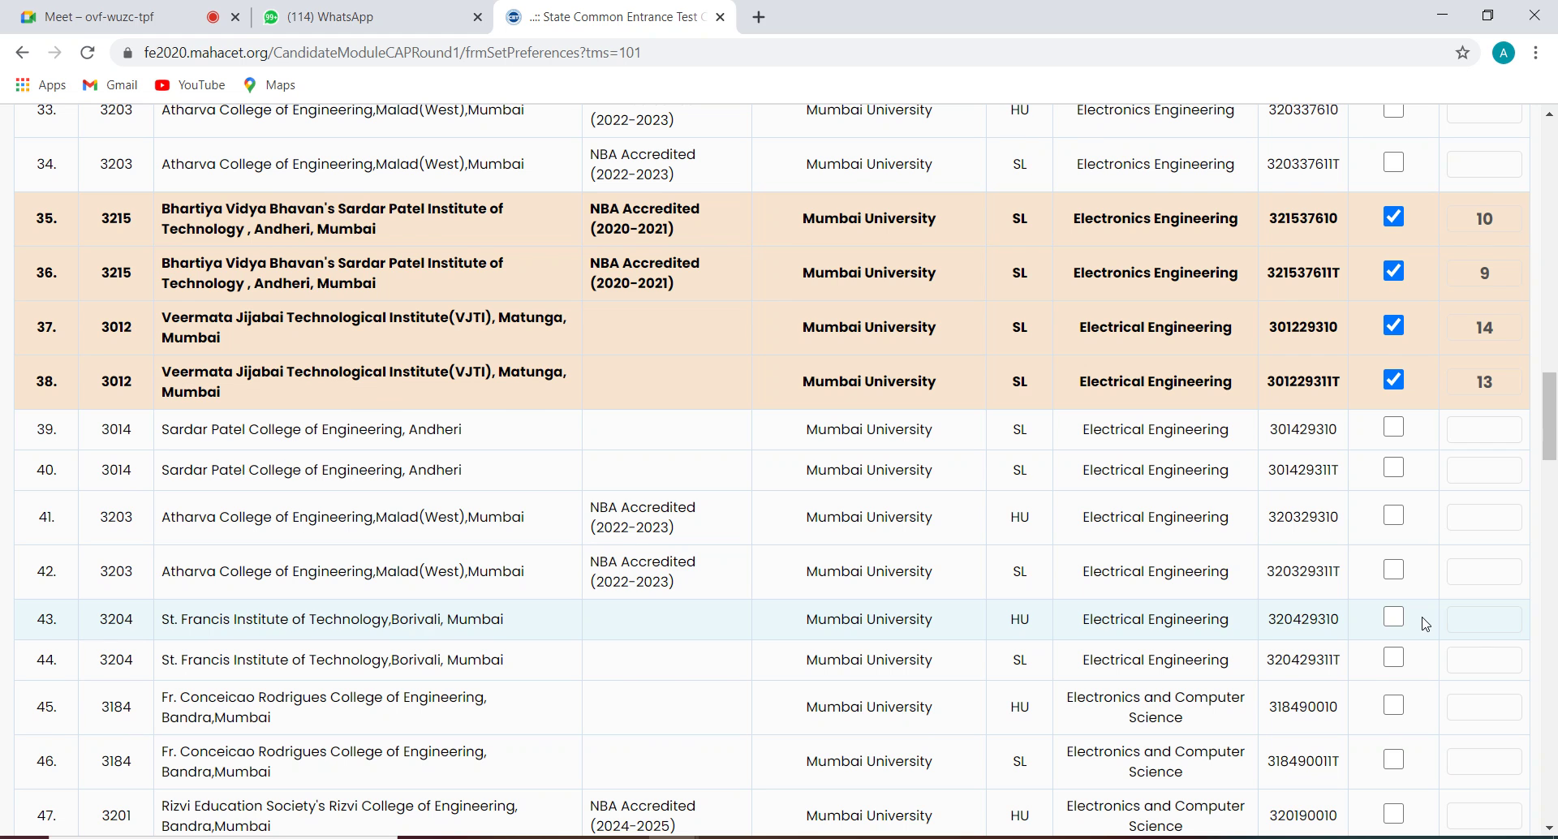
click(1392, 470)
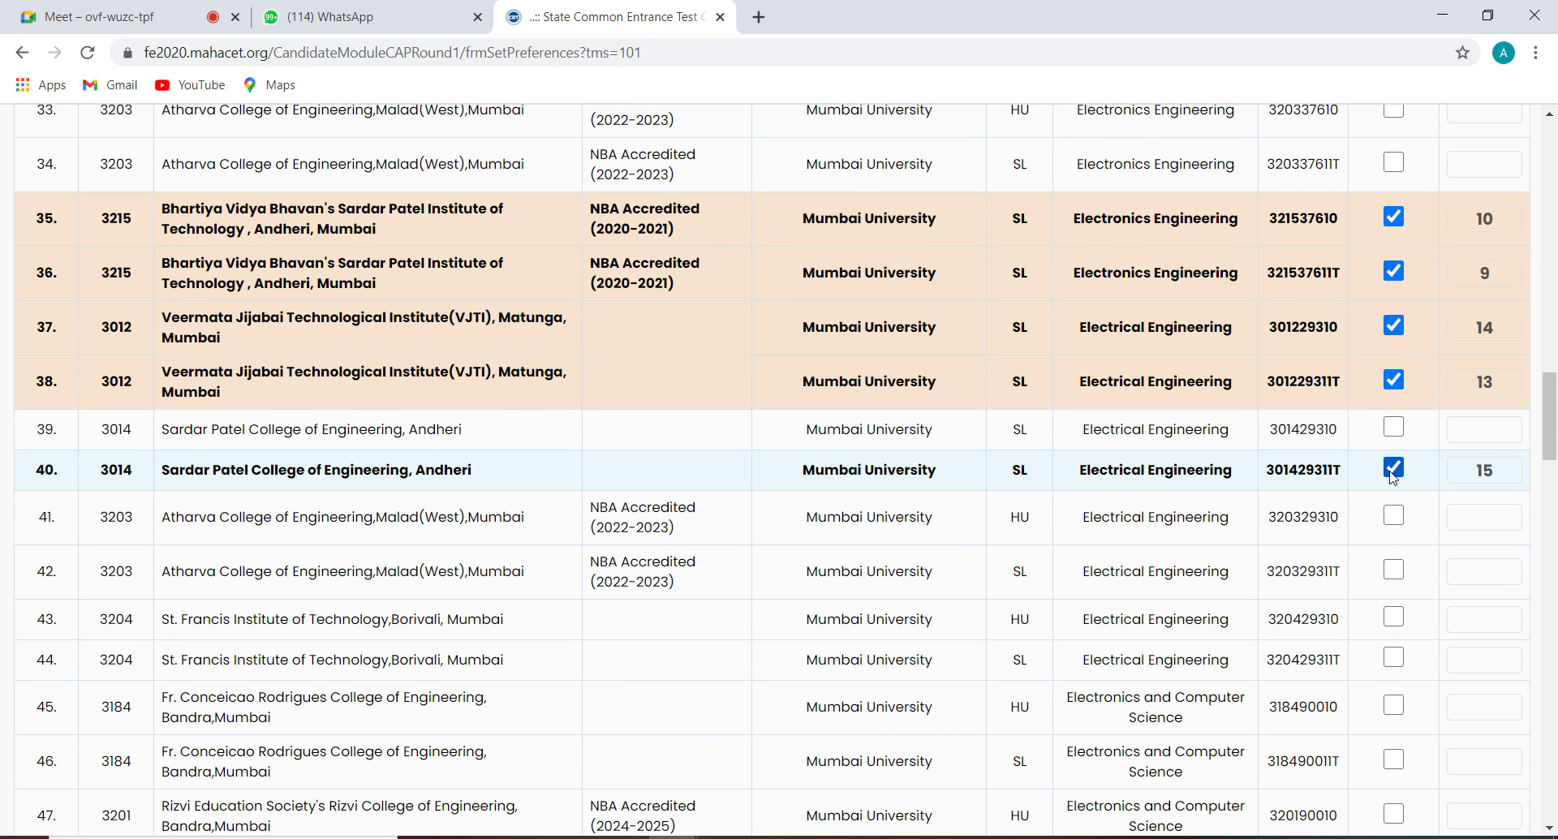
click(1394, 429)
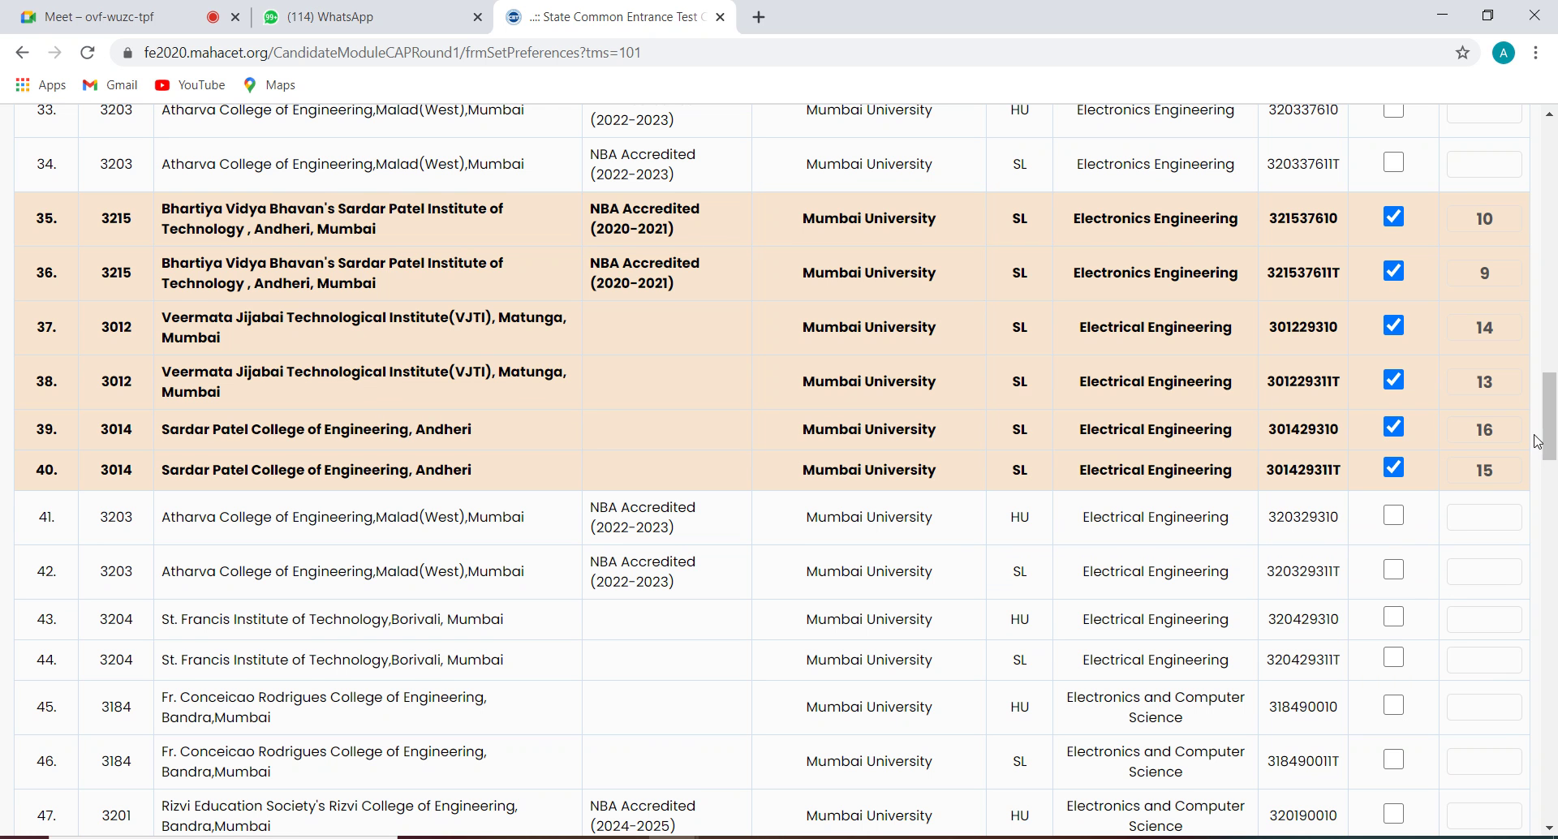
Step: Set Thadomal Shahani Electronics and Telecommunication Engg, choice codes 318237211T and 318237210, as preferences 17 and 18
drag(1549, 414, 1550, 439)
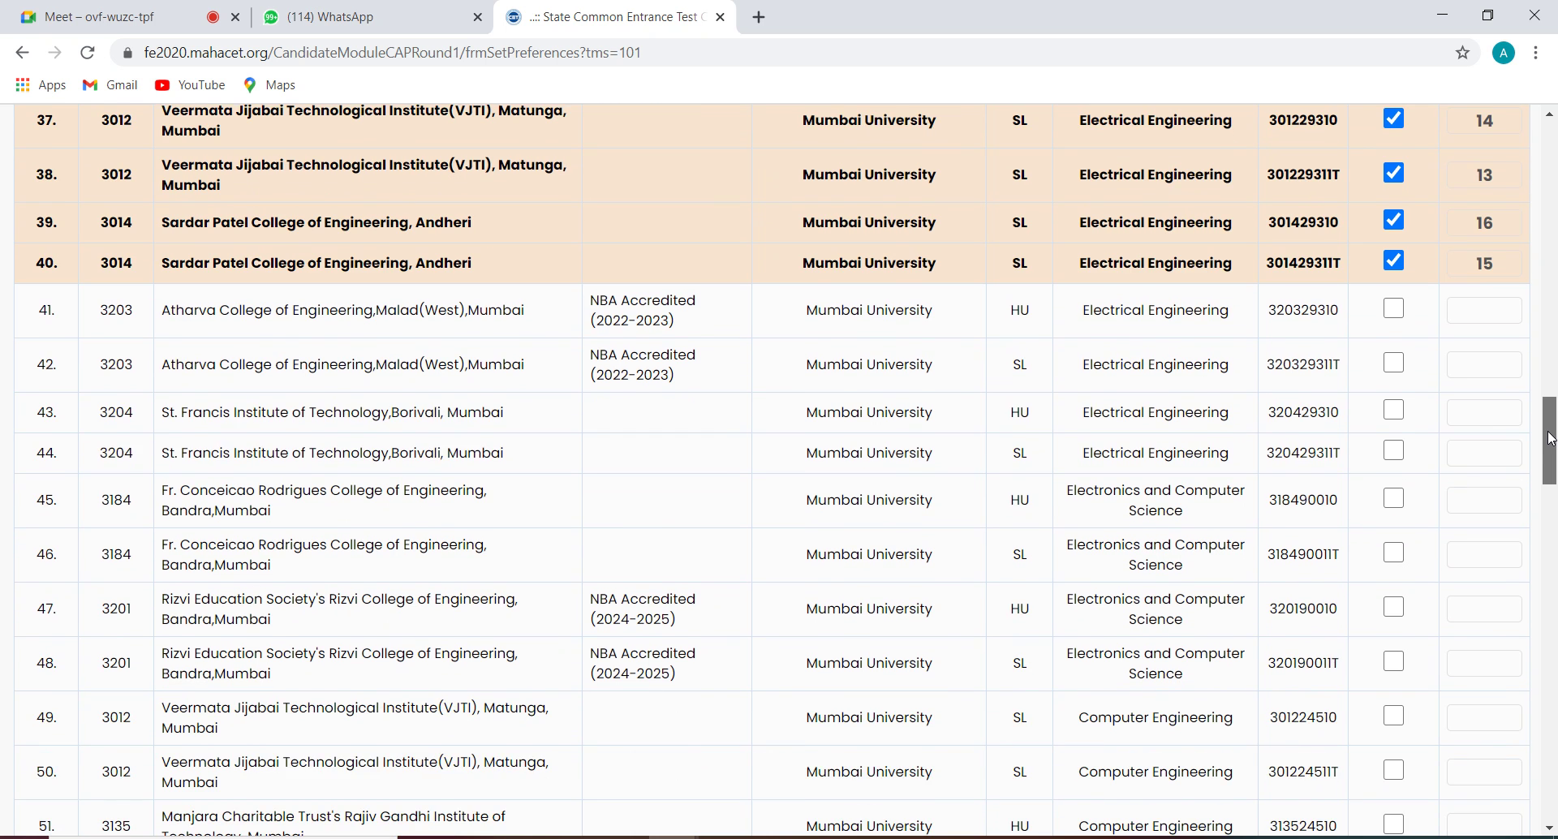
drag(1549, 438, 1552, 419)
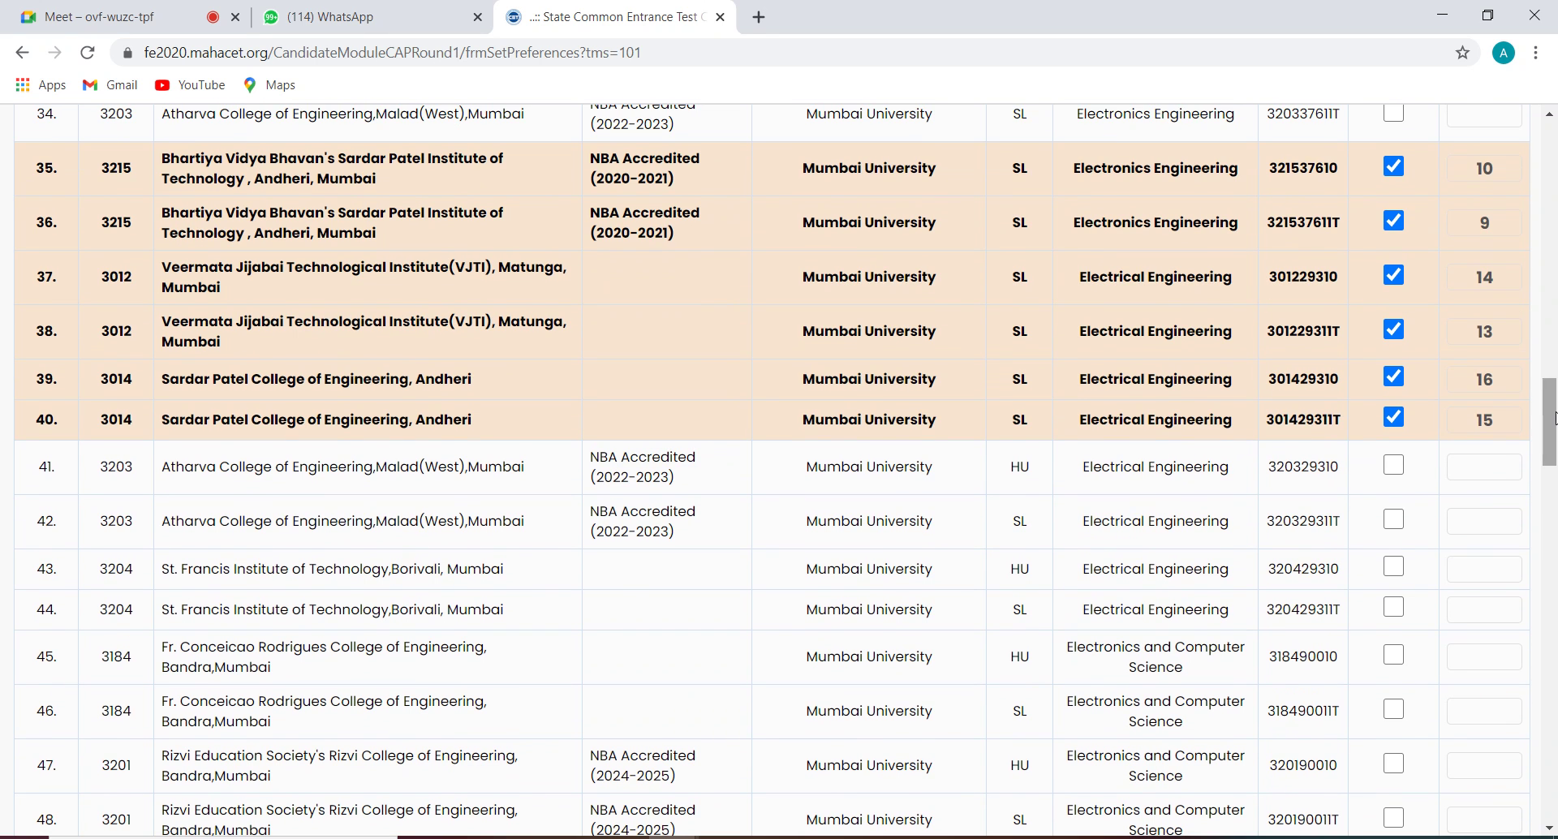
drag(1551, 422, 1553, 167)
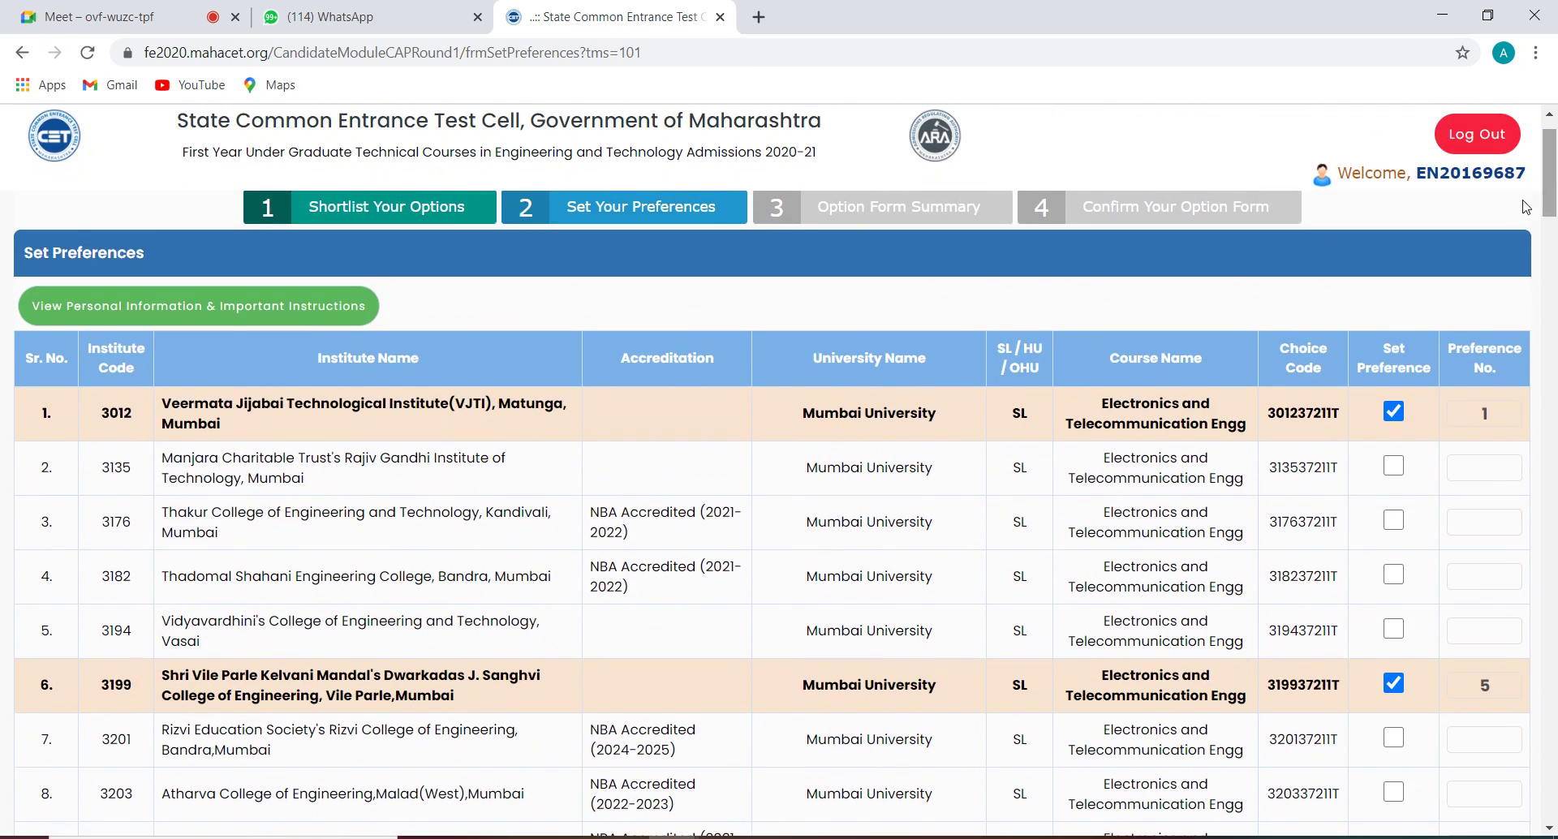
click(1394, 575)
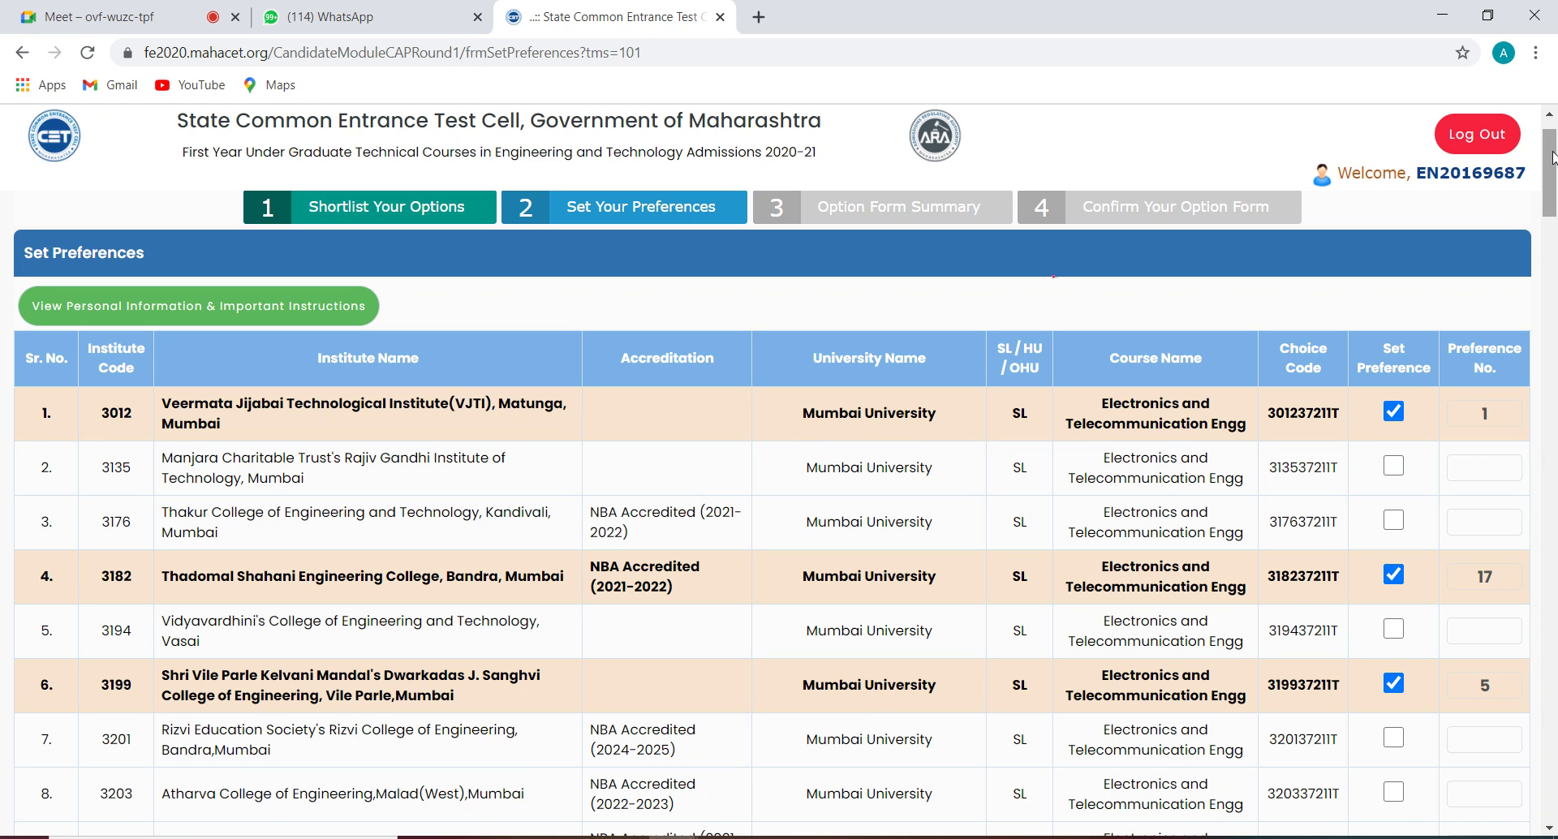
drag(1552, 158, 1551, 235)
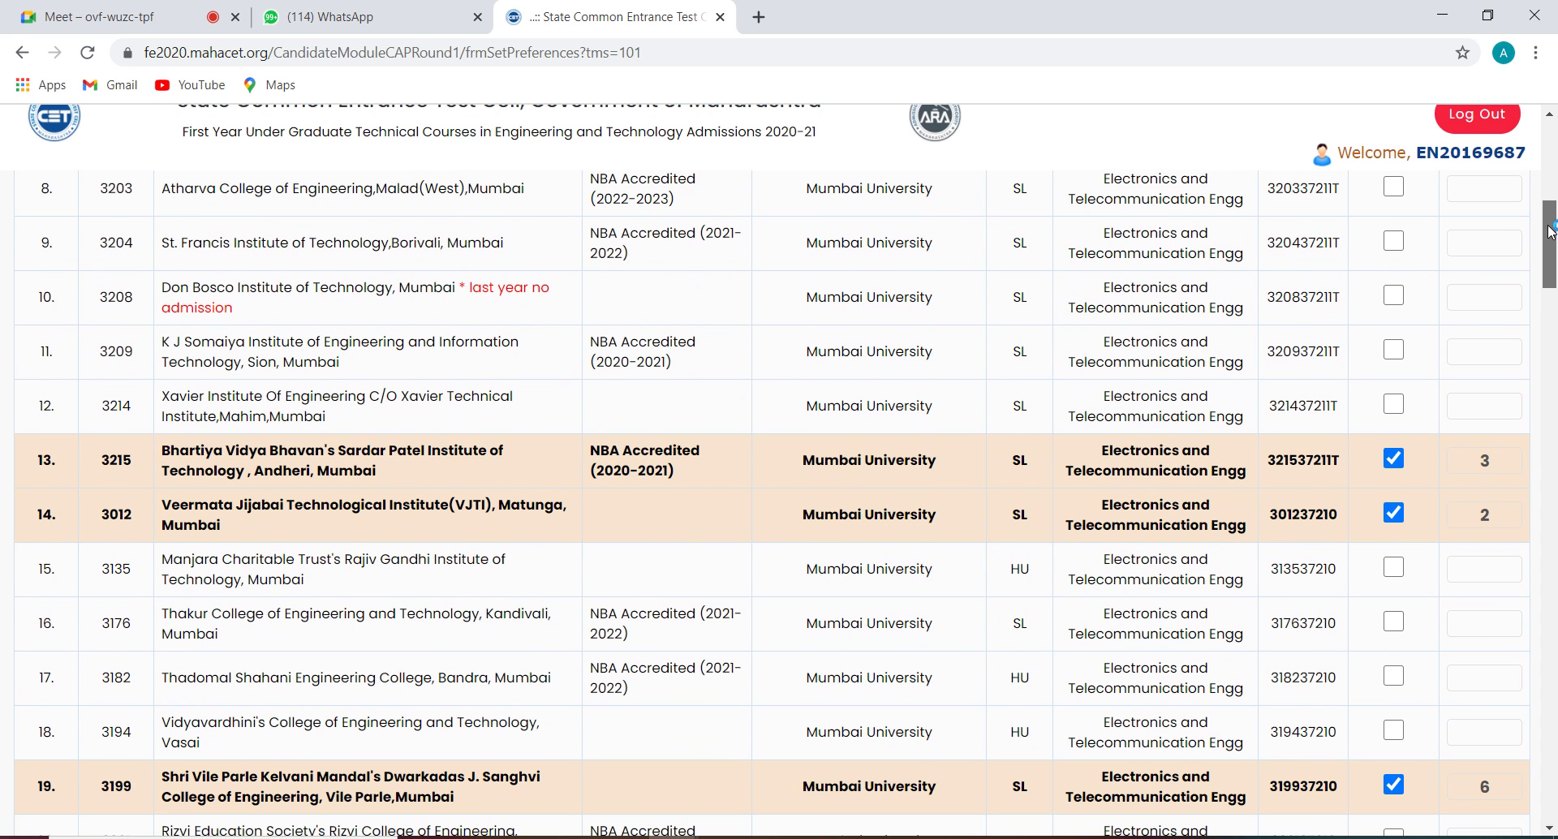
click(1393, 677)
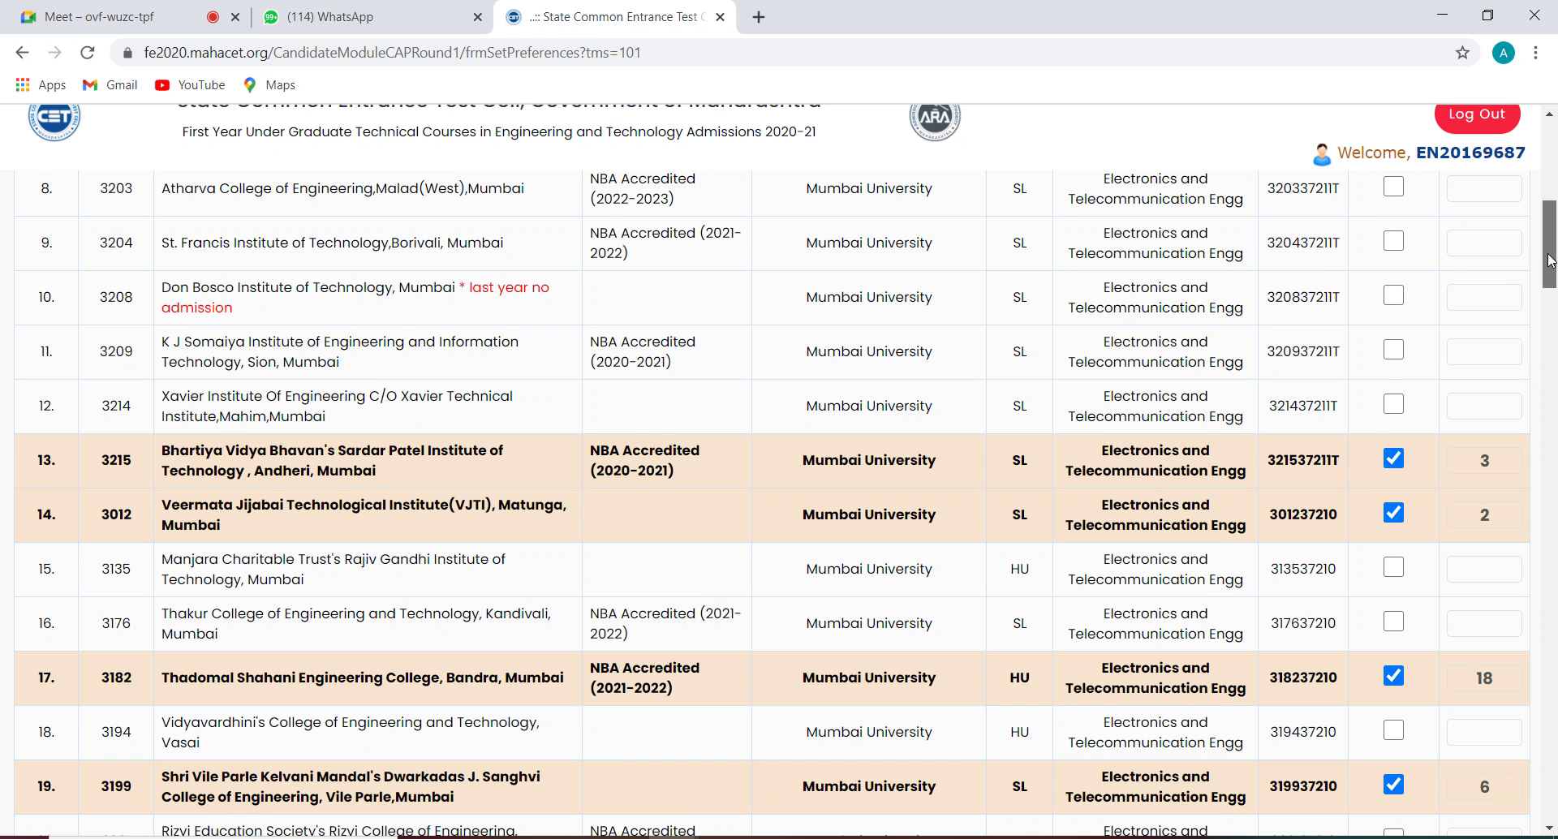
Step: Set Fr. Conceicao Rodrigues Electronics and Computer Science, choice codes 318490011T and 318490010, as preferences 19 and 20
drag(1550, 260, 1554, 452)
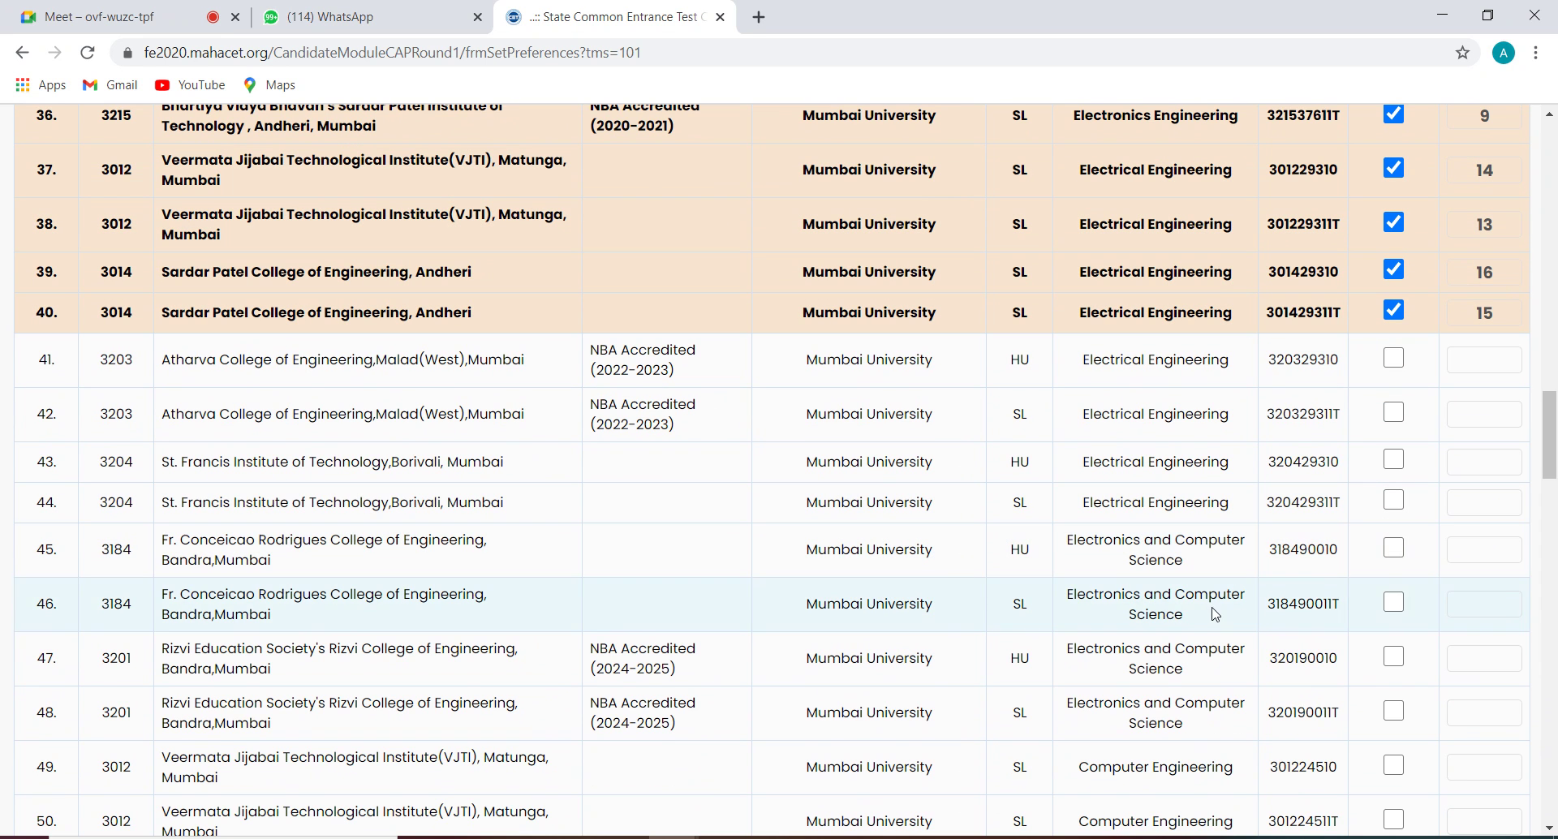
drag(1550, 456, 1549, 529)
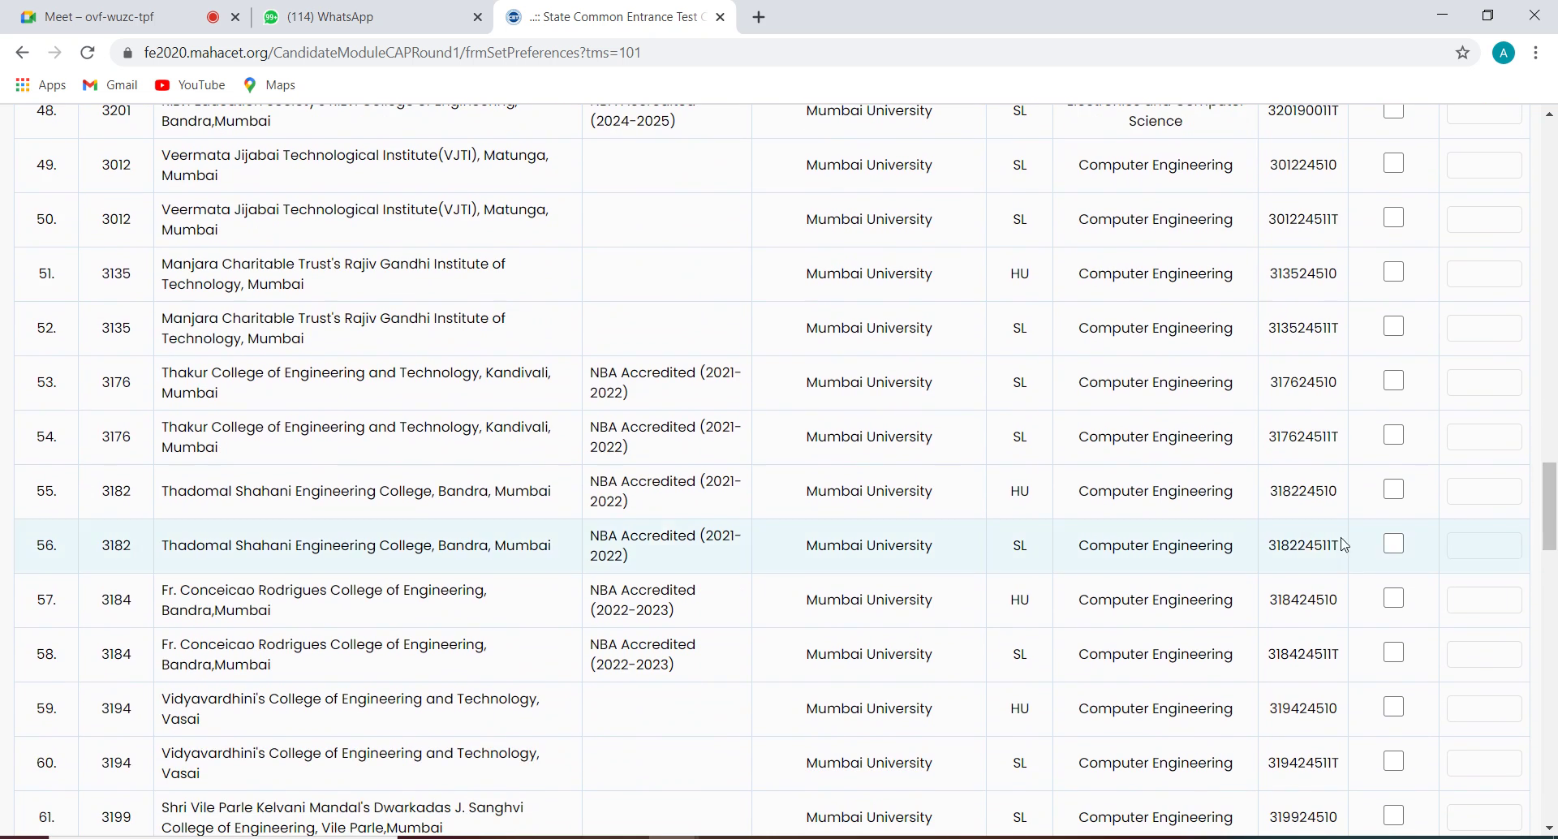
drag(1550, 519, 1555, 459)
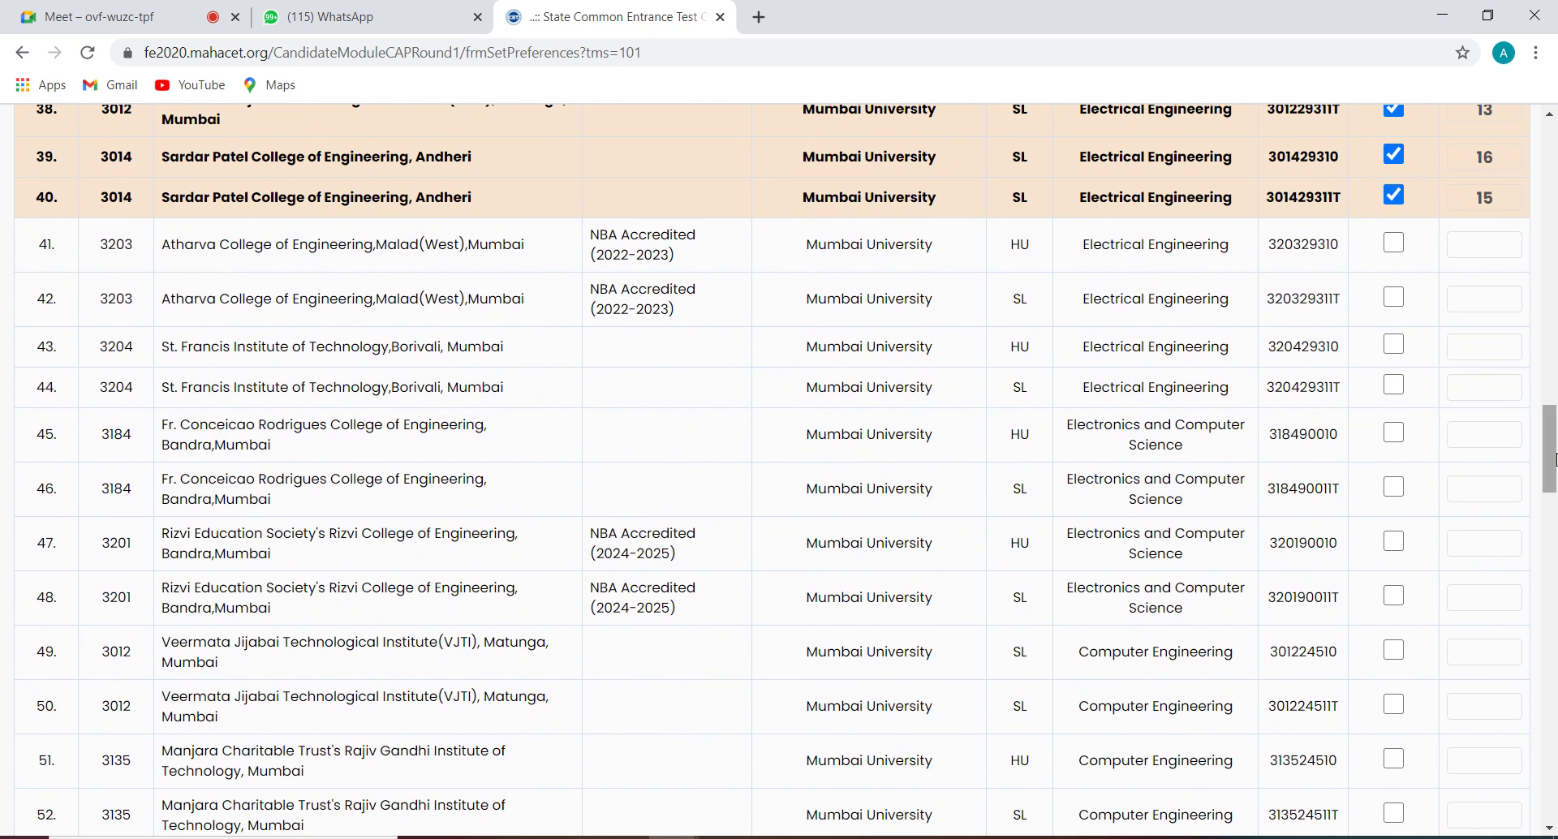
click(1398, 488)
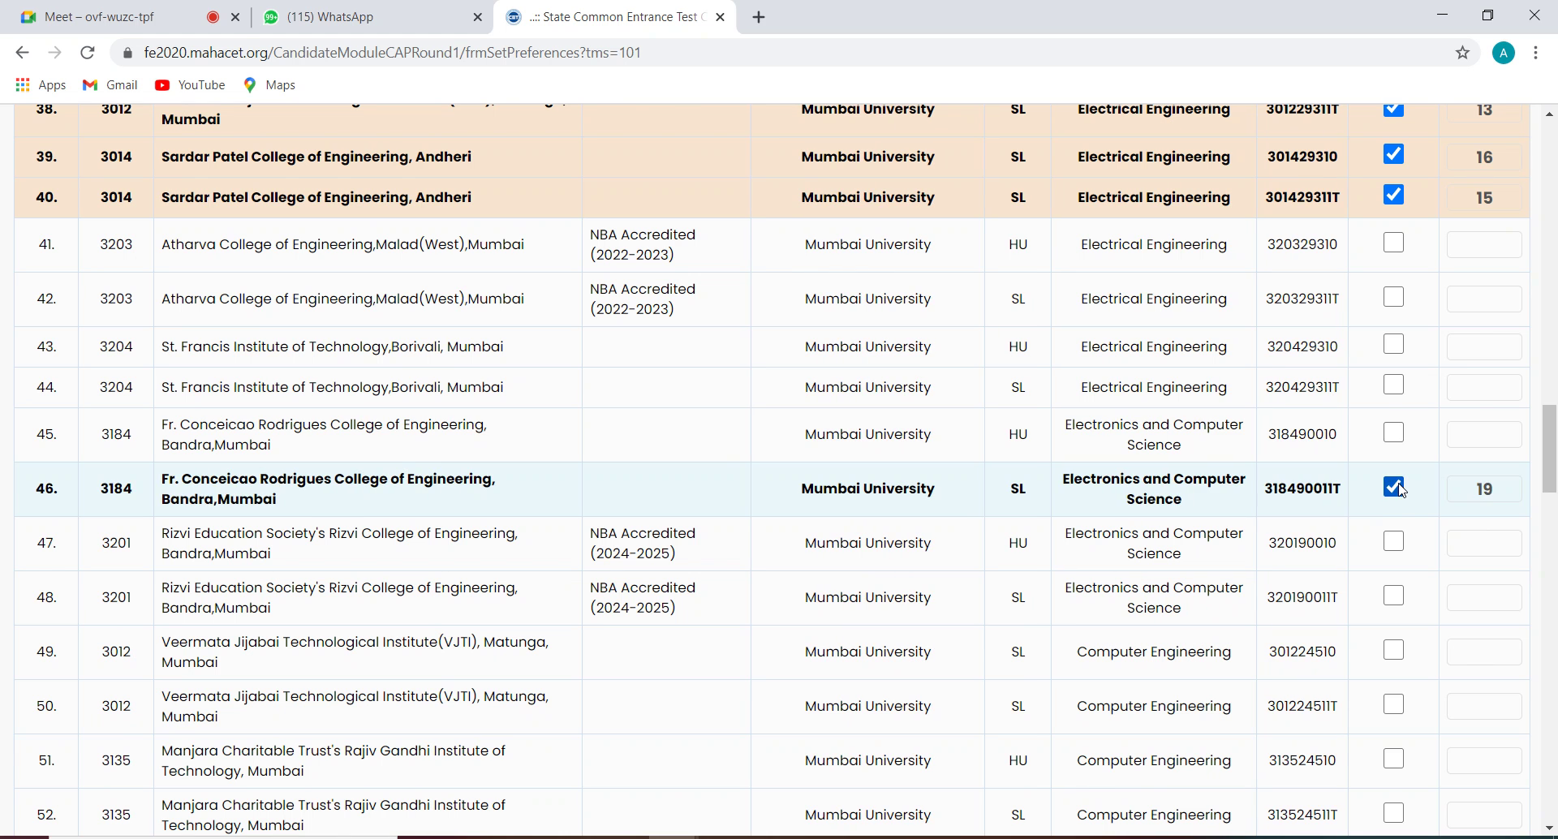
click(1394, 433)
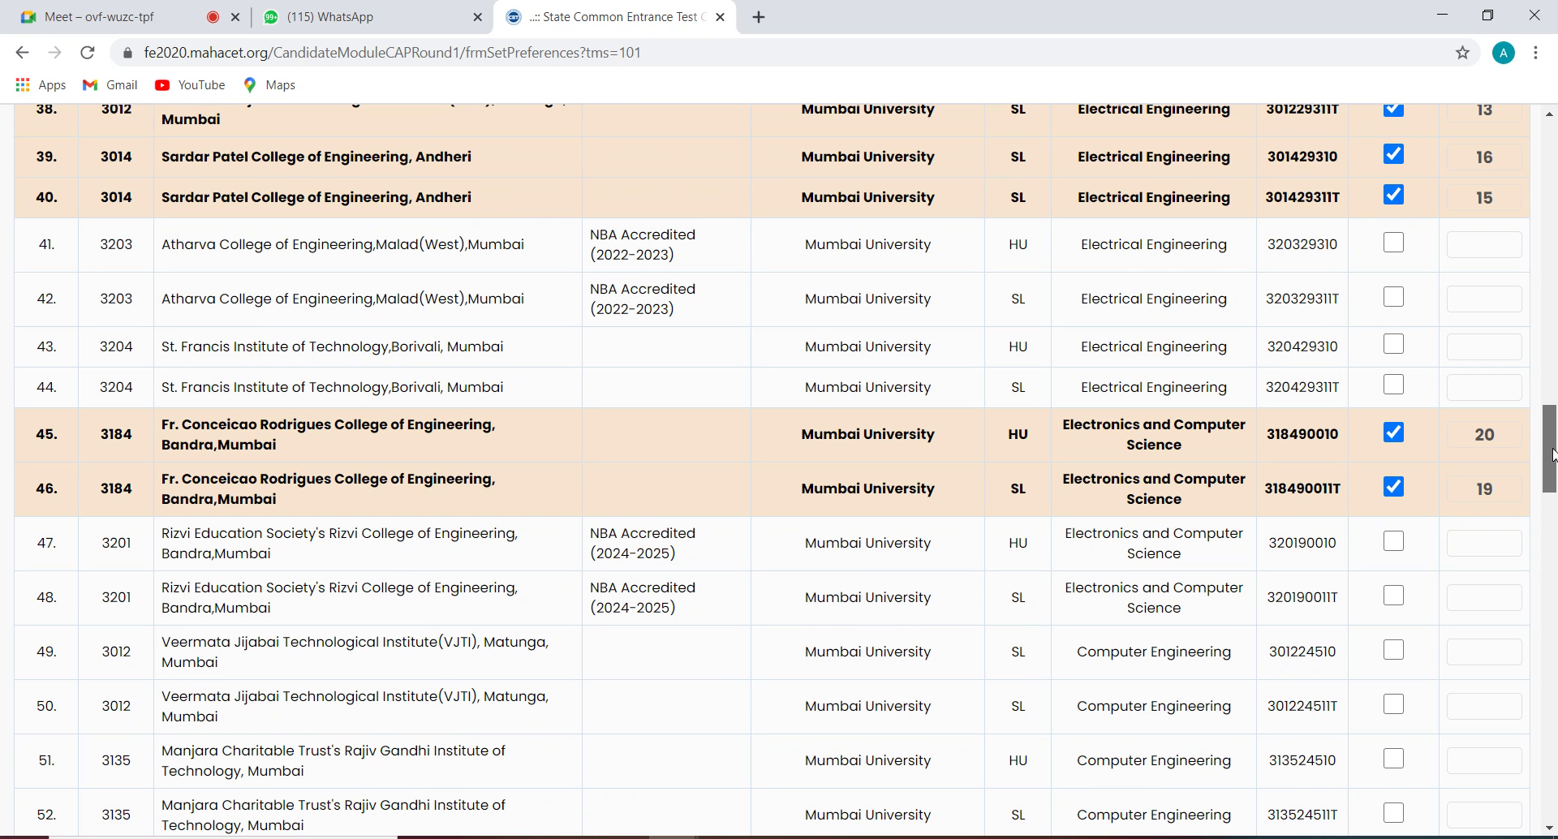
Step: Set Thakur College Electronics and Telecommunication Engg, choice codes 317637211T and 317637210, as preferences 21 and 22
drag(1552, 454, 1554, 163)
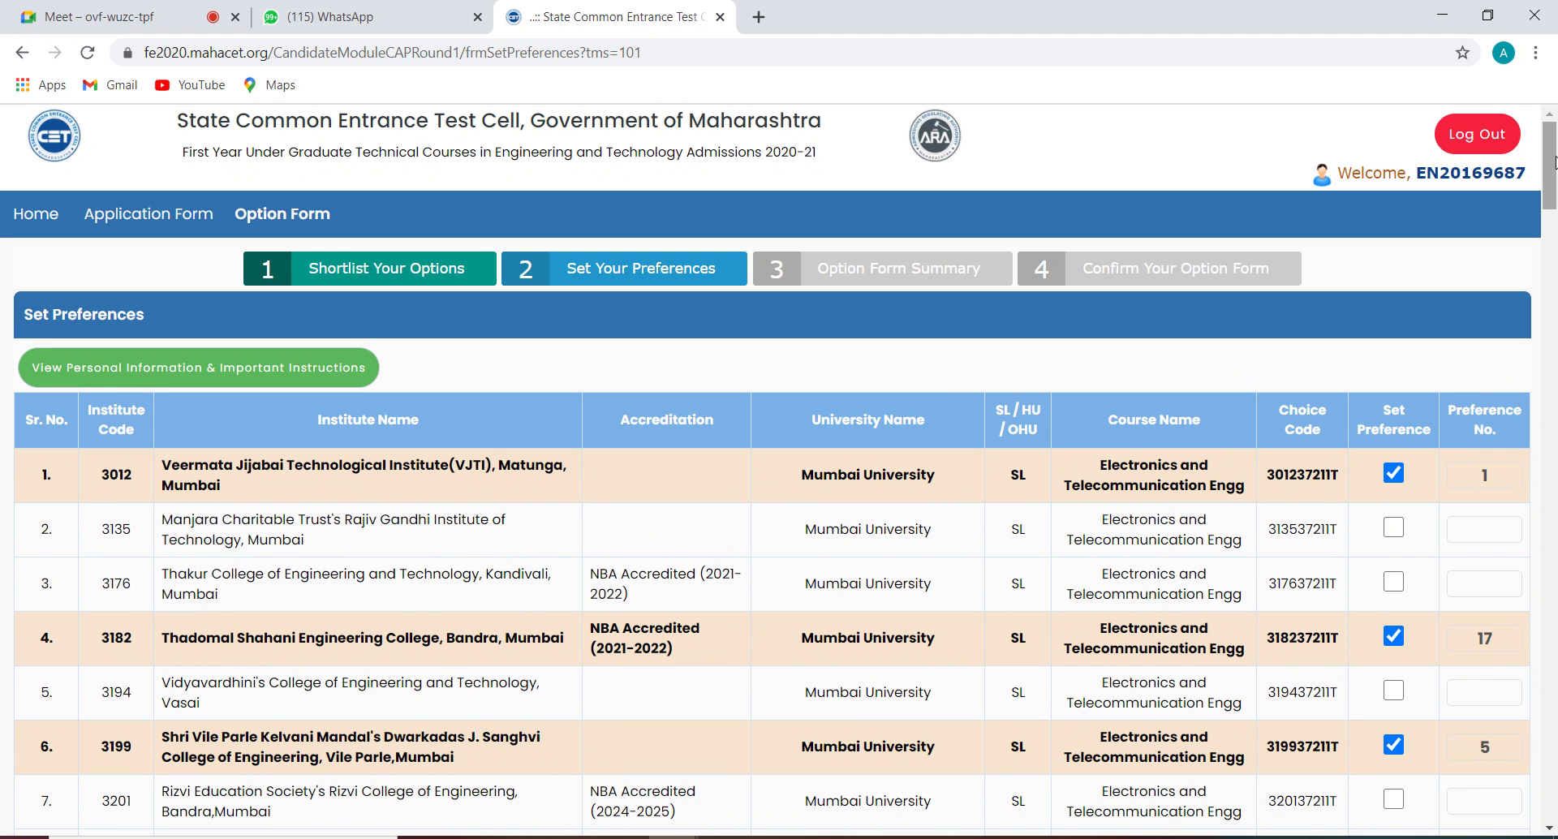
drag(1553, 162, 1551, 202)
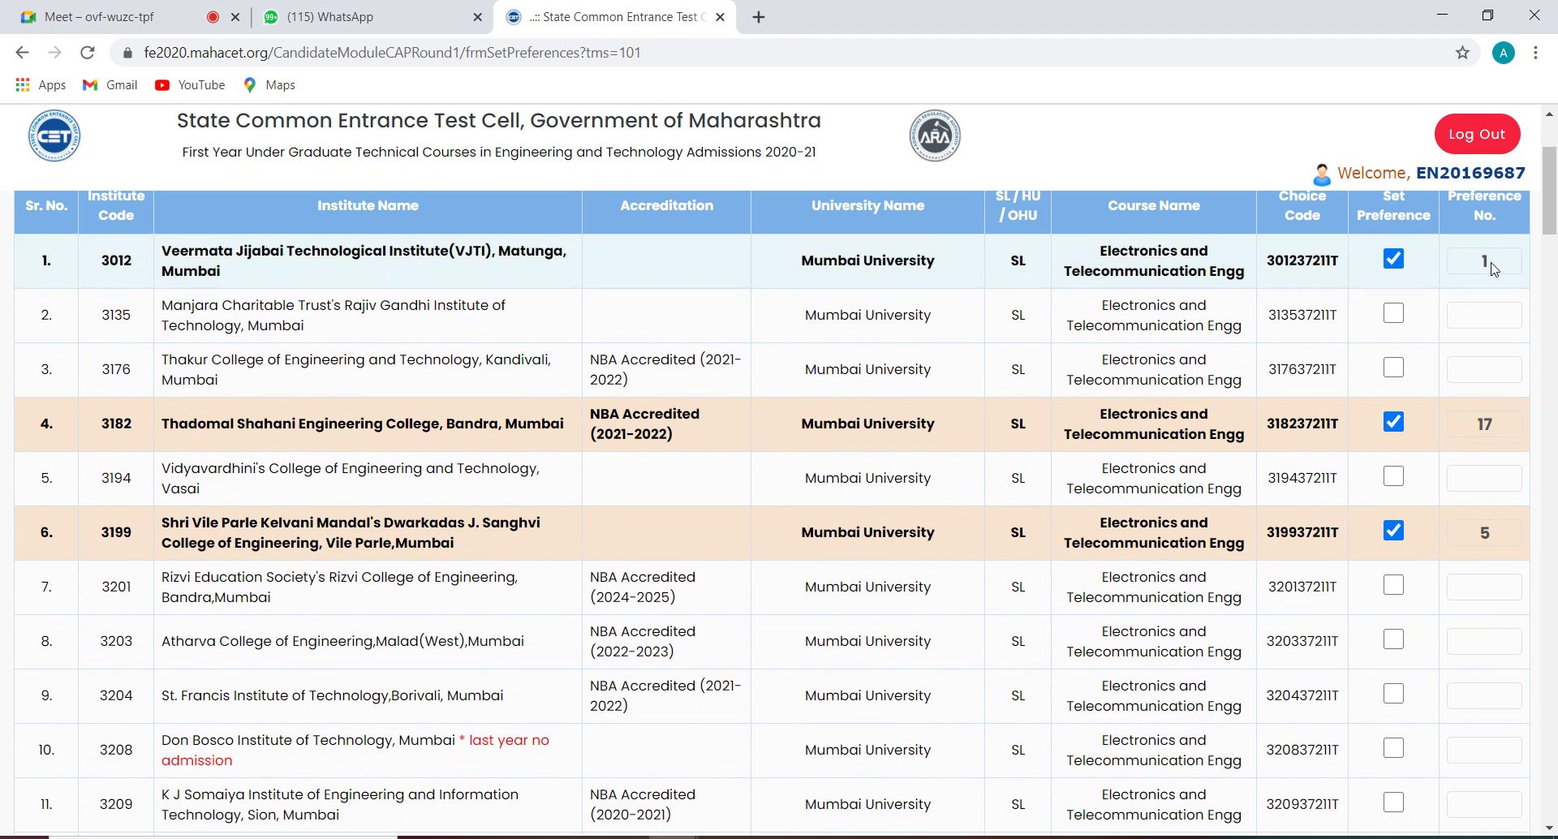
click(1396, 375)
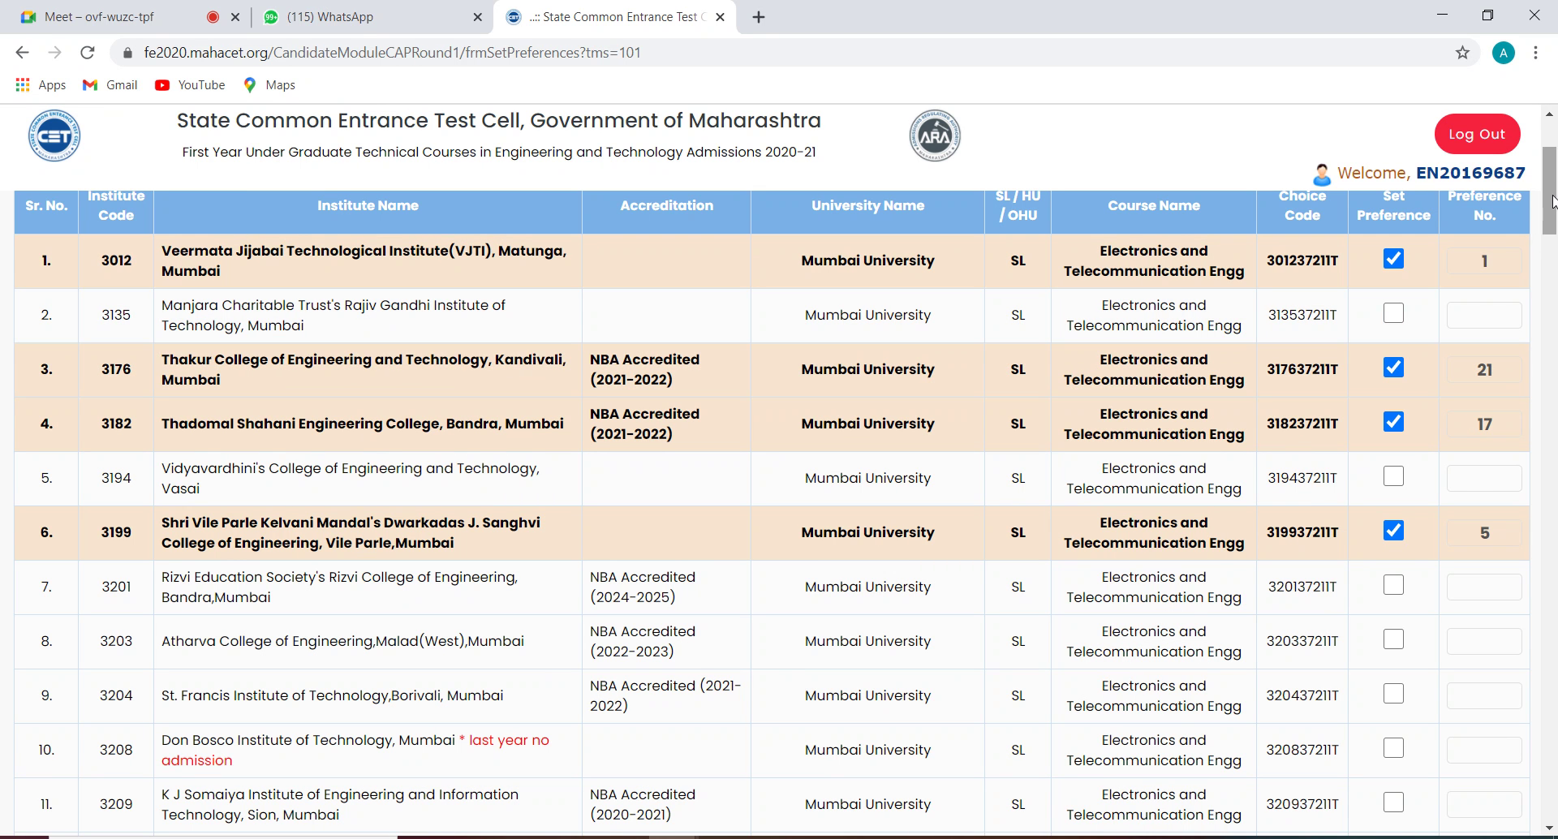
drag(1551, 202, 1552, 265)
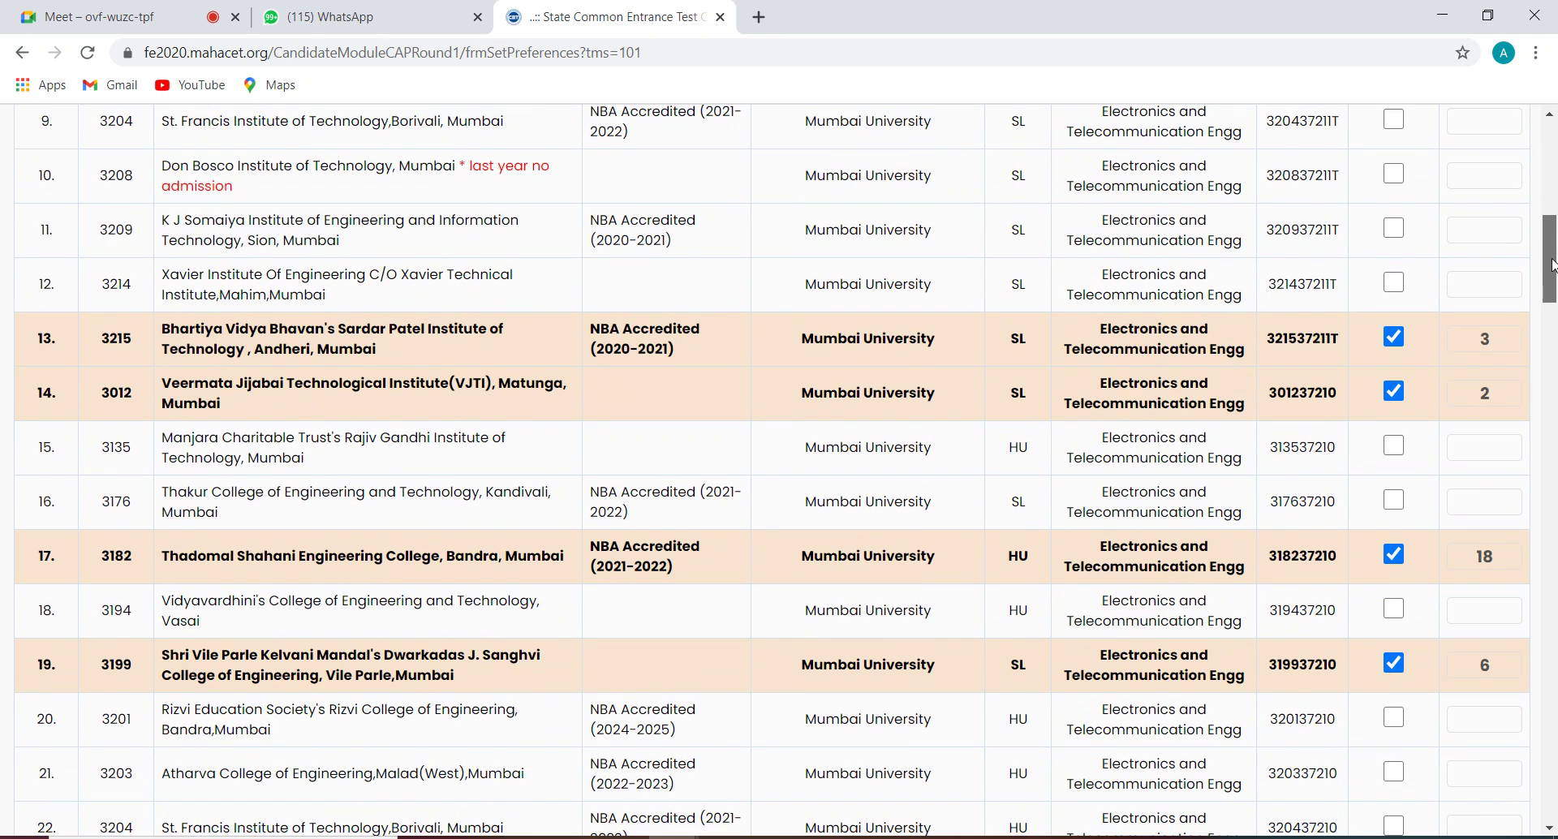
click(1394, 500)
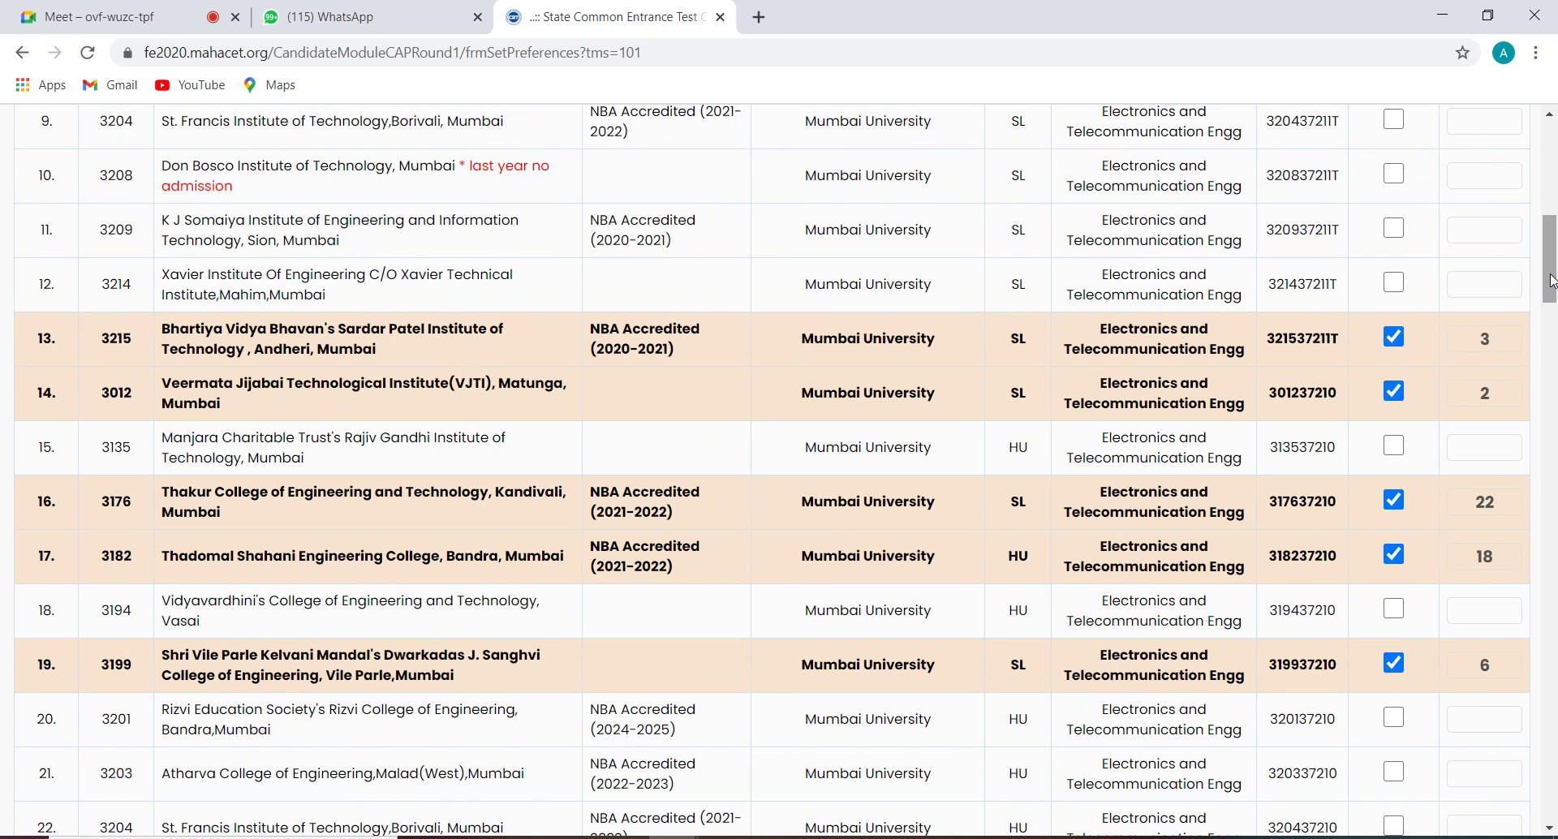
Step: Set Thakur College Electronics Engineering, choice codes 317637611T and 317637610, as preferences 23 and 24
drag(1551, 281, 1552, 357)
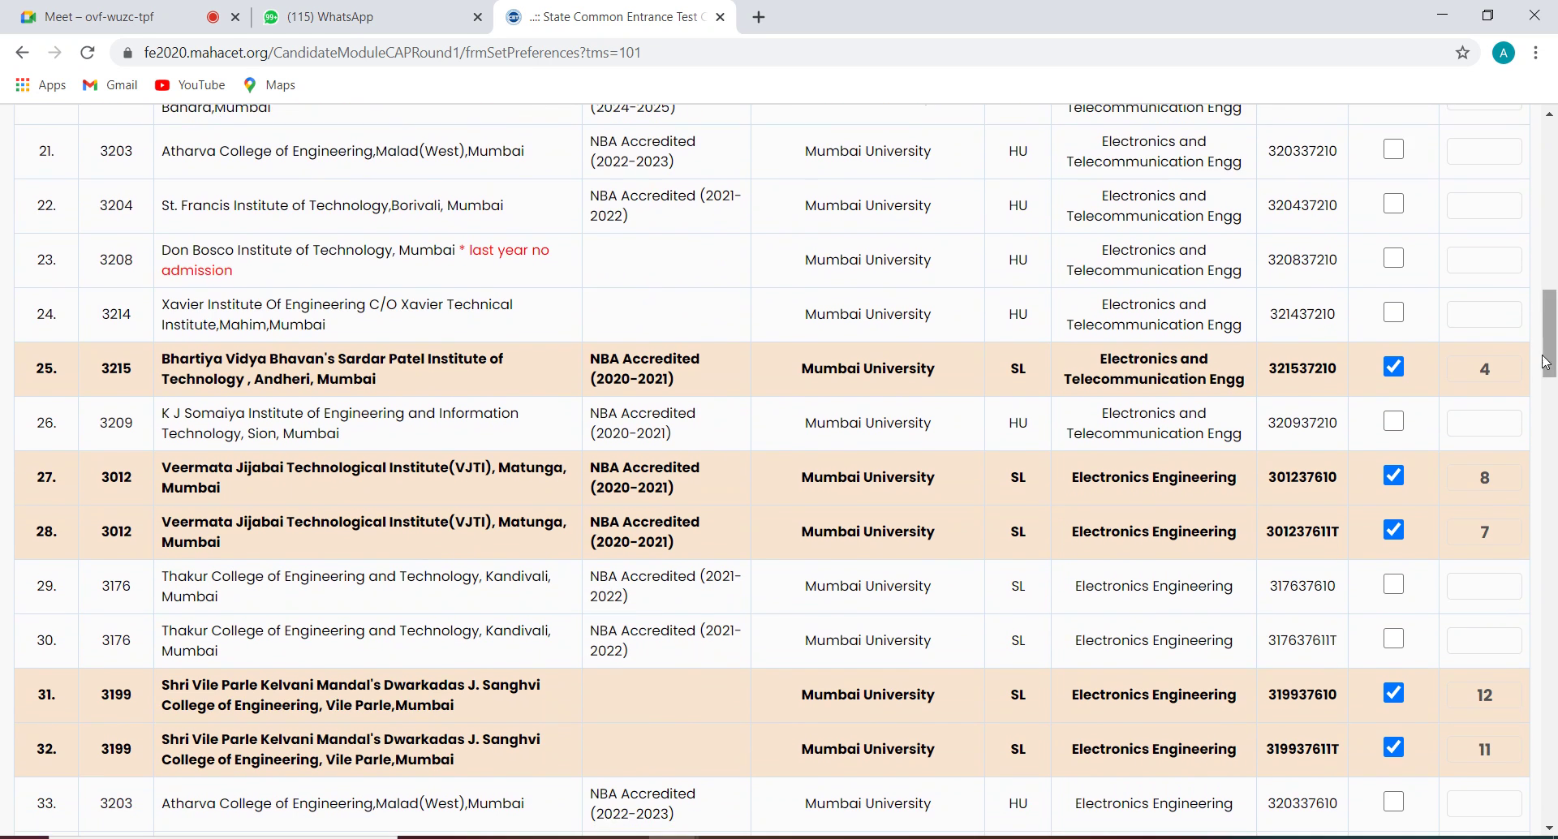
click(1394, 640)
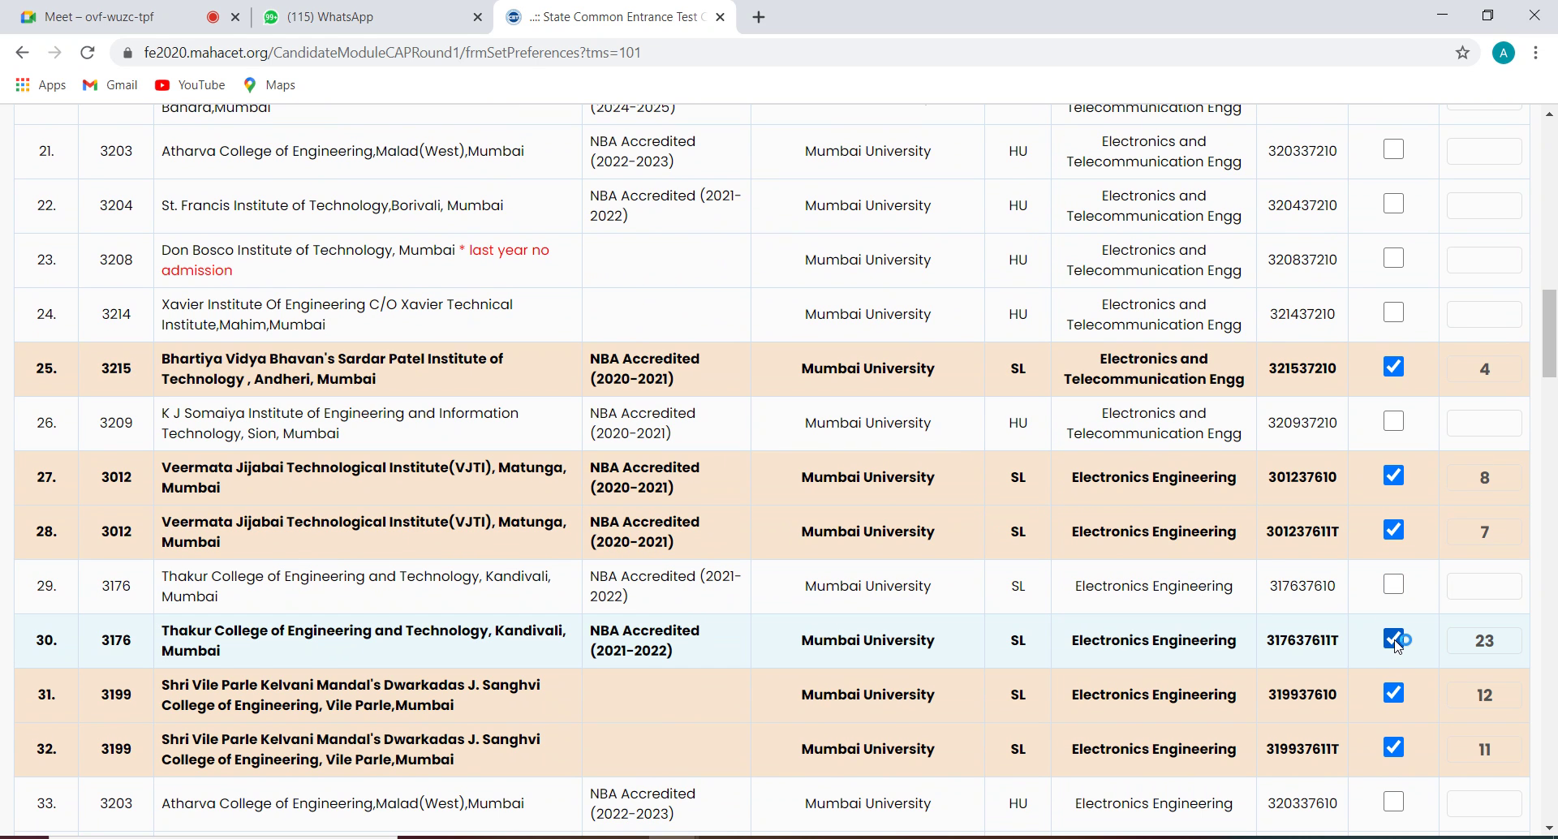
click(1394, 585)
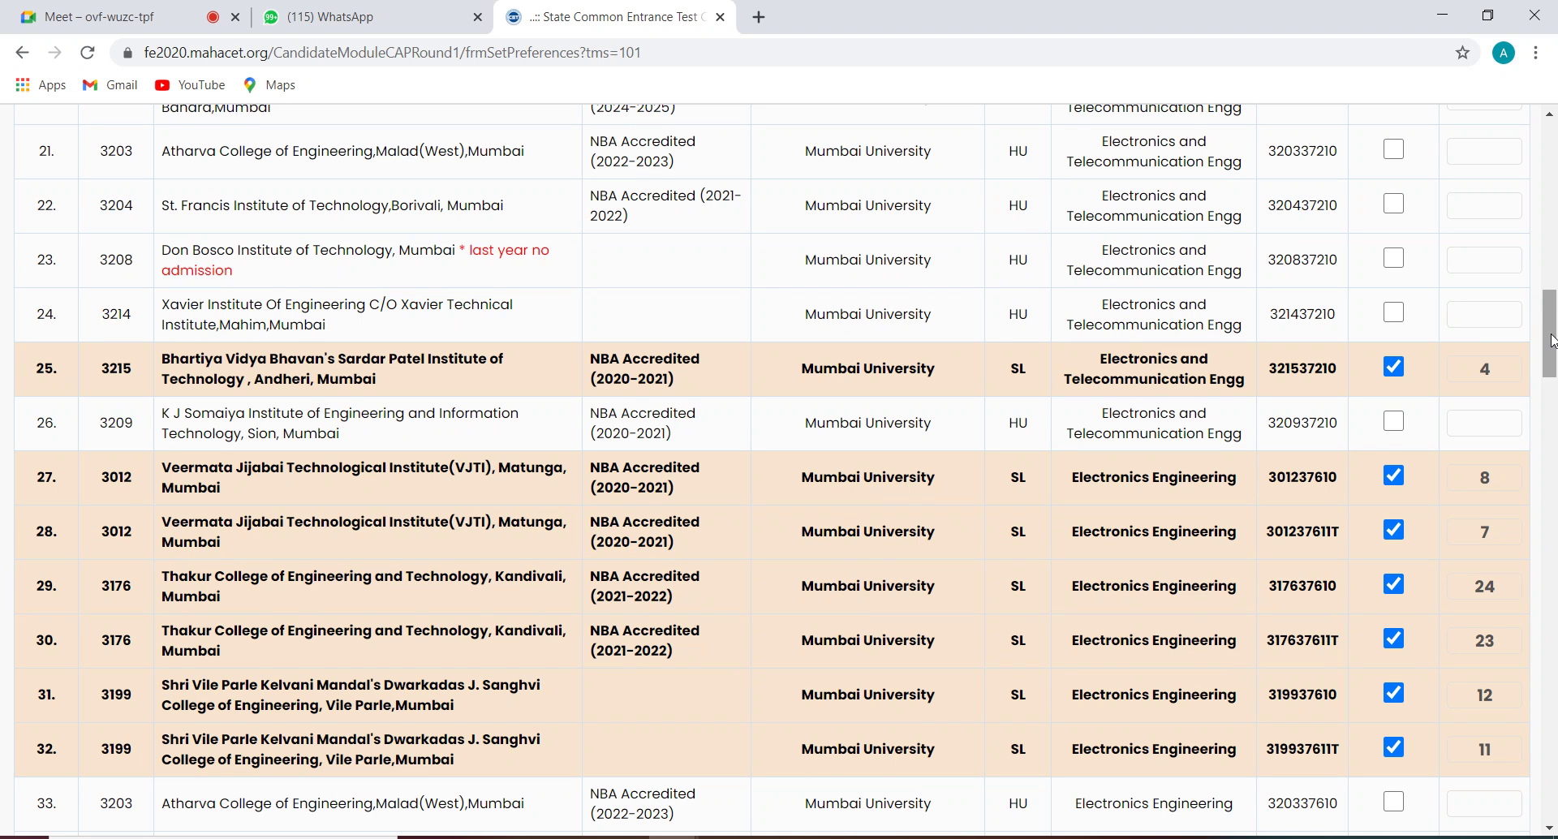
Step: Set Veermata Jijabai Technological Institute (VJTI) Computer Engineering, choice codes 301224511T and 301224510, as preferences 25 and 26
drag(1552, 341, 1553, 270)
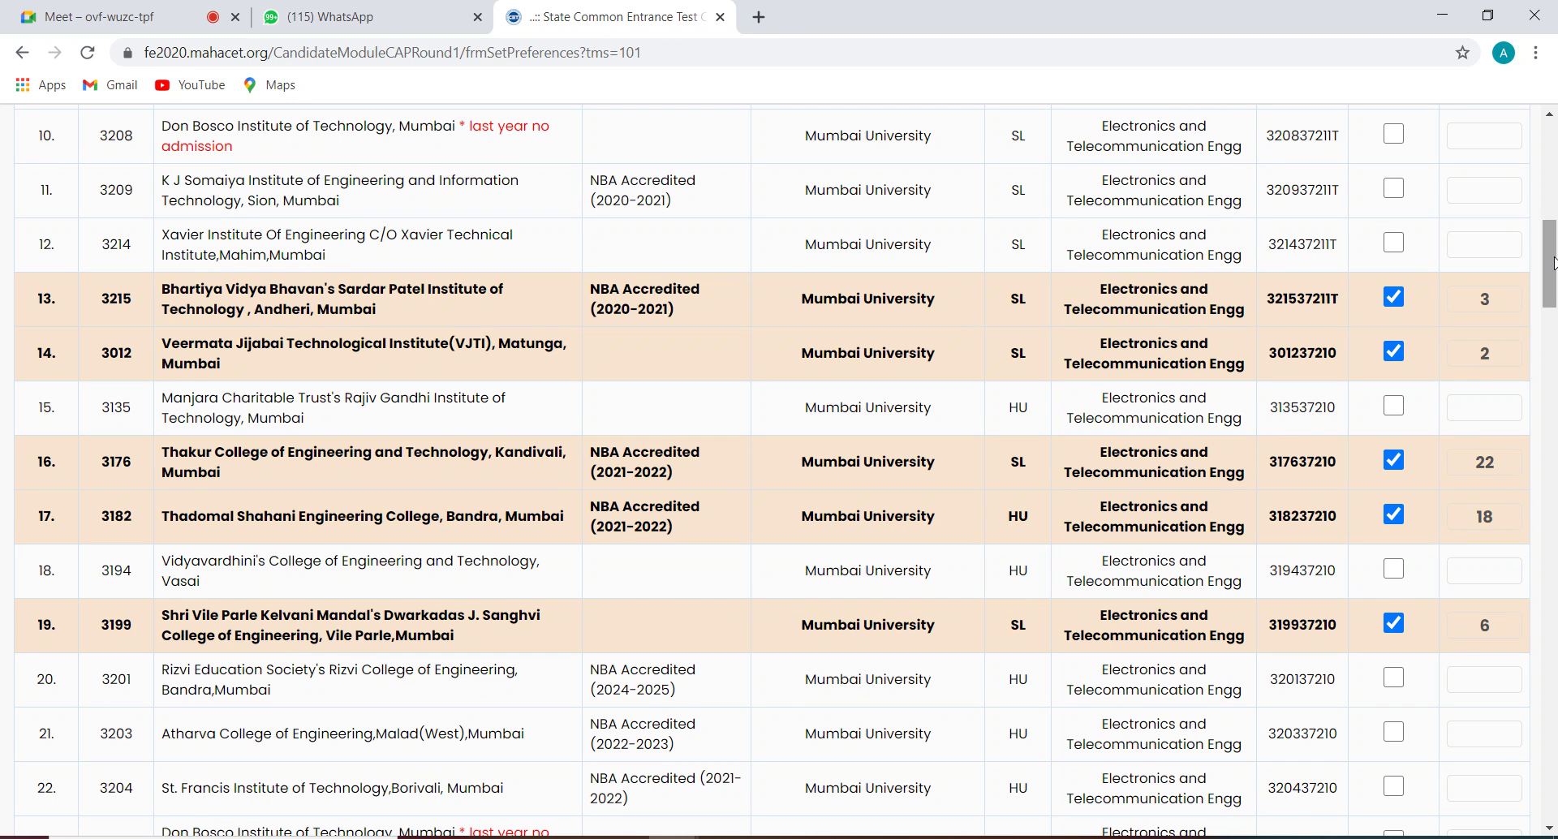
drag(1553, 262, 1537, 475)
scroll(1535, 487, down, 1)
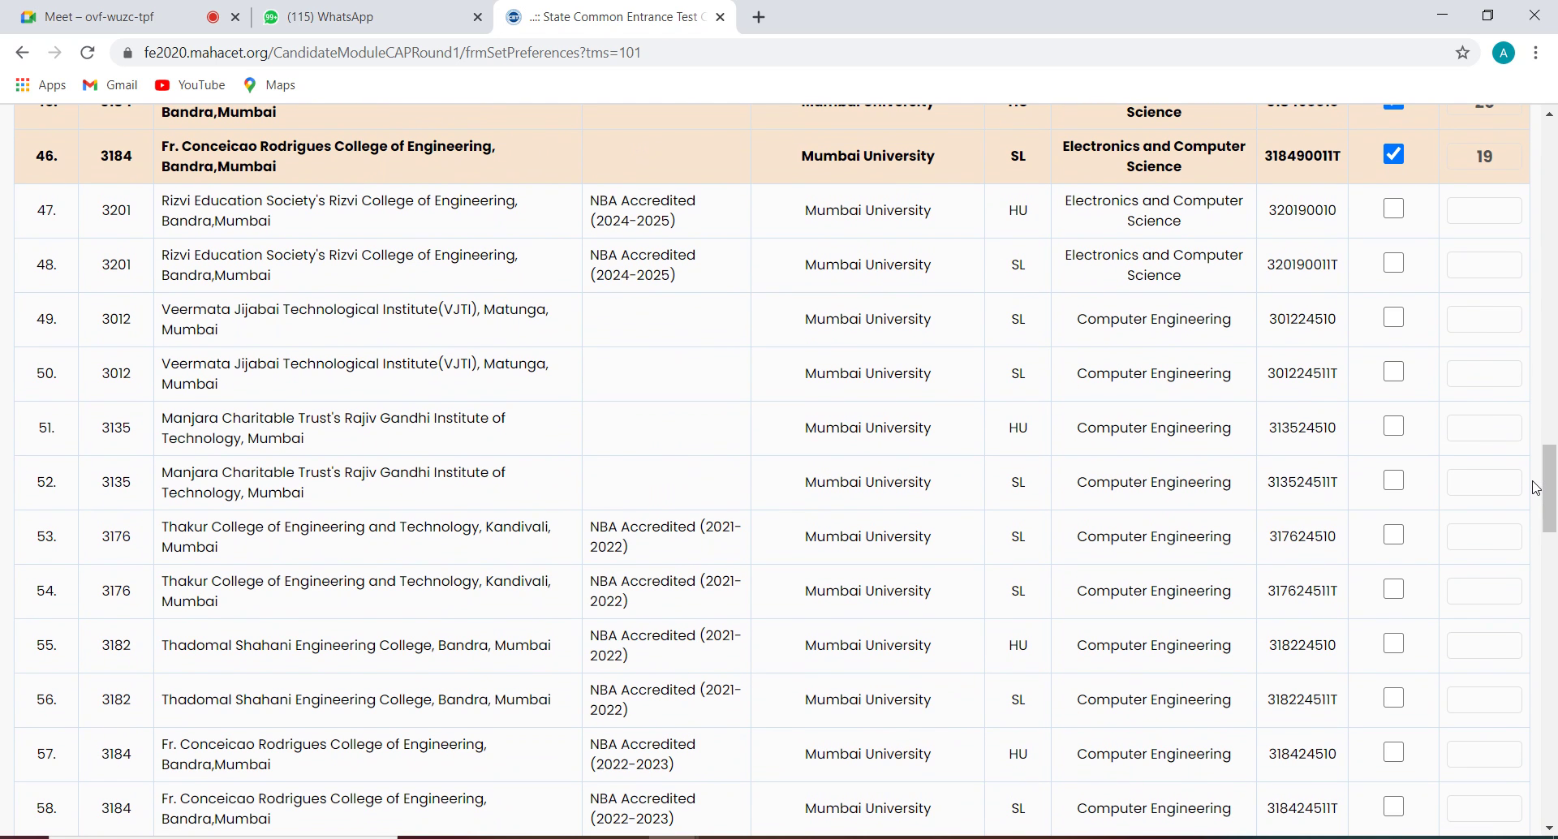
click(1394, 372)
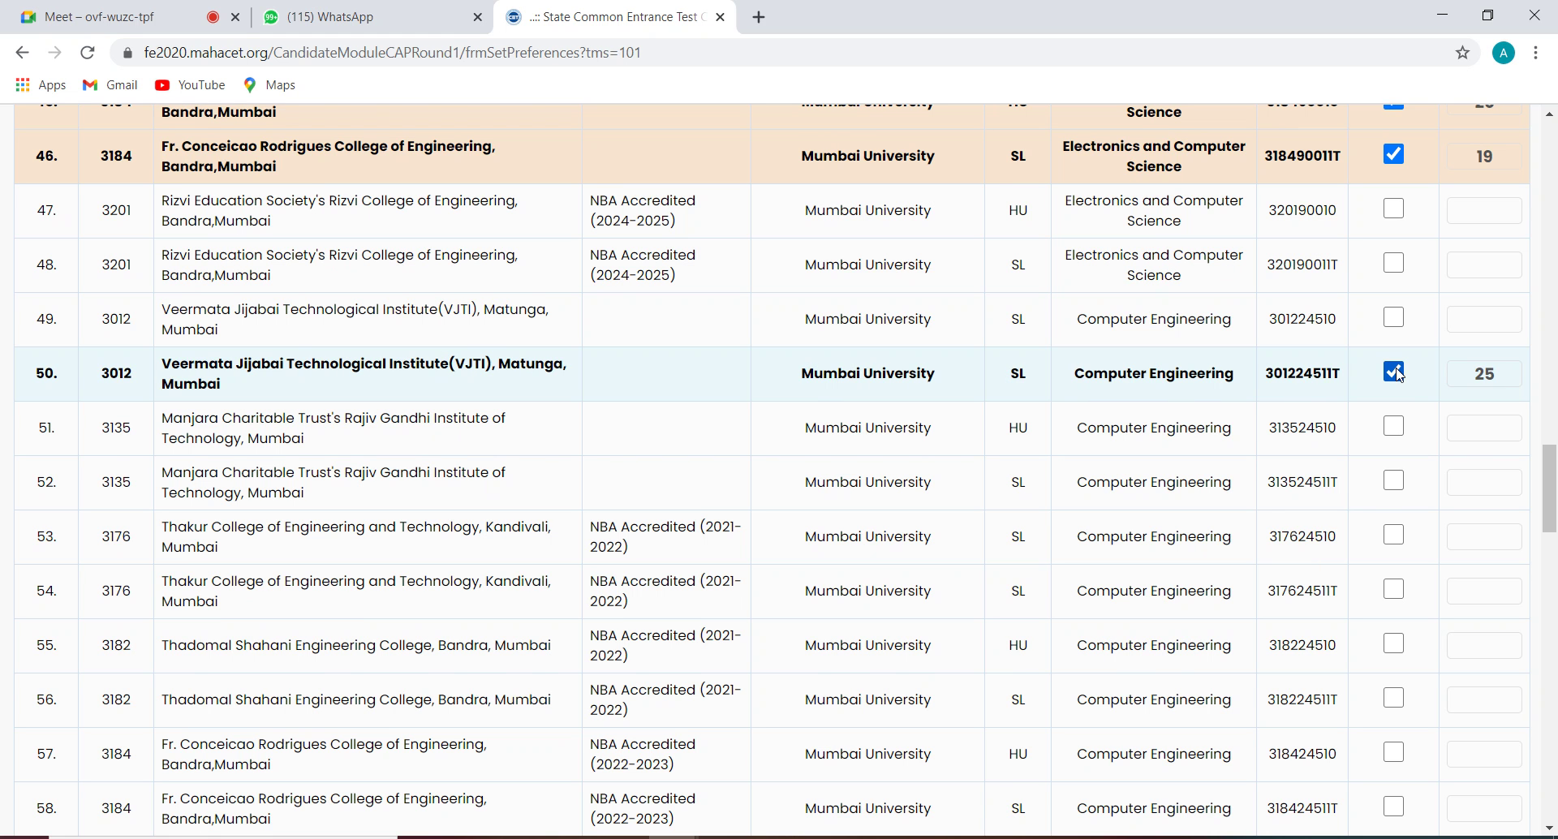
click(1395, 316)
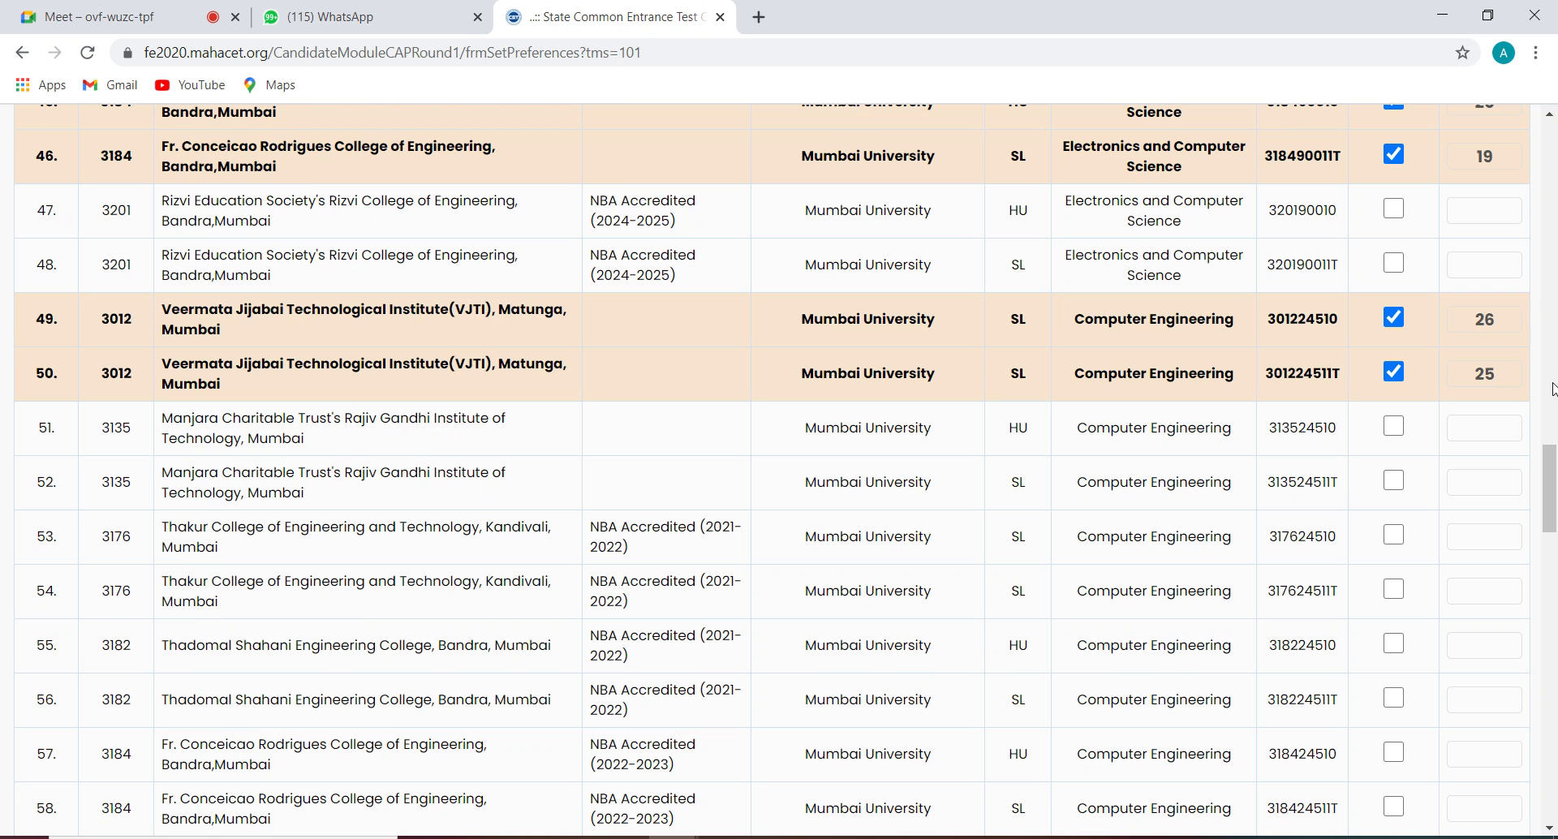
Step: Set Computer Engineering at Sardar Patel Institute of Technology (321524511T, 321524510) as preferences 27 and 28, and at Dwarkadas J. Sanghvi (319924511T, 319924510) as 29 and 30
drag(1551, 475, 1554, 618)
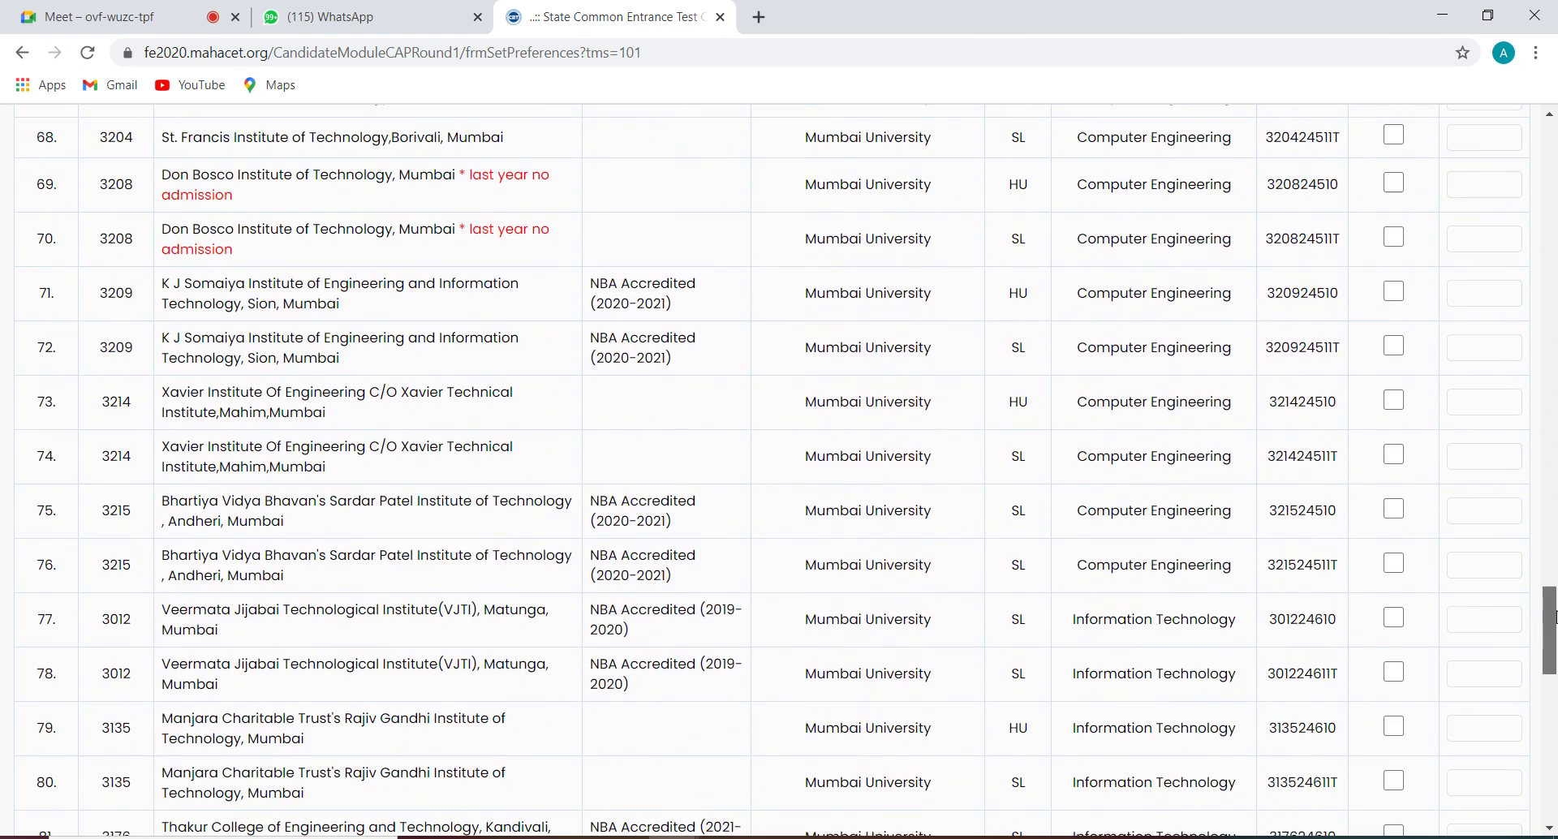
click(1400, 566)
click(1400, 509)
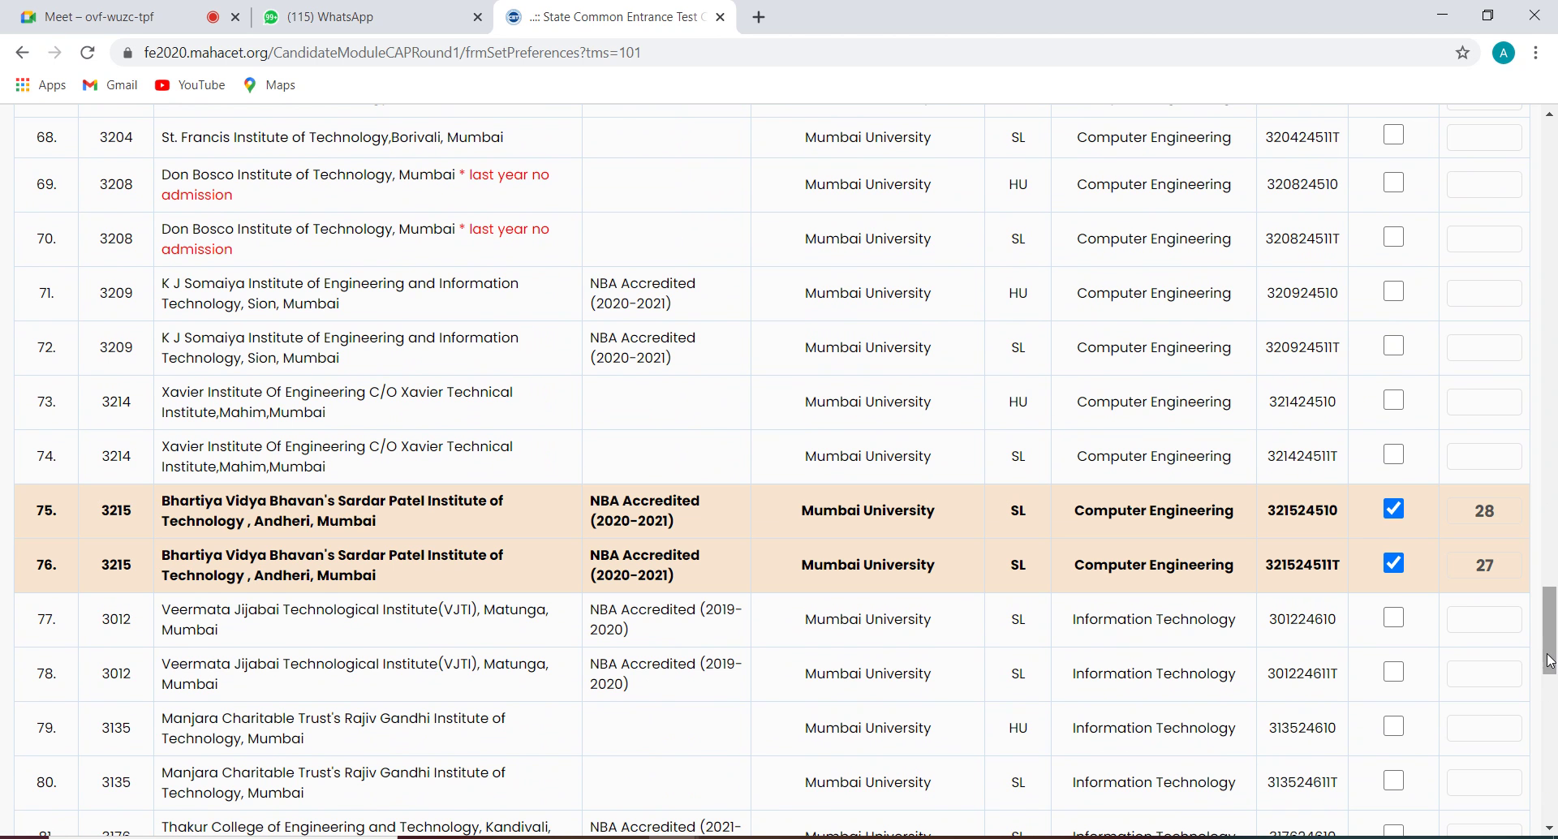
drag(1550, 660, 1552, 592)
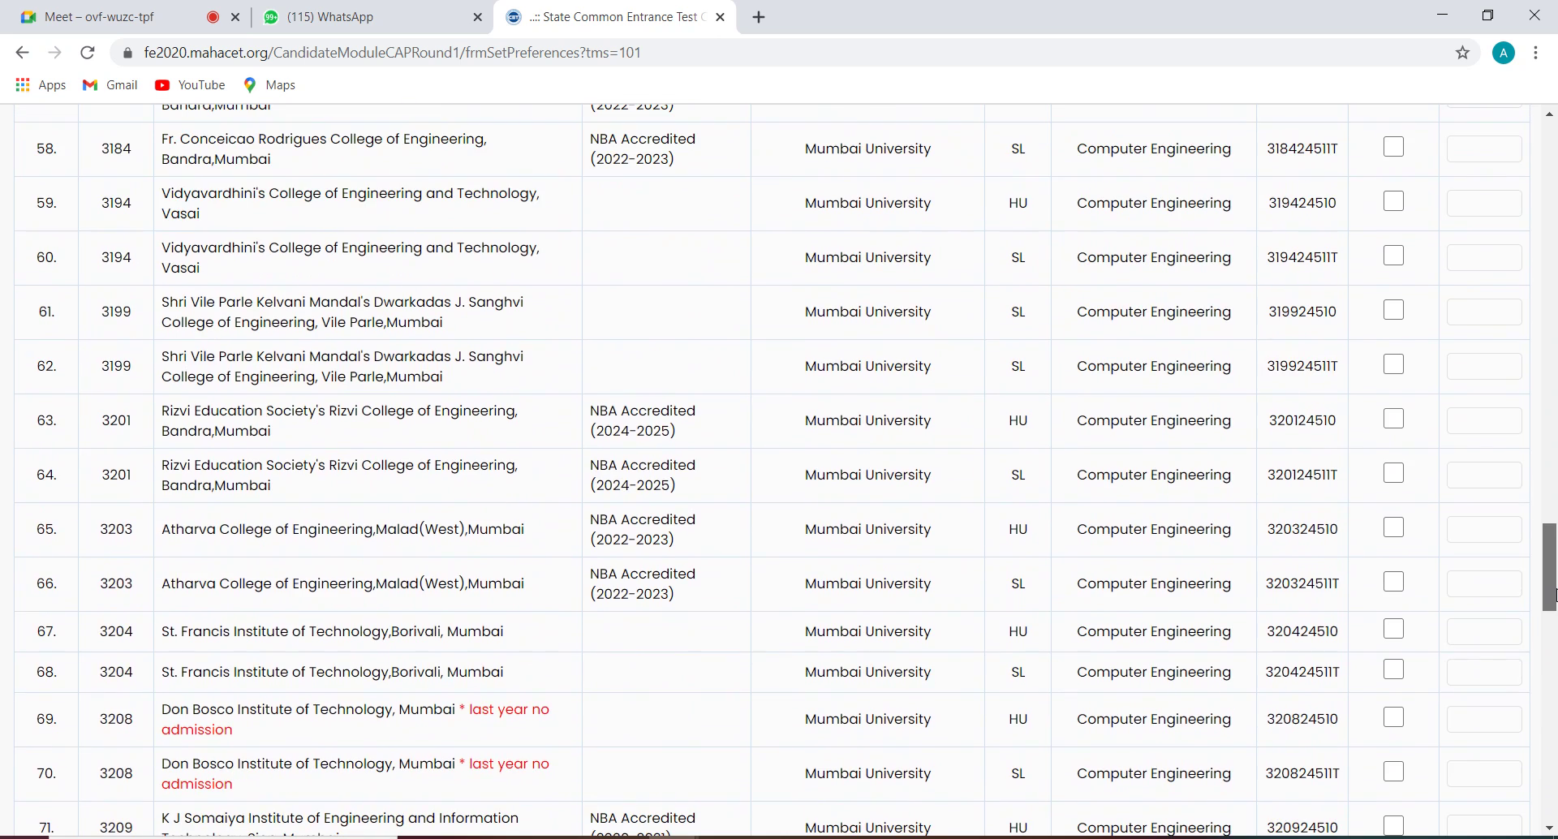
click(1395, 367)
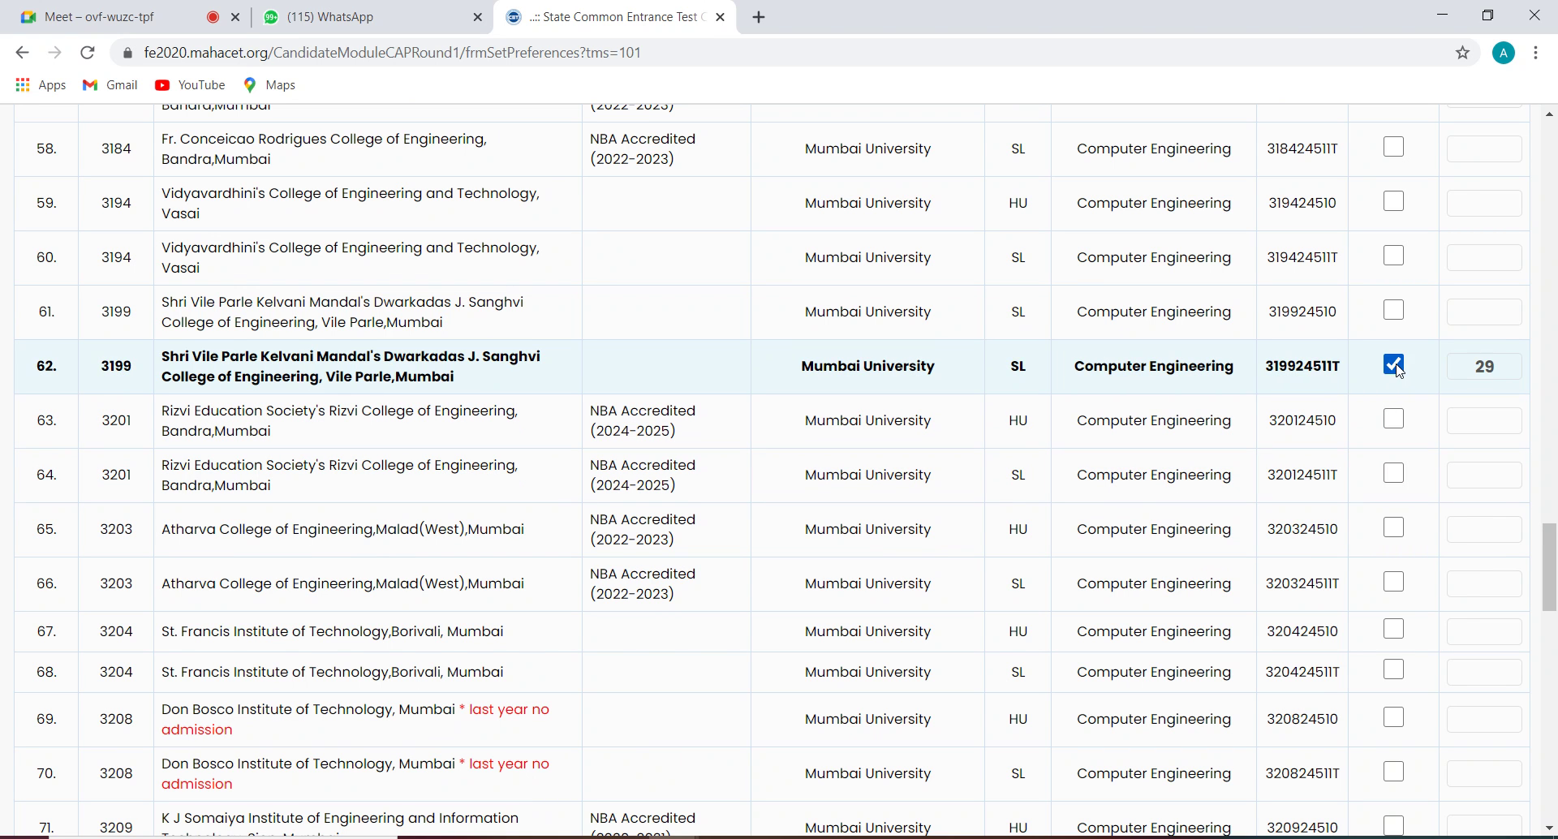
click(1397, 311)
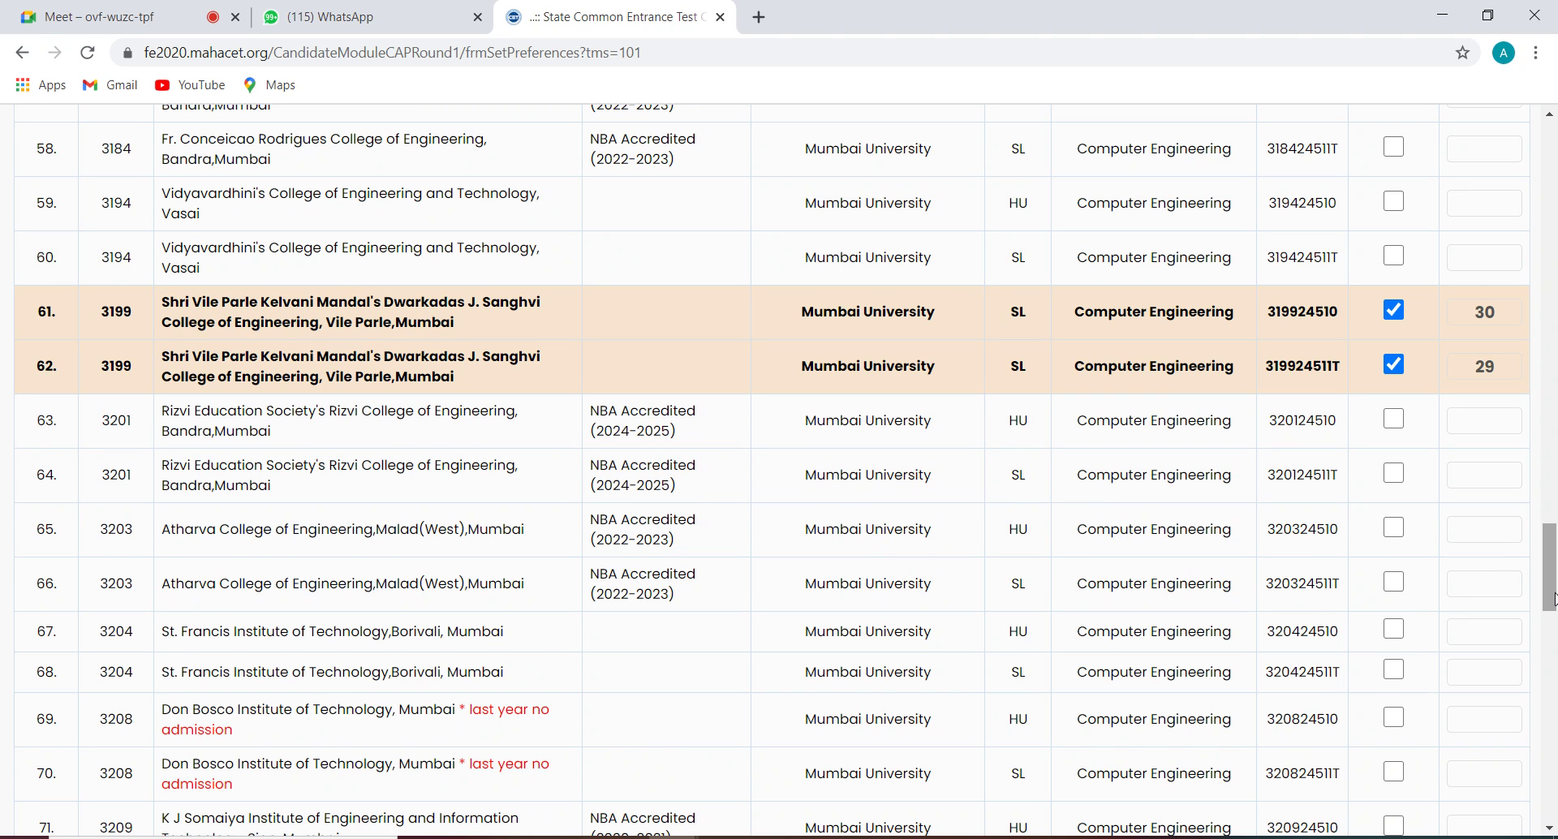
Step: Set Information Technology at VJTI (301224611T, 301224610) as preferences 31 and 32, and at Sardar Patel Institute of Technology (321524611T, 321524610) as 33 and 34
drag(1551, 588, 1551, 677)
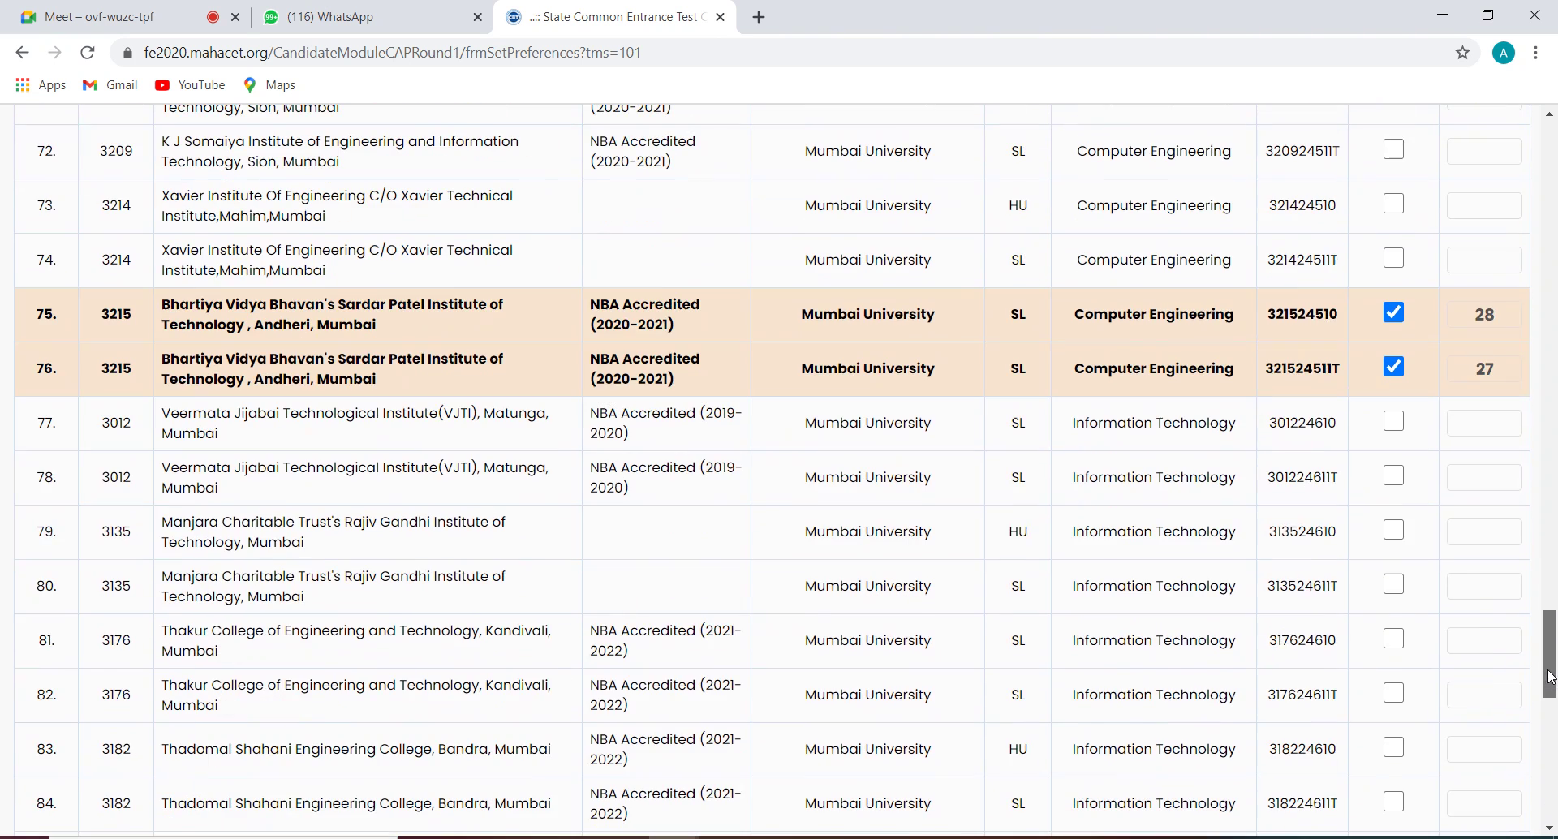
click(1393, 476)
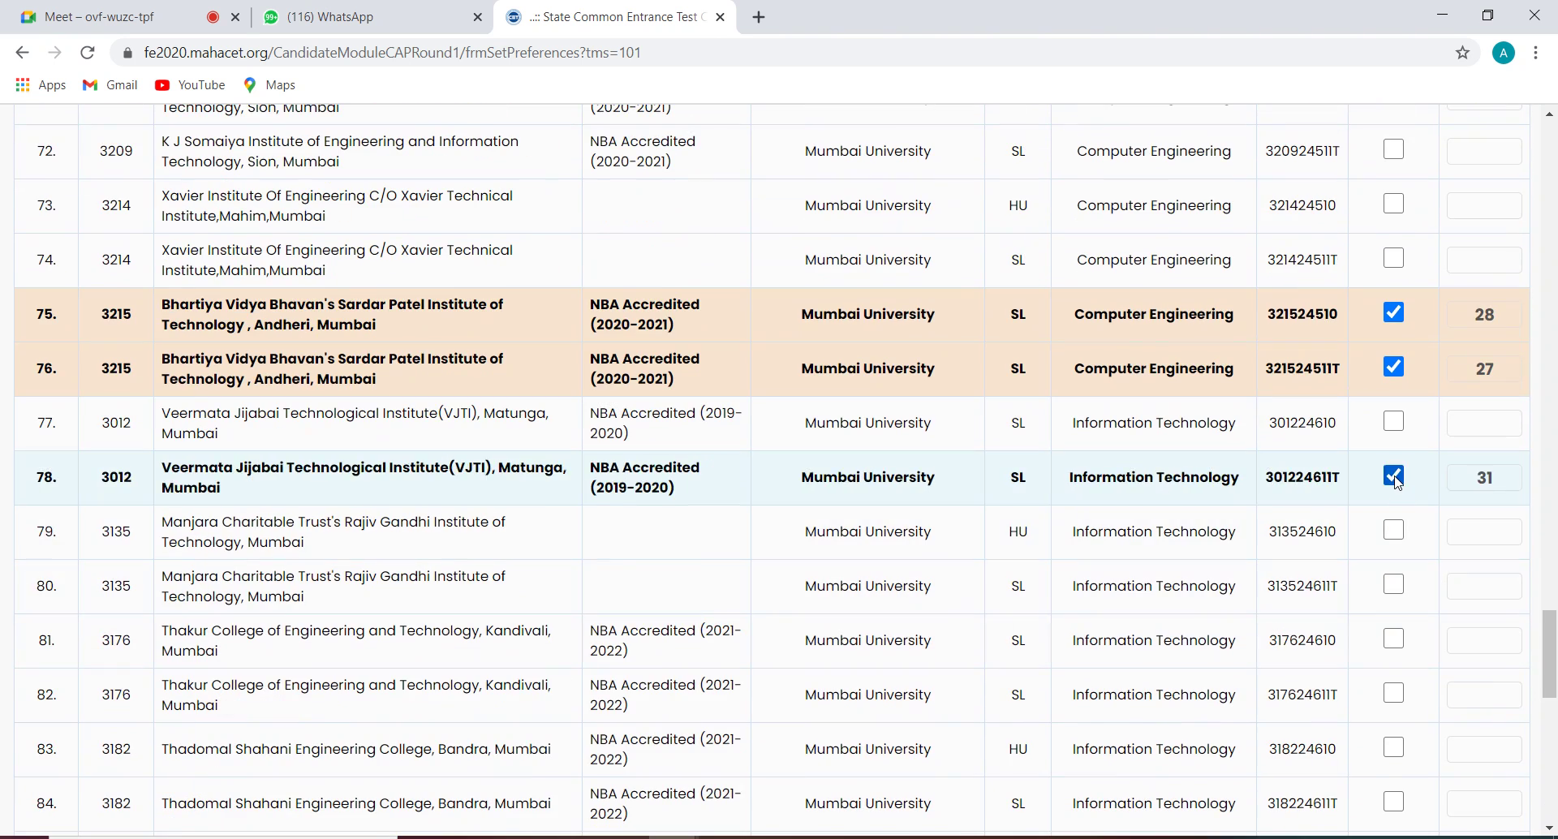
click(1395, 420)
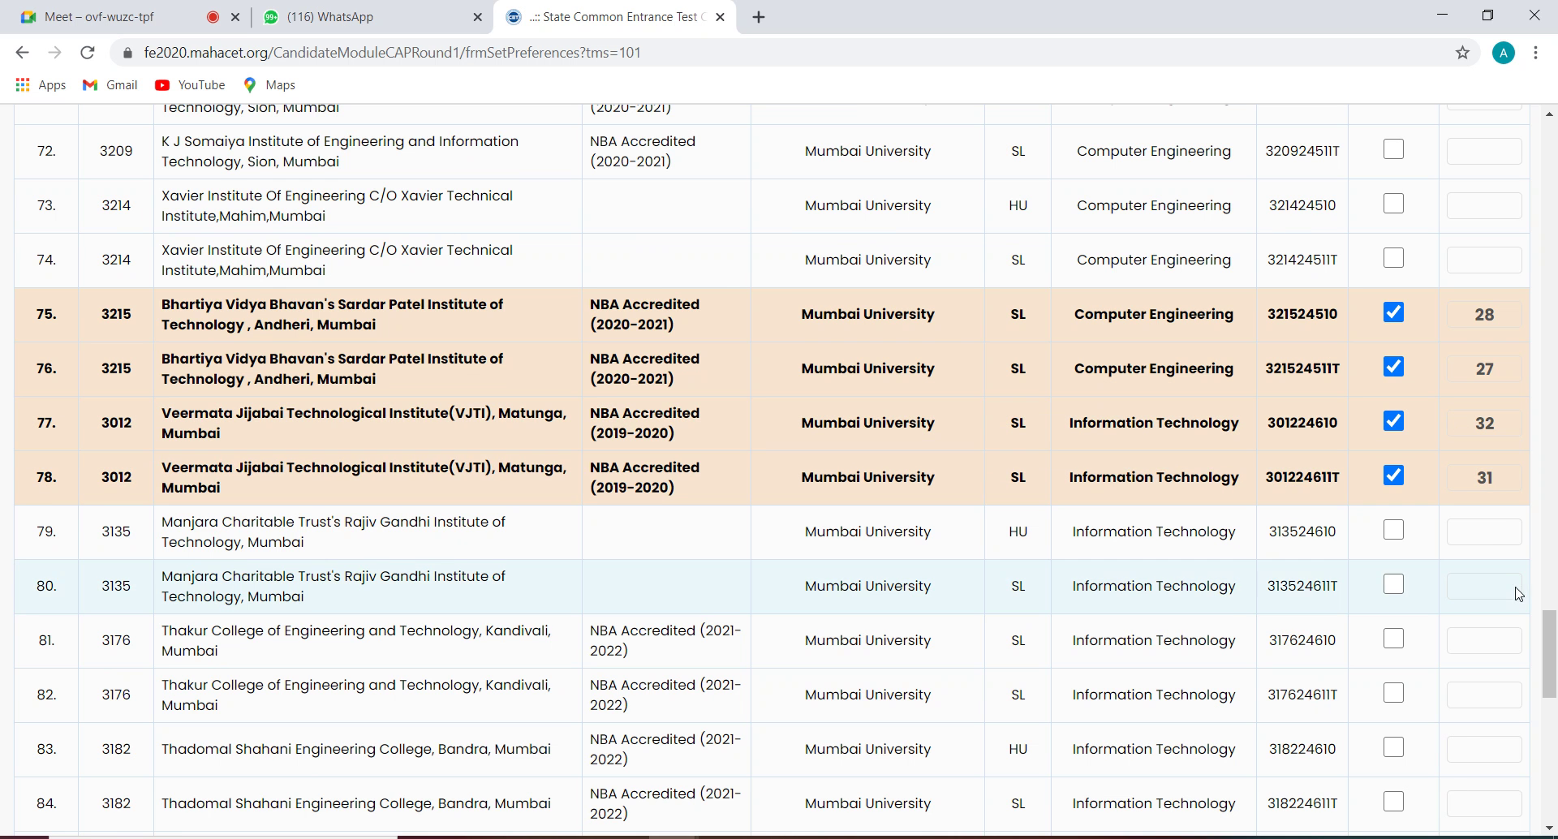
drag(1552, 659, 1552, 779)
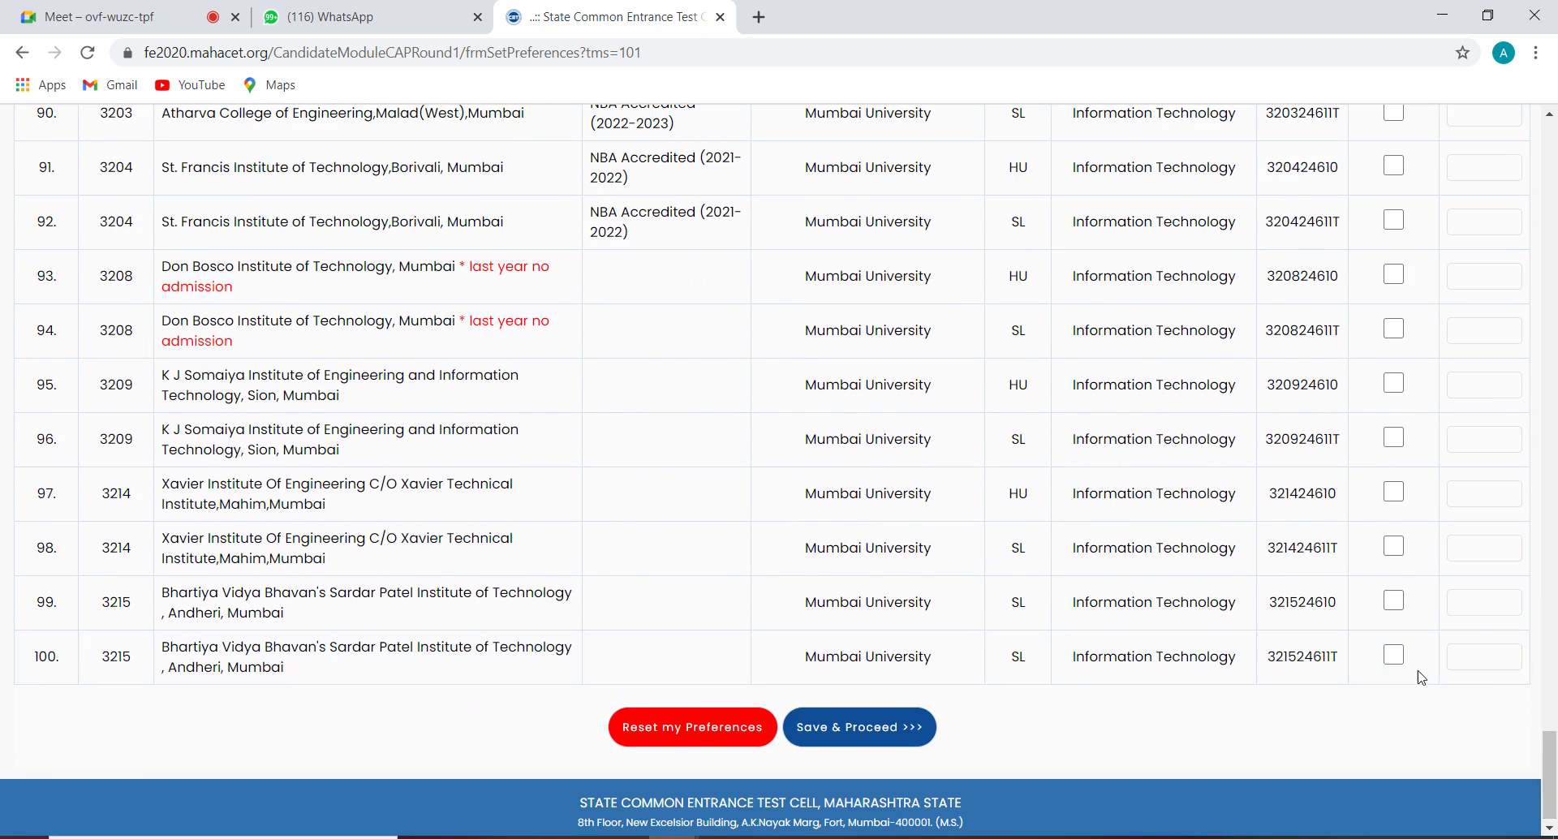
click(1394, 654)
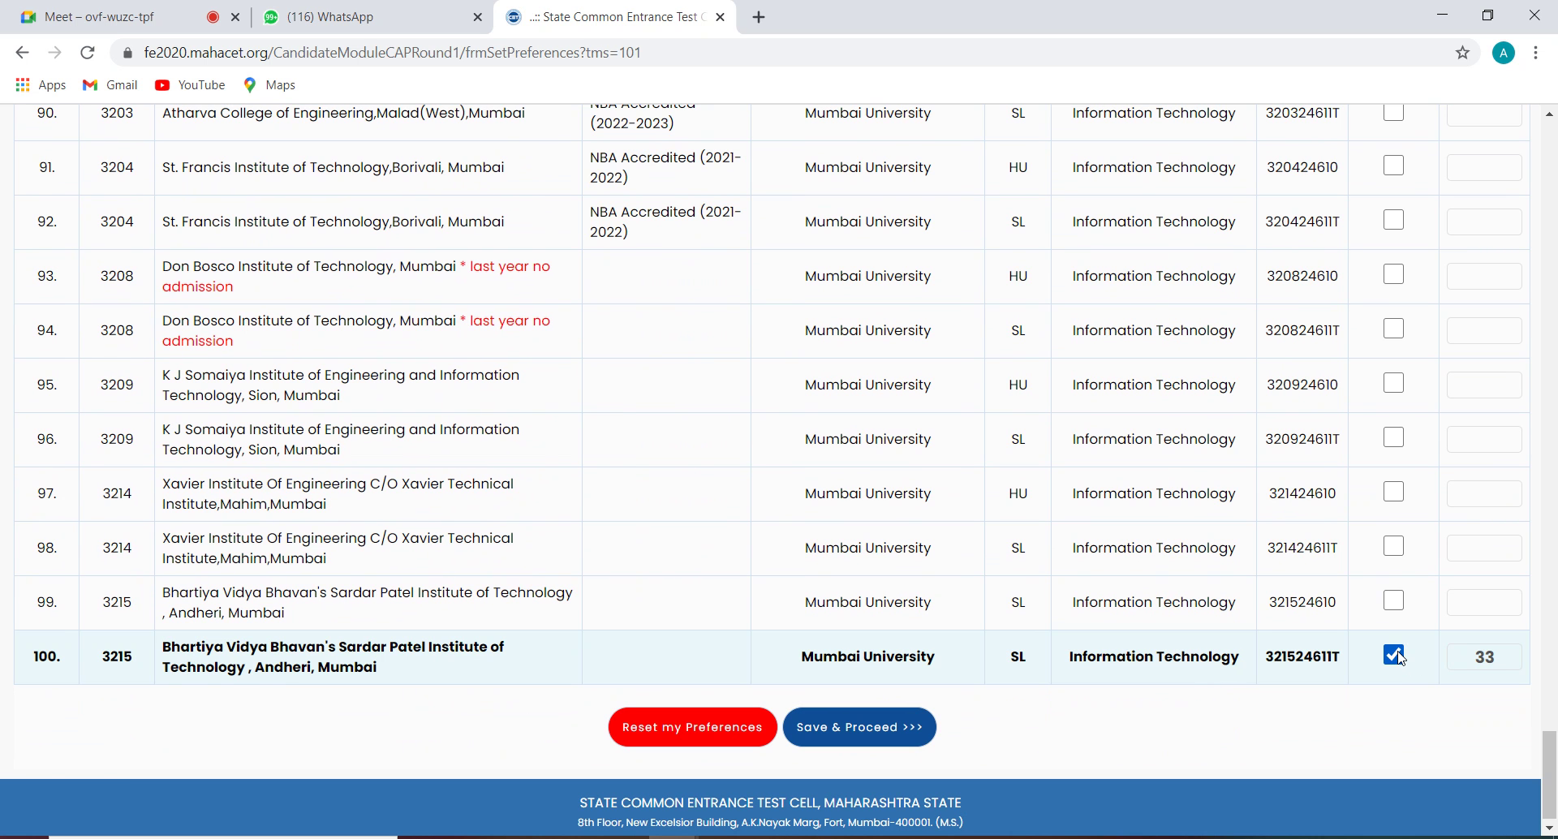
click(1396, 601)
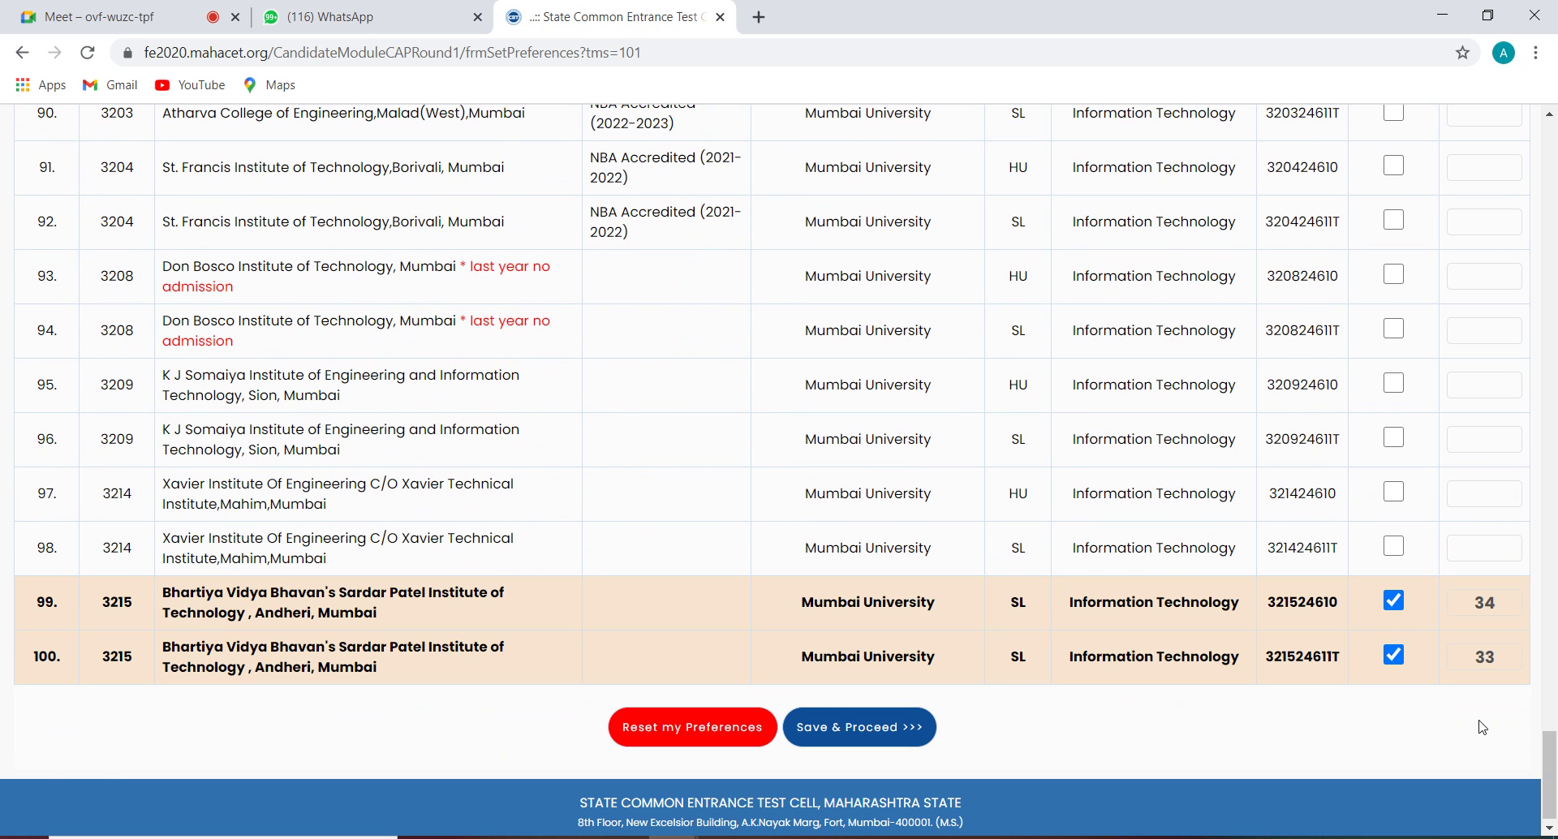
Step: Set Dwarkadas J. Sanghvi Information Technology, choice codes 319924611T and 319924610, as preferences 35 and 36
drag(1550, 763, 1551, 713)
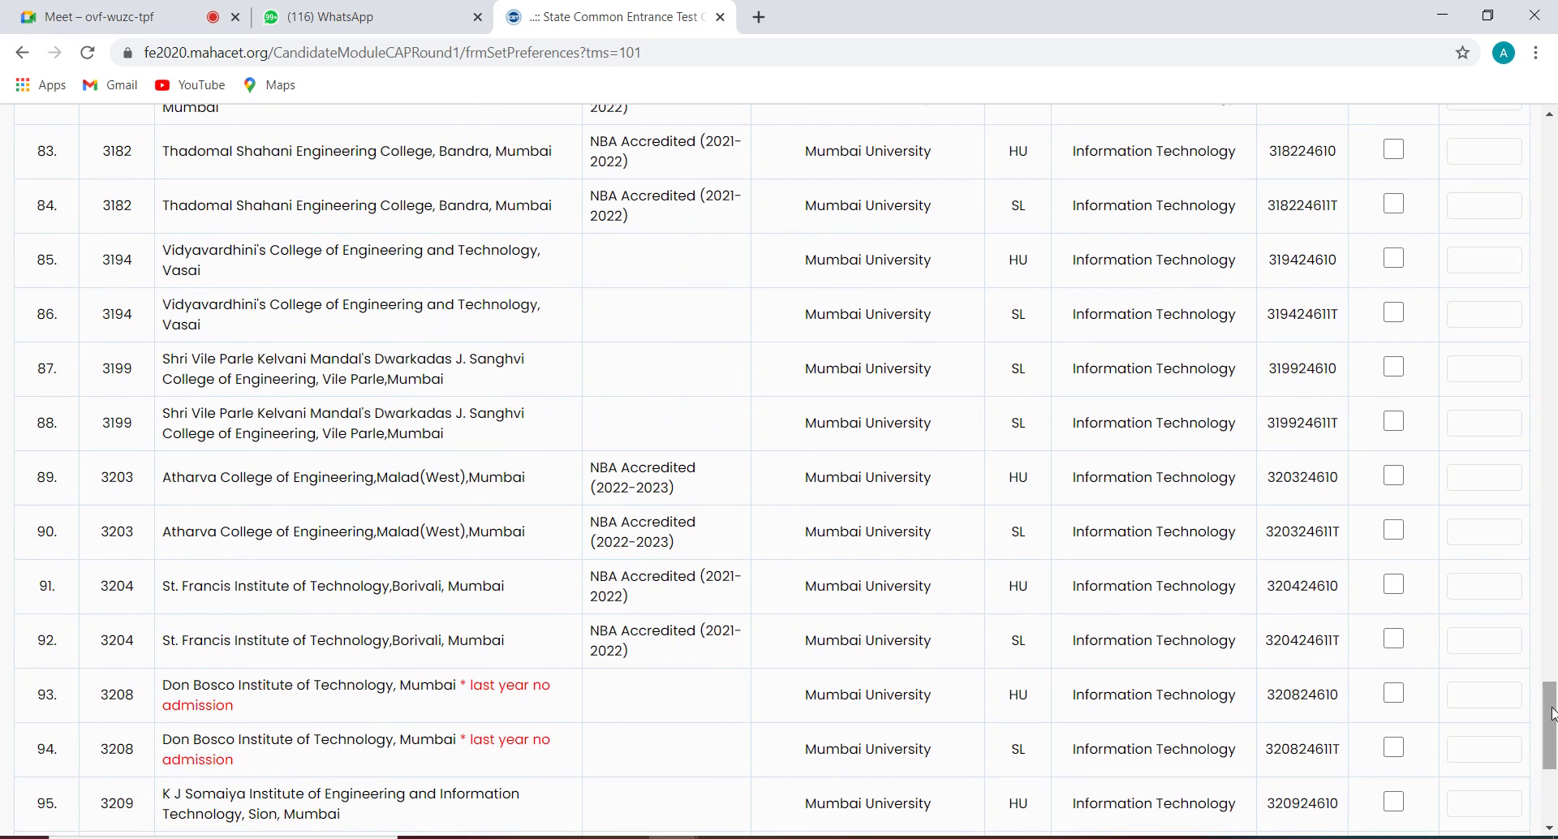
click(1395, 422)
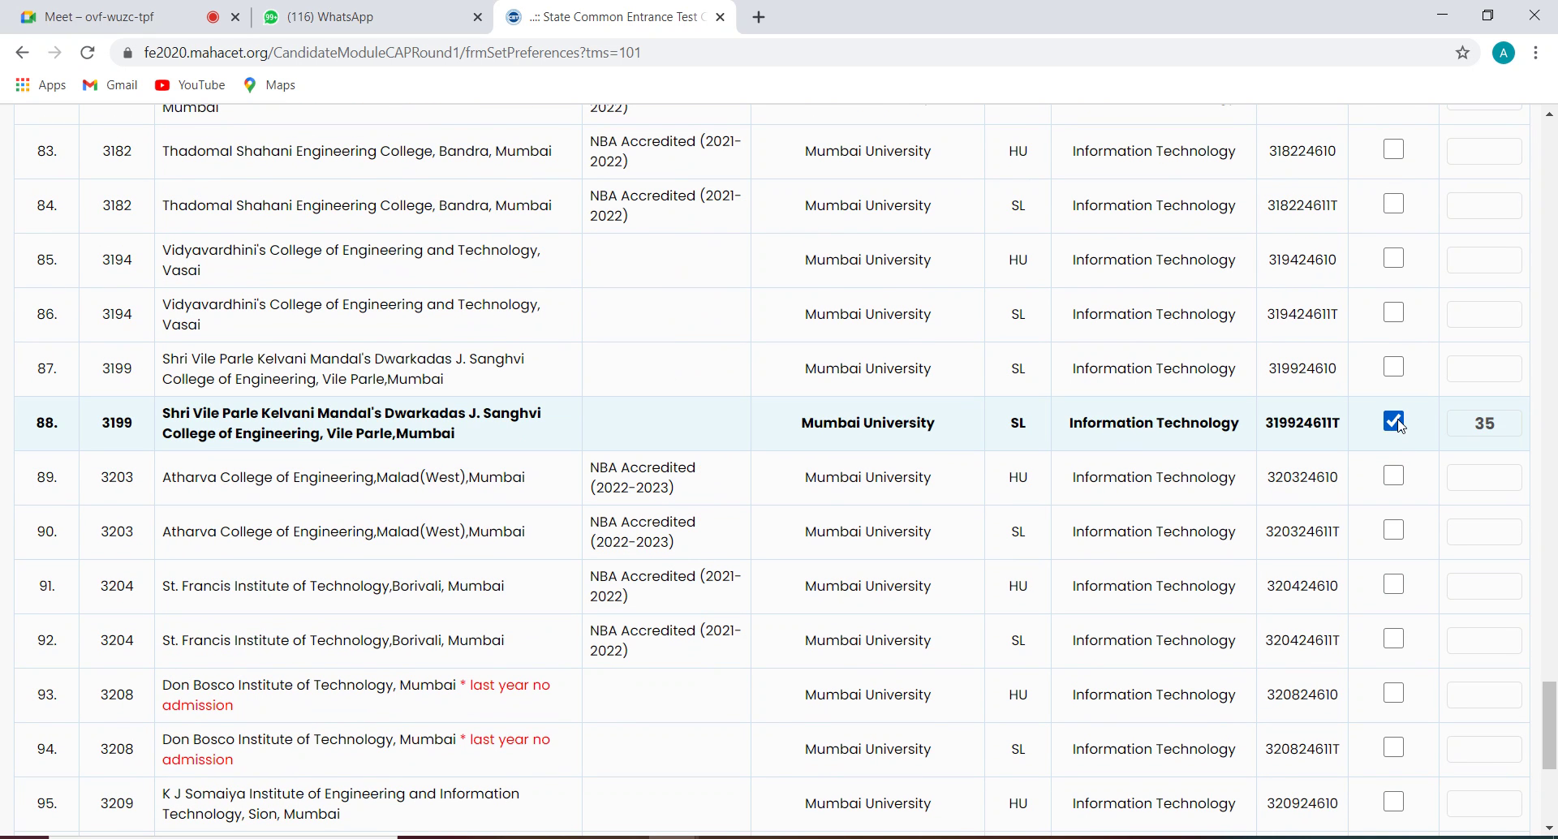
click(1393, 369)
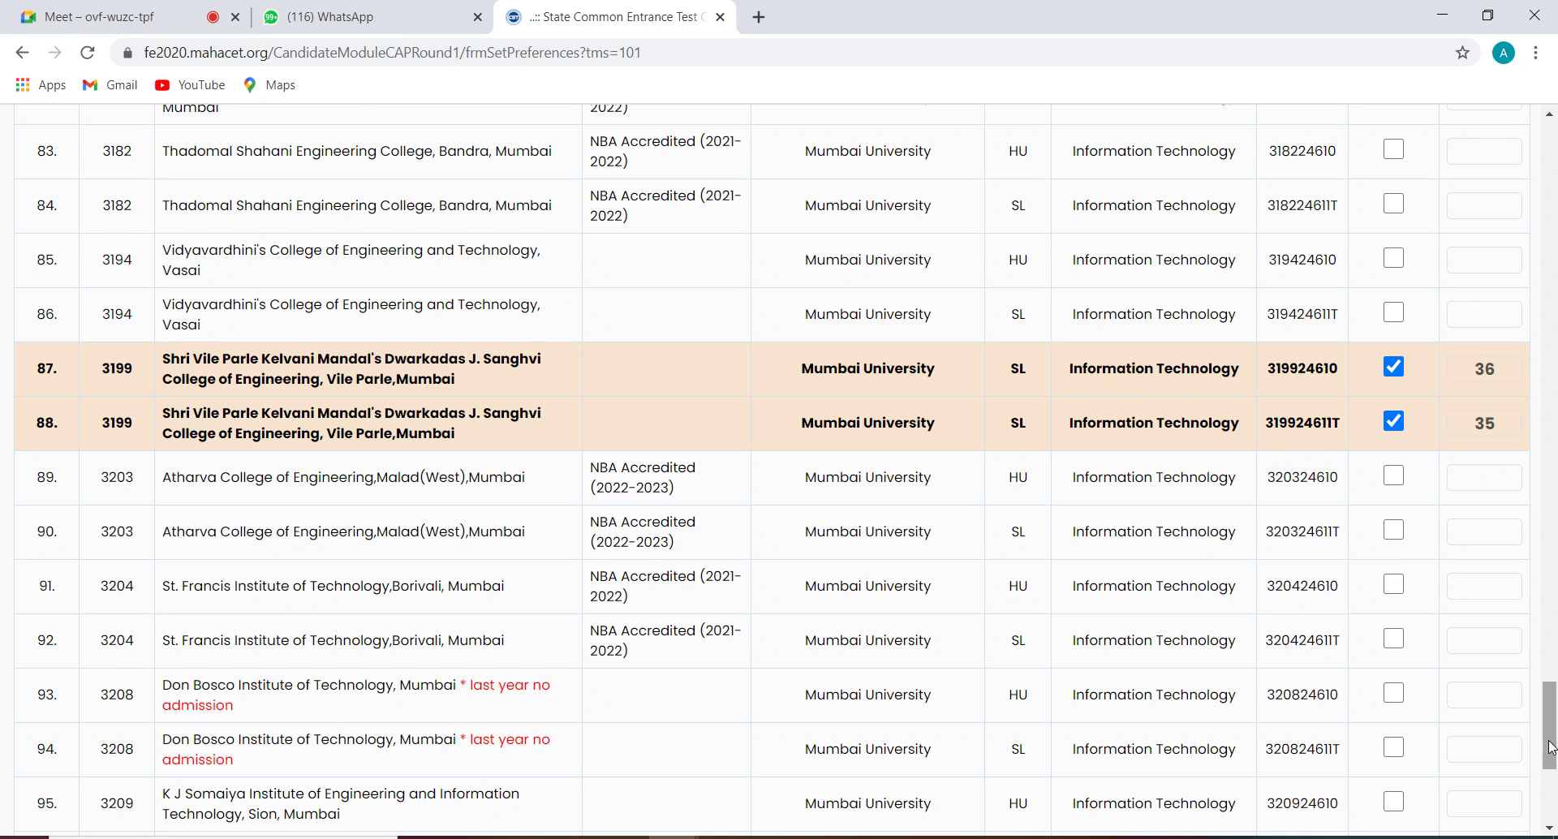
Step: Set Thadomal Shahani Computer Engineering (318224511T, 318224510) as preferences 37 and 38, and its Information Technology (318224611T, 318224610) as 39 and 40
drag(1550, 747, 1554, 613)
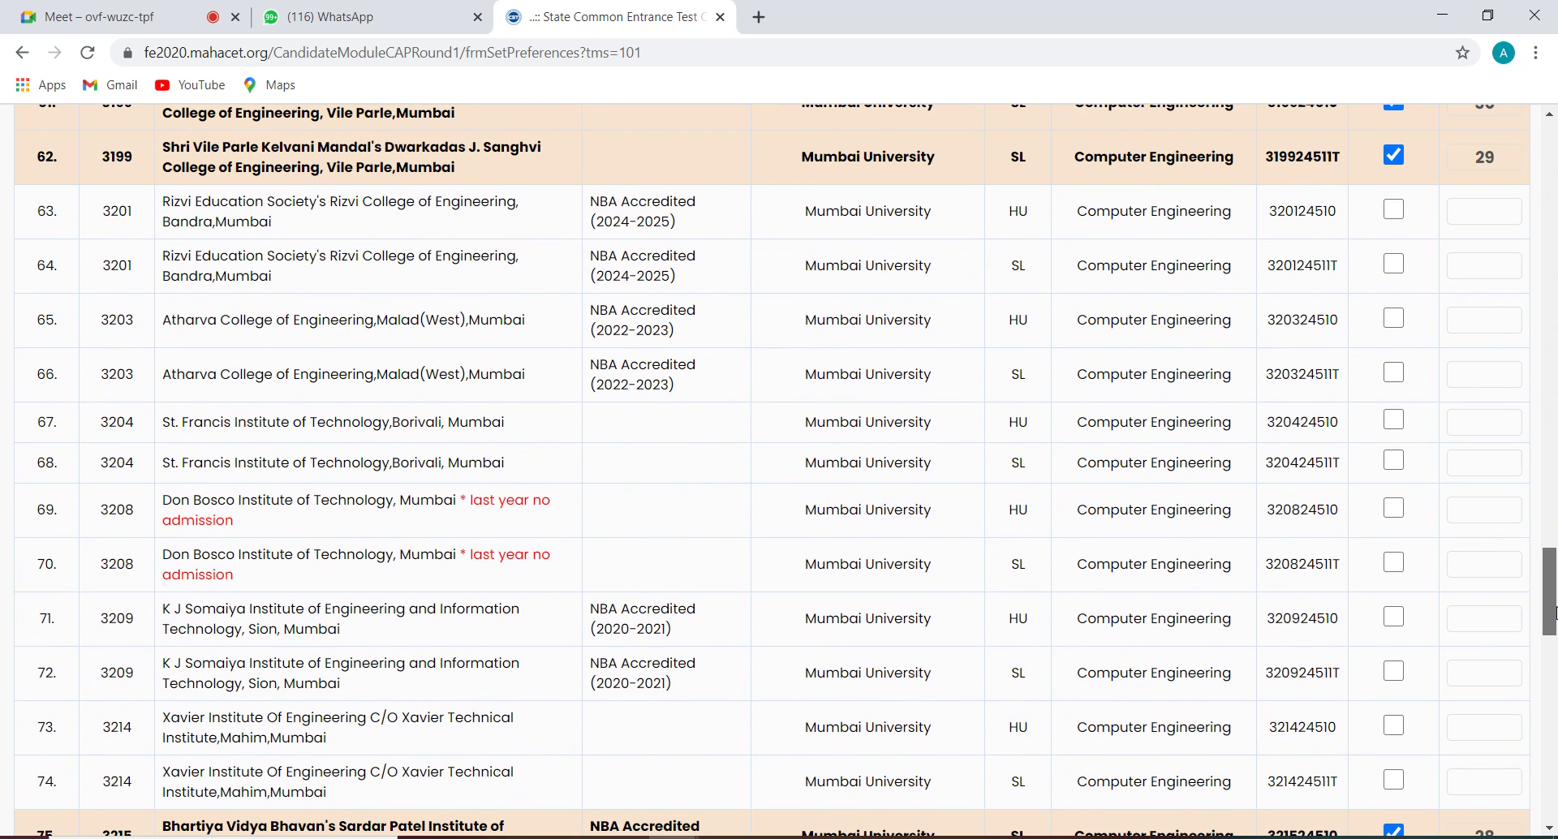
drag(1551, 631, 1552, 565)
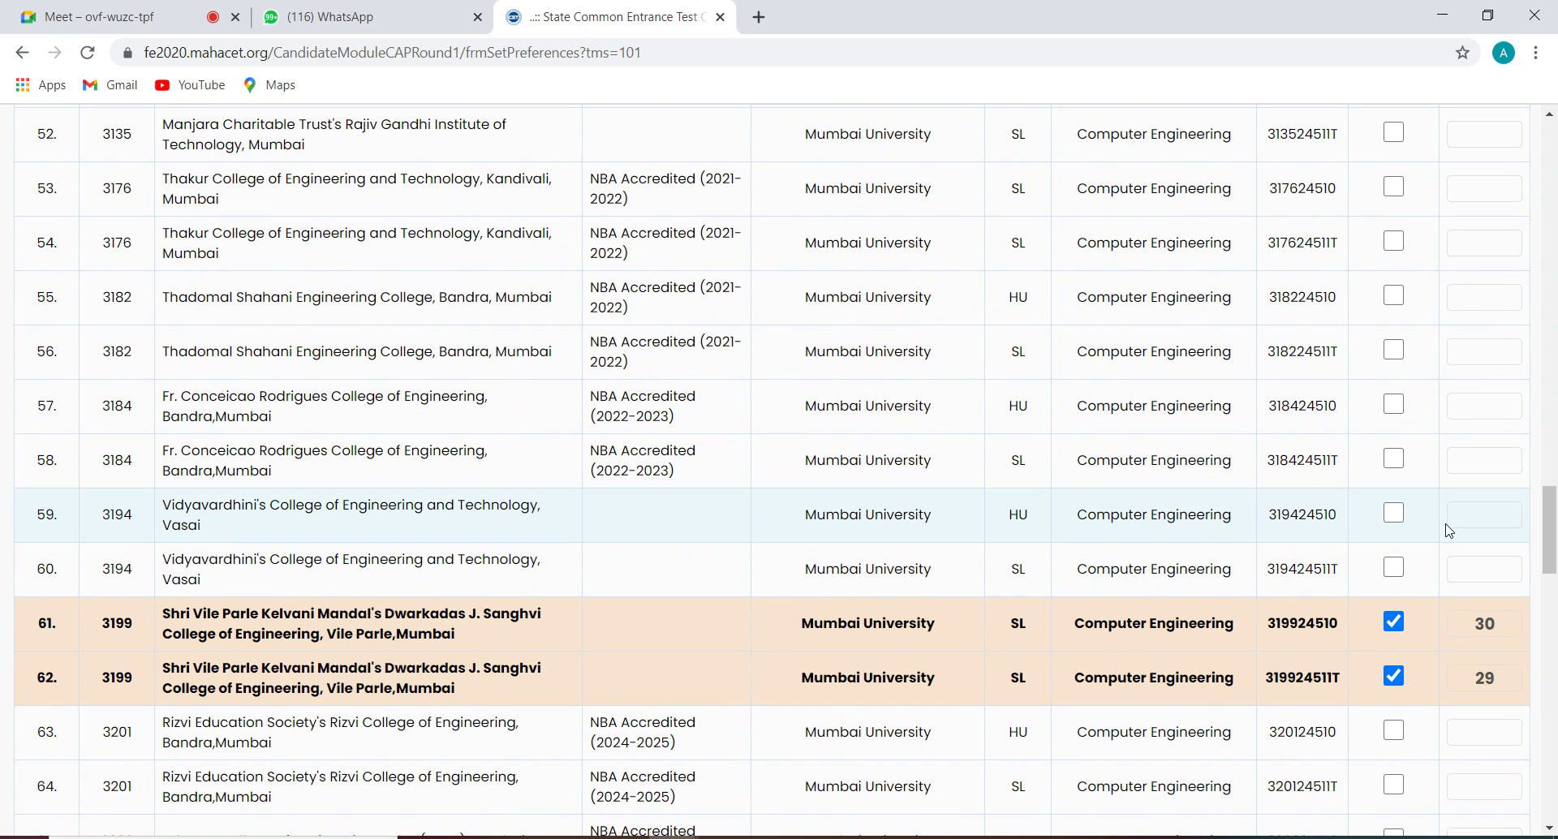
click(1394, 350)
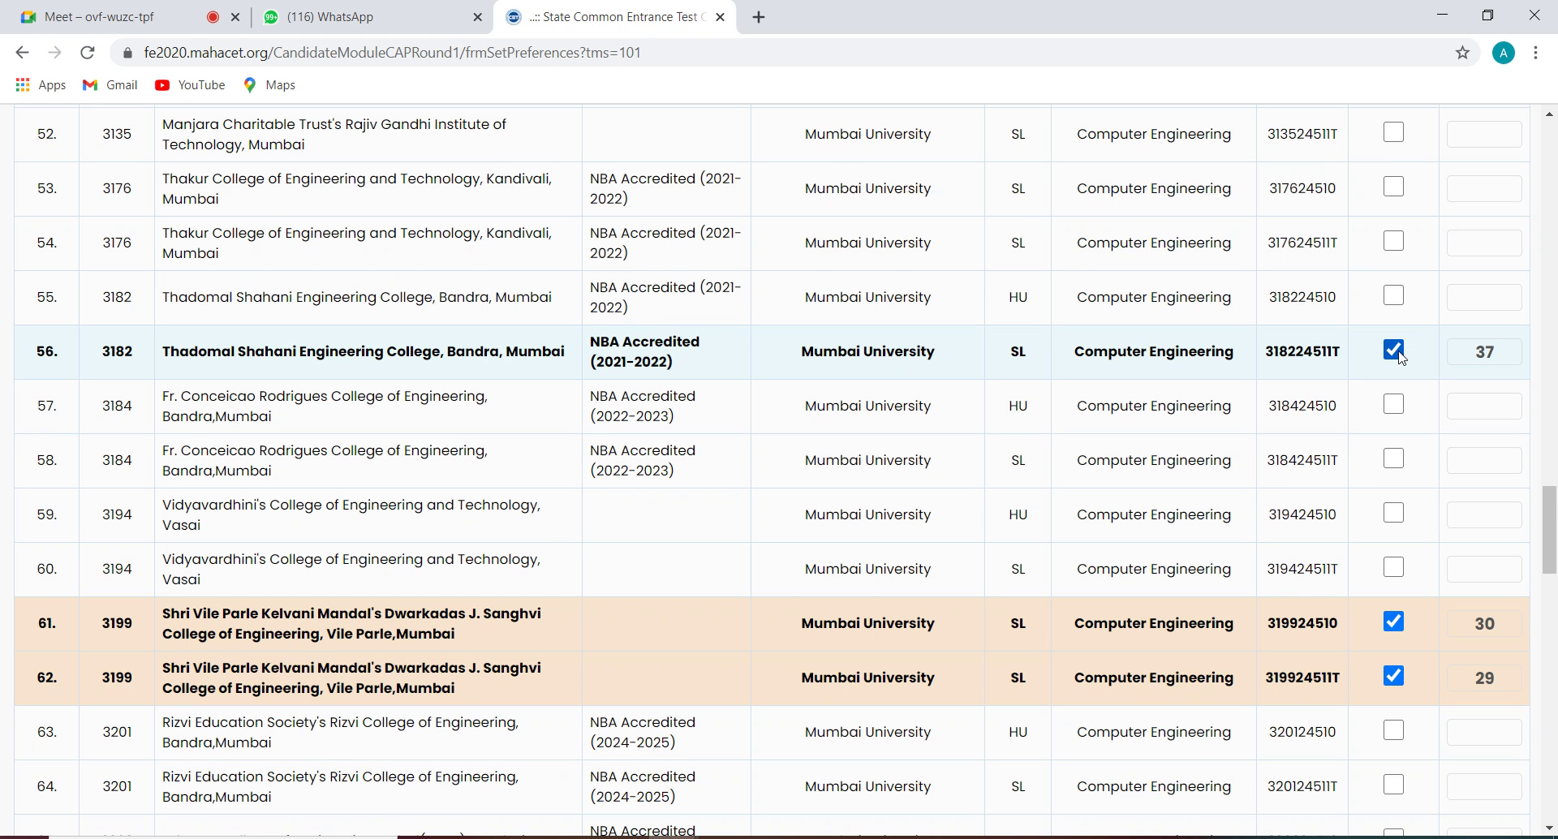
click(1394, 296)
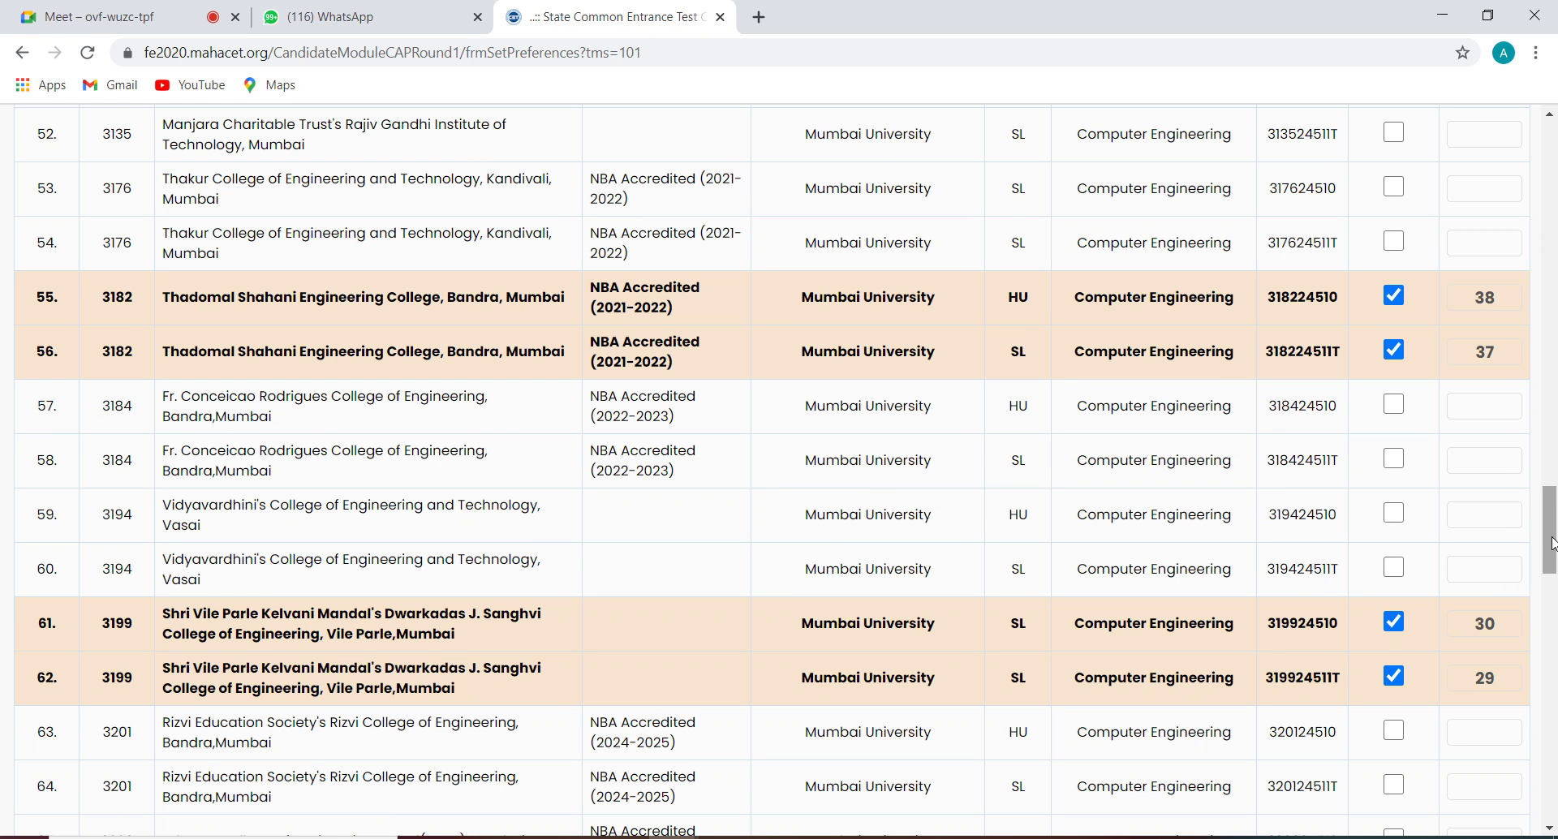
drag(1549, 543, 1552, 686)
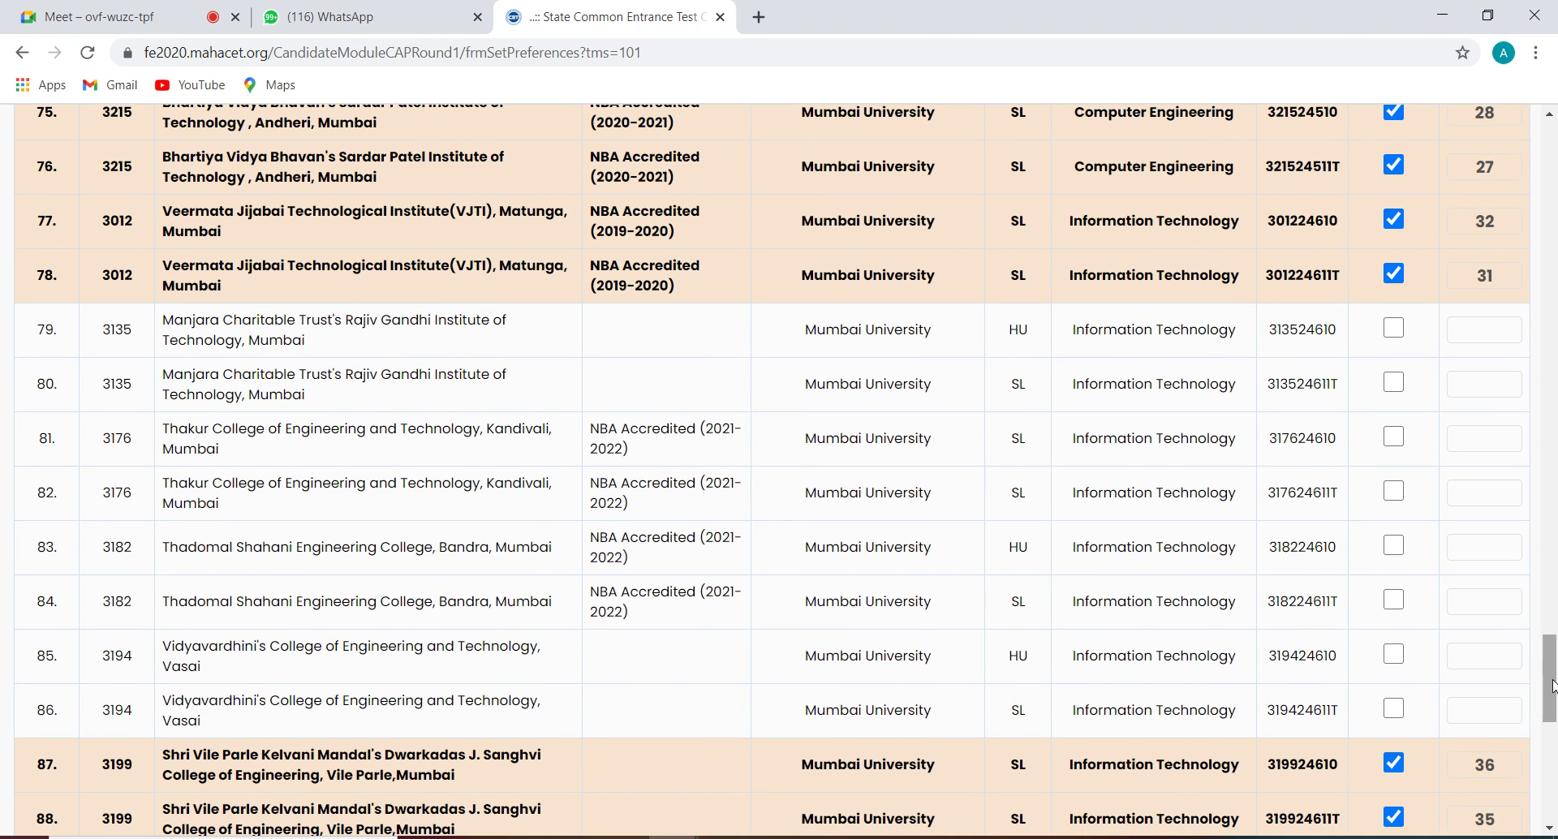
click(1403, 609)
click(1396, 550)
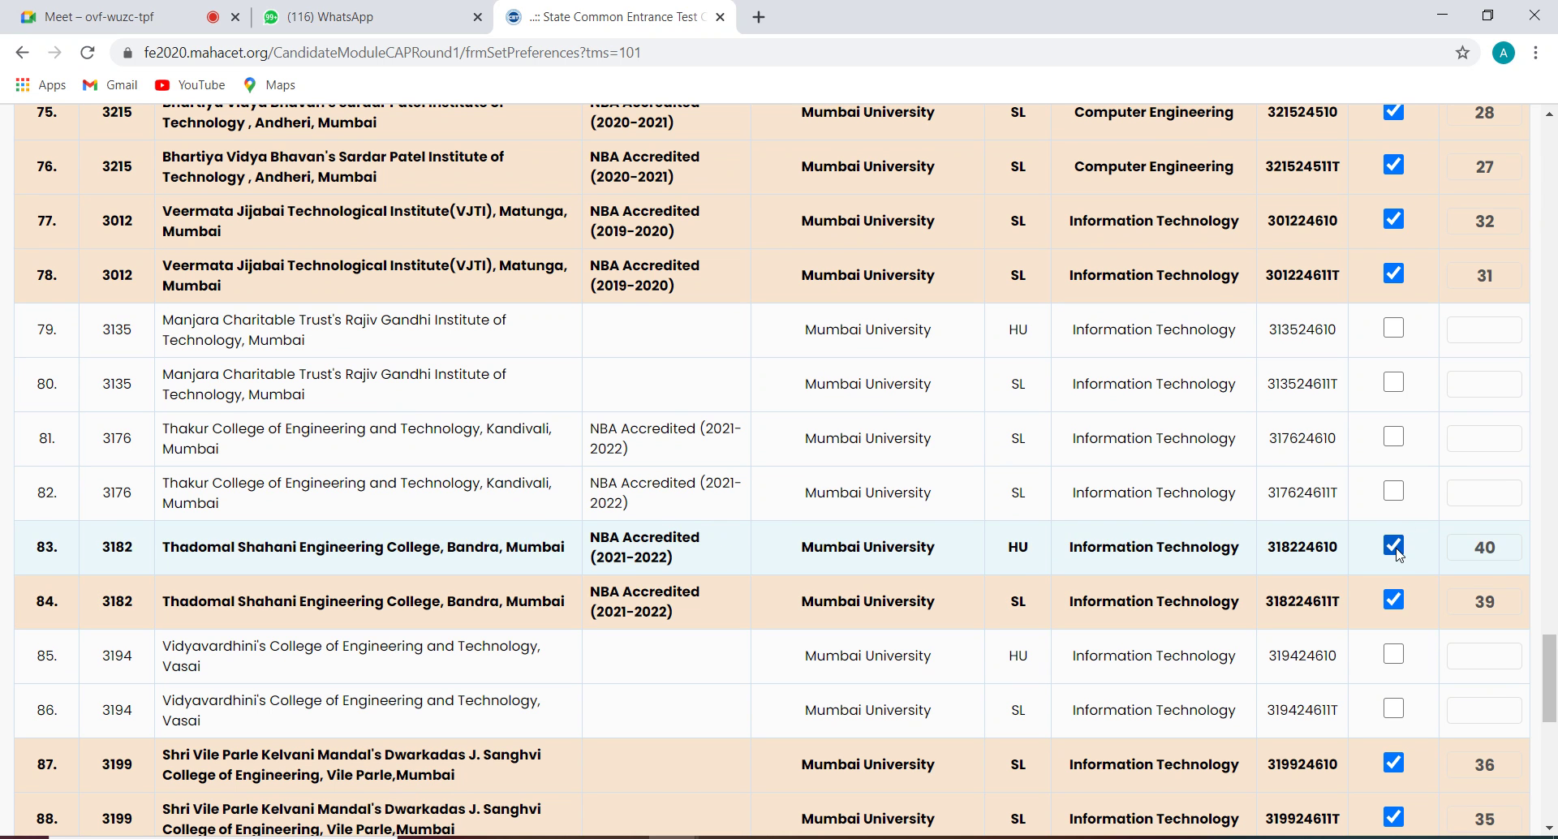
Step: Set Fr. Conceicao Rodrigues Computer Engineering, choice codes 318424511T and 318424510, as preferences 41 and 42
drag(1554, 690, 1554, 548)
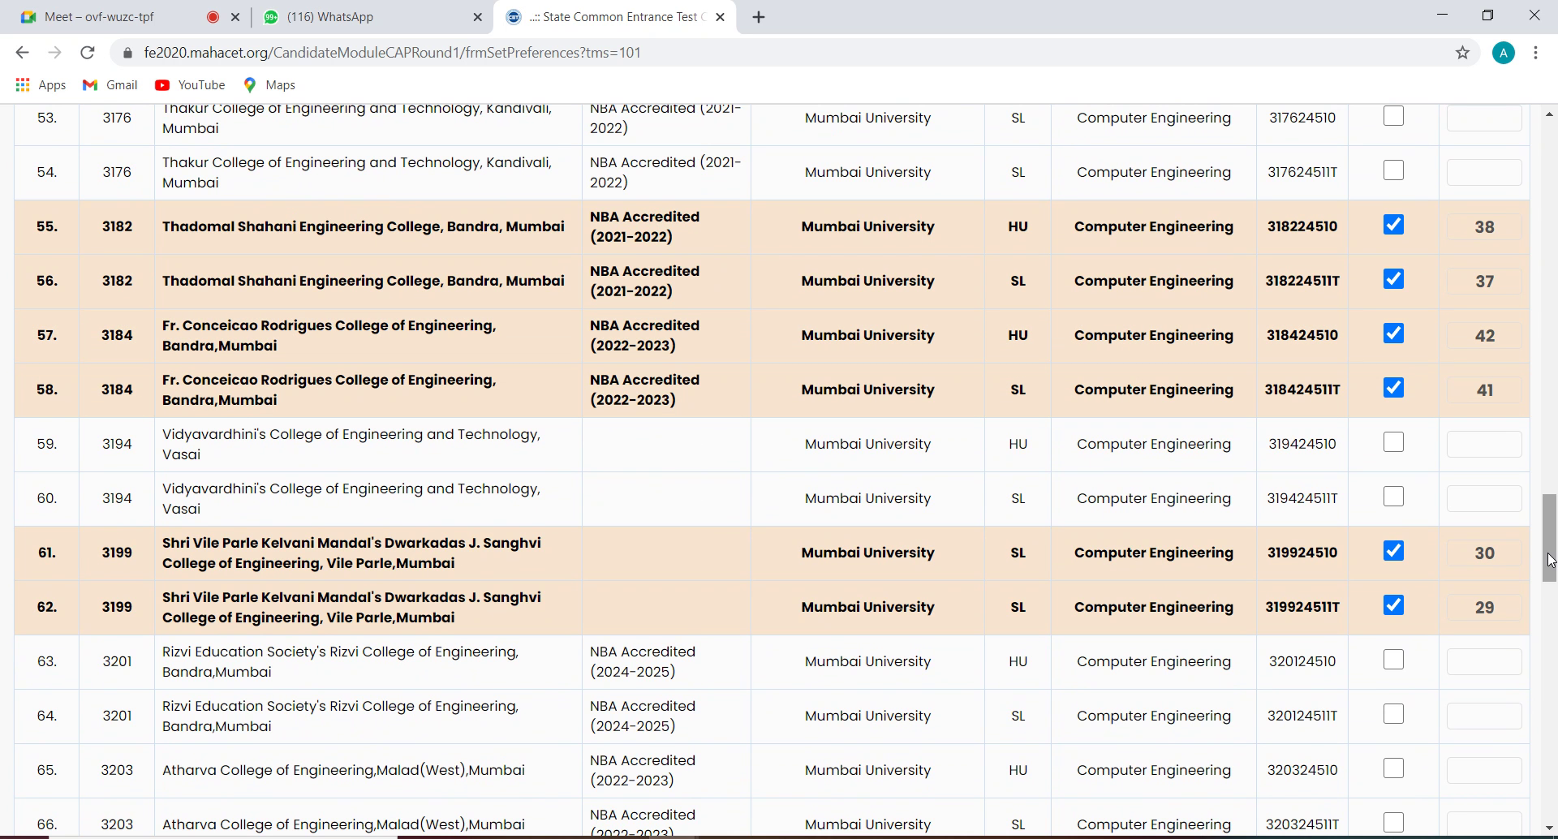
mouse_move(1552, 558)
mouse_down()
mouse_move(1552, 786)
mouse_move(1553, 553)
mouse_up()
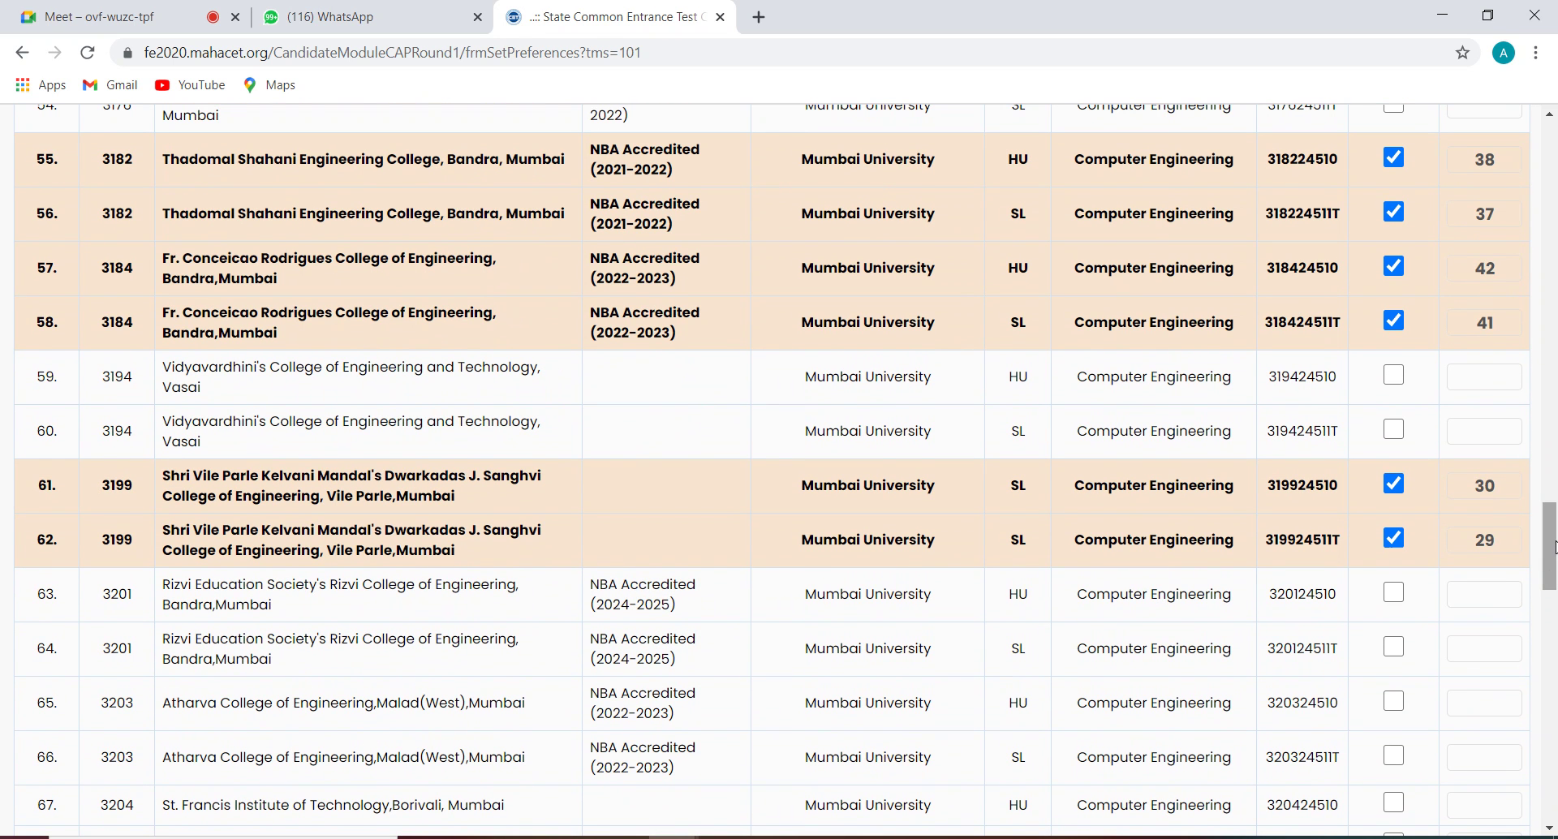
mouse_move(1552, 545)
mouse_down()
mouse_move(1552, 611)
mouse_move(1553, 527)
mouse_up()
scroll(1553, 527, up, 1)
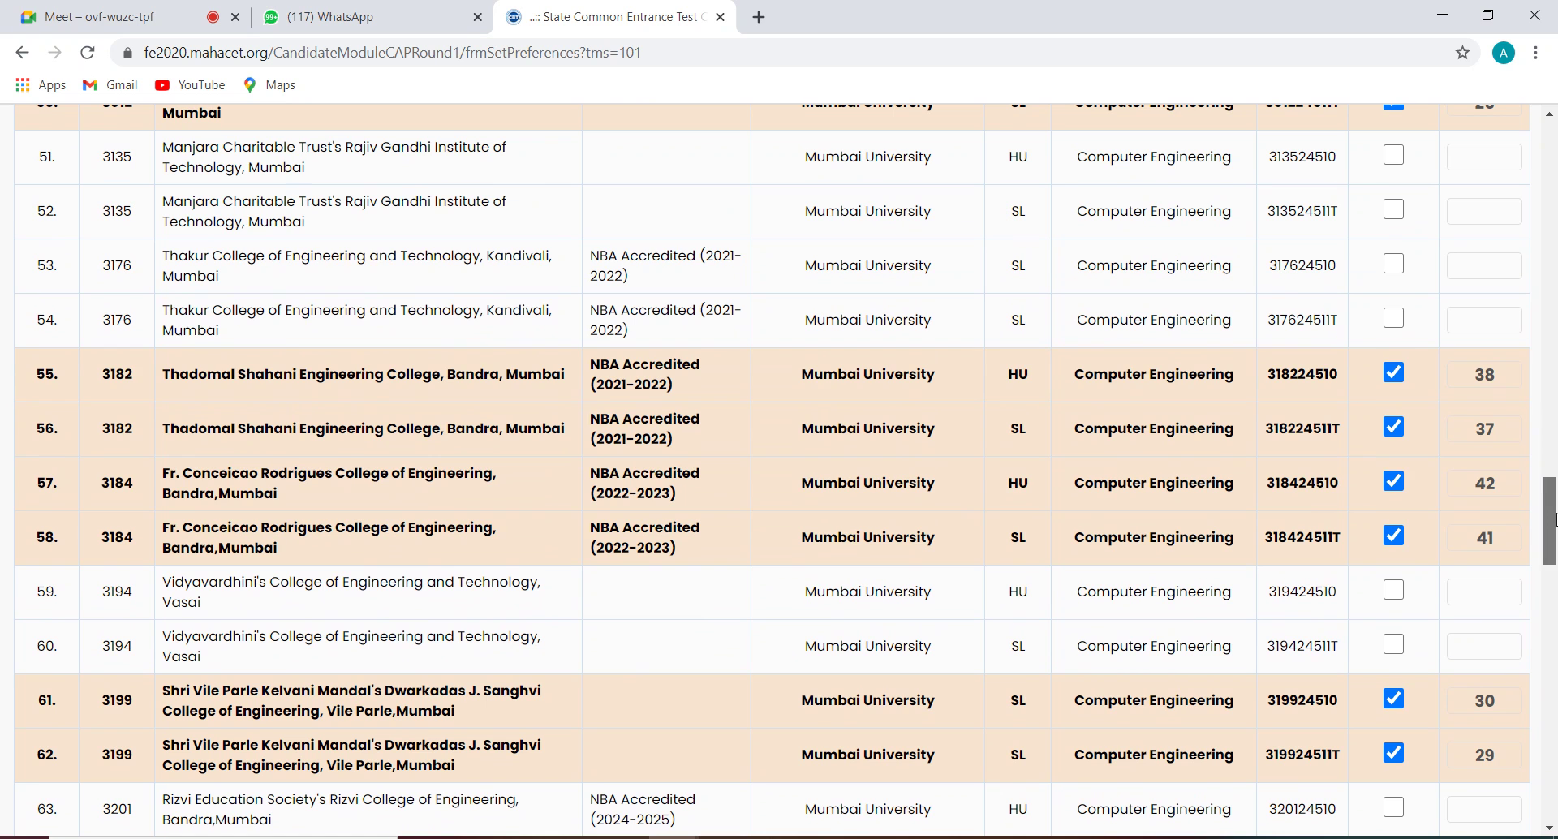
Step: Set Thakur College Computer Engineering (317624511T, 317624510) as preferences 43 and 44, and its Information Technology (317624611T, 317624610) as 45 and 46
click(1394, 319)
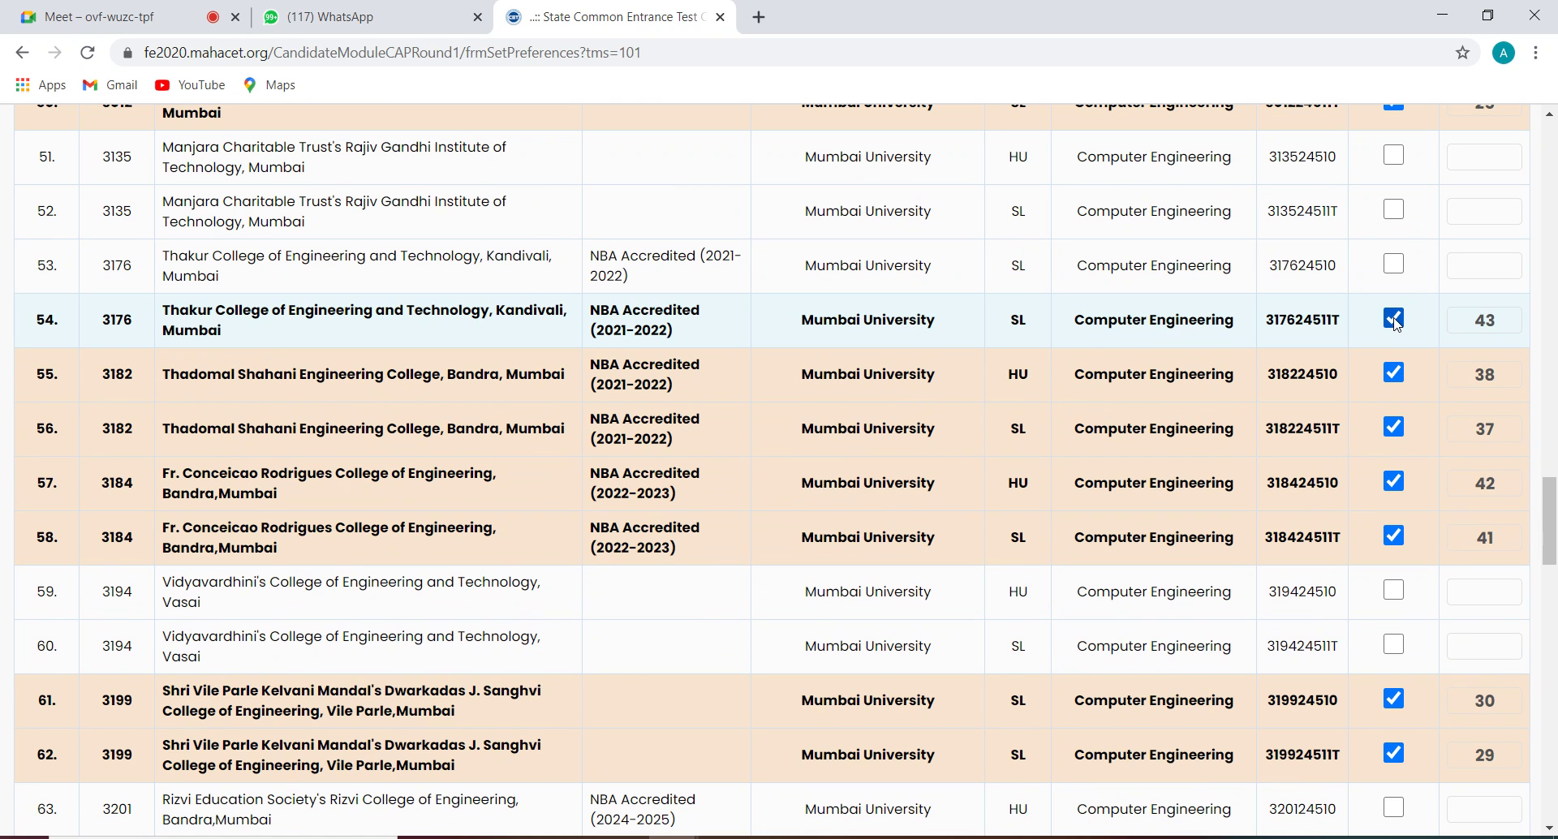
click(1394, 265)
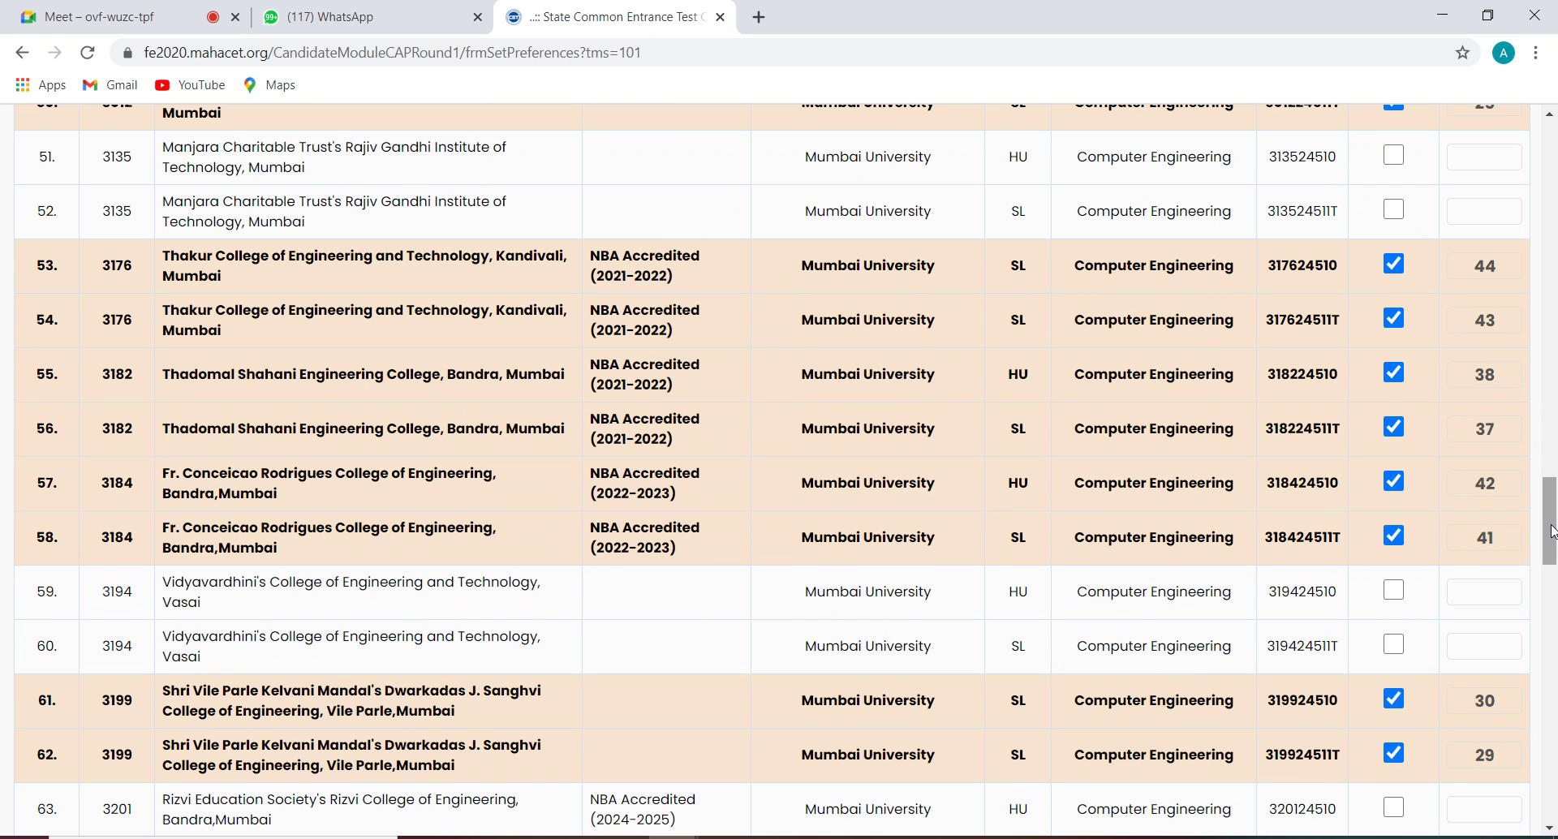
drag(1551, 531, 1551, 676)
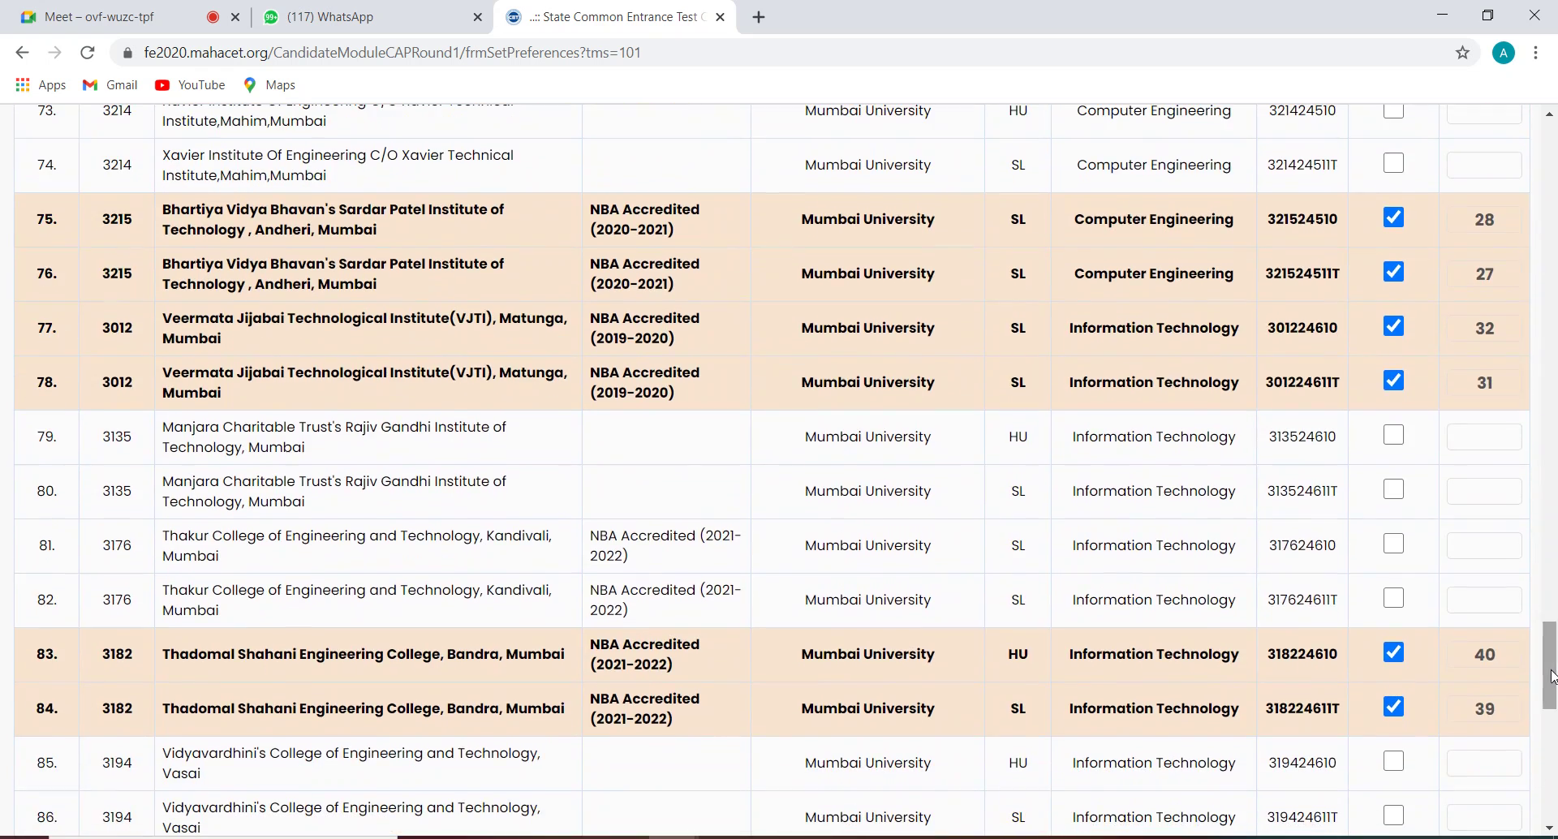
click(1394, 602)
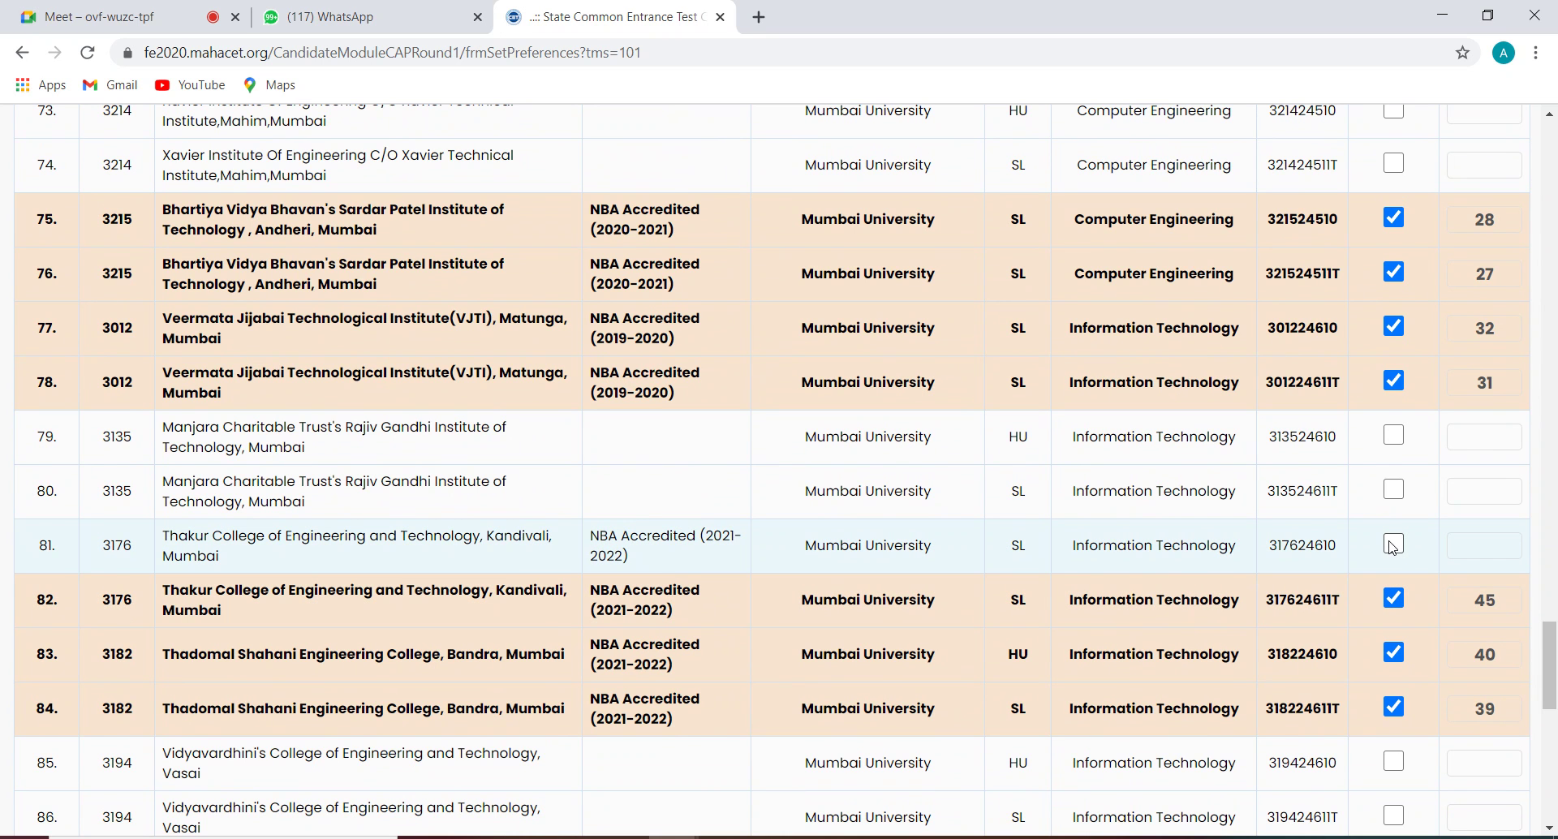
click(1394, 545)
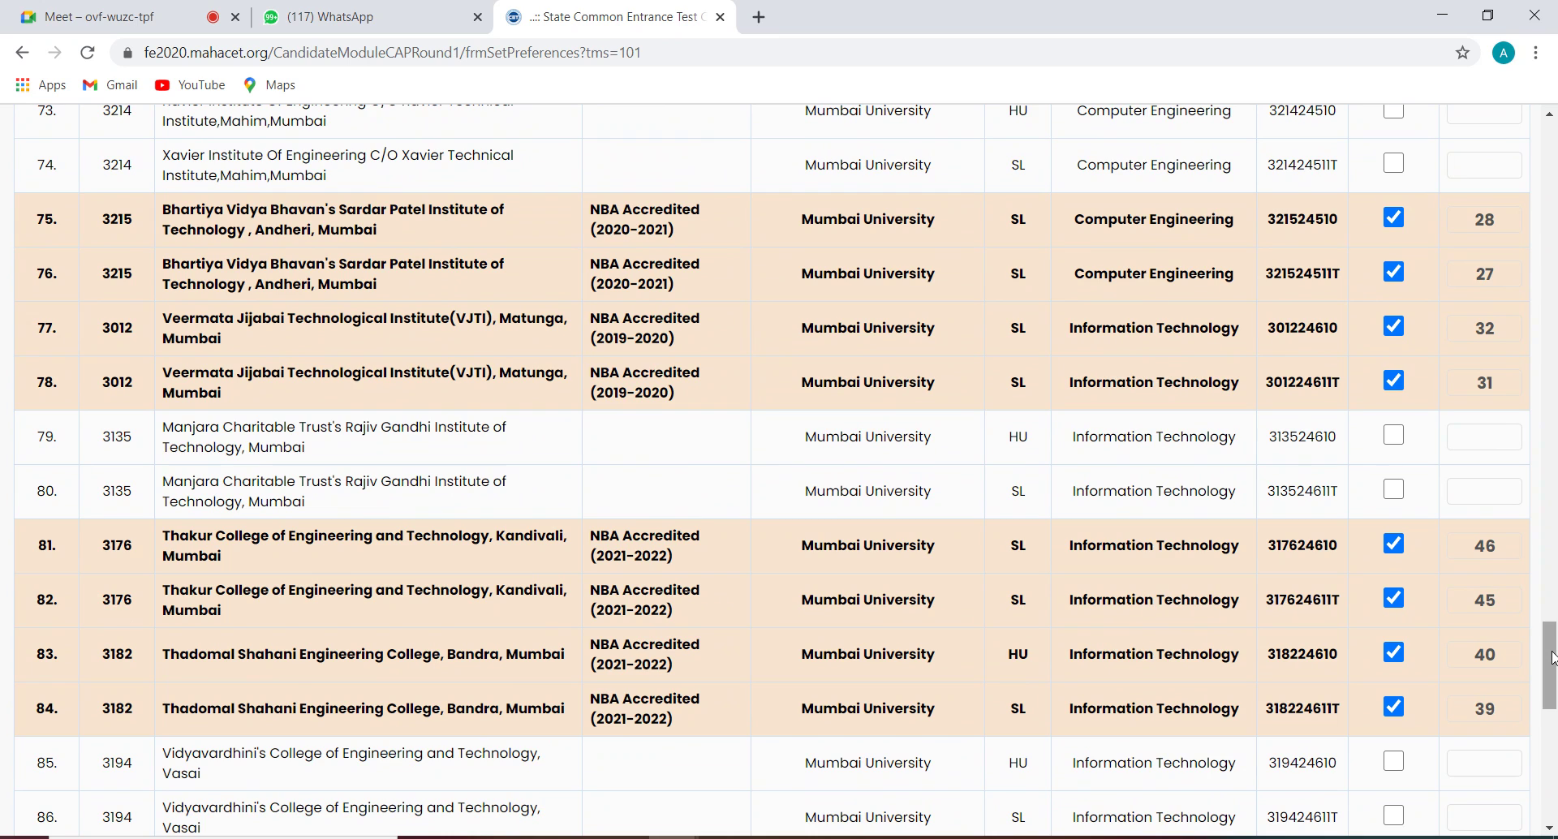
Step: Set Rajiv Gandhi Institute of Technology Electronics and Telecommunication, choice codes 313537211T and 313537210, as preferences 47 and 48
drag(1552, 657, 1553, 137)
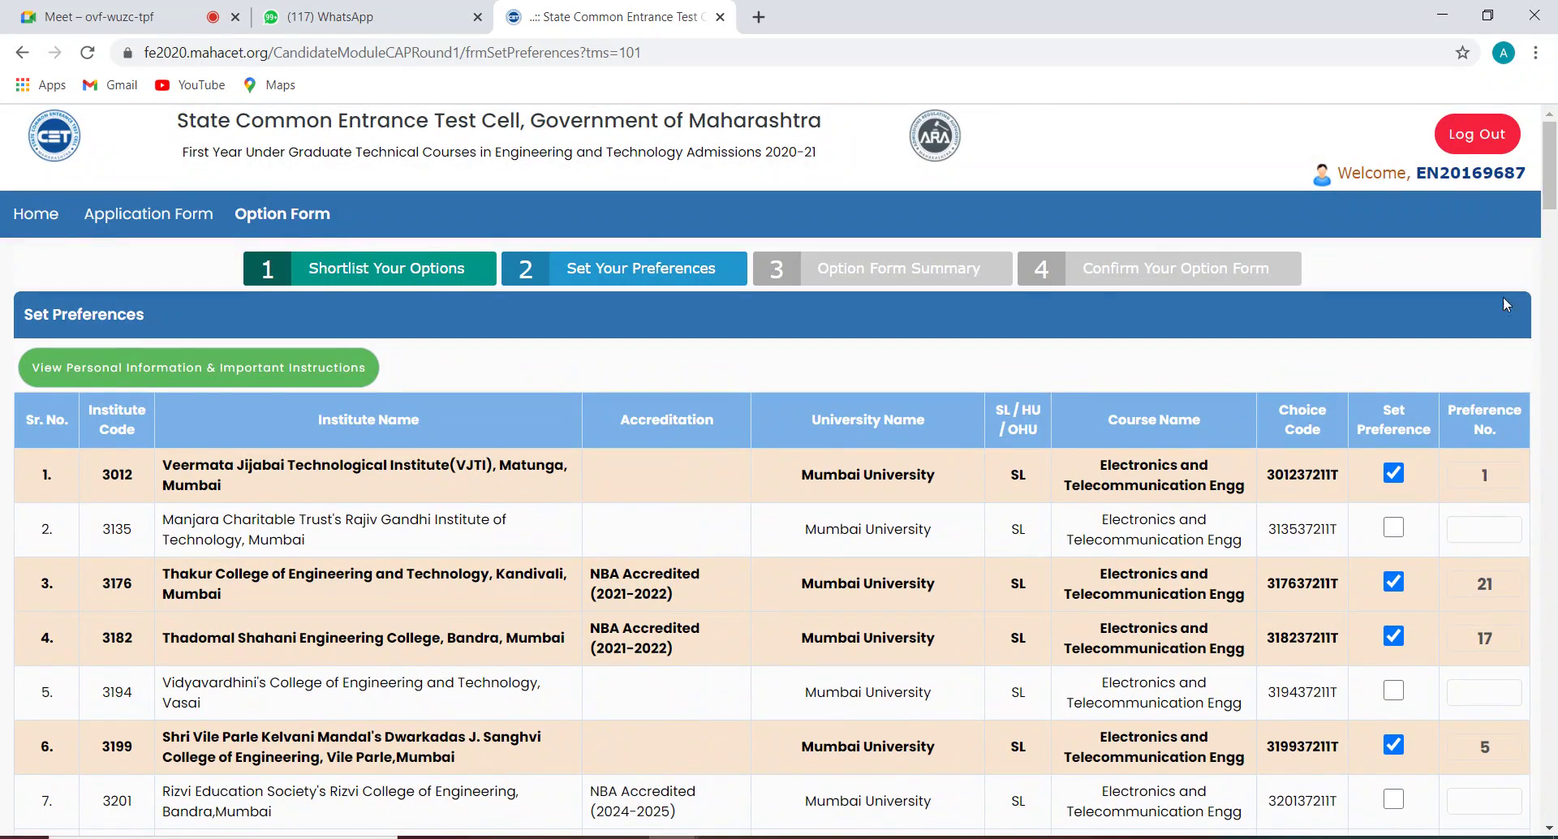
drag(1552, 154, 1552, 194)
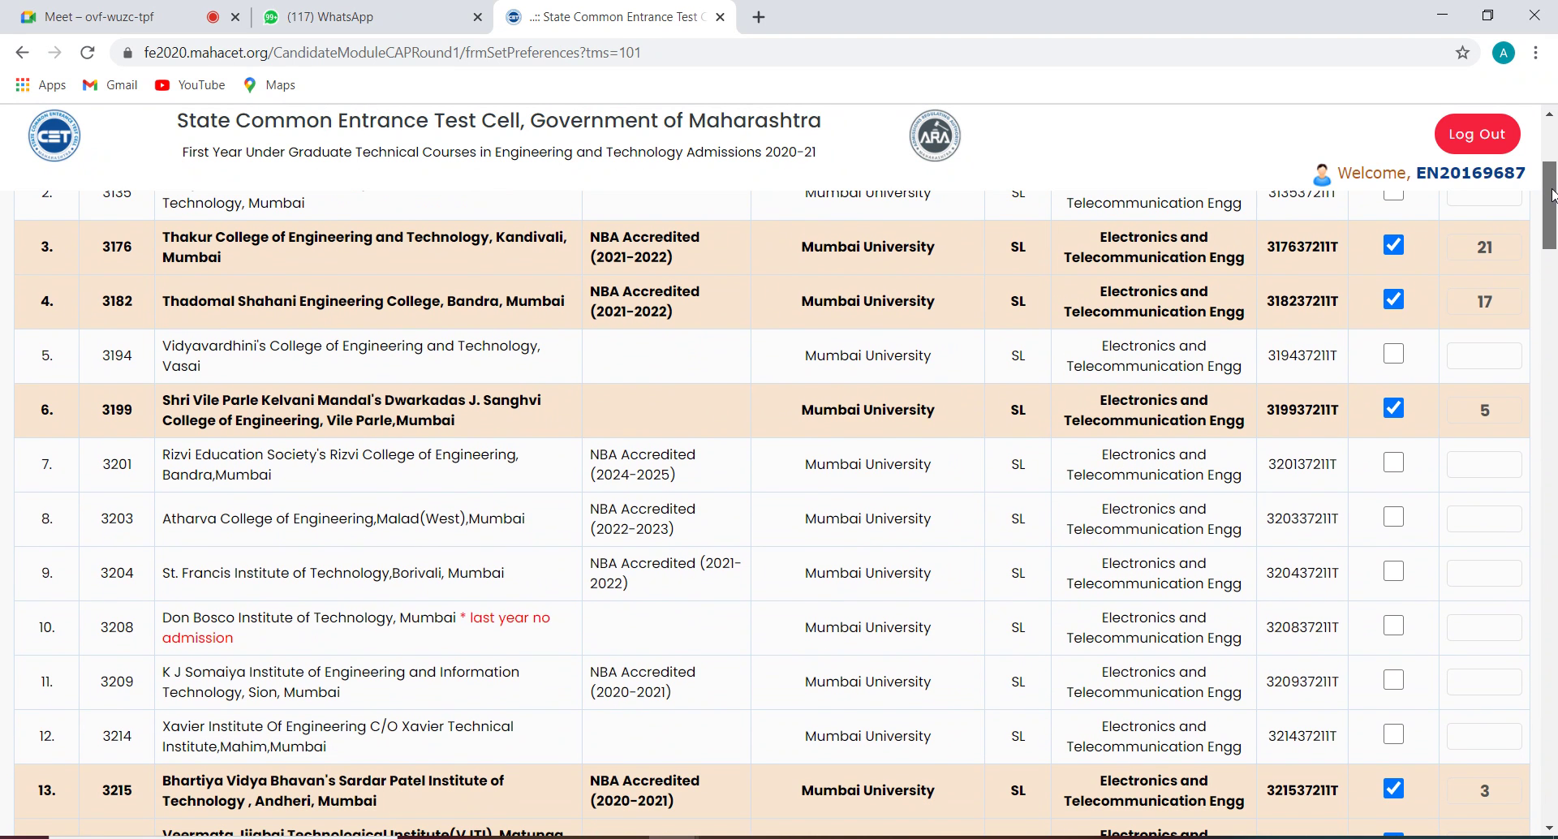
mouse_move(1552, 194)
mouse_down()
mouse_move(1554, 221)
mouse_move(1556, 144)
mouse_move(1555, 185)
mouse_up()
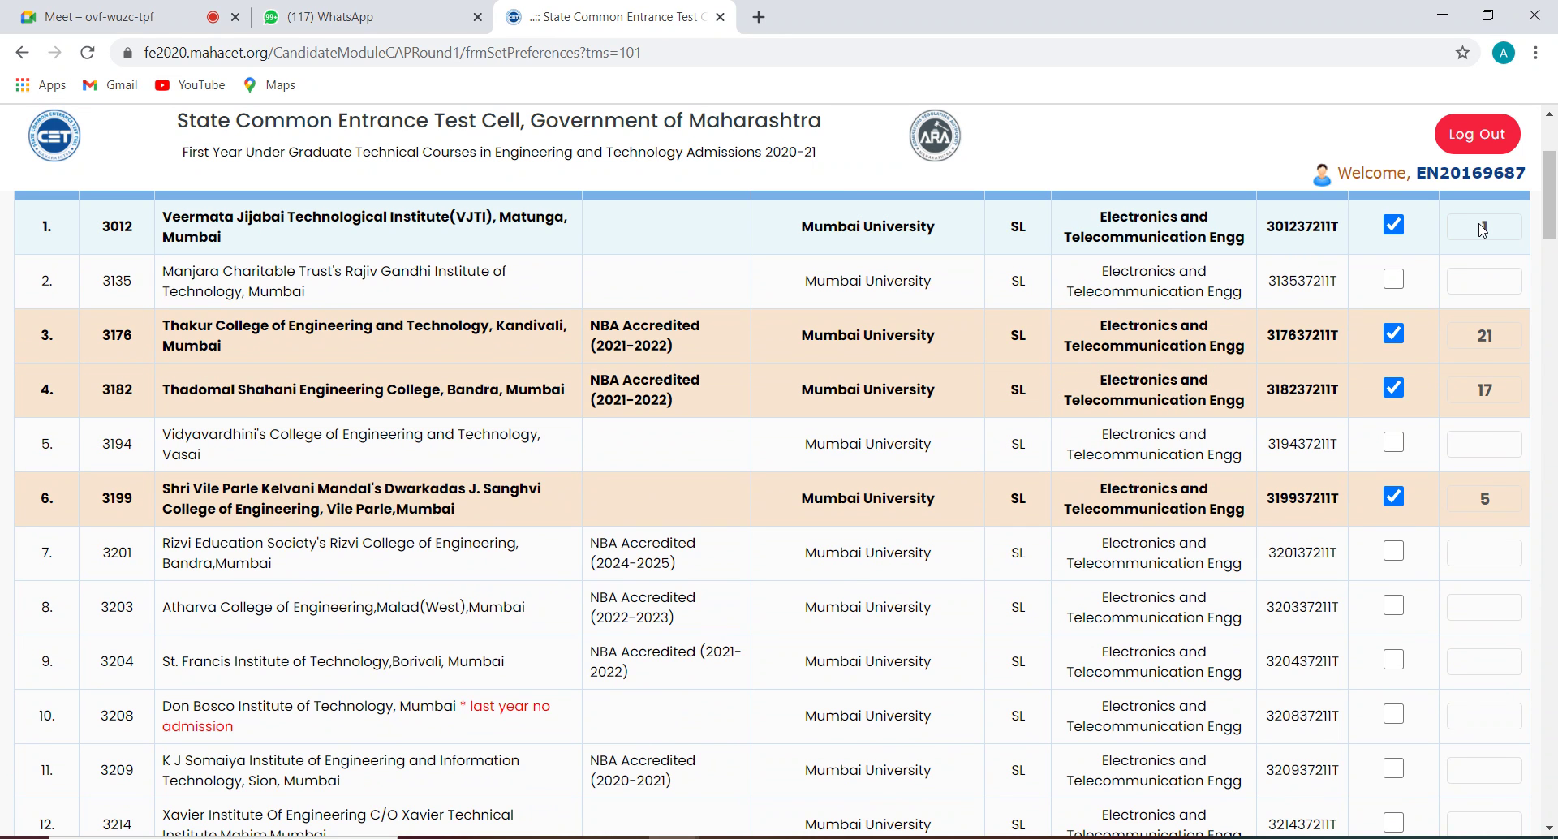
click(1394, 280)
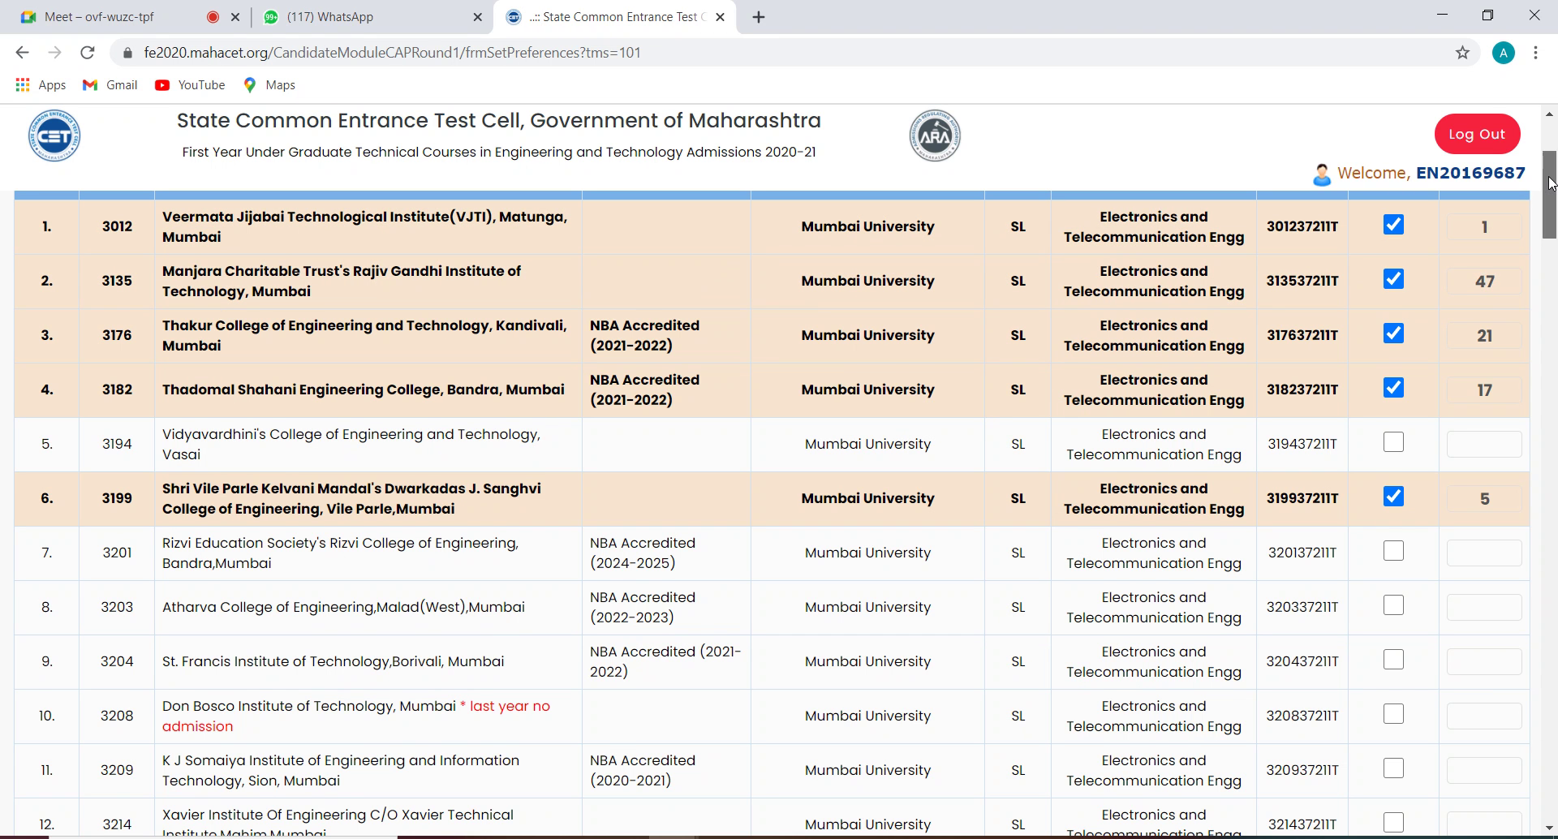
drag(1550, 182, 1553, 237)
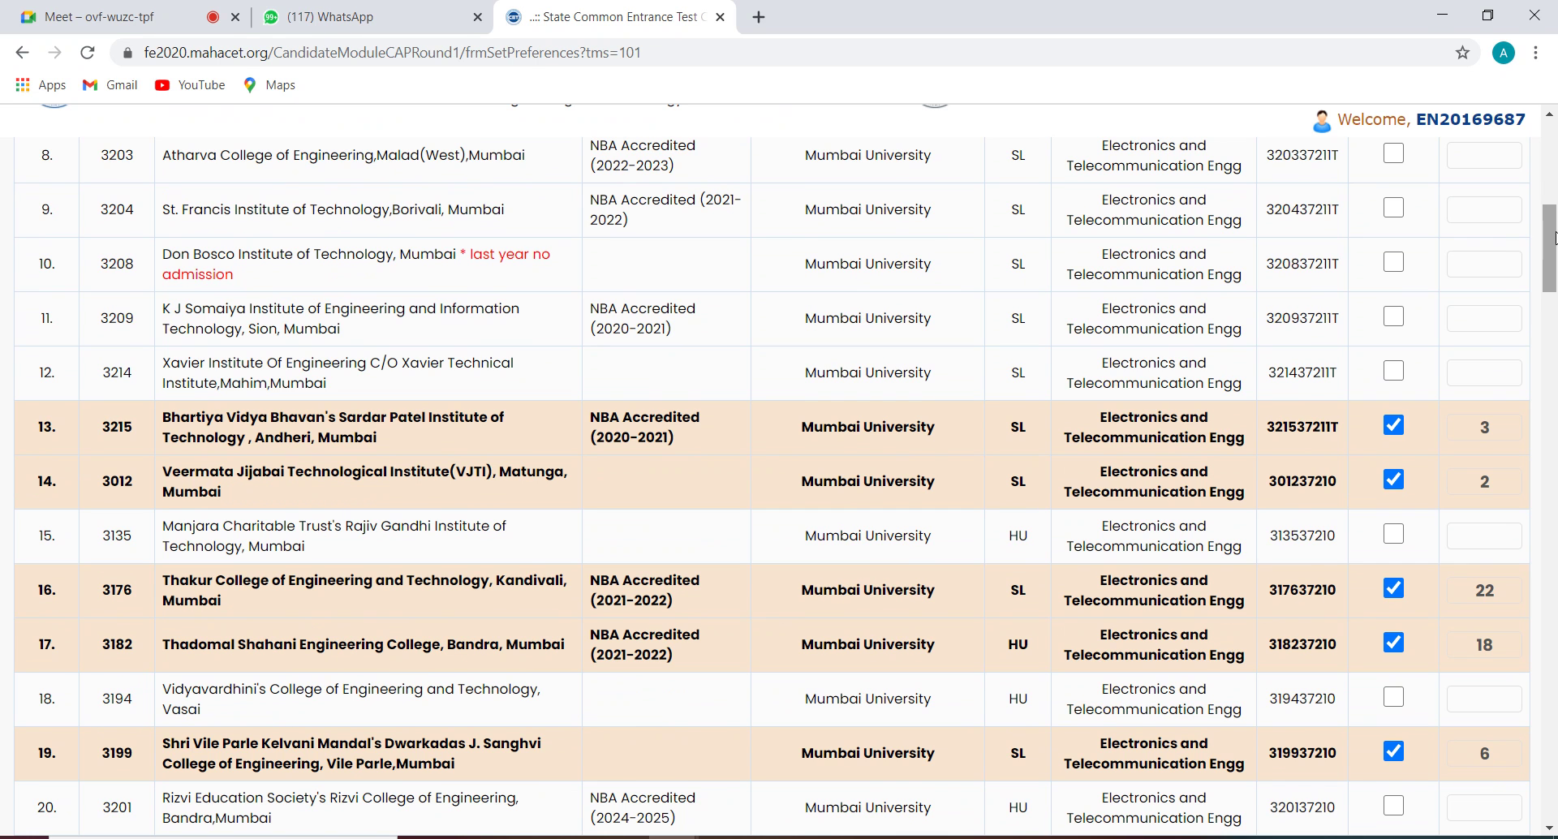
click(1397, 536)
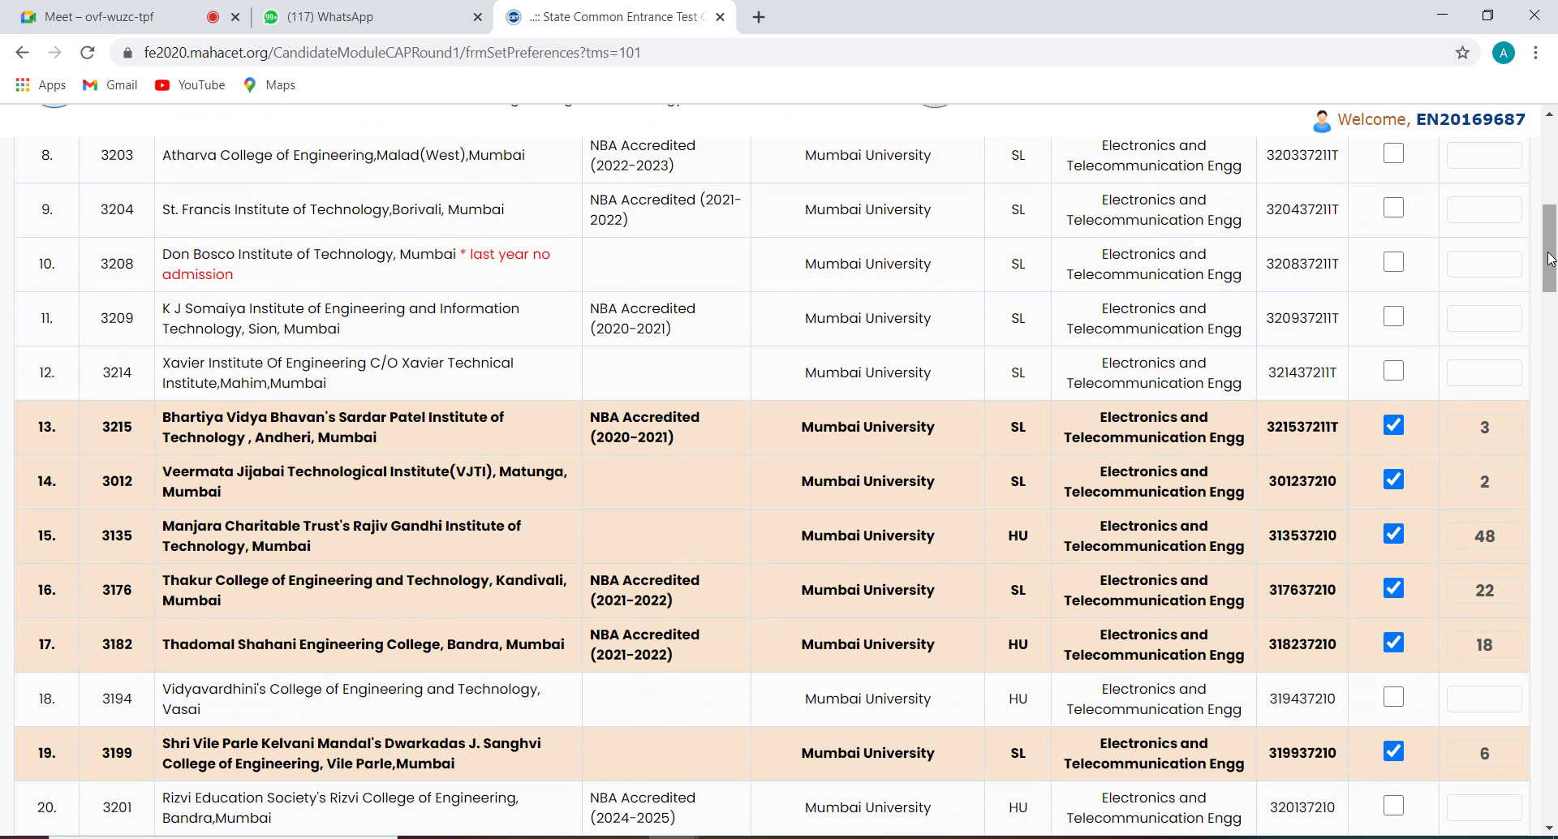
Step: Set St. Francis Institute of Technology Electronics and Telecommunication, choice codes 320437211T and 320437210, as preferences 49 and 50
drag(1551, 260, 1555, 252)
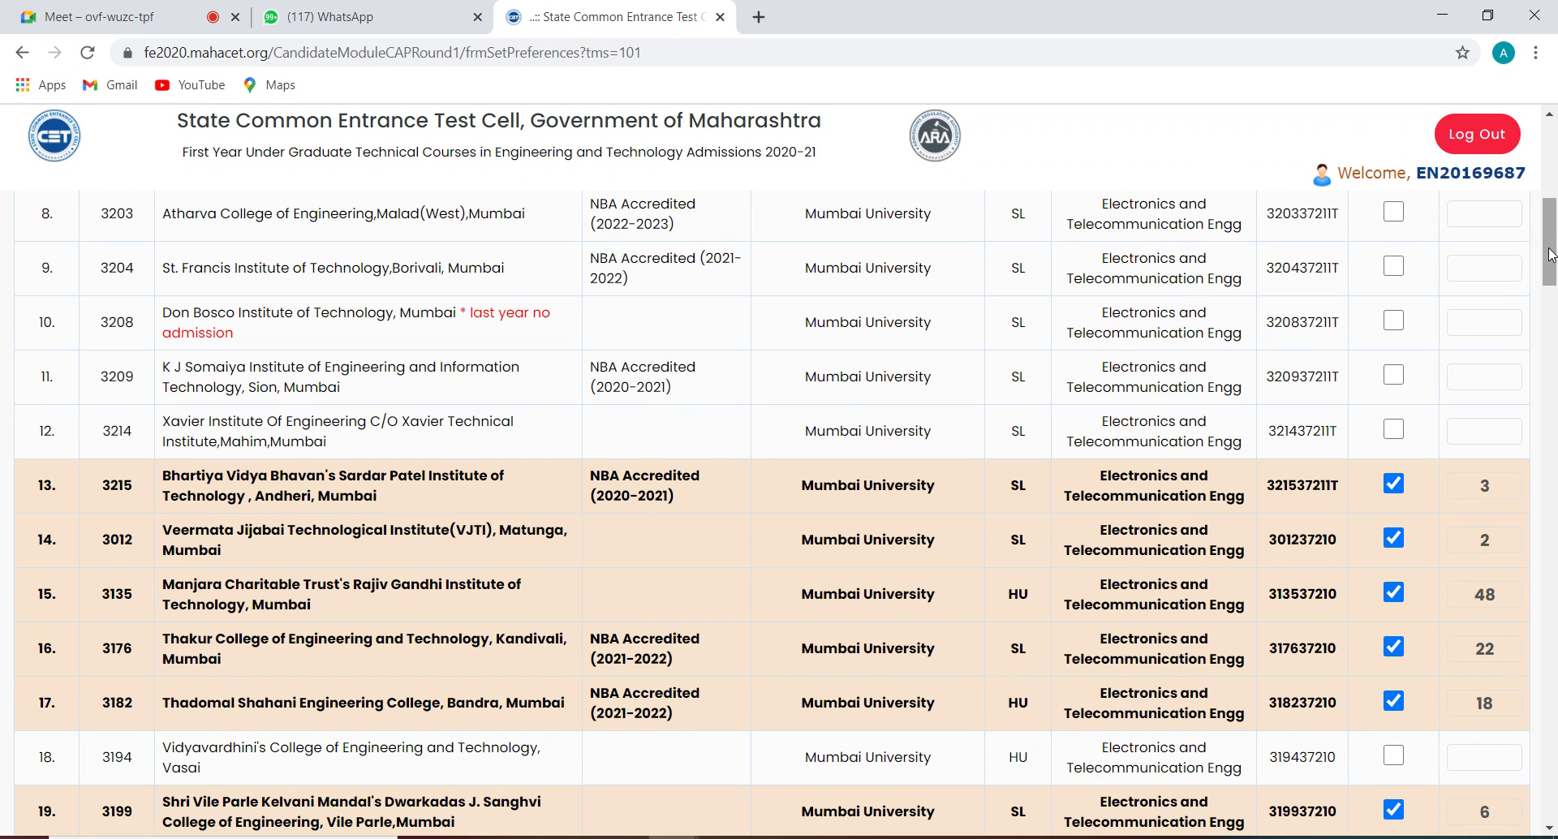
drag(1552, 254, 1555, 238)
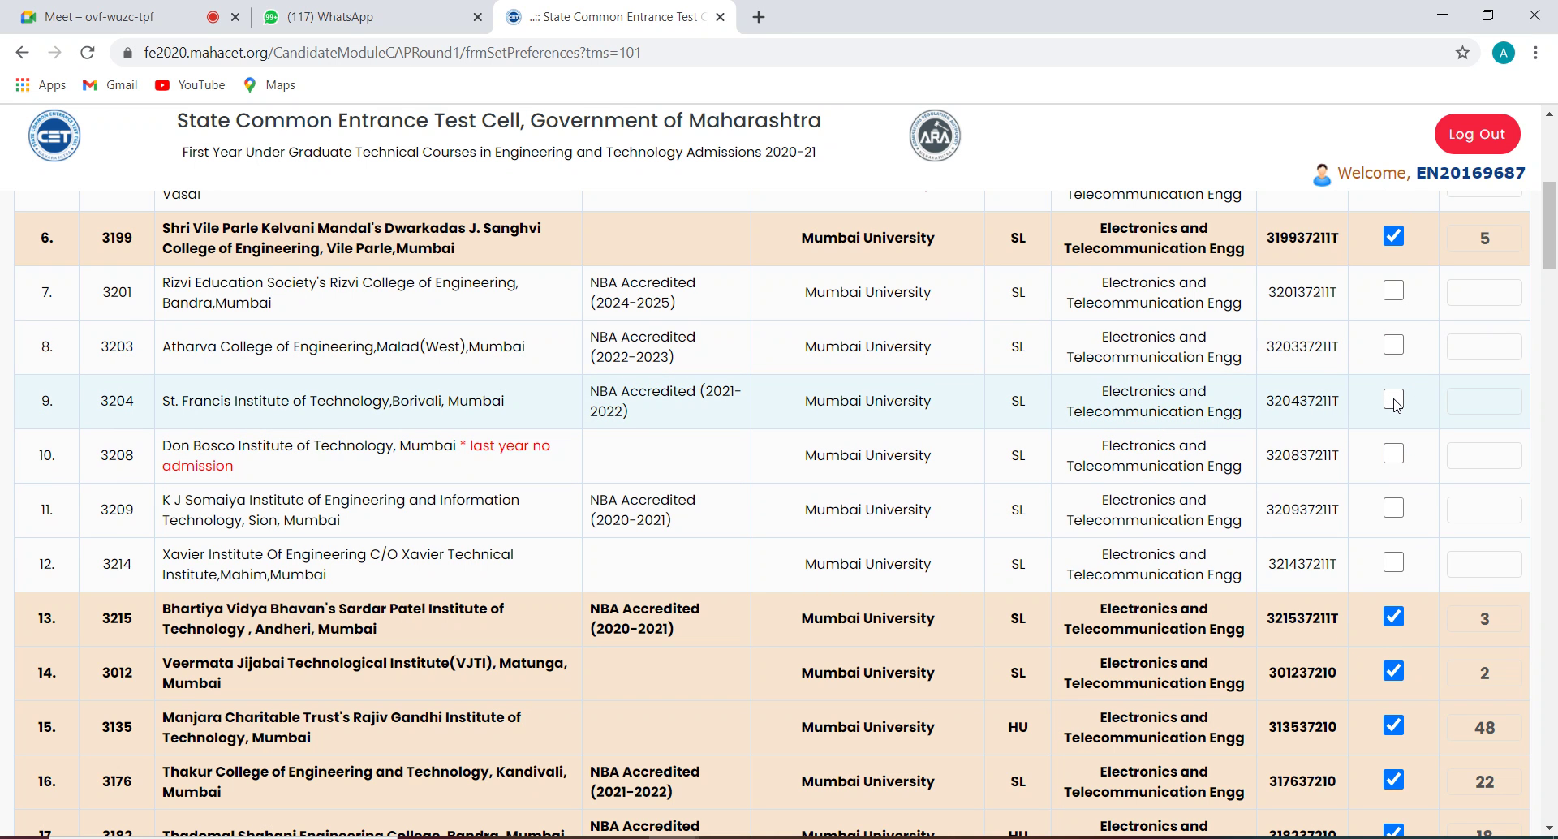
mouse_move(1551, 215)
mouse_down()
mouse_move(1550, 180)
mouse_move(1552, 222)
mouse_move(1551, 200)
mouse_up()
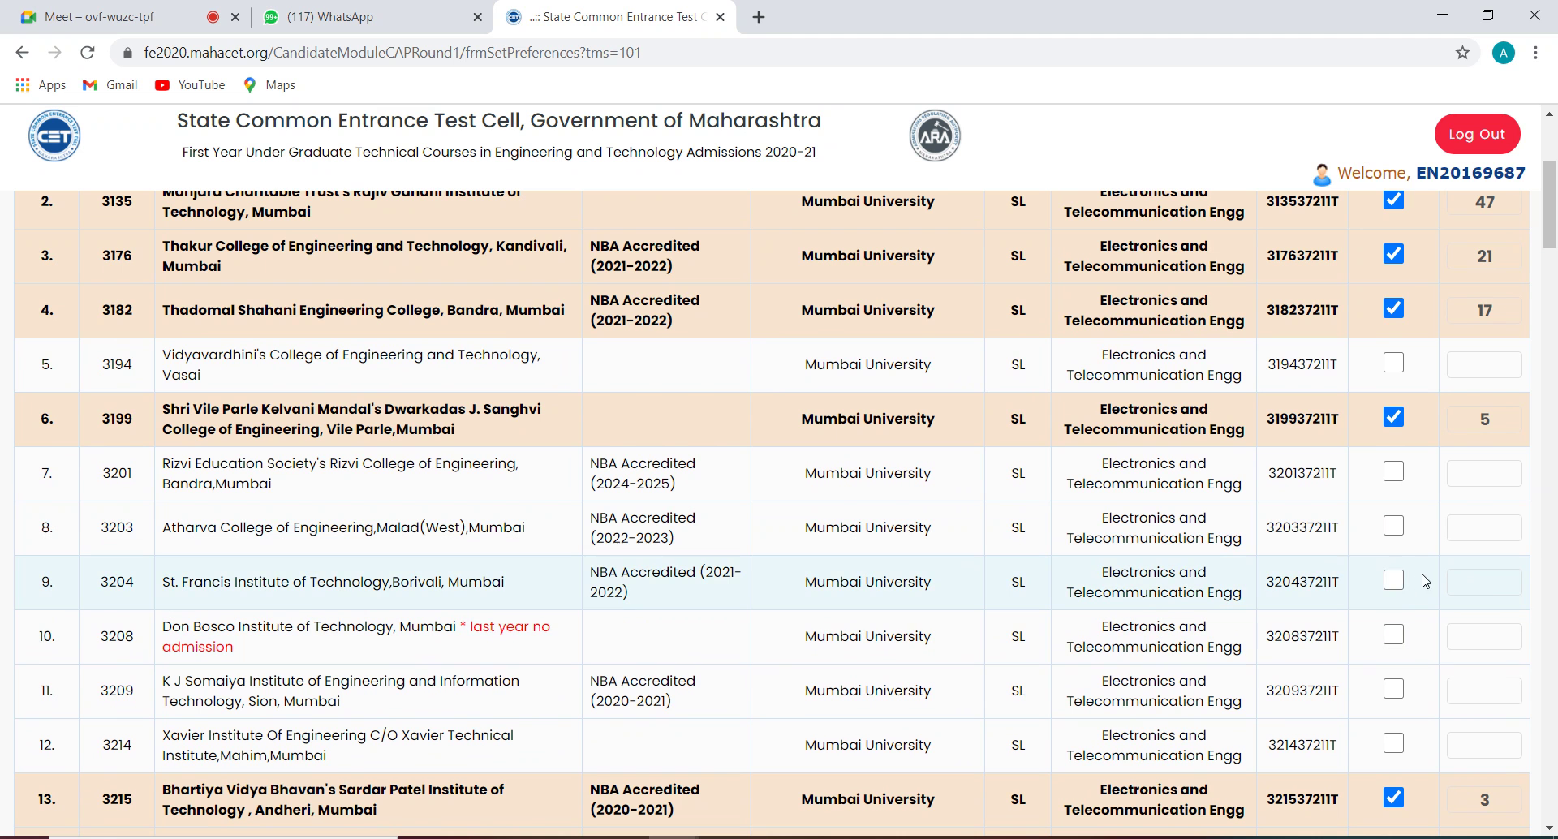
click(1393, 581)
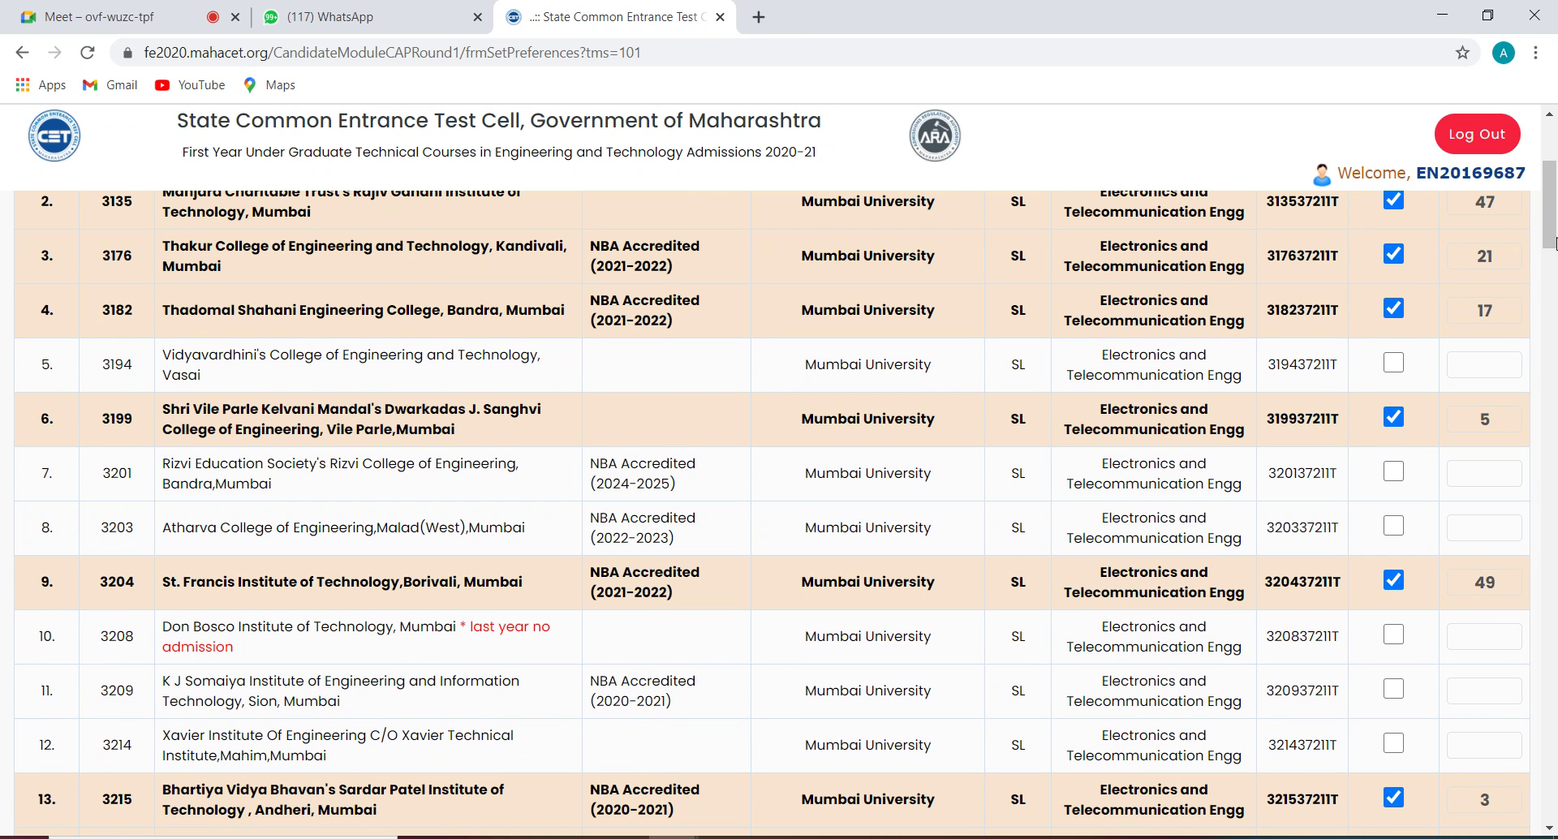
drag(1554, 209, 1555, 291)
click(1395, 611)
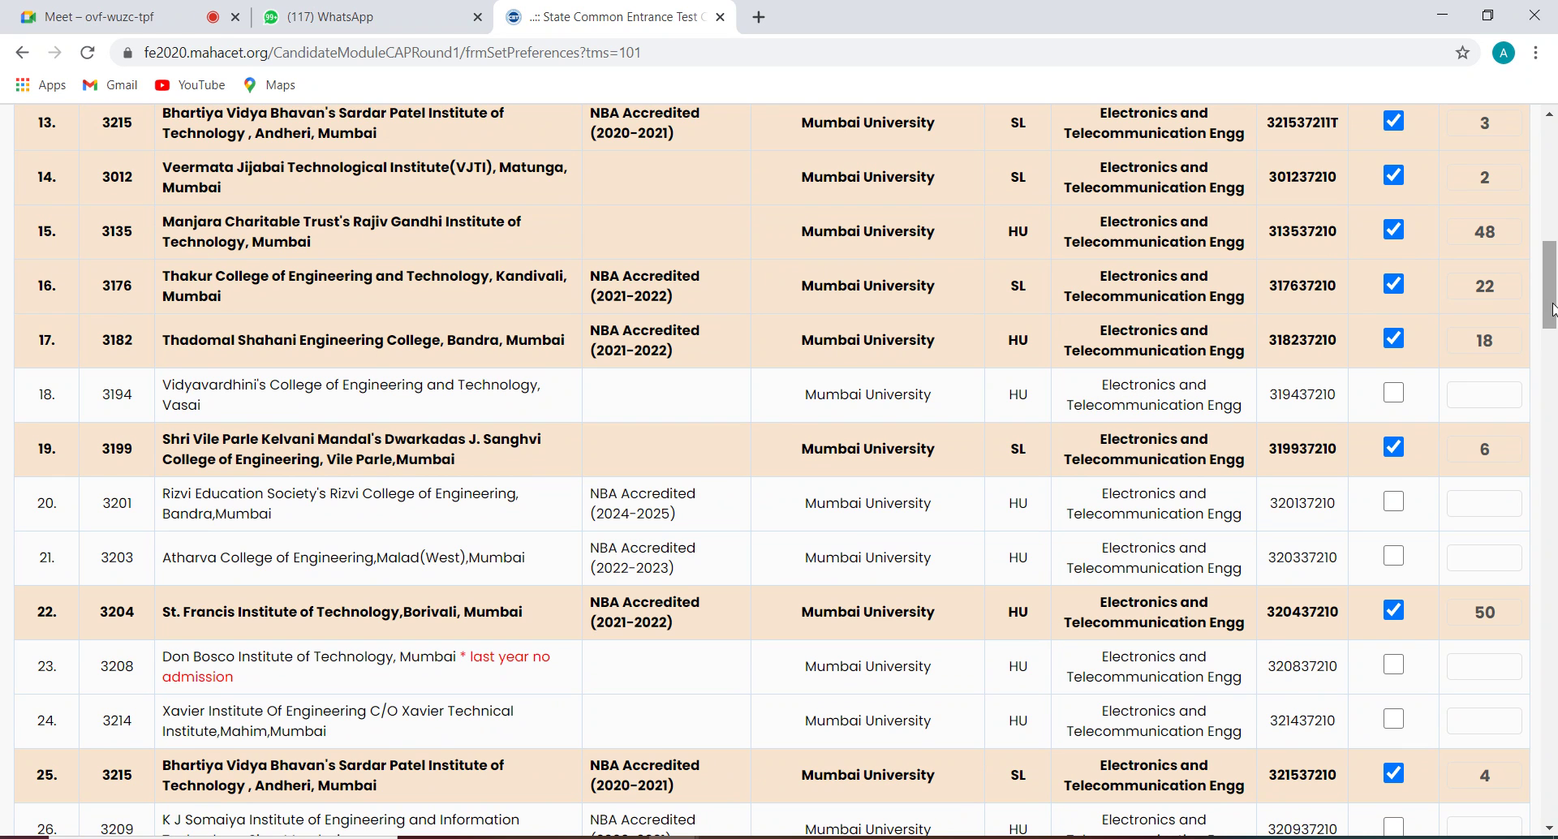
Step: Set St. Francis Institute of Technology Electrical Engineering, choice codes 320429311T and 320429310, as preferences 51 and 52
drag(1553, 309, 1555, 463)
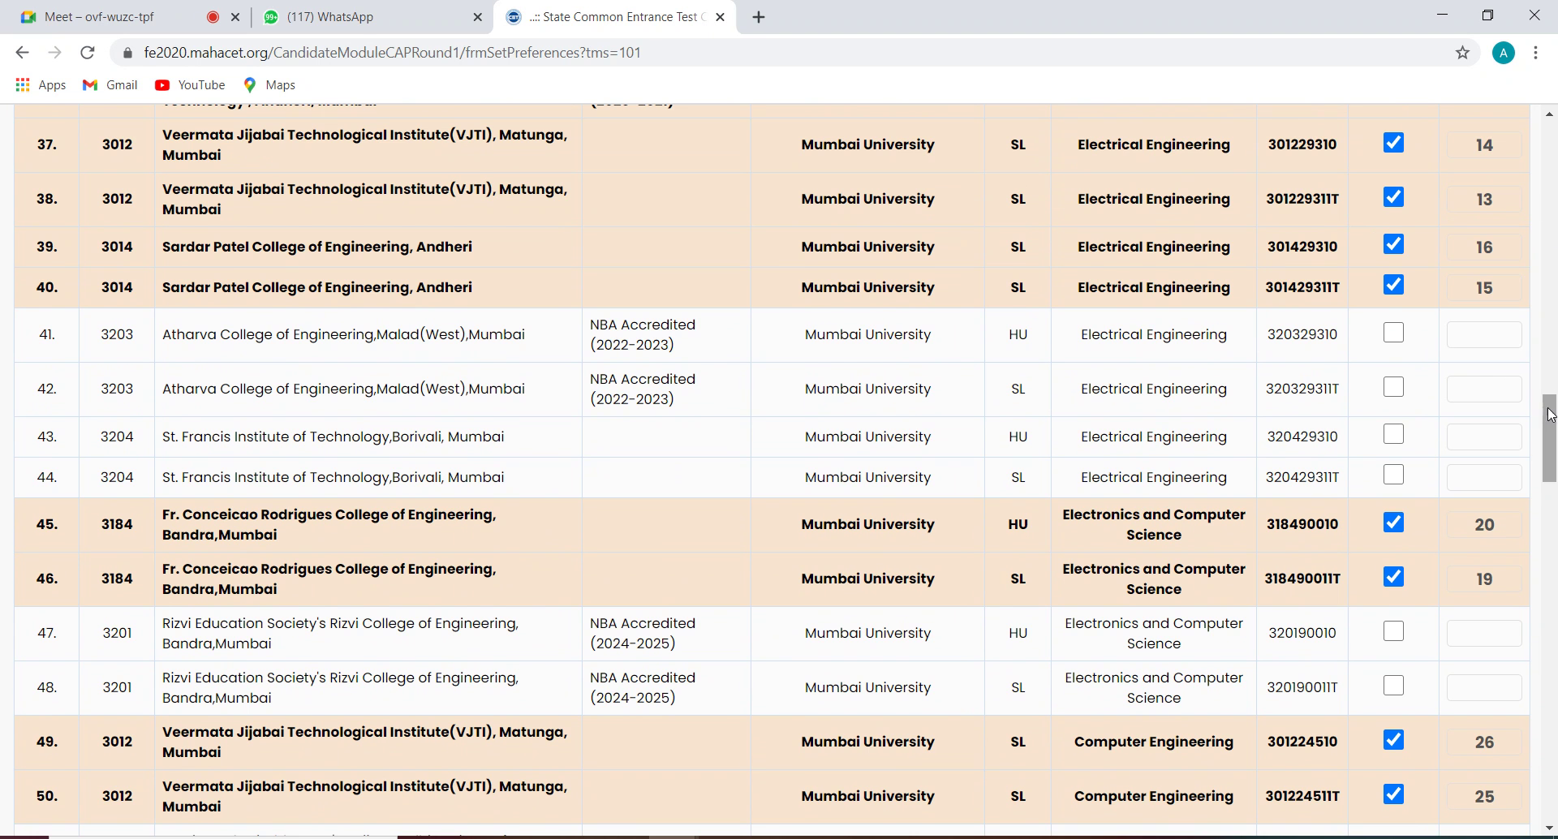
drag(1552, 428, 1552, 315)
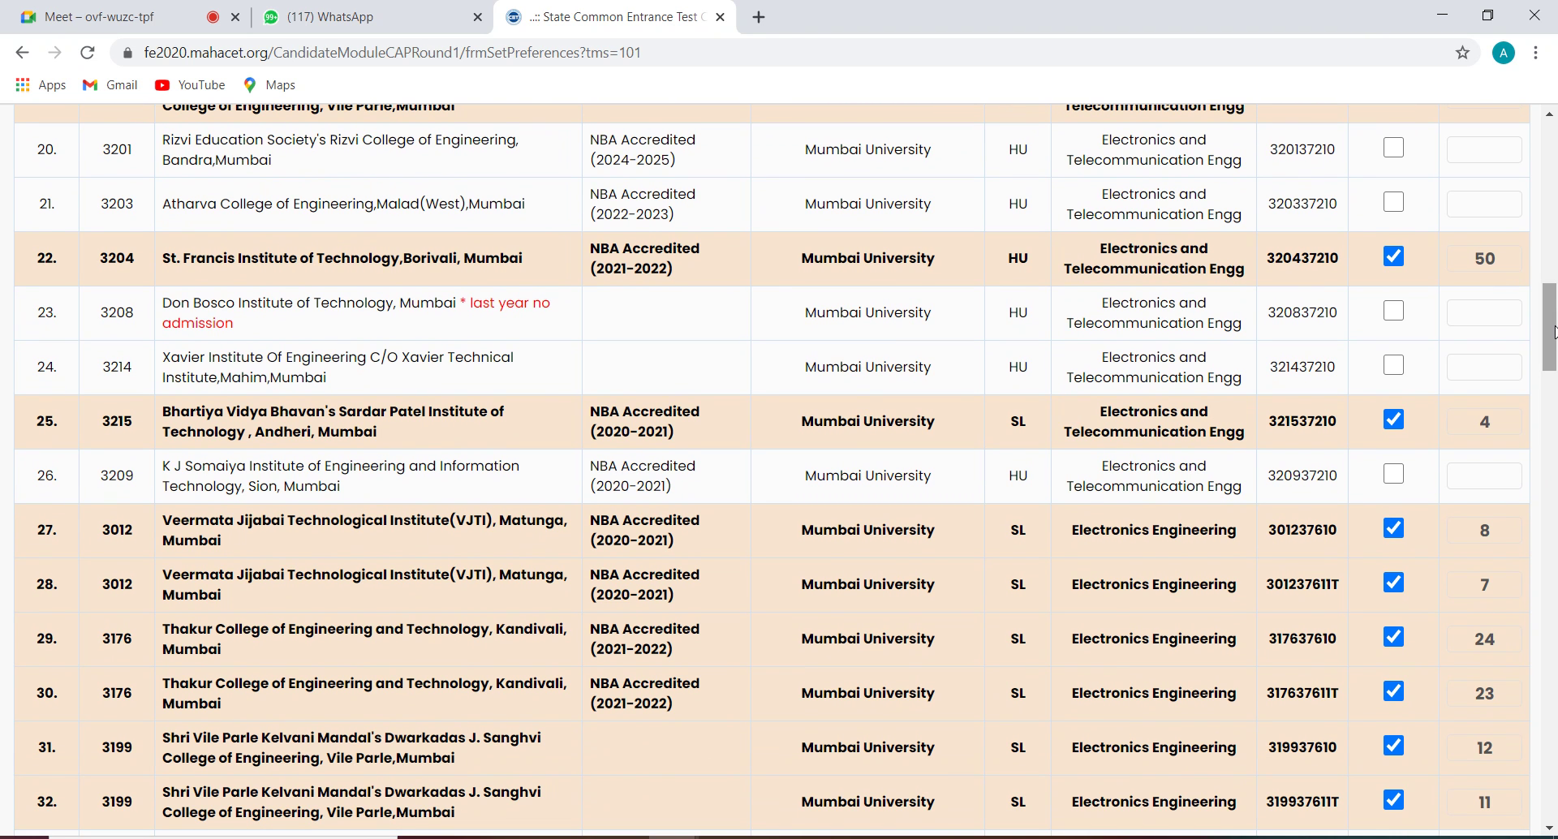
drag(1552, 332, 1552, 434)
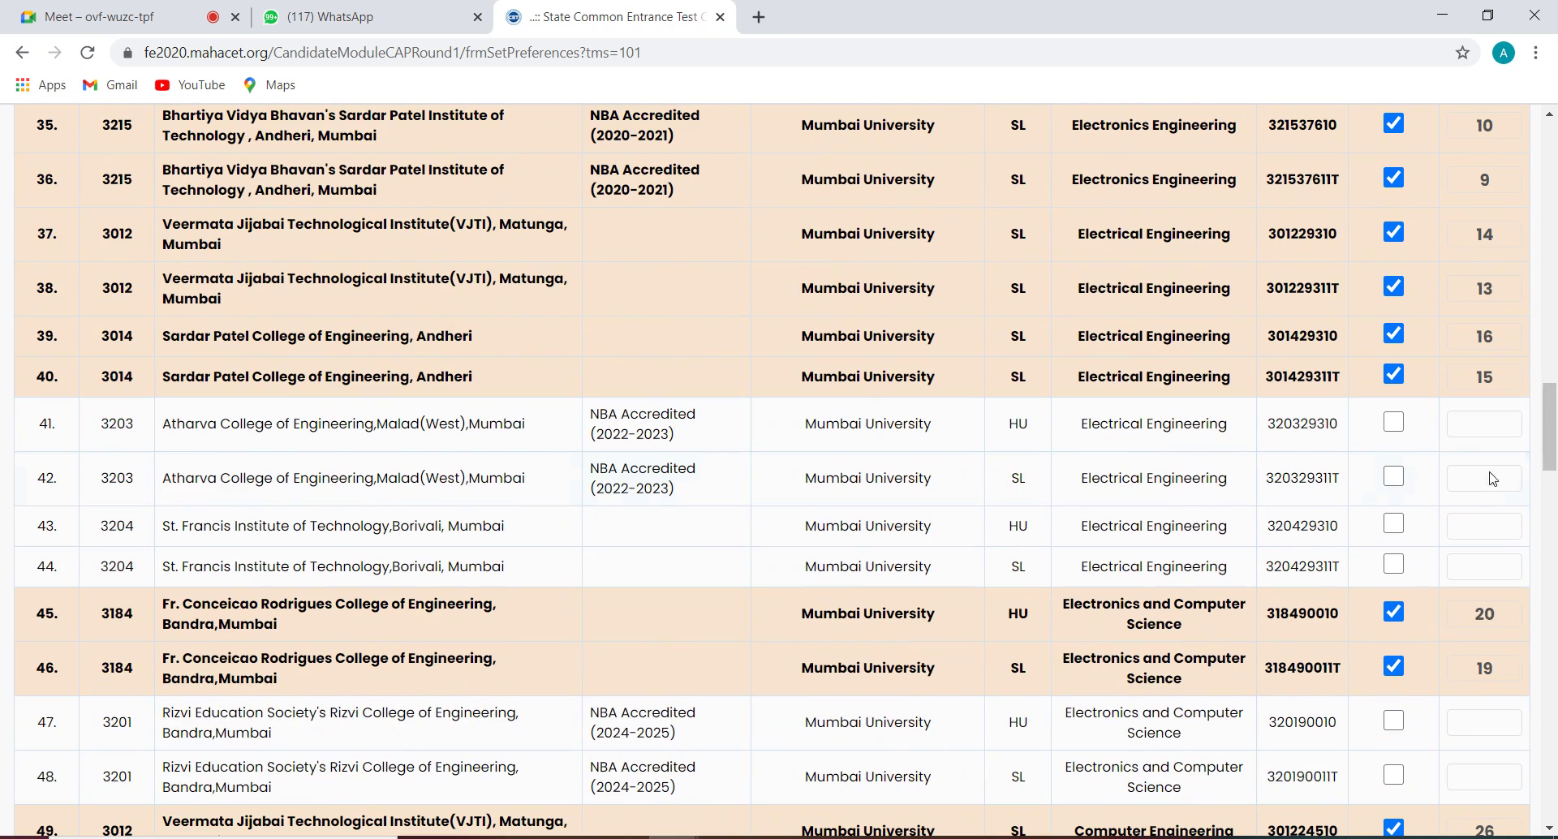
click(1394, 565)
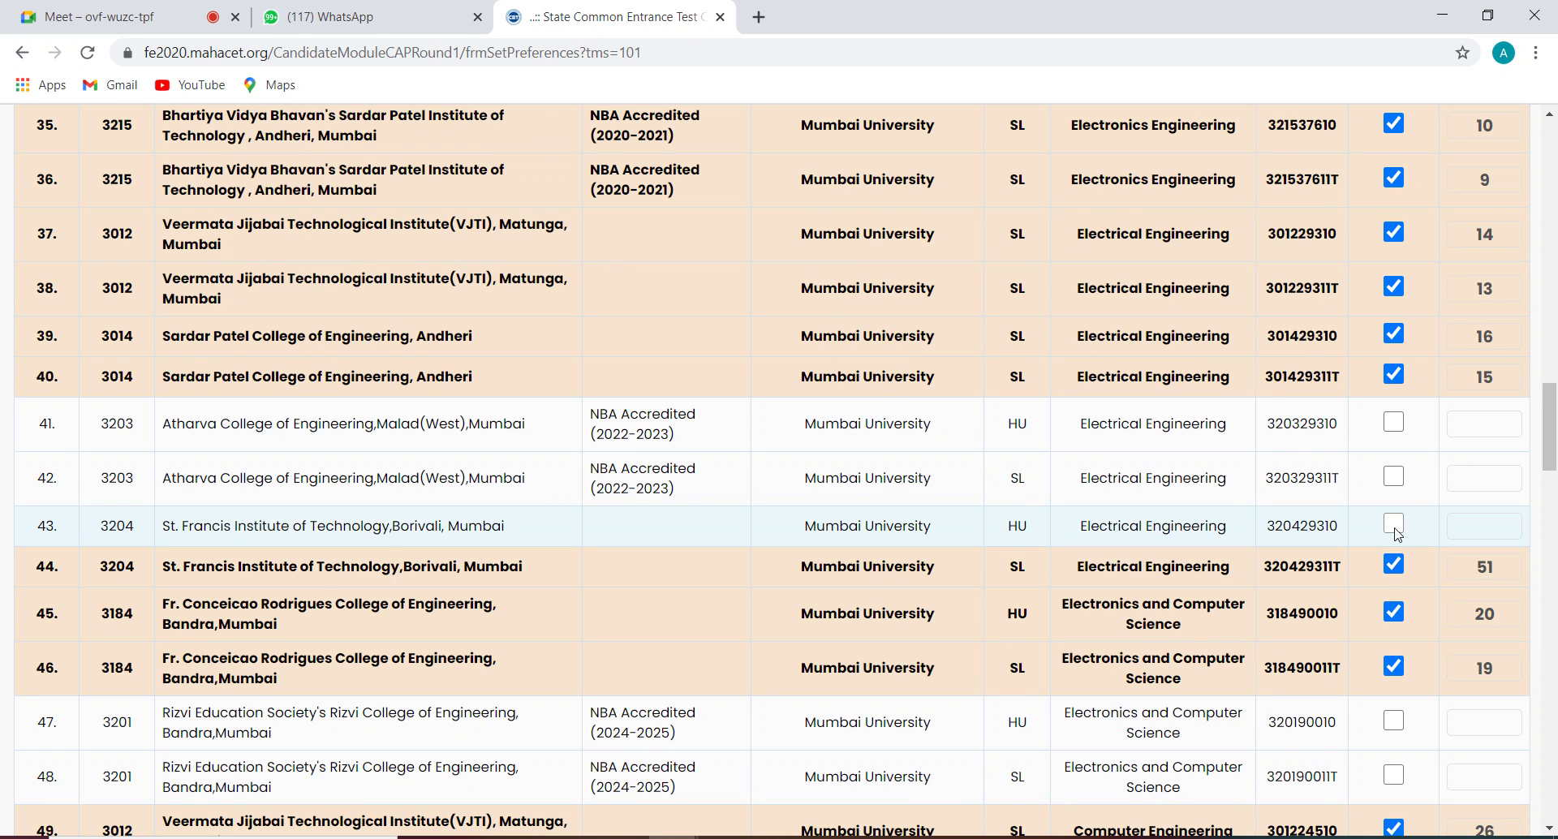
click(1396, 529)
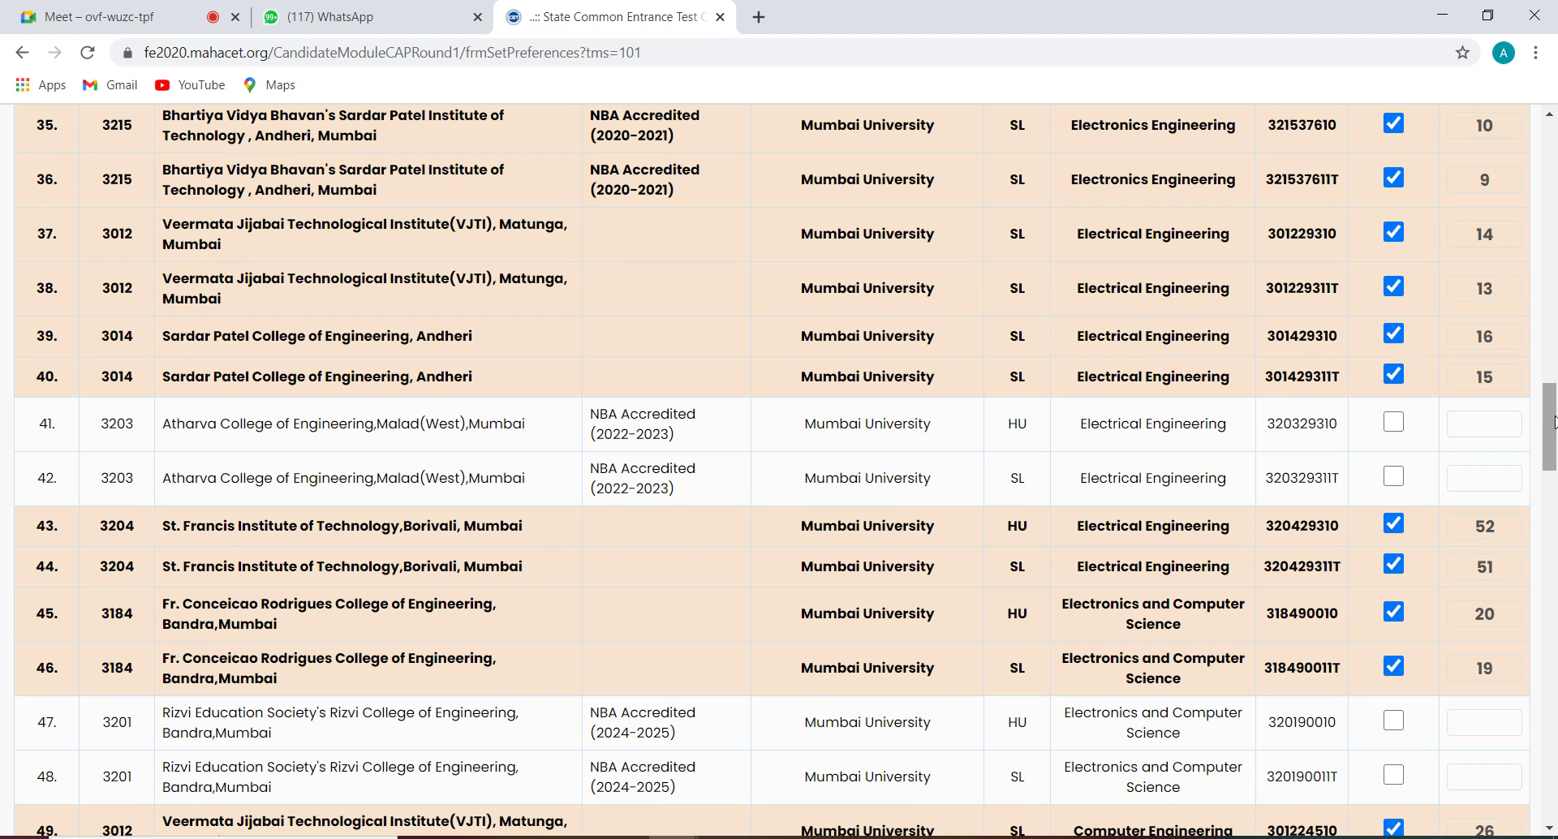
Step: Set Computer Engineering at Rajiv Gandhi Institute (313524511T, 313524510) as preferences 53 and 54, and at St. Francis (320424511T, 320424510) as 55 and 56
drag(1551, 426, 1555, 477)
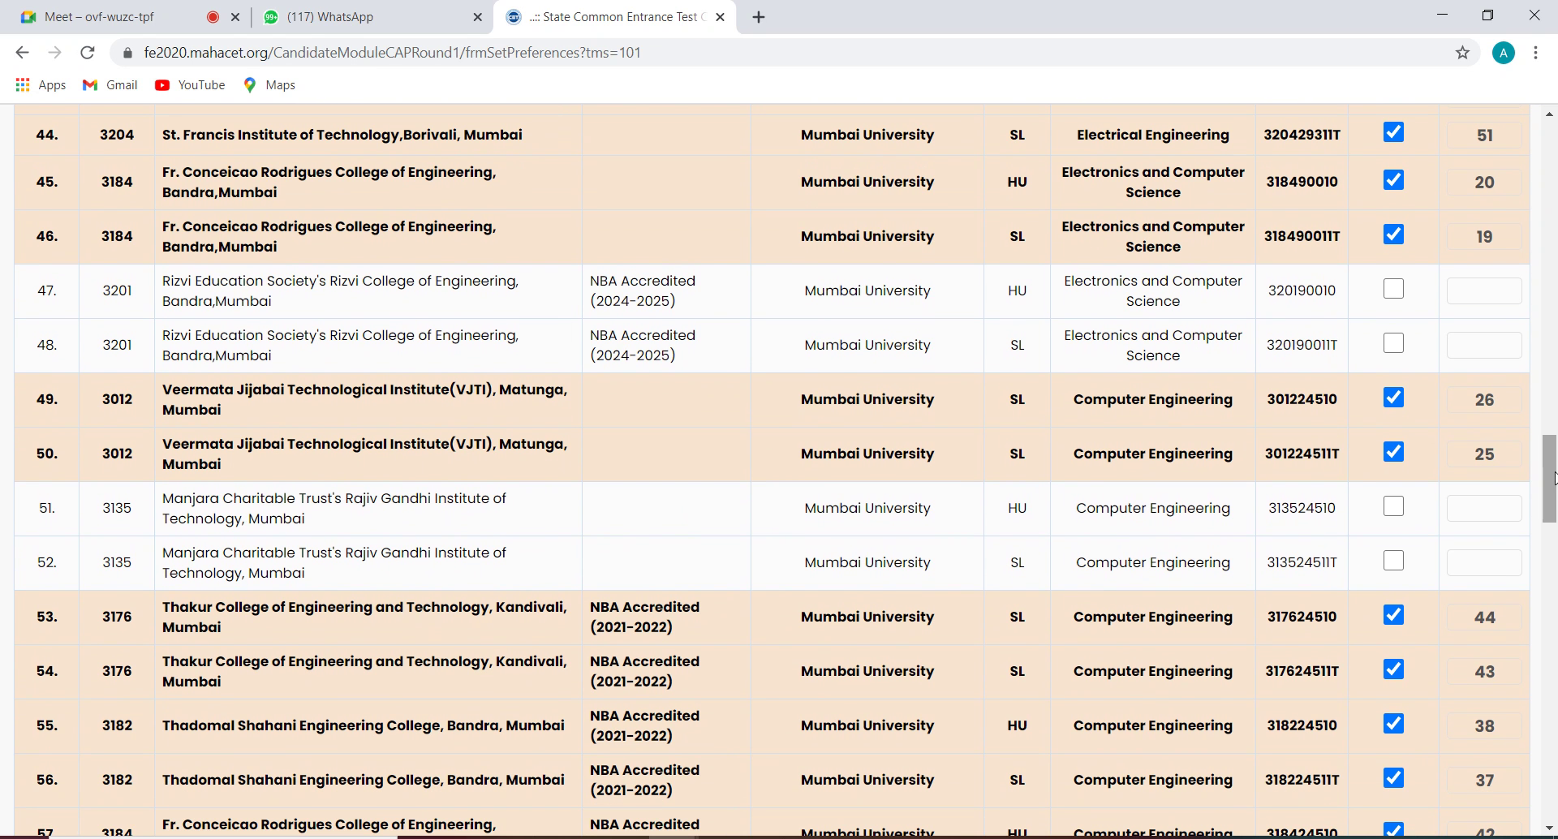
click(1396, 565)
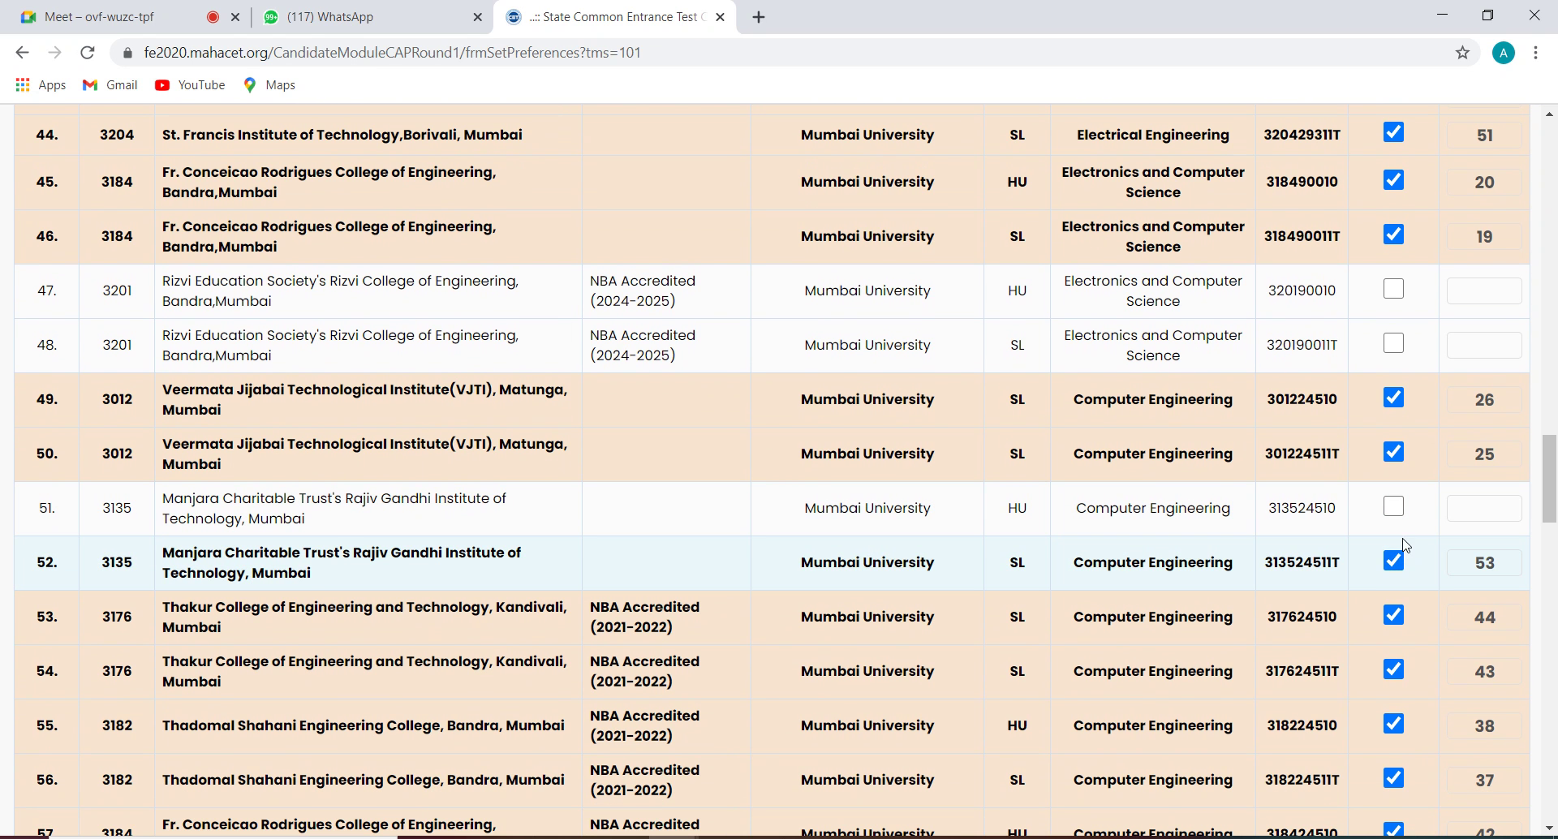
click(1396, 510)
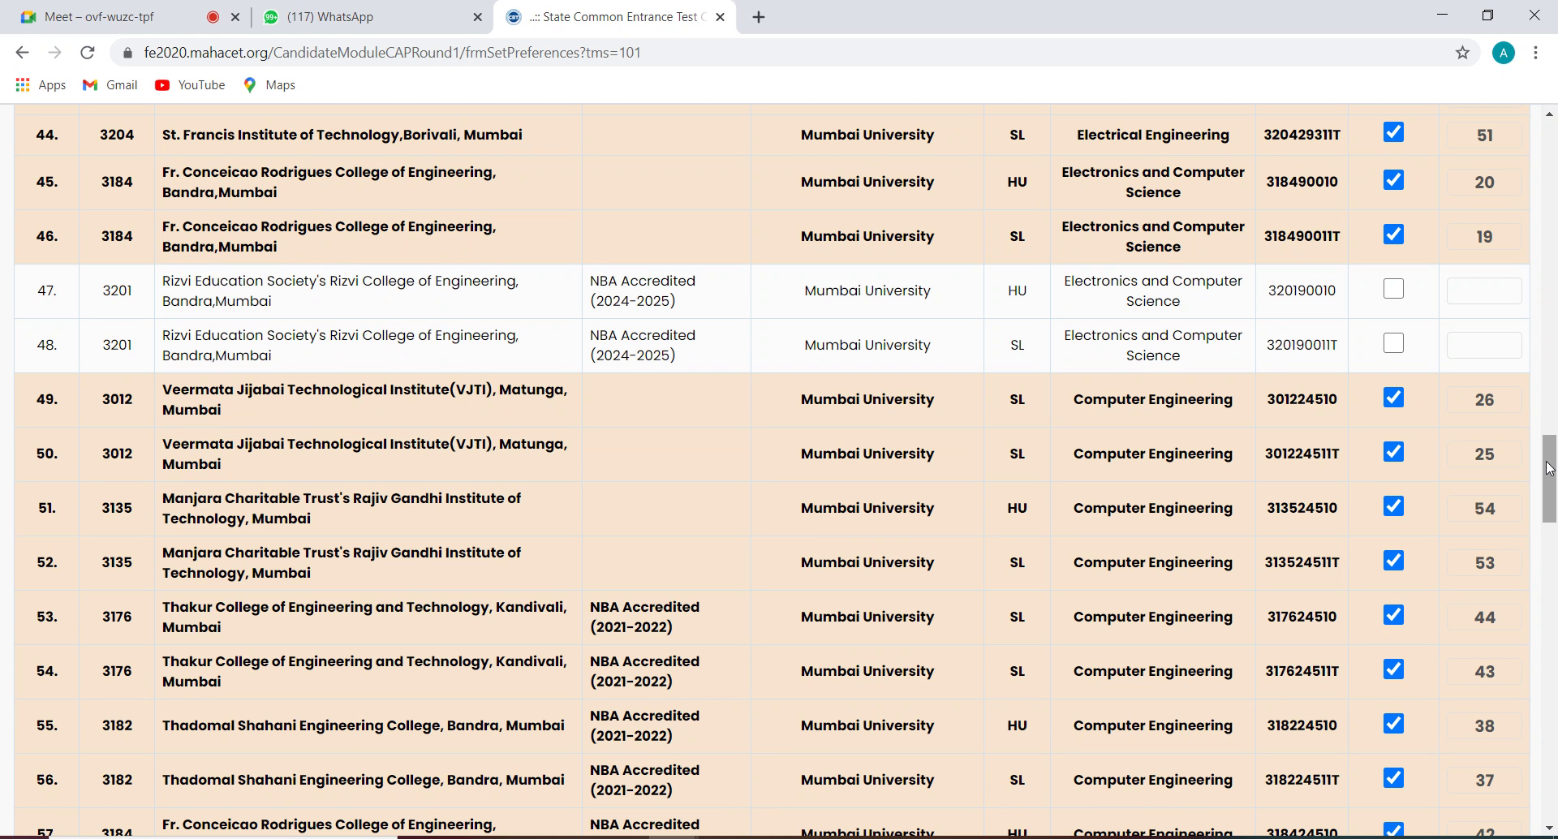
drag(1549, 468, 1546, 559)
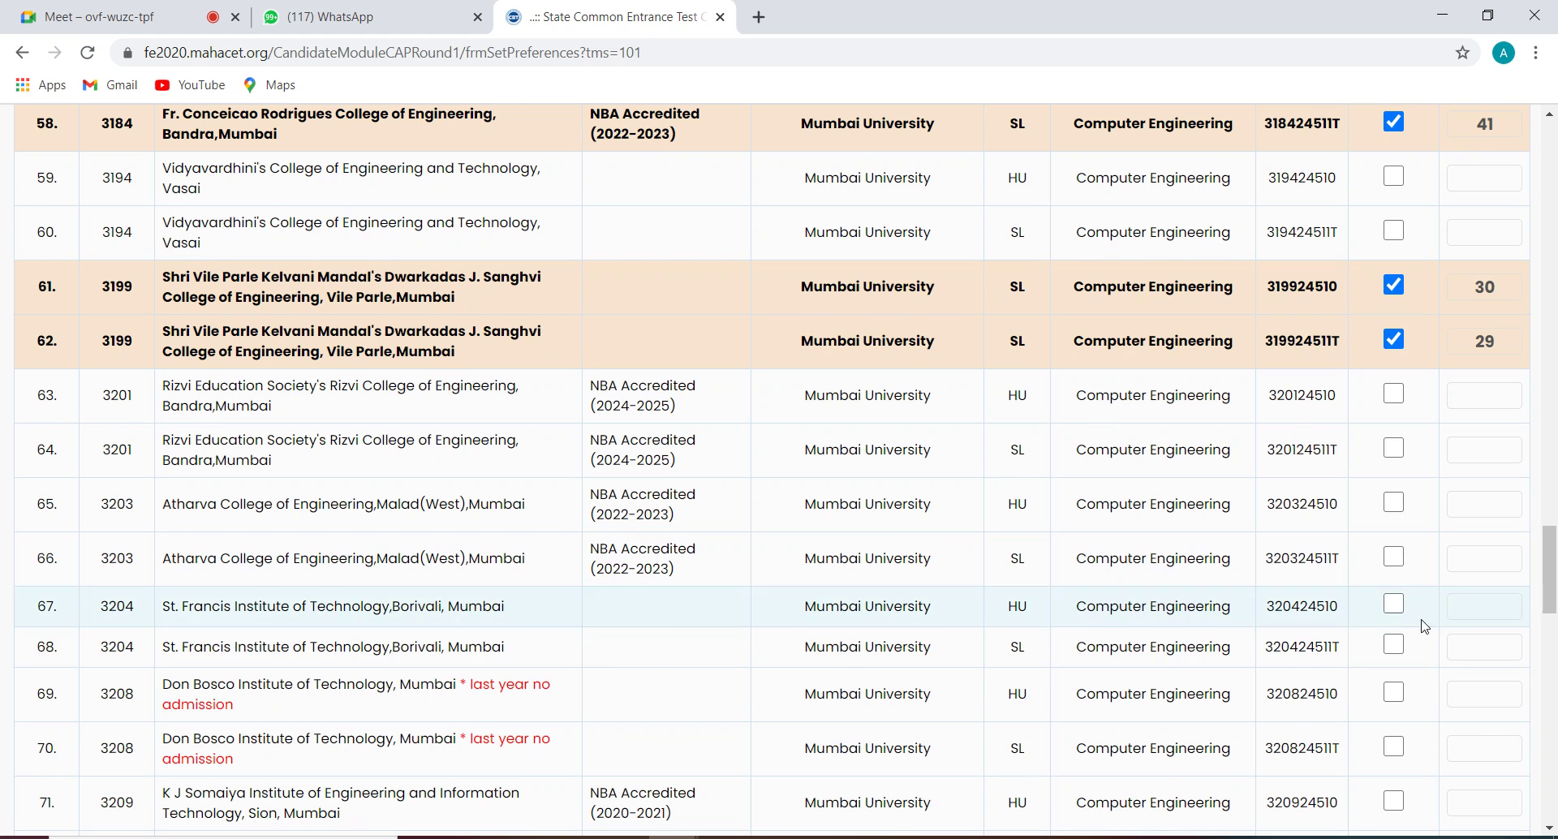
click(1395, 644)
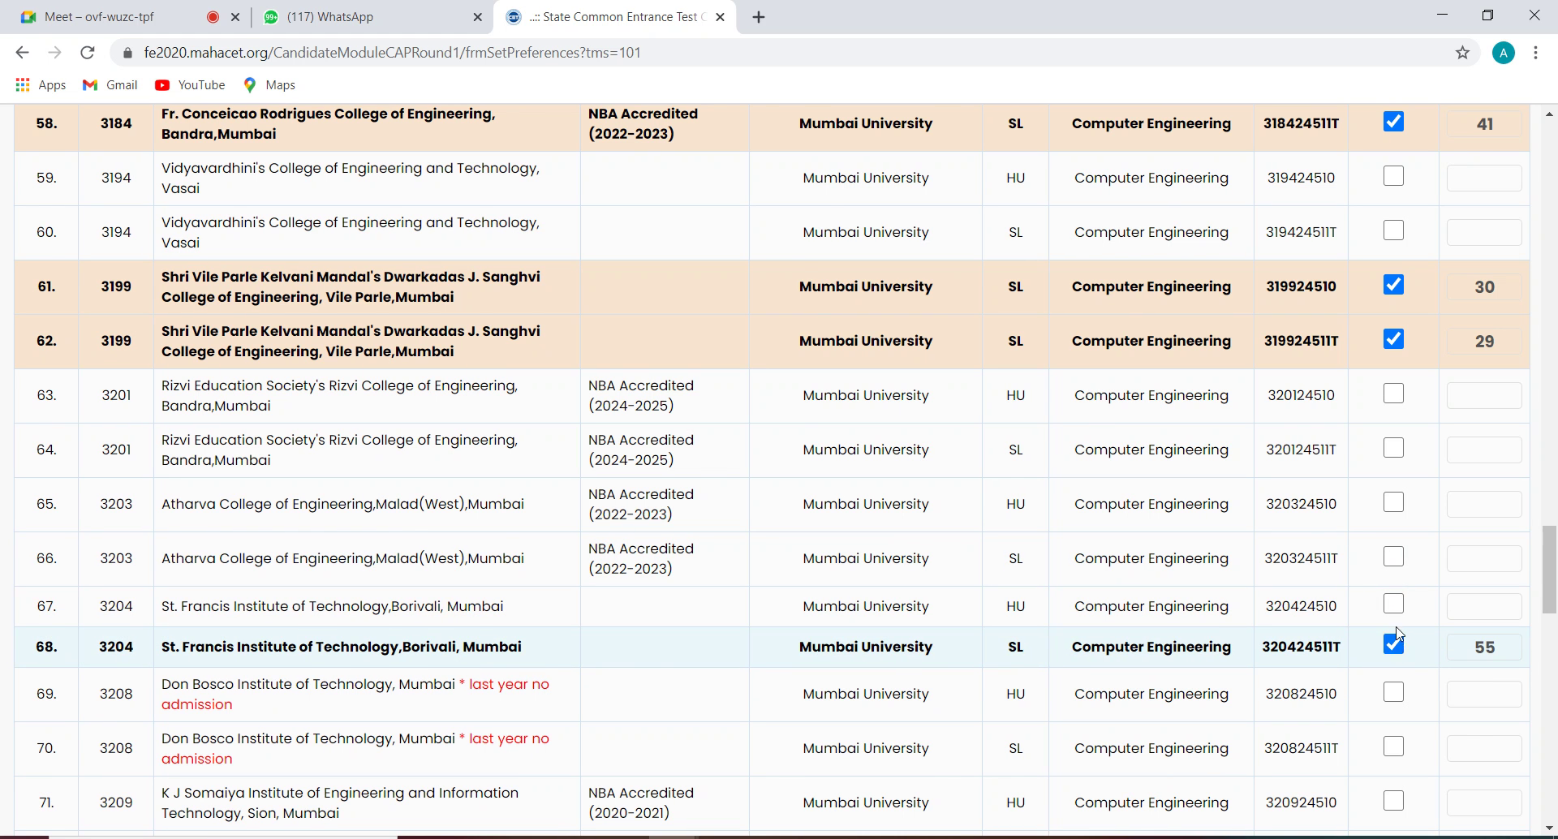
click(1395, 604)
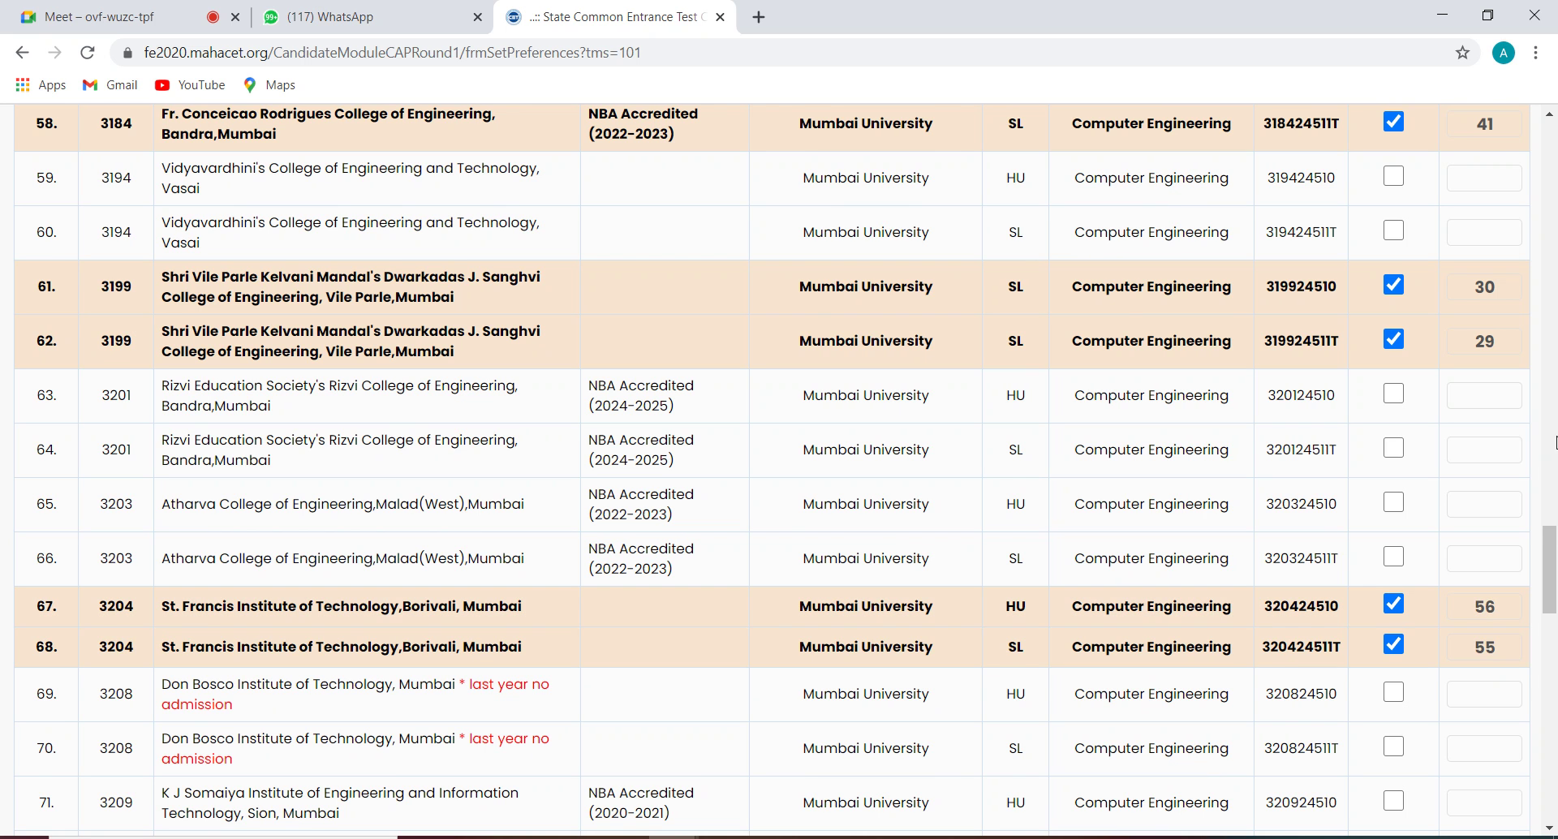
Step: Set Information Technology at Rajiv Gandhi Institute (313524611T, 313524610) as preferences 57 and 58, and at St. Francis (320424611T, 320424610) as 59 and 60
drag(1551, 572, 1551, 649)
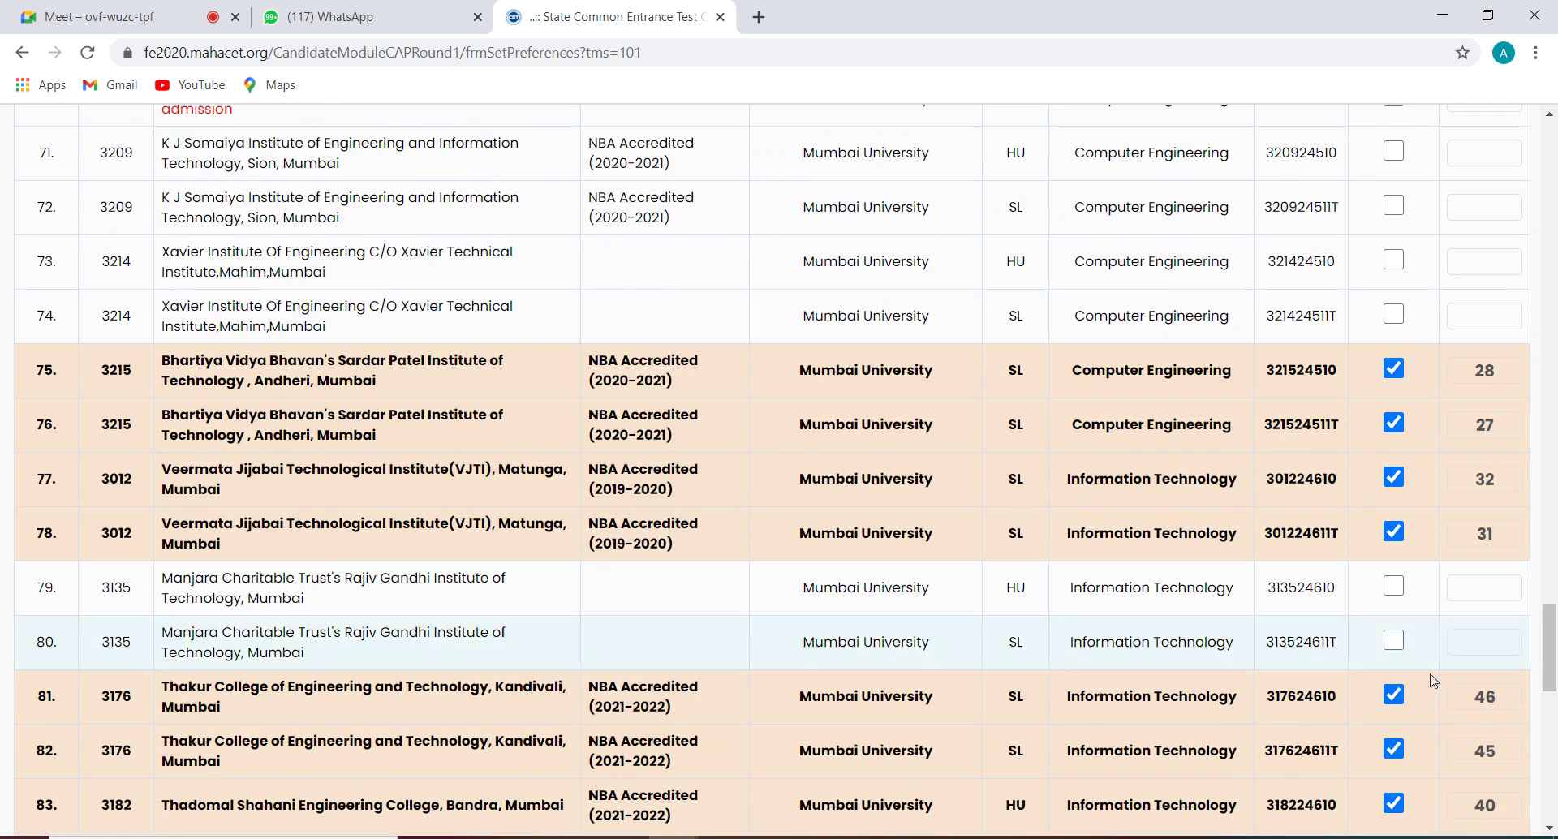
click(1396, 641)
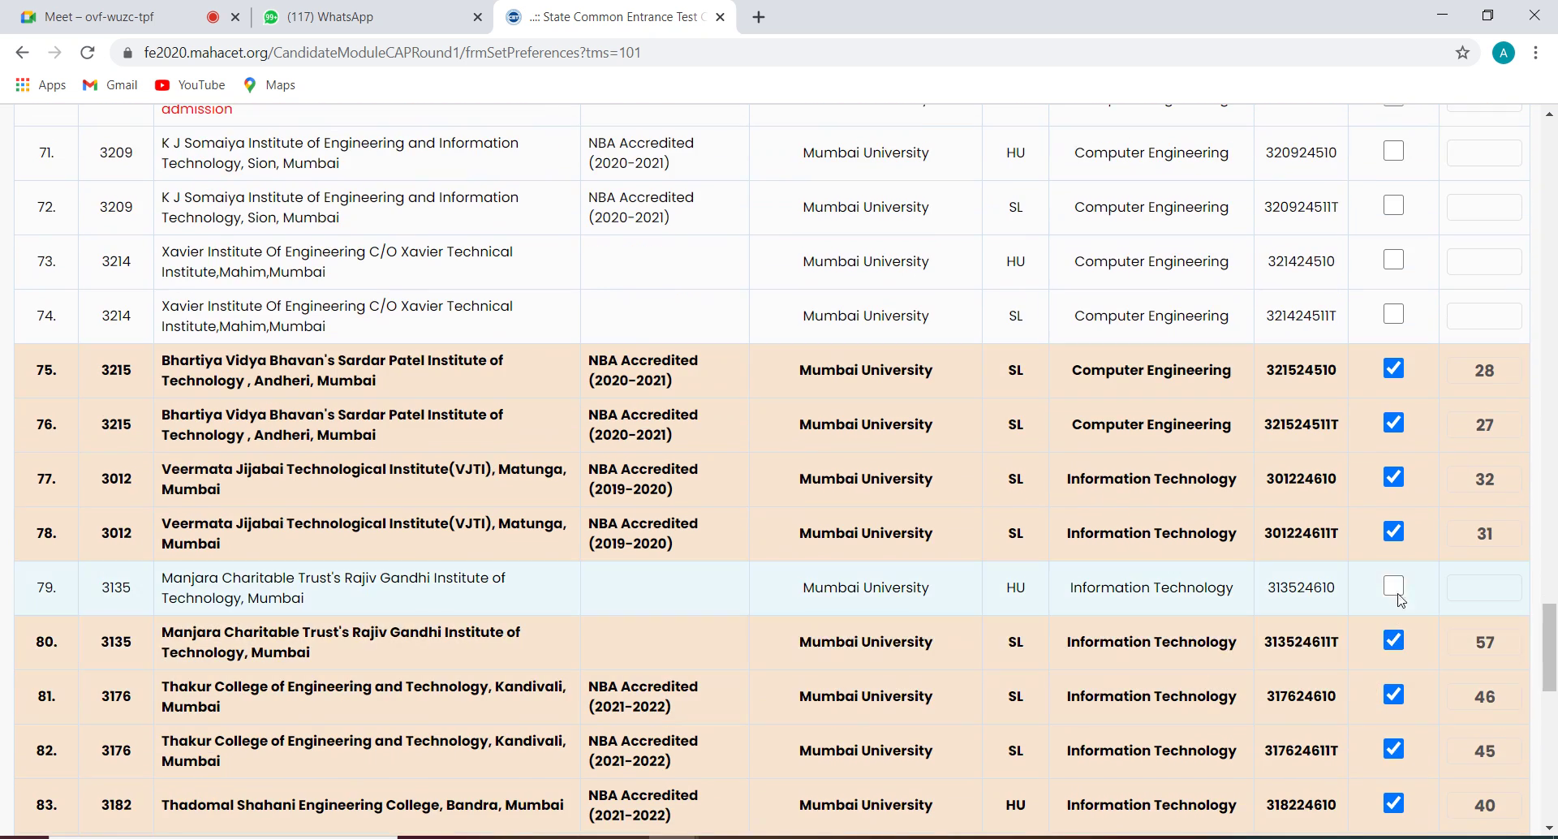
click(1395, 585)
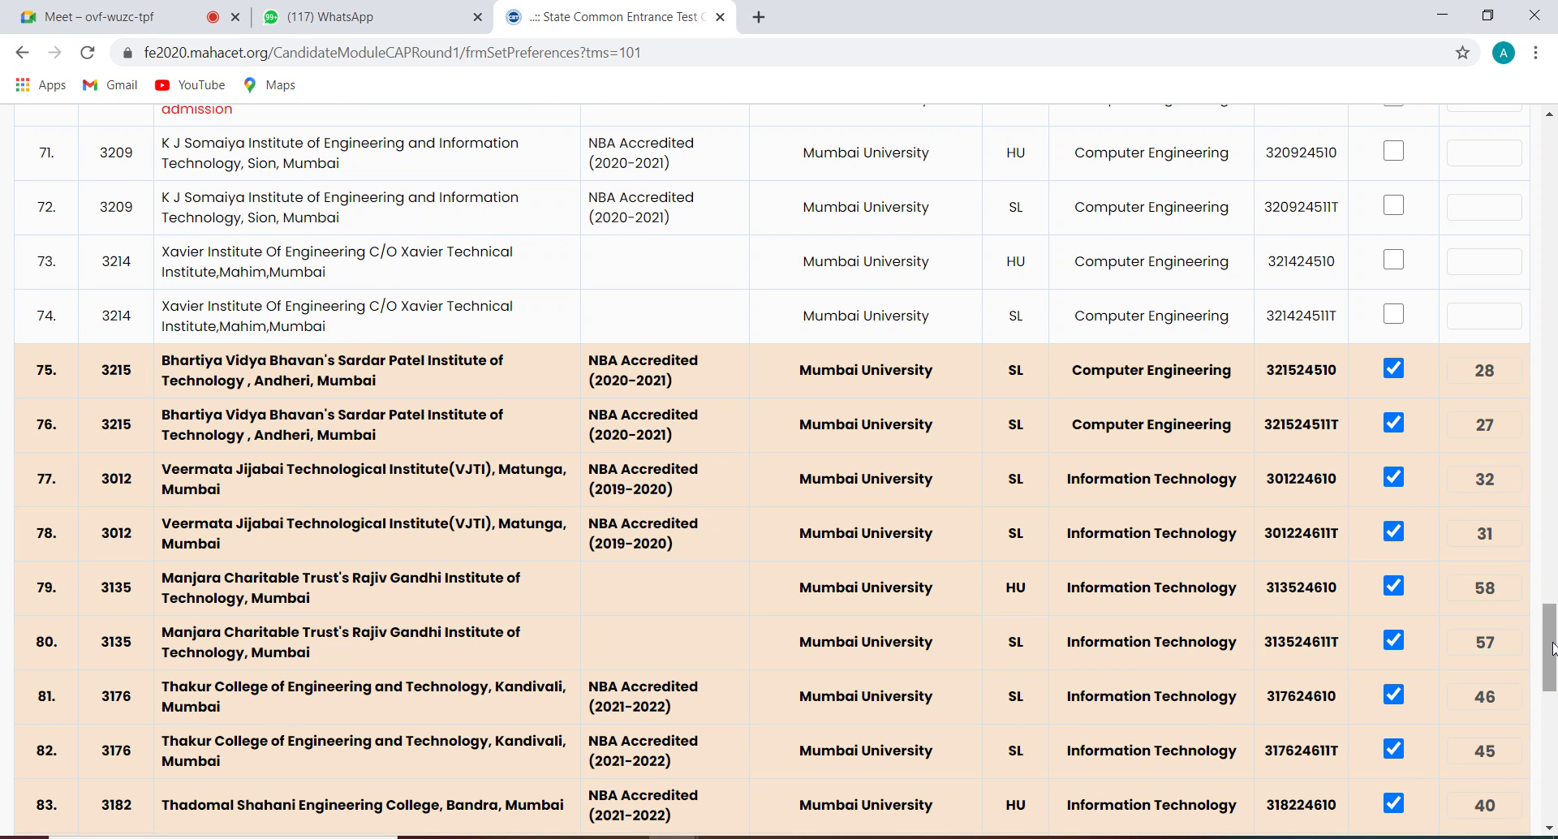
drag(1553, 647, 1554, 685)
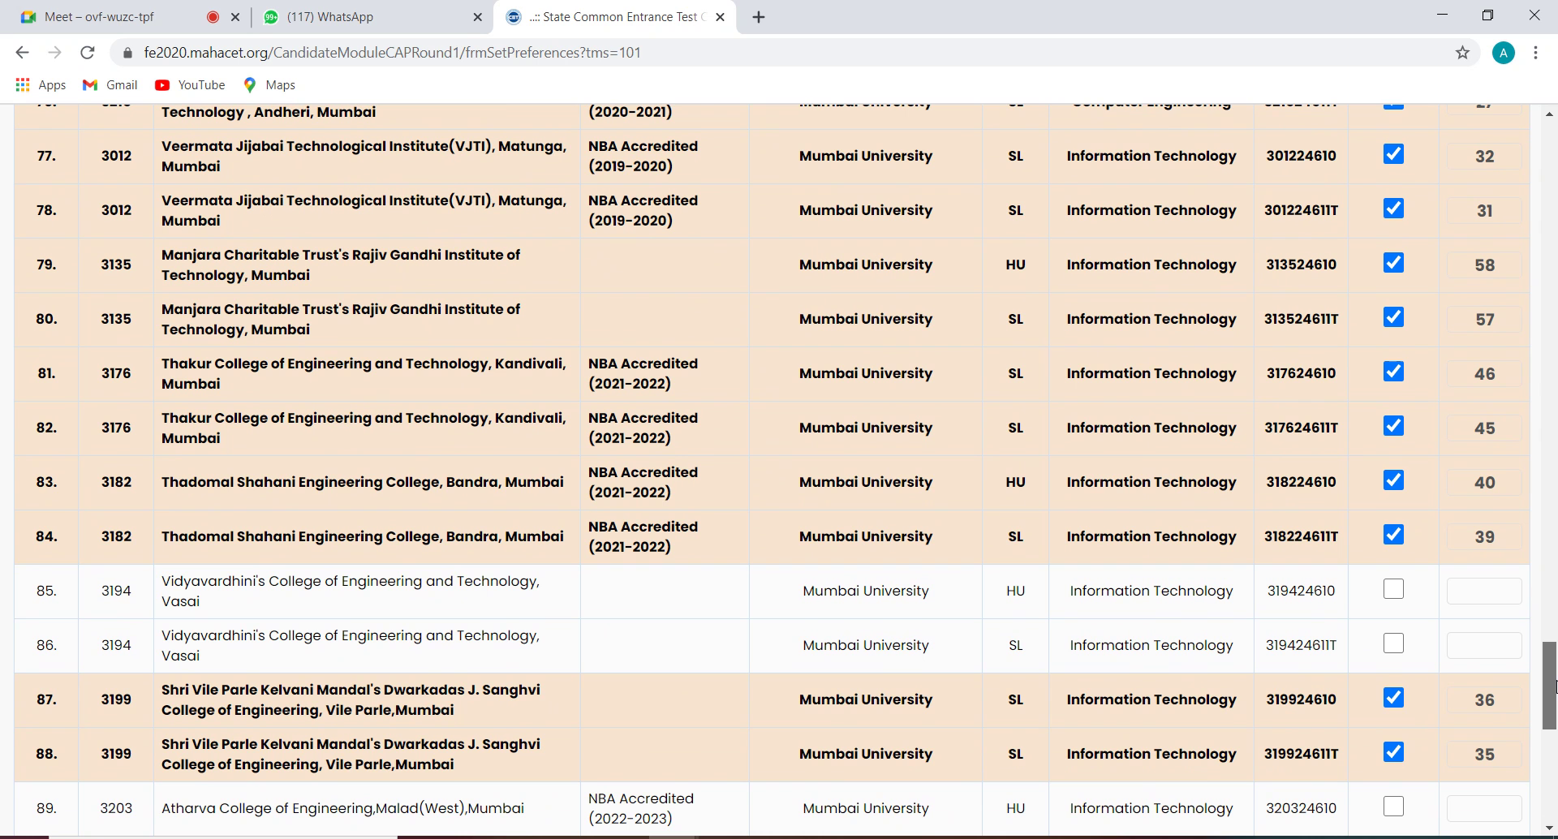
drag(1554, 686, 1554, 737)
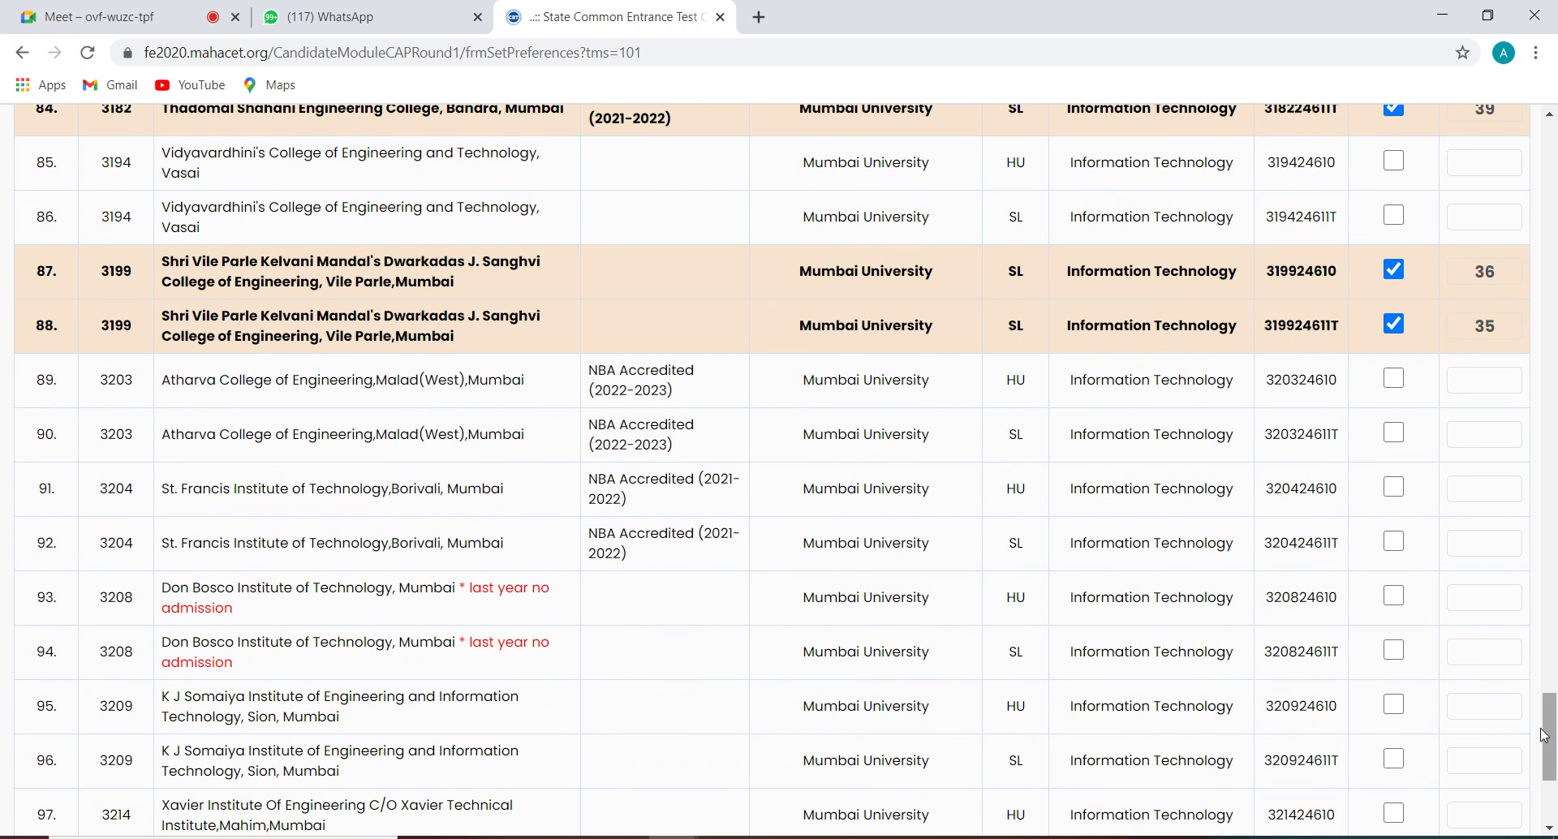
click(1394, 542)
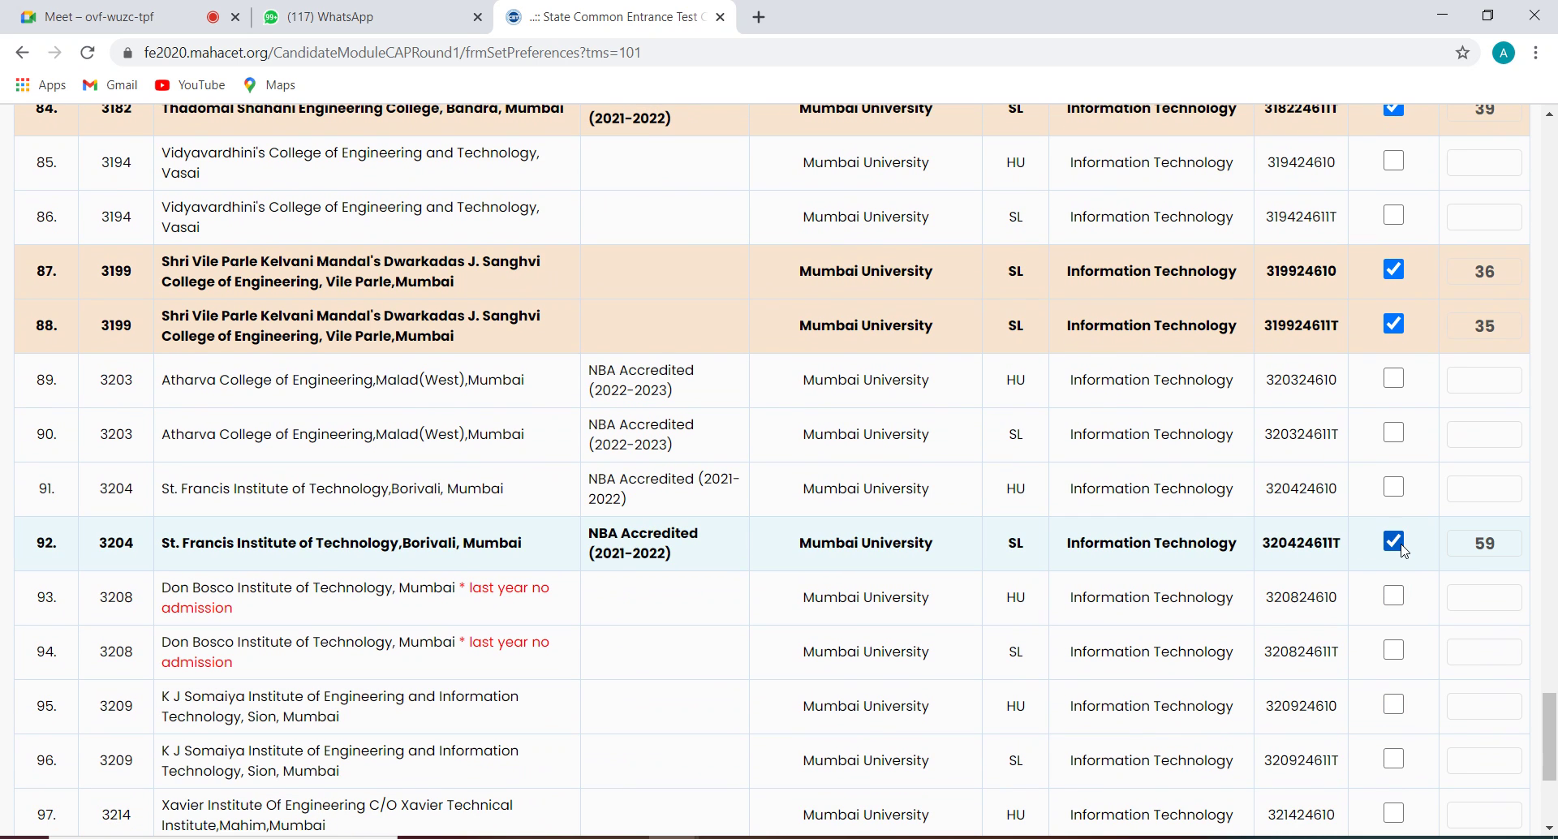
click(1394, 489)
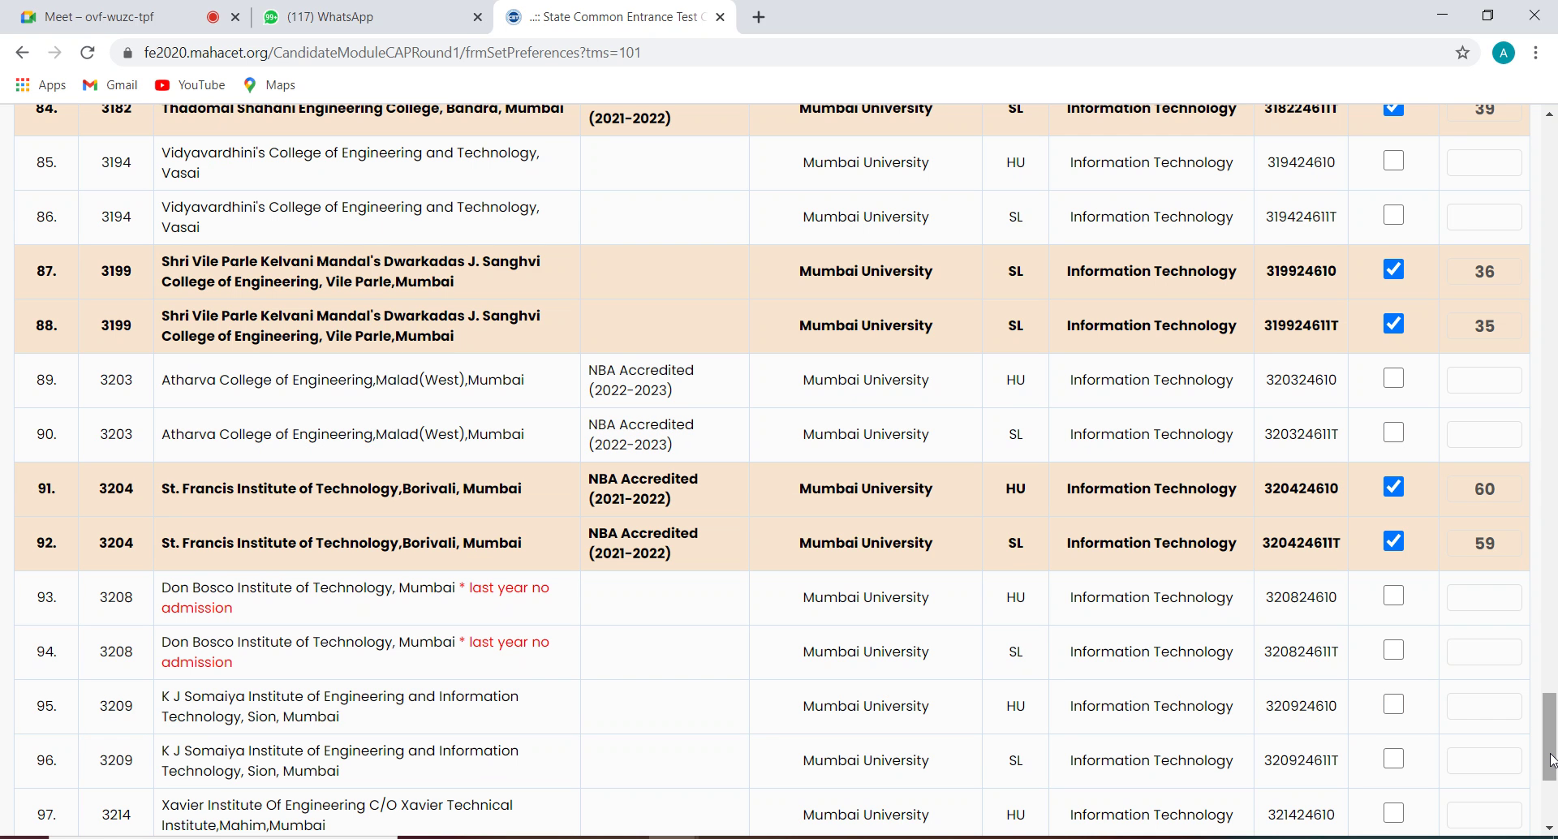
drag(1552, 760, 1555, 218)
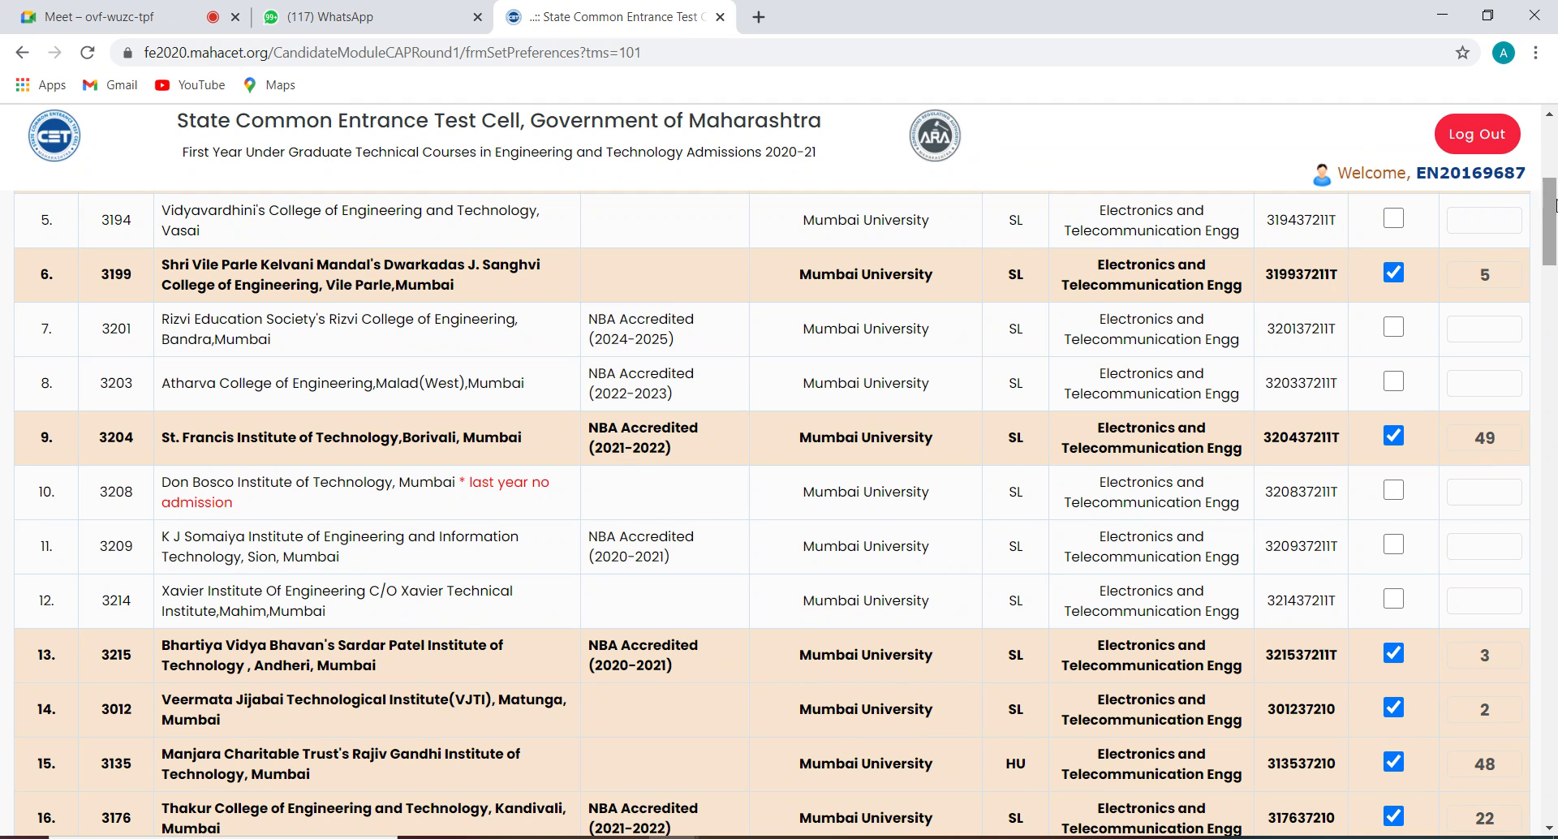
Step: Set Electronics and Telecommunication at Vidyavardhini's College (319437211T, 319437210) as preferences 61 and 62, and at Xavier Institute (321437211T, 321437210) as 63 and 64
click(1399, 222)
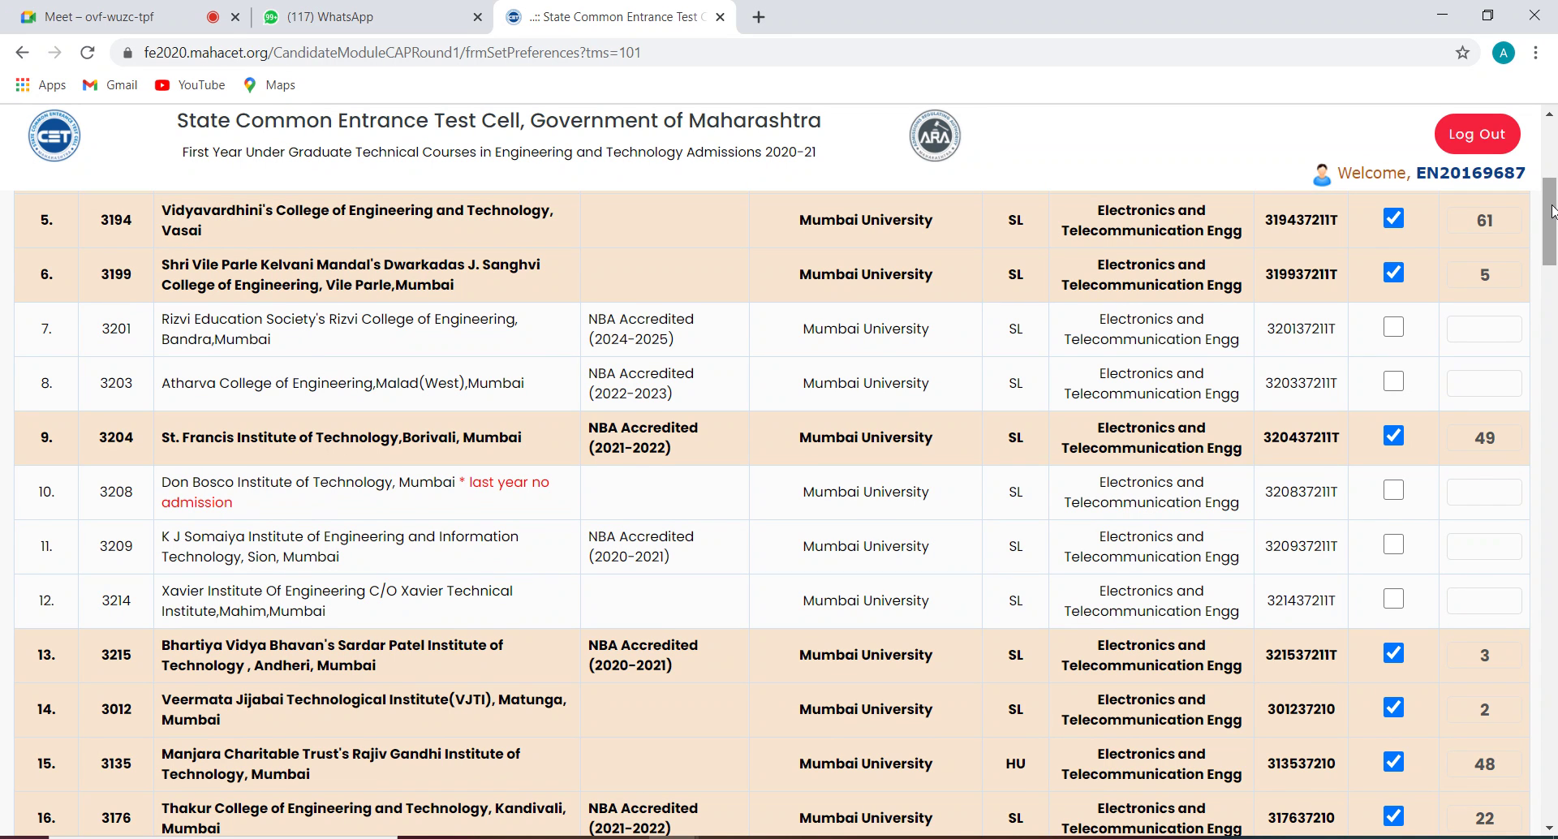
drag(1551, 211, 1553, 258)
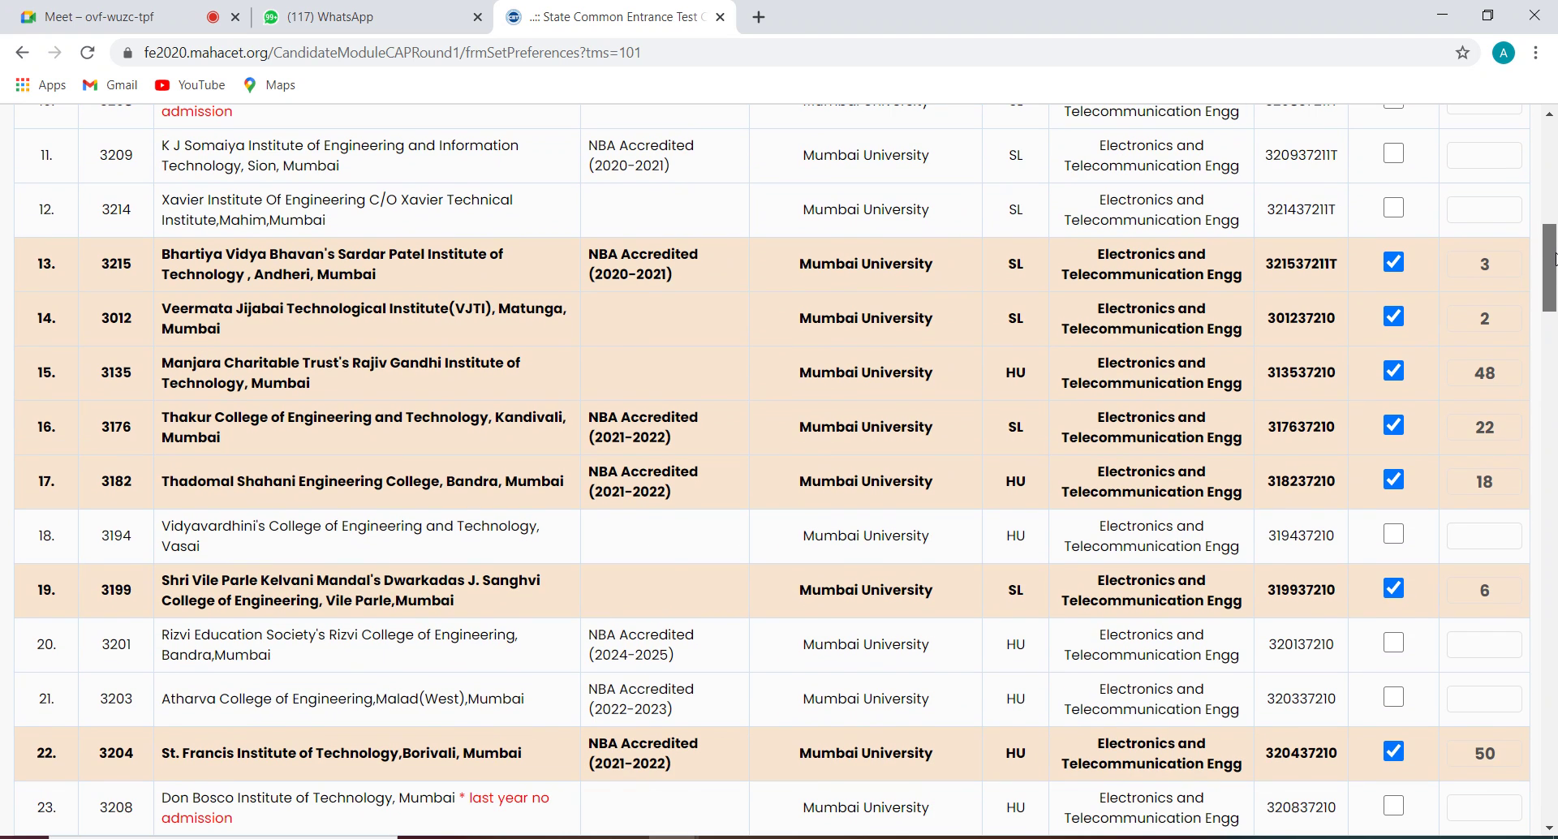
click(1394, 533)
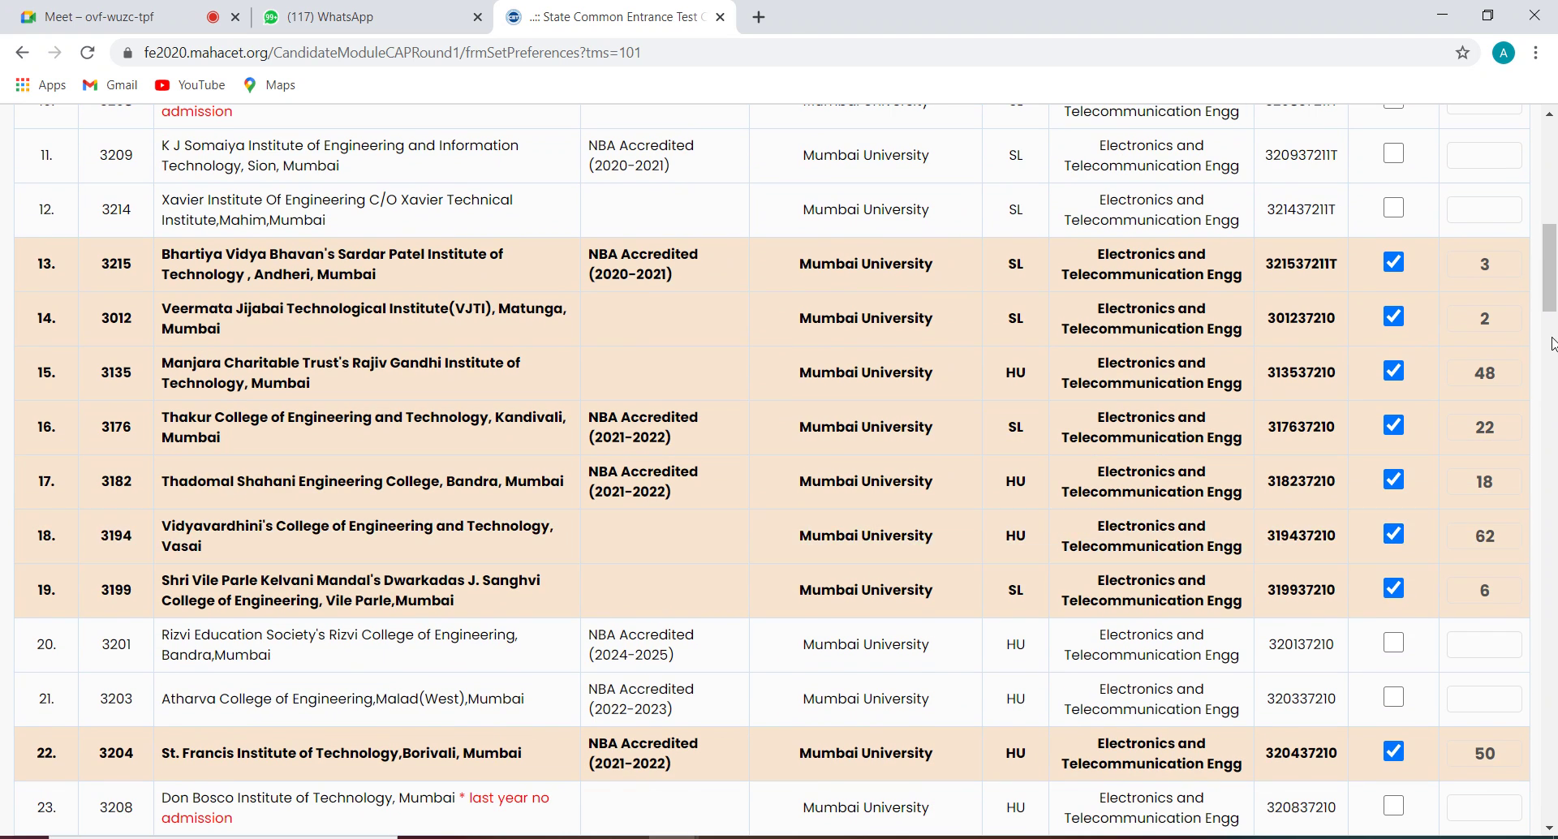
drag(1552, 288, 1555, 233)
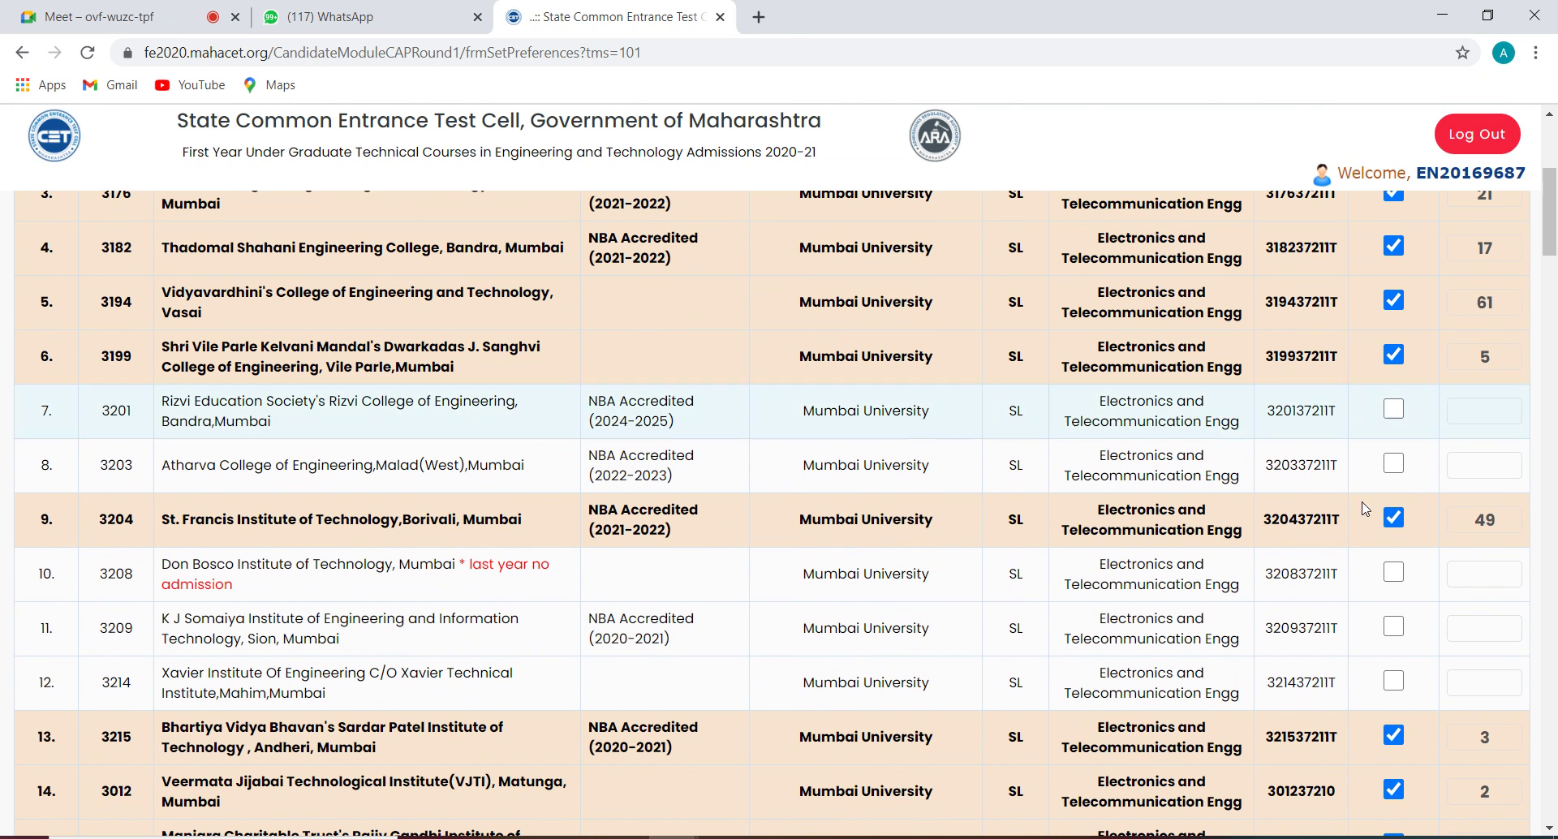
click(1394, 681)
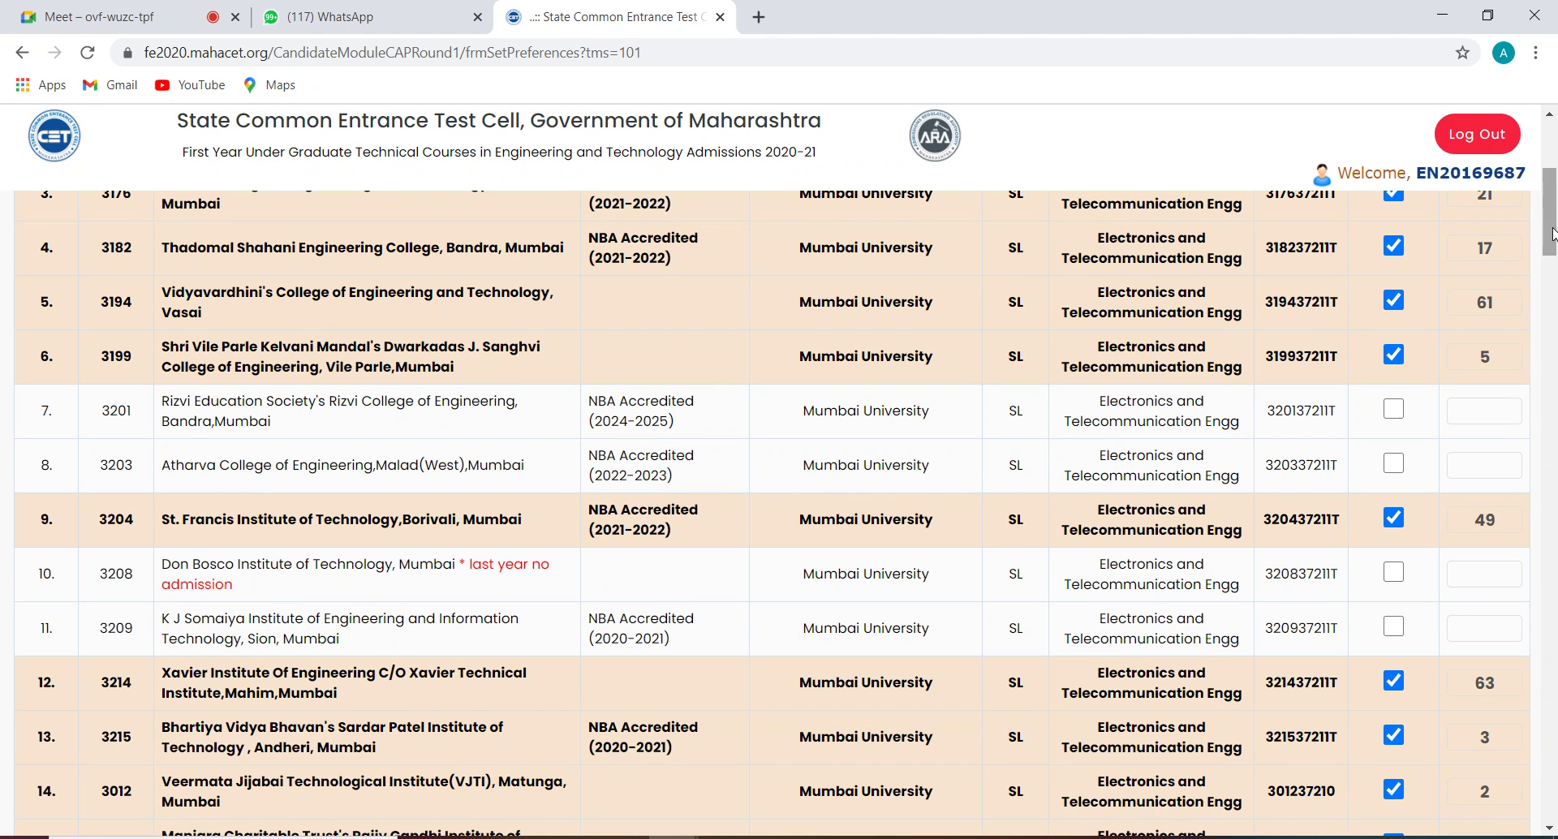
drag(1549, 235, 1552, 316)
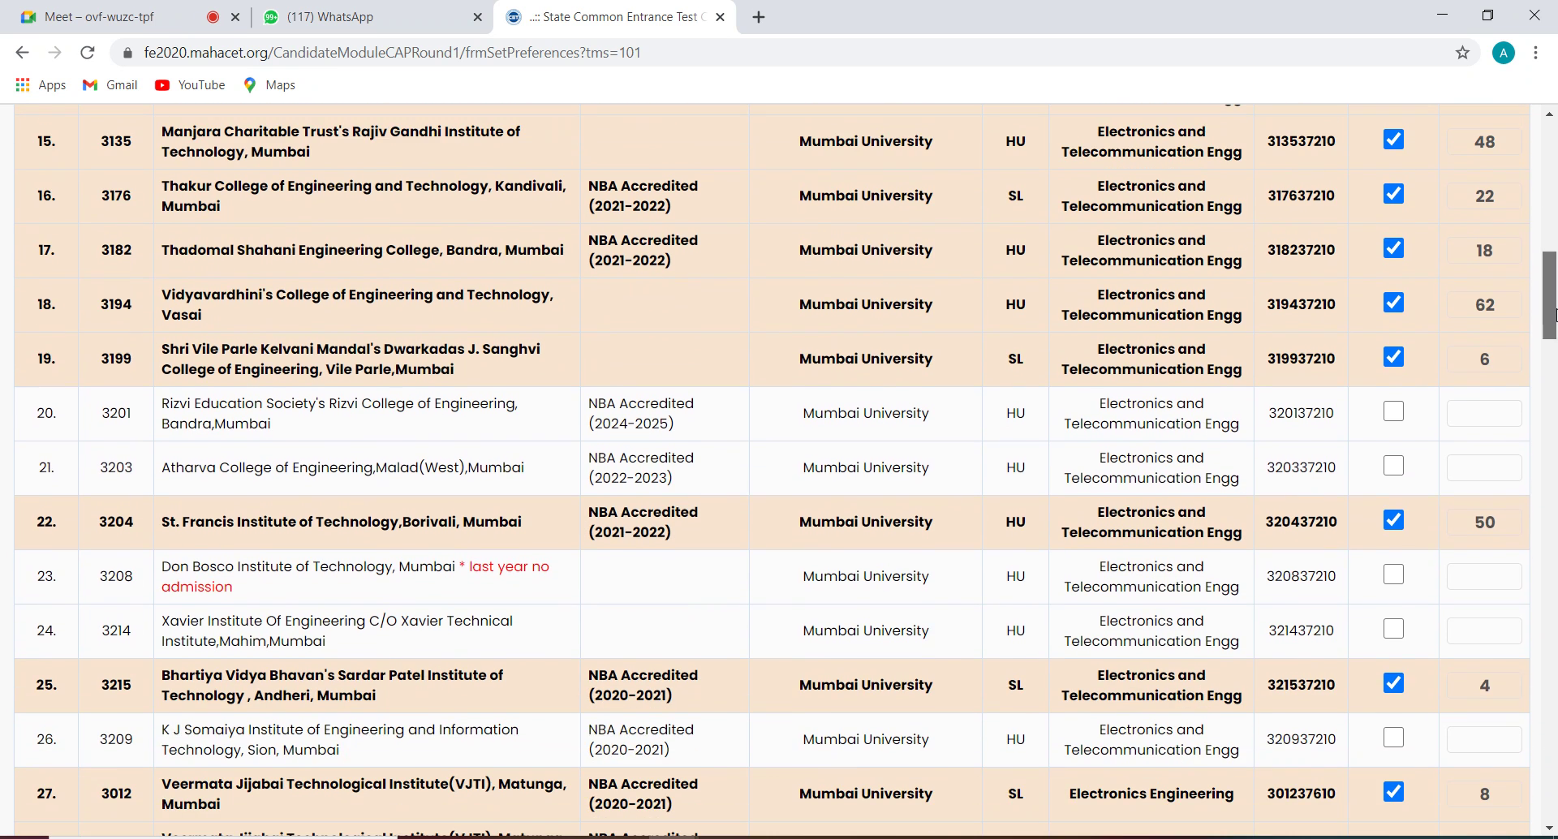
click(1394, 633)
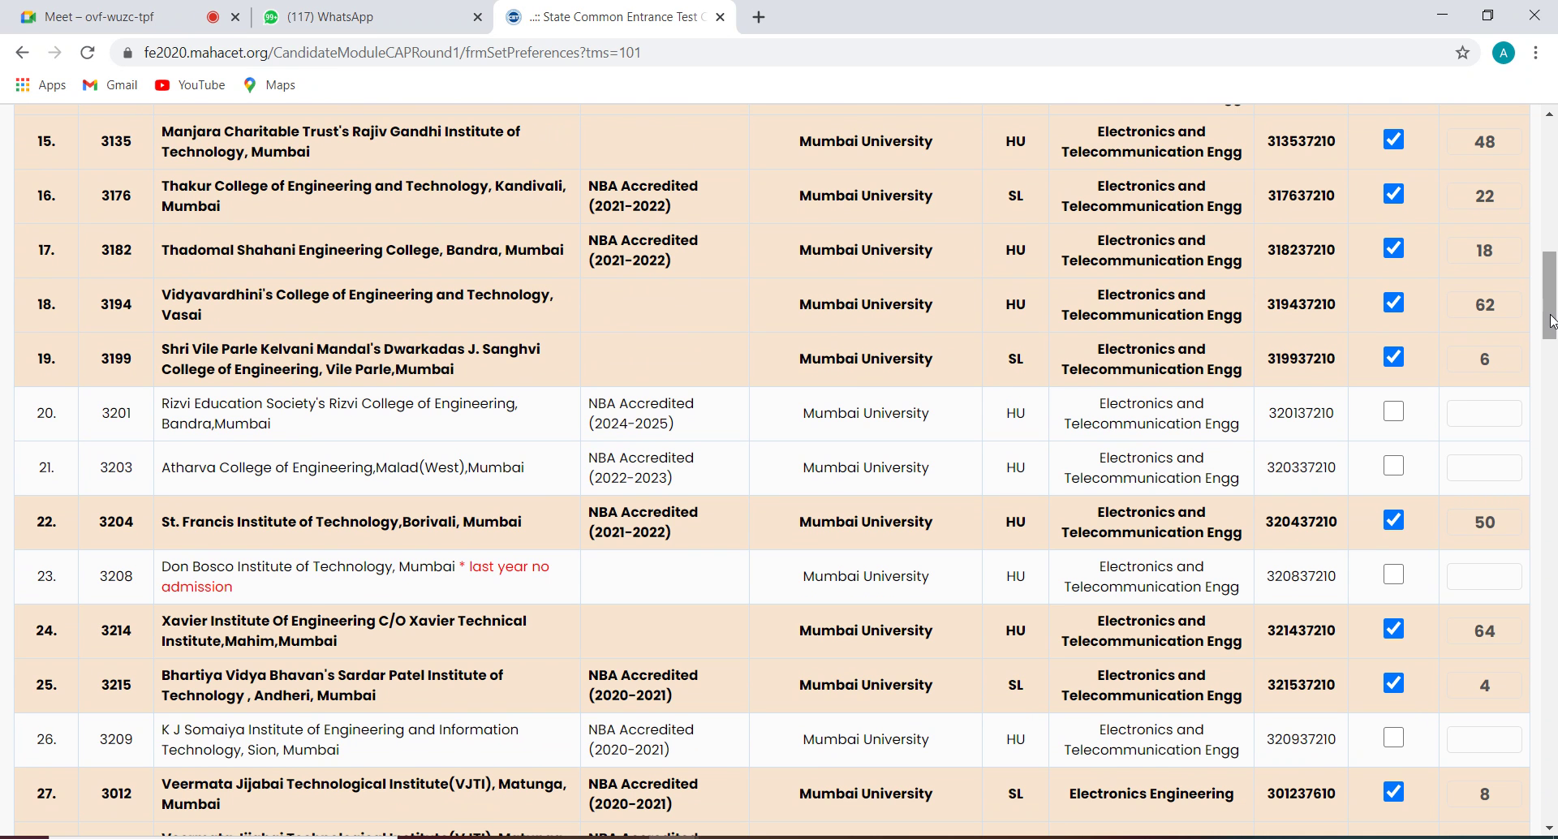
drag(1552, 316, 1556, 226)
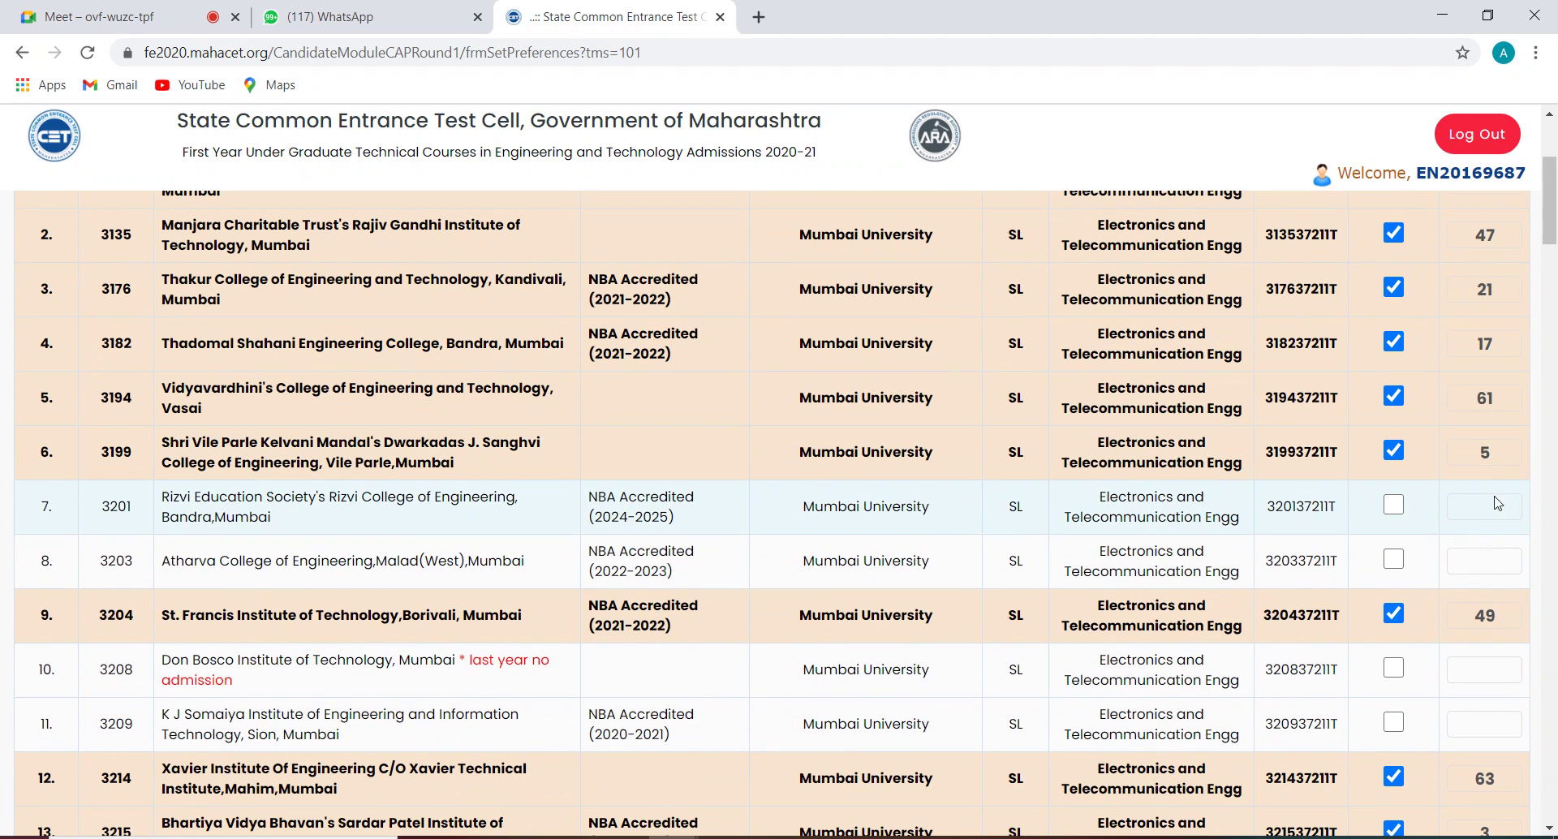
click(1393, 558)
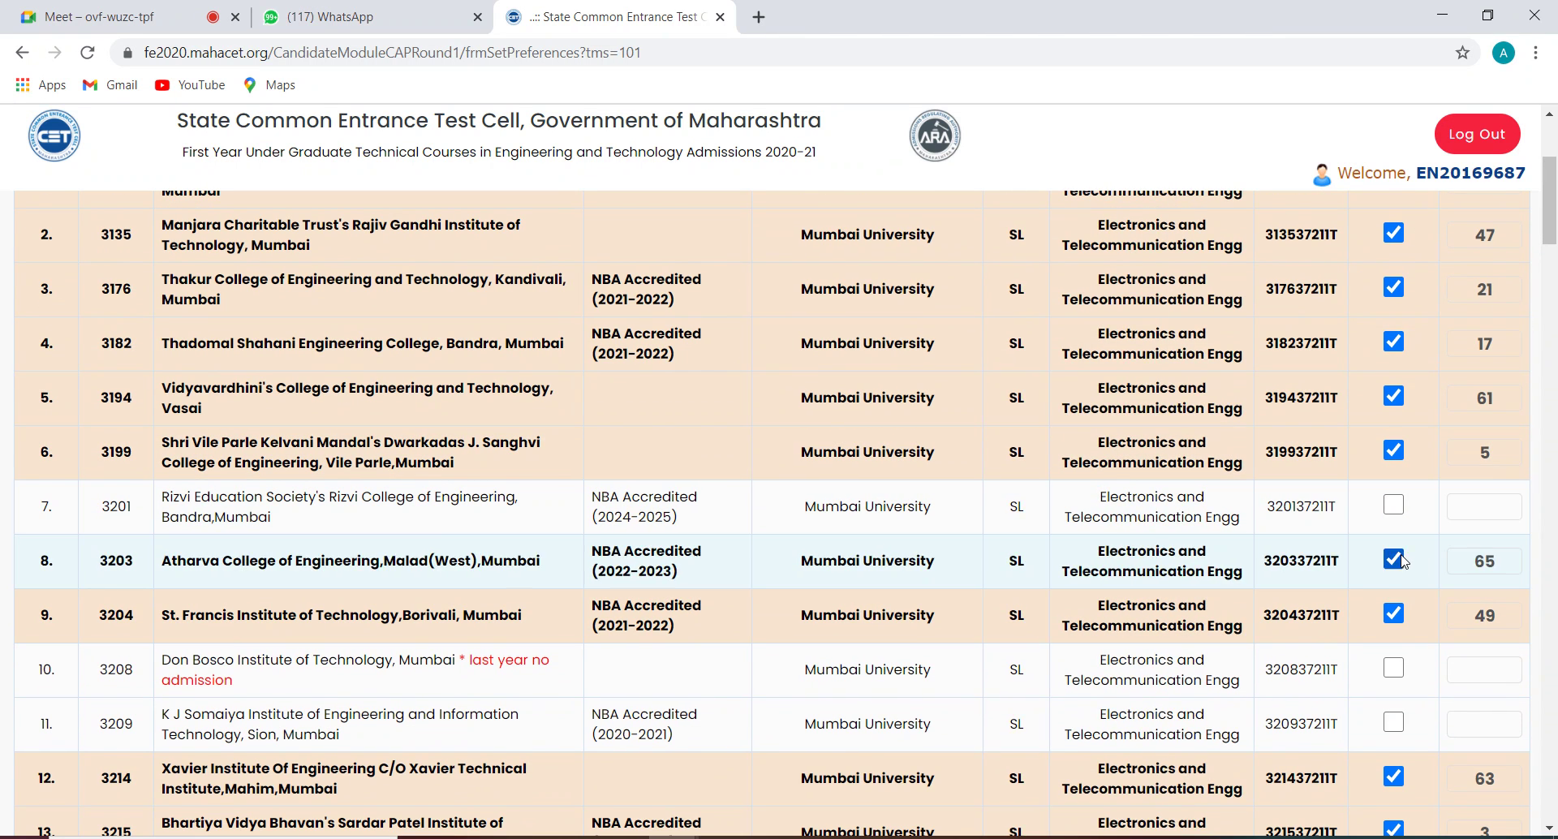
drag(1554, 217, 1555, 302)
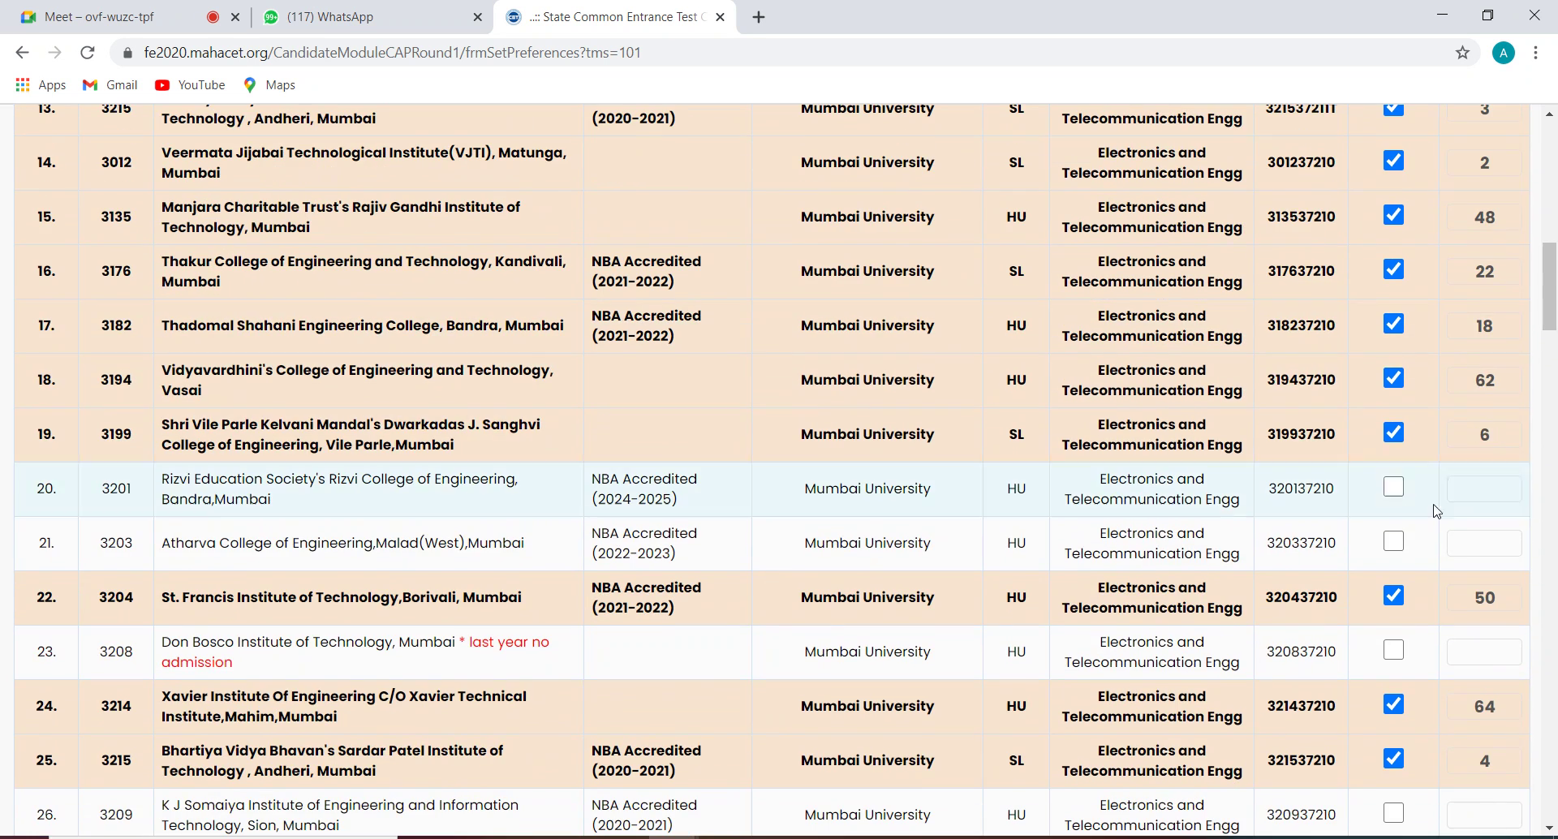
click(1395, 544)
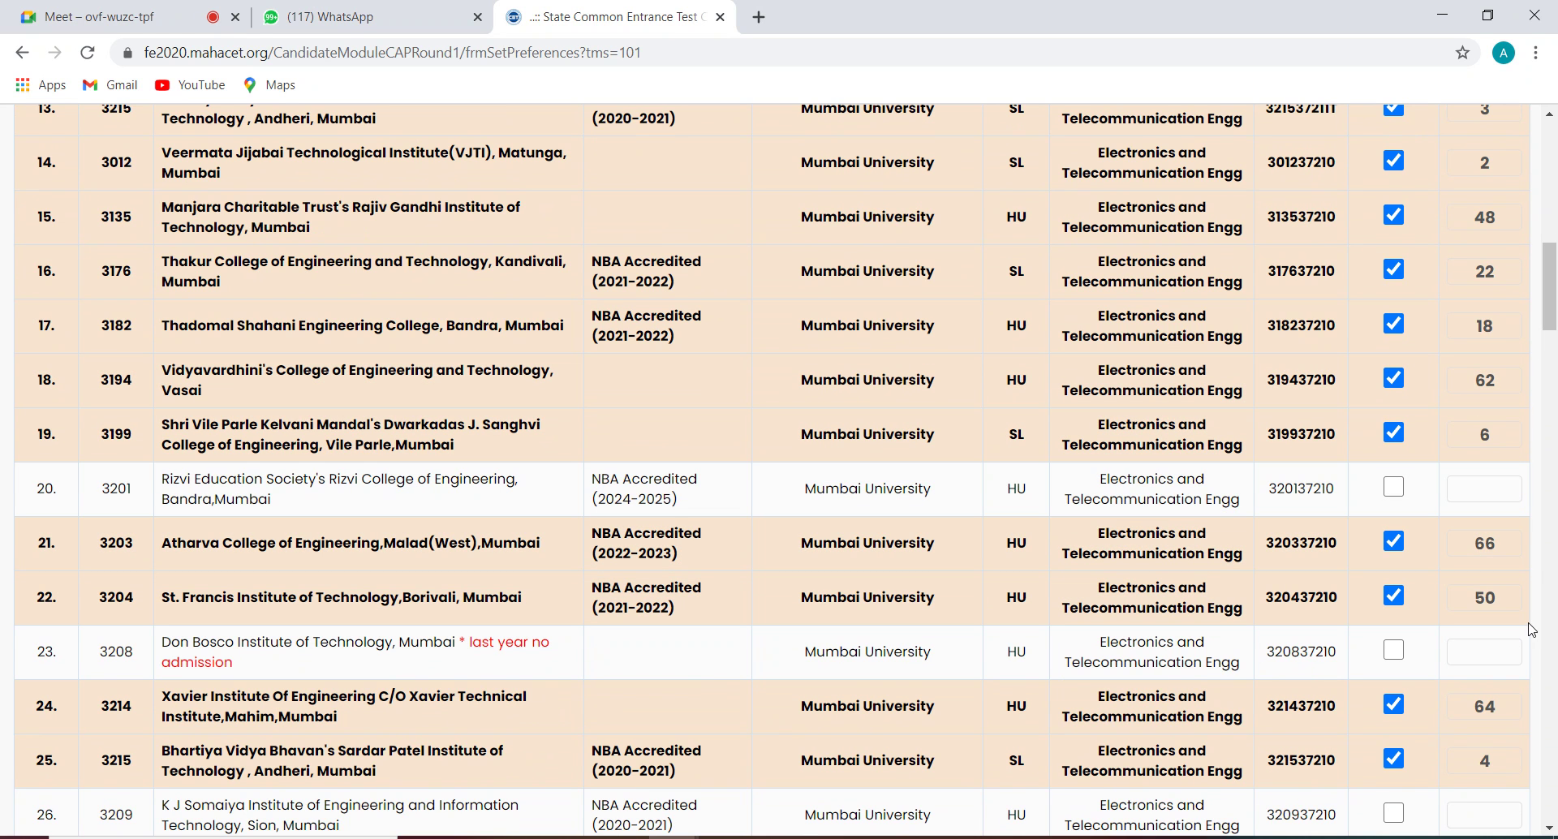
click(1397, 549)
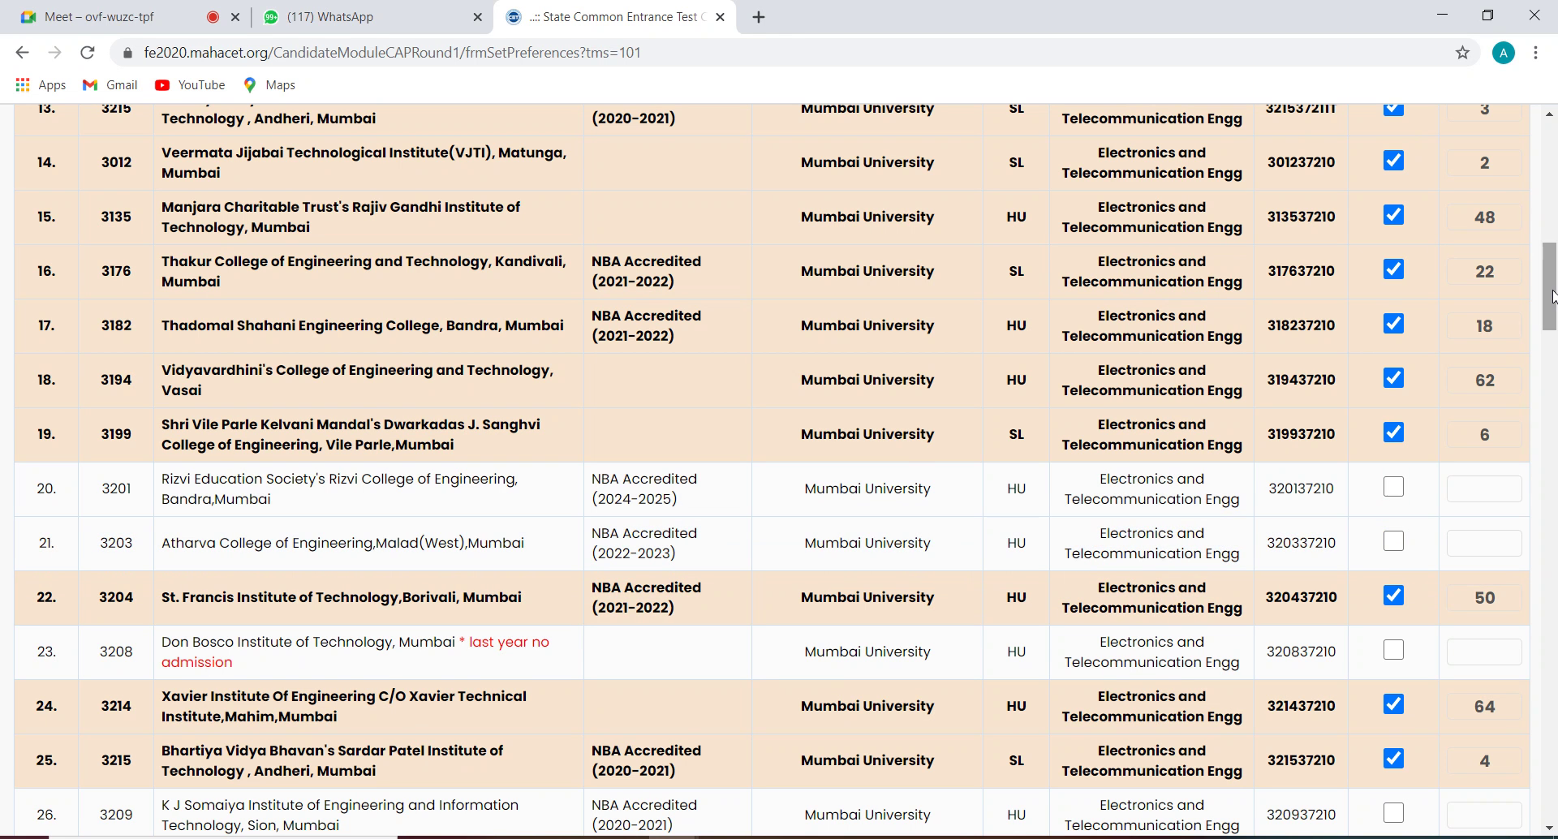
drag(1552, 293, 1552, 252)
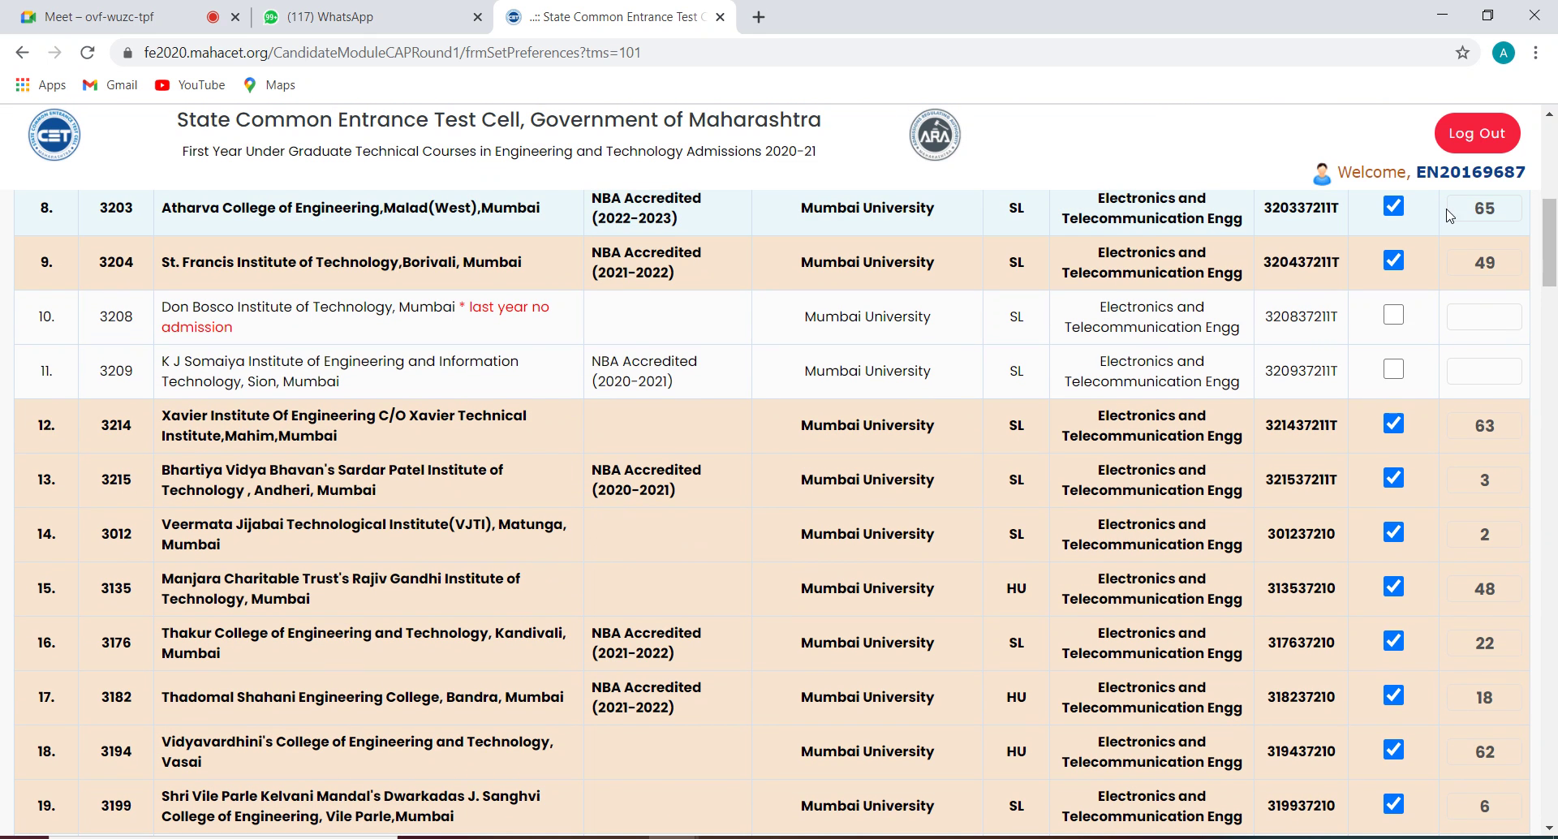
click(1394, 209)
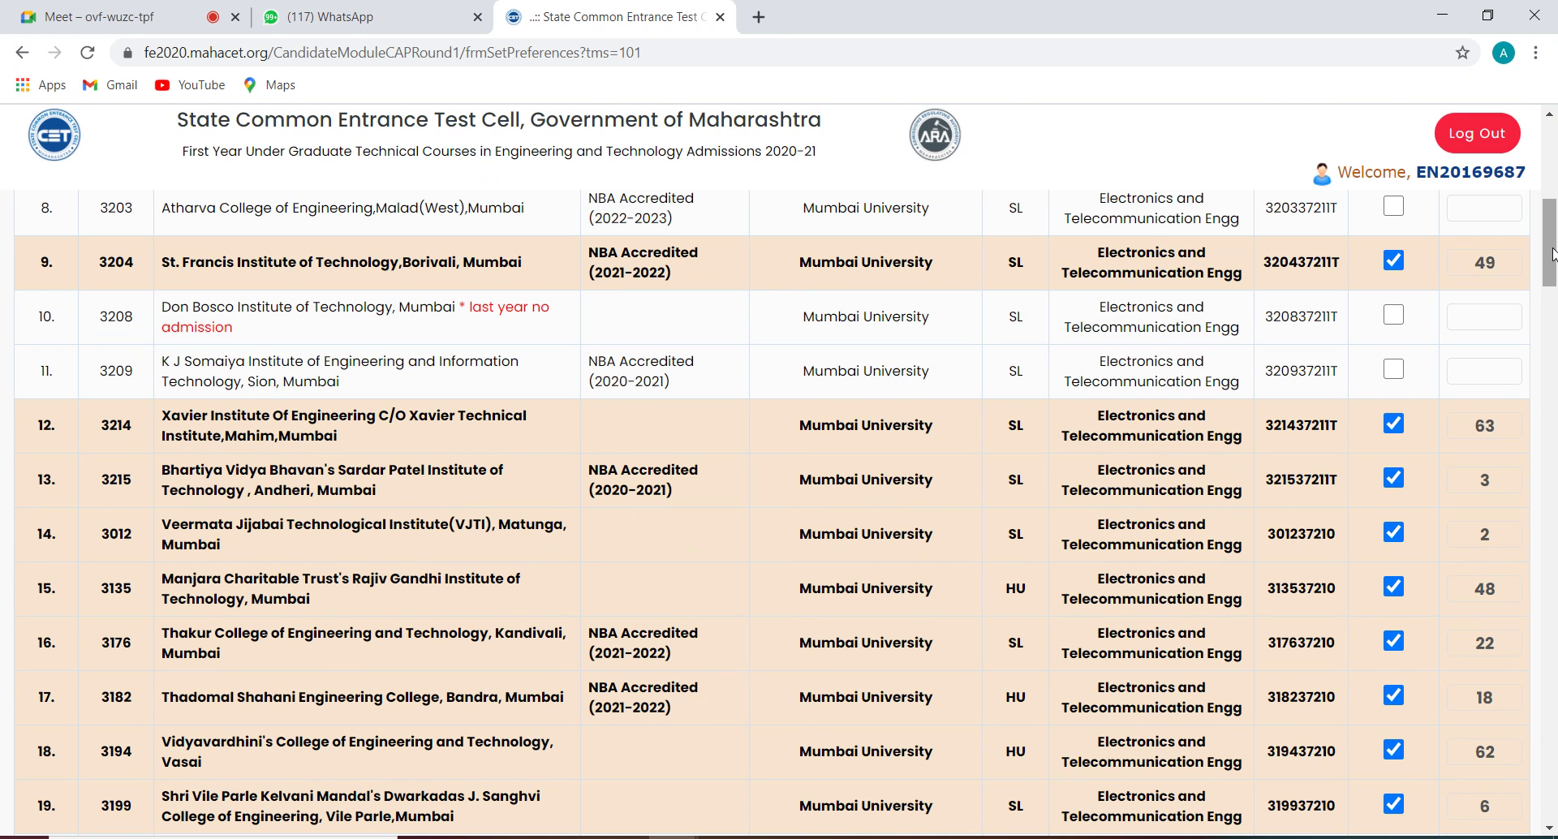
Step: Set Computer Engineering at Vidyavardhini's College (319424511T, 319424510) as preferences 65 and 66, and at Xavier Institute (321424511T, 321424510) as 67 and 68
mouse_move(1552, 254)
mouse_down()
mouse_move(1551, 225)
mouse_move(1552, 247)
mouse_up()
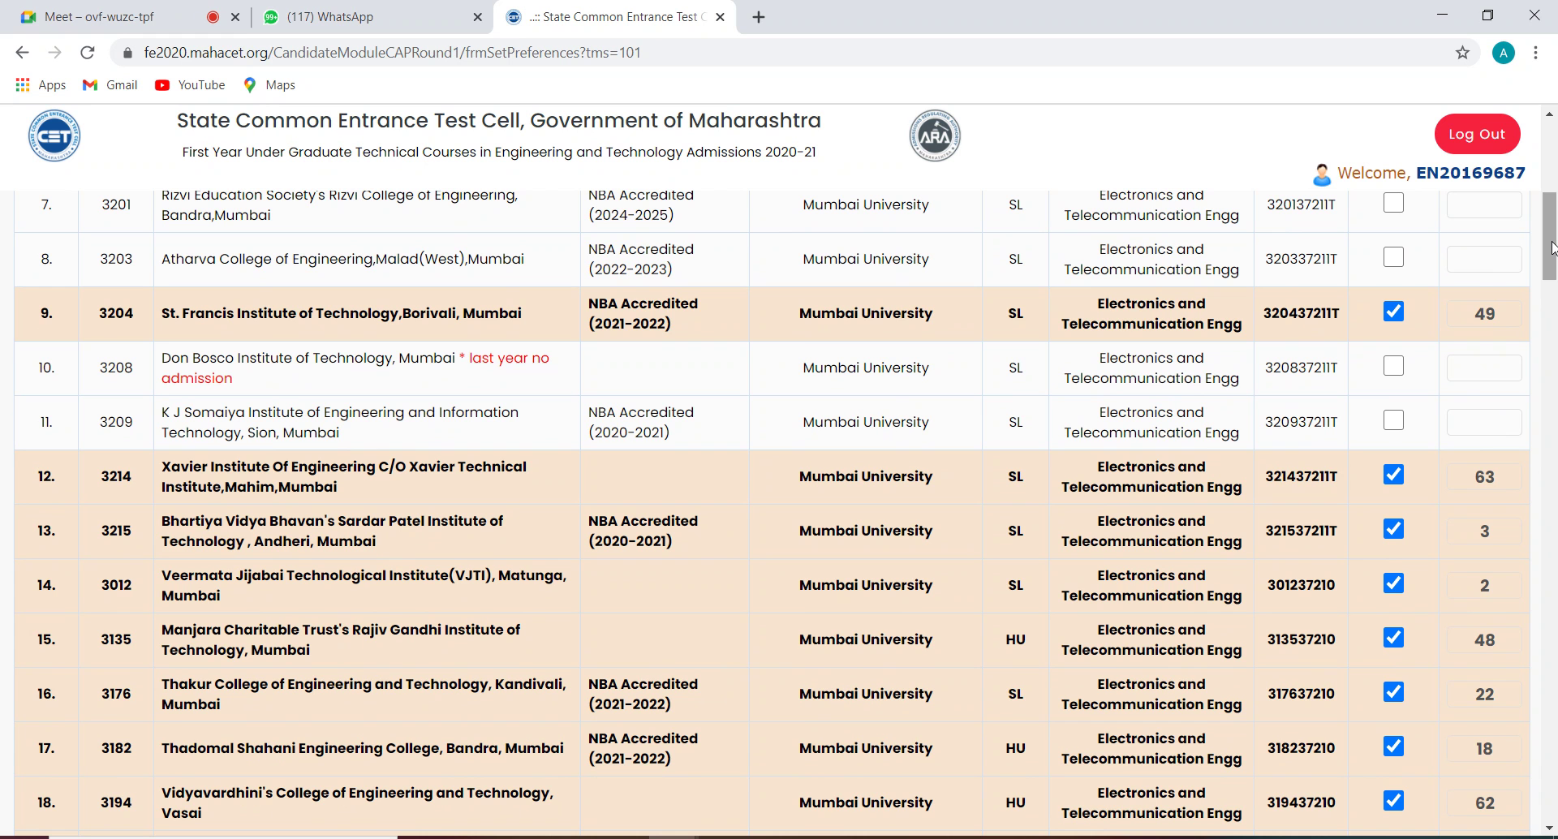
drag(1551, 248, 1554, 517)
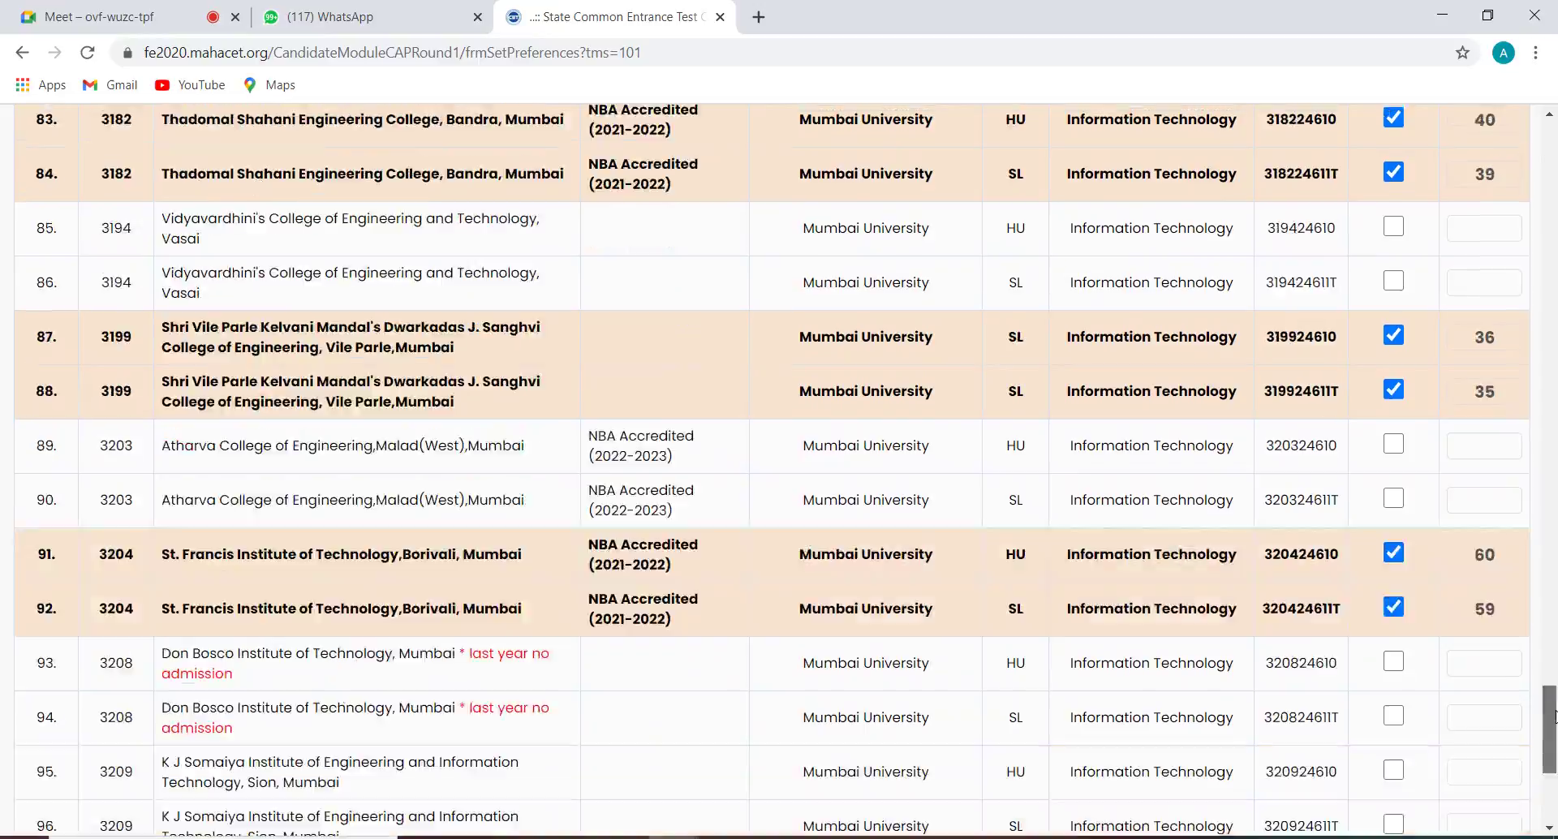
drag(1554, 716, 1553, 601)
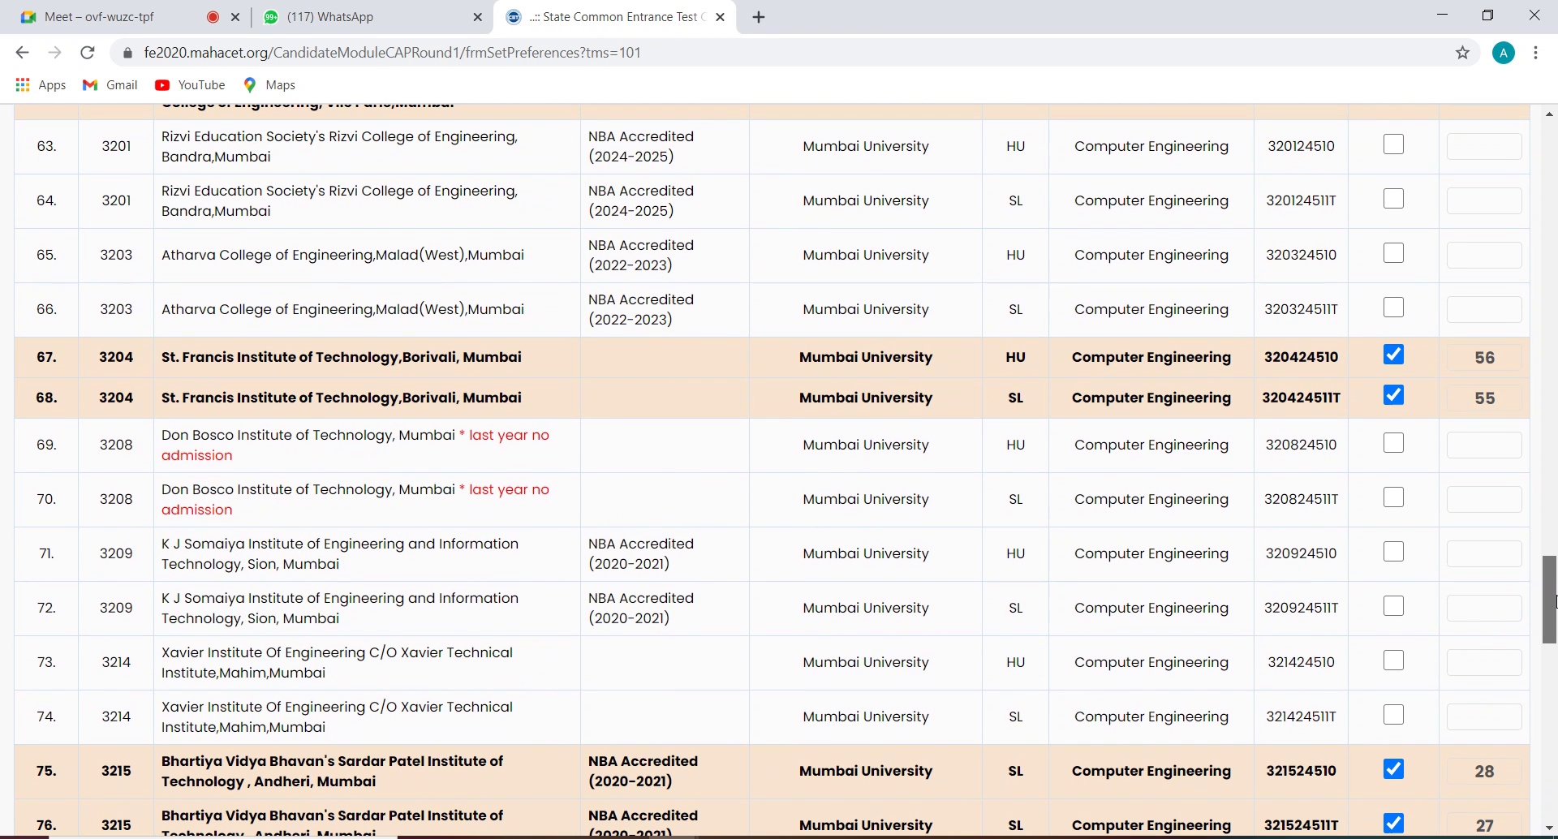
drag(1553, 556, 1554, 150)
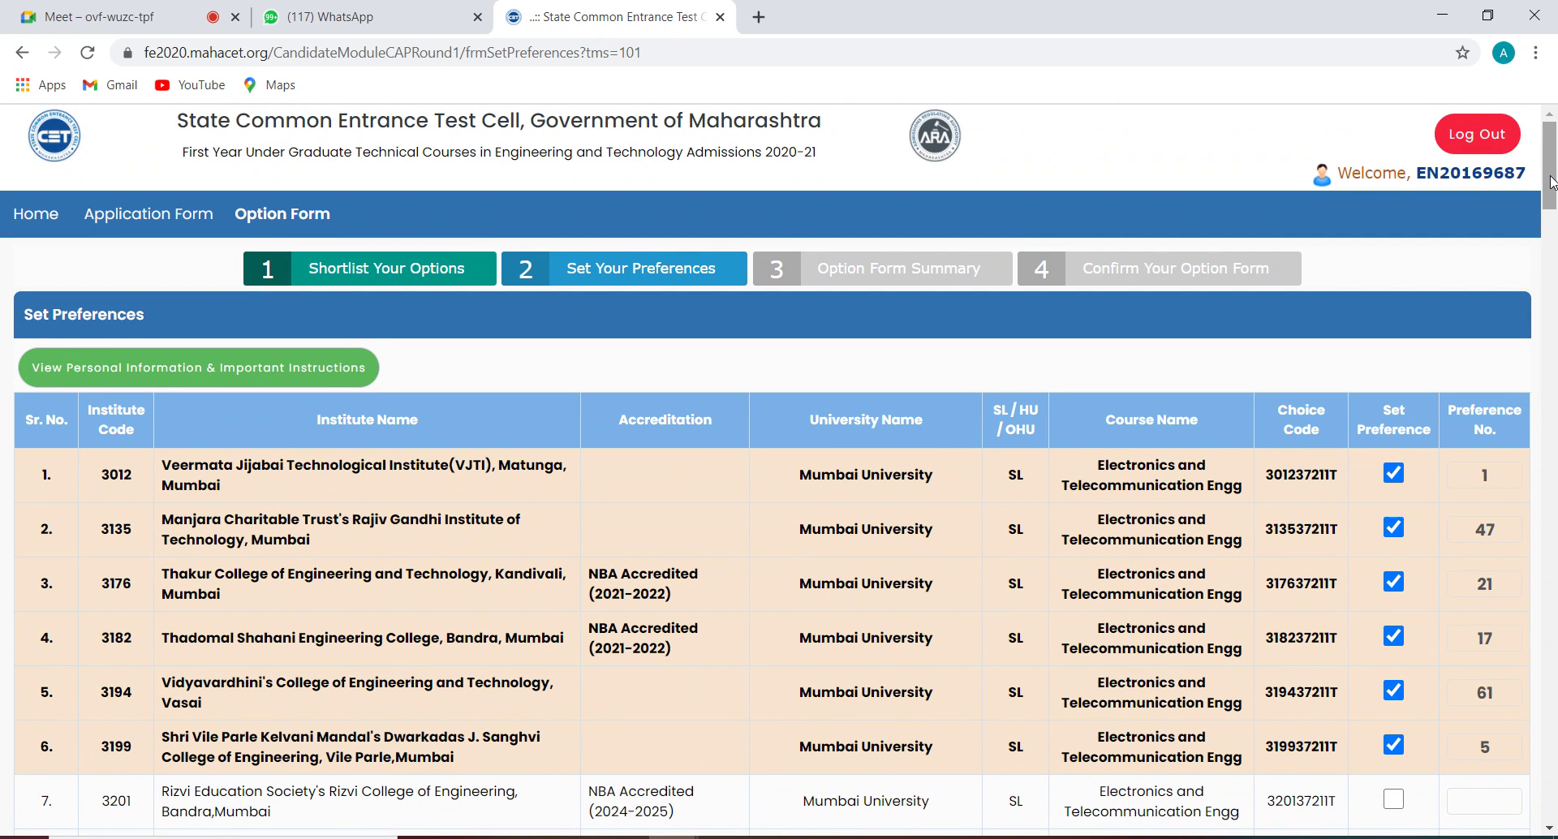
drag(1551, 180, 1553, 221)
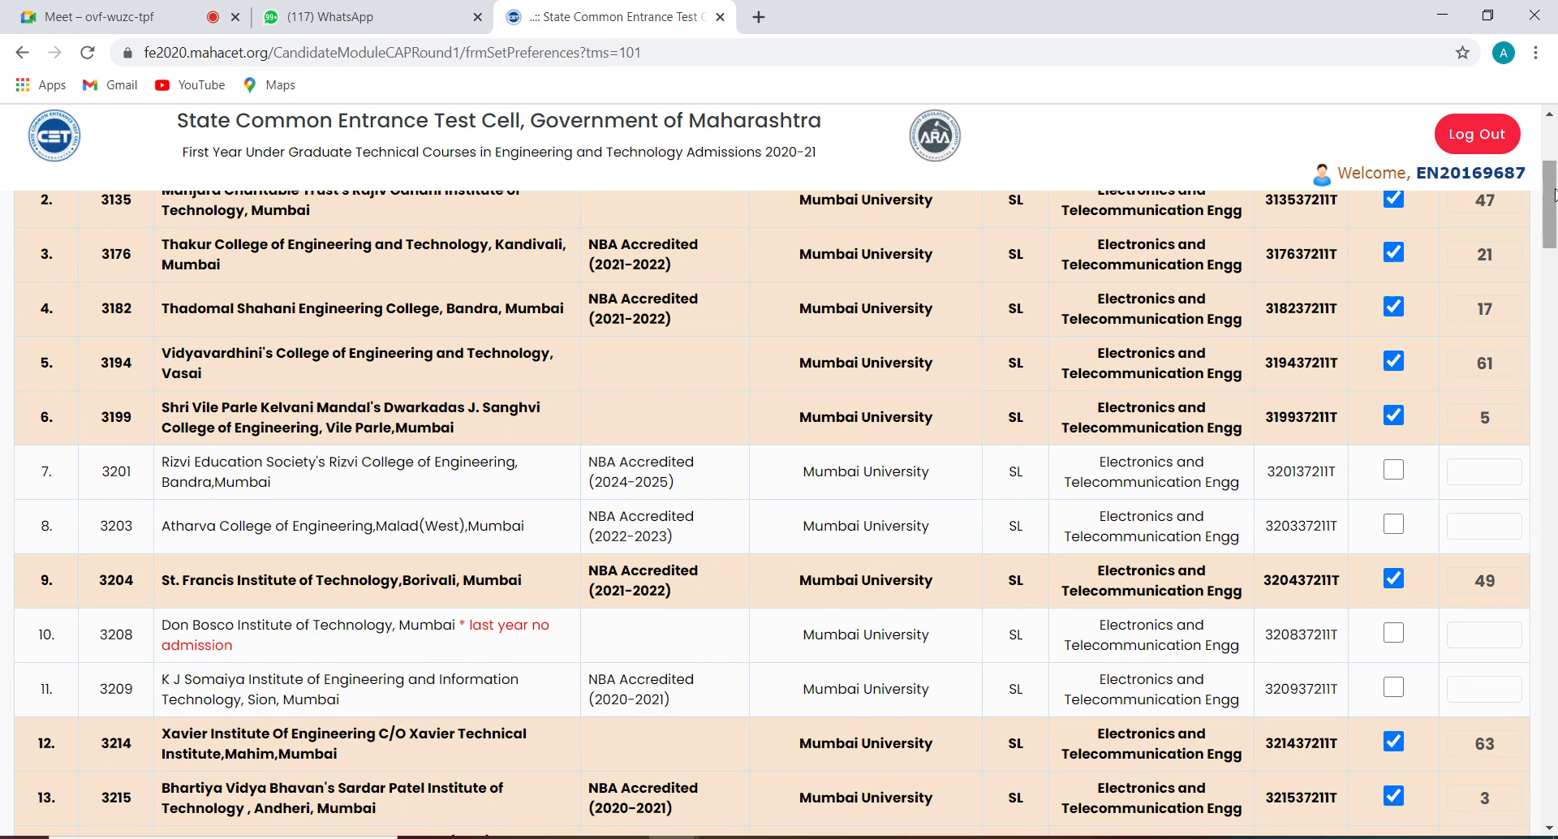
drag(1551, 188, 1554, 519)
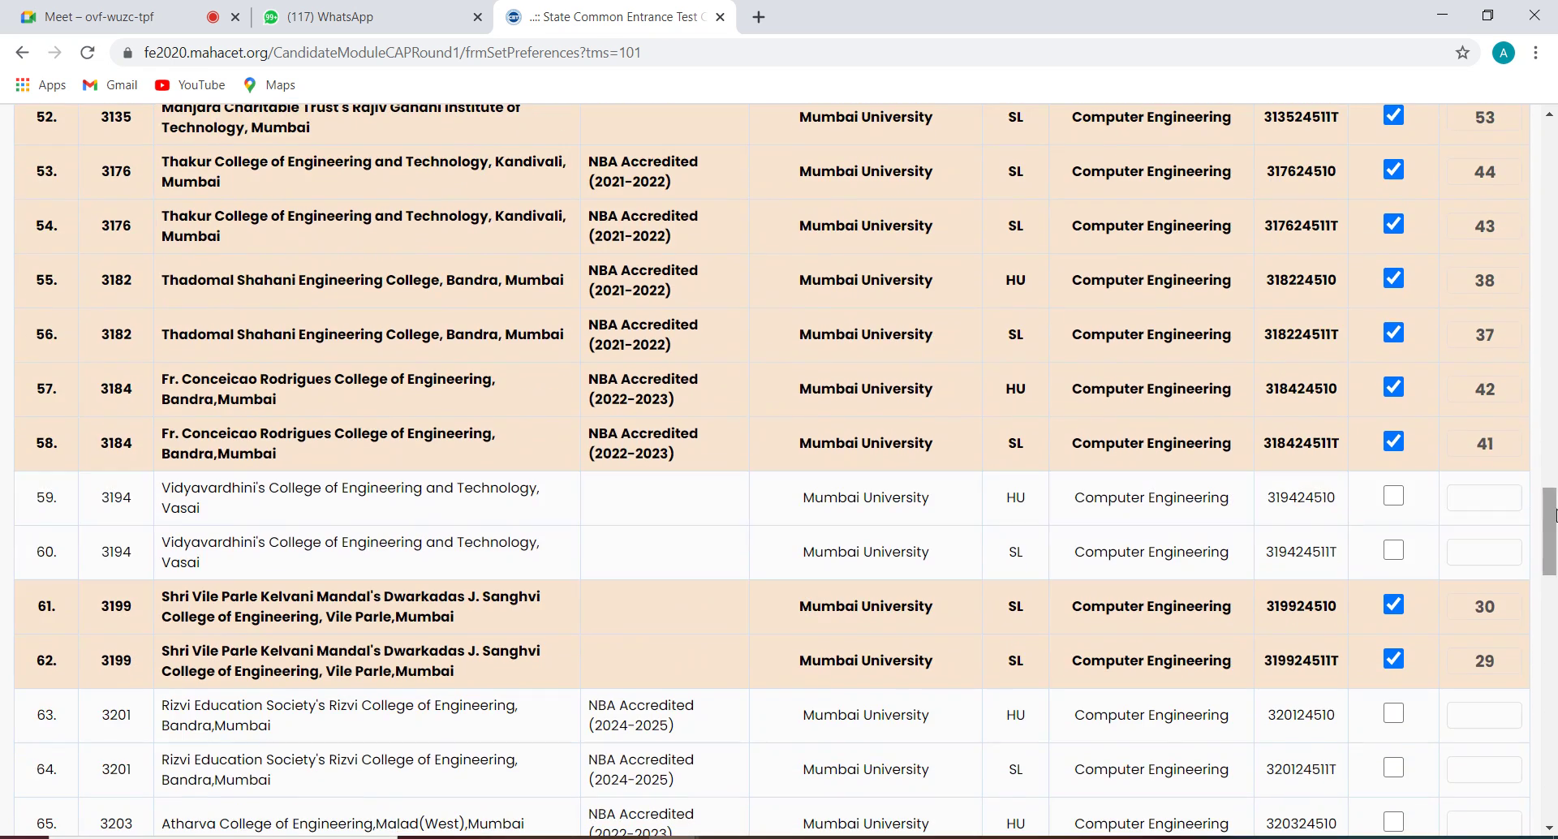
click(1394, 551)
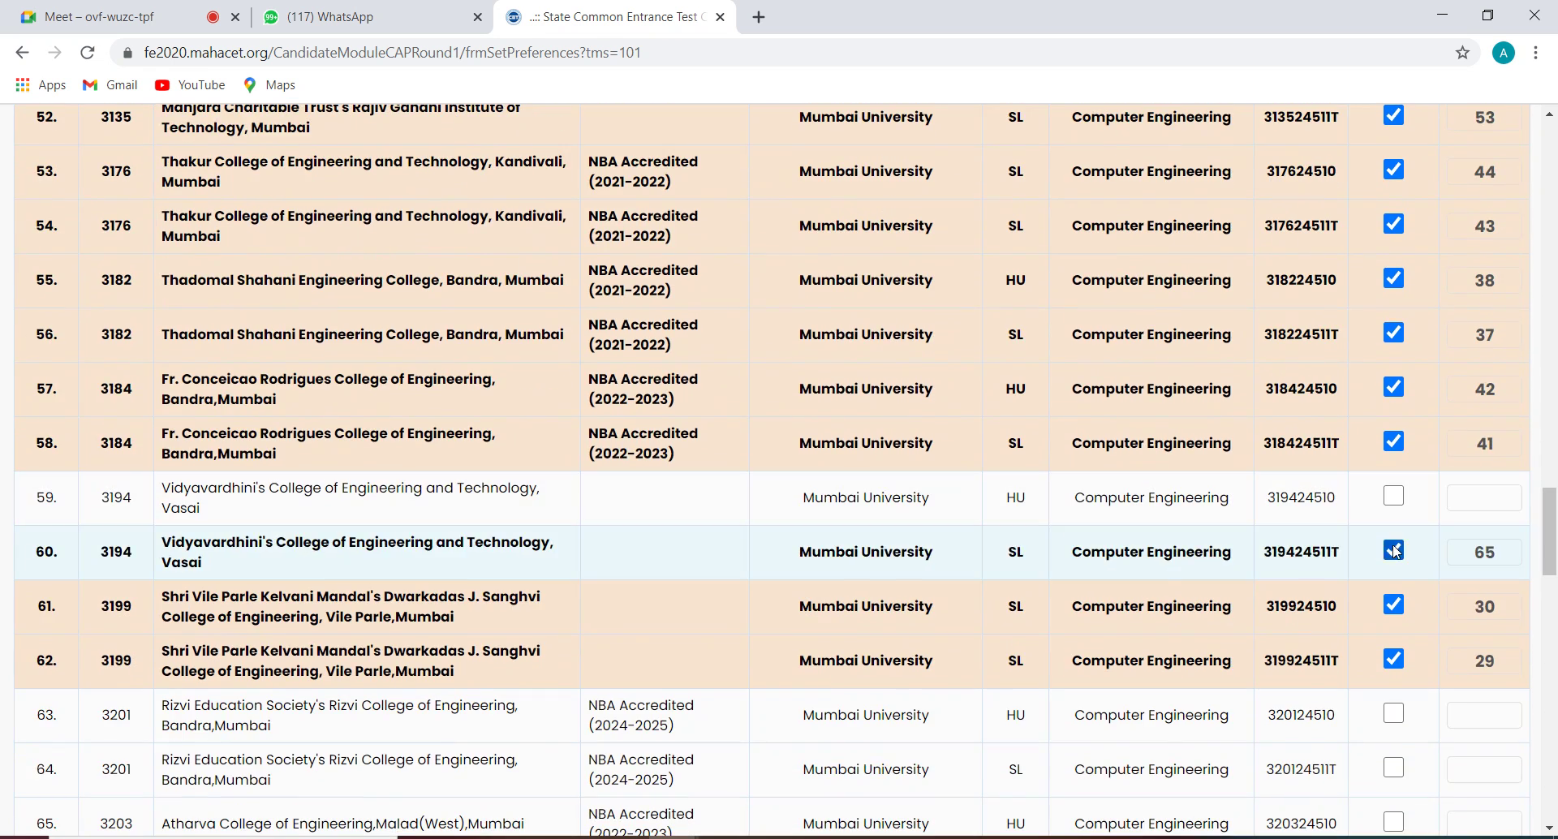
click(1394, 496)
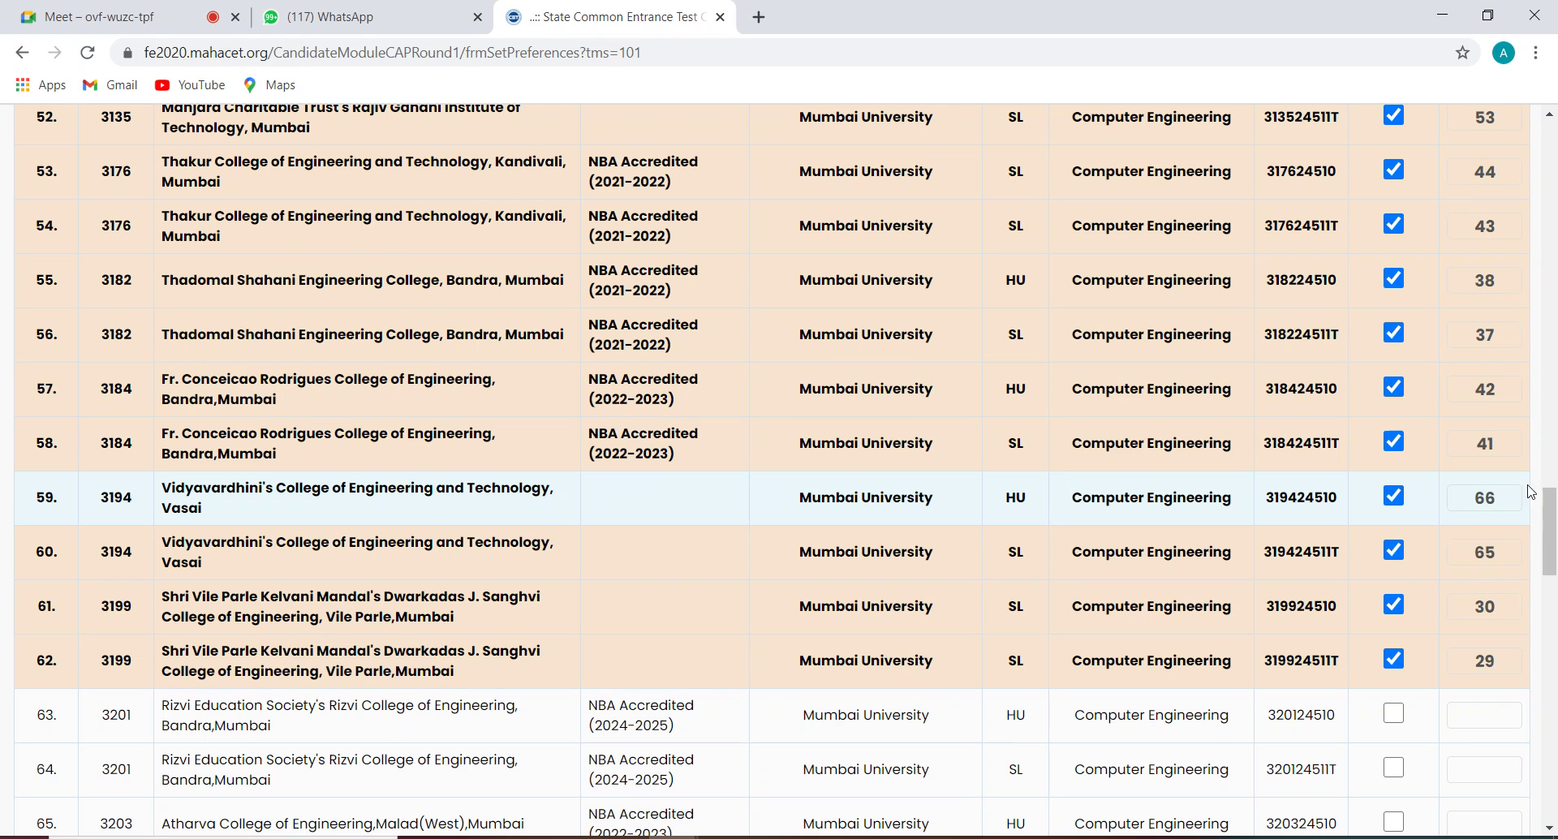
drag(1550, 516, 1553, 589)
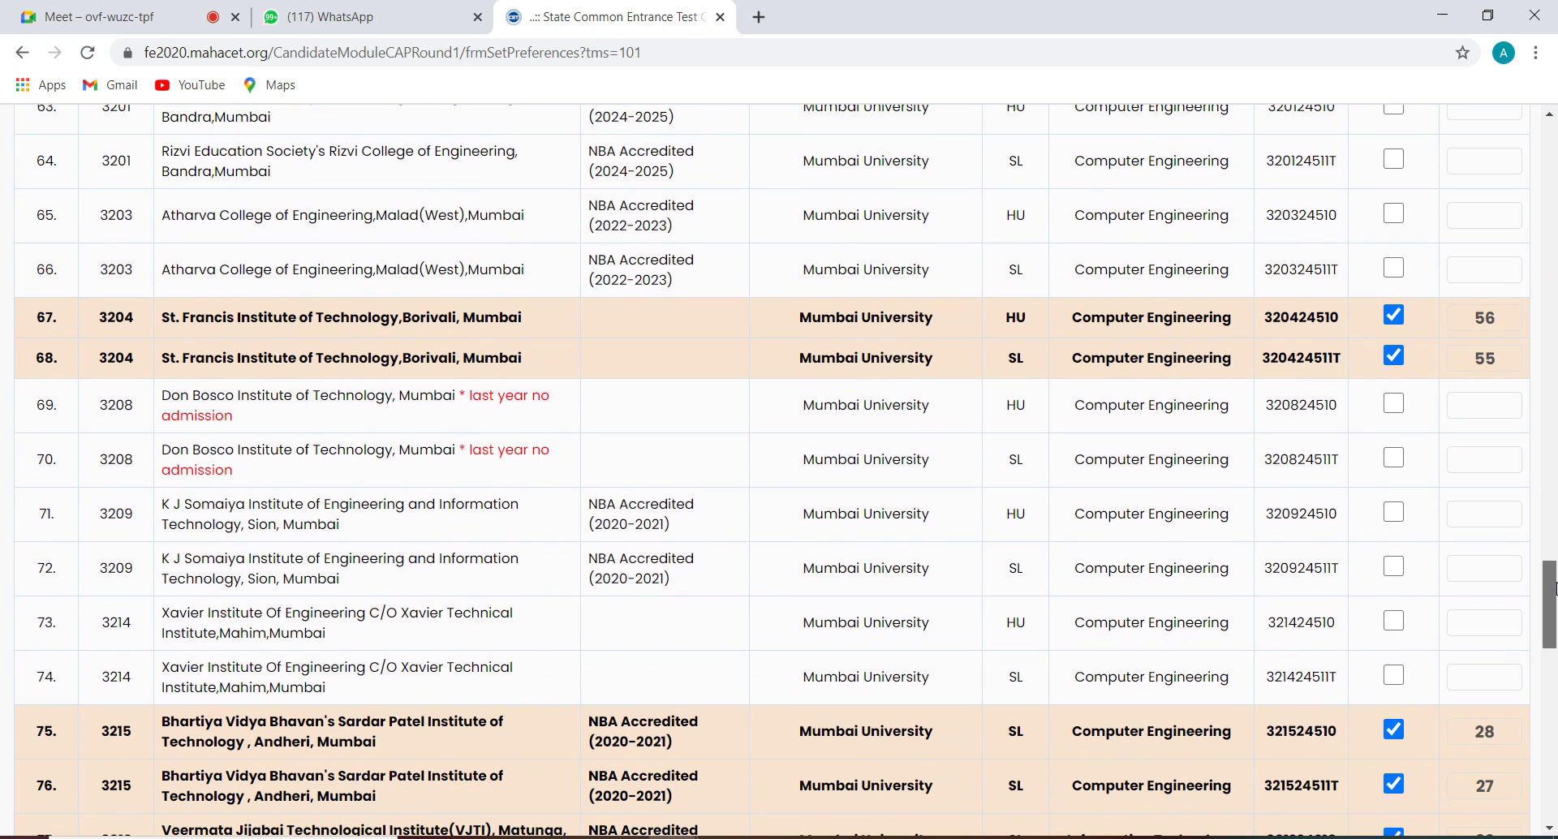
click(1403, 673)
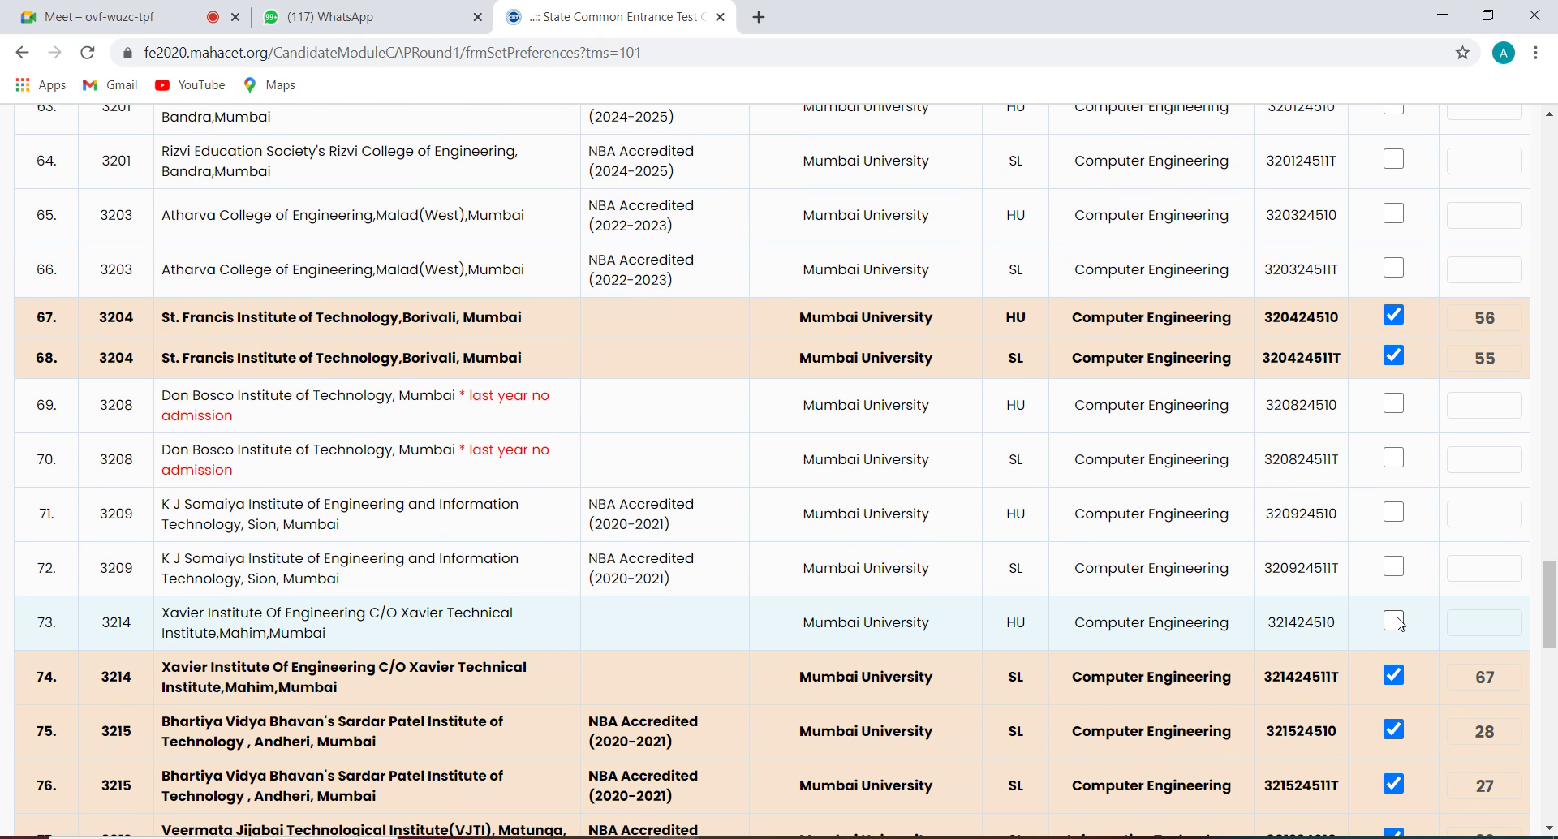
click(1397, 621)
Step: Set Information Technology at Vidyavardhini's College (319424611T, 319424610) as preferences 69 and 70, and at Xavier Institute (321424611T, 321424610) as 71 and 72
drag(1552, 610, 1554, 705)
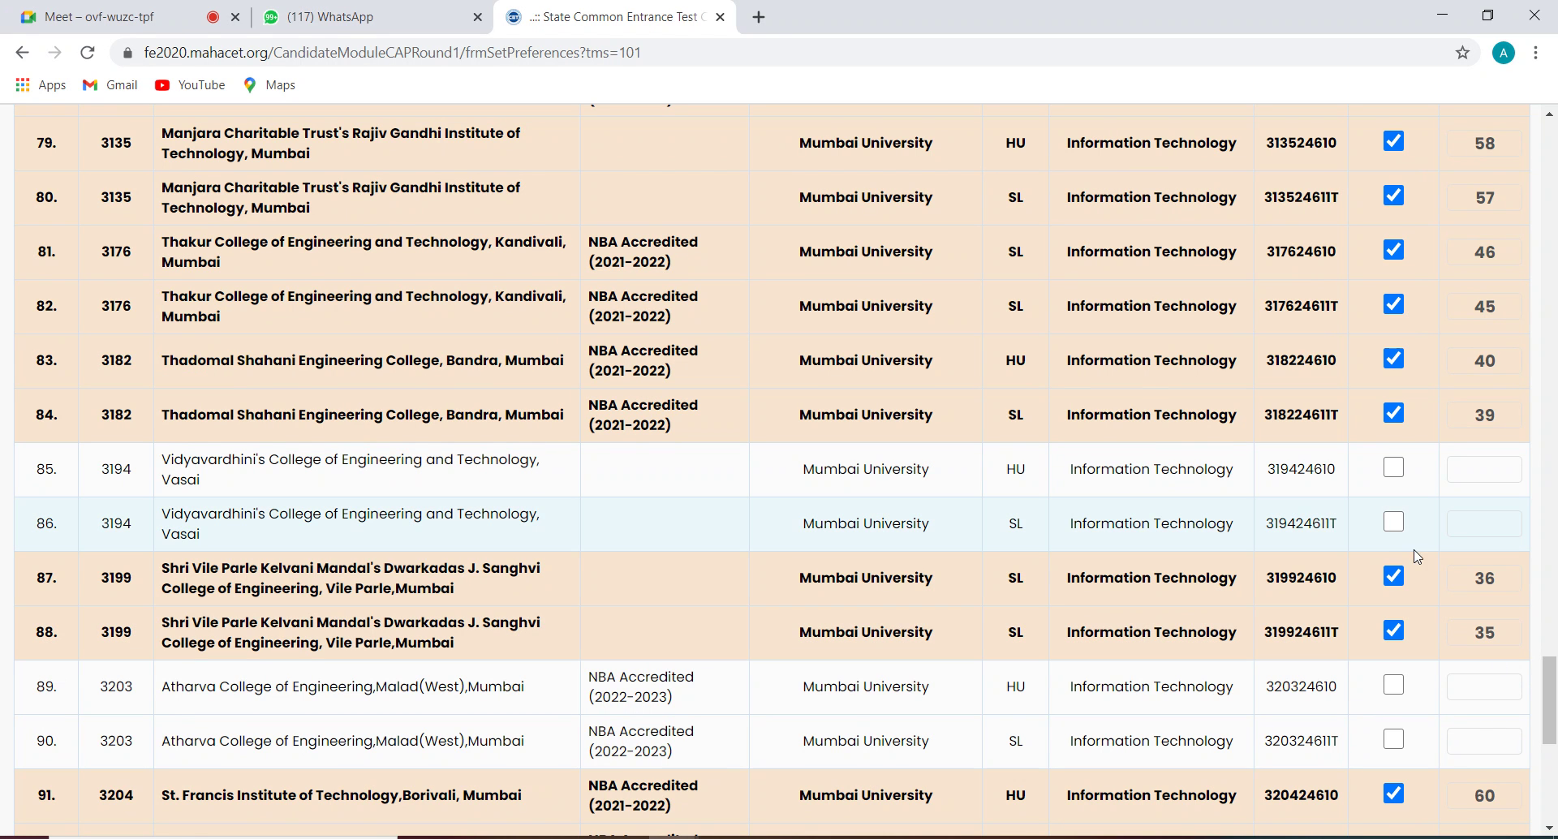
click(1393, 522)
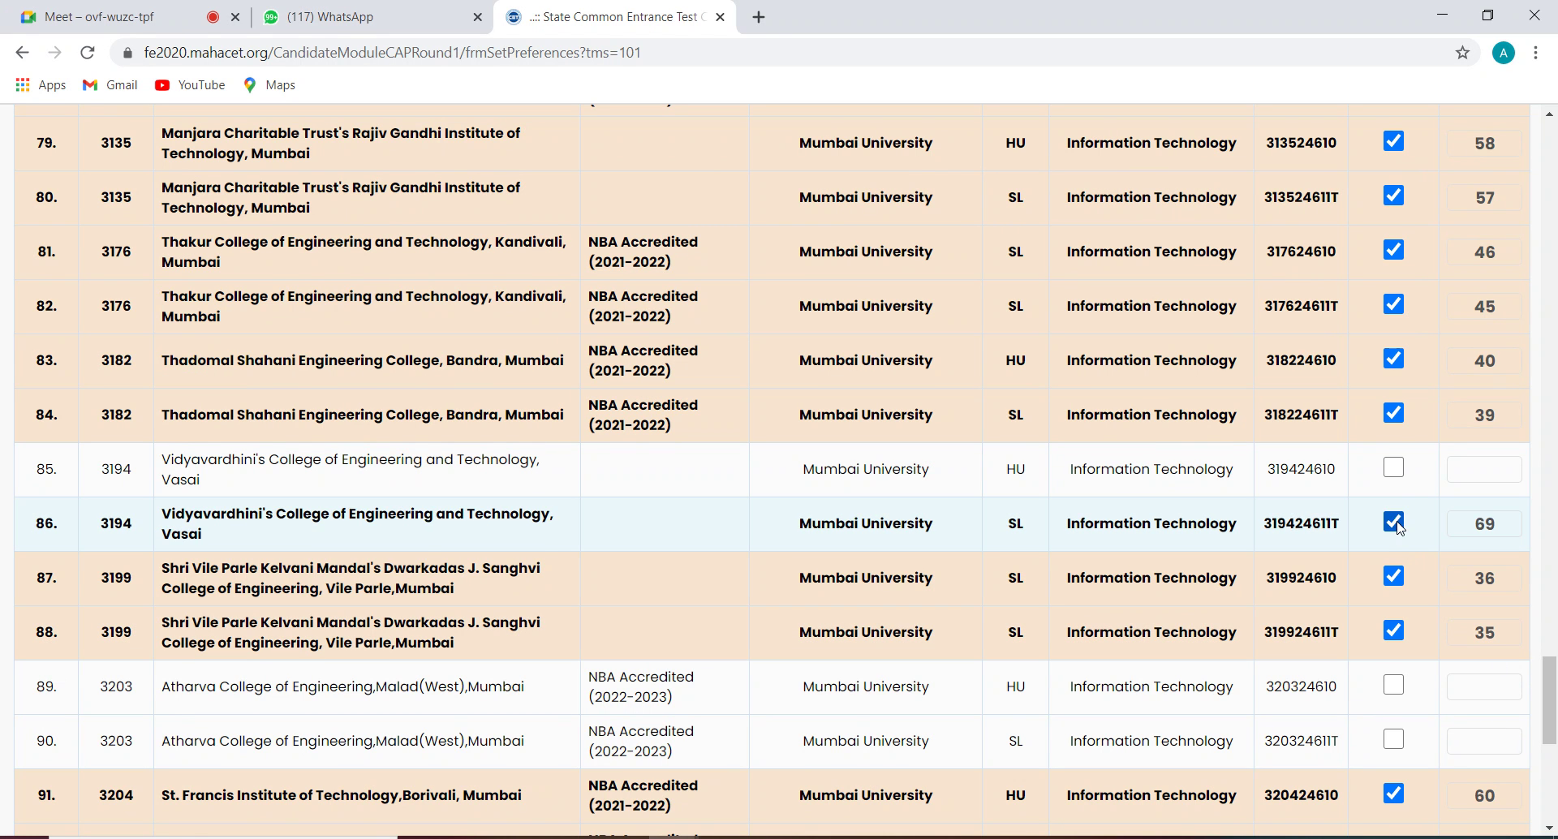
click(1394, 468)
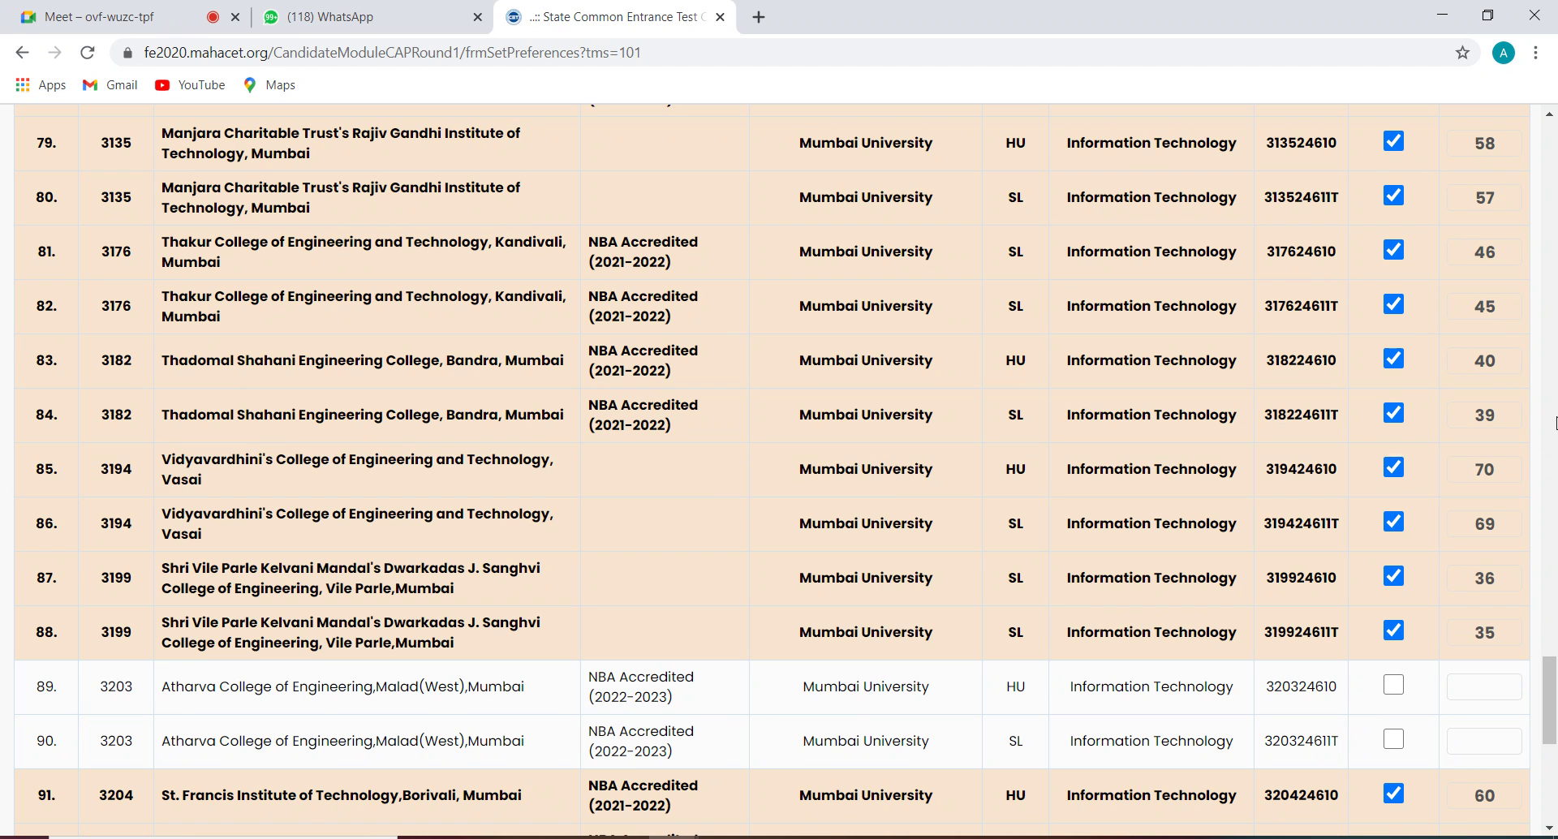
drag(1552, 686, 1552, 749)
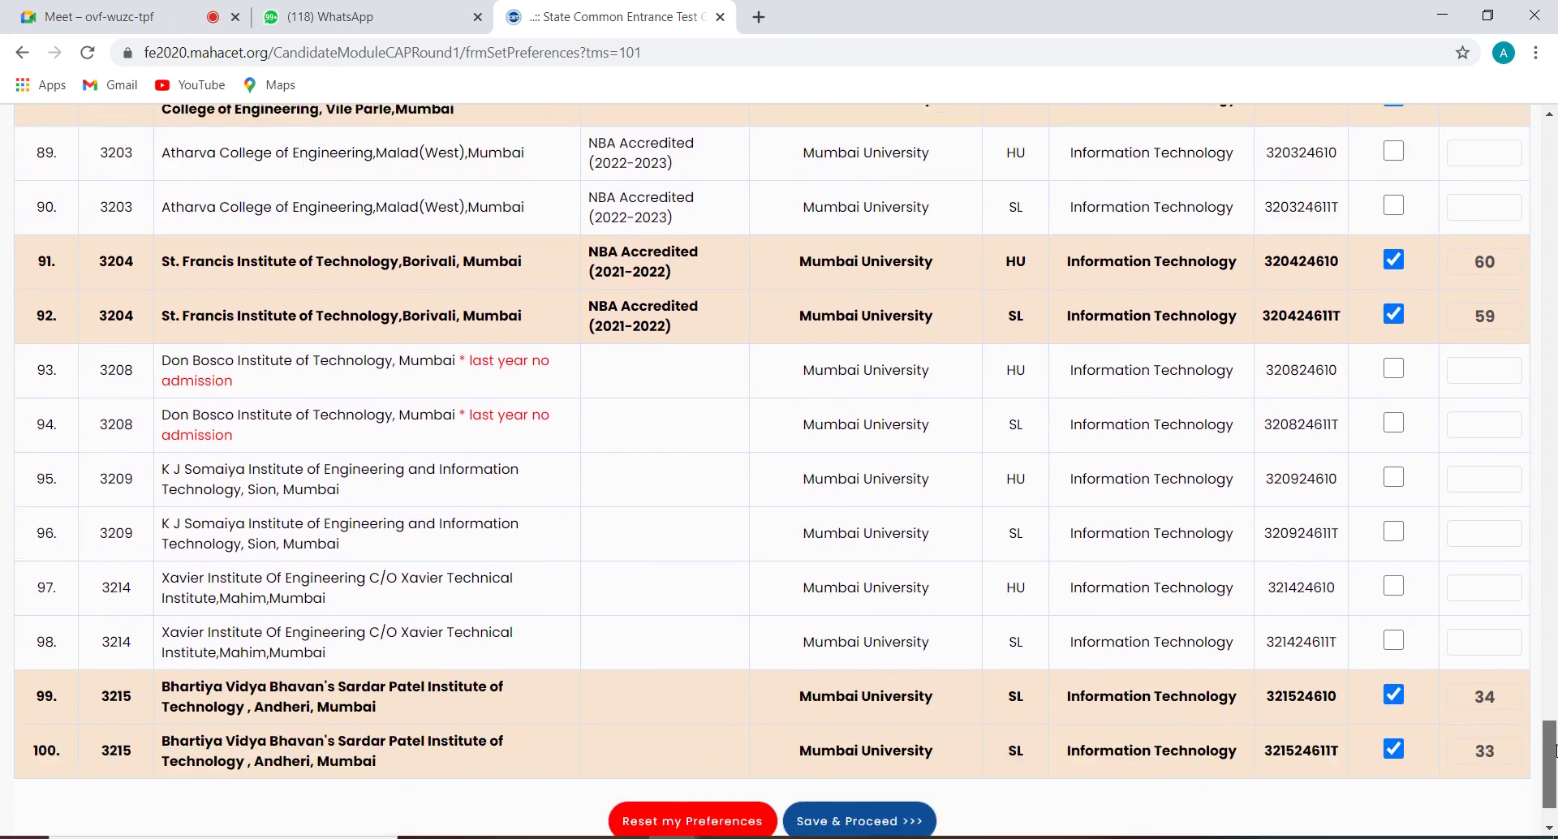
click(1397, 641)
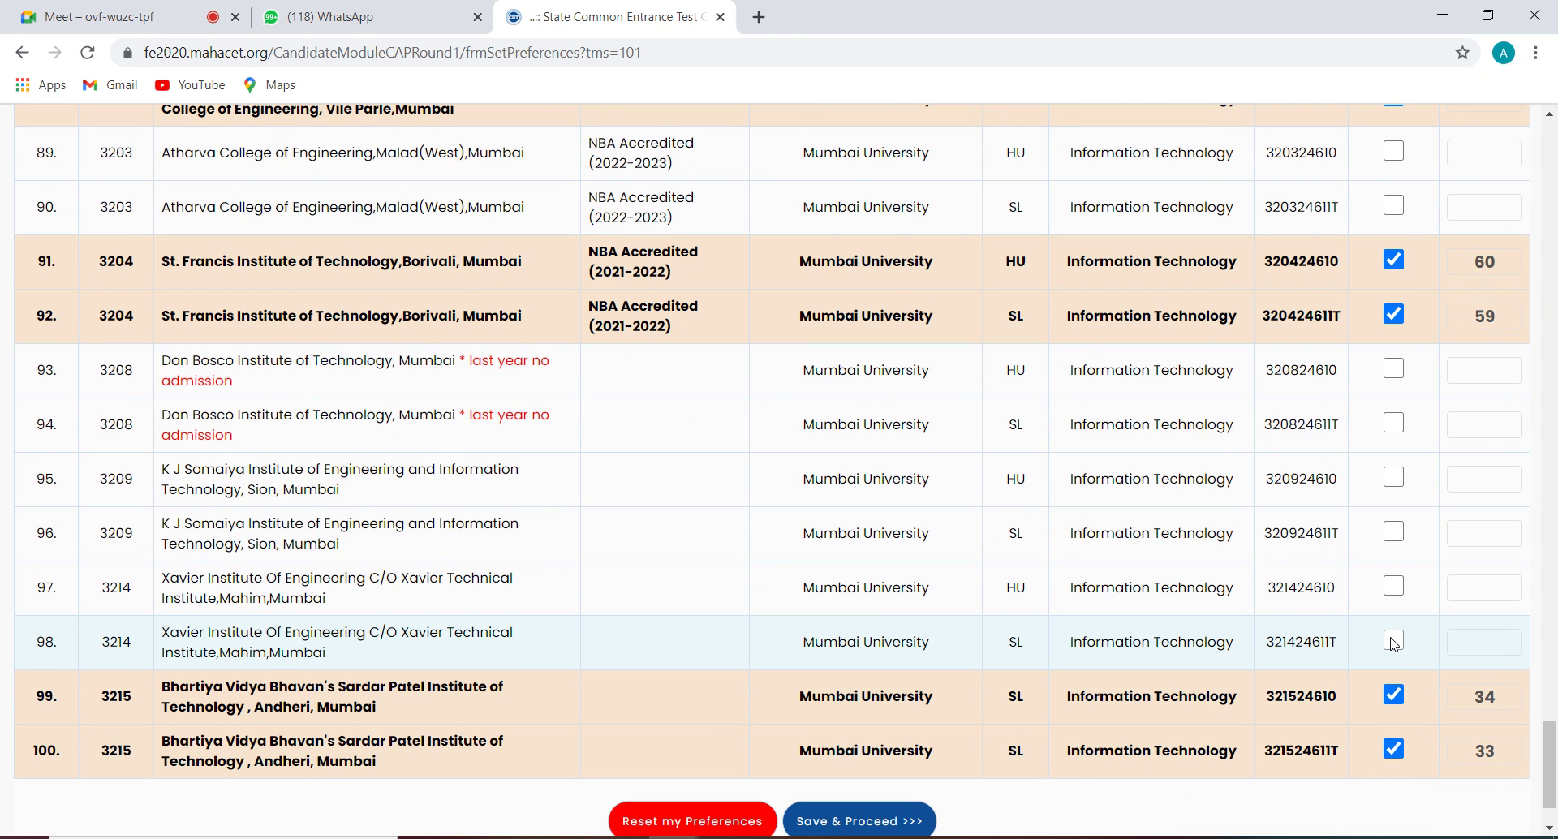
click(1397, 585)
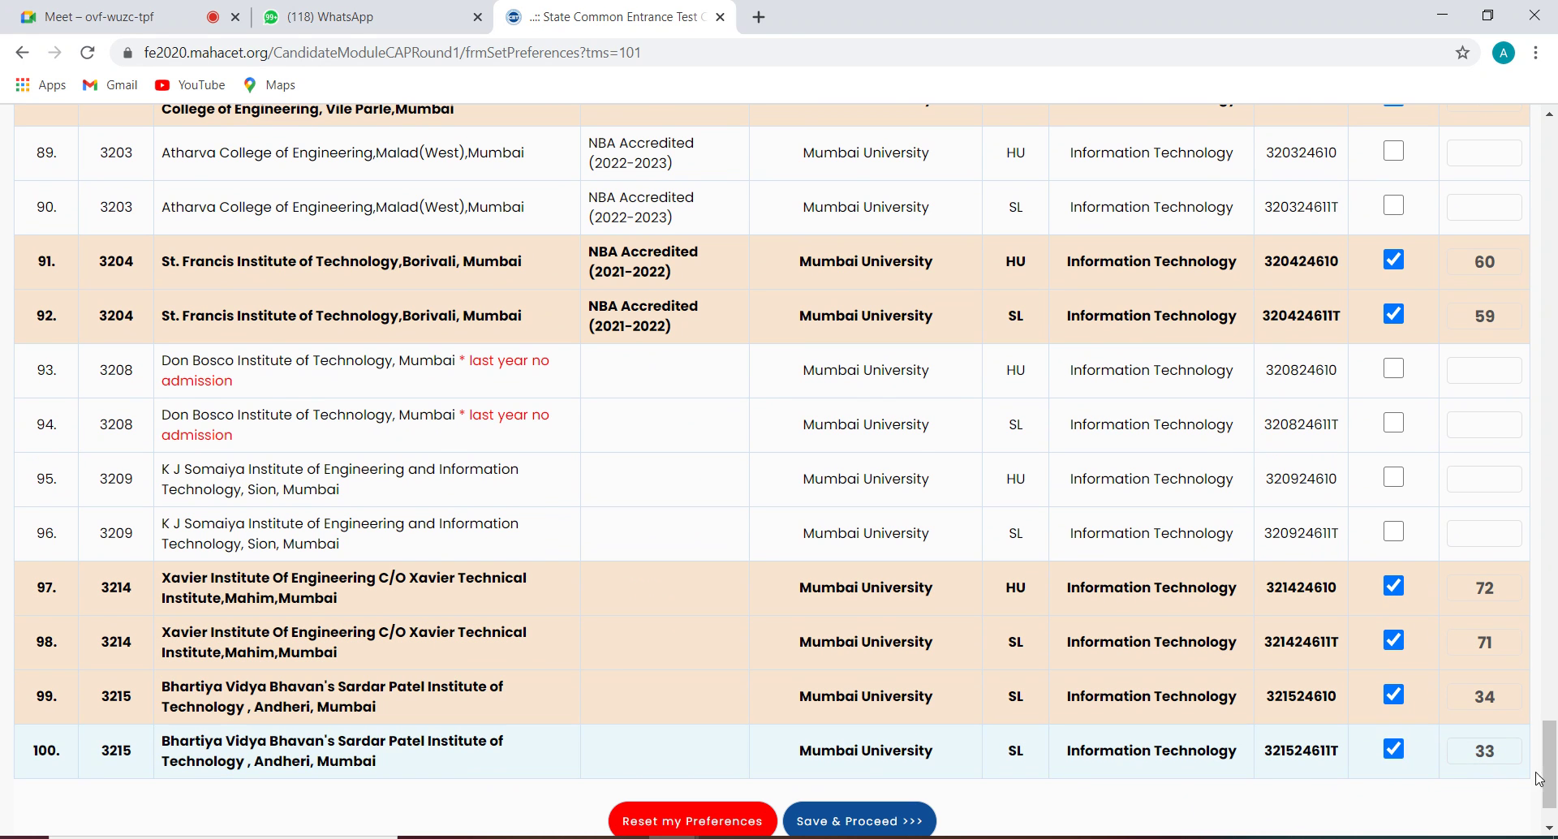
Step: Set Atharva College of Engineering Electronics and Telecommunication, choice codes 320337211T and 320337210, as preferences 73 and 74
drag(1552, 769, 1553, 217)
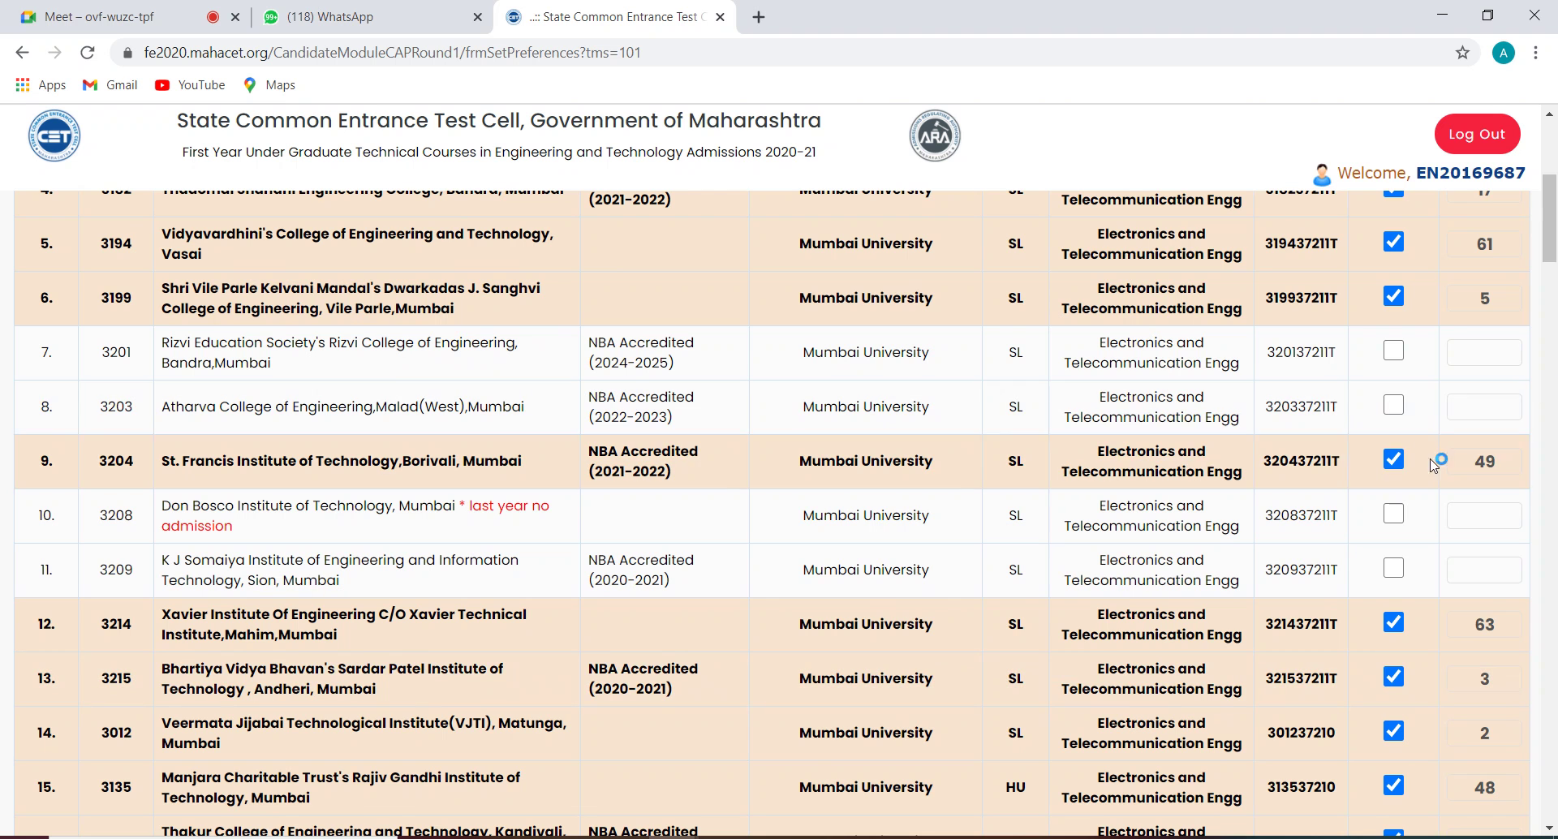
click(1394, 405)
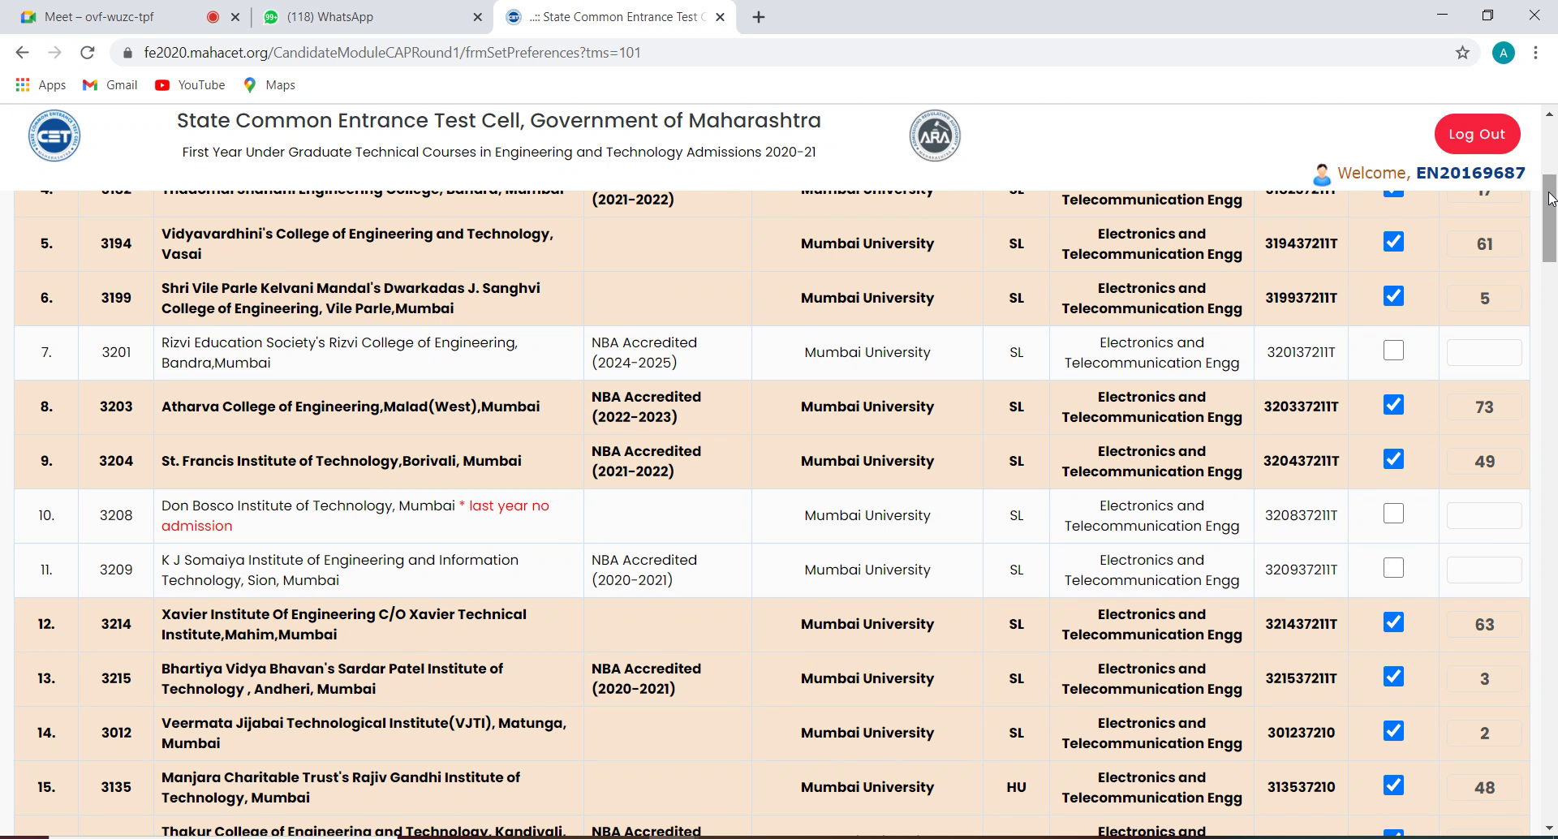
drag(1550, 199, 1553, 262)
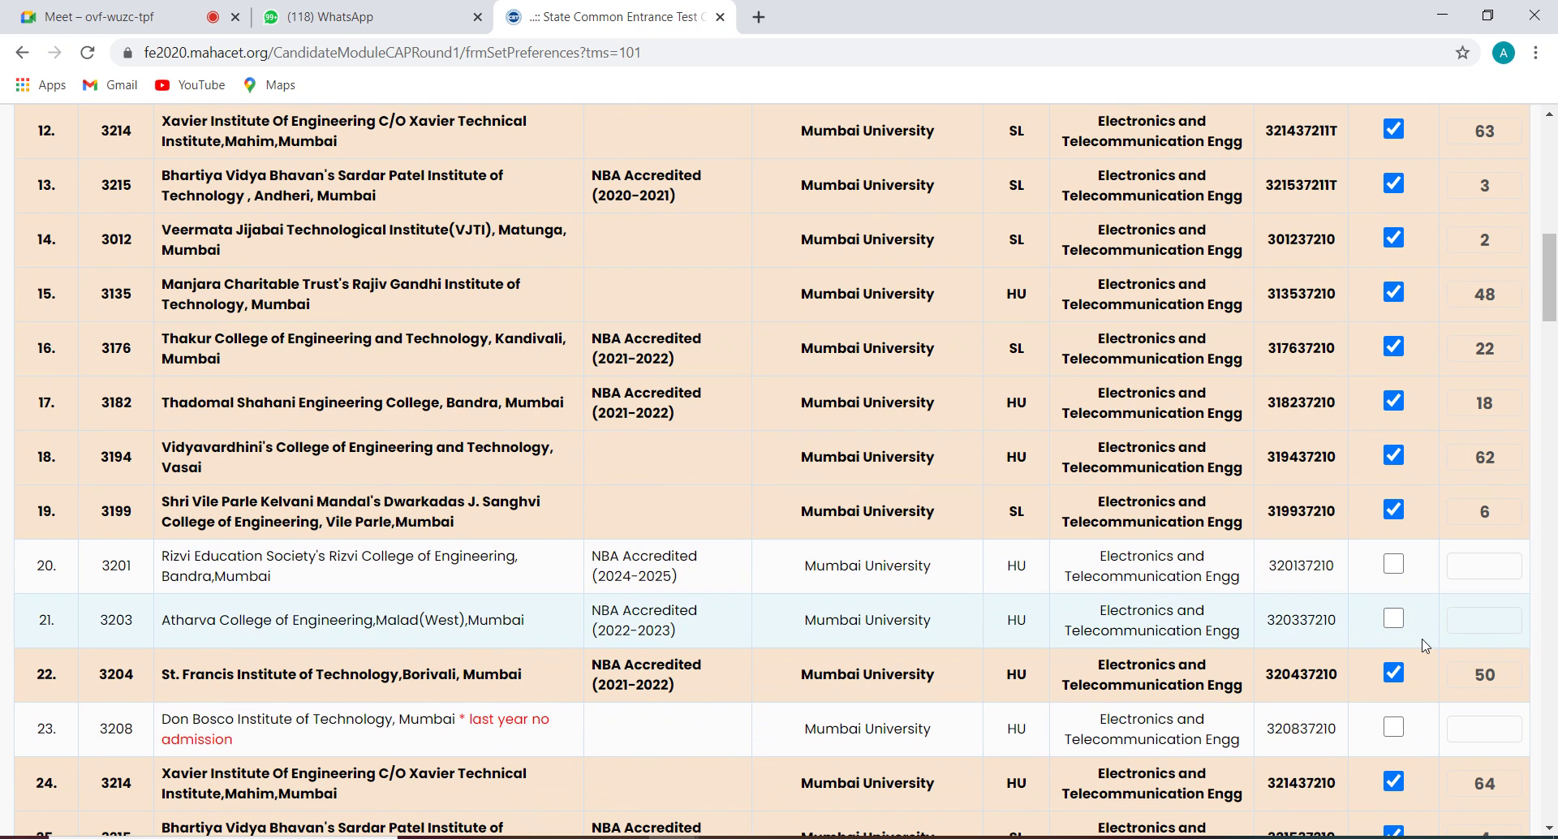
click(1397, 619)
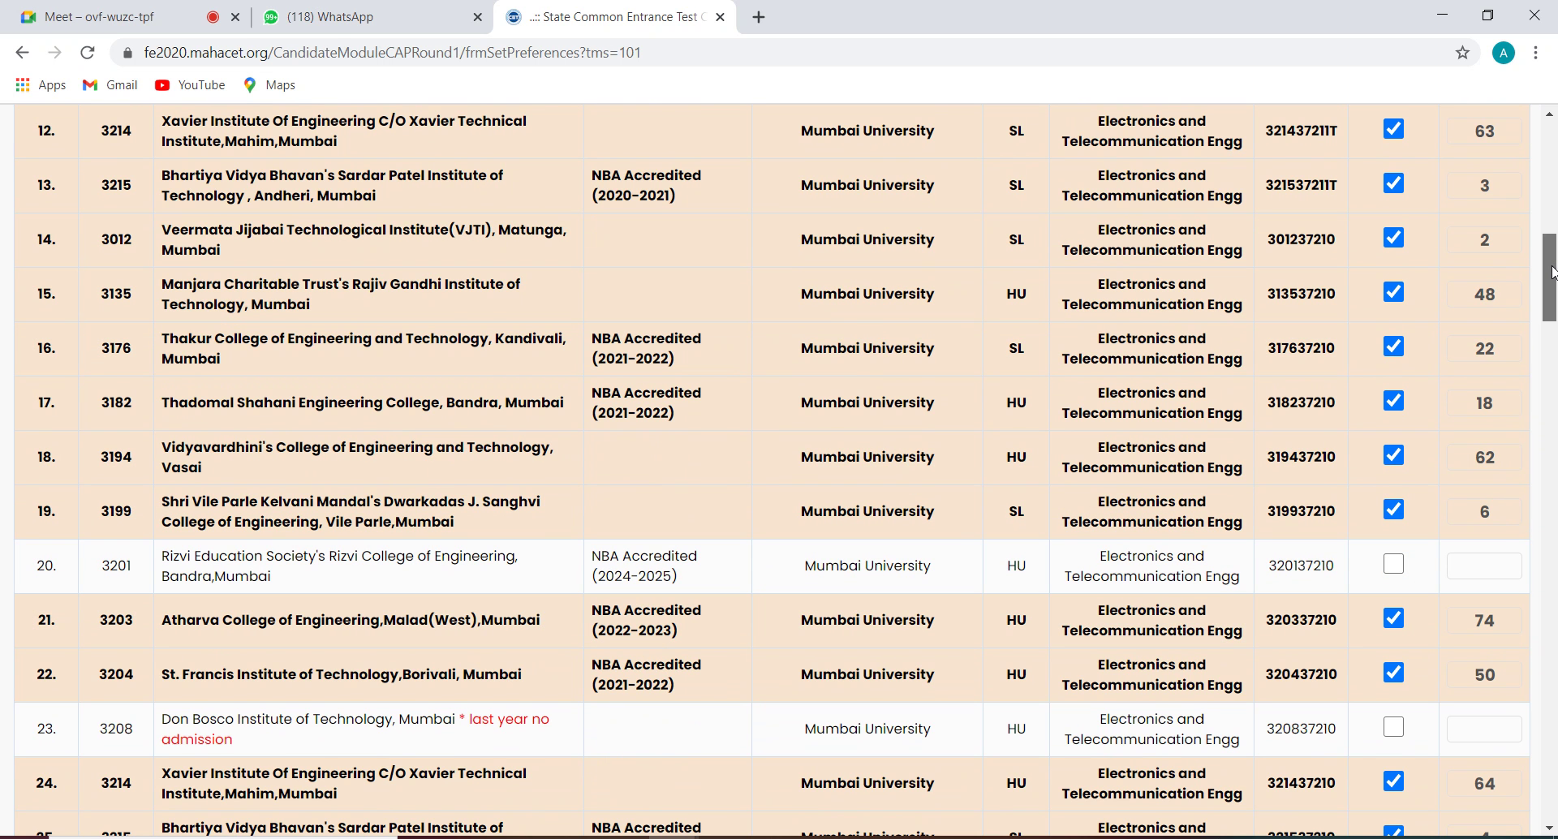
mouse_move(1551, 272)
mouse_down()
mouse_move(1552, 257)
mouse_move(1552, 277)
mouse_up()
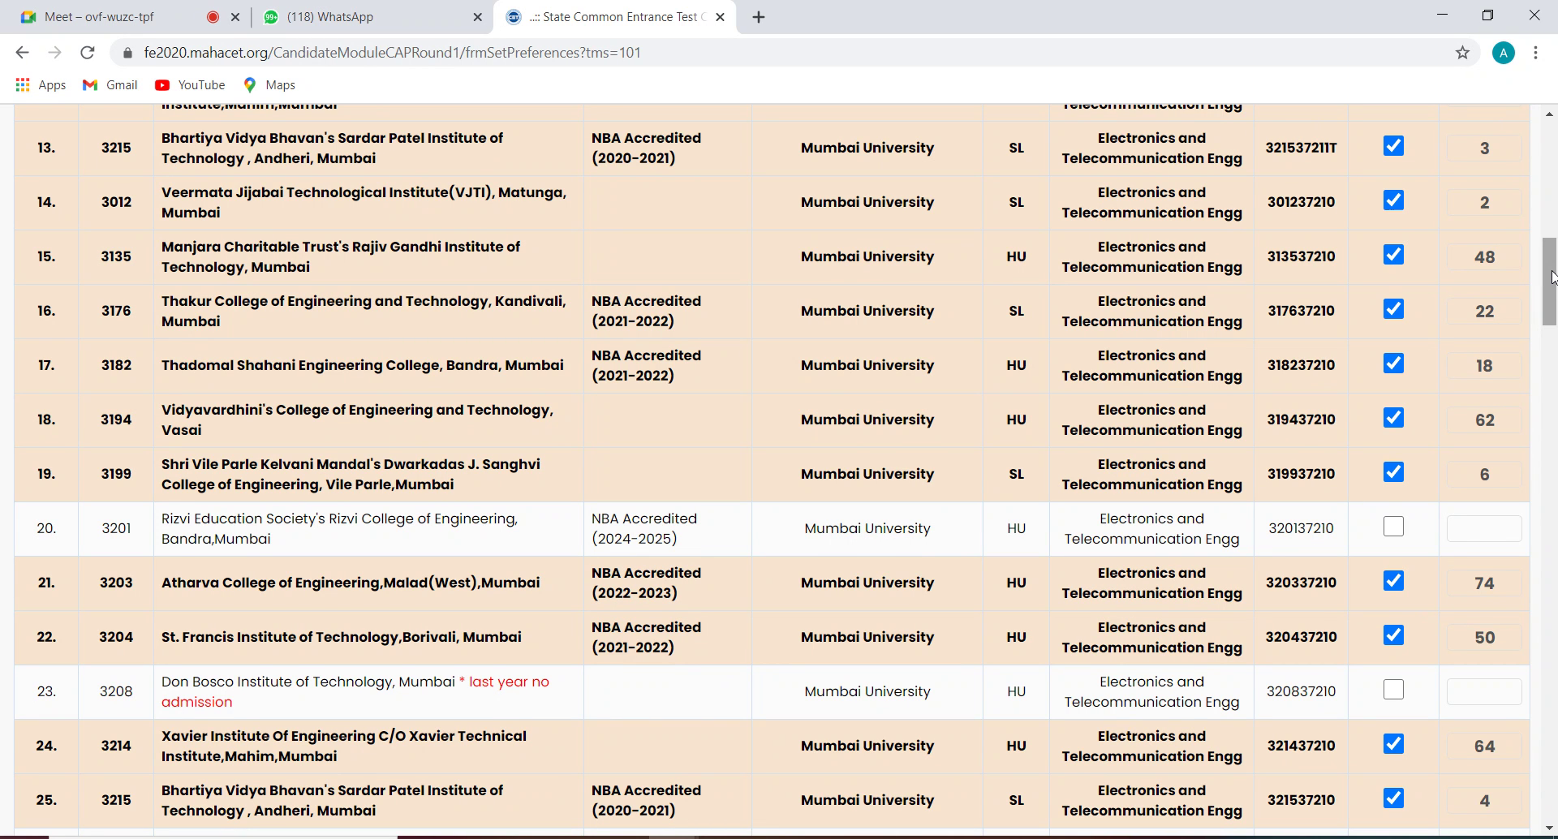
Step: Set Atharva College of Engineering Electronics Engineering, choice codes 320337611T and 320337610, as preferences 75 and 76
drag(1552, 277, 1552, 353)
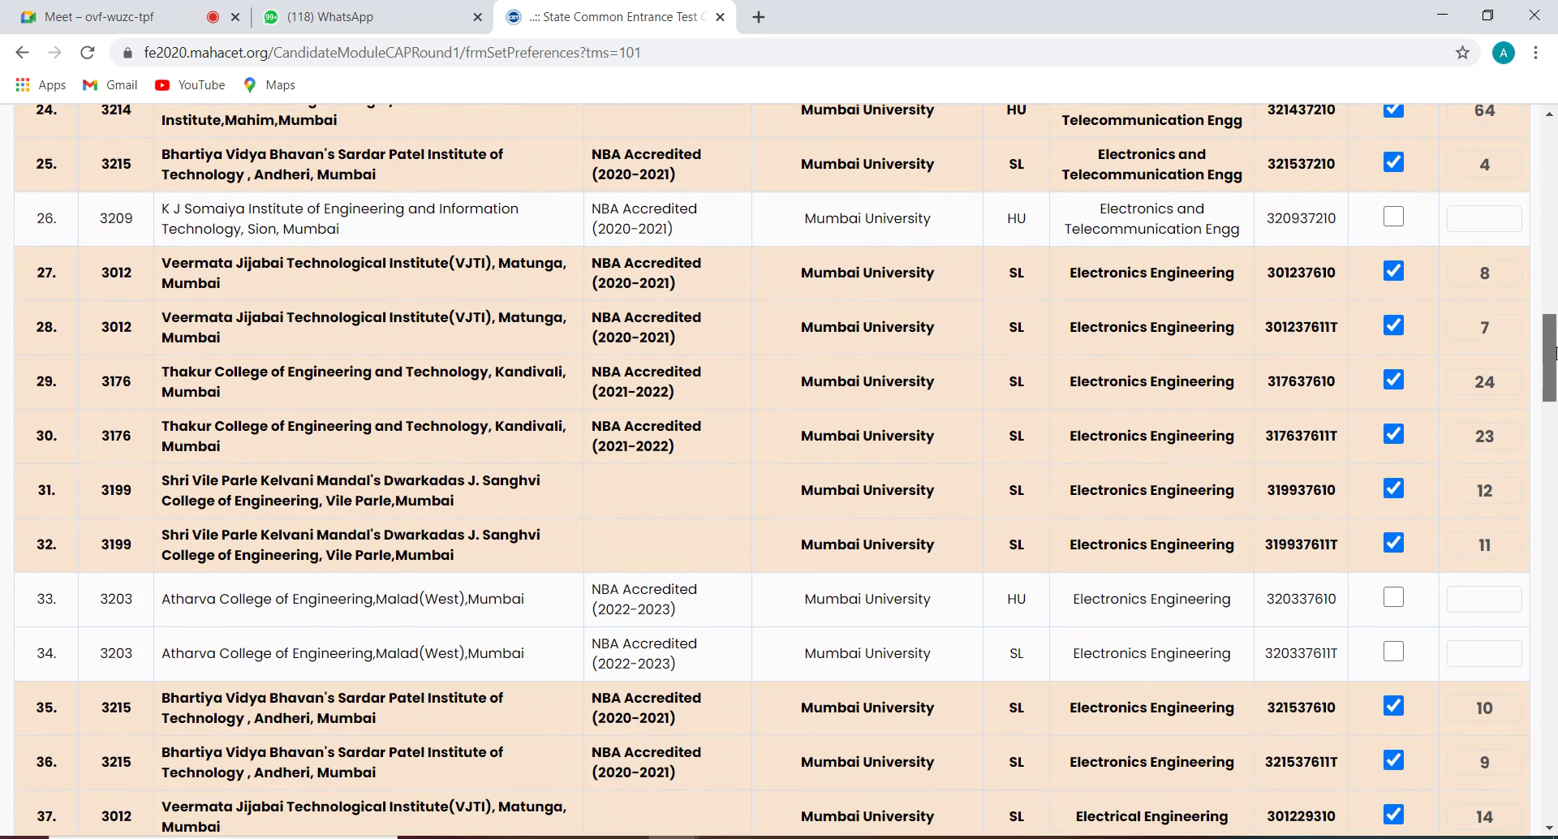
click(1394, 651)
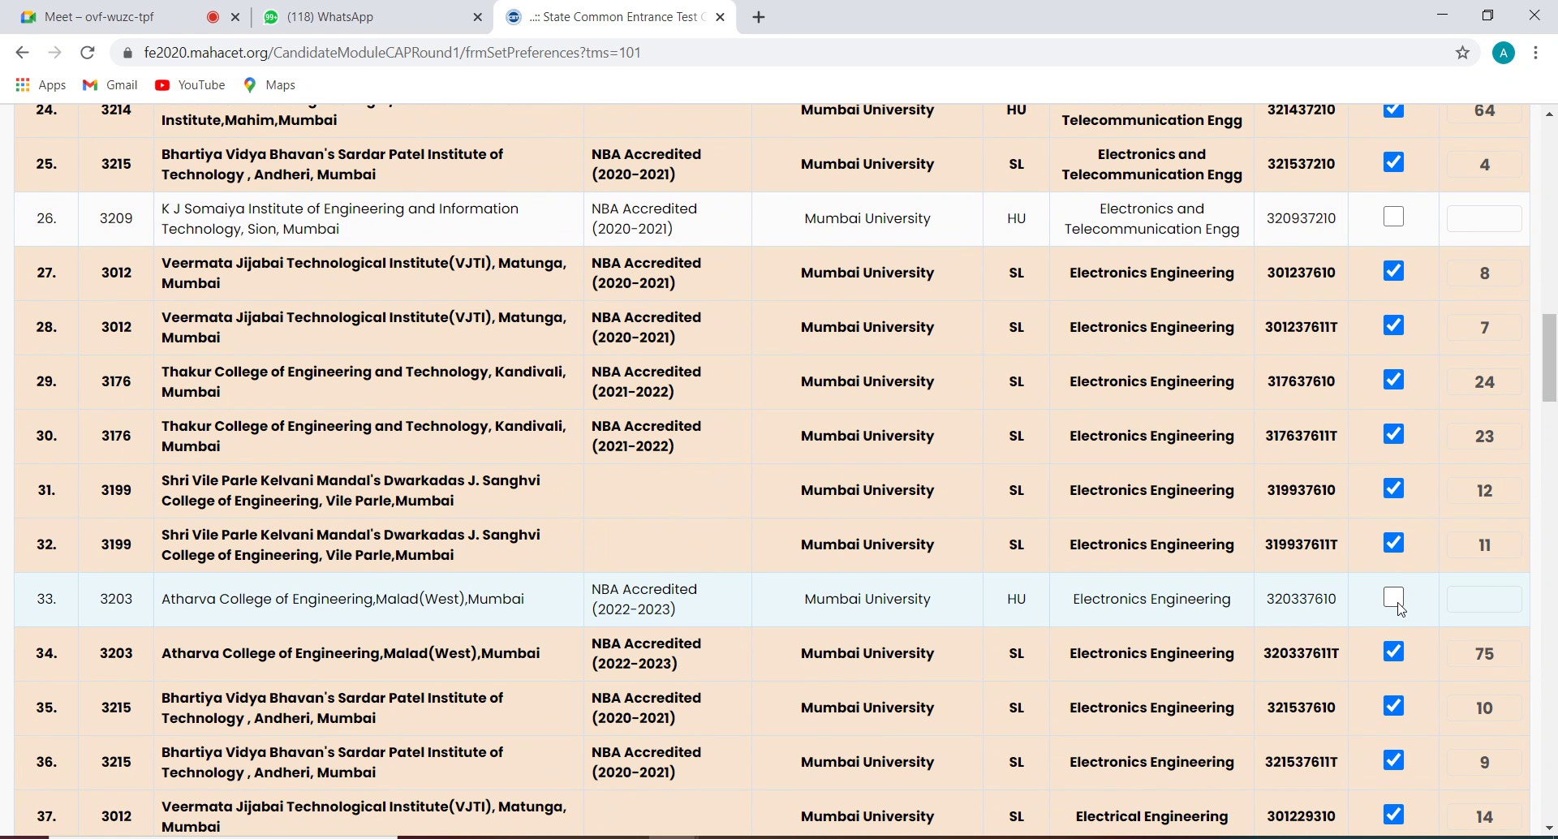
click(1395, 600)
Step: Set K J Somaiya Institute Electronics and Telecommunication, choice codes 320937211T and 320937210, as preferences 77 and 78
drag(1553, 375, 1554, 271)
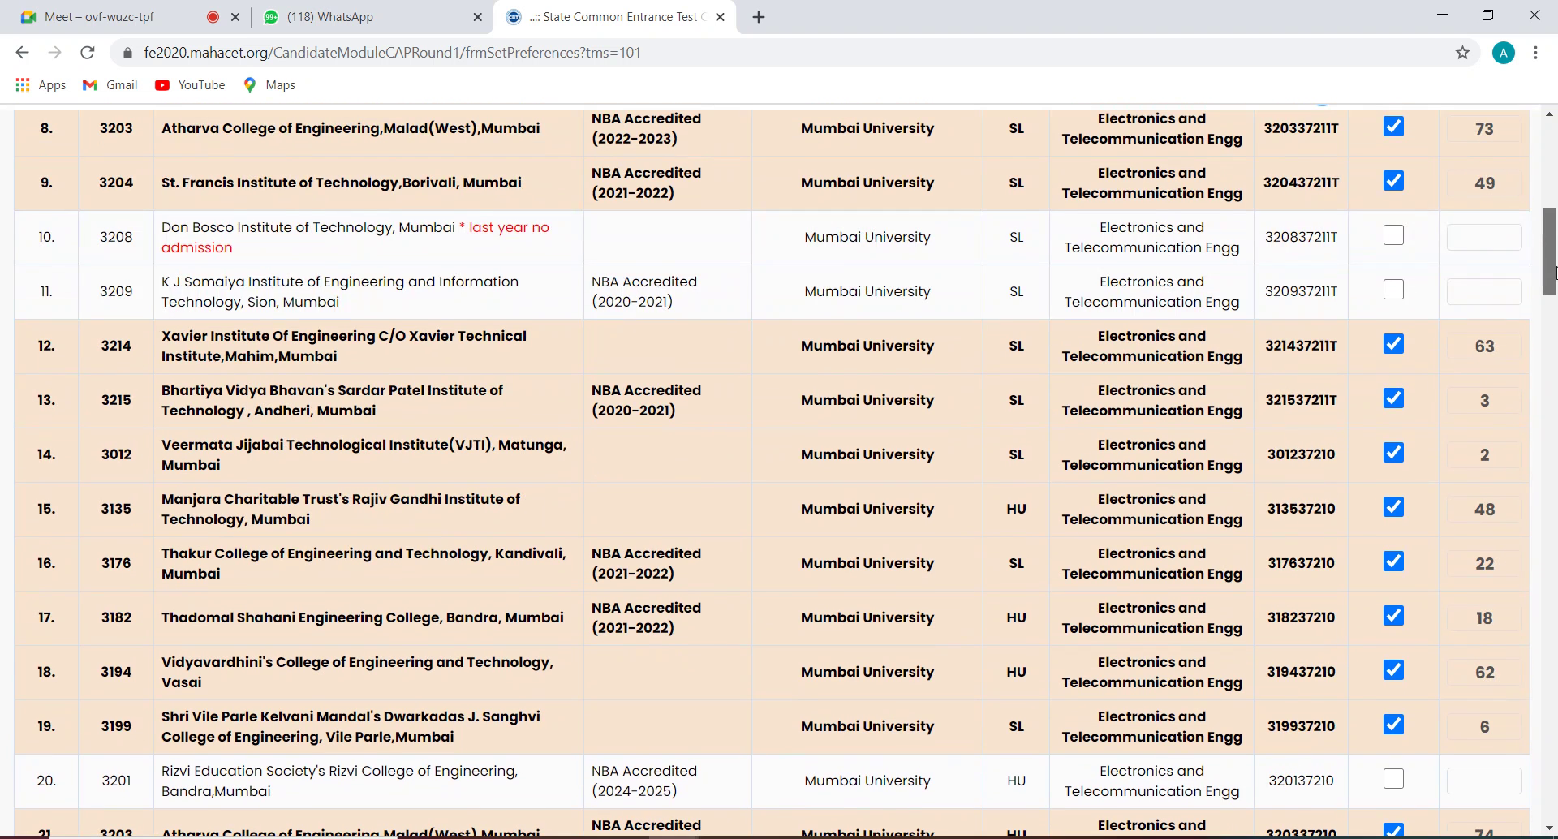
click(1402, 293)
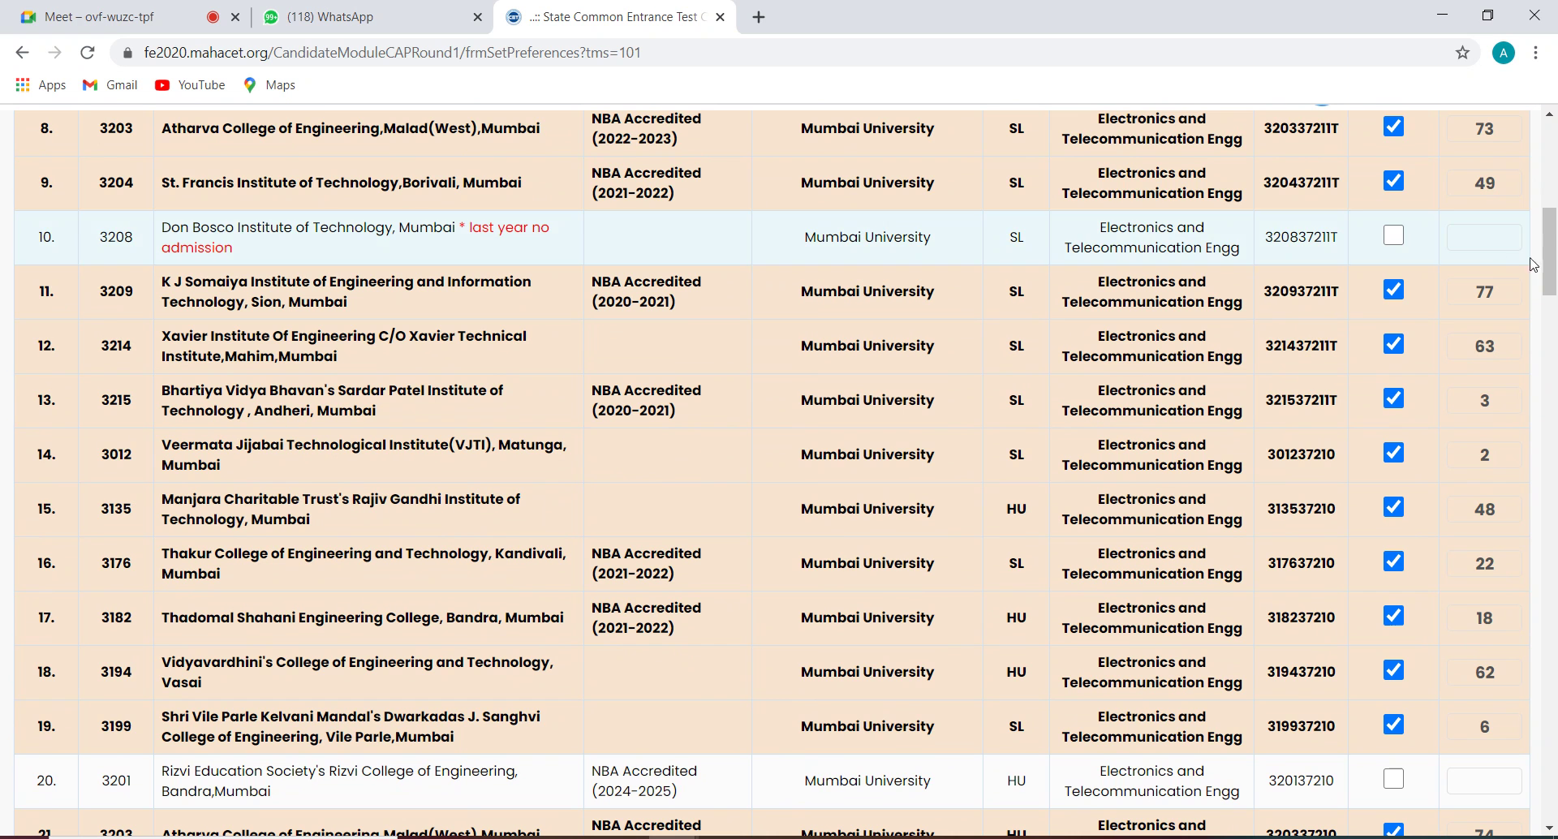
drag(1553, 243, 1555, 311)
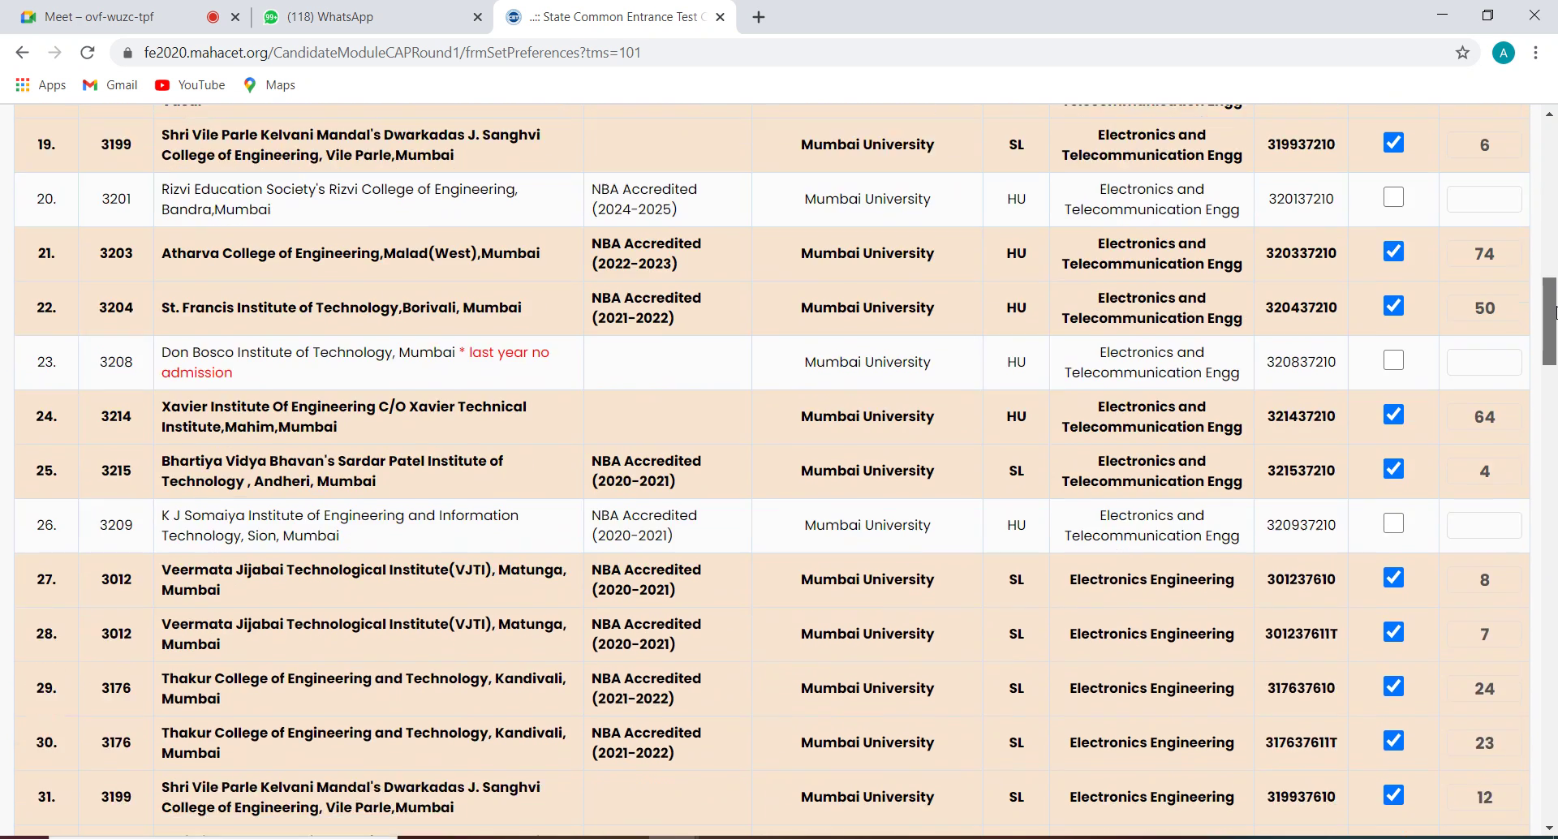
click(1395, 525)
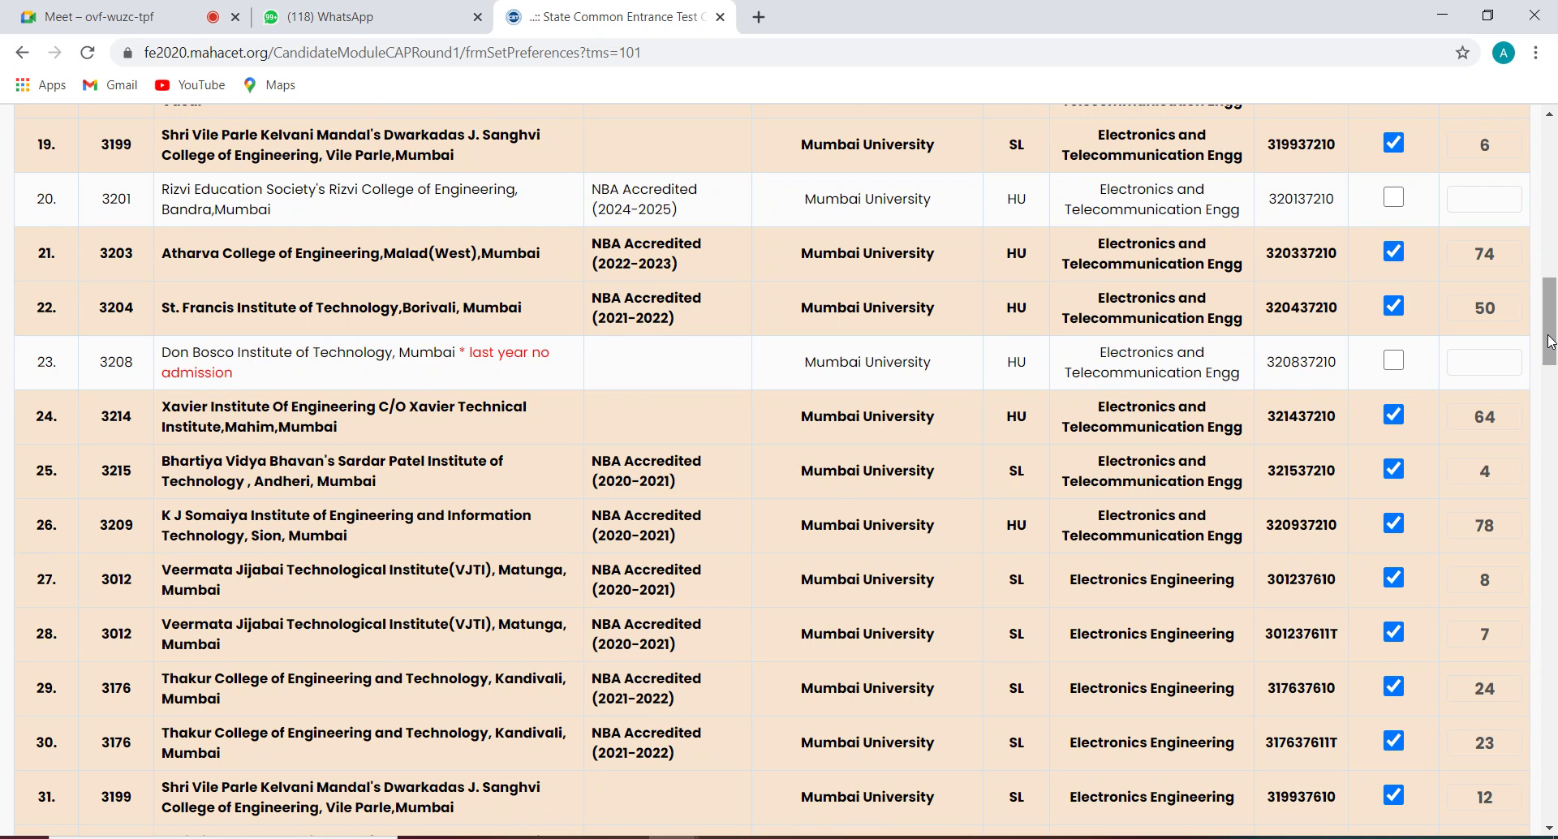
Step: Set Atharva College of Engineering Electrical Engineering, choice codes 320329311T and 320329310, as preferences 79 and 80
drag(1550, 342, 1555, 233)
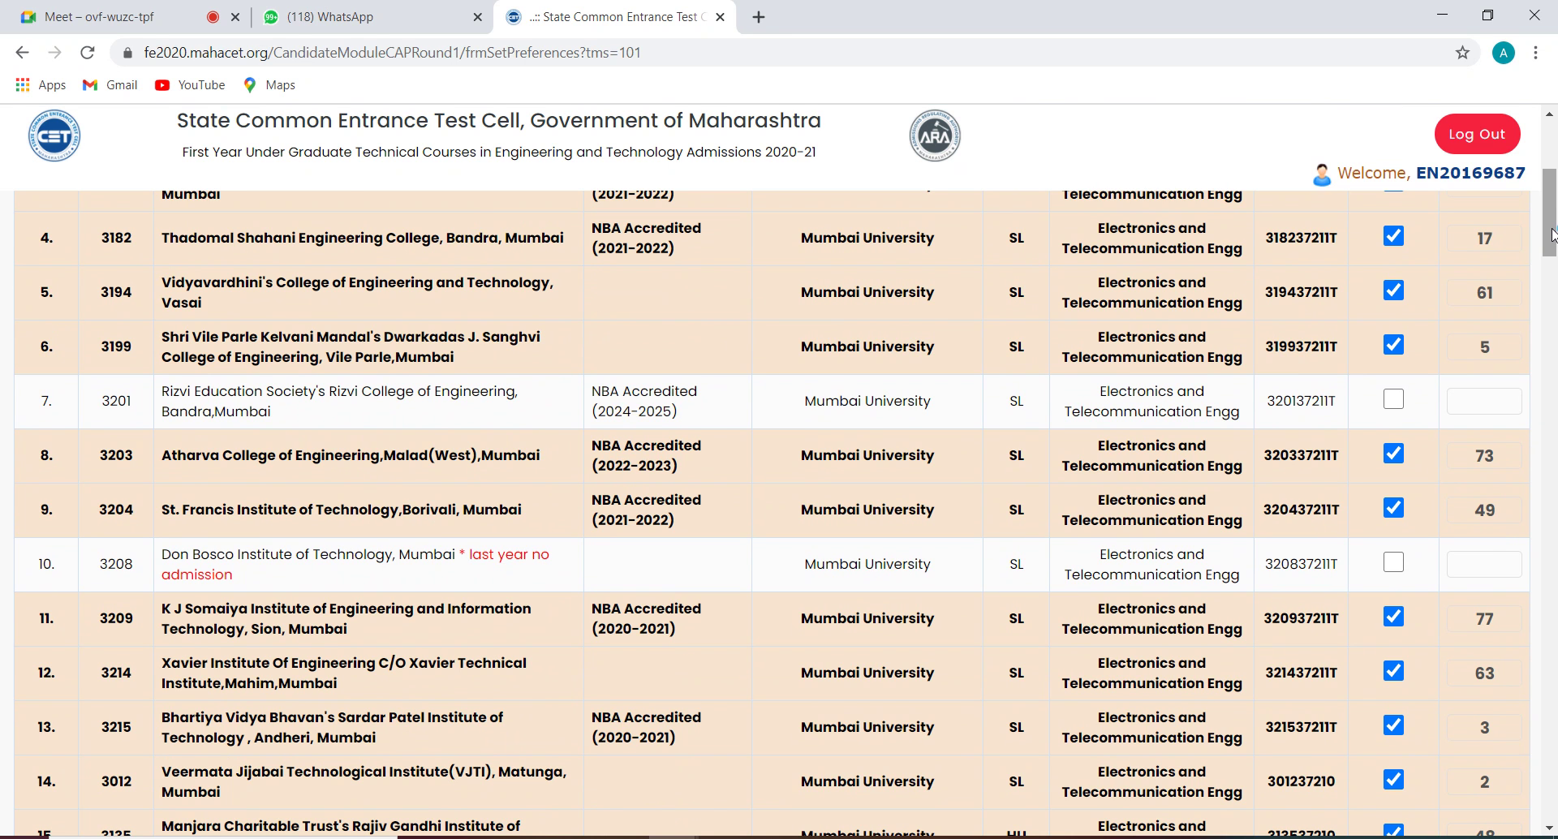
drag(1554, 235, 1554, 463)
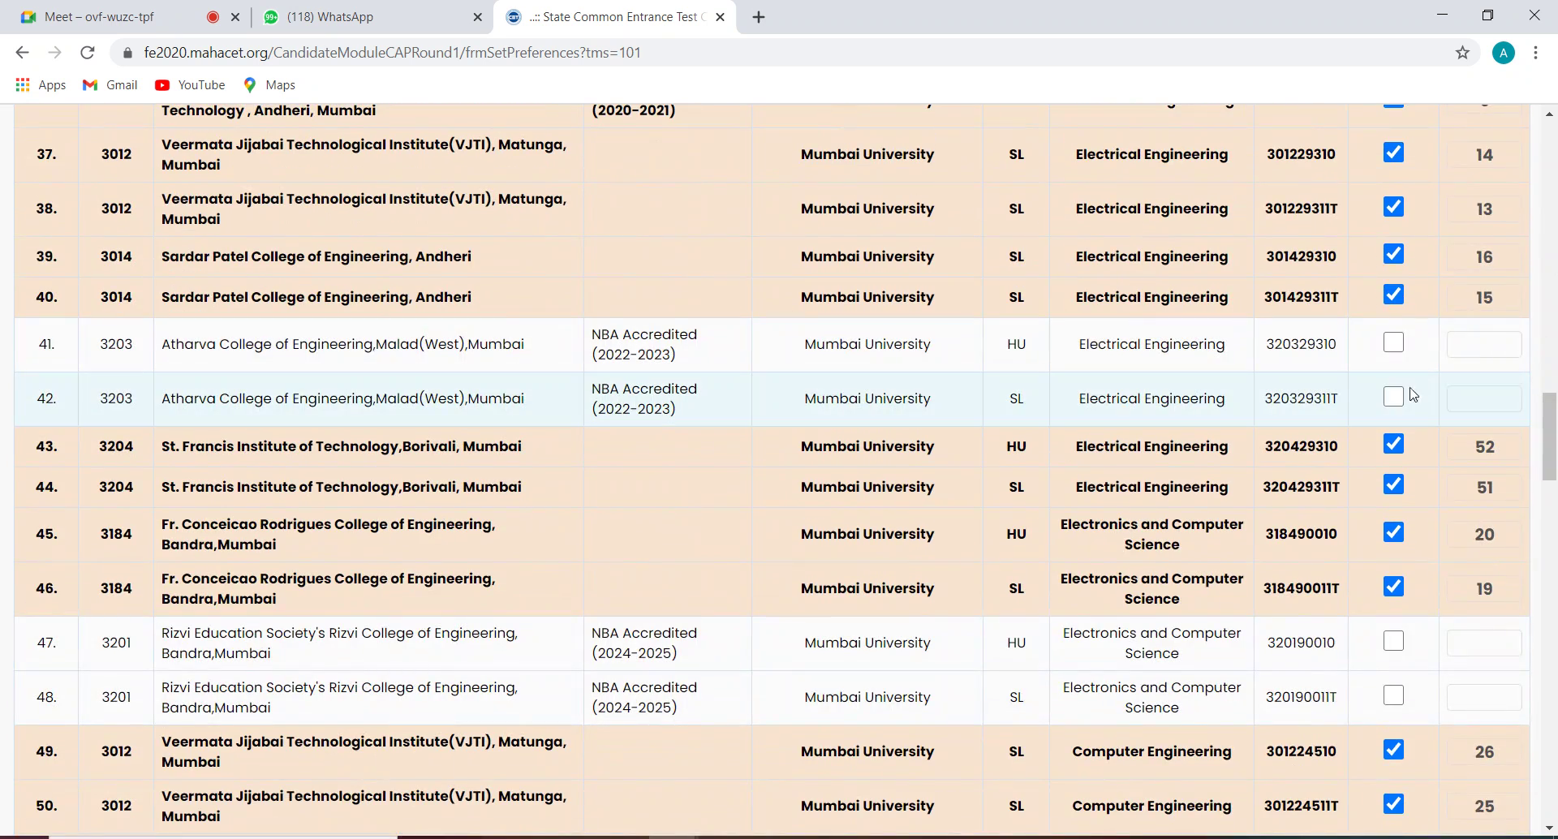
click(1393, 398)
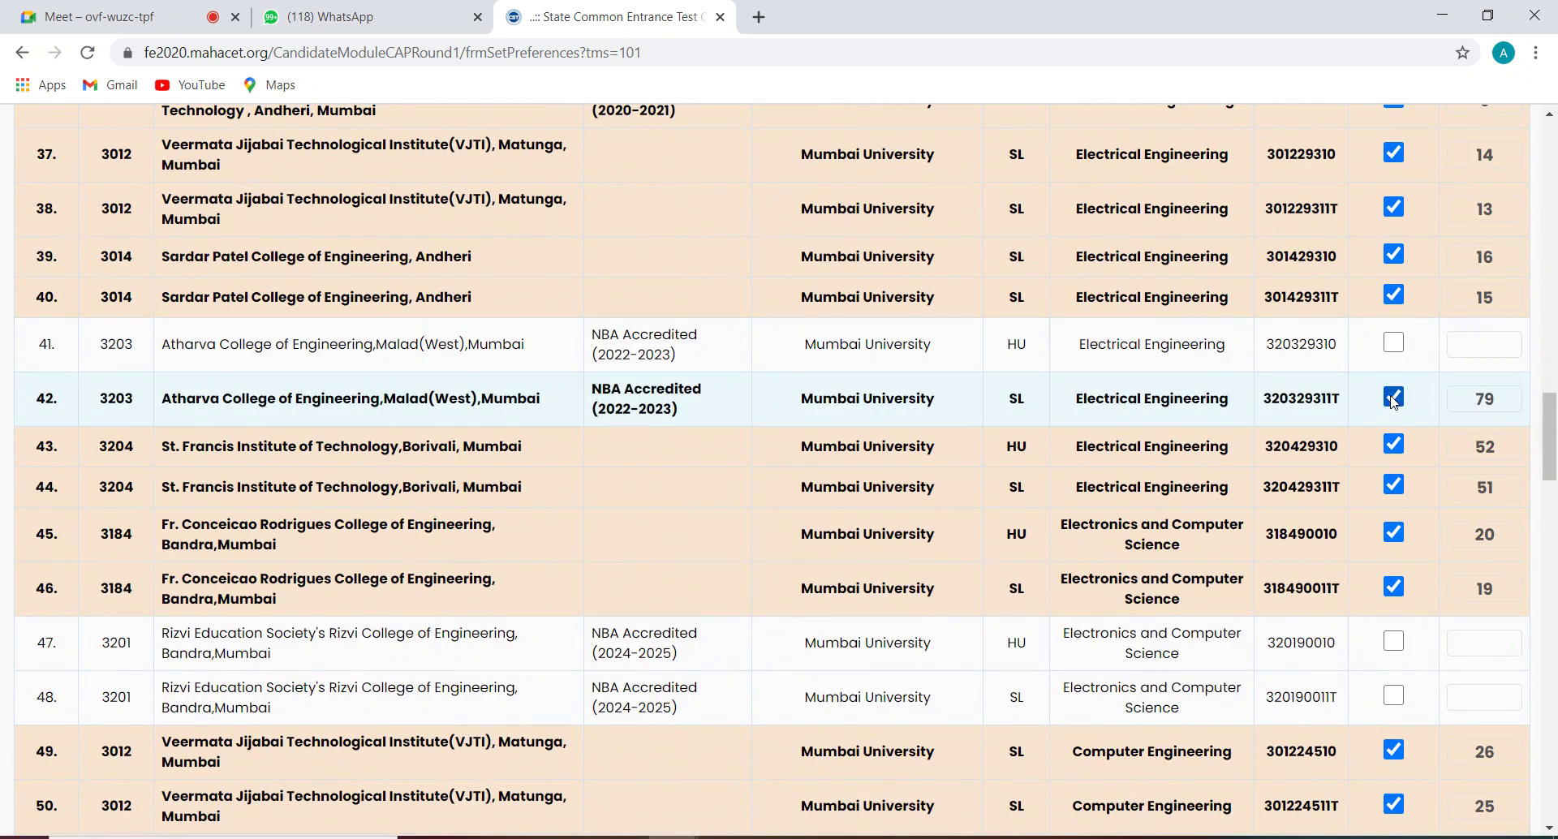
click(1395, 344)
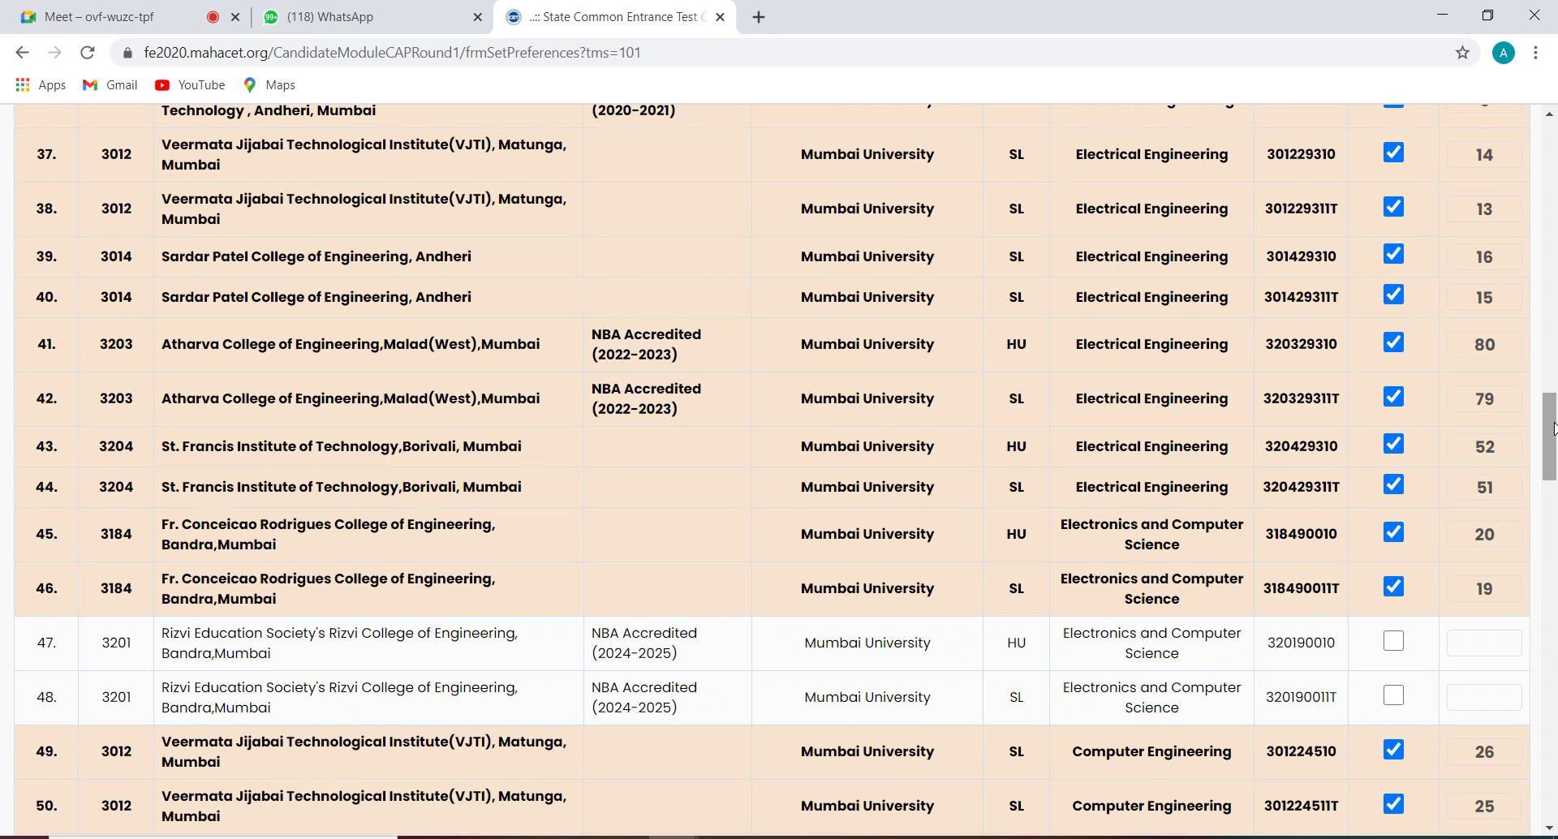
Step: Set Computer Engineering at Atharva College (320324511T, 320324510) as preferences 81 and 82, and at K J Somaiya Institute (320924511T, 320924510) as 83 and 84
drag(1553, 428, 1553, 580)
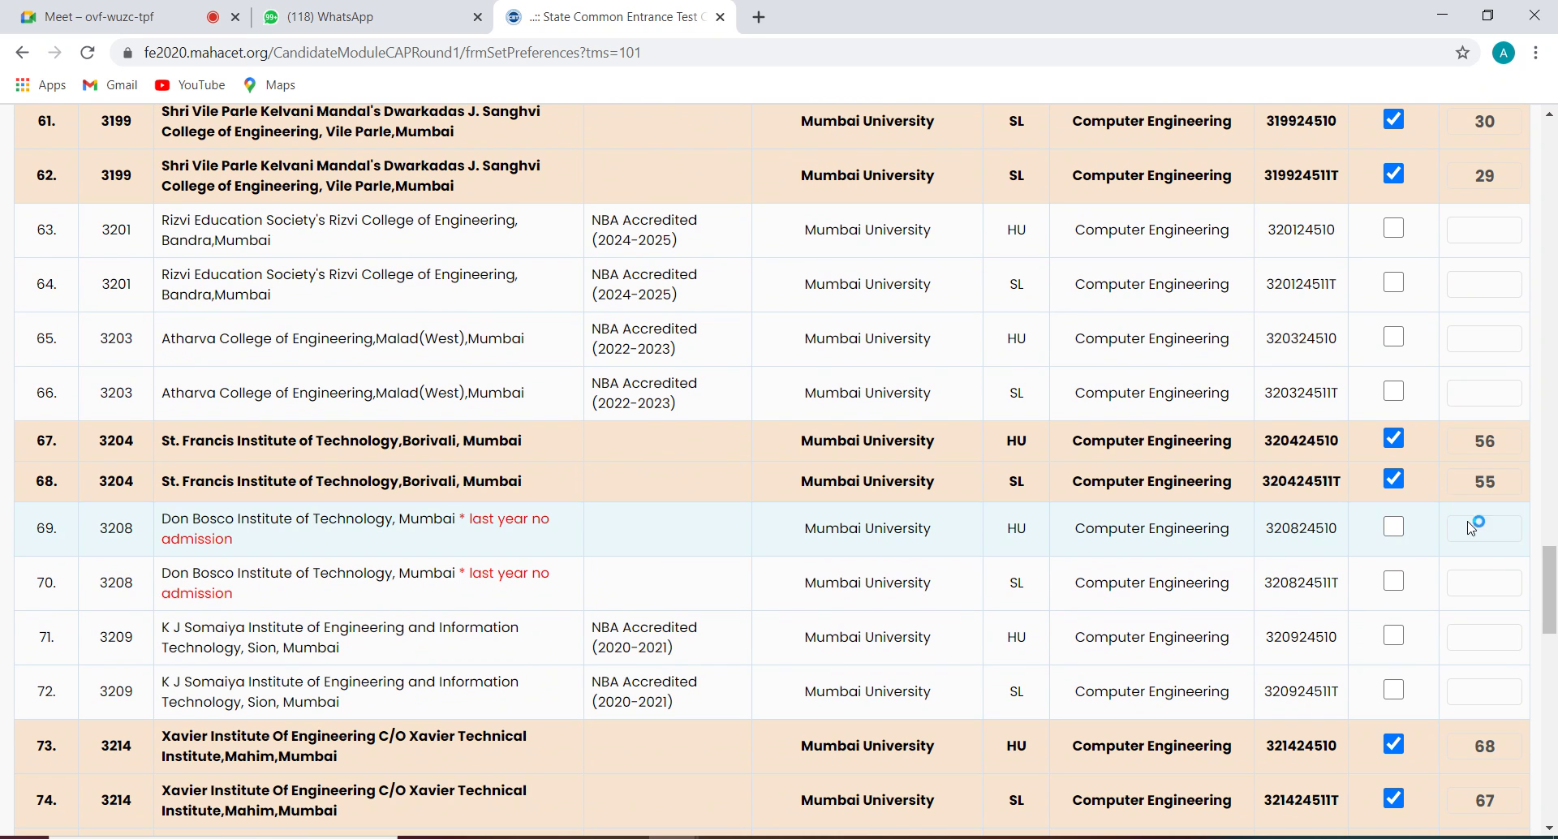
click(1394, 391)
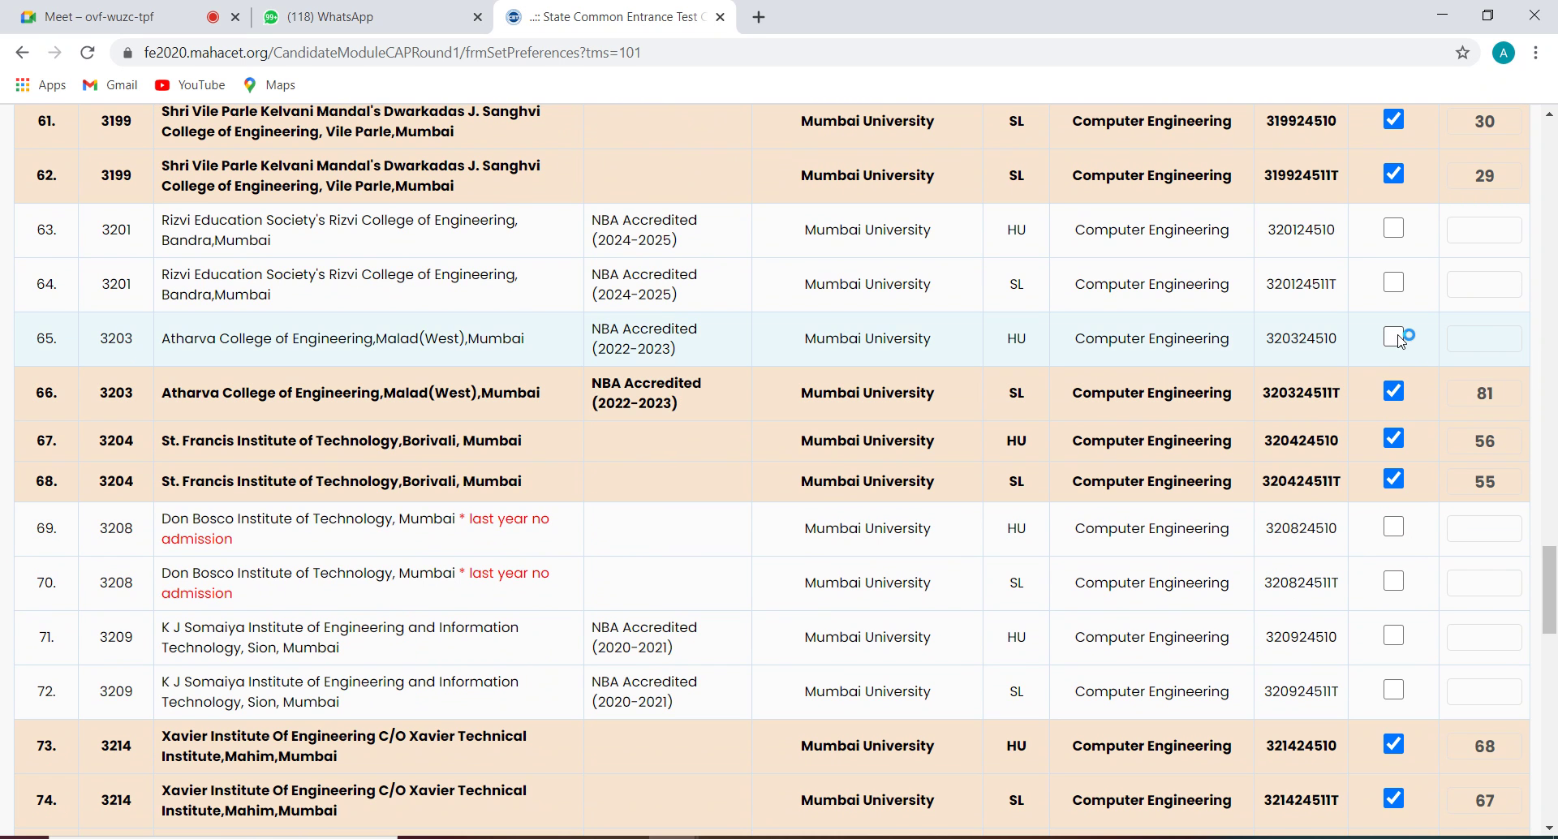
click(1397, 336)
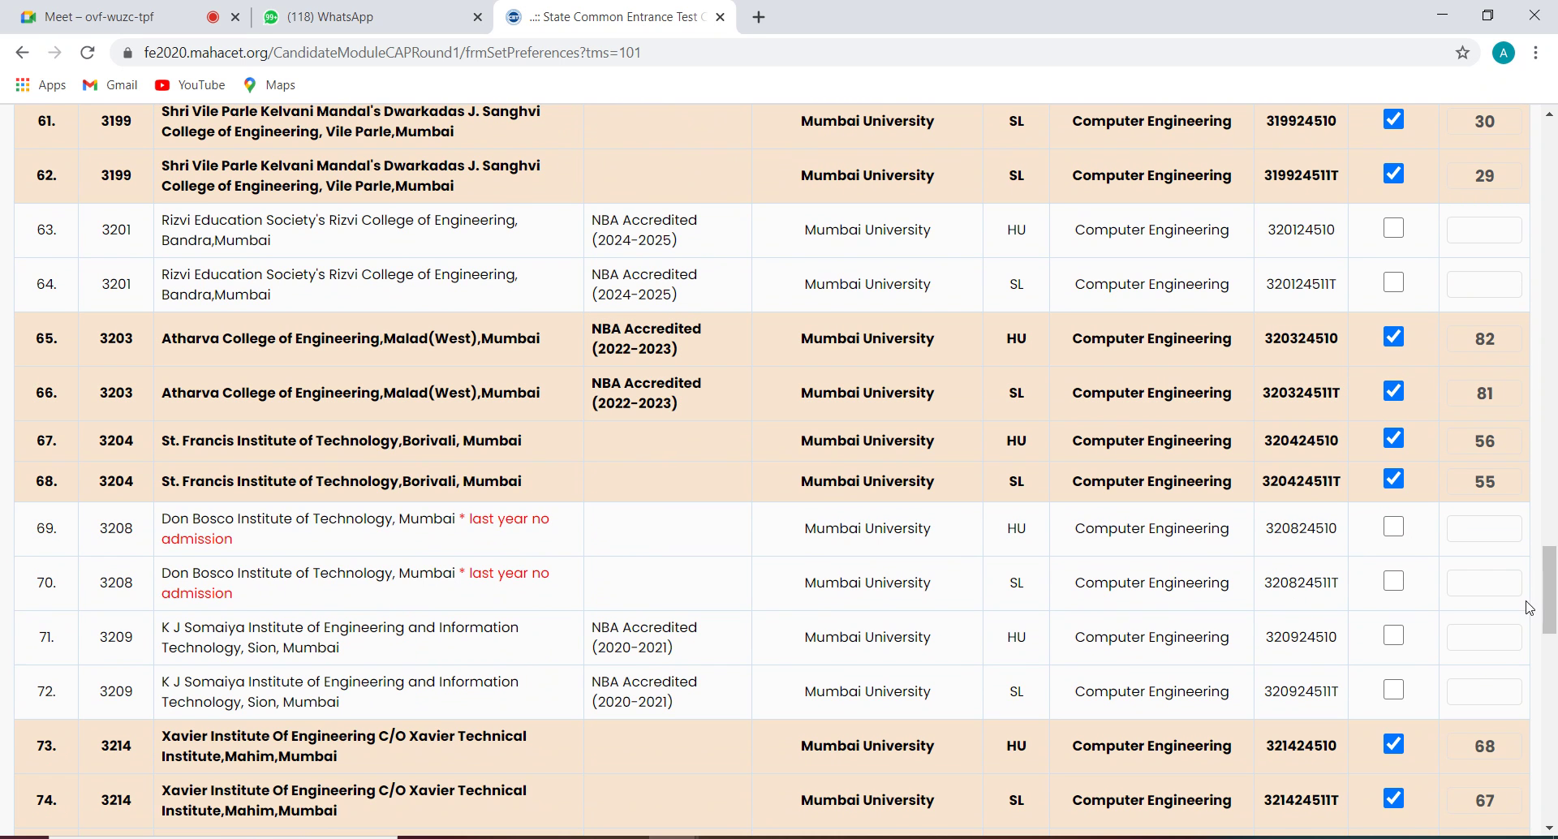
click(1394, 690)
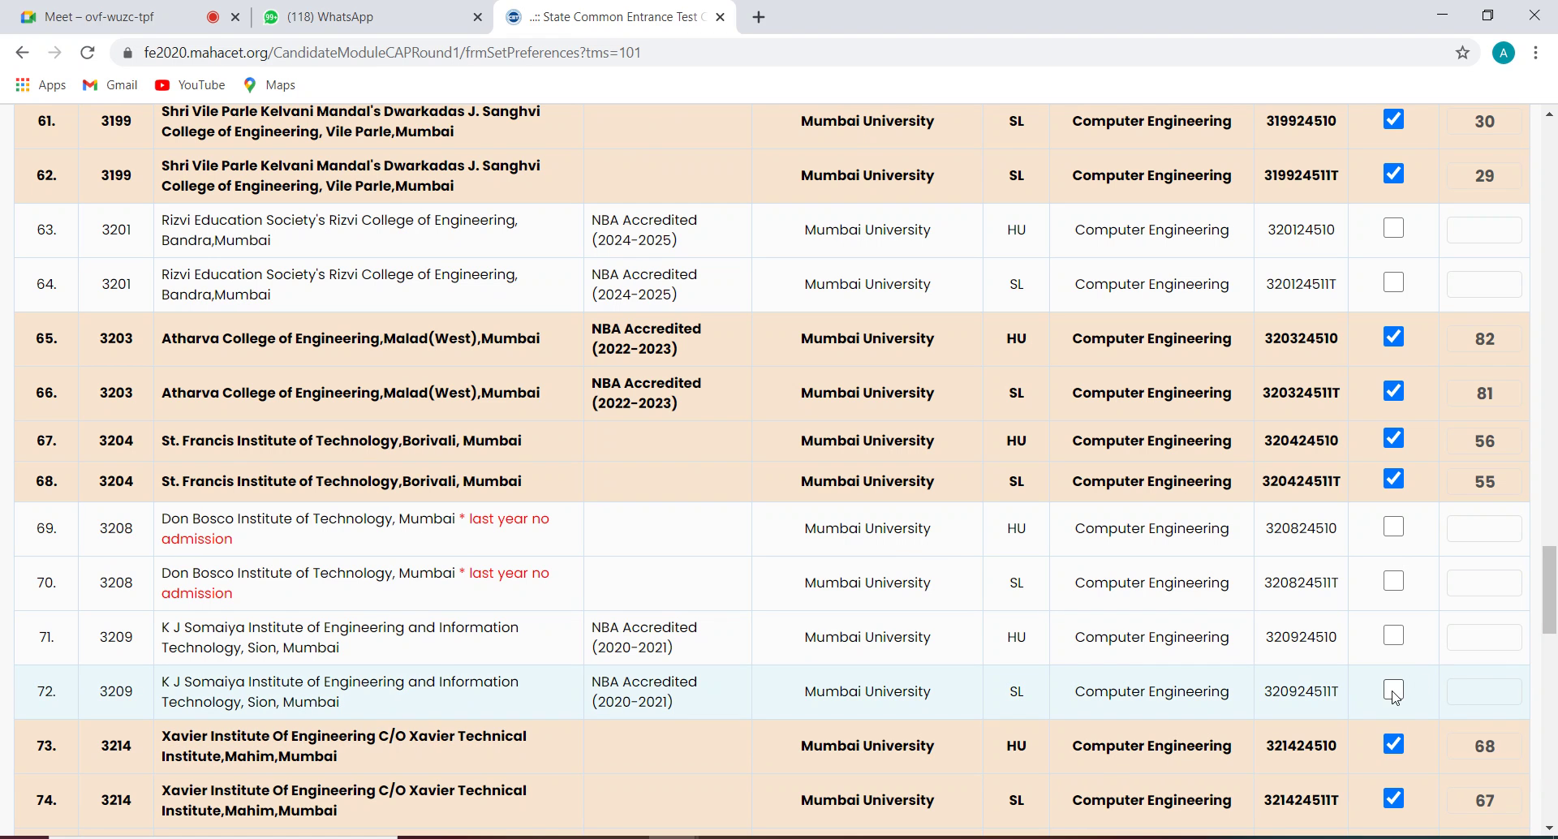
click(1394, 636)
Step: Set Information Technology at Atharva College (320324611T, 320324610) as preferences 85 and 86, and at K J Somaiya Institute (320924611T, 320924610) as 87 and 88
drag(1551, 584, 1554, 731)
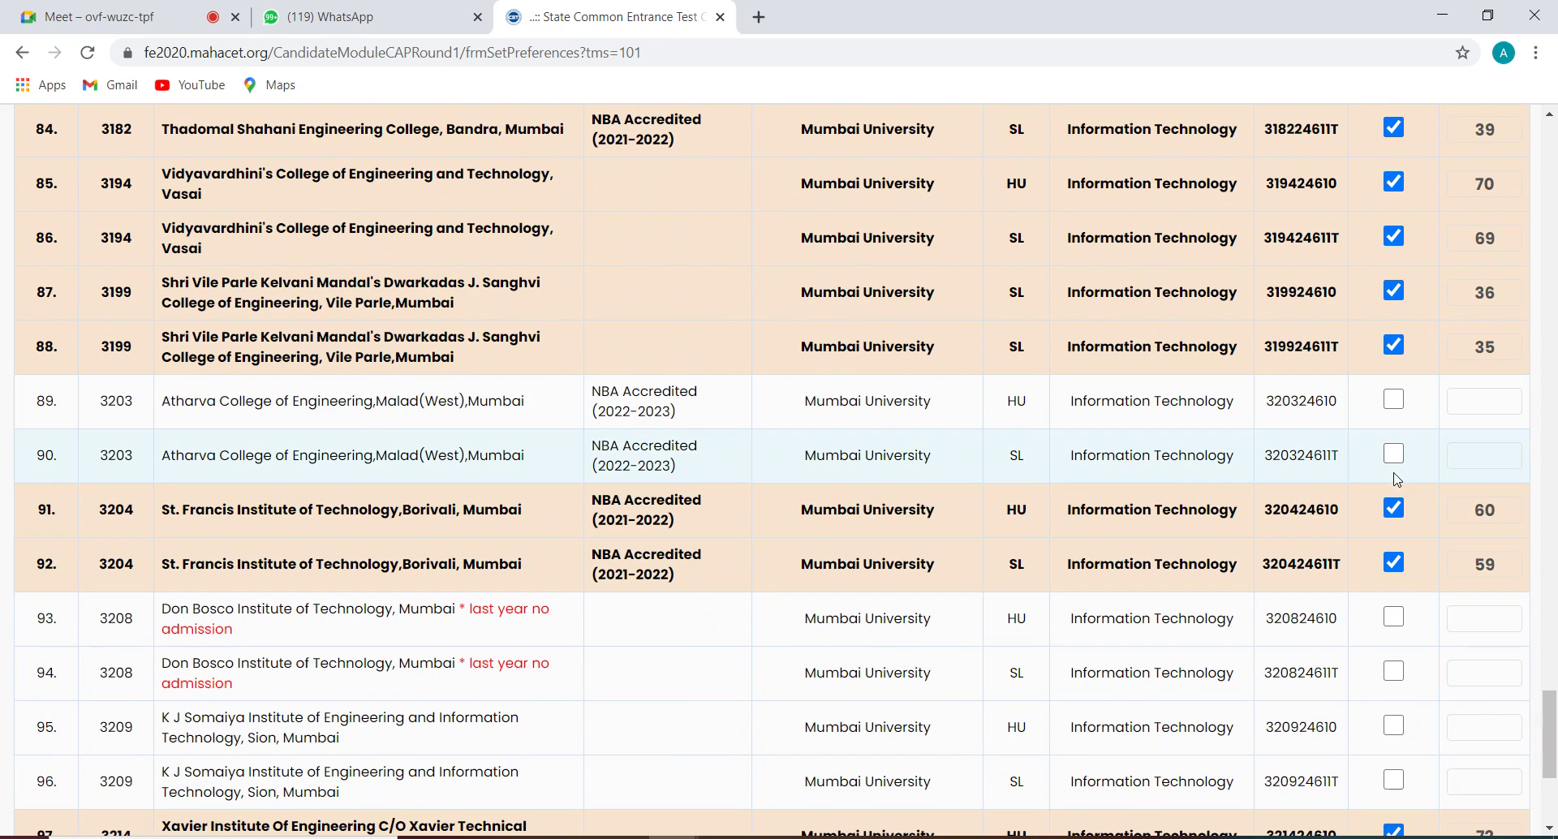
click(1394, 454)
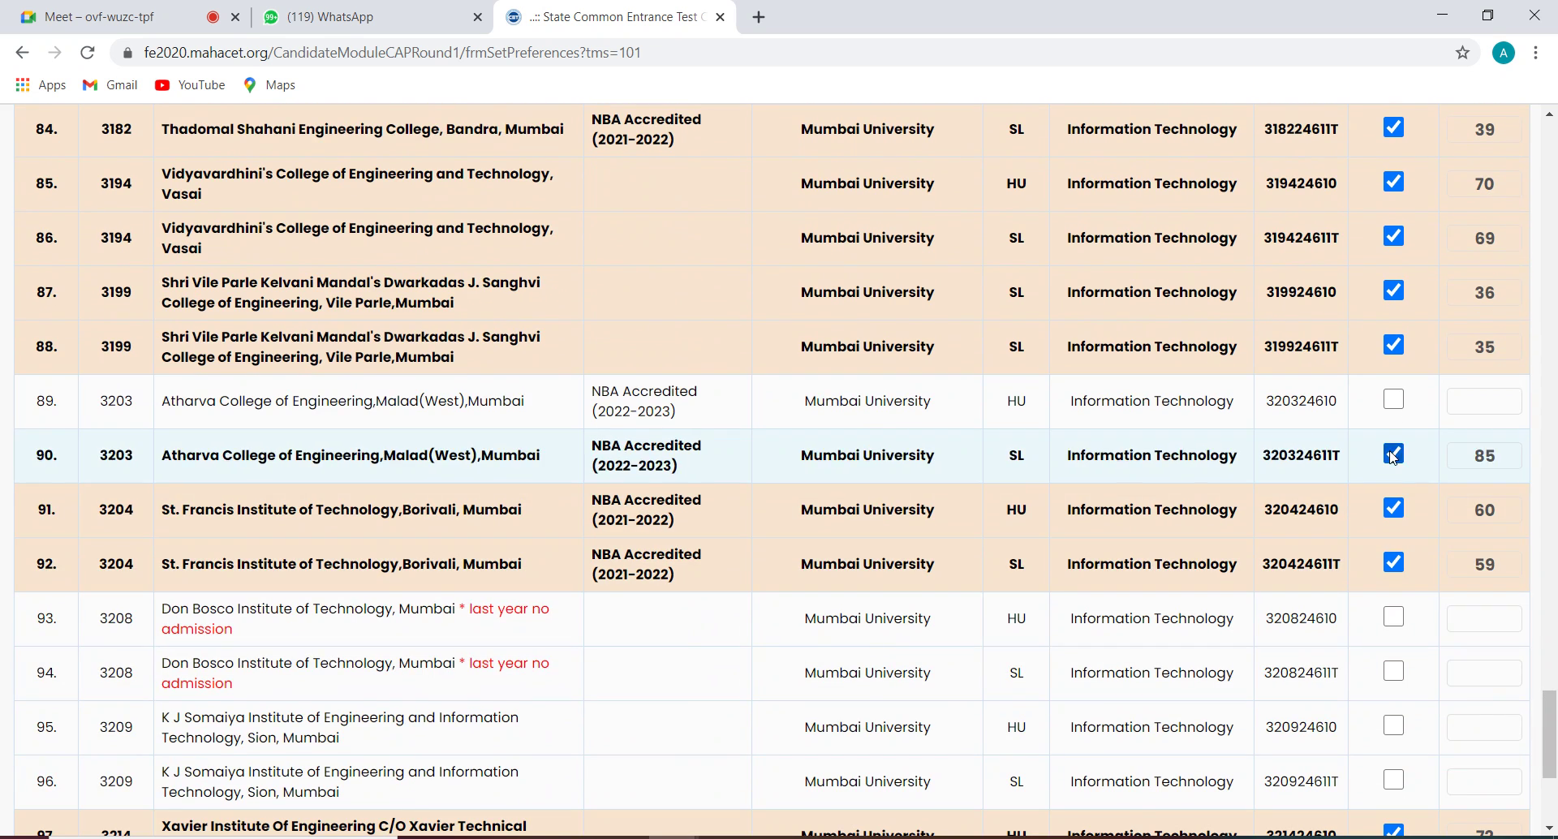
click(1394, 401)
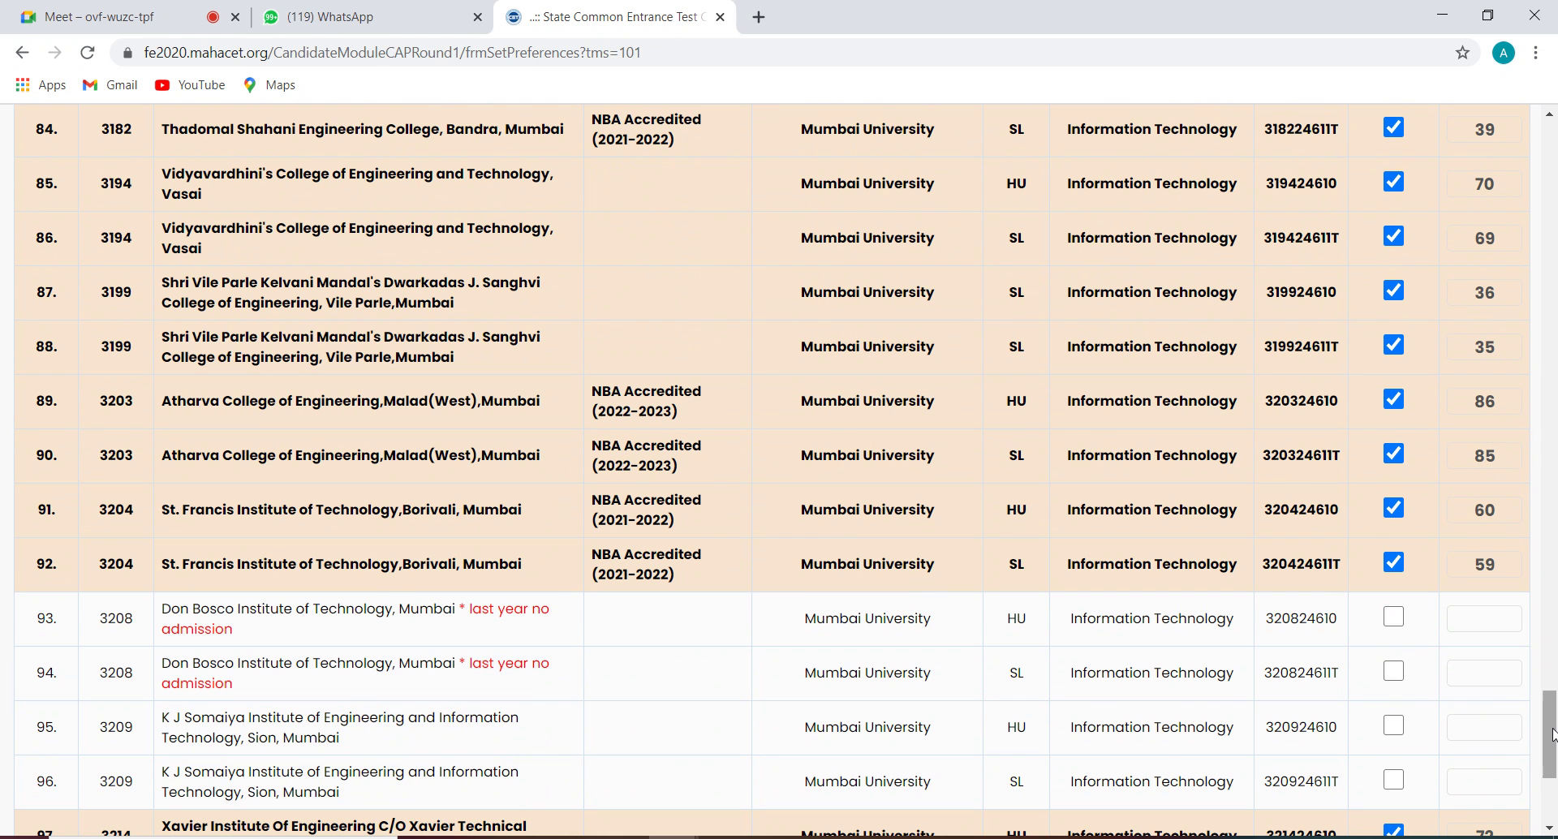
scroll(1552, 734, down, 1)
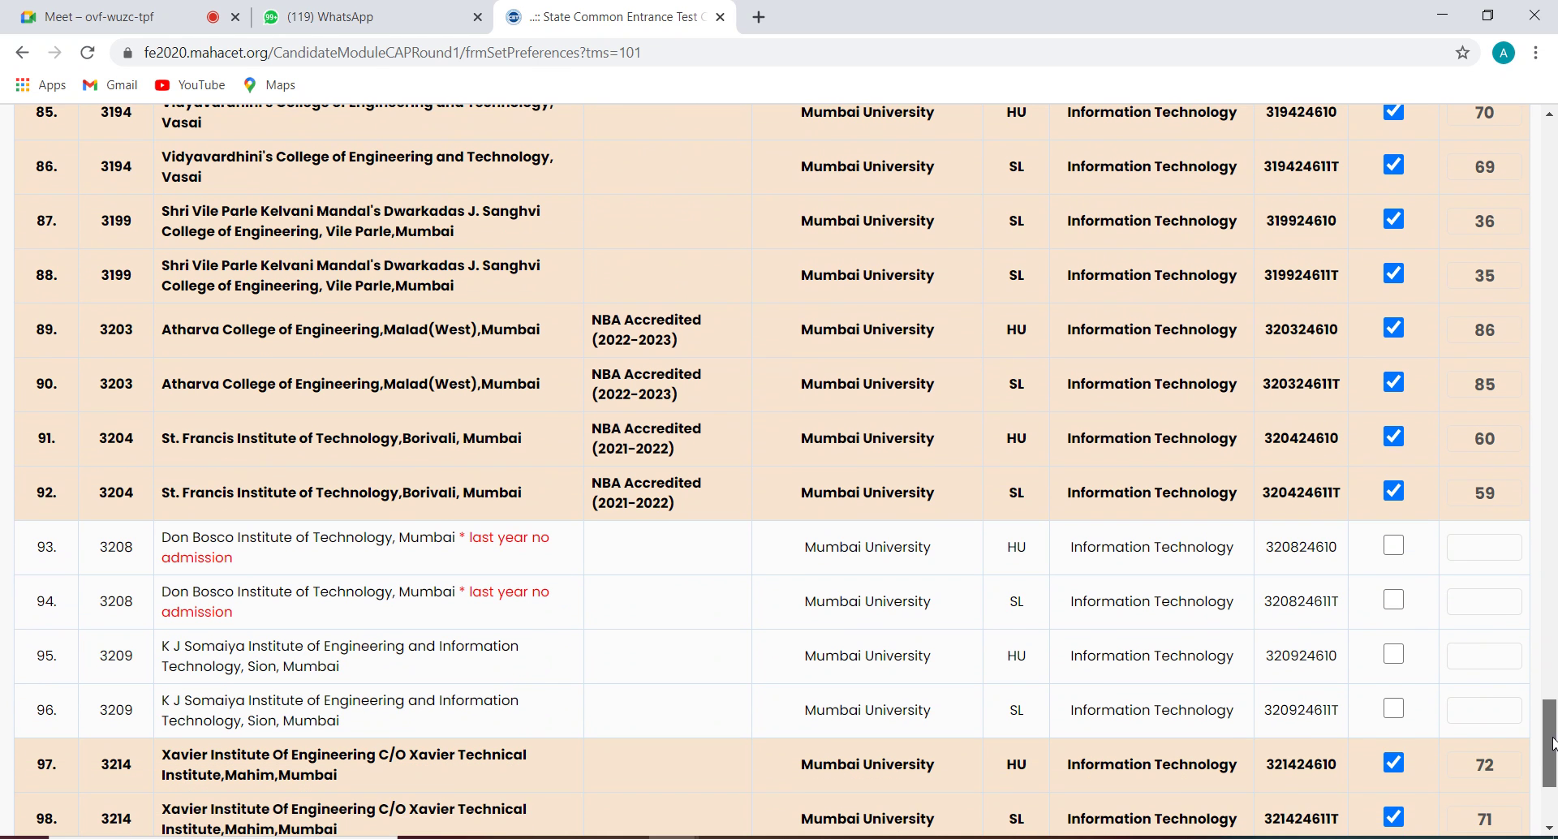
click(1394, 709)
click(1394, 654)
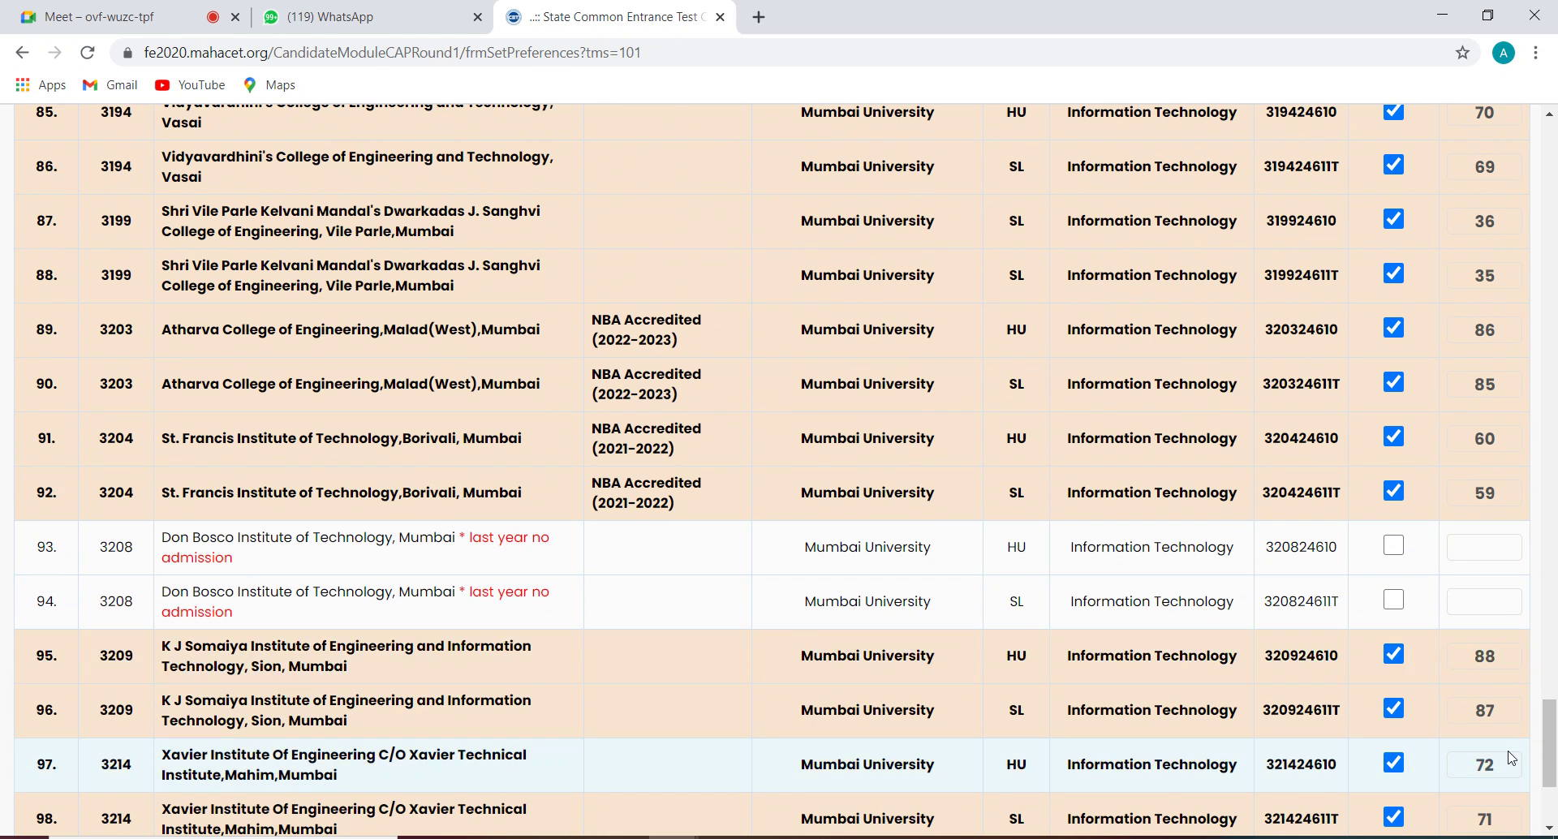
Step: Set Don Bosco Institute of Technology Electronics and Telecommunication, choice codes 320837211T and 320837210, as preferences 89 and 90
scroll(1553, 787, down, 3)
drag(1552, 787, 1555, 221)
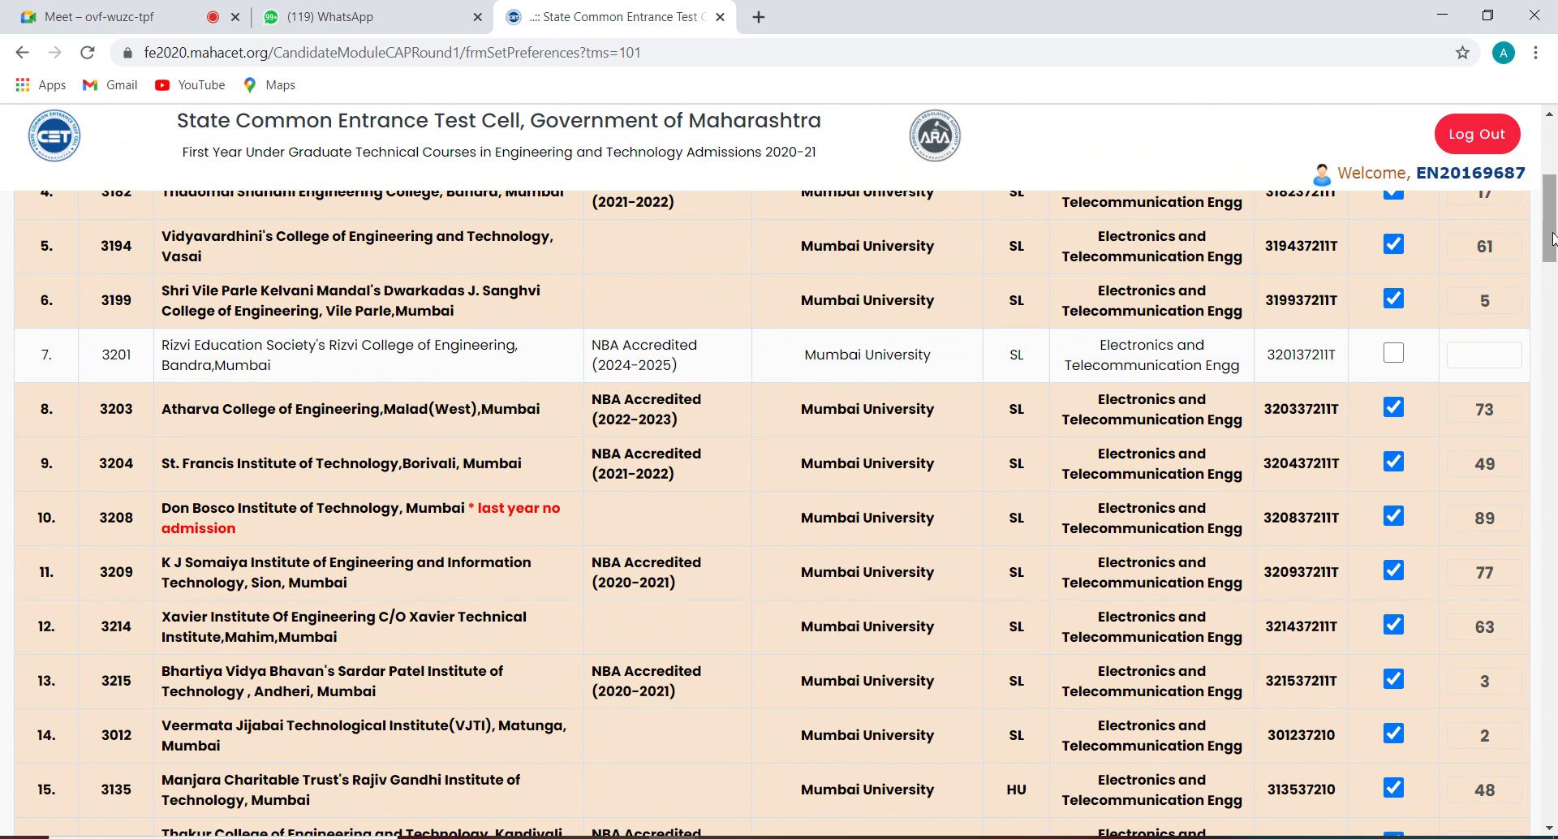
drag(1554, 238, 1553, 319)
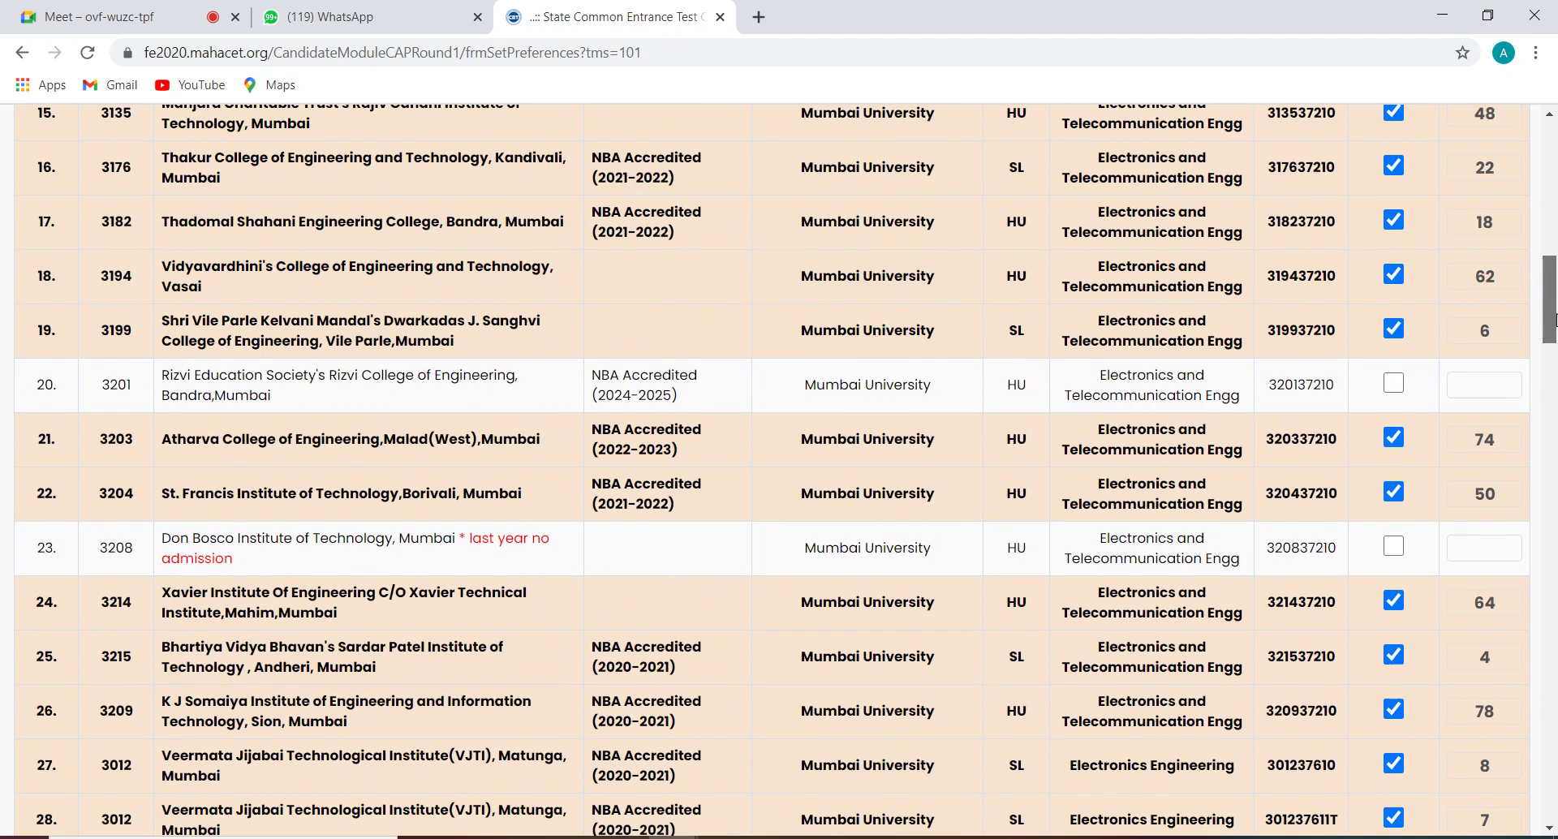
click(1395, 548)
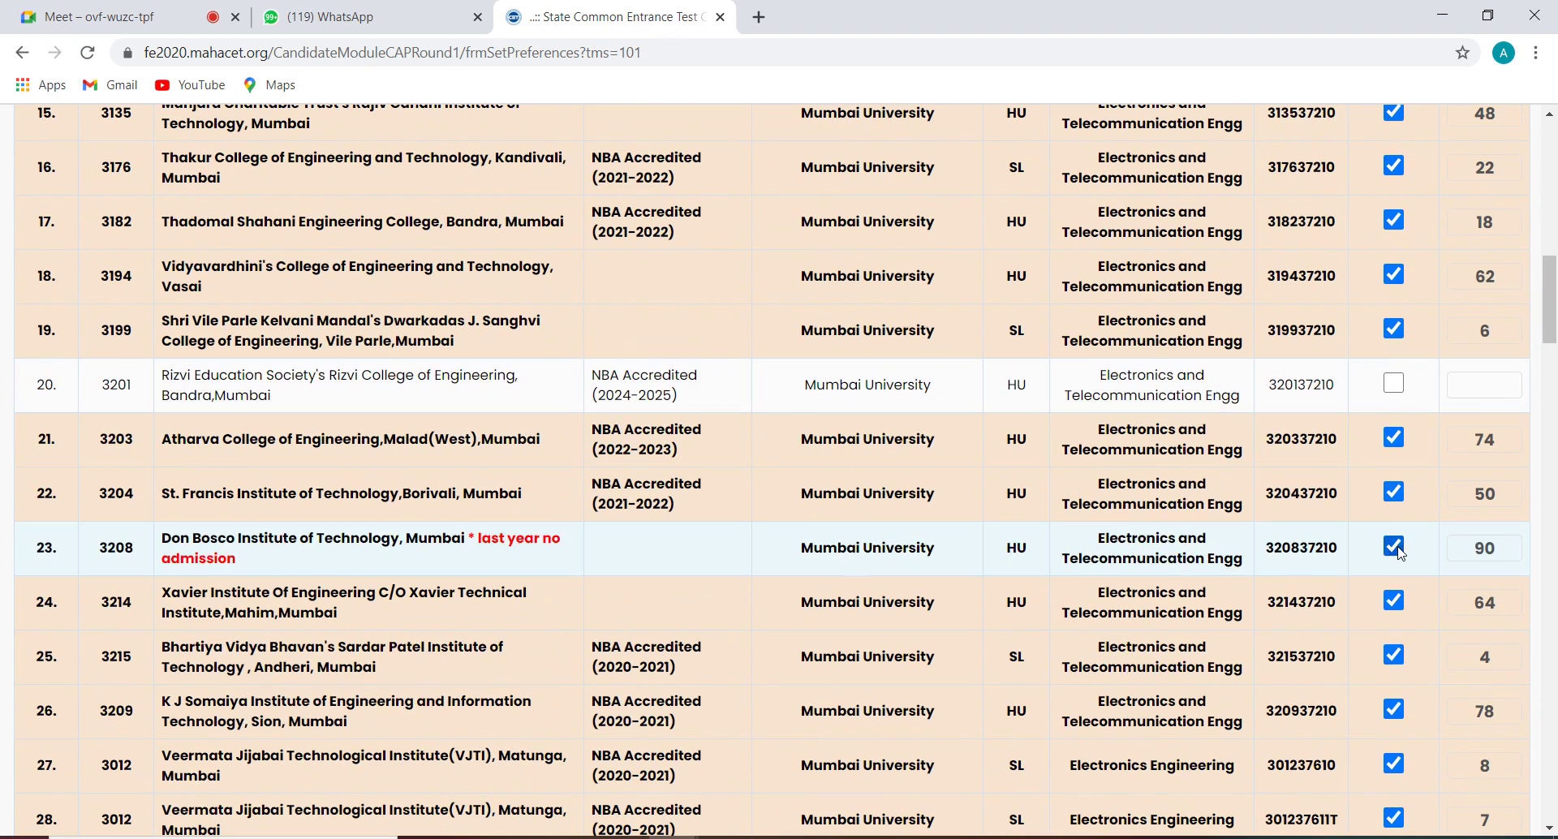
Step: For Don Bosco Institute, set Computer Engineering (320824511T, 320824510) as preferences 91 and 92, and Information Technology (320824611T, 320824610) as 93 and 94
drag(1553, 300, 1554, 594)
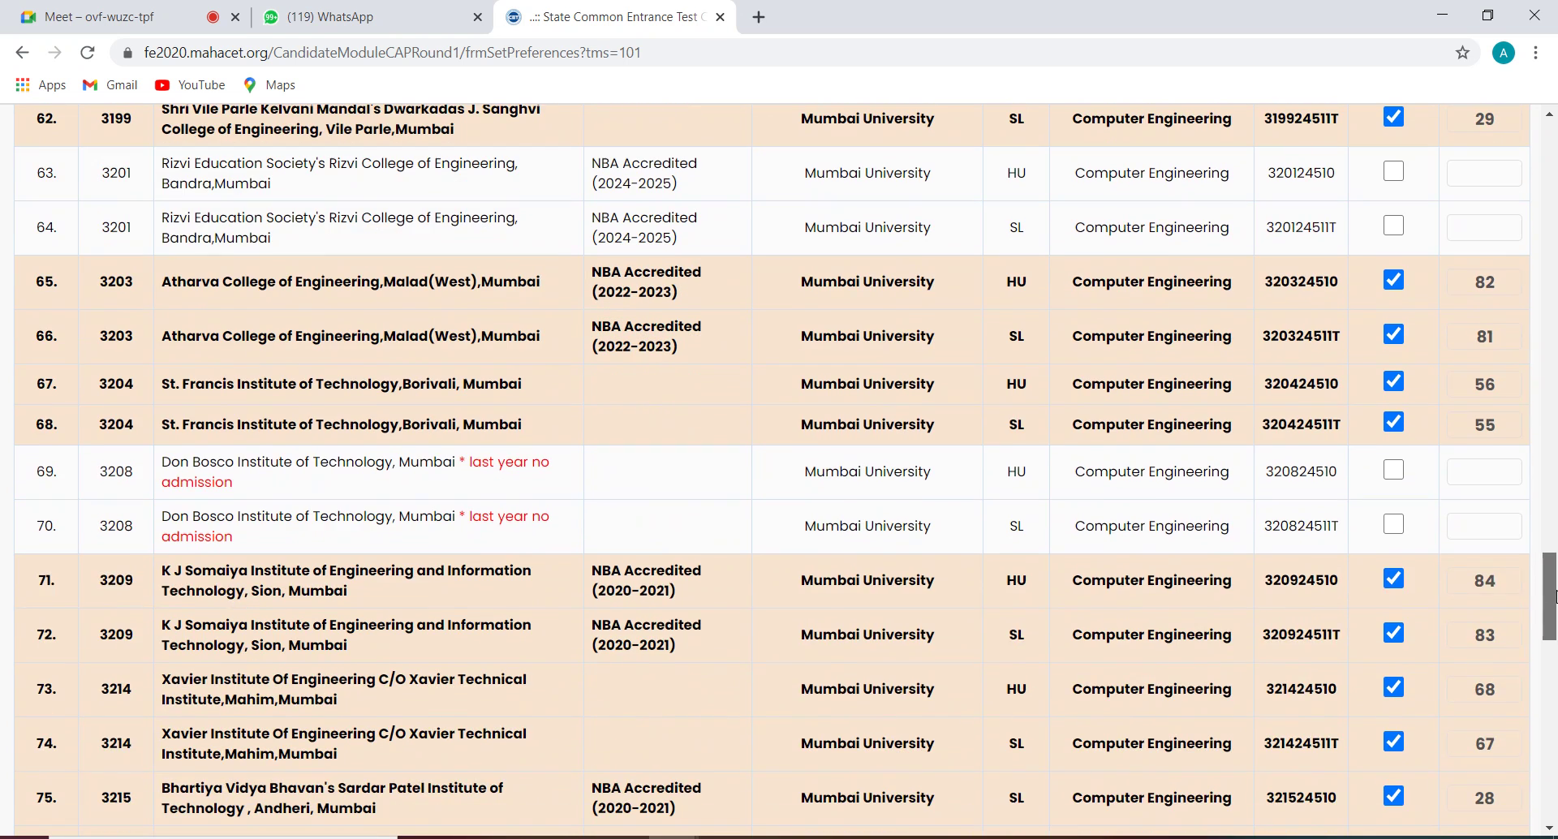
click(1395, 525)
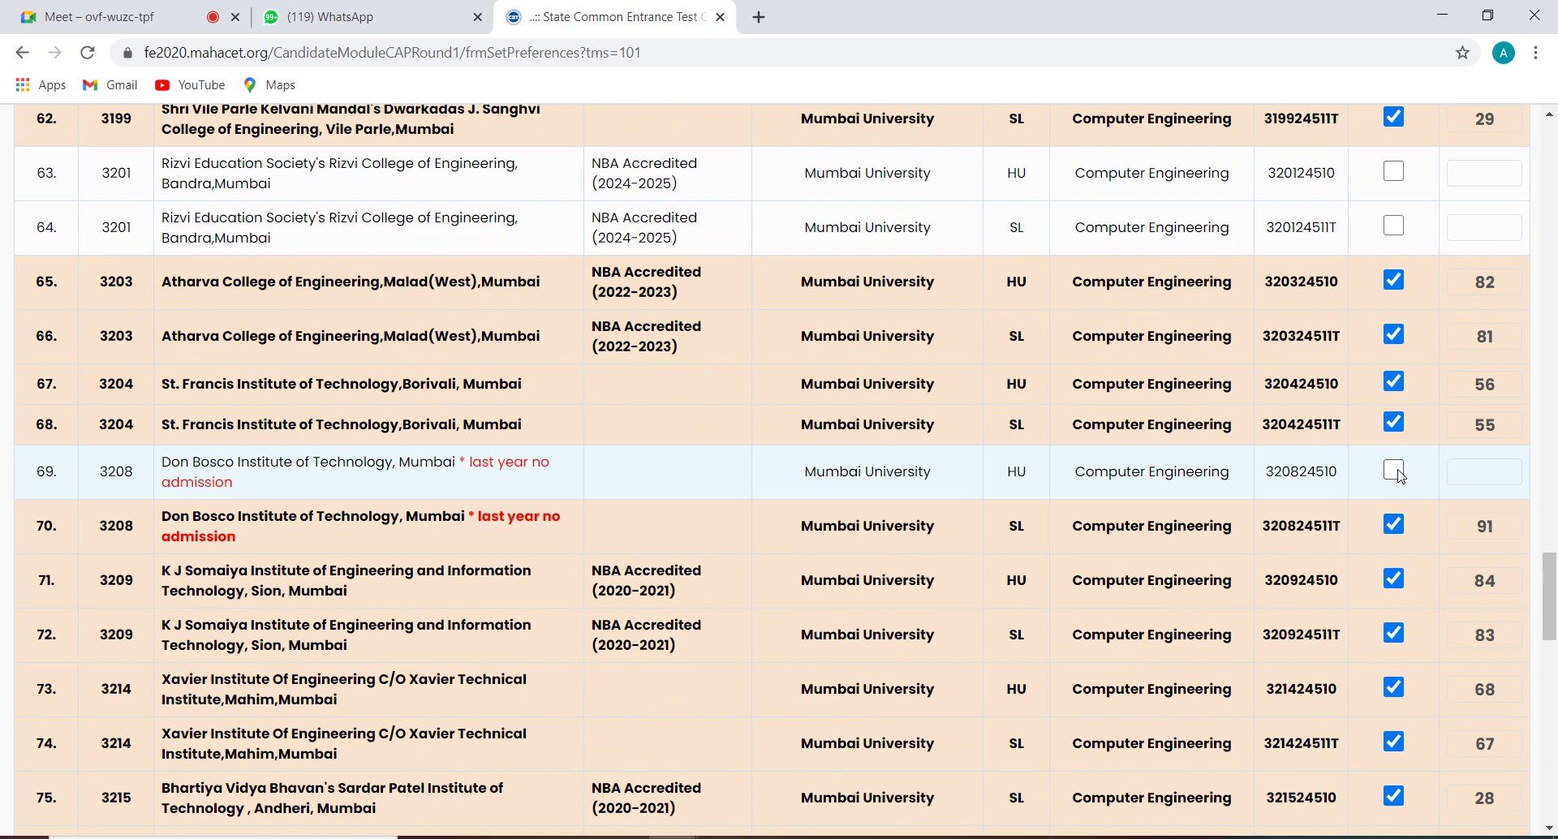
click(1396, 470)
drag(1552, 600, 1544, 770)
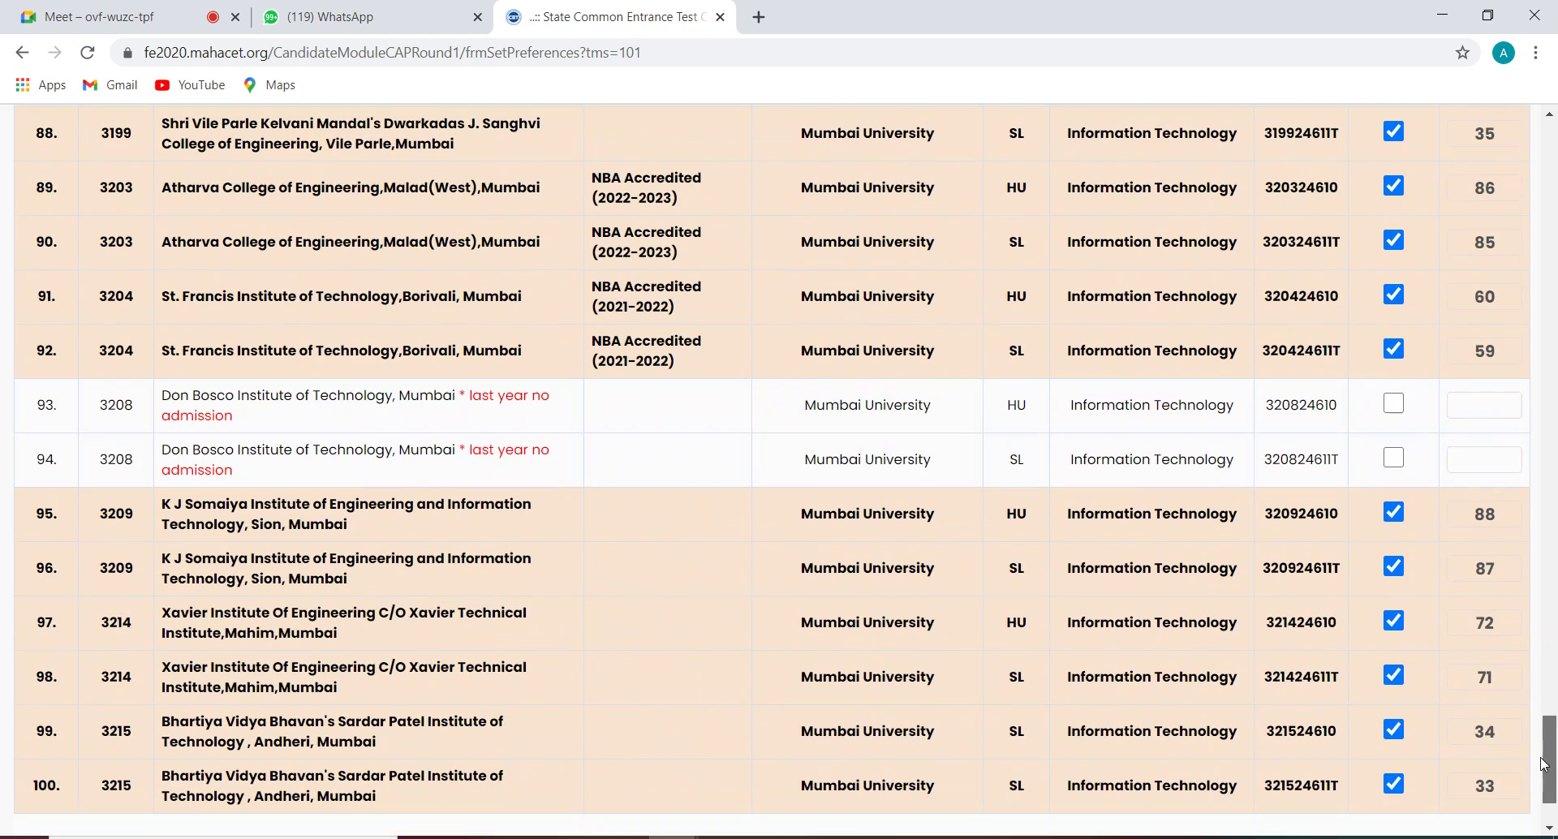
click(1393, 459)
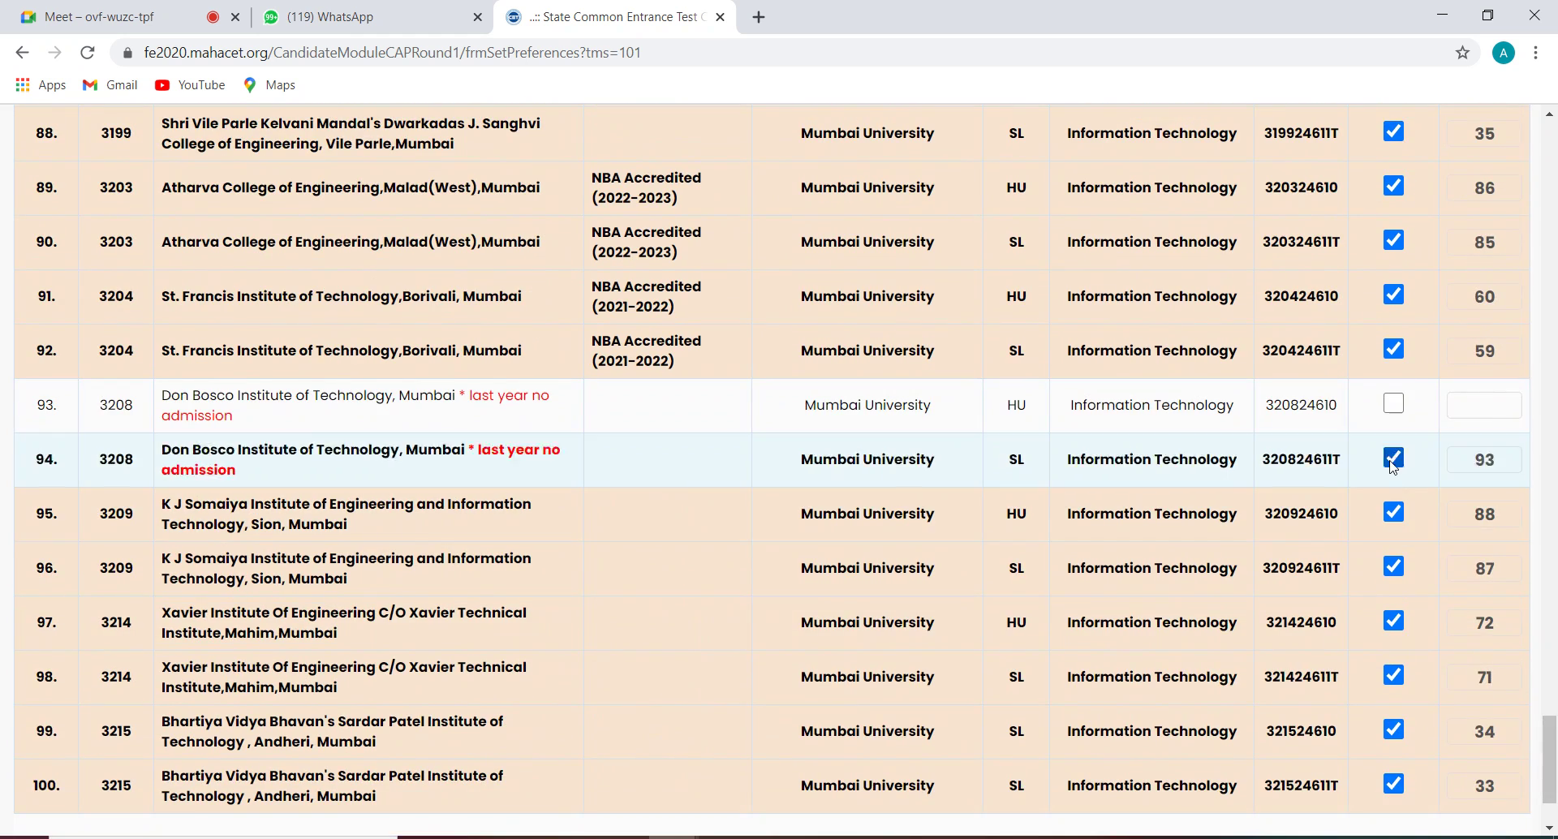
click(1396, 404)
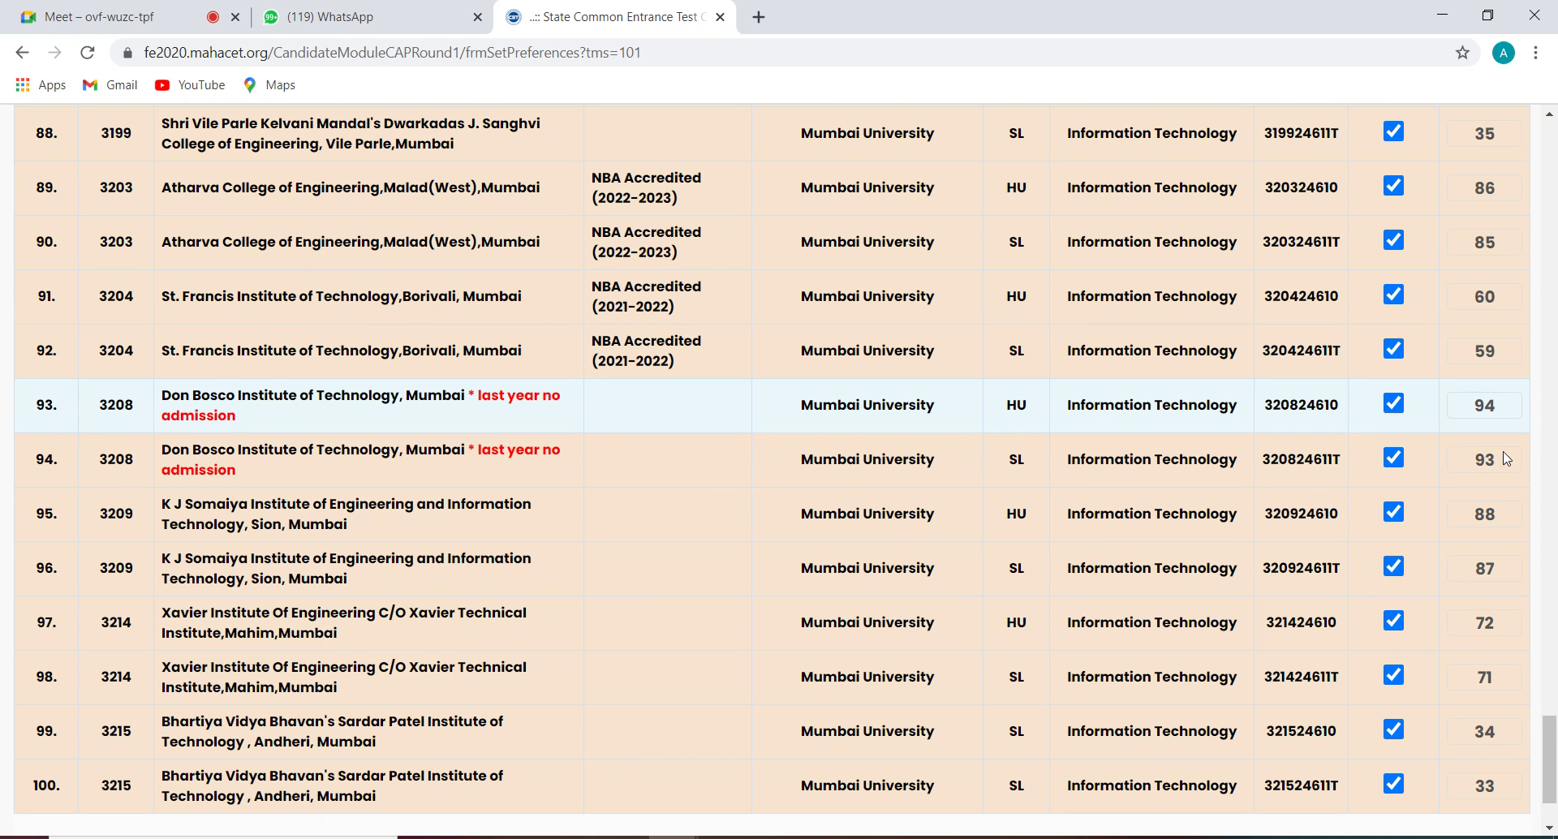
Step: Set Rizvi College of Engineering Electronics and Telecommunication, choice codes 320137211T and 320137210, as preferences 95 and 96
drag(1544, 770, 1554, 222)
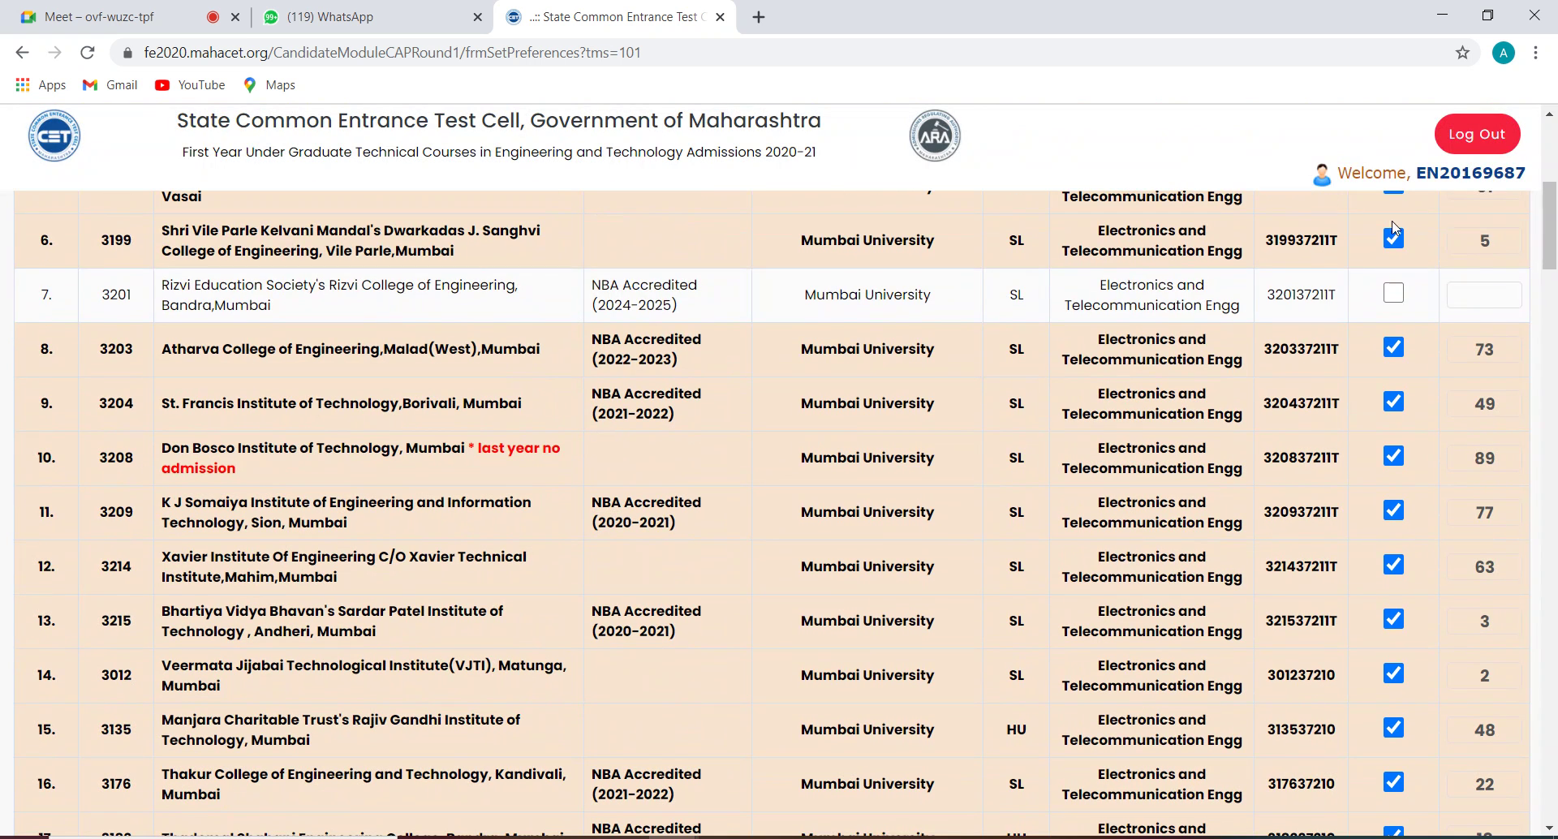
click(1393, 293)
drag(1547, 231, 1548, 313)
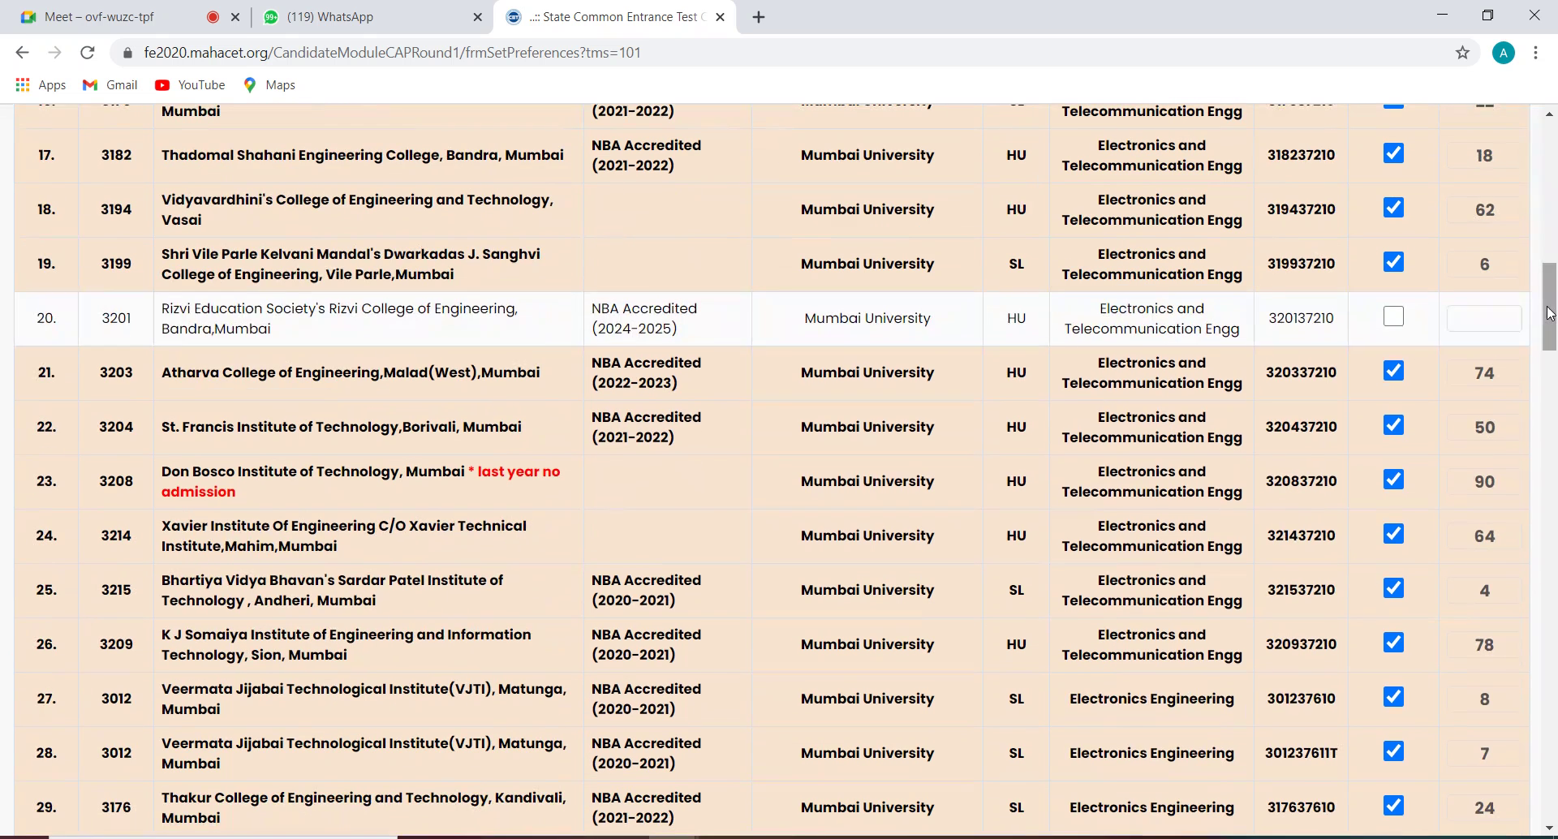
click(1394, 318)
Step: Set Rizvi College of Engineering Electronics and Computer Science, choice codes 320190011T and 320190010, as preferences 97 and 98
drag(1551, 315, 1553, 471)
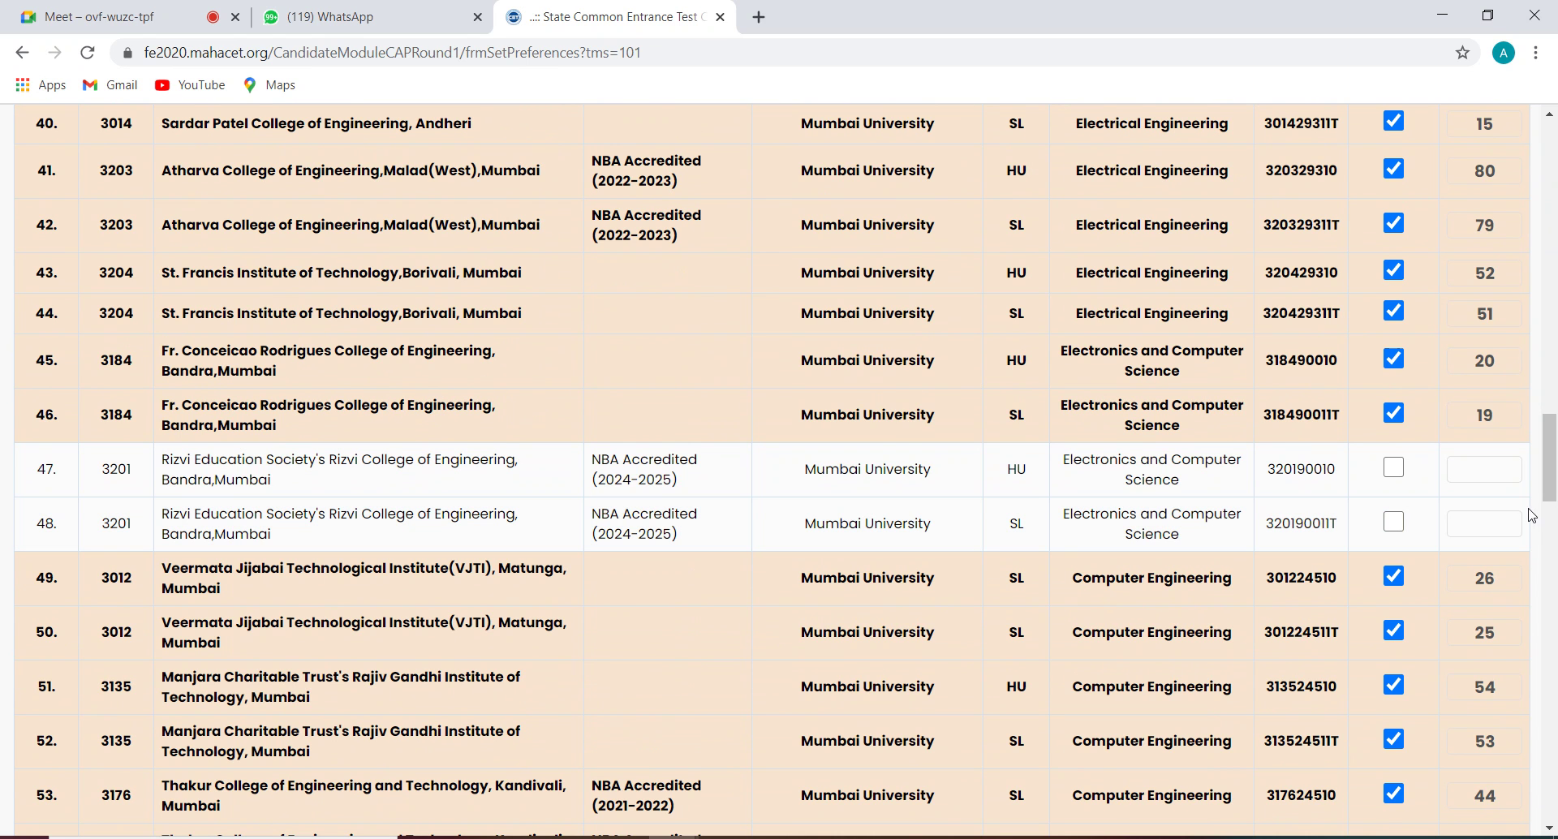
click(1394, 523)
click(1394, 469)
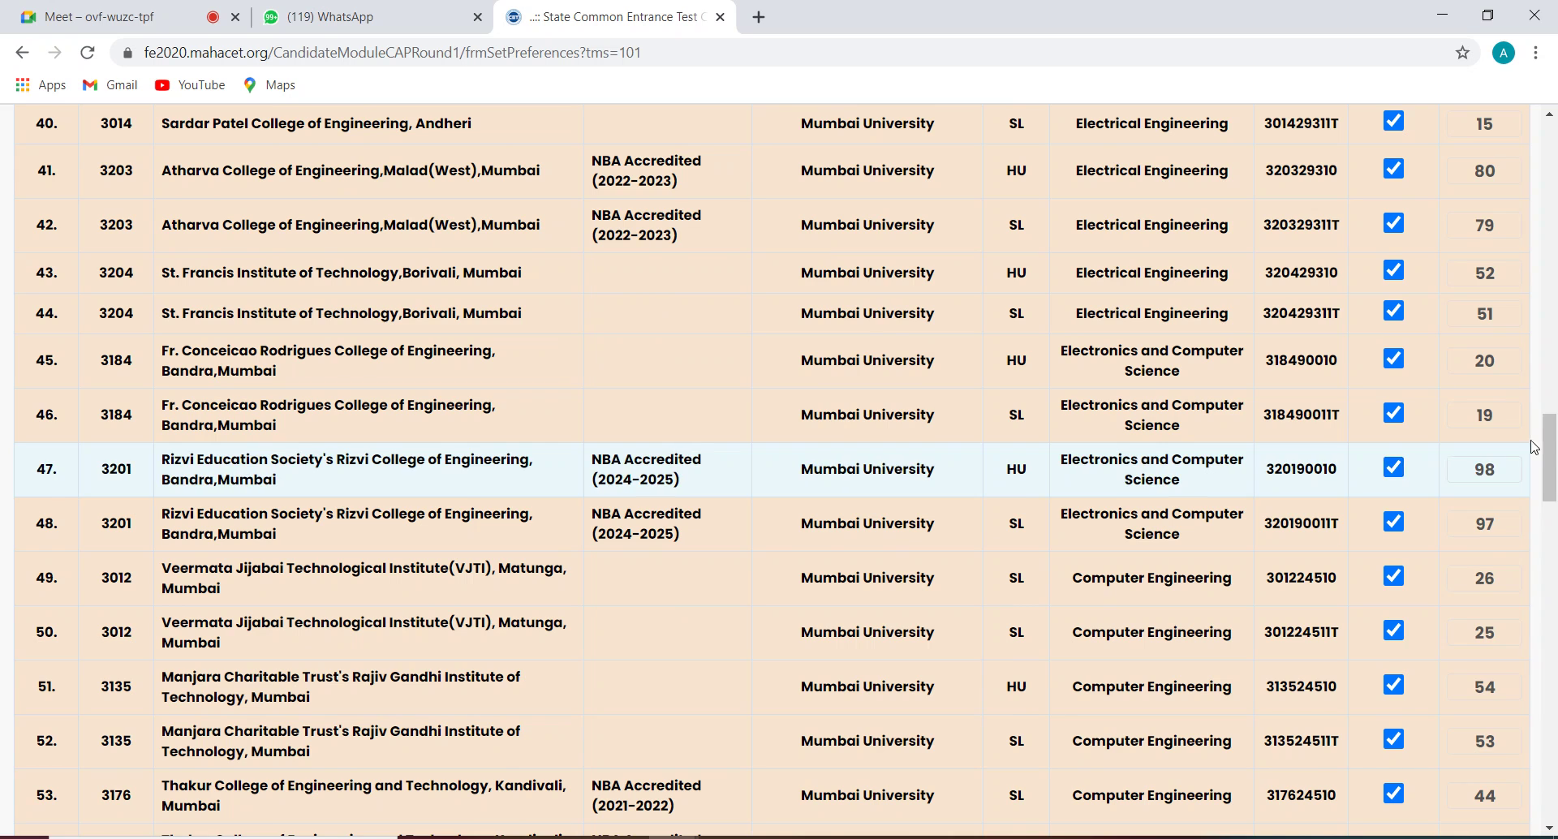
Step: Set Rizvi College of Engineering Computer Engineering, choice codes 320124511T and 320124510, as preferences 99 and 100
drag(1550, 446, 1553, 568)
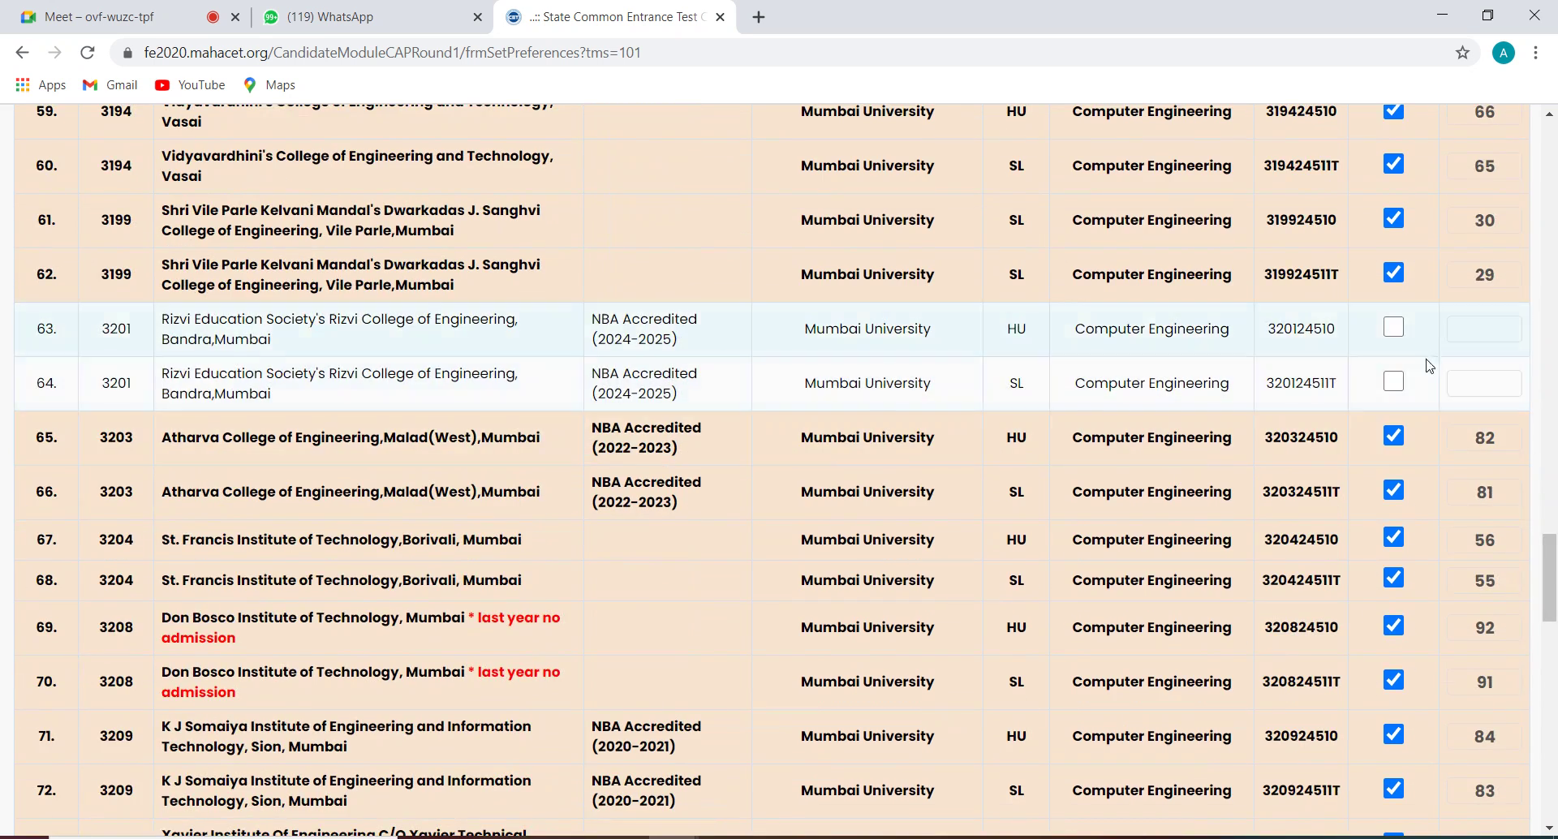
click(1394, 381)
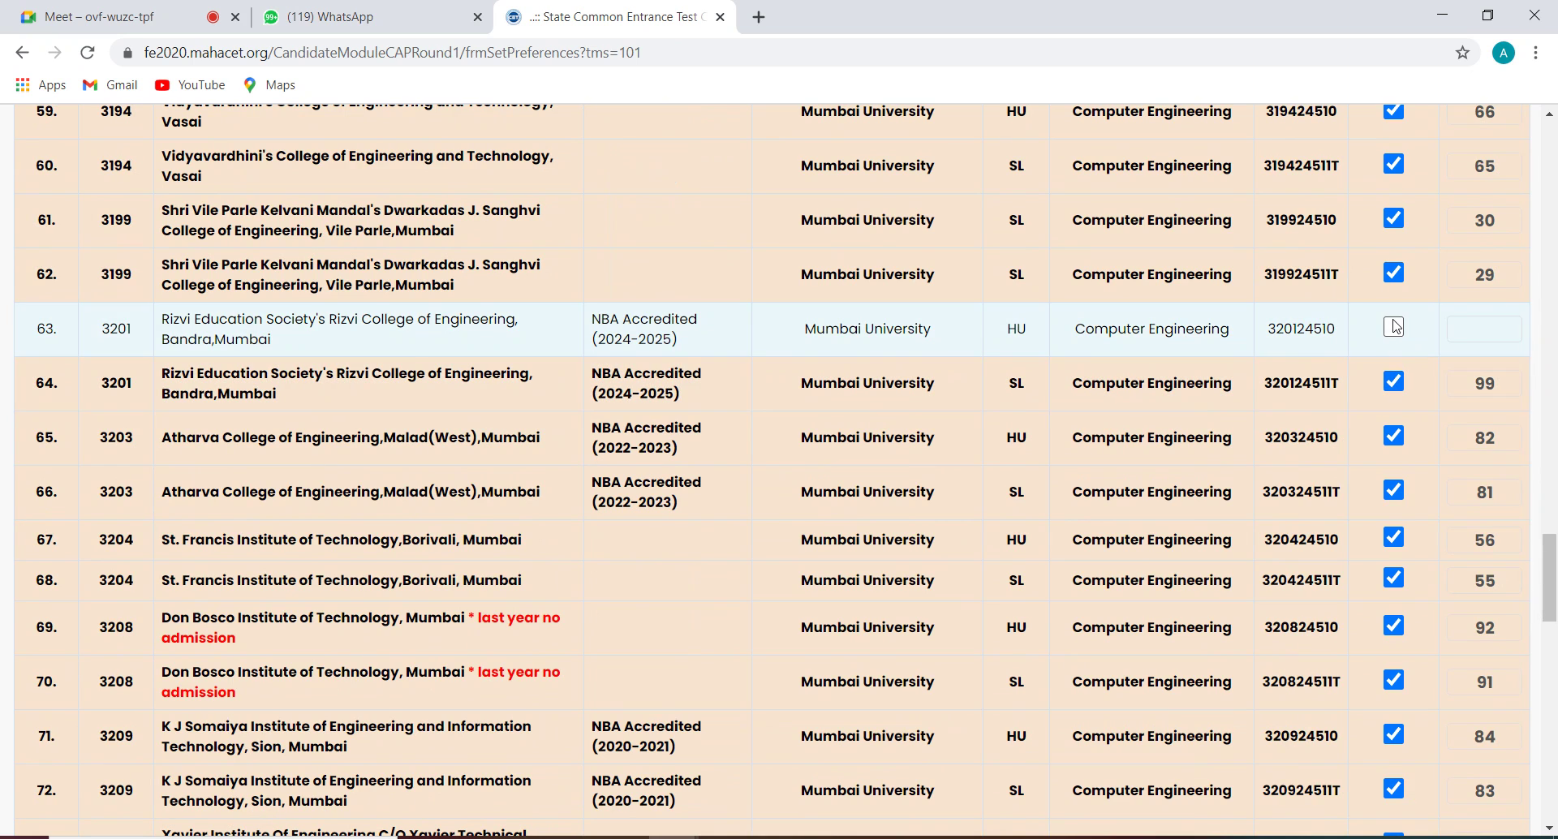
click(1394, 327)
drag(1550, 608, 1555, 670)
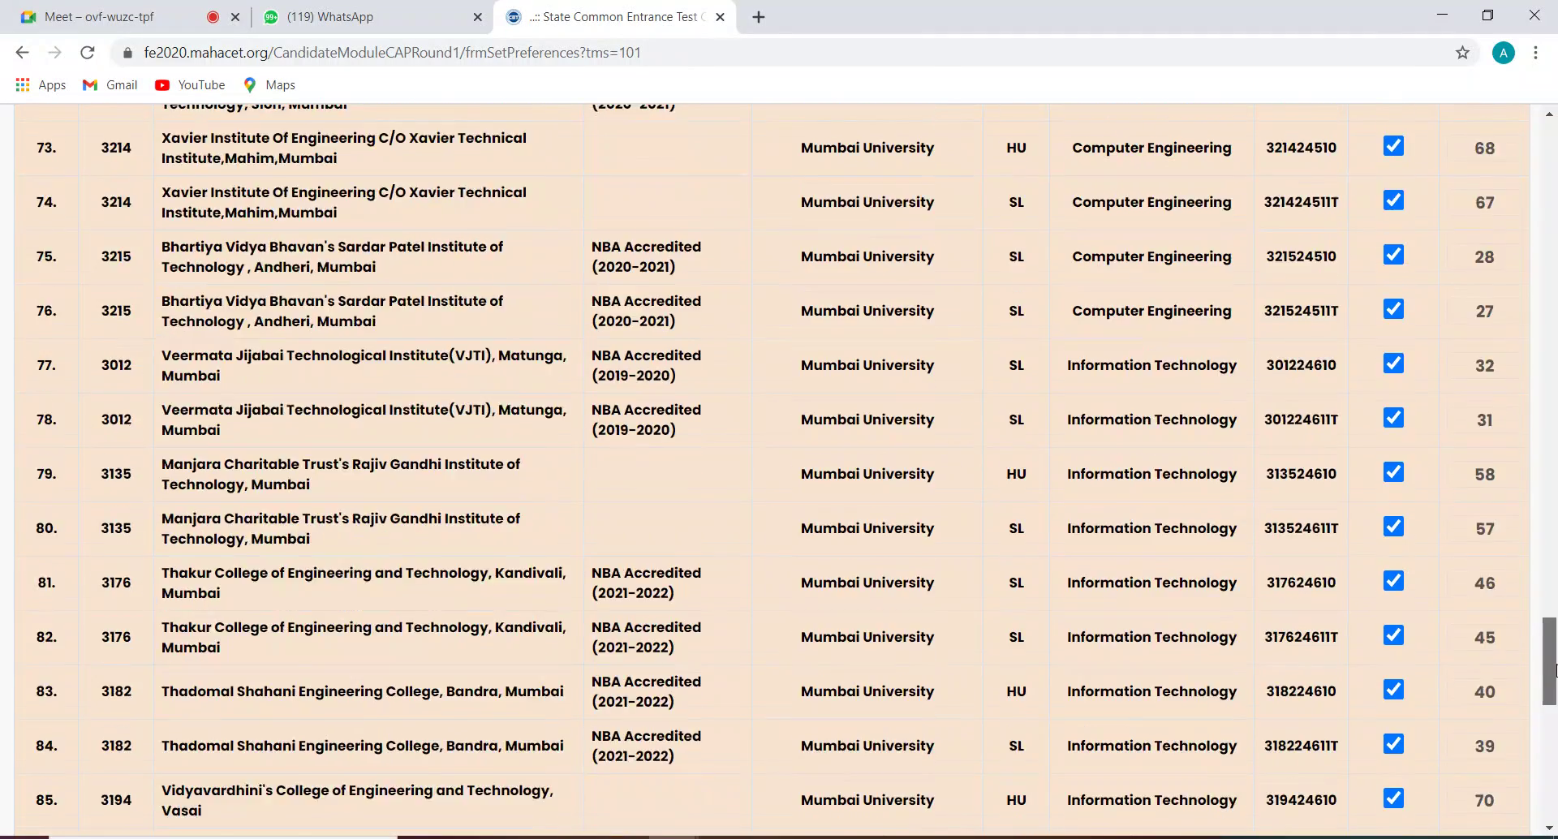